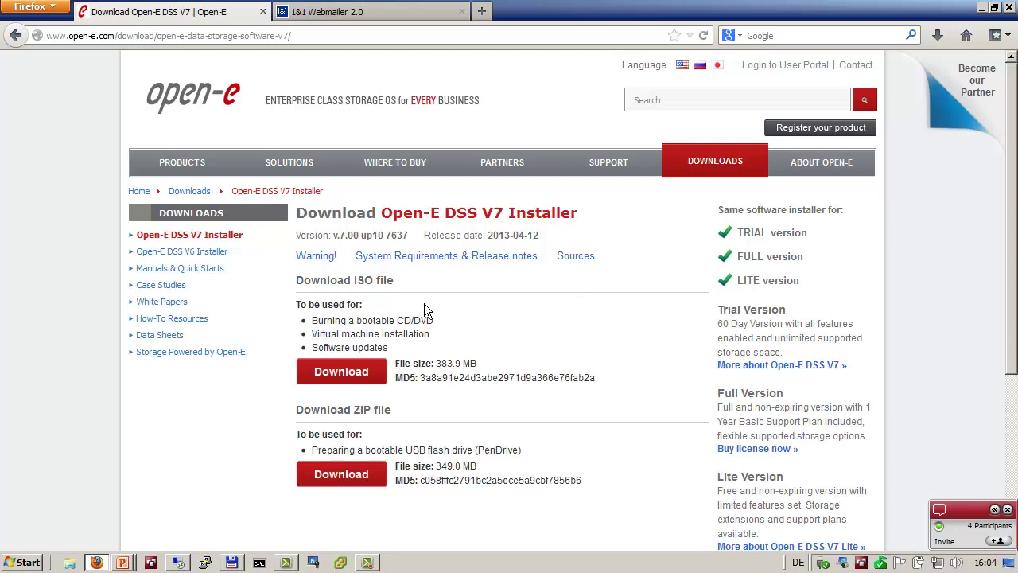
# Open the Open-E DSS V7 product overview, then its 60-day trial installer download page
pyautogui.moveTo(197, 163)
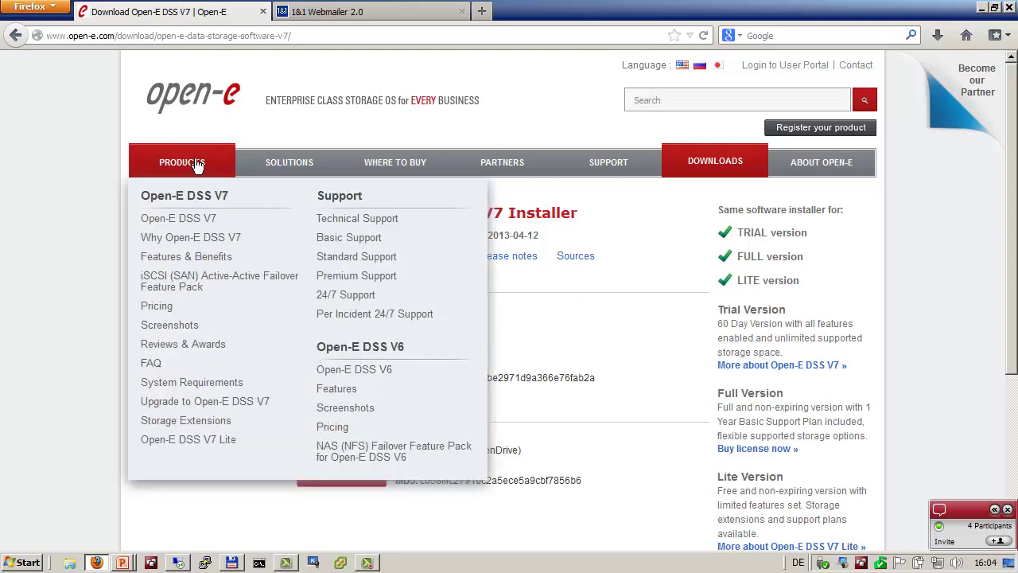
pyautogui.click(191, 228)
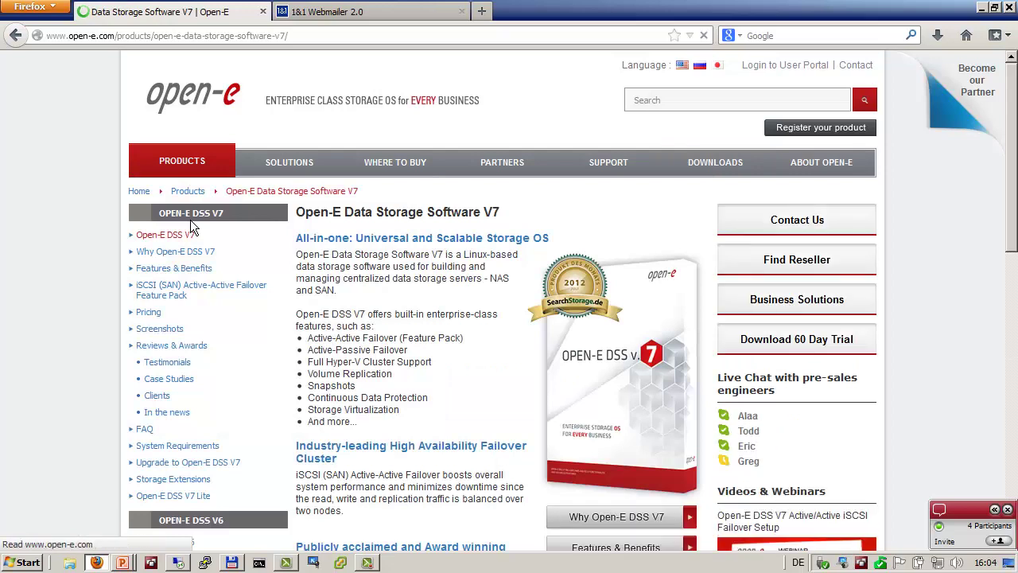
pyautogui.click(809, 344)
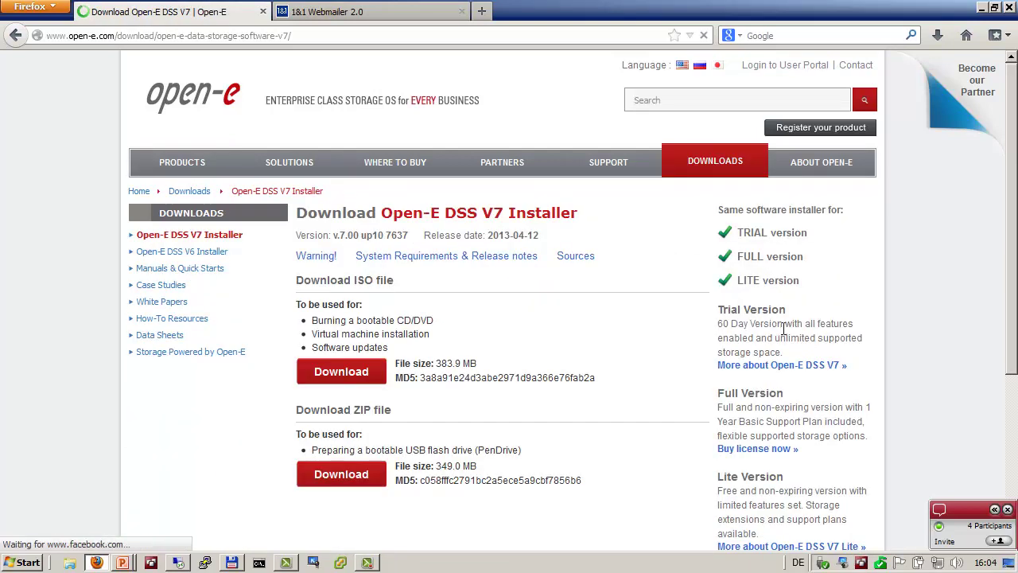
pyautogui.moveTo(713, 167)
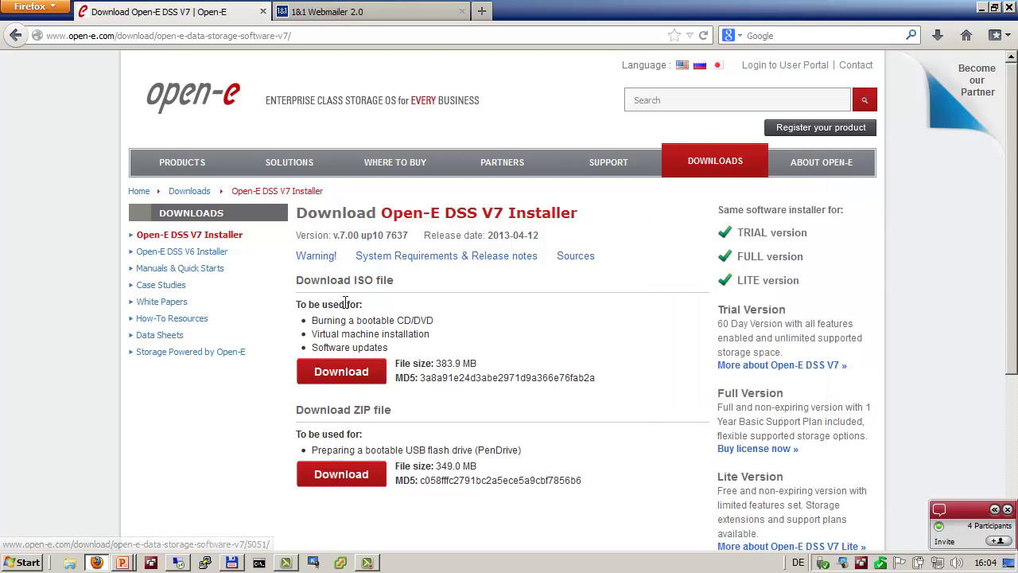
# Compare the Download ISO and Download ZIP sections, then switch to Total Commander
pyautogui.moveTo(296, 284)
pyautogui.mouseDown()
pyautogui.moveTo(401, 283)
pyautogui.moveTo(325, 257)
pyautogui.moveTo(302, 276)
pyautogui.mouseUp()
pyautogui.moveTo(401, 411)
pyautogui.mouseDown()
pyautogui.moveTo(311, 410)
pyautogui.moveTo(303, 213)
pyautogui.moveTo(421, 409)
pyautogui.mouseUp()
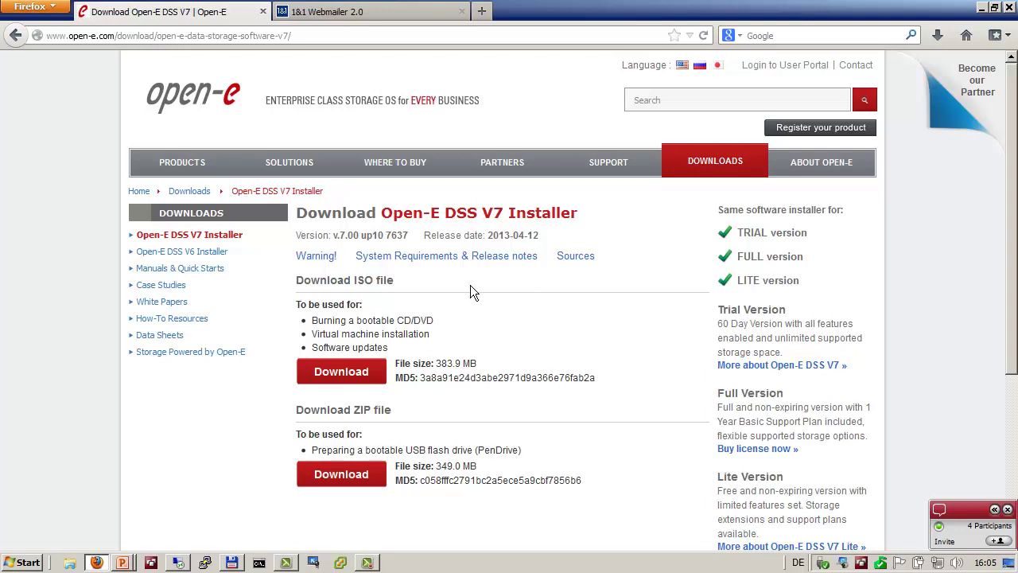
pyautogui.hotkey('alt', 'Tab')
pyautogui.hotkey('alt', 'Tab')
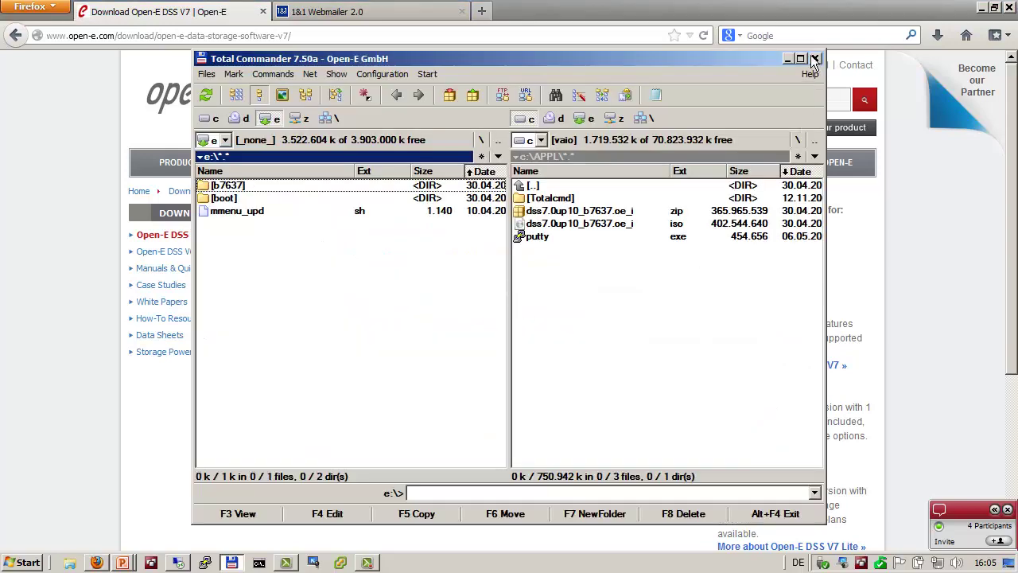
# Maximize Total Commander, view the dss7.0up10_b7637 ZIP's contents, then return to c:\APPL
pyautogui.click(801, 59)
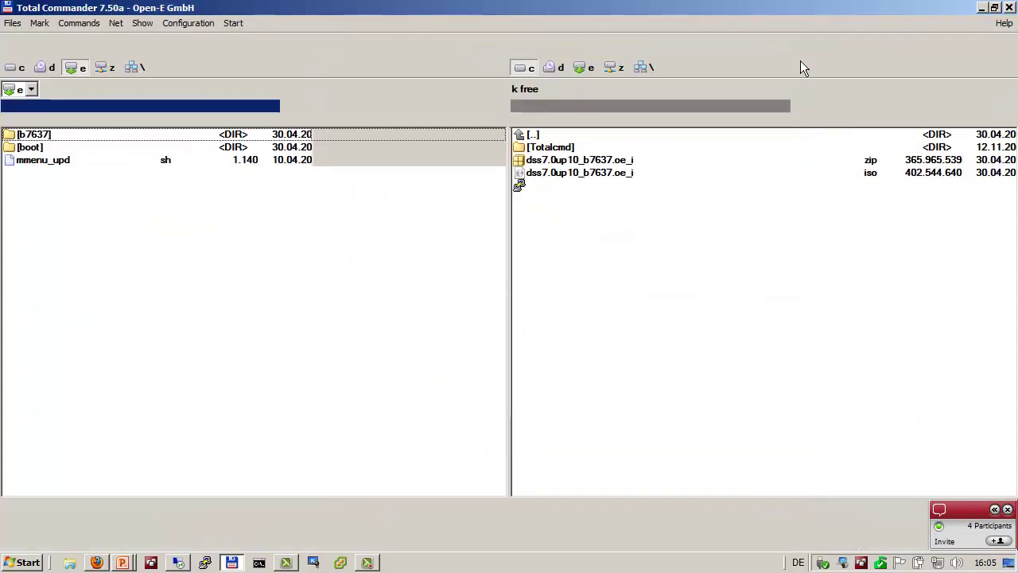
pyautogui.click(590, 164)
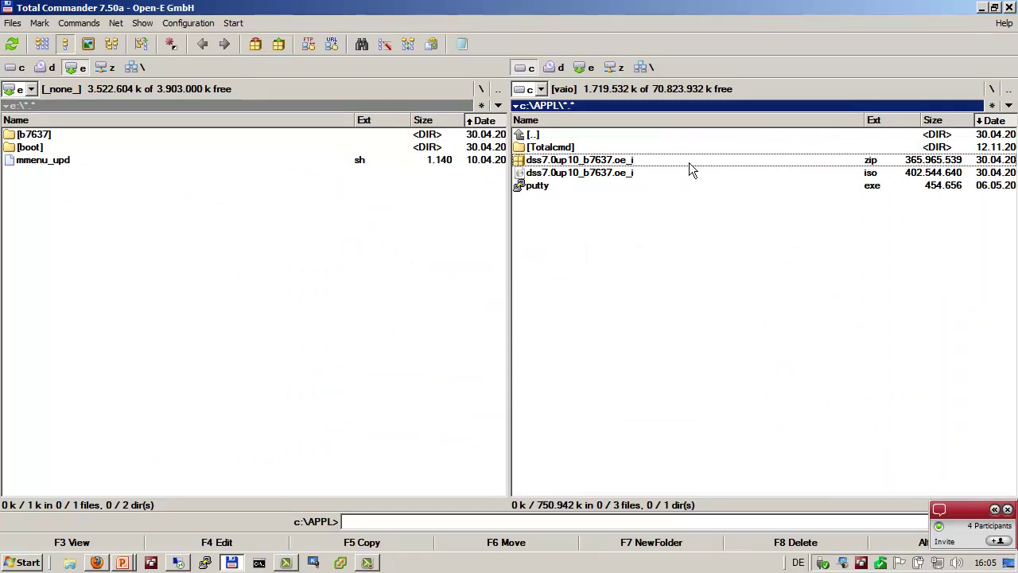
pyautogui.click(596, 177)
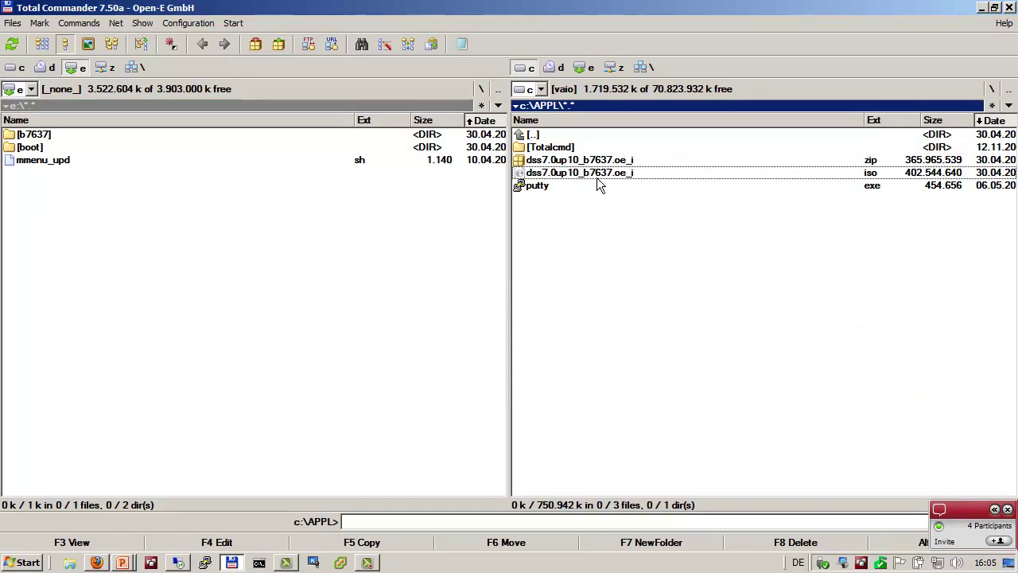
pyautogui.press('Up')
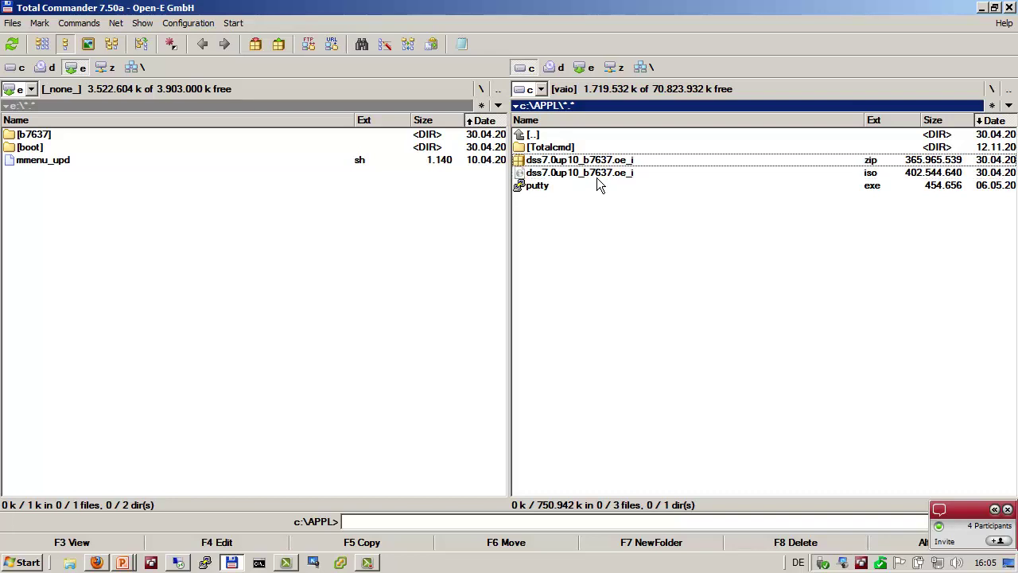
pyautogui.press('Return')
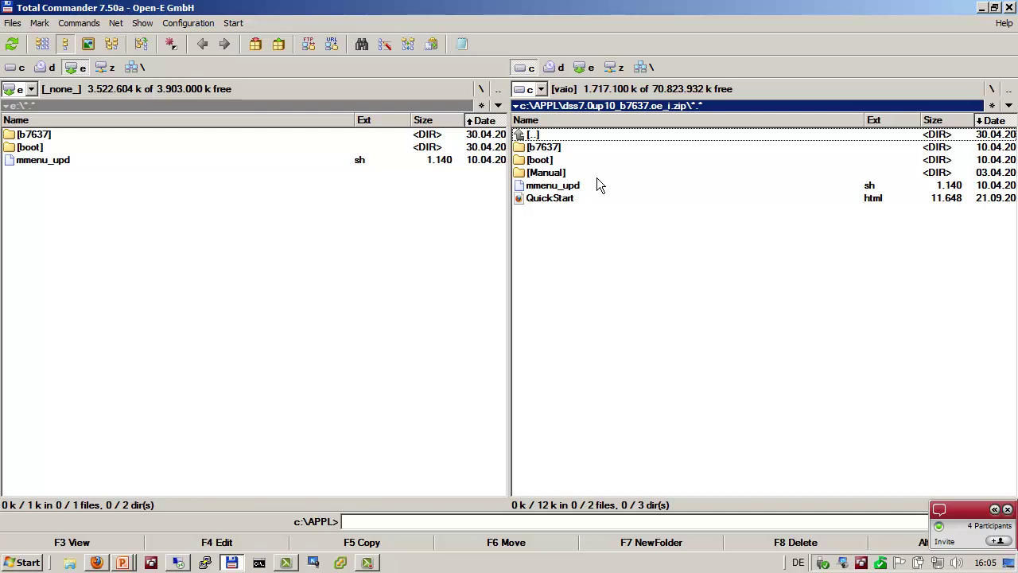
pyautogui.press('Return')
pyautogui.press('Down')
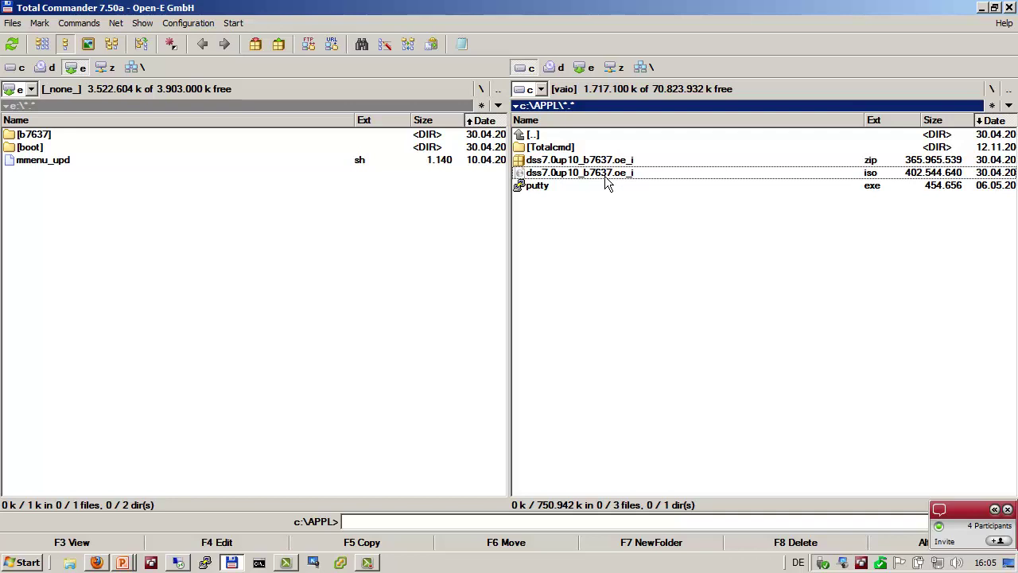
pyautogui.rightClick(604, 176)
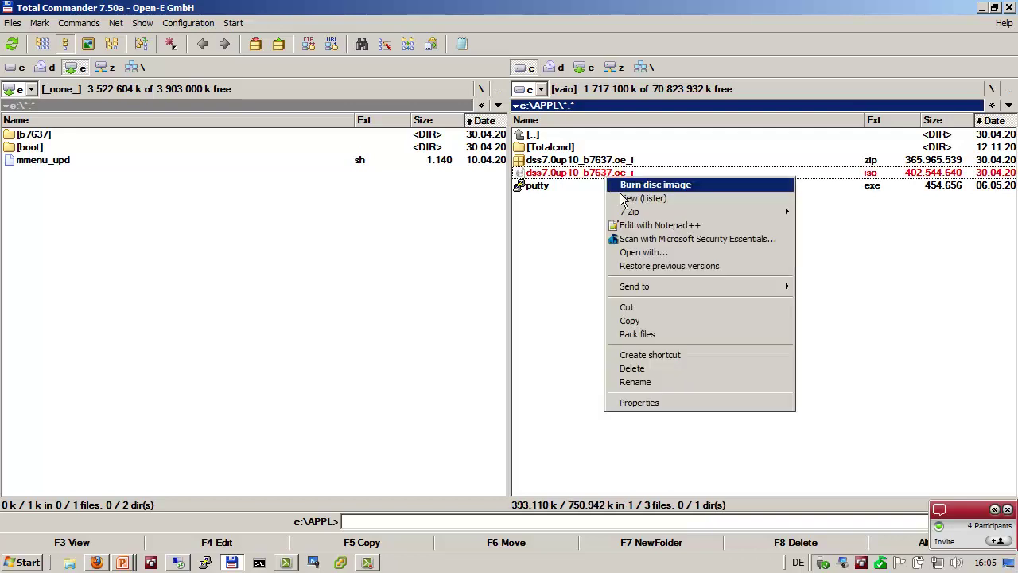
# Extract the ISO with 7-Zip into a dss7.0up10_b7637.oe_i folder in c:\APPL
pyautogui.moveTo(649, 215)
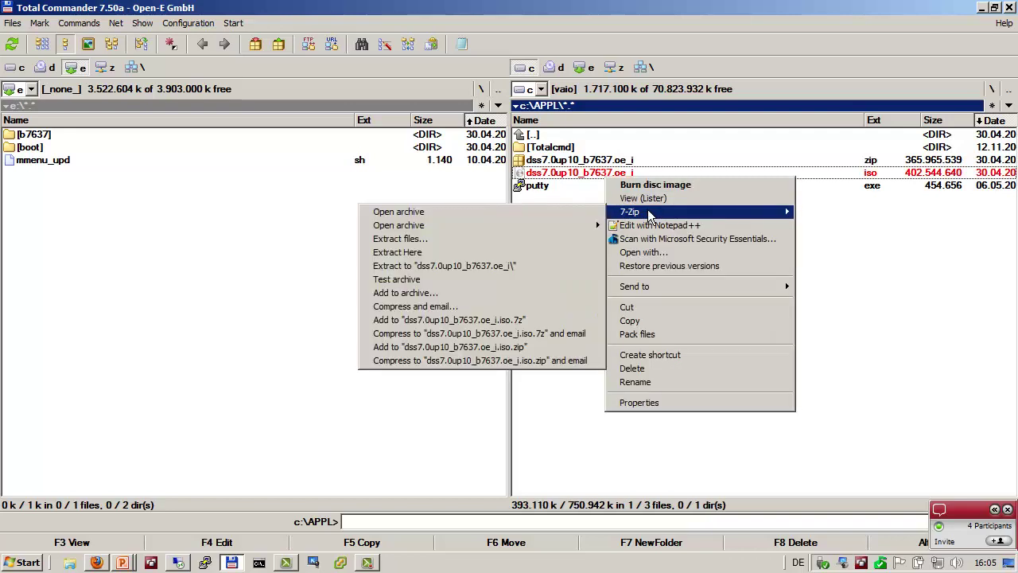
pyautogui.click(502, 265)
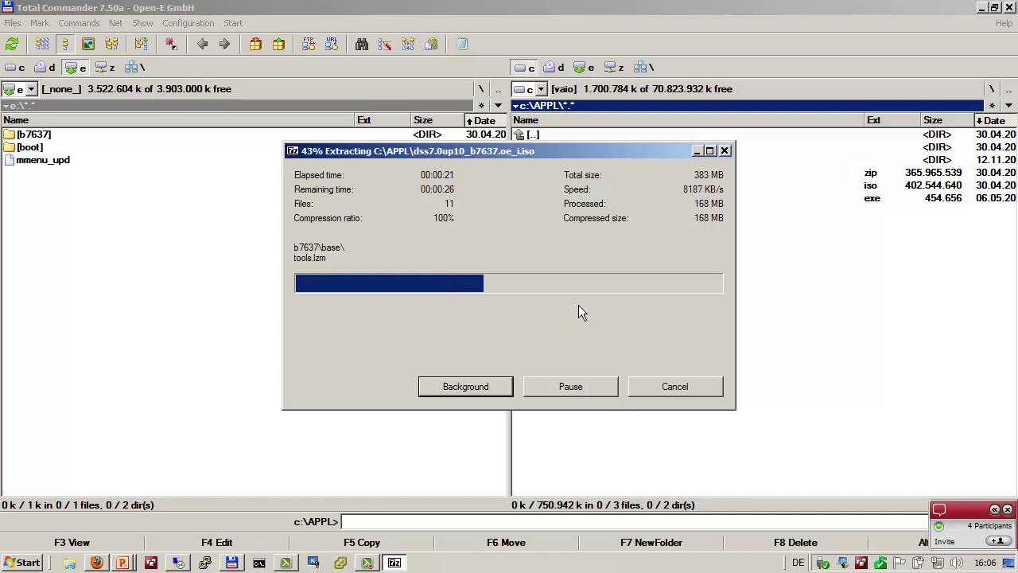
pyautogui.click(695, 151)
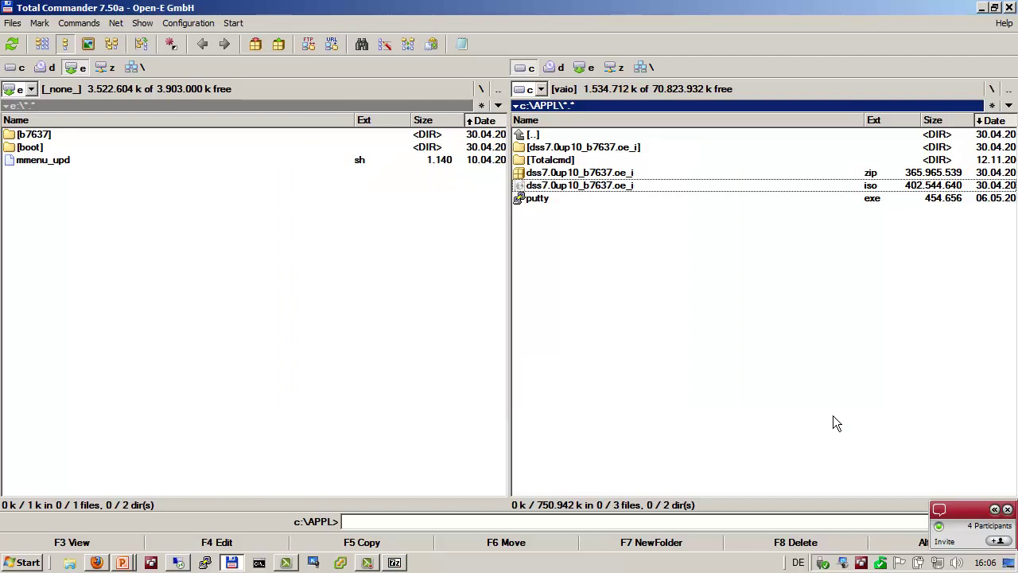
# Check the extracted dss7 folder, then browse the ZIP's b7637, boot and Manual entries
pyautogui.press('Up')
pyautogui.press('Up')
pyautogui.press('Up')
pyautogui.press('Return')
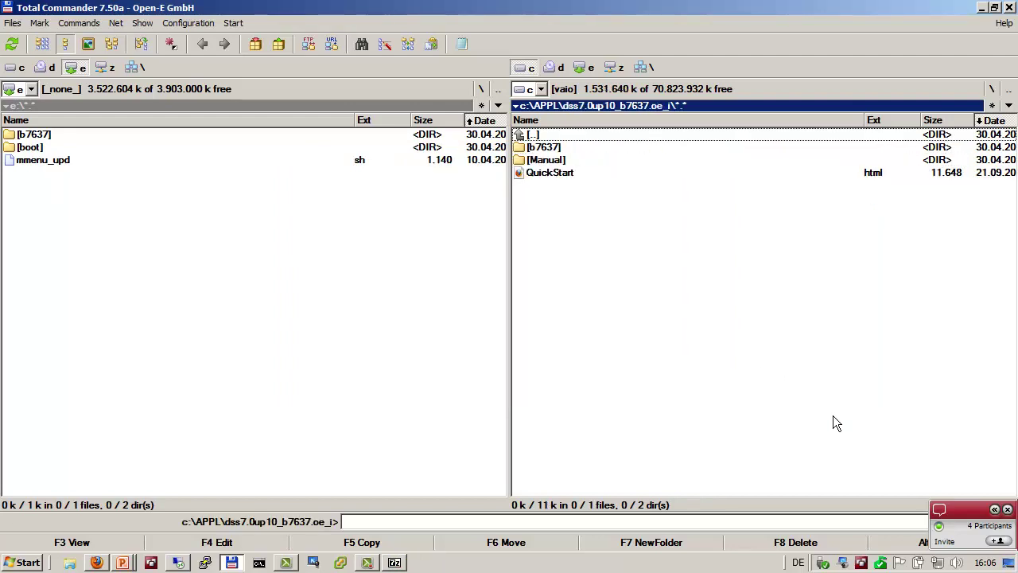
pyautogui.press('BackSpace')
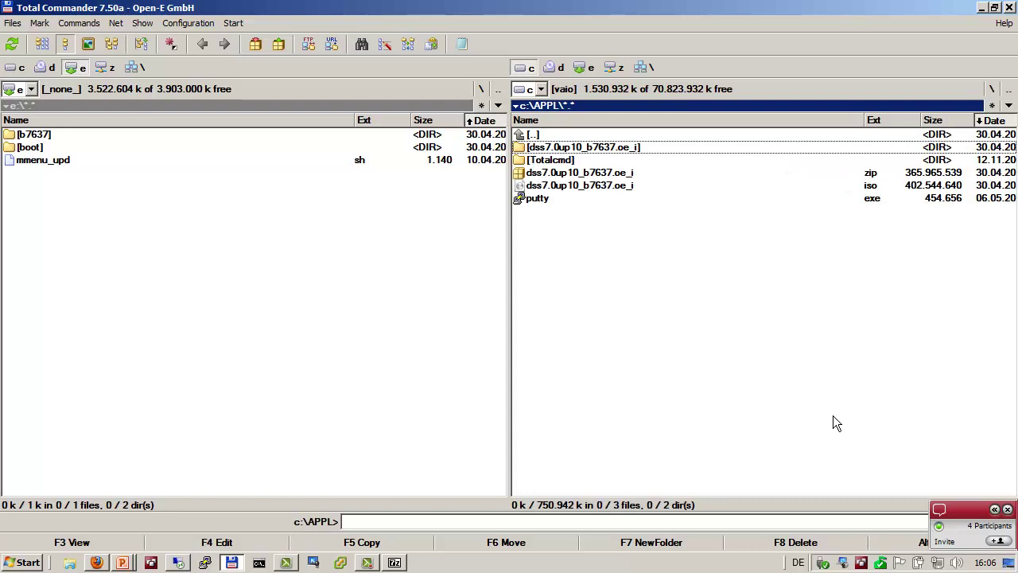
pyautogui.press('Down')
pyautogui.press('Down')
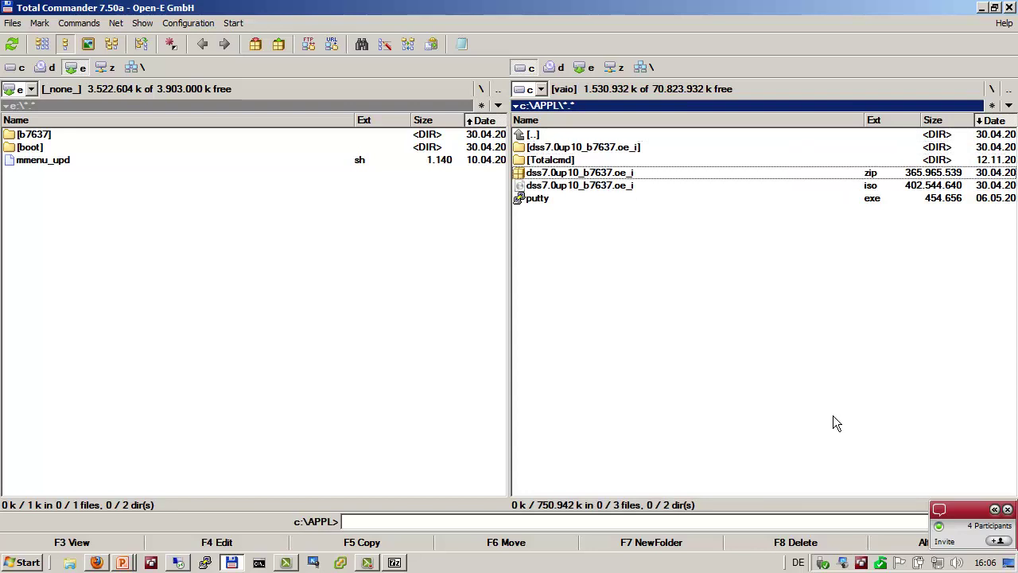
pyautogui.press('Return')
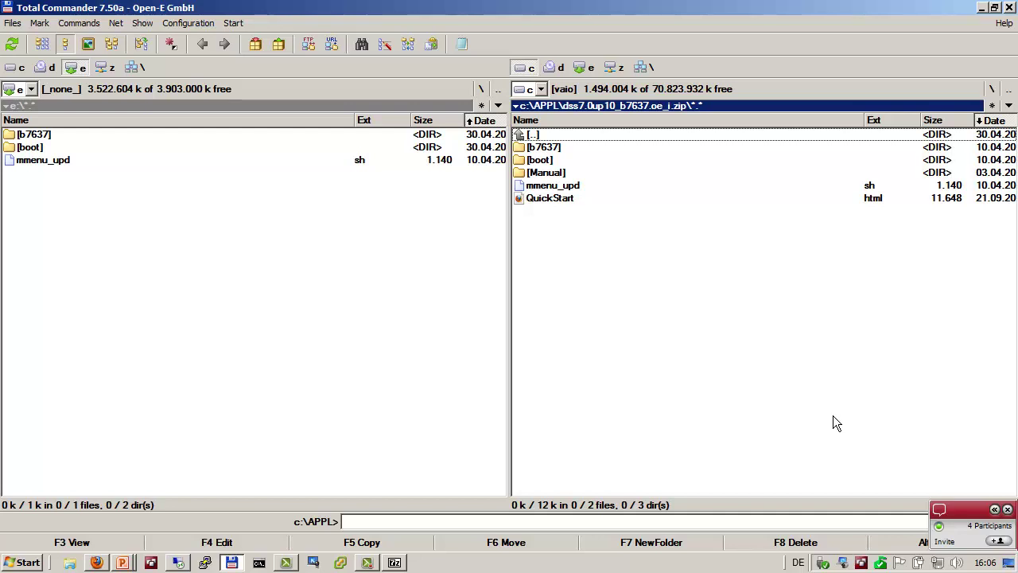
pyautogui.press('Down')
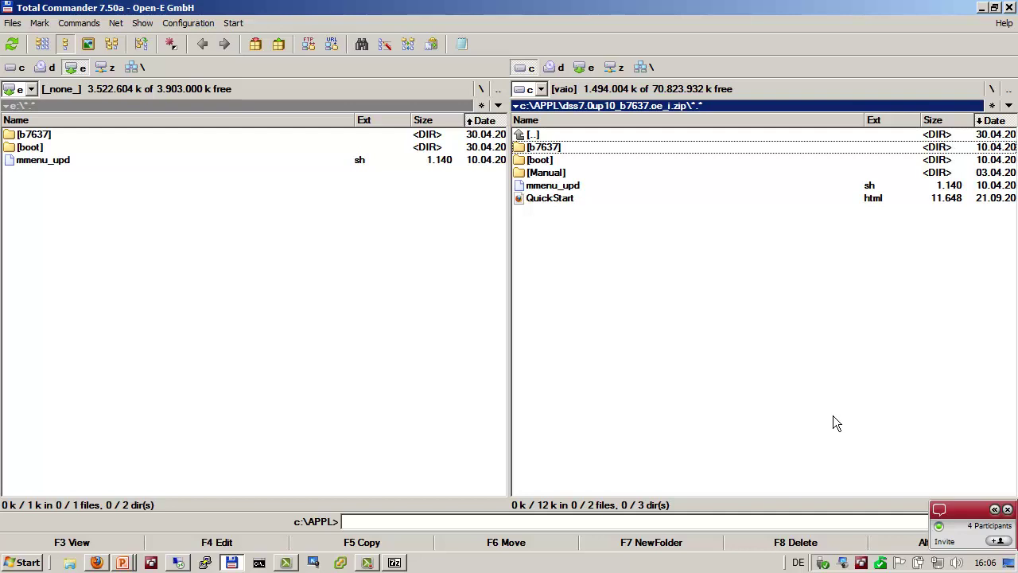
pyautogui.press('Down')
pyautogui.press('Return')
pyautogui.press('Return')
pyautogui.press('Down')
pyautogui.press('Return')
pyautogui.press('Return')
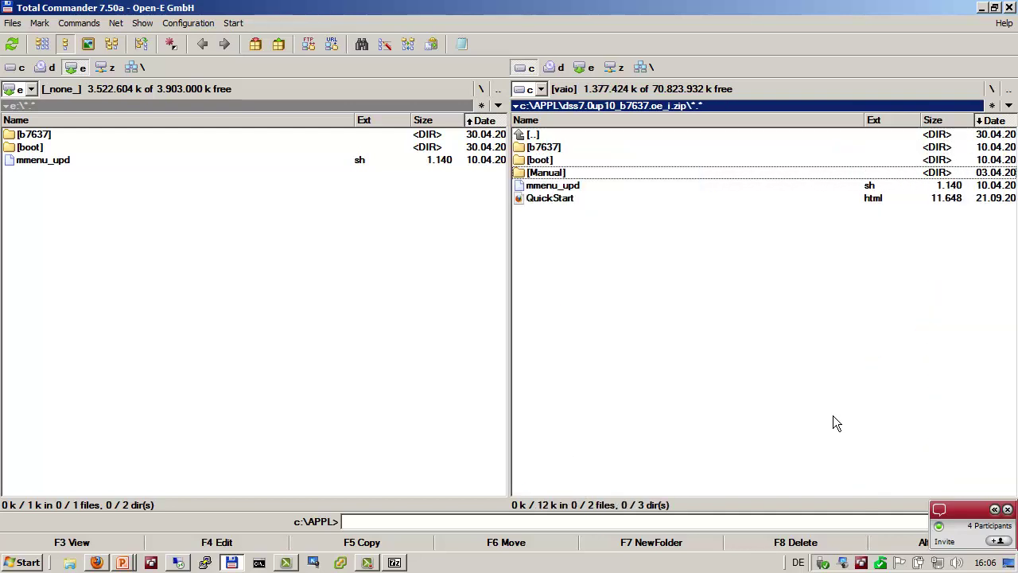
pyautogui.press('Down')
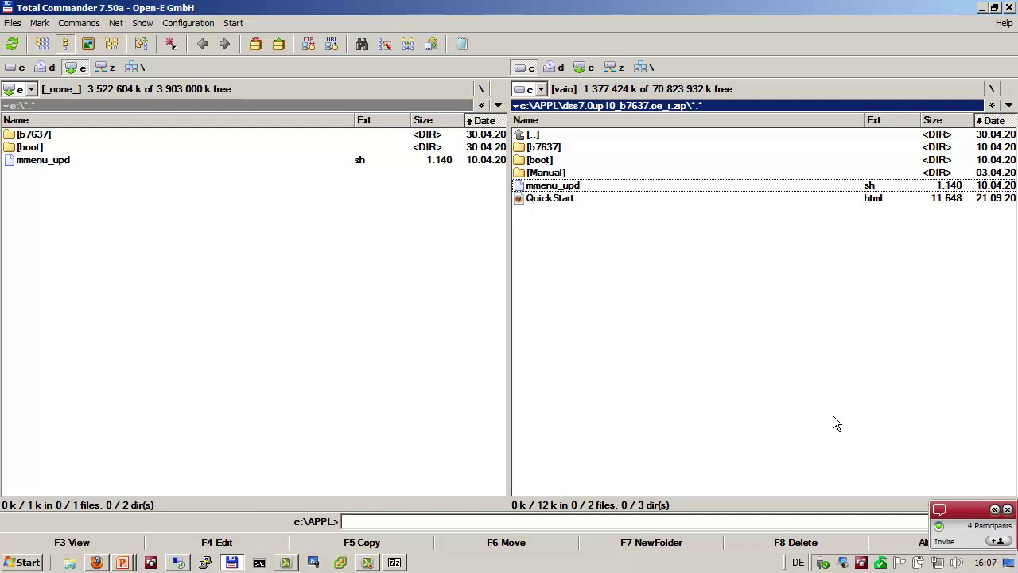
# On drive E:, inspect b7637 and boot, then open boot and select bootinst.exe
pyautogui.press('Tab')
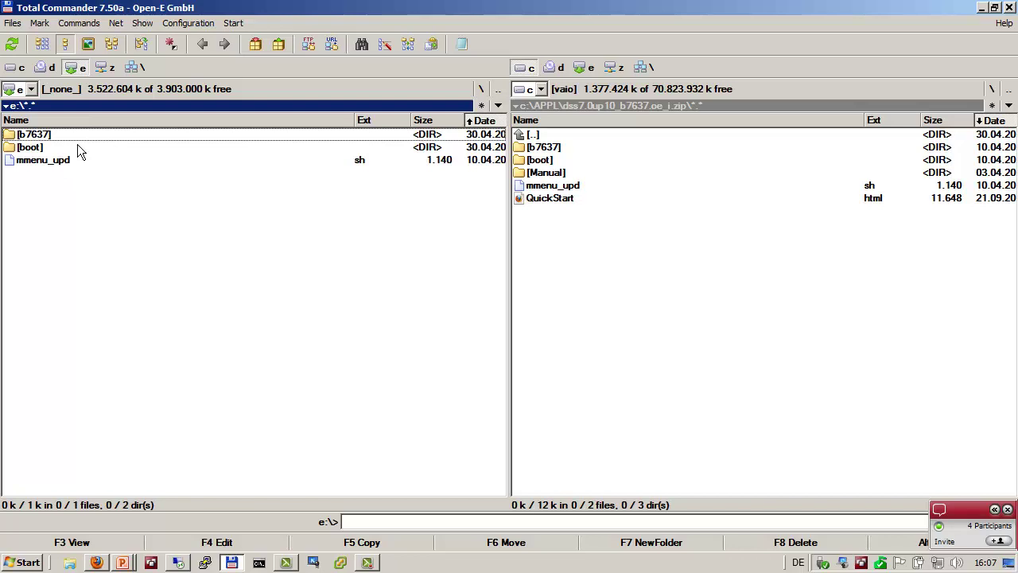
pyautogui.press('Return')
pyautogui.press('BackSpace')
pyautogui.press('Down')
pyautogui.press('Return')
pyautogui.press('BackSpace')
pyautogui.press('Down')
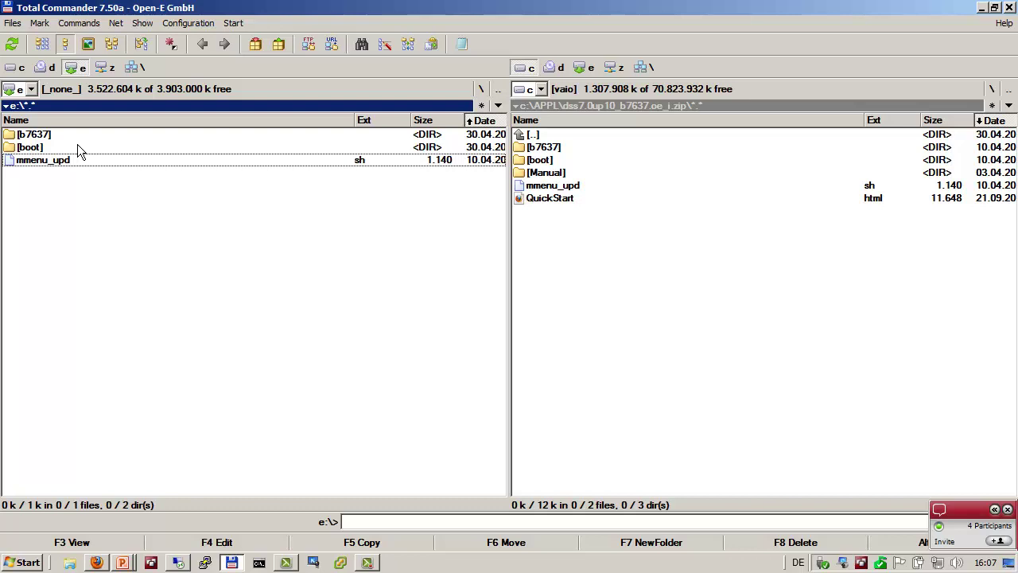
pyautogui.press('Up')
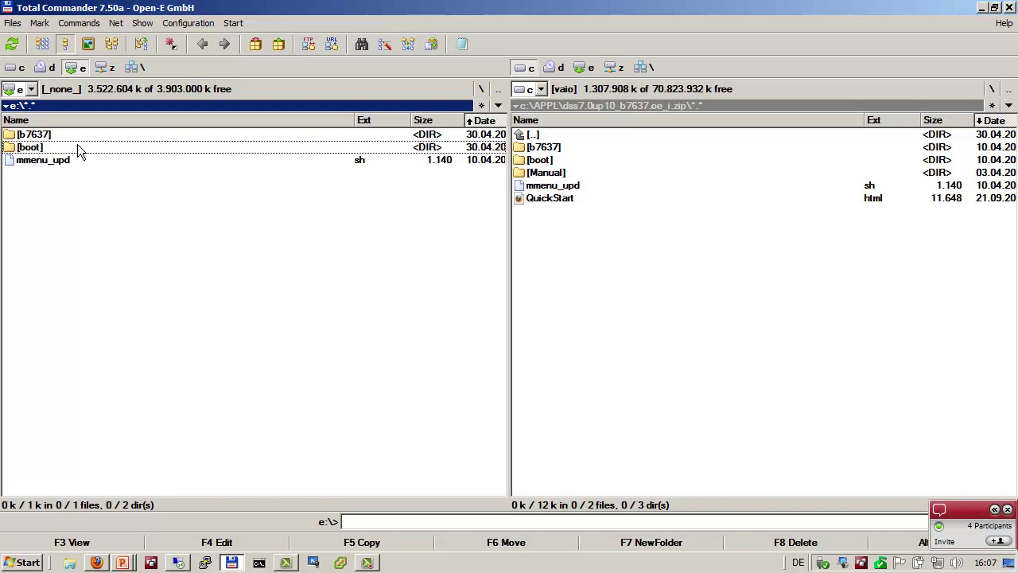
pyautogui.press('Return')
pyautogui.press('Down')
pyautogui.press('Down')
pyautogui.press('Down')
pyautogui.press('Down')
pyautogui.press('Down')
pyautogui.press('Down')
pyautogui.press('Down')
pyautogui.press('Down')
pyautogui.press('Down')
pyautogui.press('Down')
pyautogui.press('Down')
pyautogui.press('Down')
pyautogui.press('Down')
pyautogui.press('Down')
pyautogui.press('Down')
pyautogui.press('Down')
pyautogui.press('Down')
pyautogui.press('Down')
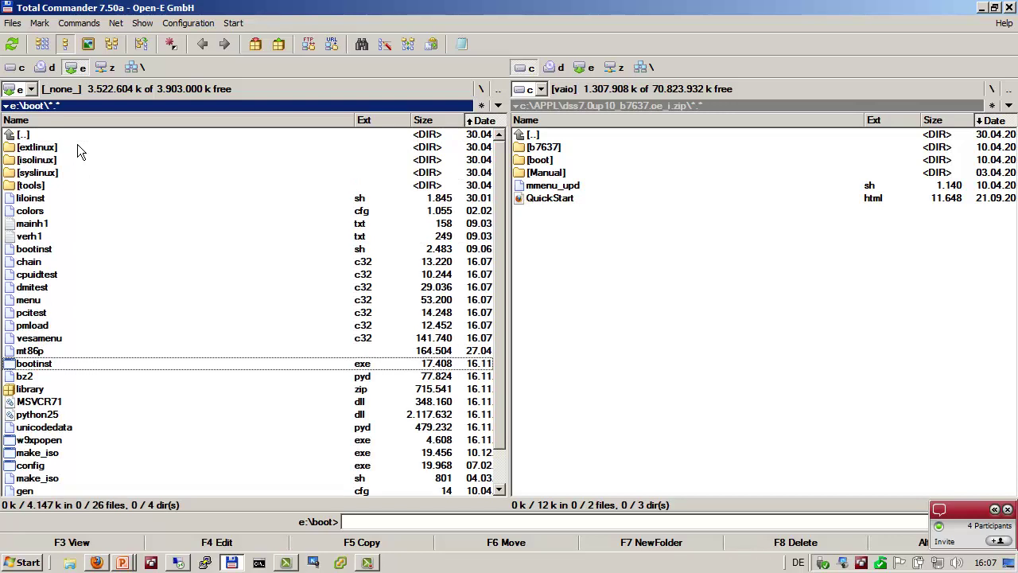
pyautogui.doubleClick(95, 364)
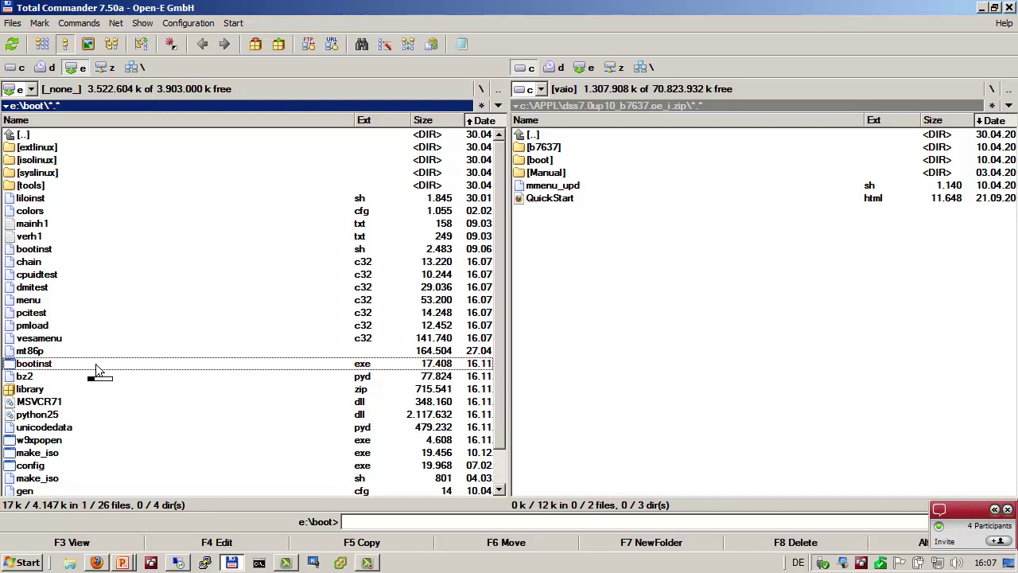
pyautogui.rightClick(97, 366)
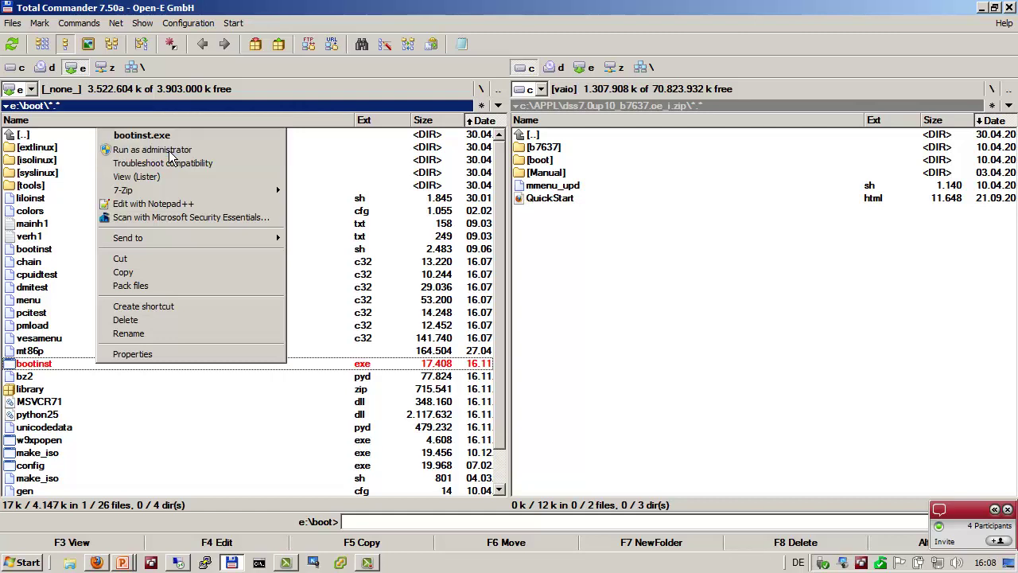
pyautogui.click(168, 151)
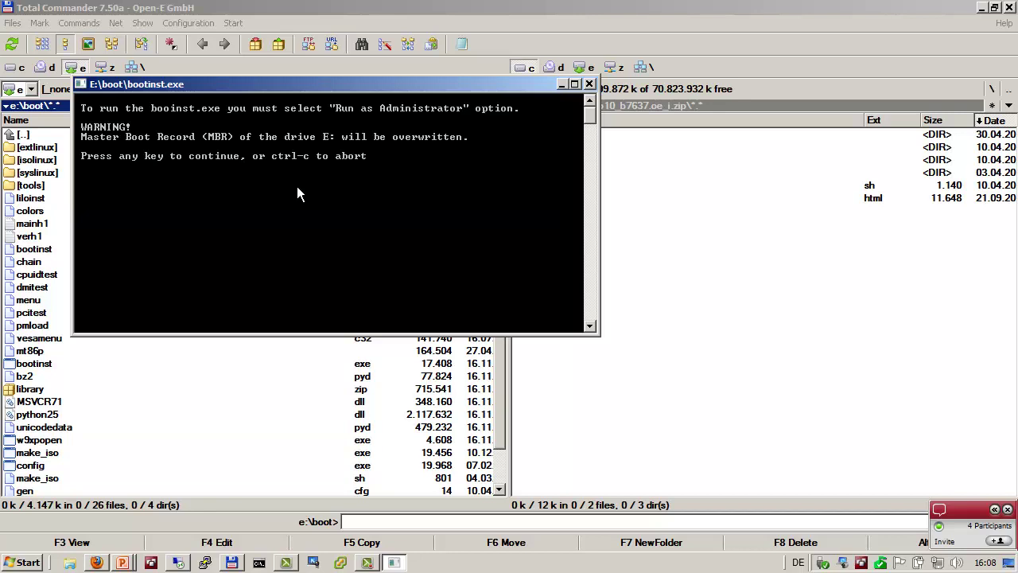
pyautogui.press('Return')
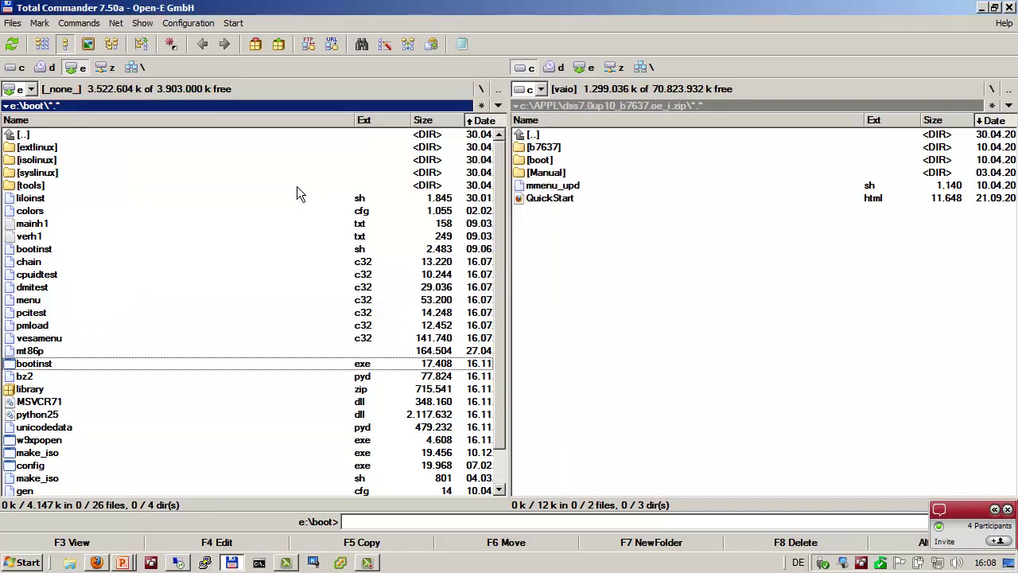
pyautogui.press('Return')
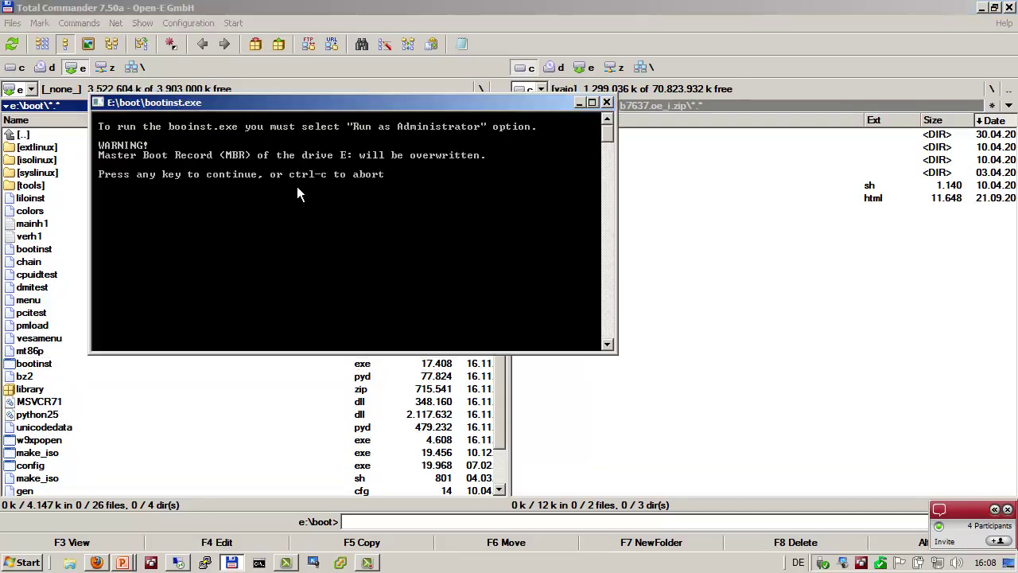
pyautogui.click(608, 102)
# Run bootinst.exe as administrator to overwrite drive E:'s Master Boot Record, then close its console
pyautogui.rightClick(57, 366)
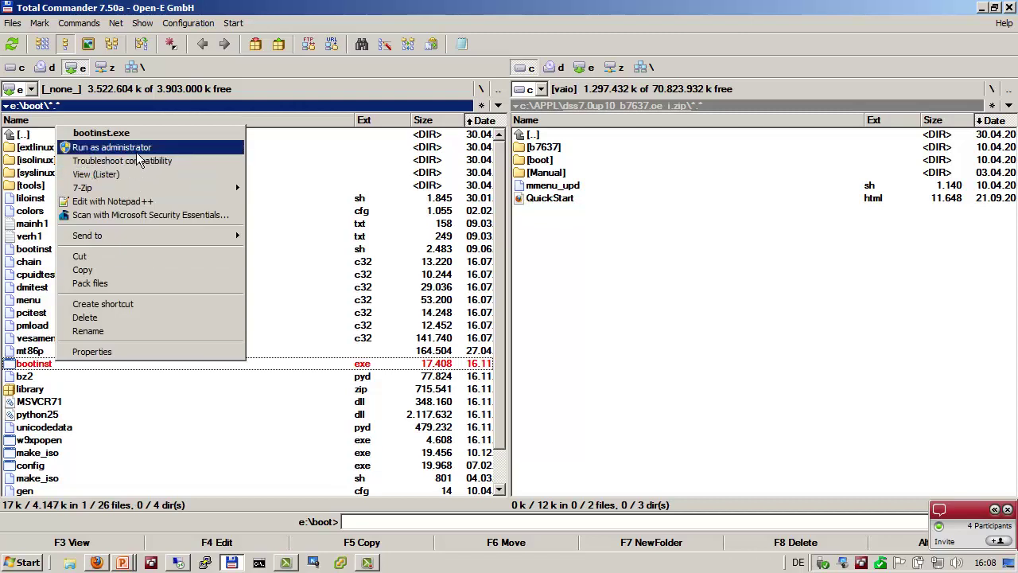
pyautogui.click(137, 149)
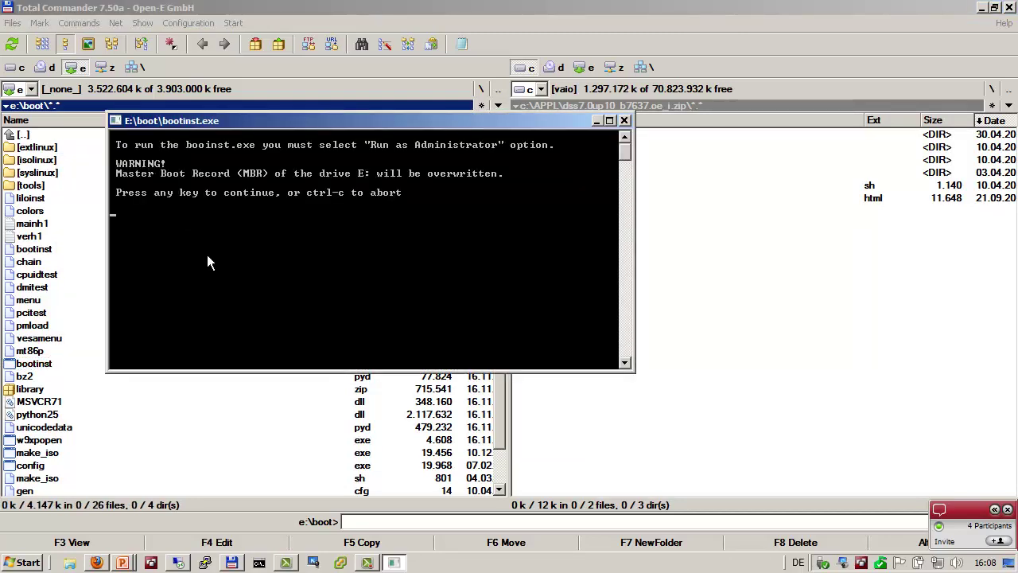
pyautogui.press('Return')
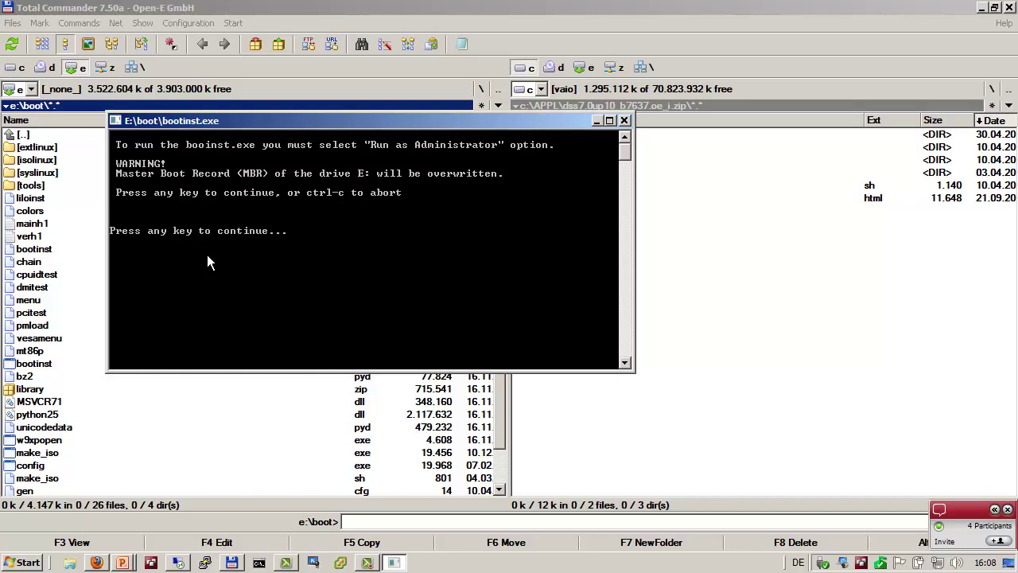
pyautogui.press('Return')
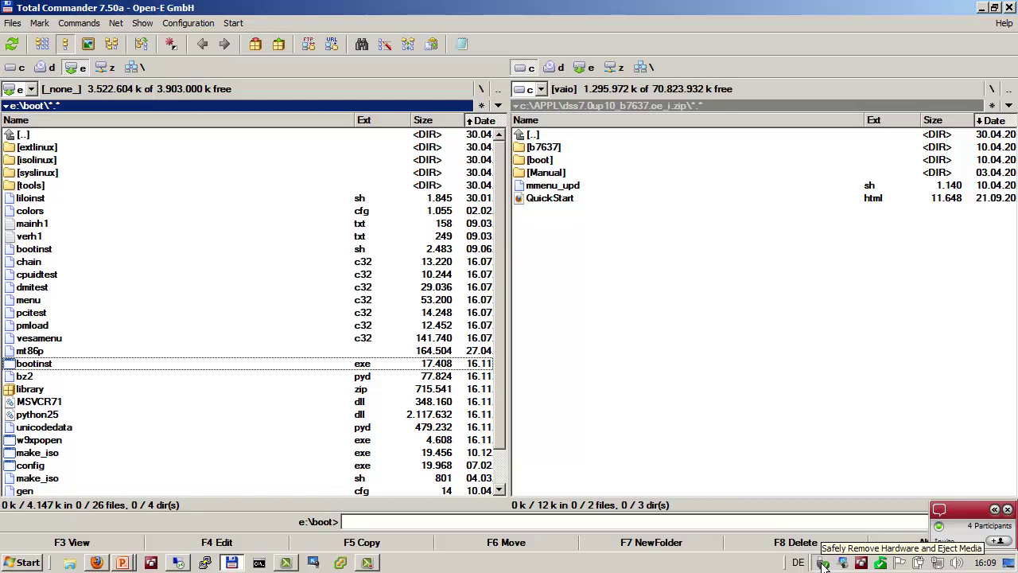
# Check the Safely Remove Hardware tray options for the USB drive
pyautogui.click(823, 564)
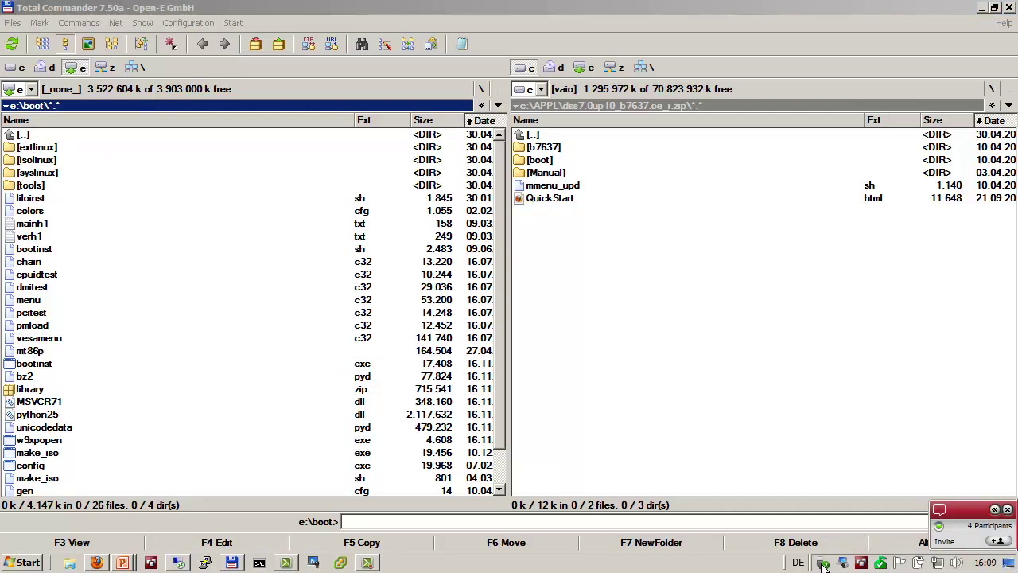
pyautogui.click(823, 564)
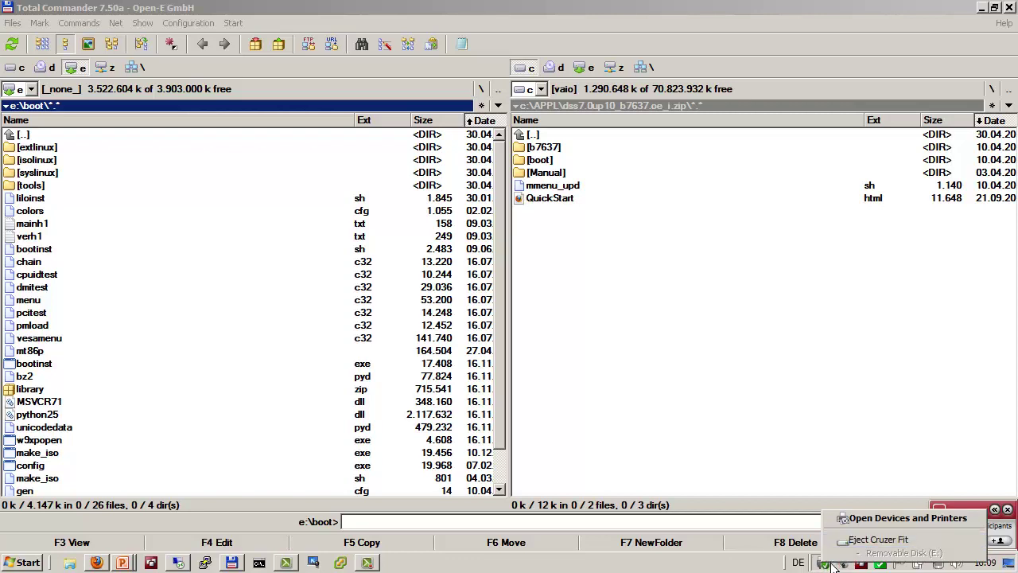
pyautogui.click(823, 564)
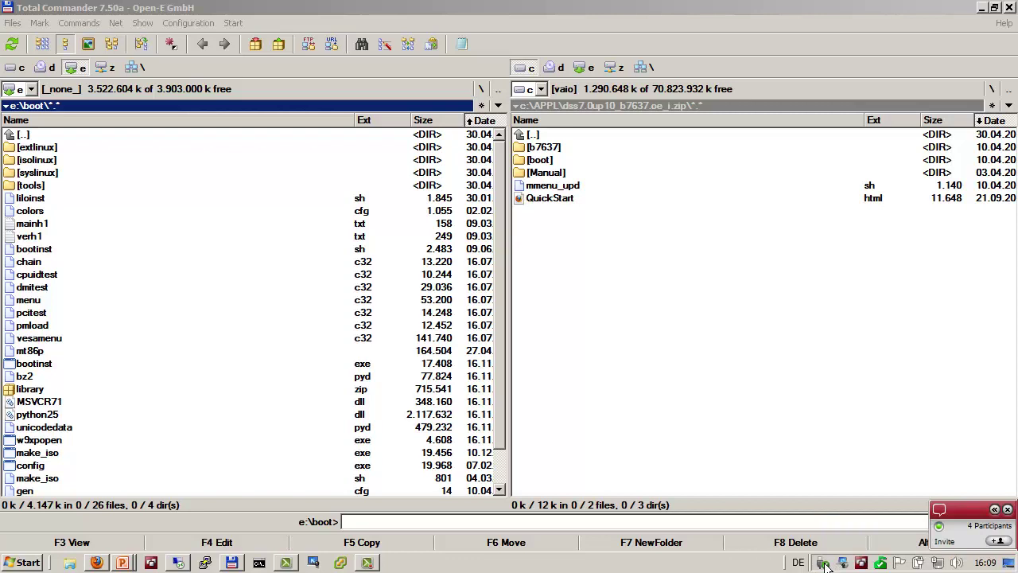
pyautogui.click(824, 565)
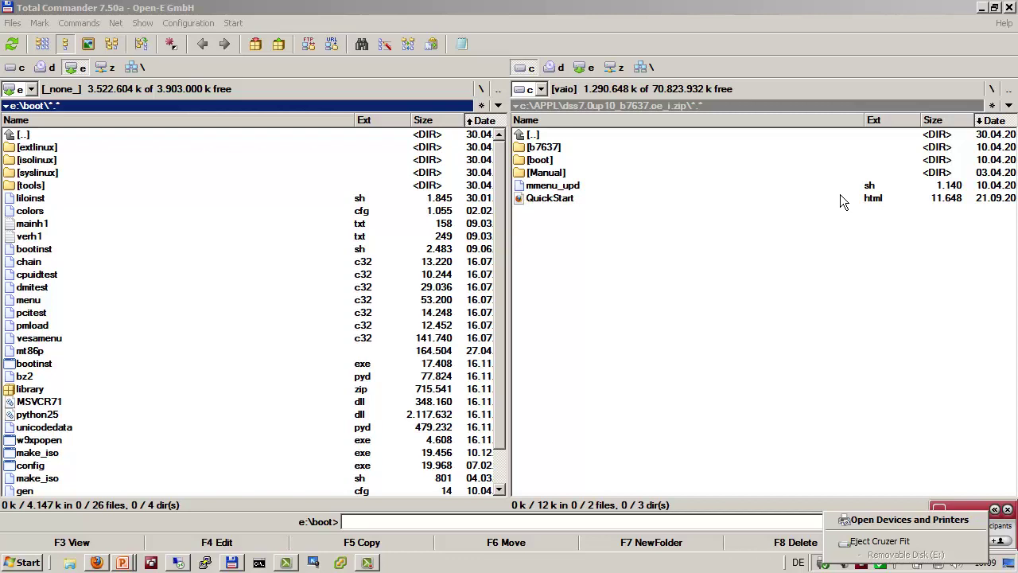
# Launch config.exe from drive E:'s boot folder
pyautogui.click(97, 365)
pyautogui.press('Down')
pyautogui.press('Down')
pyautogui.press('Down')
pyautogui.press('Down')
pyautogui.press('Down')
pyautogui.press('Down')
pyautogui.press('Down')
pyautogui.press('Down')
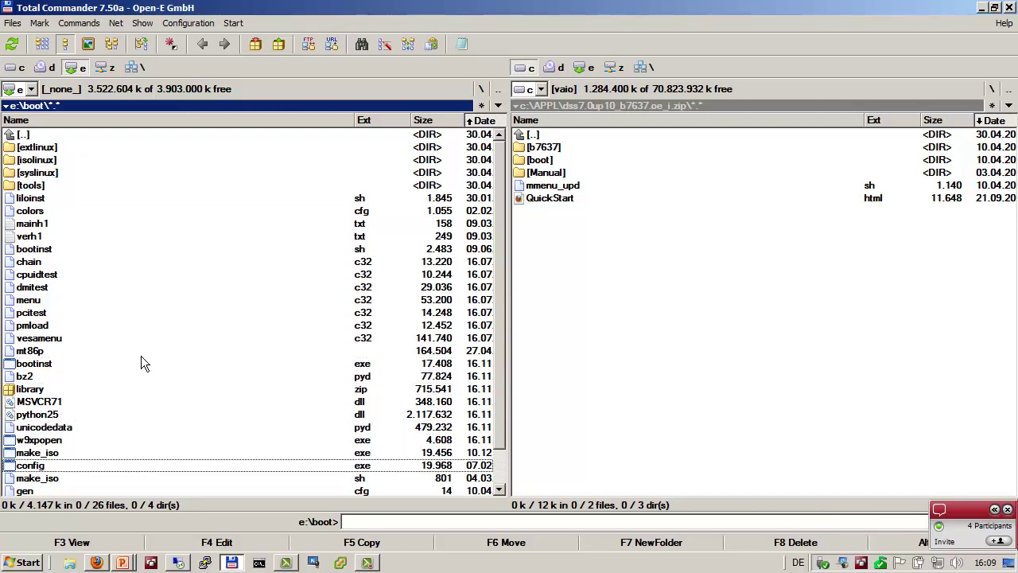
pyautogui.press('Return')
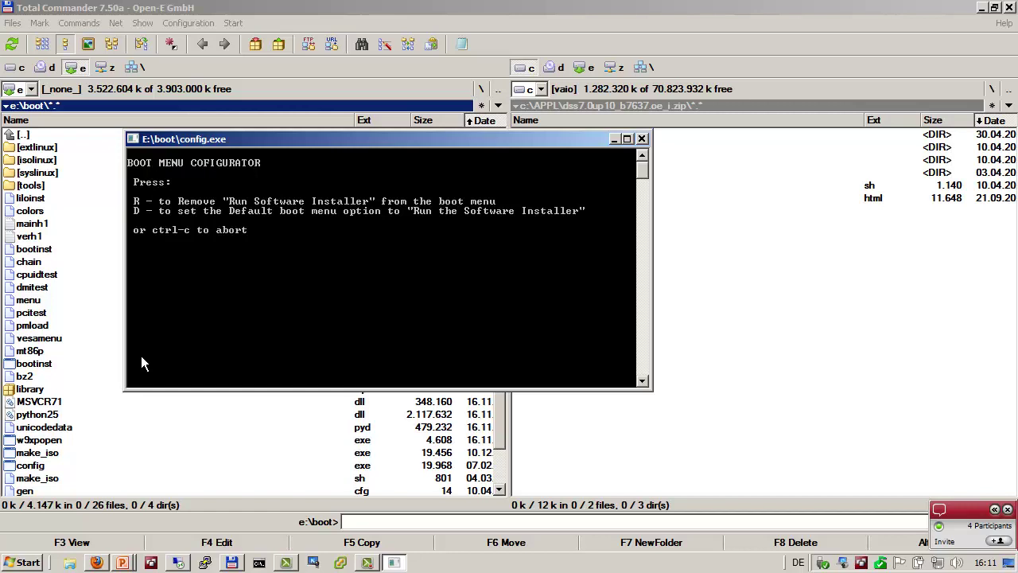
# In config.exe, remove Run Software Installer with R, then relaunch and make it the default with D
pyautogui.press('r')
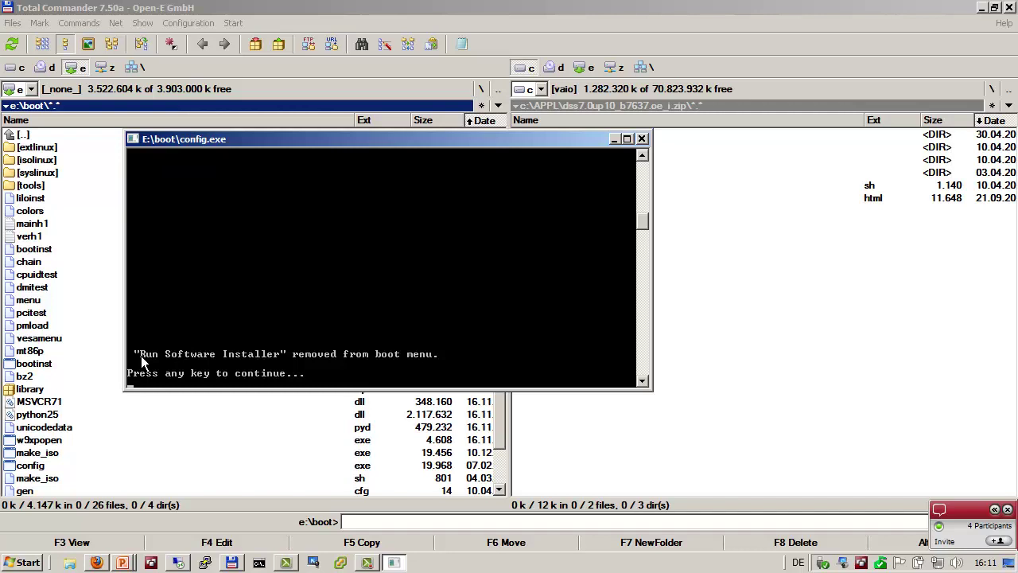
pyautogui.press('Return')
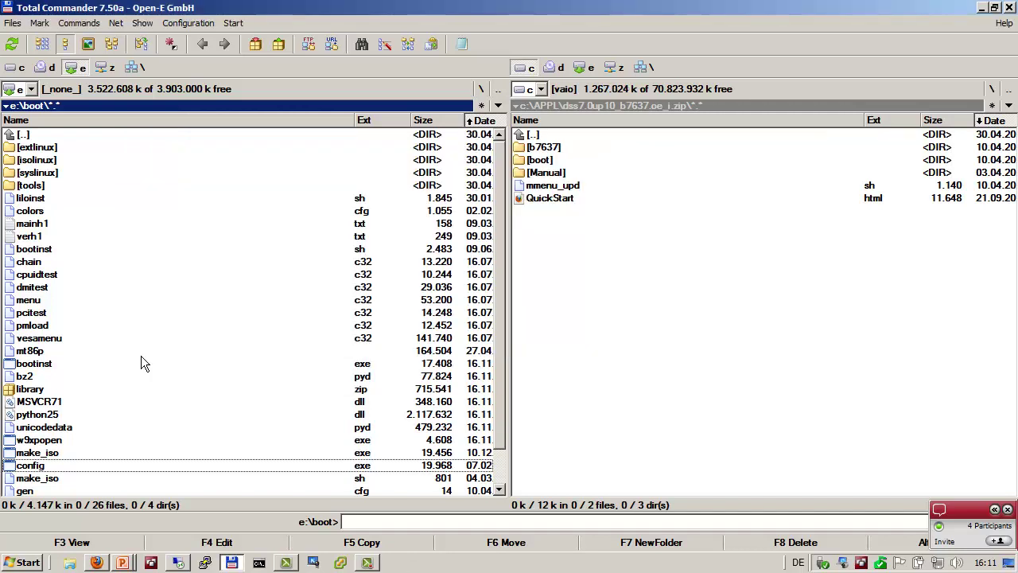
pyautogui.press('Return')
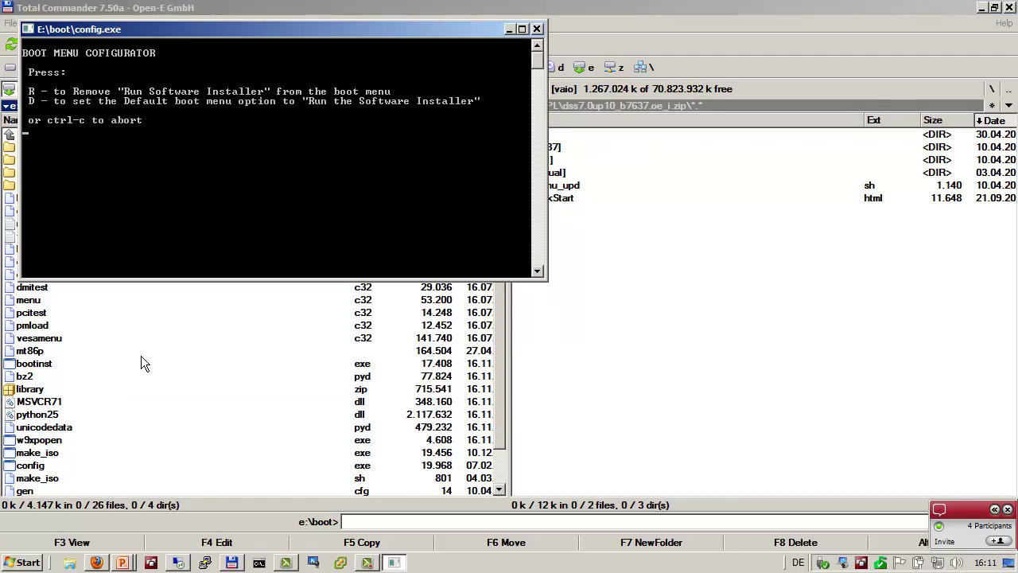
pyautogui.press('d')
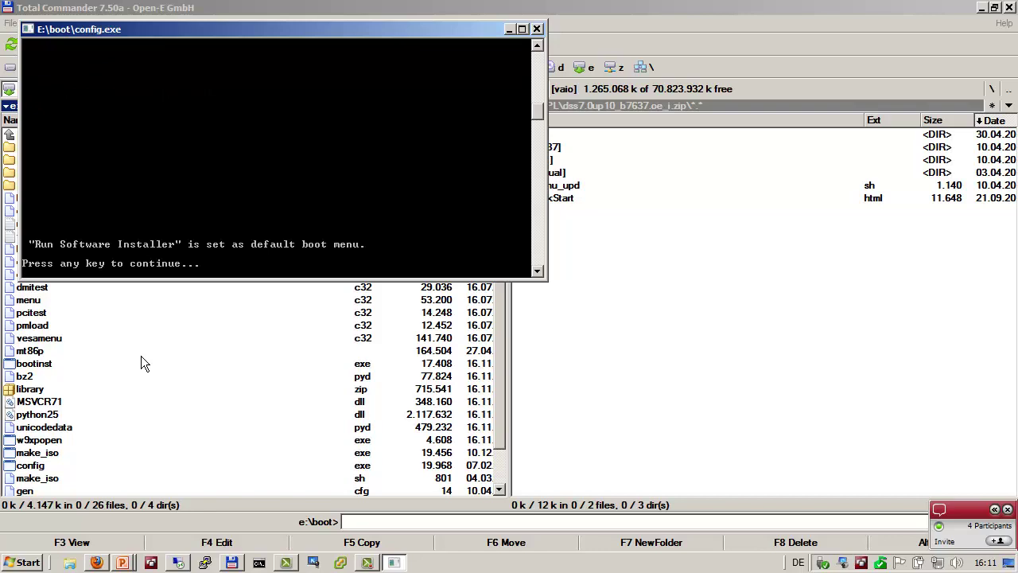
pyautogui.press('Return')
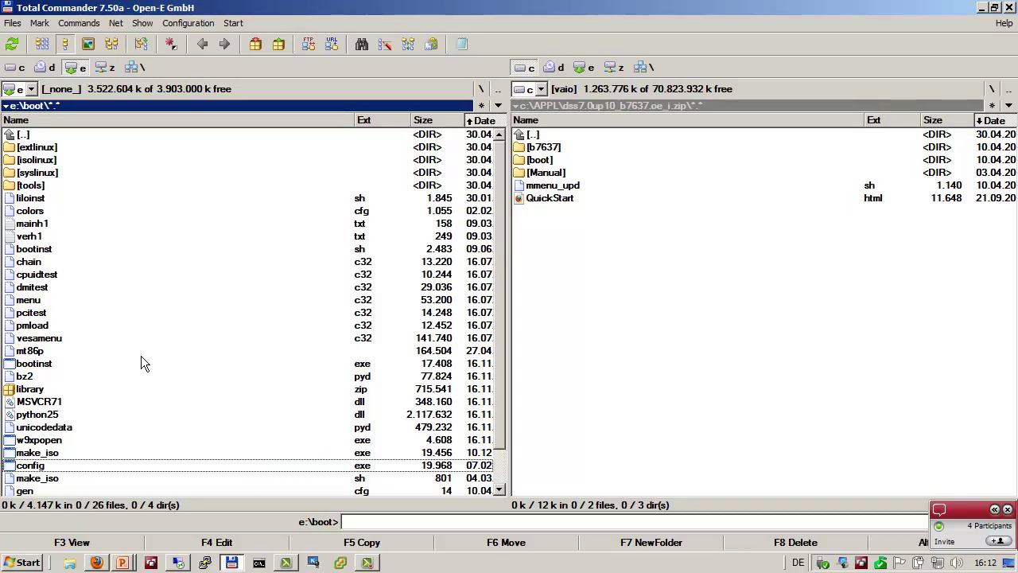
pyautogui.press('Up')
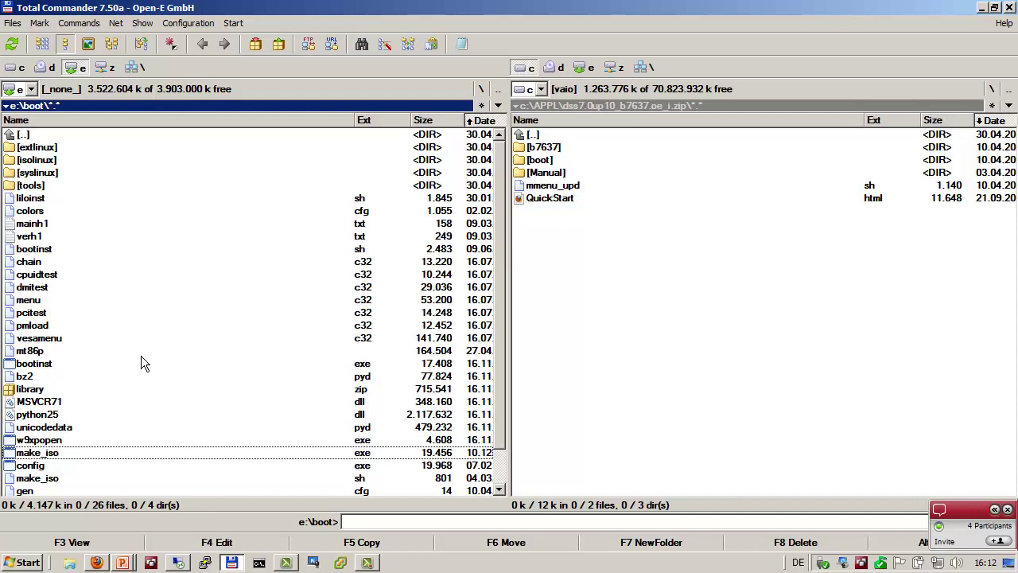
# Go up from e:\boot to drive E:'s root, showing b7637, boot and mmenu_upd.sh
pyautogui.press('Up')
pyautogui.press('Up')
pyautogui.press('Up')
pyautogui.press('Up')
pyautogui.press('Up')
pyautogui.press('Up')
pyautogui.press('Up')
pyautogui.press('Up')
pyautogui.press('Up')
pyautogui.press('Up')
pyautogui.press('Up')
pyautogui.press('Up')
pyautogui.press('Up')
pyautogui.press('Up')
pyautogui.press('Up')
pyautogui.press('Up')
pyautogui.press('Up')
pyautogui.press('Up')
pyautogui.press('Up')
pyautogui.press('Up')
pyautogui.press('Up')
pyautogui.press('Return')
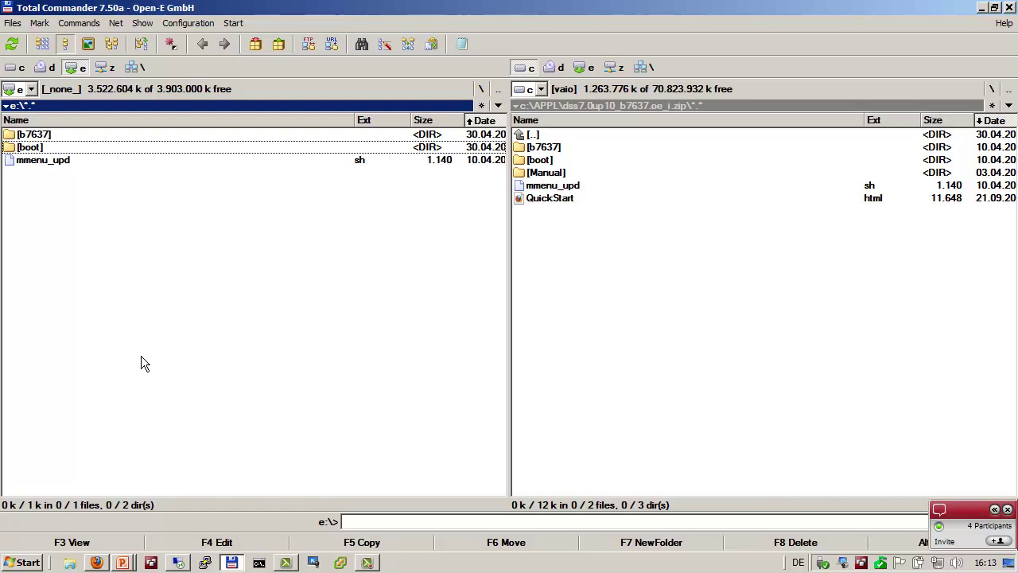
pyautogui.hotkey('alt', 'Tab')
pyautogui.hotkey('alt', 'Tab')
pyautogui.hotkey('alt', 'Tab')
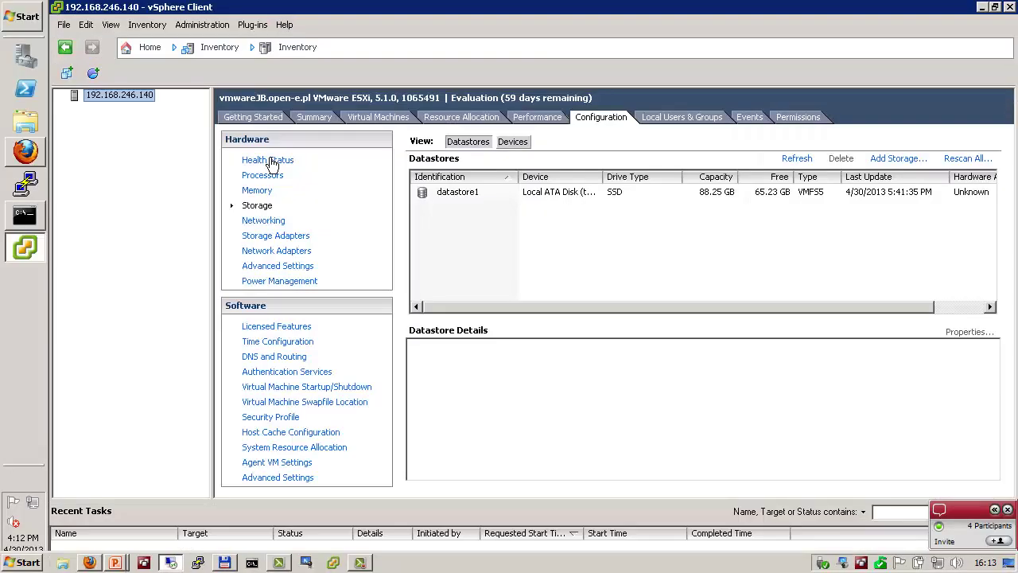
# Show host 192.168.246.140's Health Status with the S2600GZ sensor Normal, after minimizing and restoring vSphere Client
pyautogui.click(270, 163)
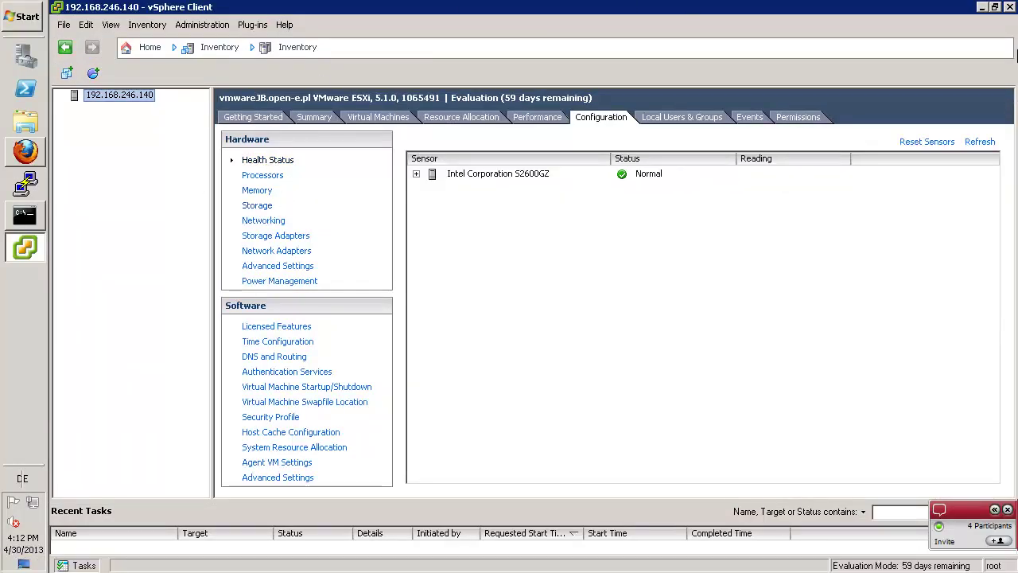
pyautogui.click(982, 7)
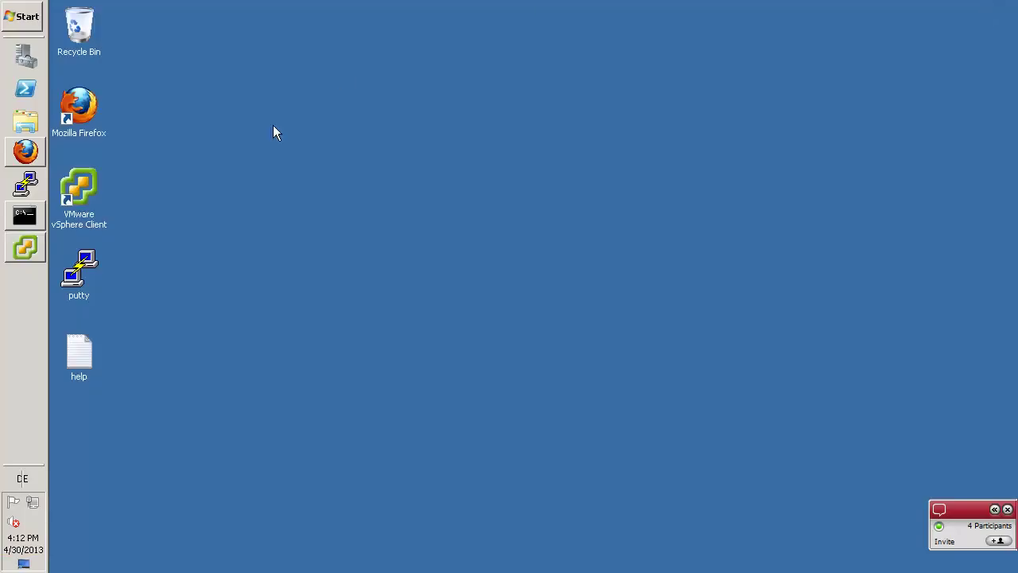
pyautogui.click(31, 246)
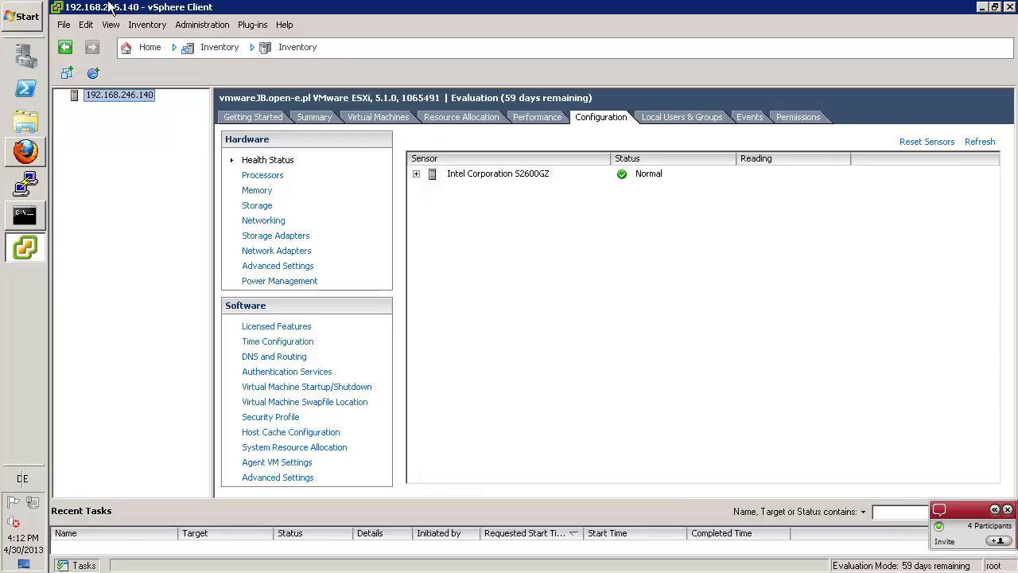
pyautogui.moveTo(106, 1)
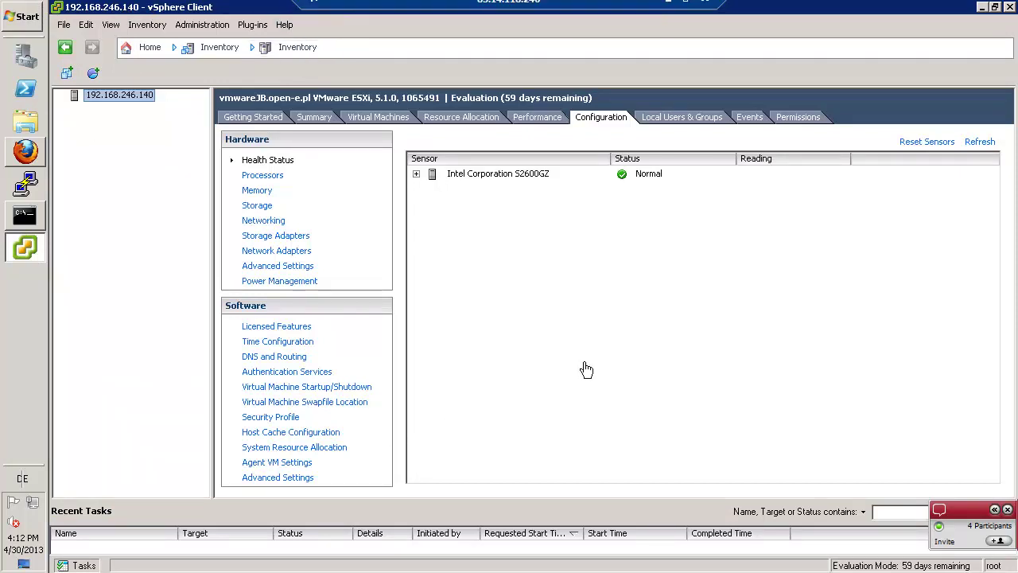
pyautogui.moveTo(631, 17)
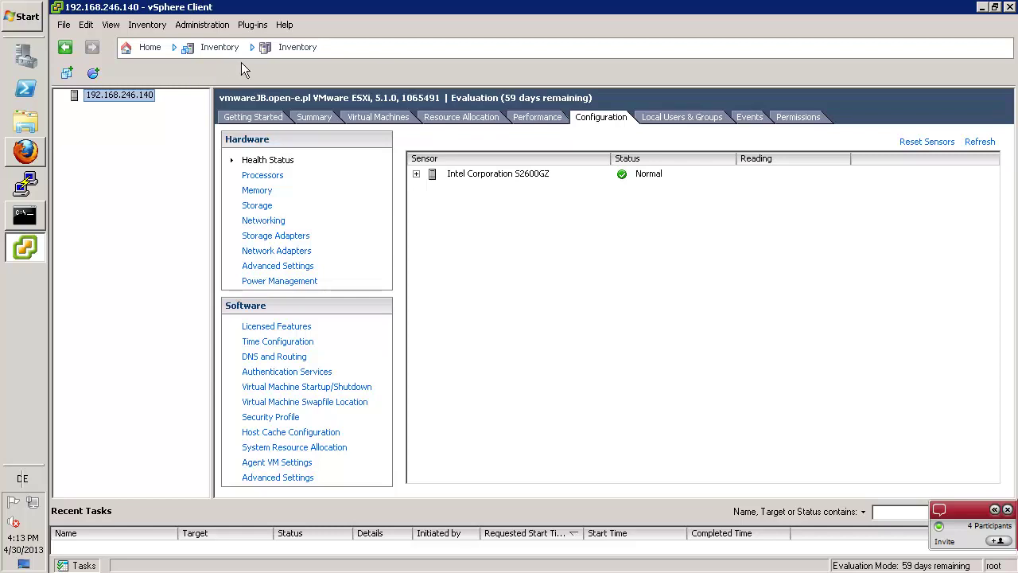
# Use Help > Check for Updates on the Web to reach VMware's Download Patches page
pyautogui.click(285, 24)
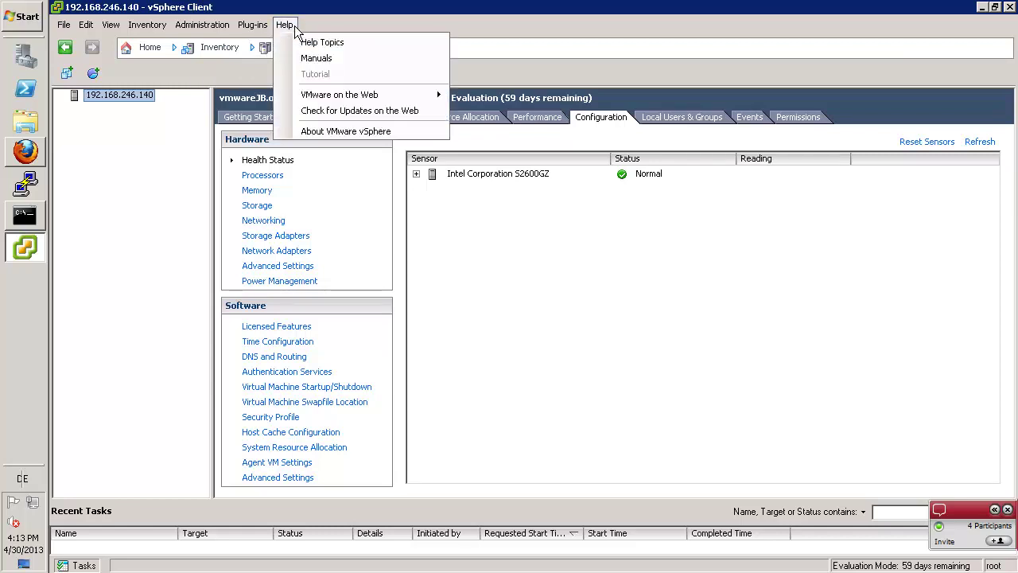
pyautogui.click(356, 116)
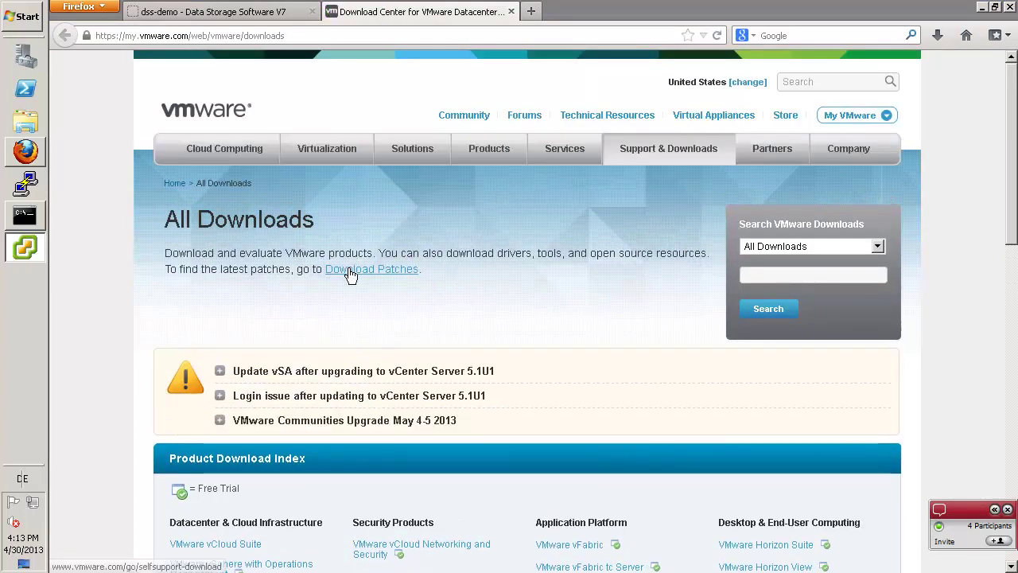
pyautogui.click(415, 274)
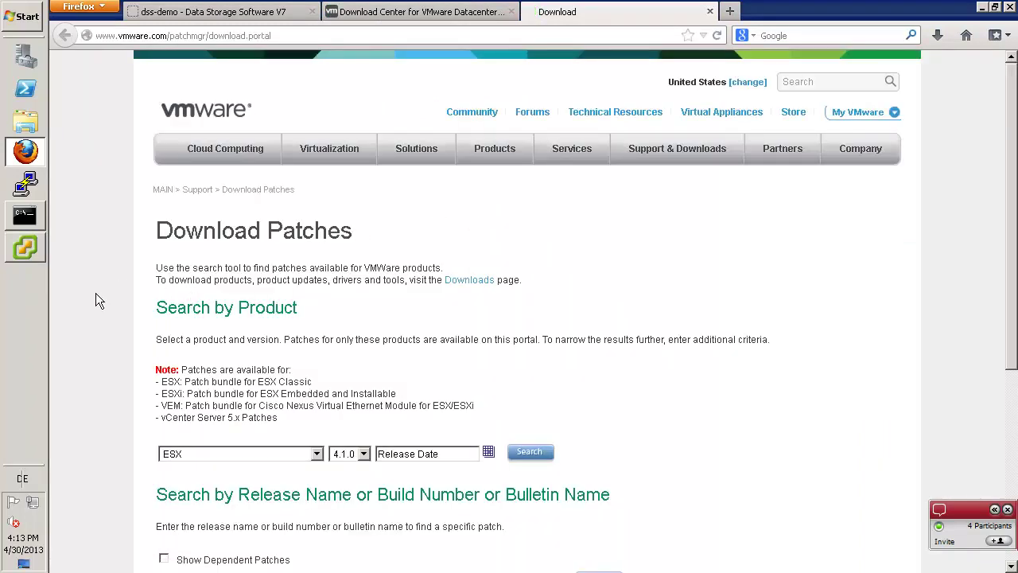
# Search VMware's patch downloads for ESXi (Embedded and Installable) version 5.1.0
pyautogui.scroll(-4, 101, 299)
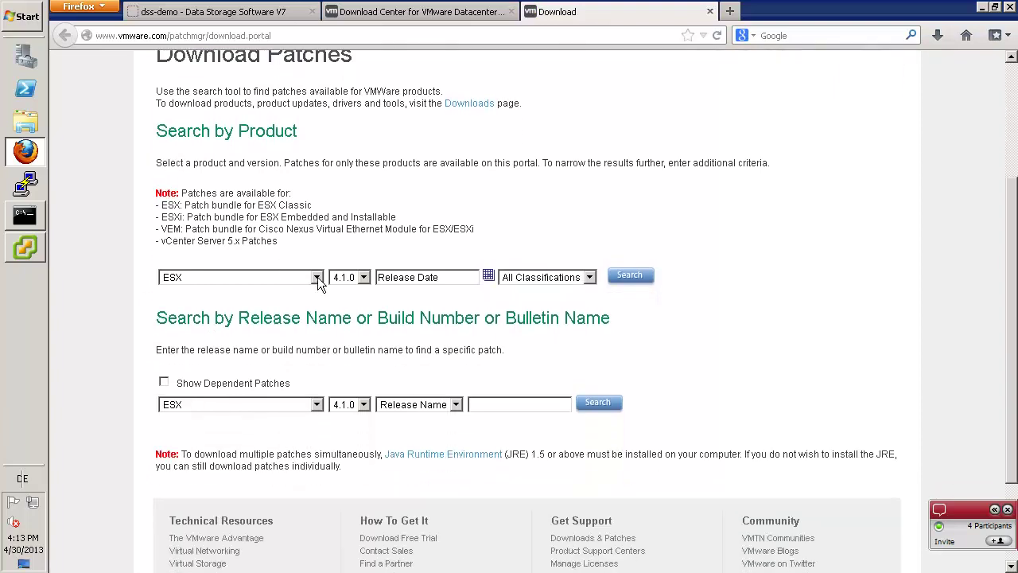
pyautogui.scroll(-2, 307, 283)
pyautogui.scroll(-1, 321, 177)
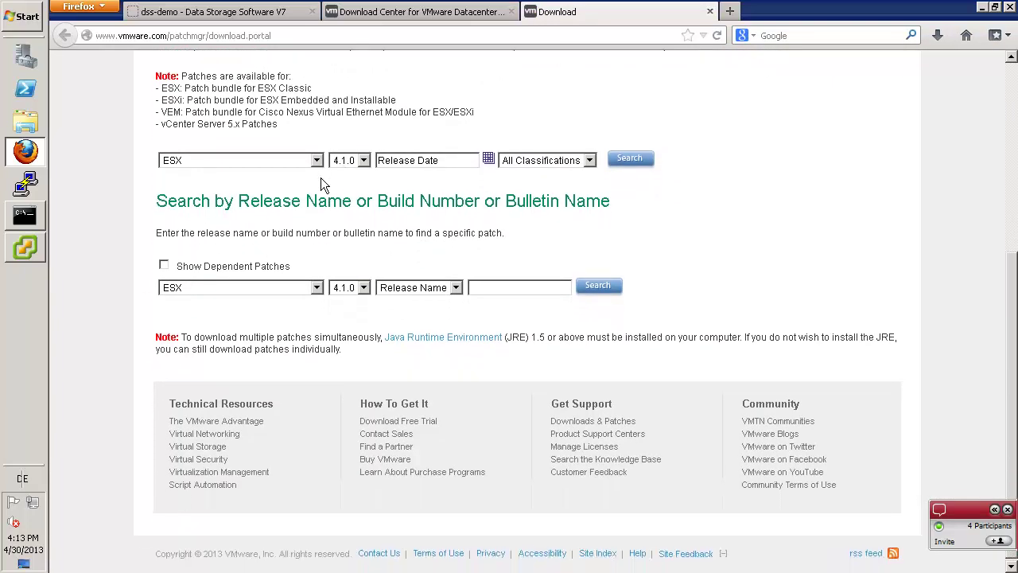
pyautogui.click(321, 157)
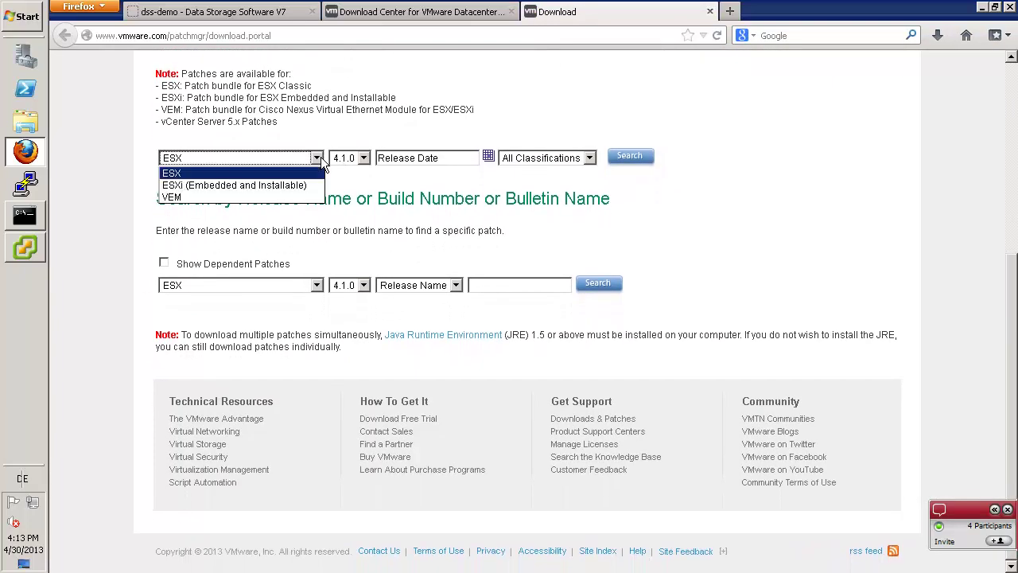
pyautogui.click(221, 185)
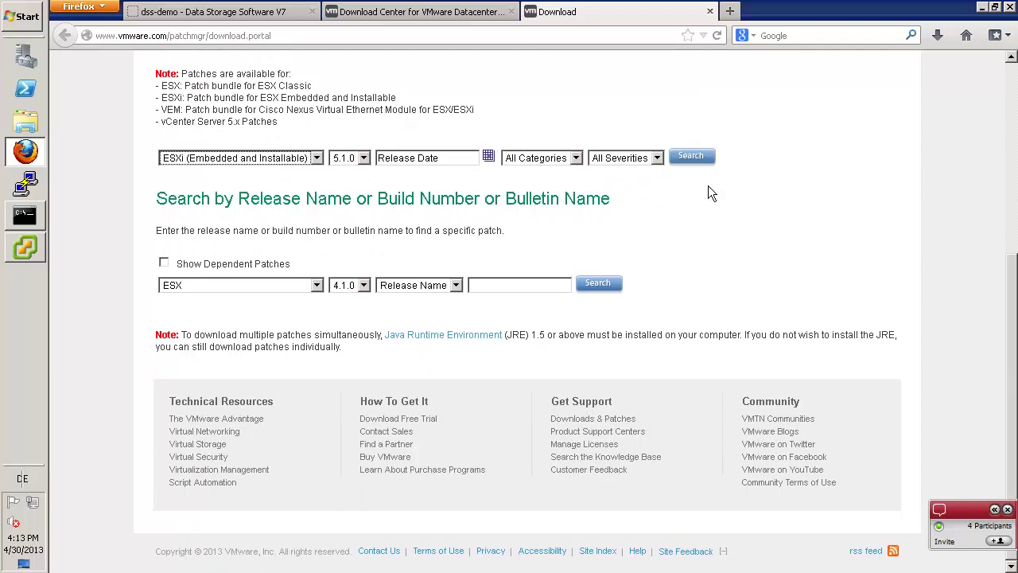
pyautogui.click(706, 161)
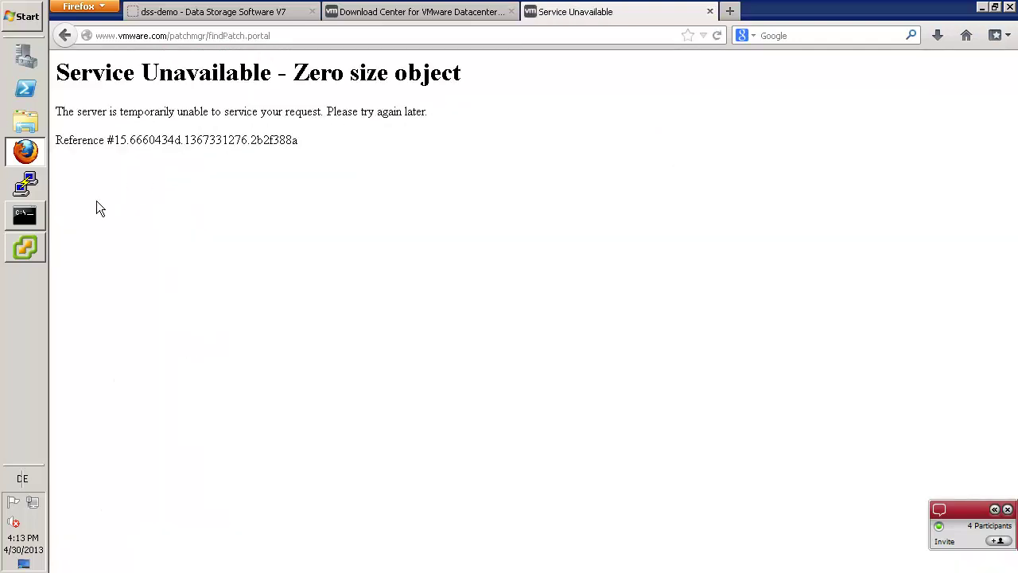
# Return from the error page and rerun the ESXi (Embedded and Installable) 5.1.0 search
pyautogui.click(65, 36)
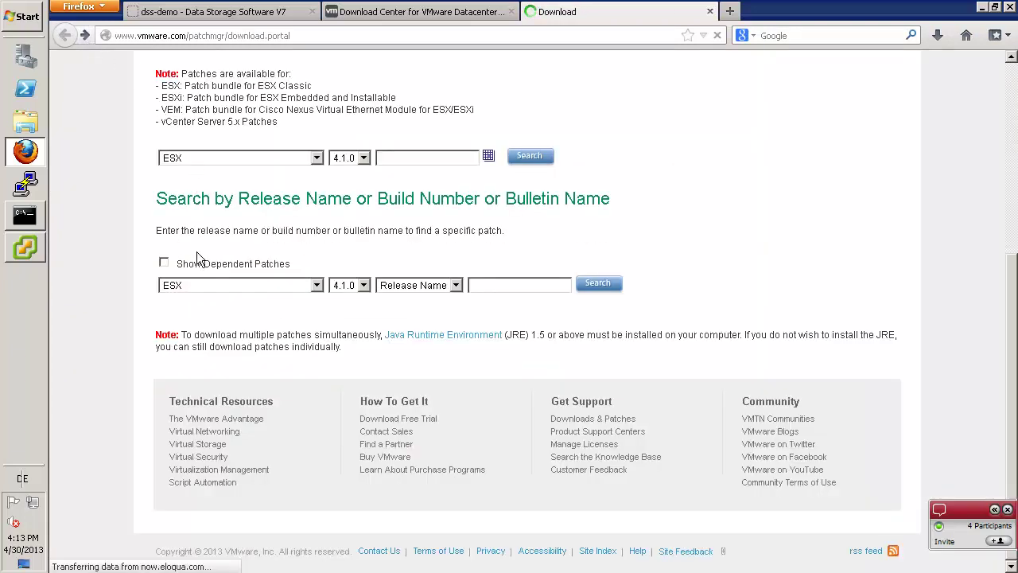
pyautogui.click(320, 156)
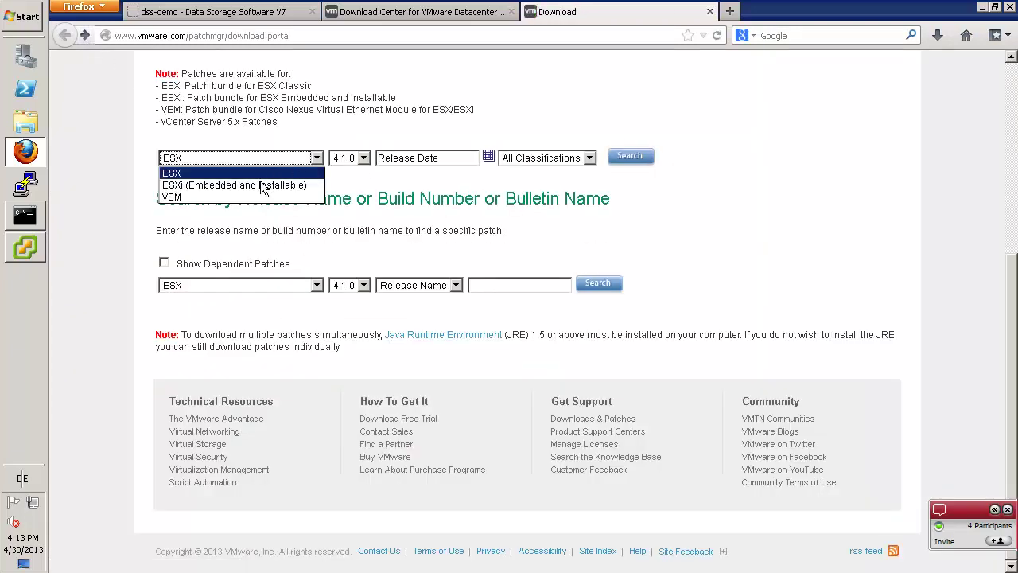
pyautogui.click(257, 184)
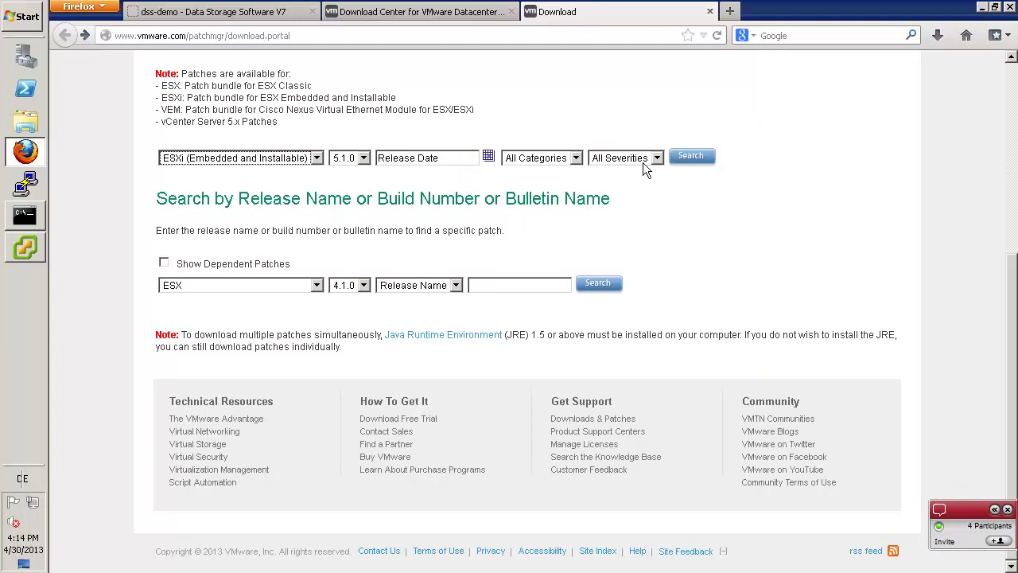
pyautogui.click(688, 159)
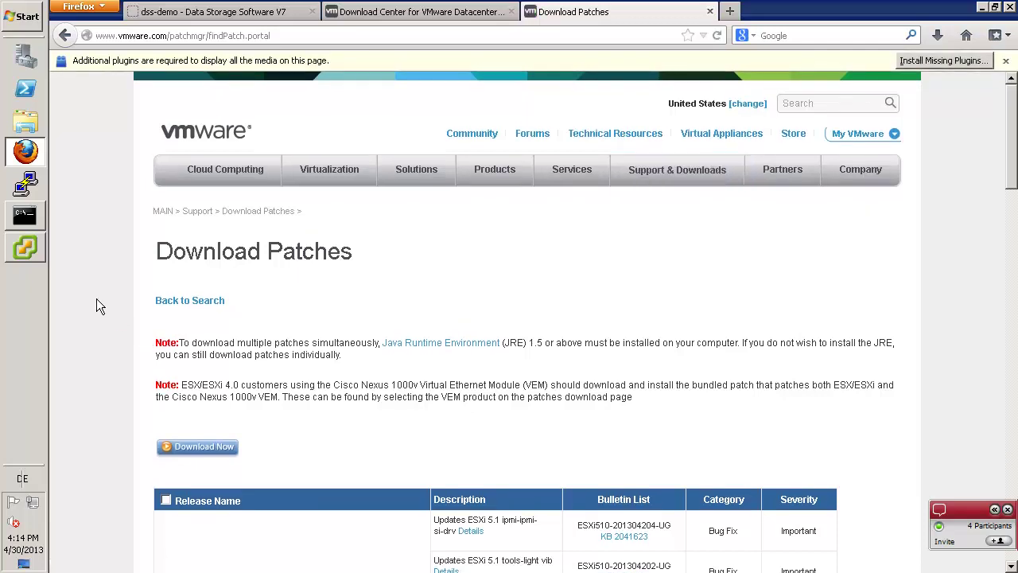
pyautogui.scroll(-2, 96, 300)
pyautogui.scroll(-4, 97, 300)
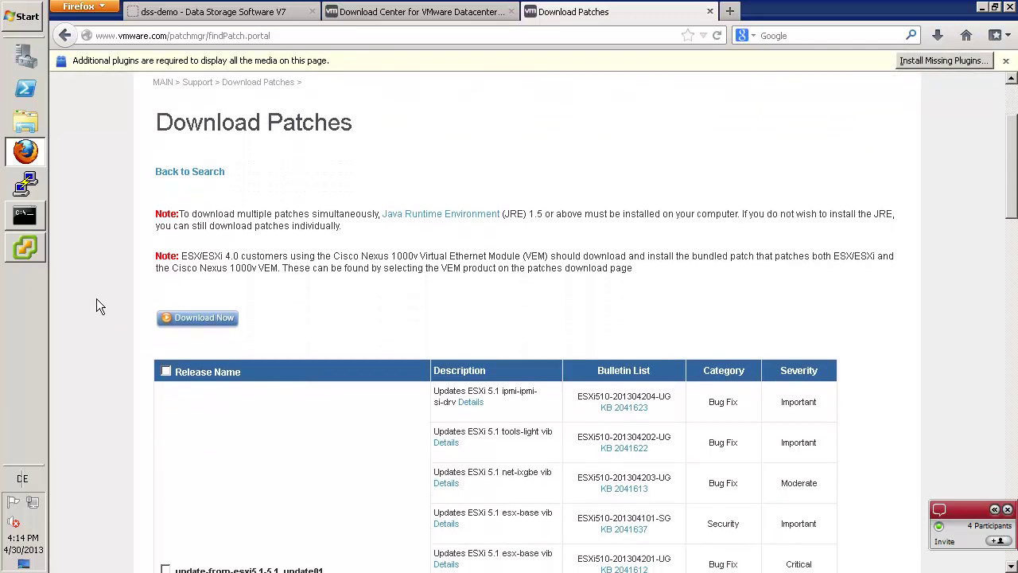
pyautogui.scroll(-2, 96, 300)
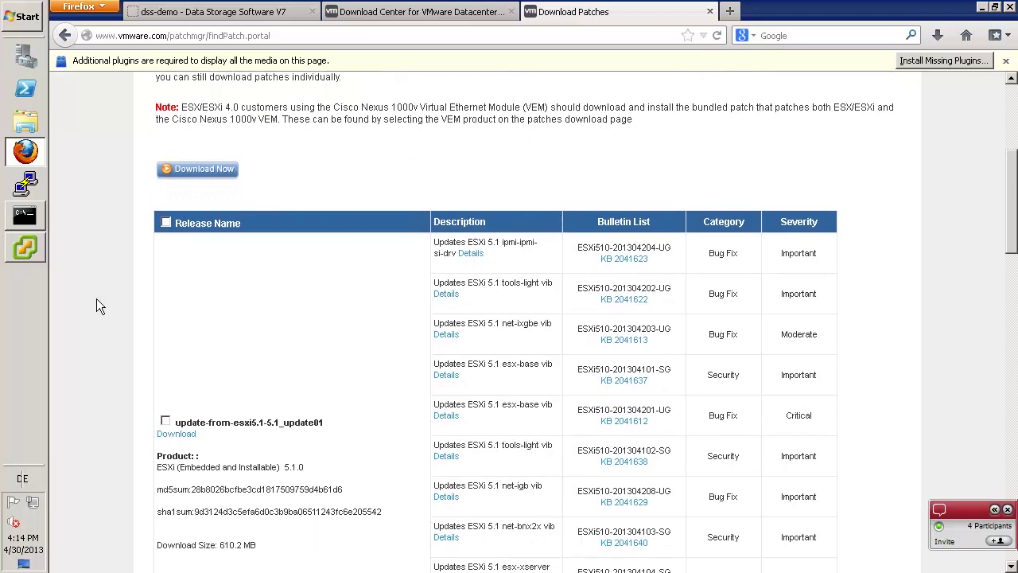
pyautogui.scroll(-3, 96, 301)
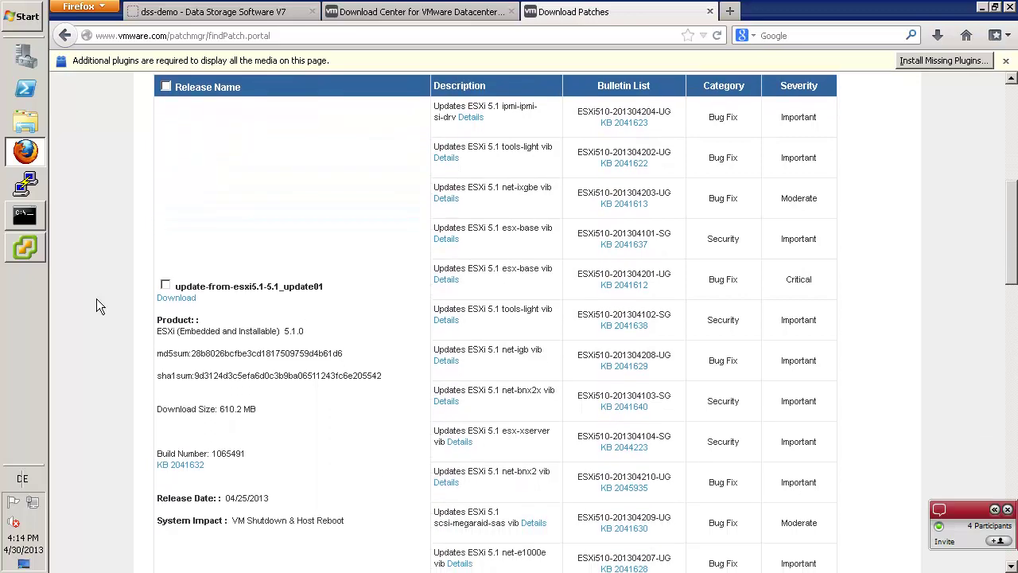
pyautogui.scroll(-3, 202, 288)
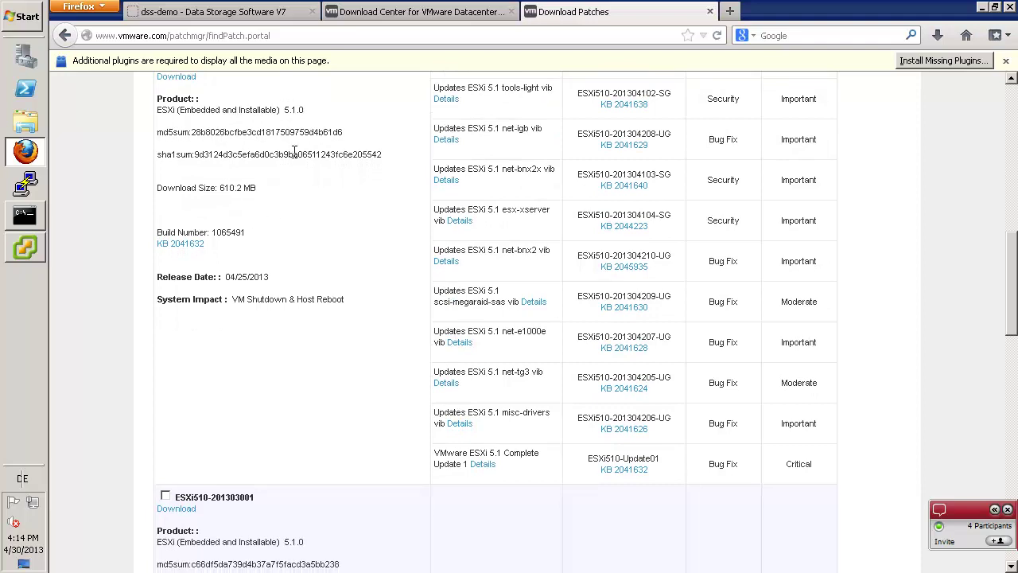
pyautogui.scroll(2, 284, 181)
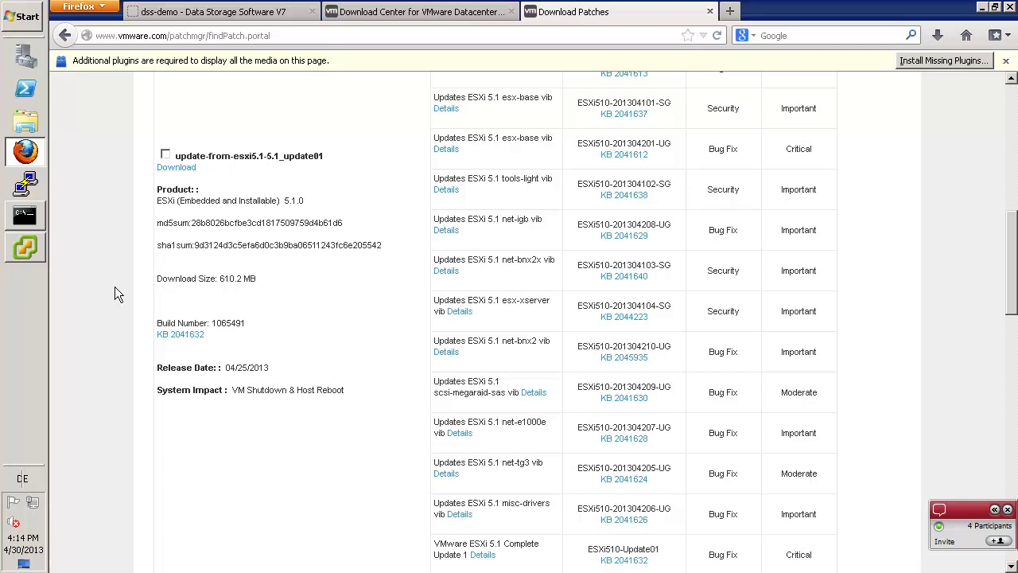
pyautogui.scroll(-5, 115, 294)
pyautogui.scroll(-6, 114, 295)
pyautogui.scroll(-4, 179, 389)
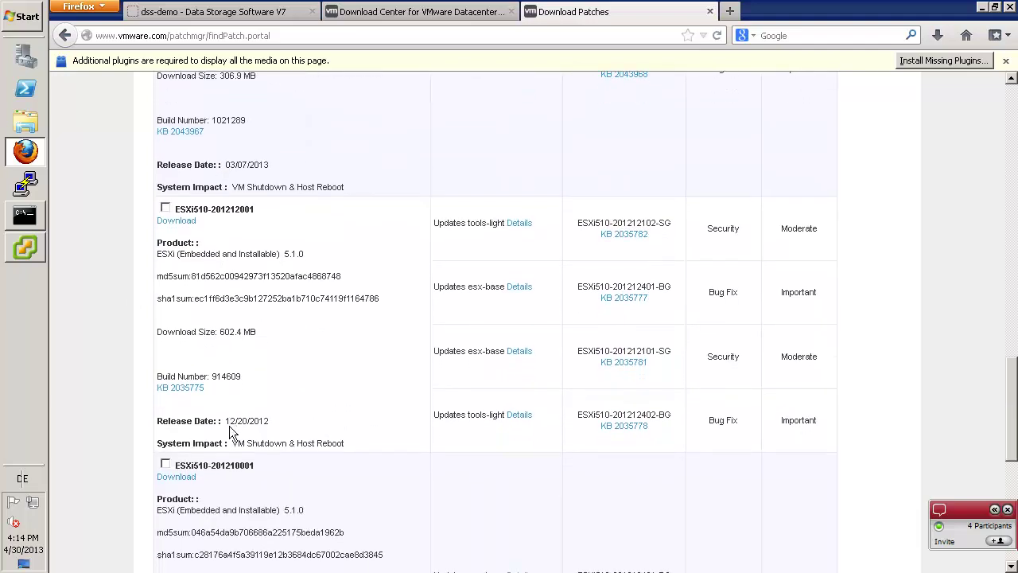
pyautogui.scroll(2, 276, 270)
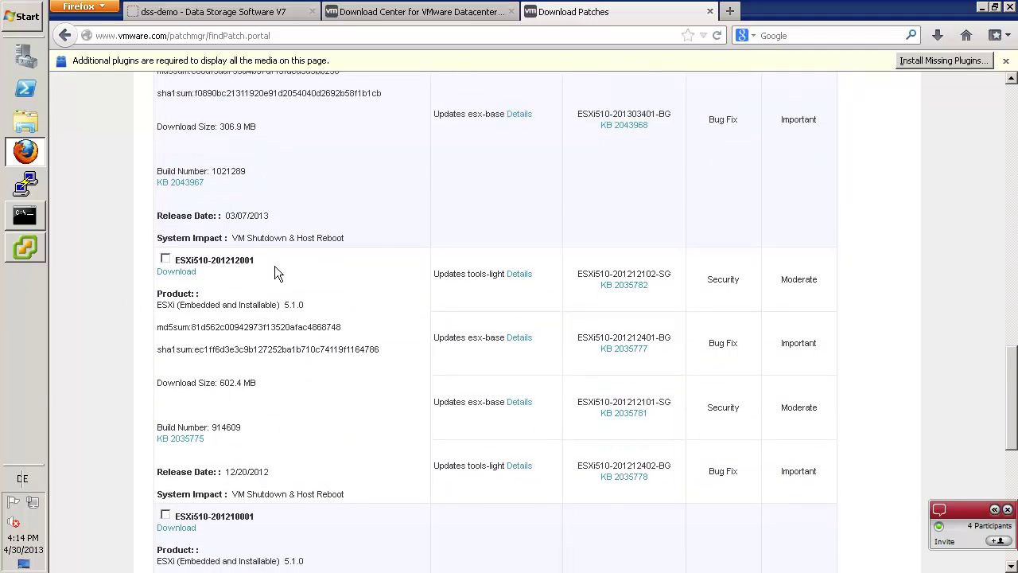
pyautogui.scroll(2, 276, 272)
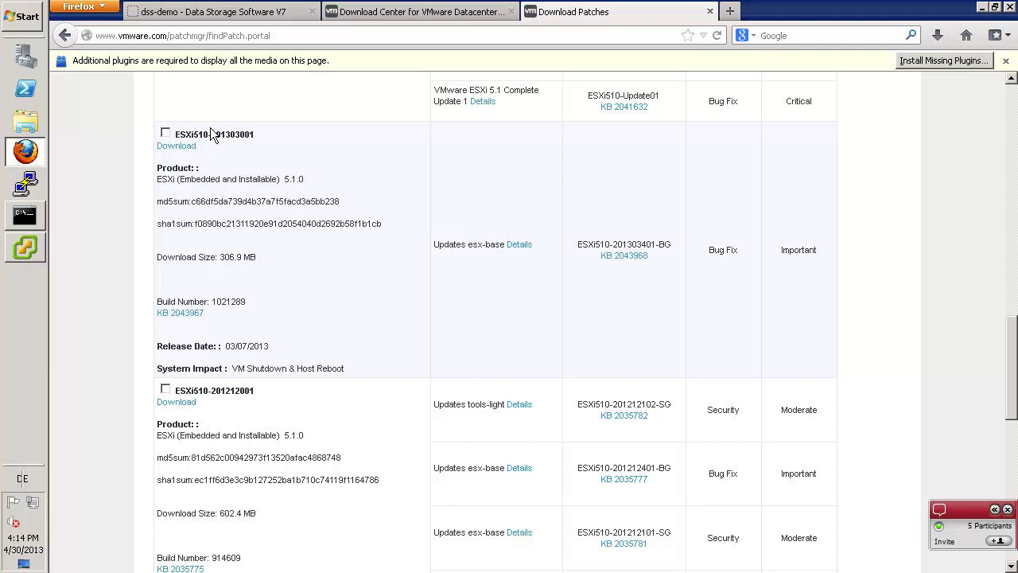
pyautogui.hotkey('alt', 'Tab')
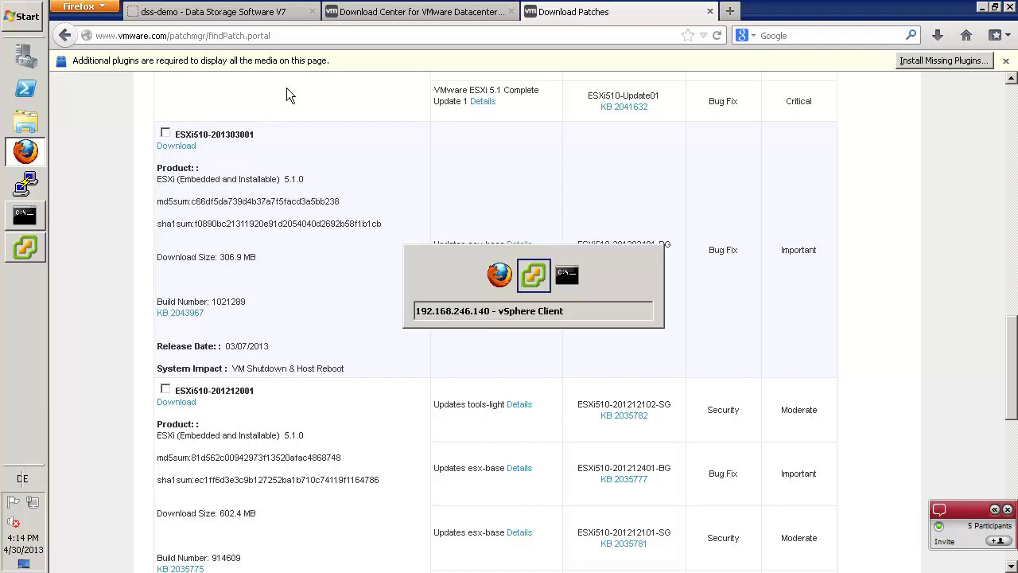
pyautogui.click(669, 8)
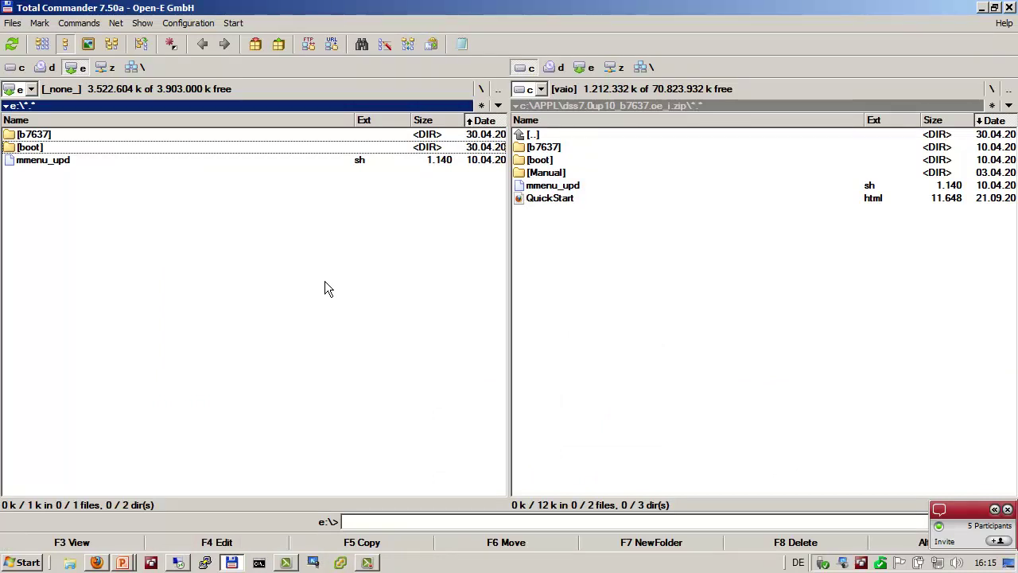
pyautogui.hotkey('alt', 'Tab')
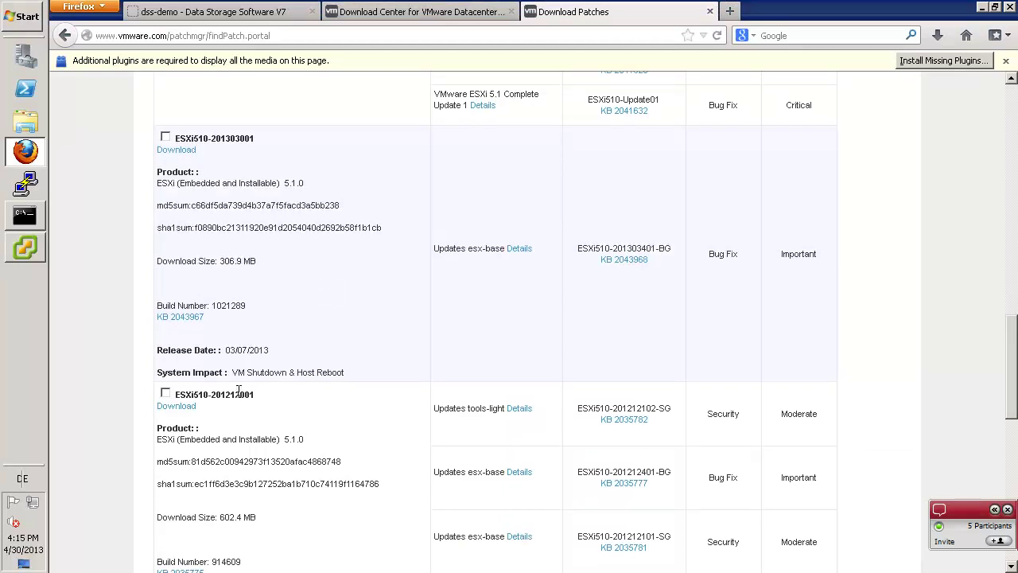
# Scroll the ESXi 5.1 patch list to the update-from-esxi5.1-5.1_update01 bundle
pyautogui.scroll(4, 238, 392)
pyautogui.scroll(5, 242, 382)
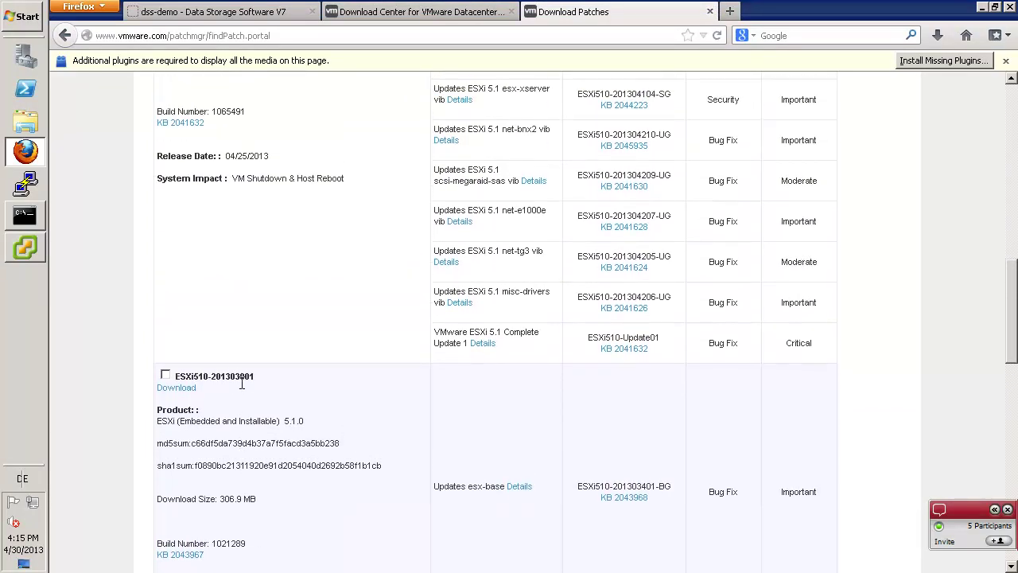
pyautogui.scroll(4, 240, 382)
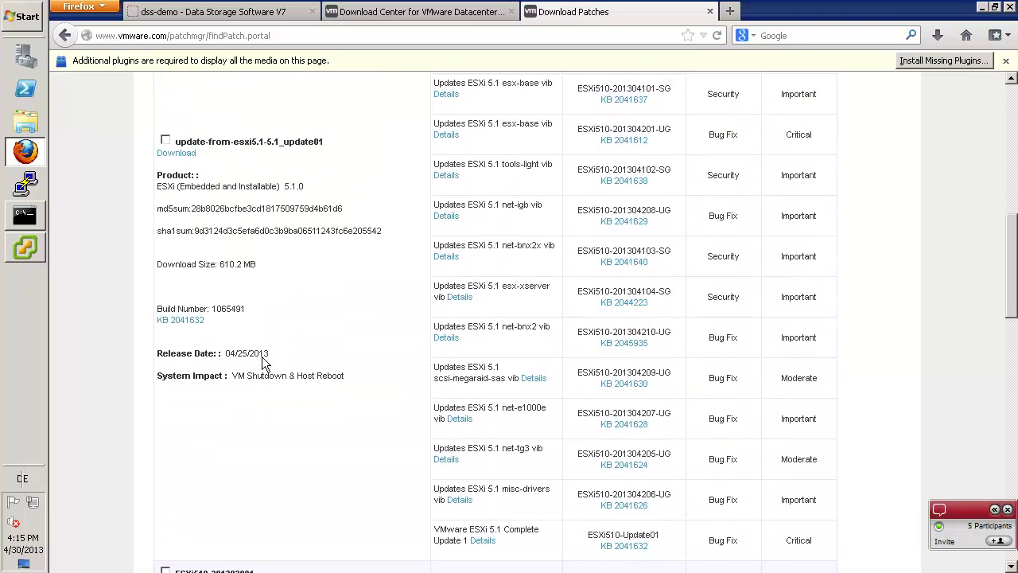
pyautogui.scroll(3, 290, 212)
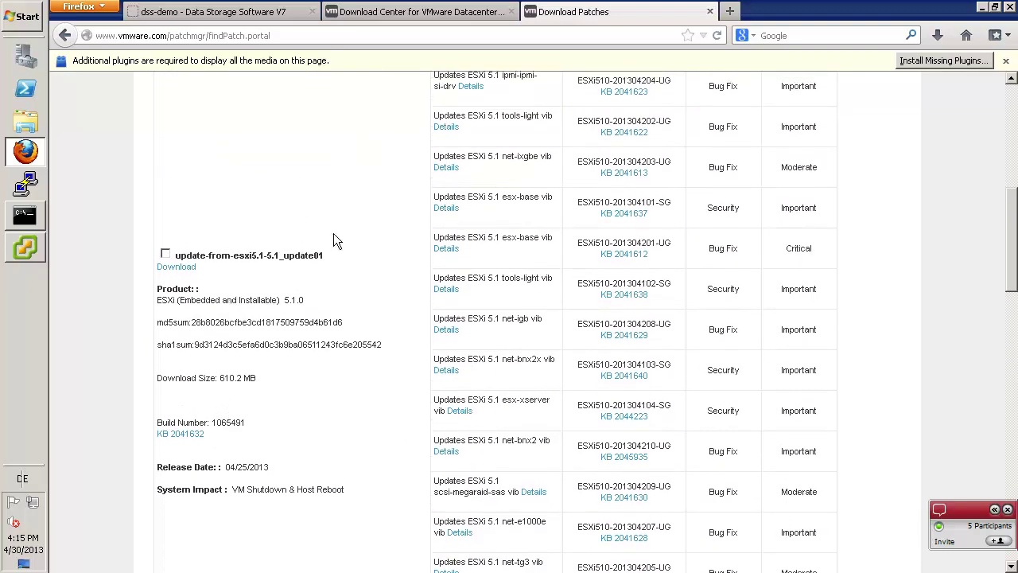
pyautogui.scroll(4, 174, 374)
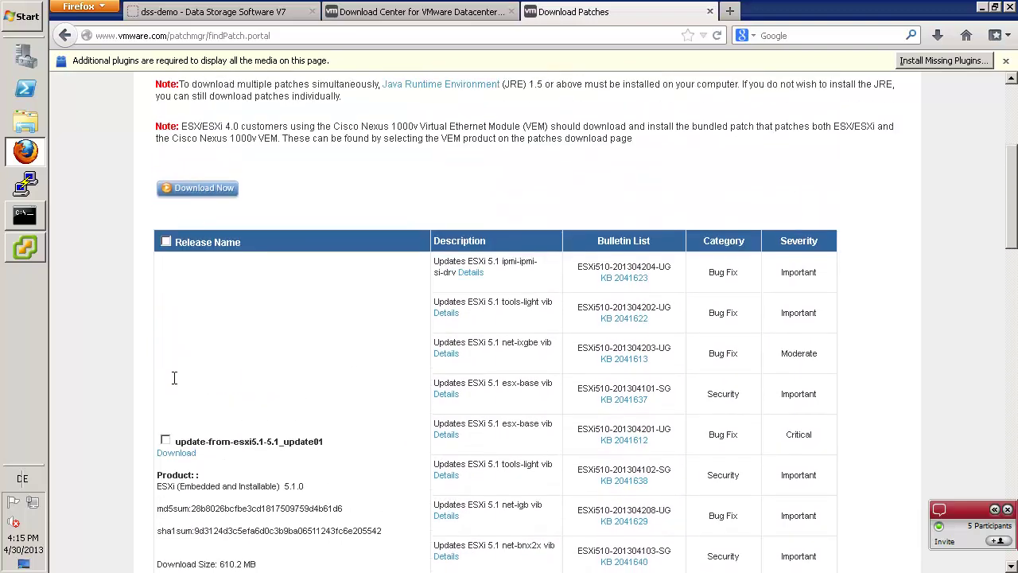
pyautogui.scroll(-4, 176, 381)
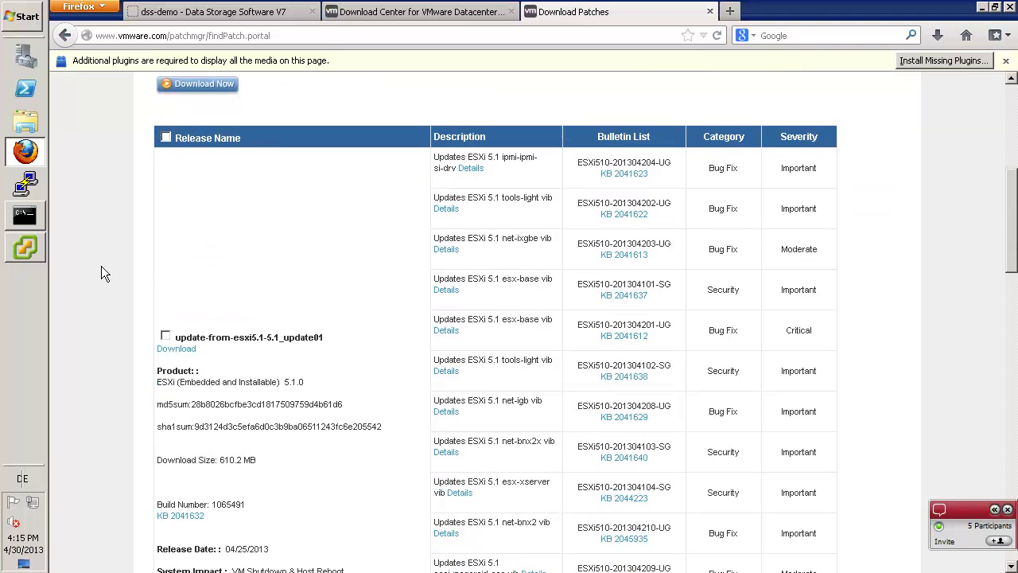
# Launch PuTTY and load the saved 'esx' session for 192.168.246.140 with auto-login user root
pyautogui.click(30, 183)
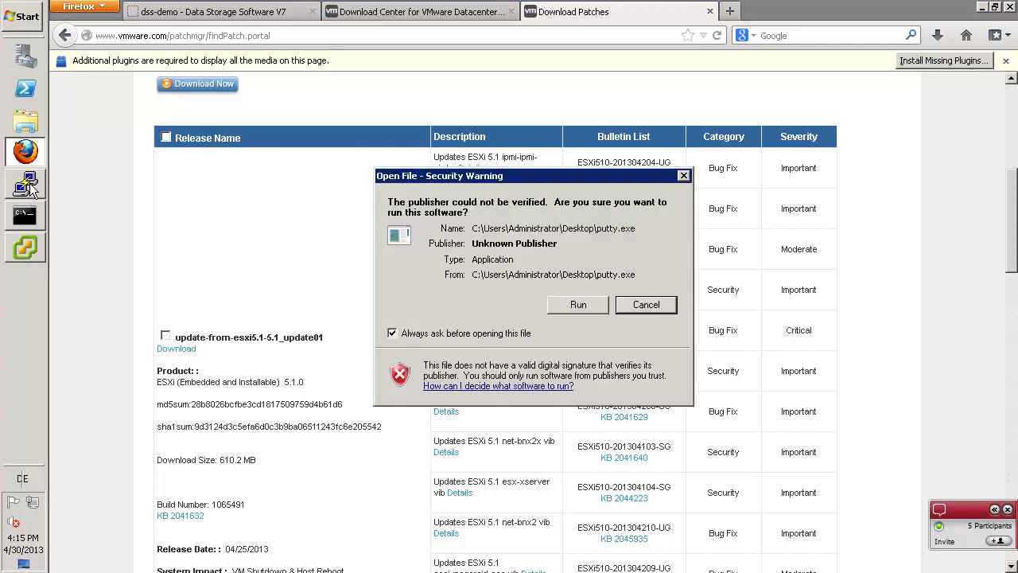
pyautogui.click(572, 306)
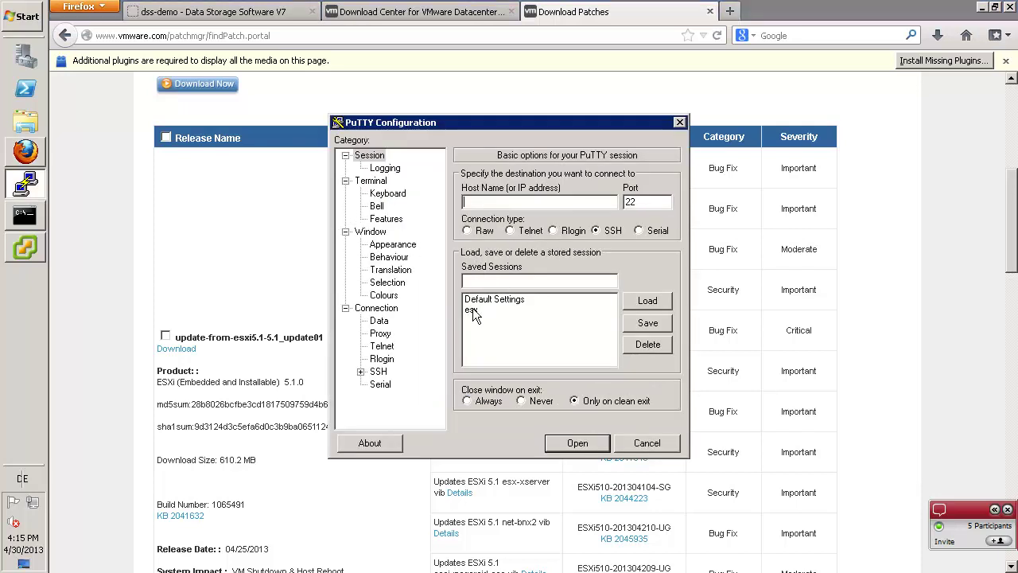
pyautogui.click(472, 310)
pyautogui.click(648, 301)
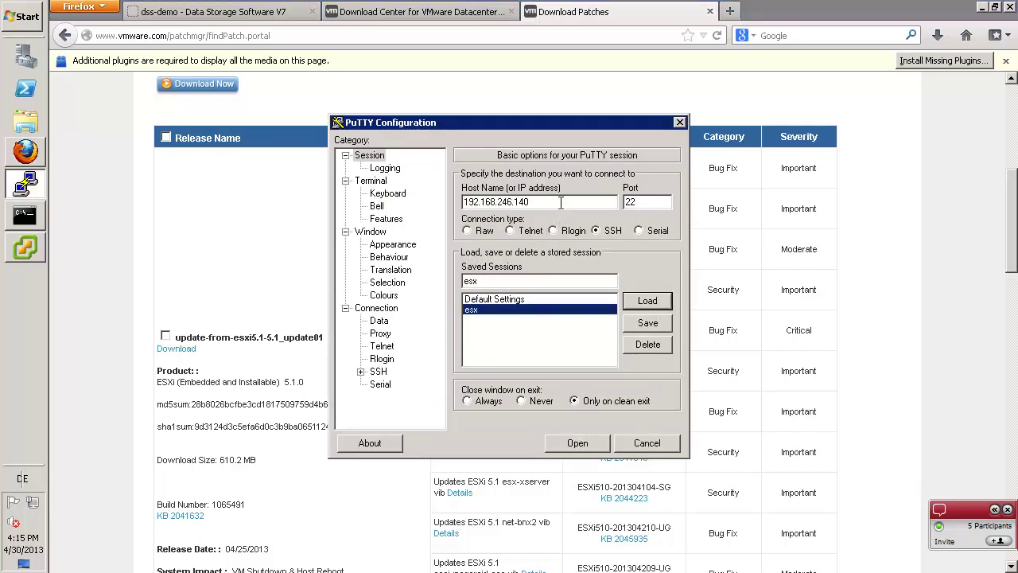
pyautogui.moveTo(531, 202); pyautogui.dragTo(412, 194)
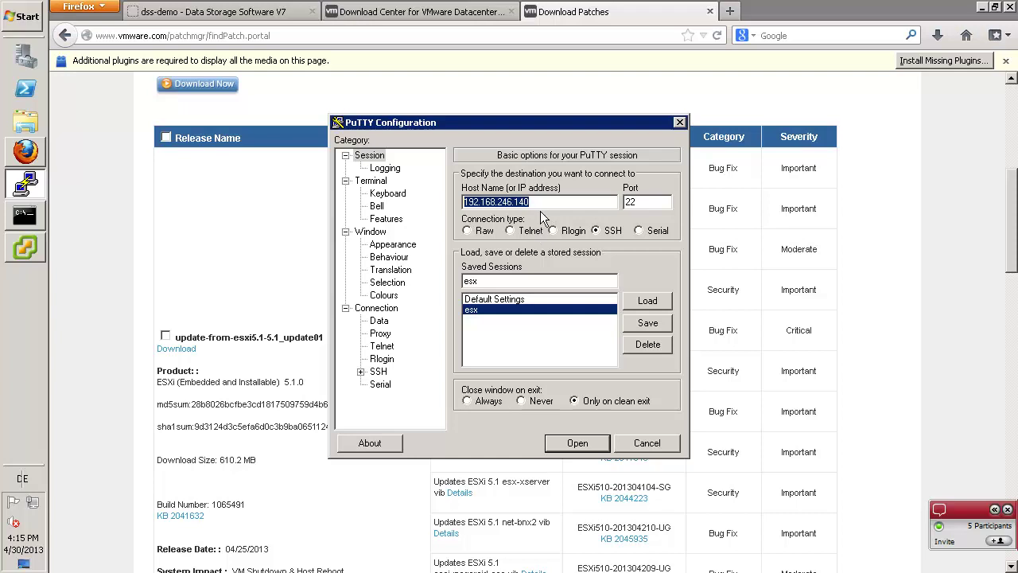
pyautogui.click(380, 322)
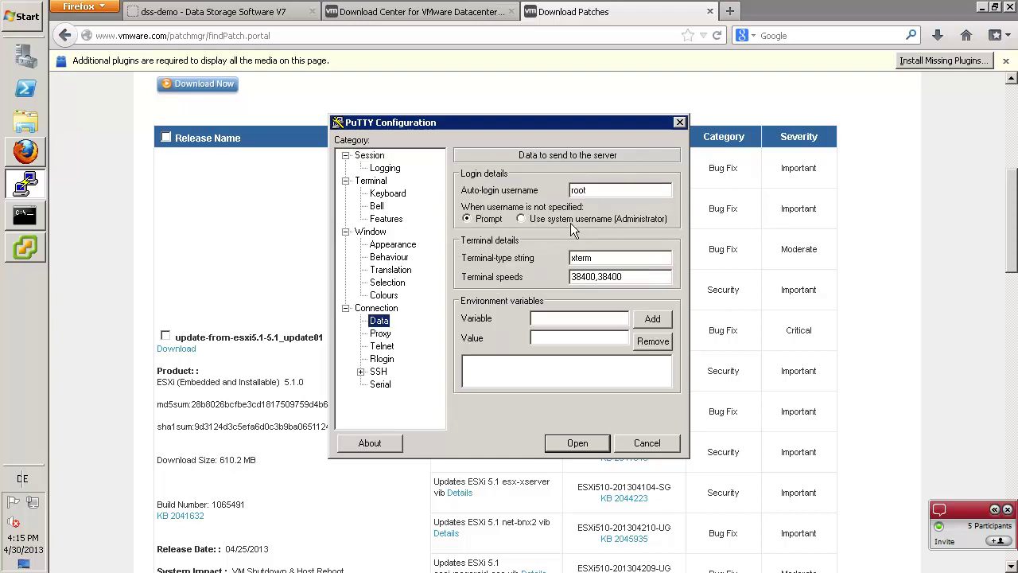
pyautogui.moveTo(612, 191); pyautogui.dragTo(524, 193)
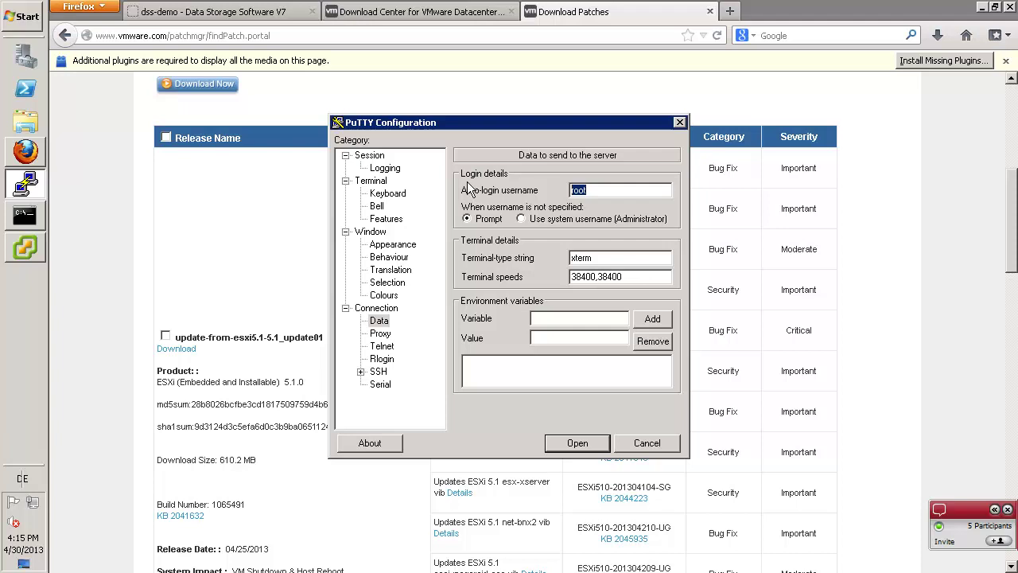
pyautogui.click(370, 157)
# Connect over SSH and log in as root at the ESXi shell, then return to Firefox
pyautogui.click(576, 443)
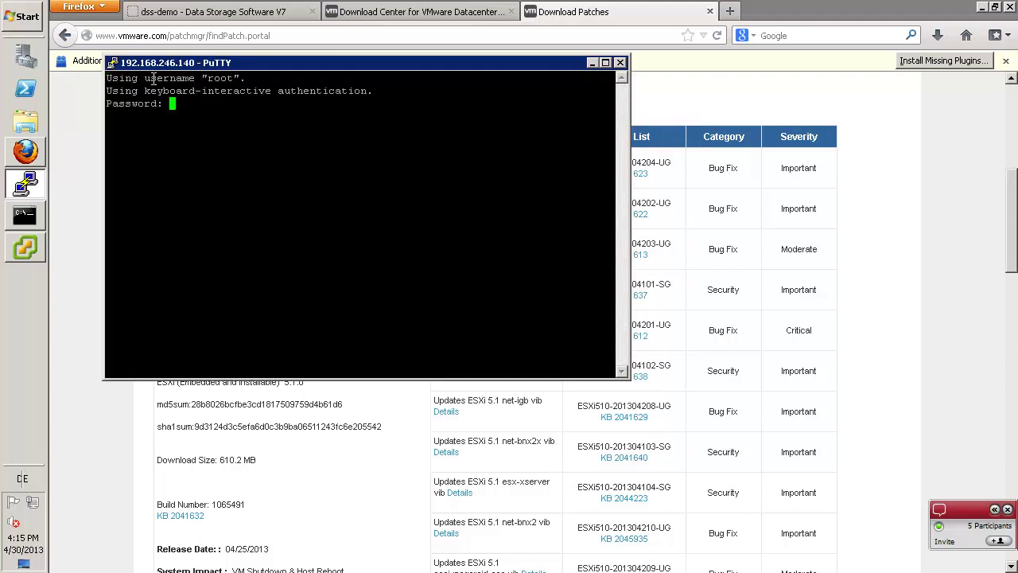
pyautogui.moveTo(183, 78); pyautogui.dragTo(245, 80)
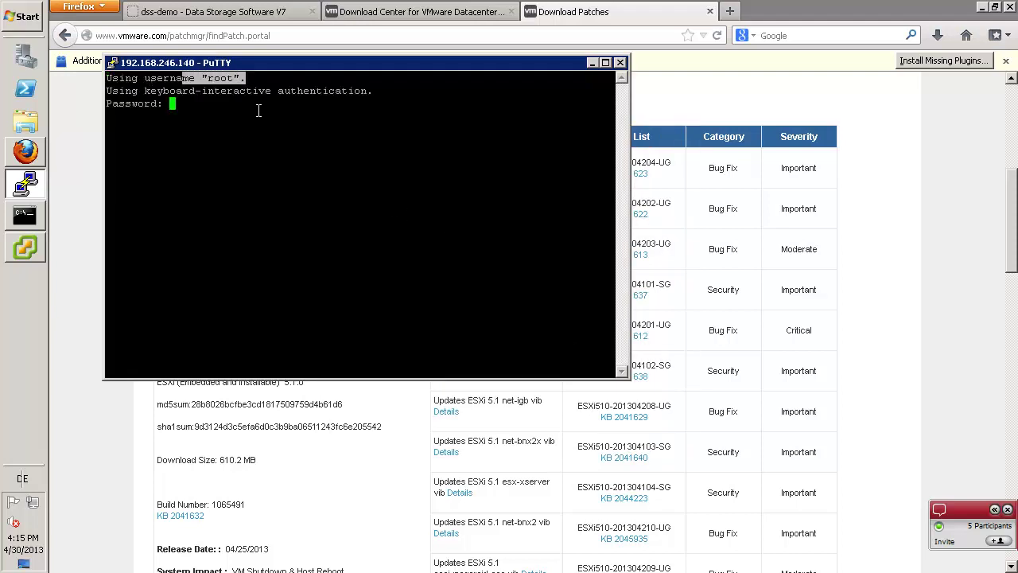
pyautogui.click(258, 108)
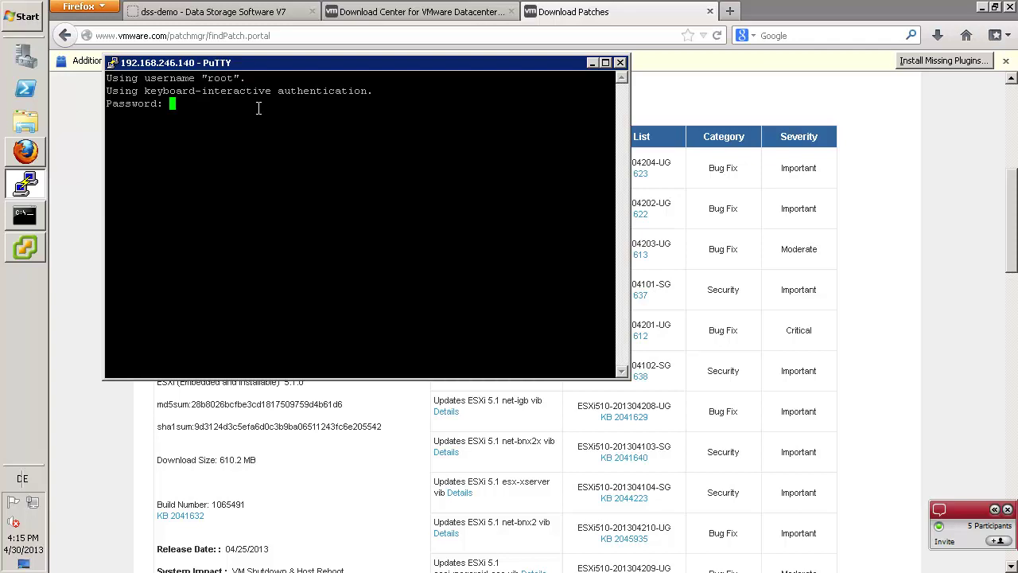
pyautogui.press('Return')
pyautogui.press('Return')
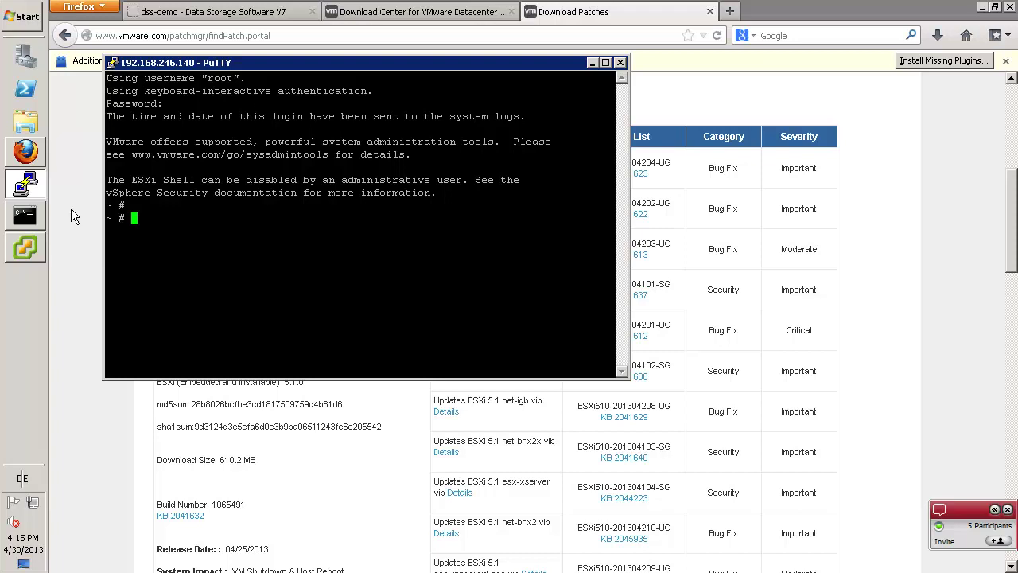
pyautogui.click(24, 182)
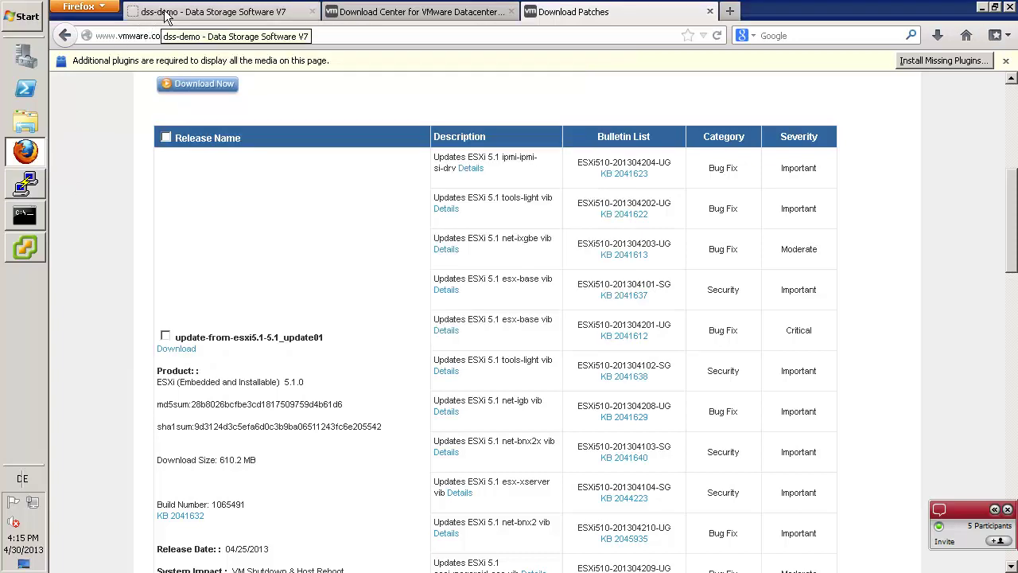
# Open the host's Security Profile Services Properties and check ESXi Shell and SSH are running
pyautogui.hotkey('alt', 'Tab')
pyautogui.hotkey('alt', 'Tab')
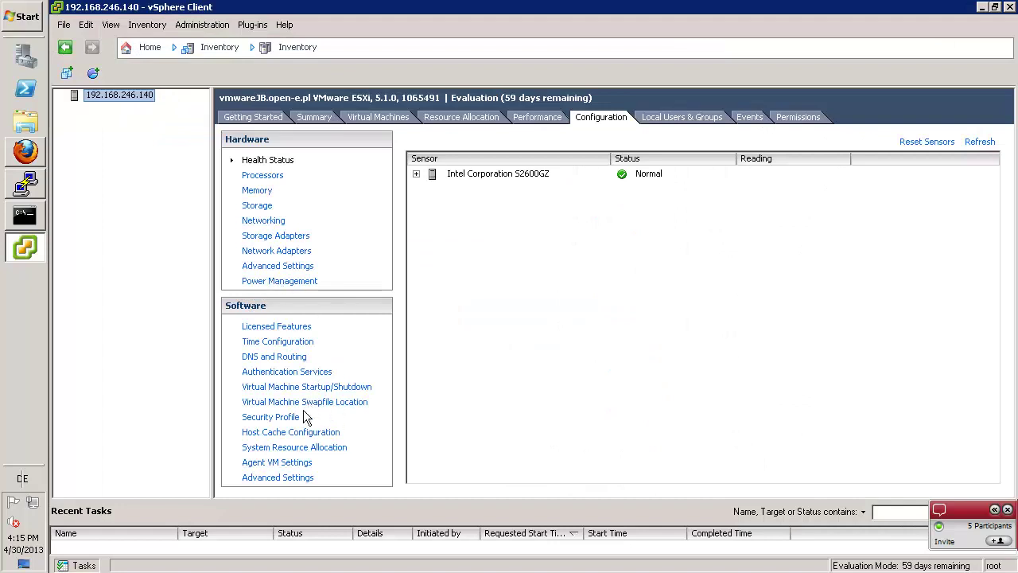
pyautogui.click(288, 419)
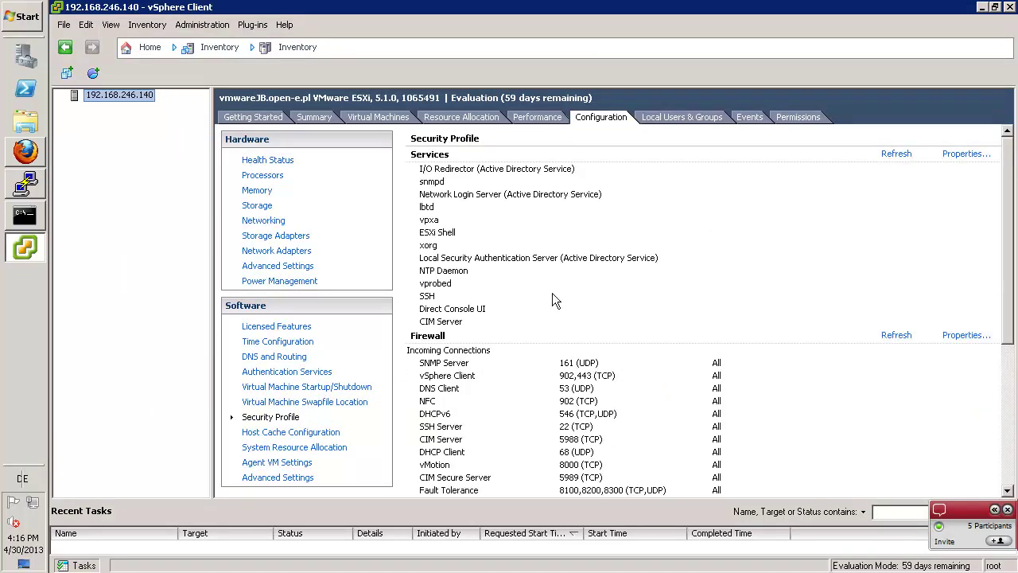
pyautogui.click(949, 156)
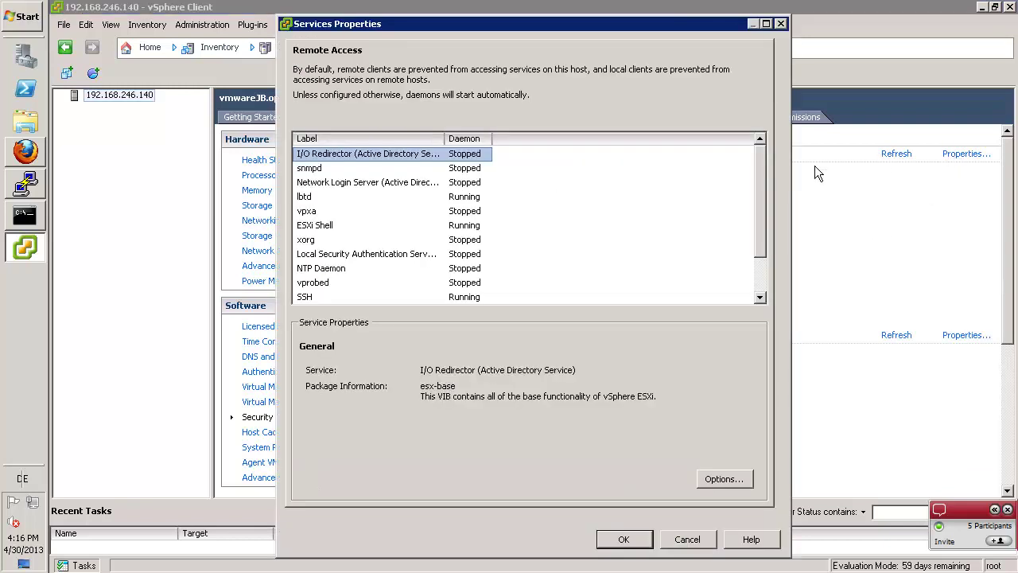
pyautogui.click(322, 226)
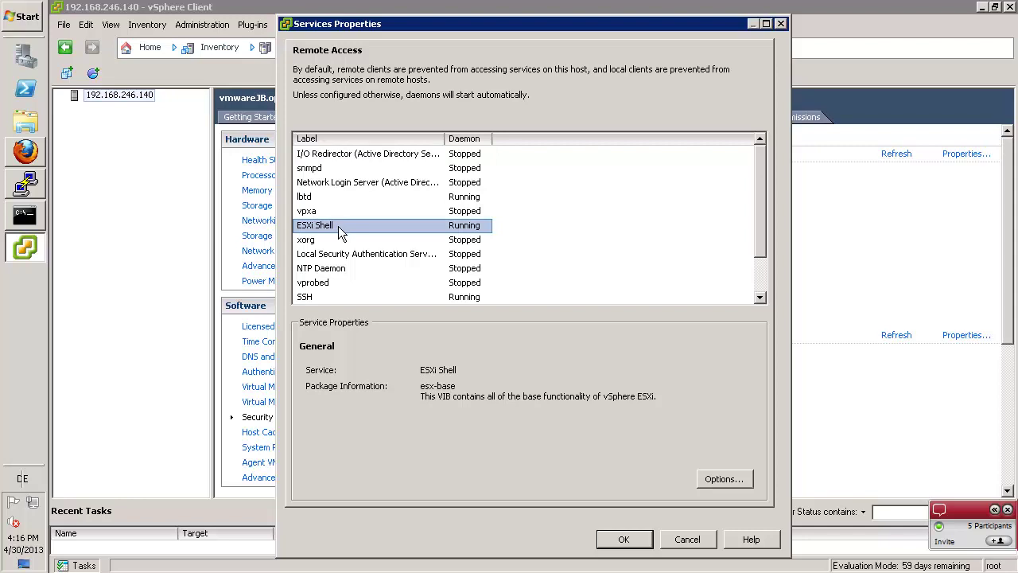
pyautogui.click(333, 297)
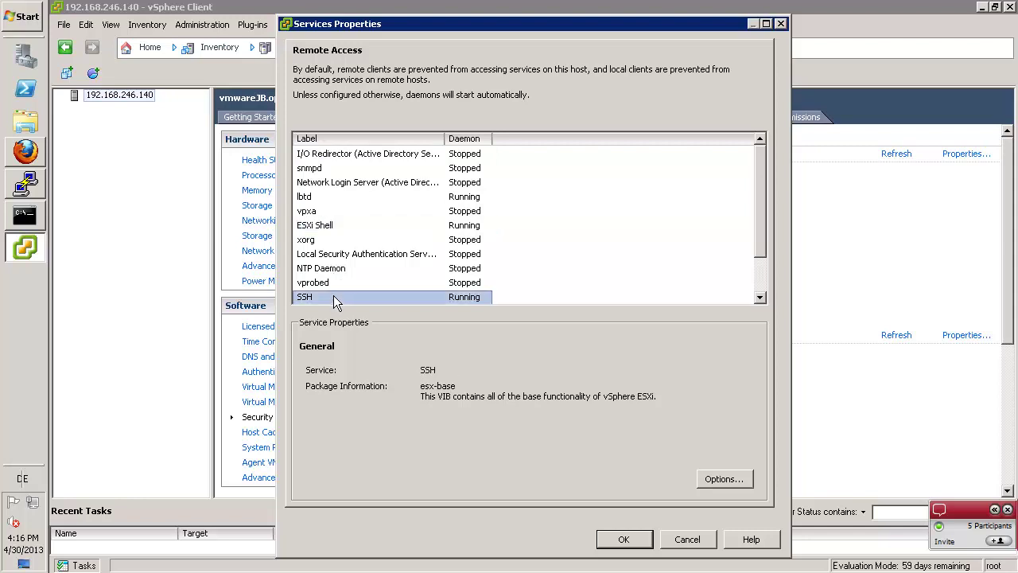
pyautogui.scroll(-1, 333, 295)
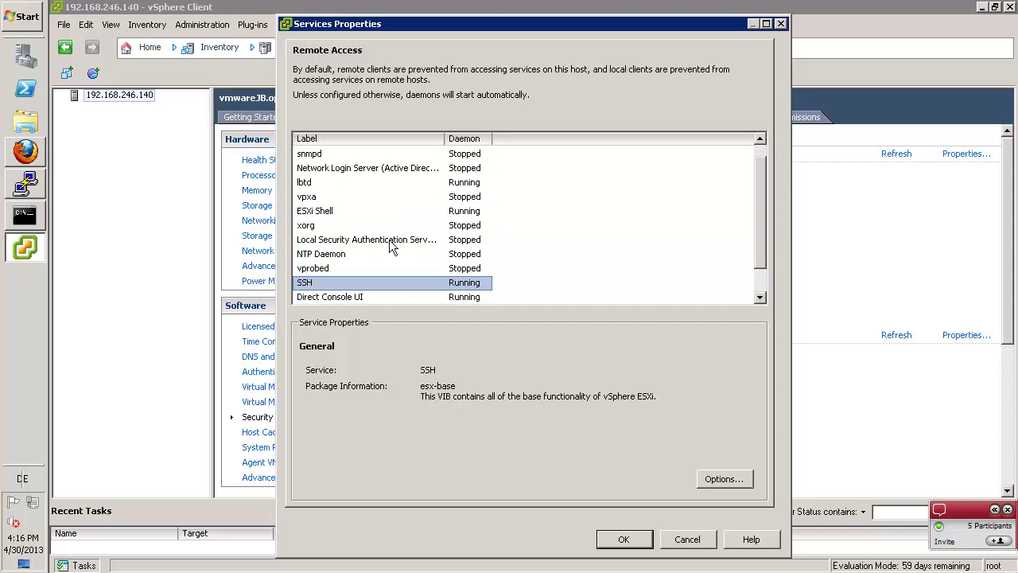
pyautogui.click(338, 211)
# Review ESXi Shell and SSH startup options unchanged, then close Services Properties with OK
pyautogui.click(709, 475)
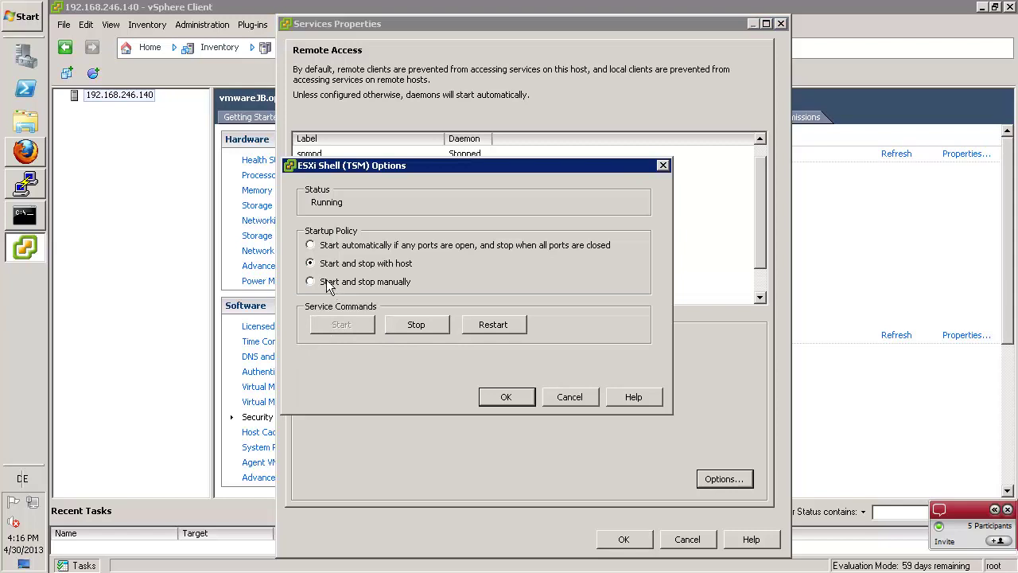
pyautogui.click(563, 396)
pyautogui.click(327, 284)
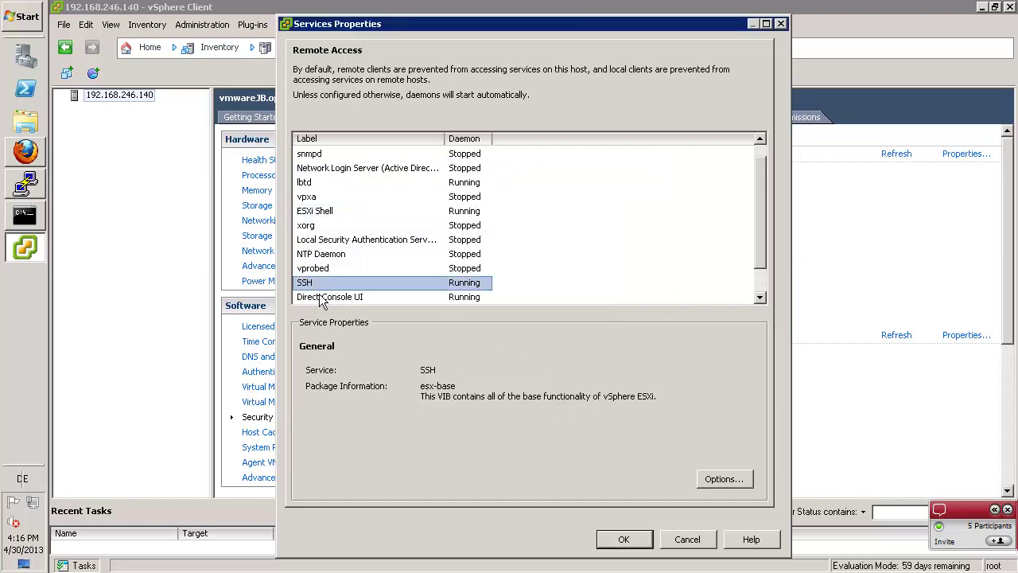
pyautogui.click(736, 479)
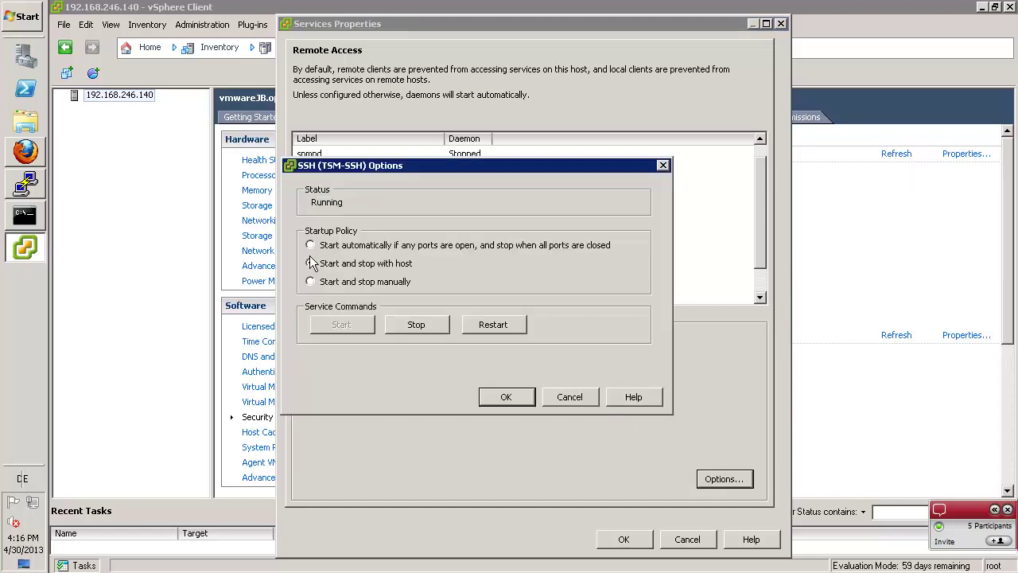
pyautogui.click(570, 397)
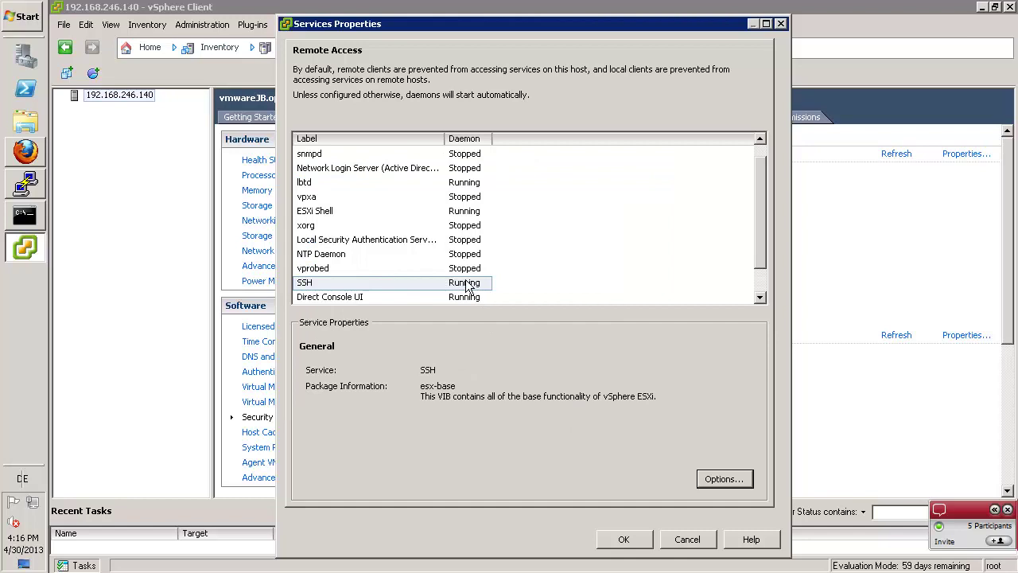
pyautogui.click(327, 212)
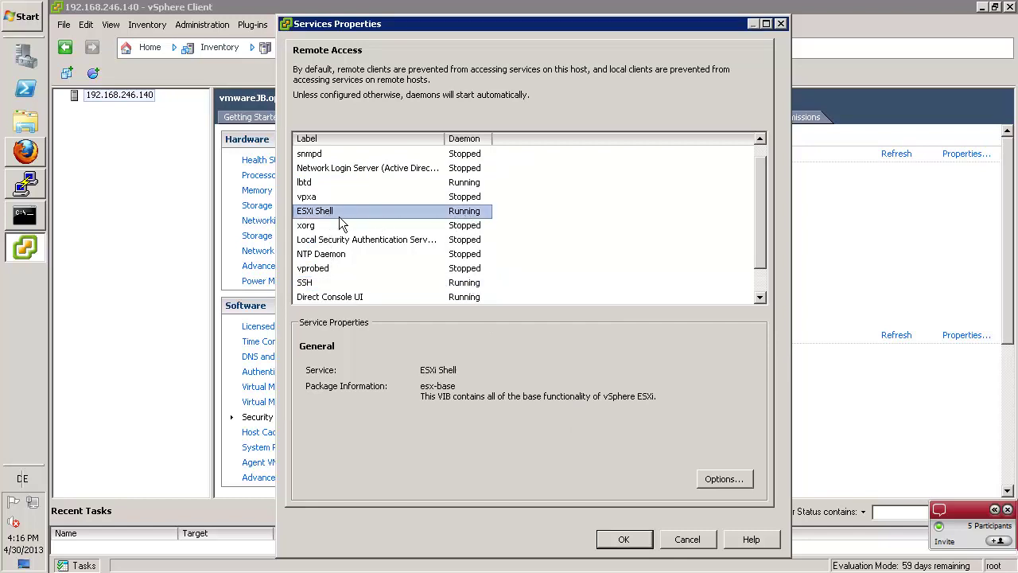
pyautogui.click(617, 541)
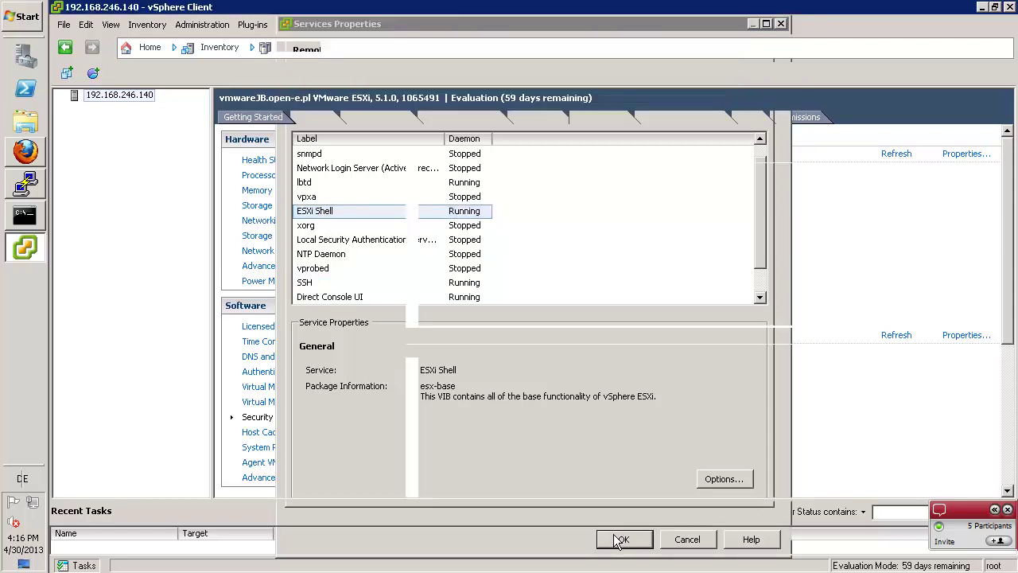
pyautogui.hotkey('alt', 'Tab')
pyautogui.hotkey('alt', 'Tab')
pyautogui.hotkey('alt', 'Tab')
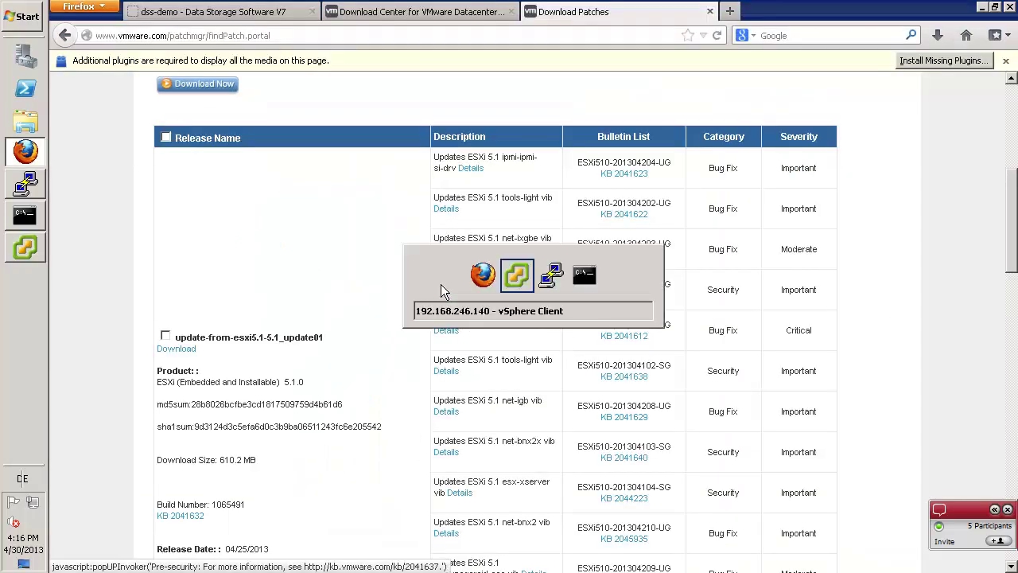
# Select datastore1 under Configuration > Storage and open its Host Cache Configuration
pyautogui.press('Return')
pyautogui.press('Return')
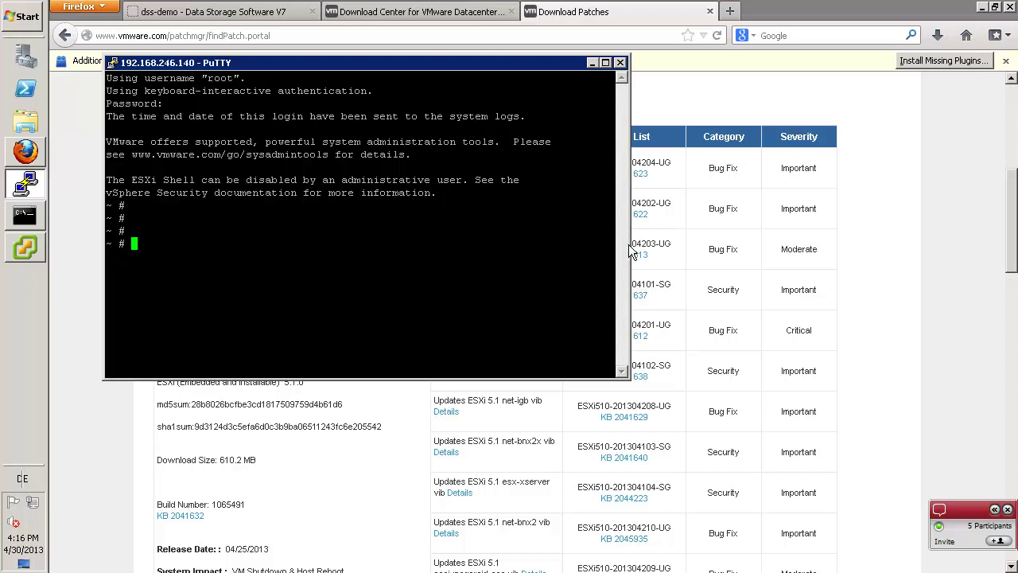
pyautogui.click(93, 407)
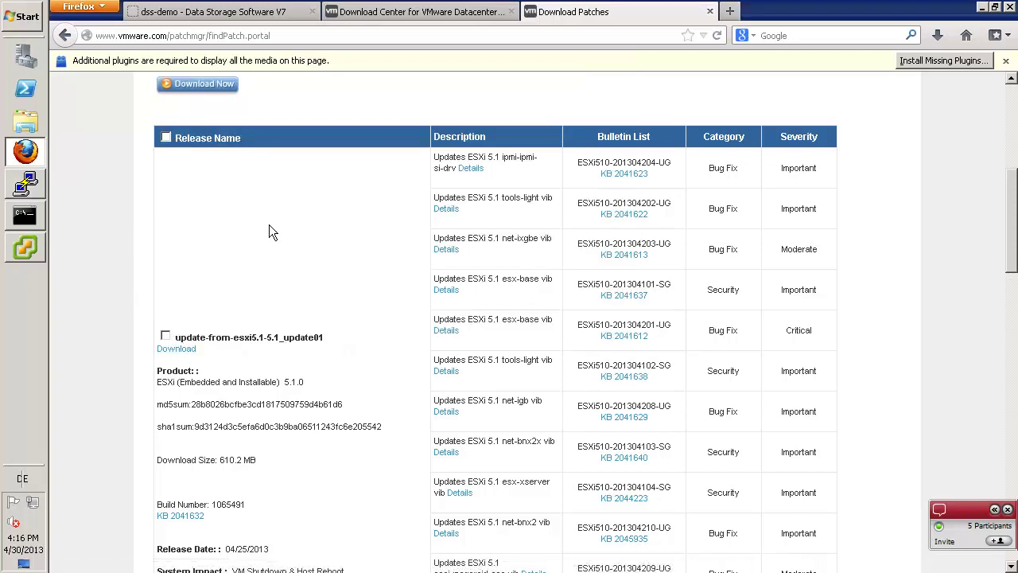
pyautogui.hotkey('alt', 'Tab')
pyautogui.hotkey('alt', 'Tab')
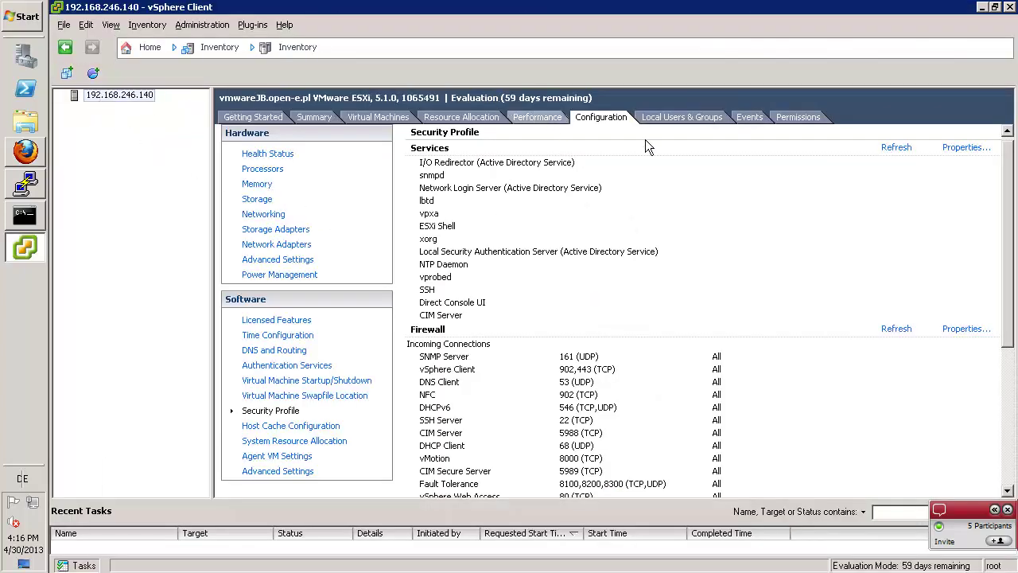
pyautogui.click(258, 200)
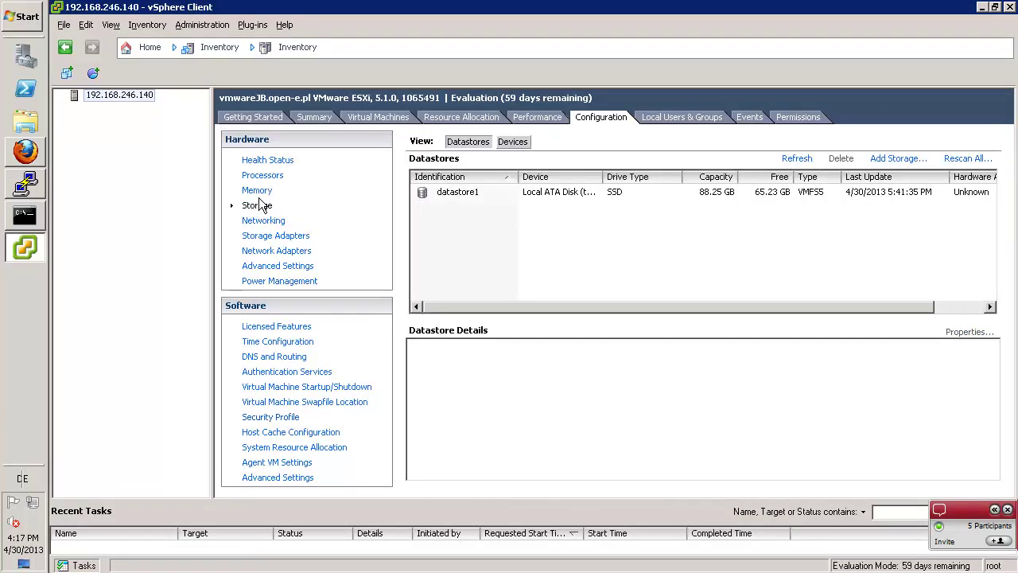
pyautogui.click(461, 195)
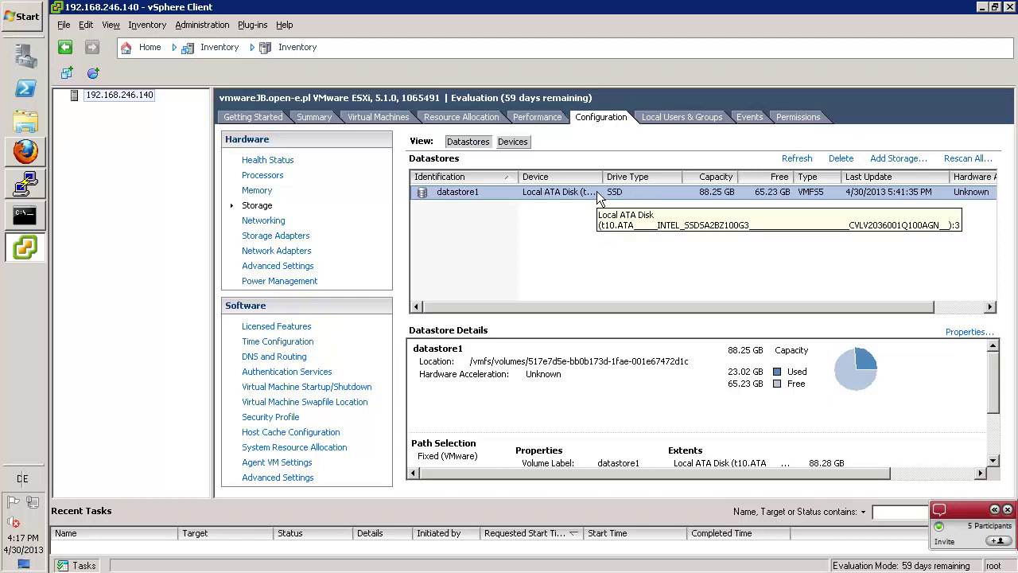
pyautogui.click(282, 431)
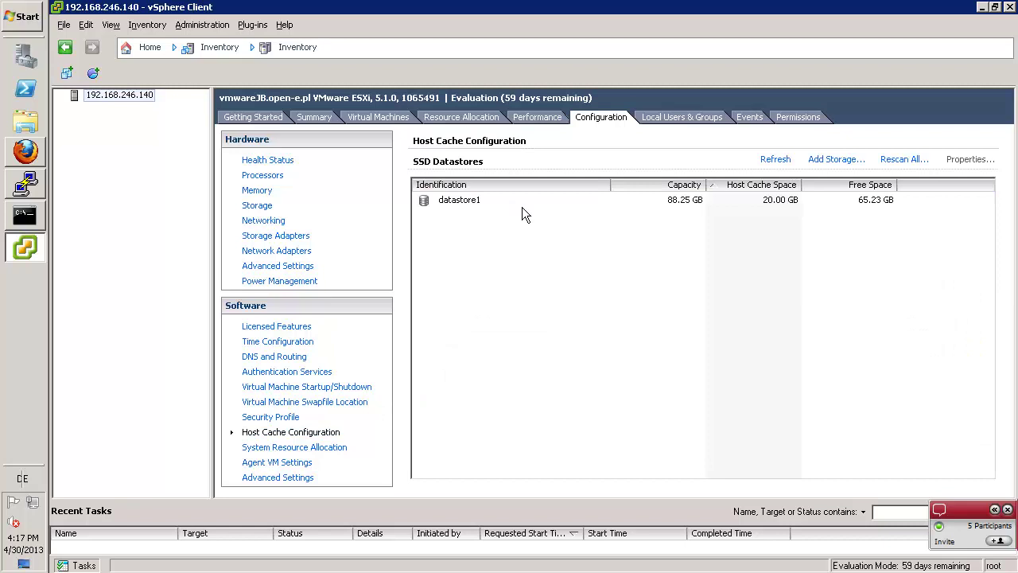
# Disable datastore1's host cache, then re-enable it with a custom size of 40 GB
pyautogui.click(453, 201)
pyautogui.click(961, 162)
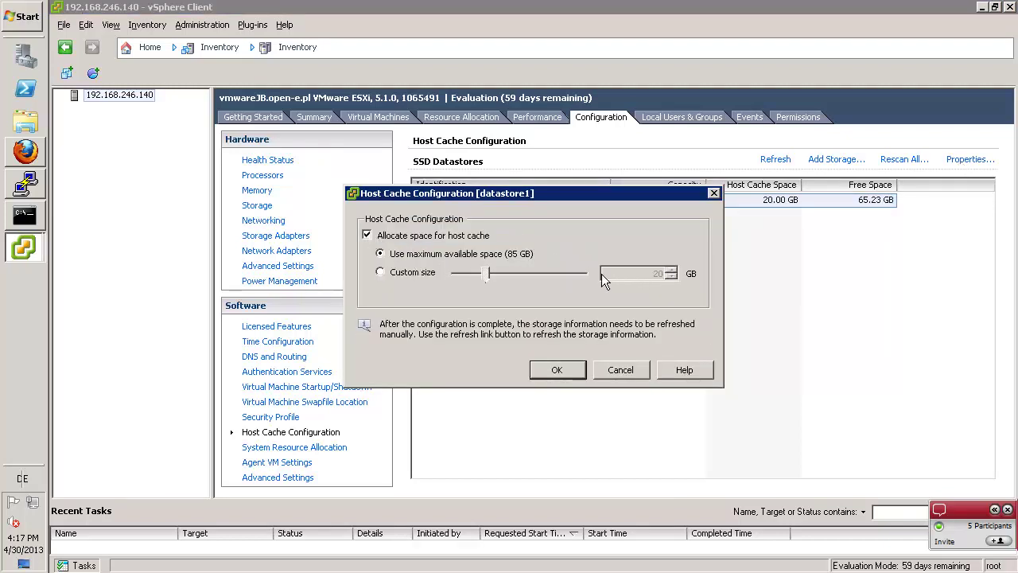
pyautogui.click(367, 234)
pyautogui.click(557, 372)
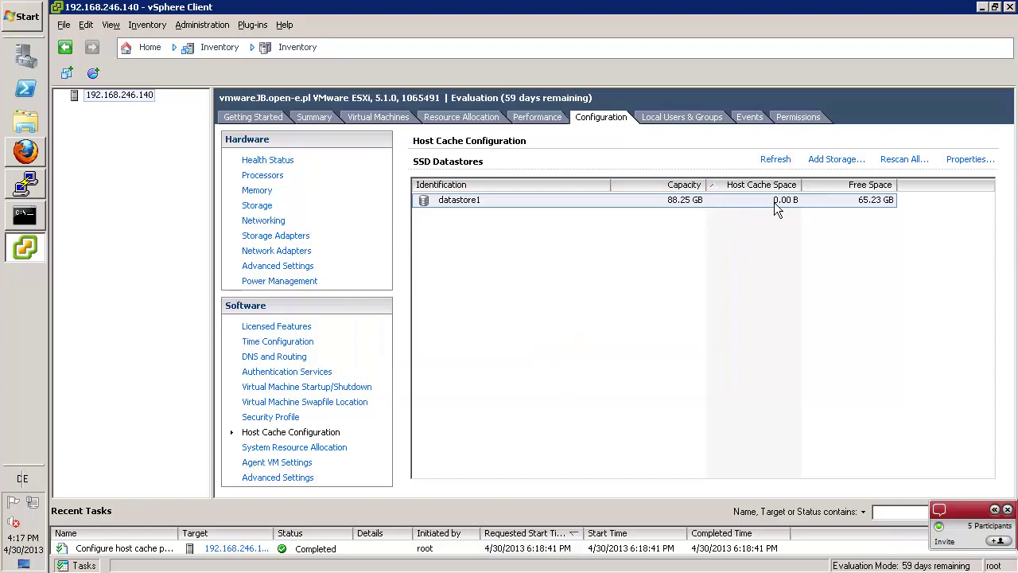
pyautogui.click(963, 160)
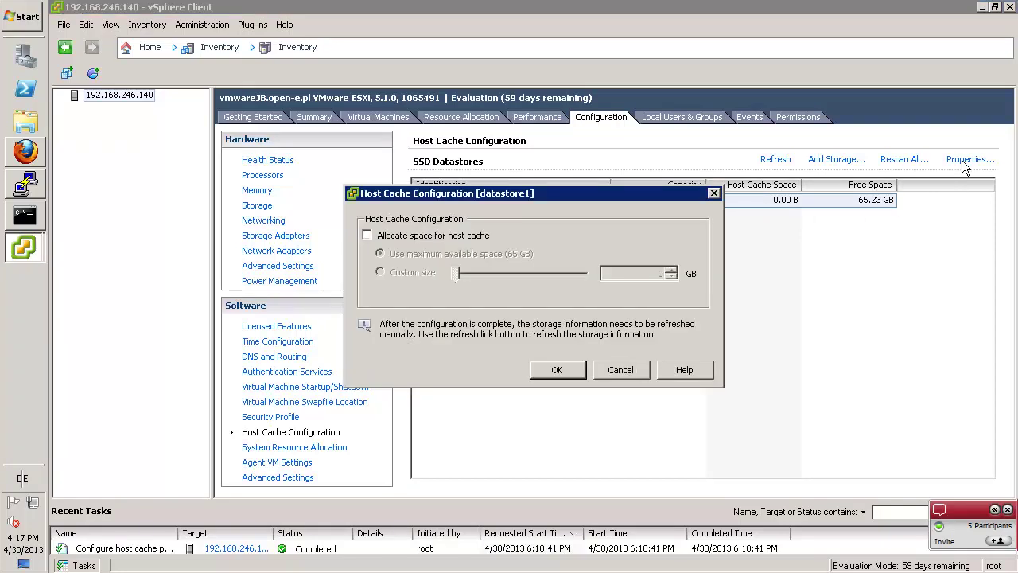
pyautogui.click(367, 237)
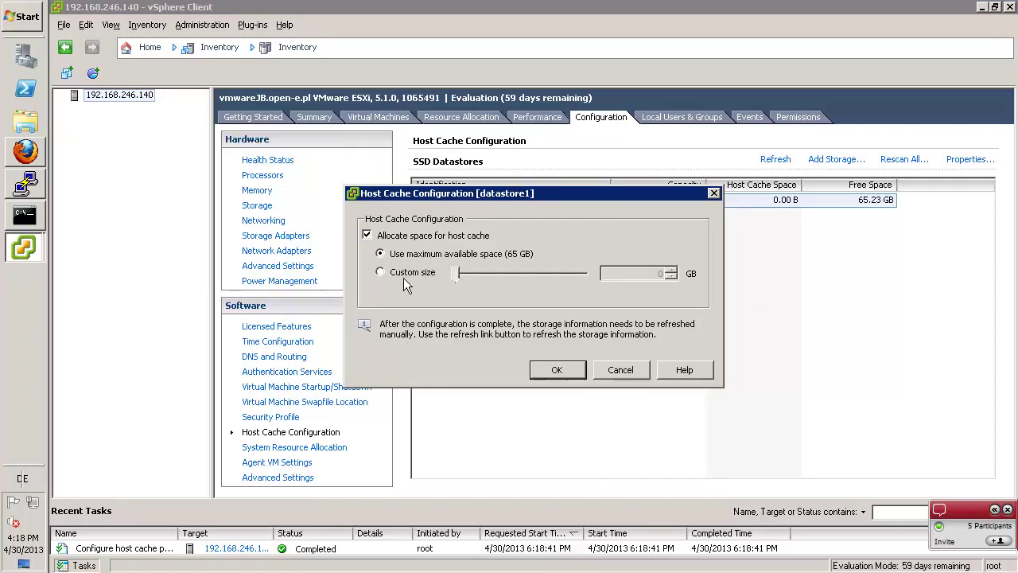
pyautogui.click(398, 274)
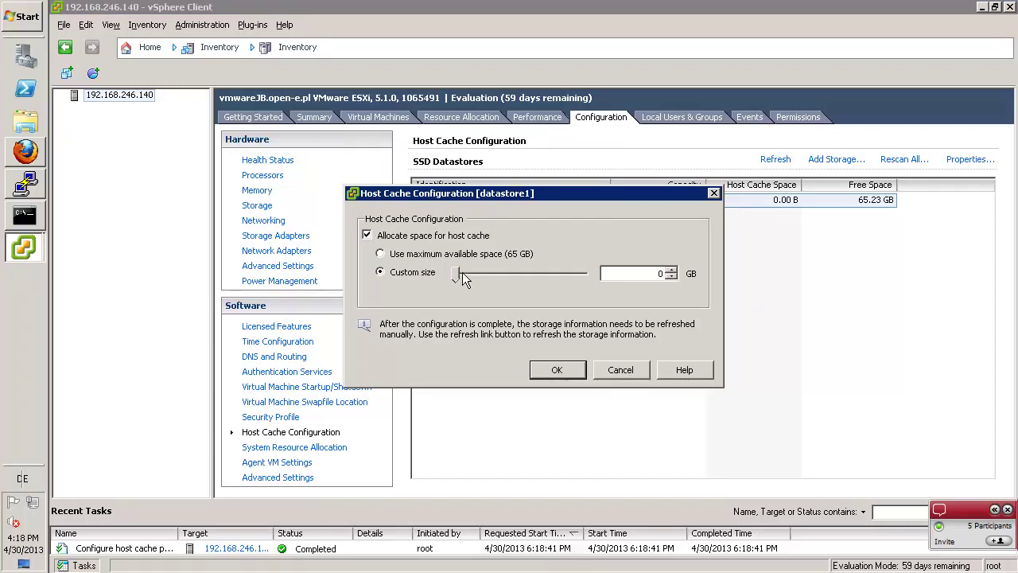
pyautogui.moveTo(497, 270); pyautogui.dragTo(534, 268)
pyautogui.click(557, 371)
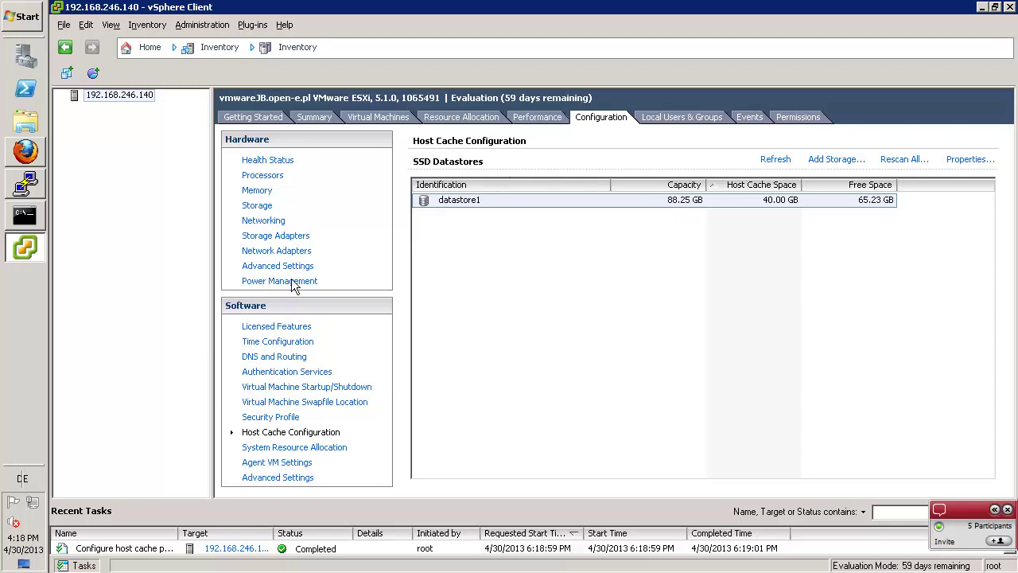
# Go from Storage Adapters back to the Storage view and select datastore1
pyautogui.click(262, 242)
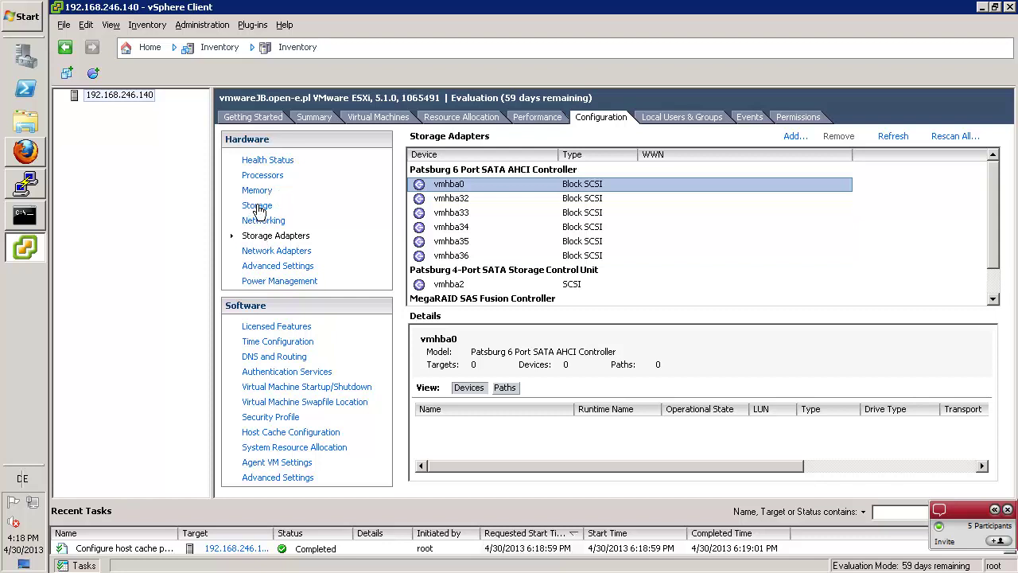
pyautogui.click(258, 208)
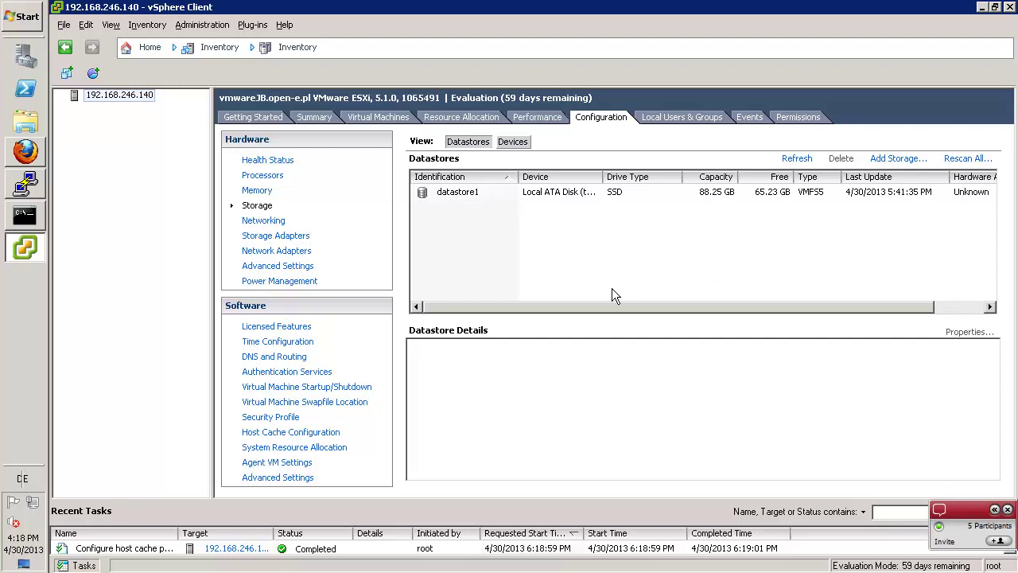
pyautogui.click(460, 194)
# Browse datastore1, widen the Name column, and select update-from-esxi5.1-5.1_update01.zip
pyautogui.rightClick(462, 196)
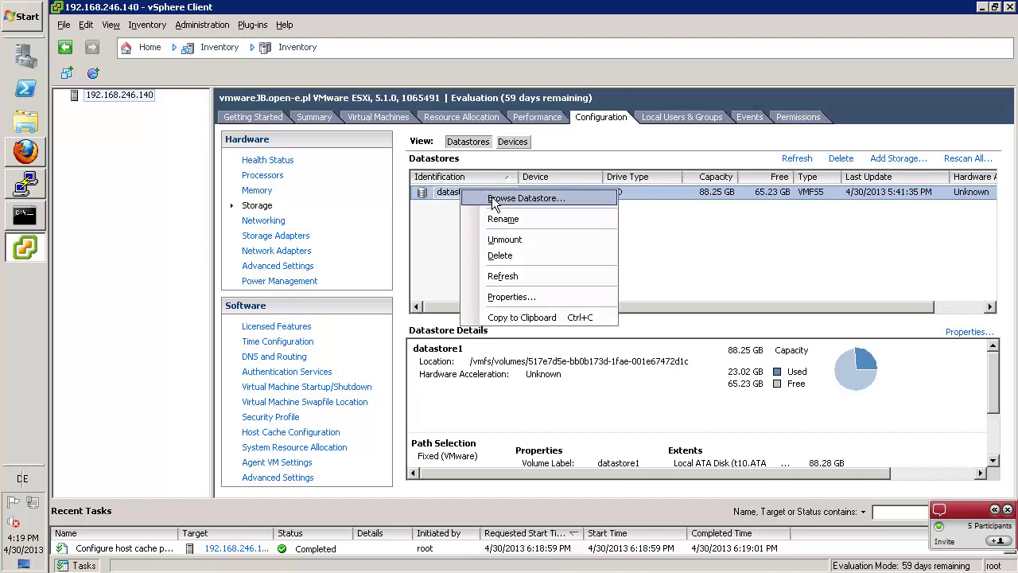
pyautogui.click(493, 199)
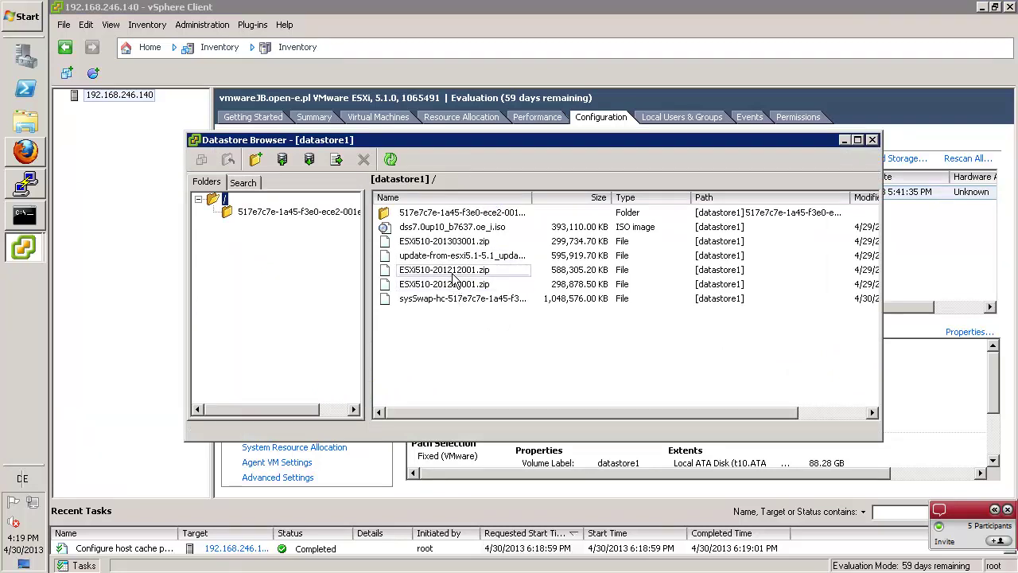
pyautogui.click(454, 271)
pyautogui.click(457, 244)
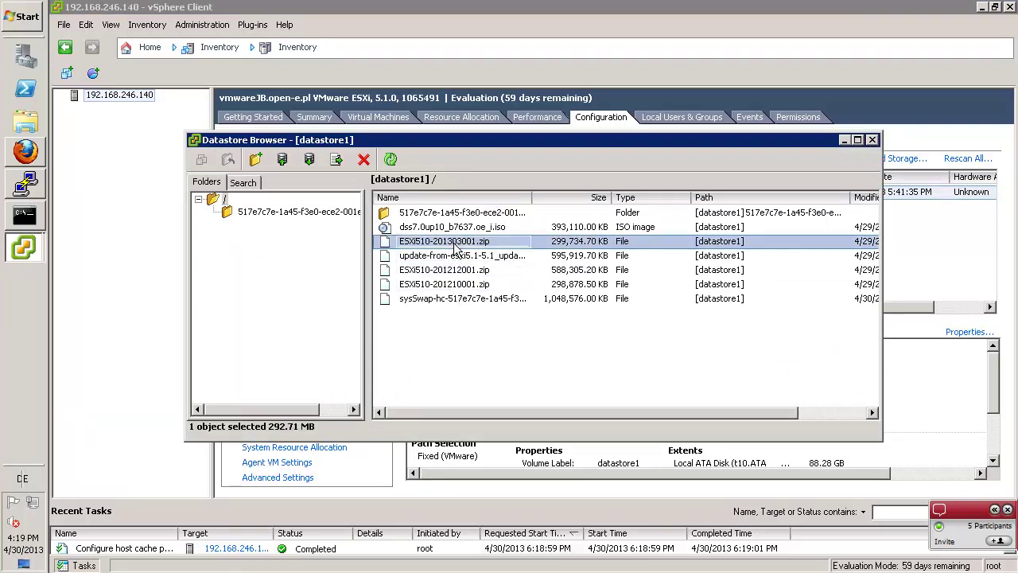
pyautogui.click(459, 287)
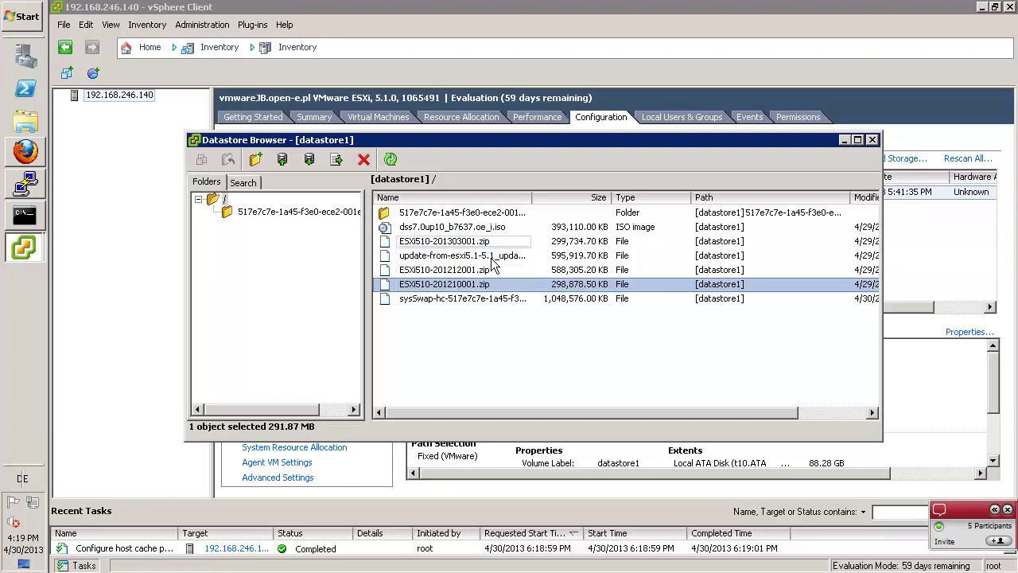
pyautogui.moveTo(534, 197); pyautogui.dragTo(620, 197)
pyautogui.click(482, 259)
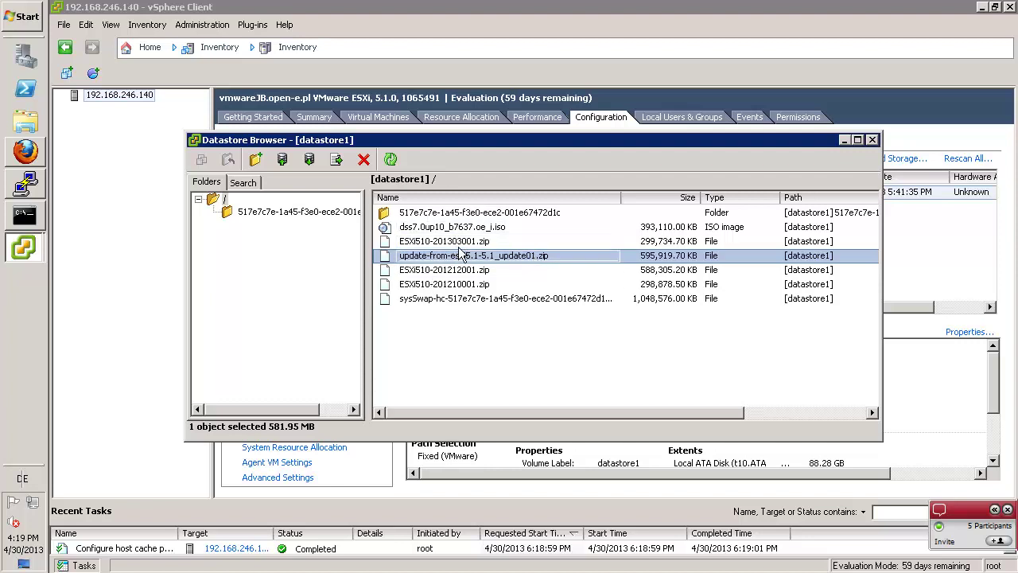
pyautogui.click(427, 286)
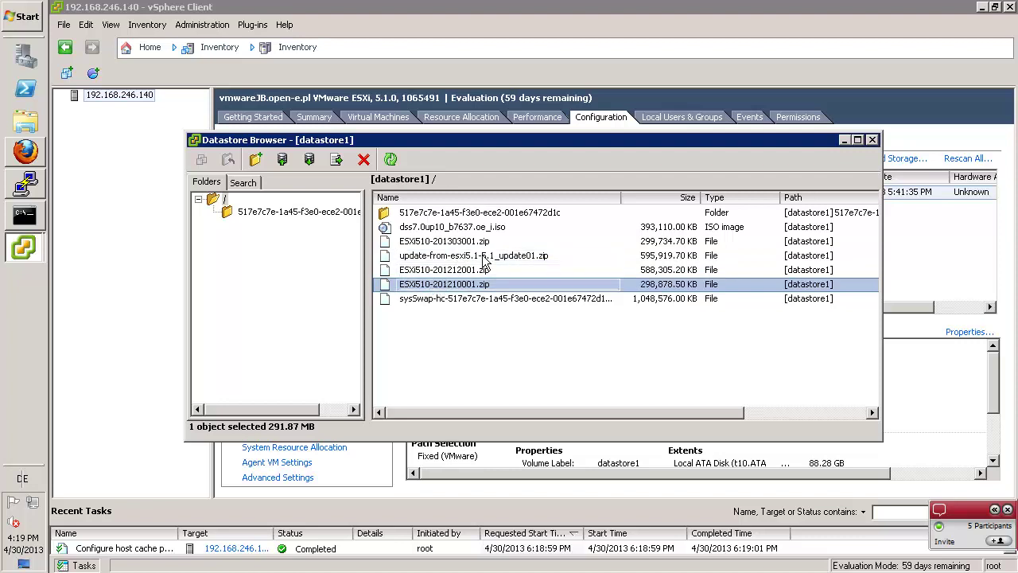
pyautogui.click(451, 258)
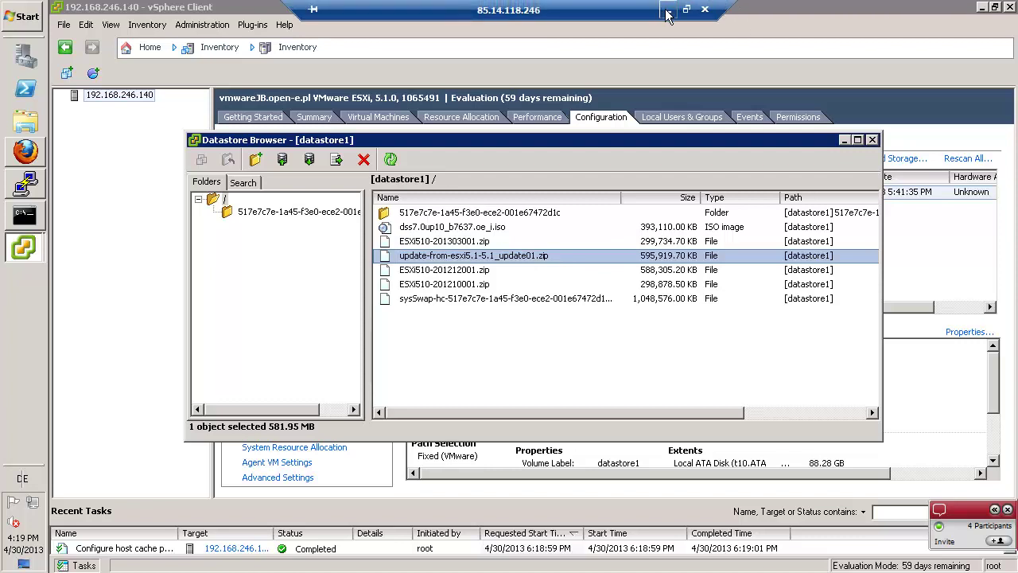
# Minimize Remote Desktop and advance the presentation to the ESXi Update slide
pyautogui.click(665, 10)
pyautogui.hotkey('alt', 'Tab')
pyautogui.hotkey('alt', 'Tab')
pyautogui.hotkey('alt', 'Tab')
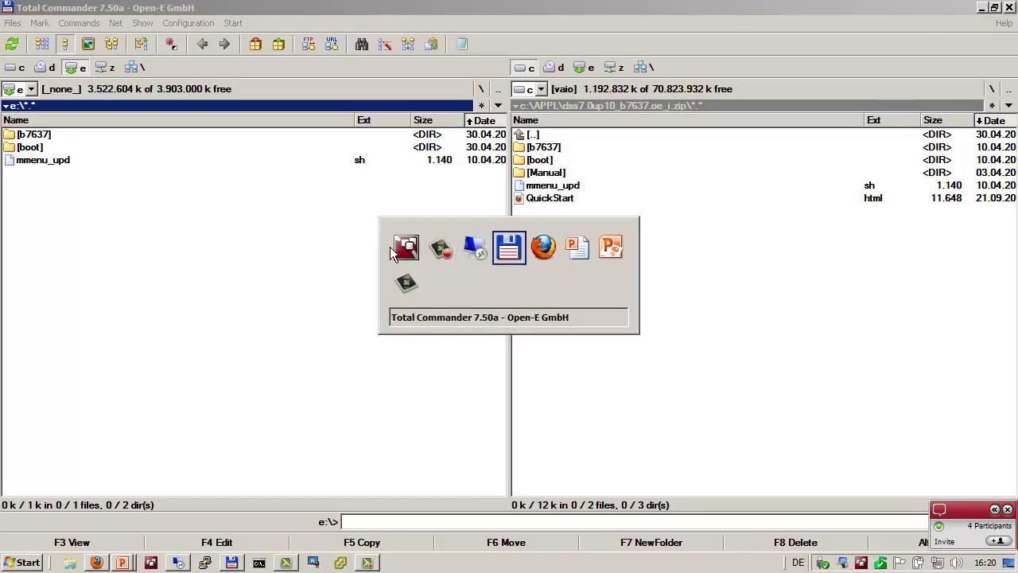
pyautogui.press('Right')
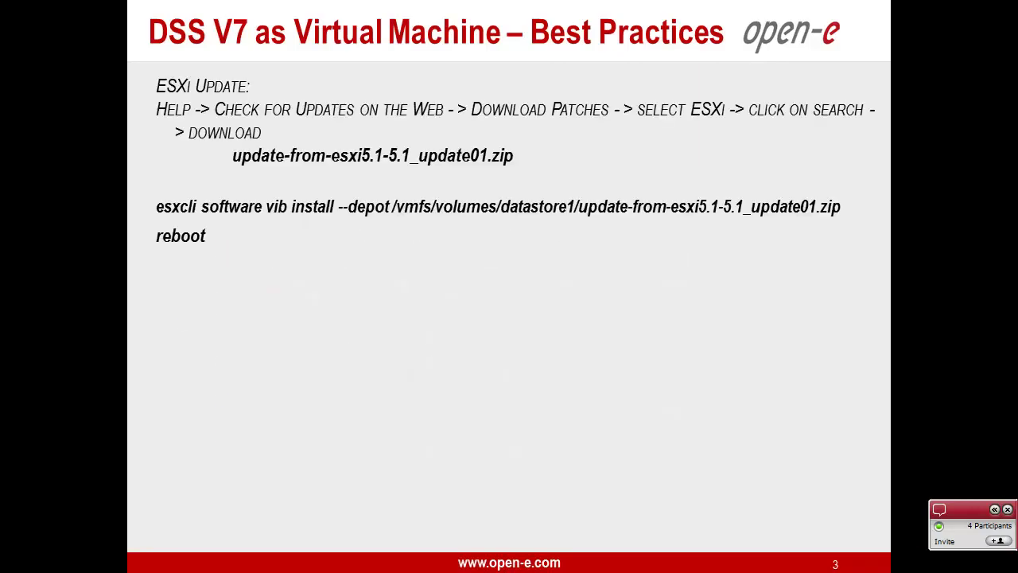
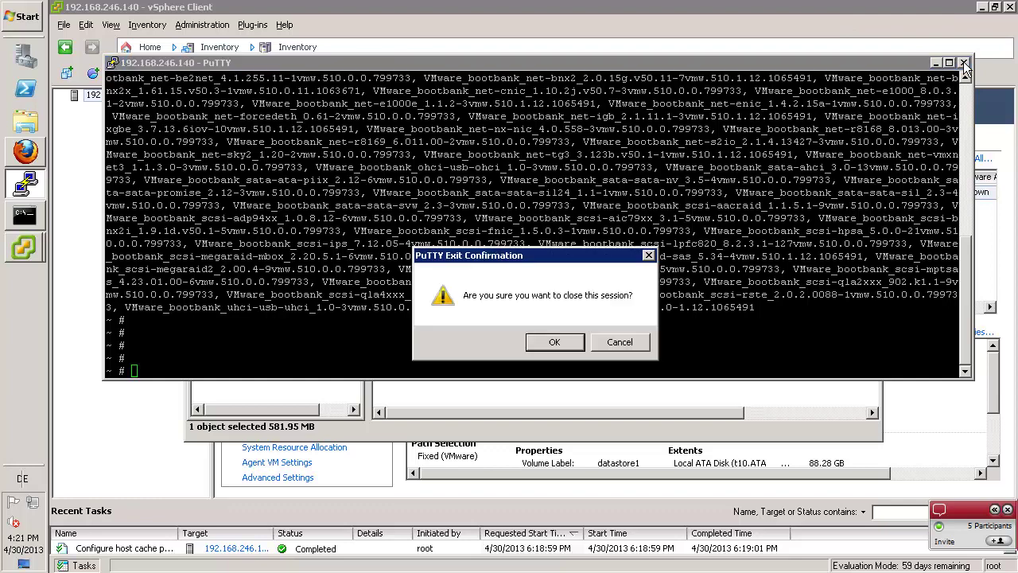
# Cancel the PuTTY exit prompt to keep the ESXi host session open
pyautogui.click(620, 342)
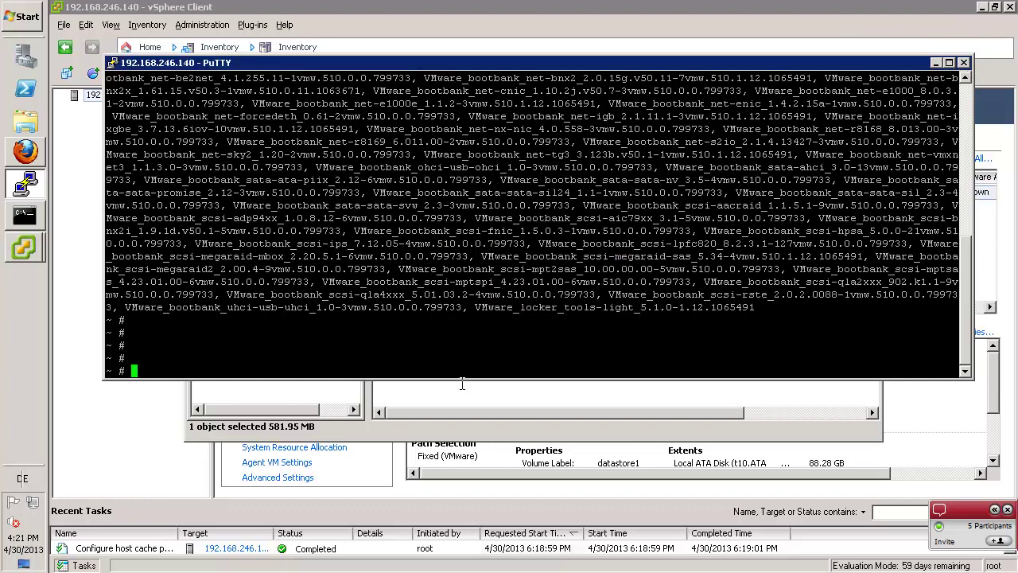
# Bring vSphere Client forward and launch the New Virtual Machine wizard
pyautogui.click(116, 412)
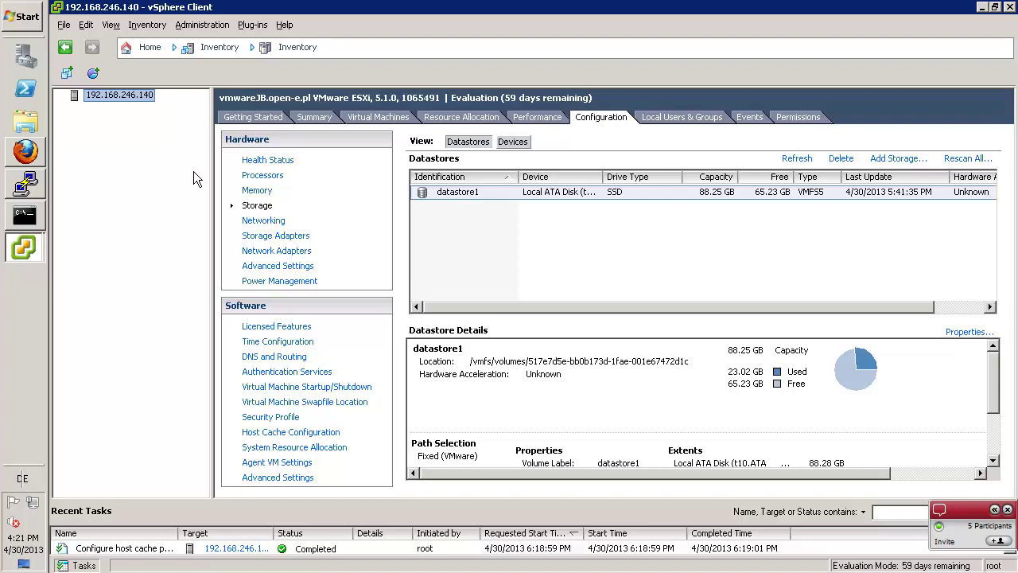
pyautogui.click(68, 73)
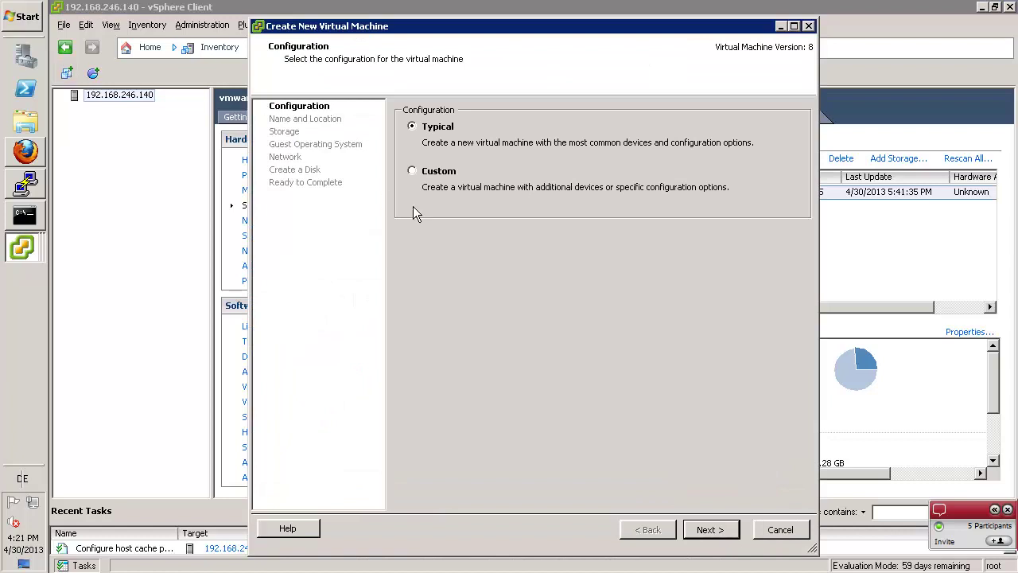
# Choose a Custom configuration, name the VM 'DSS-DEMO', and store it on datastore1
pyautogui.click(412, 171)
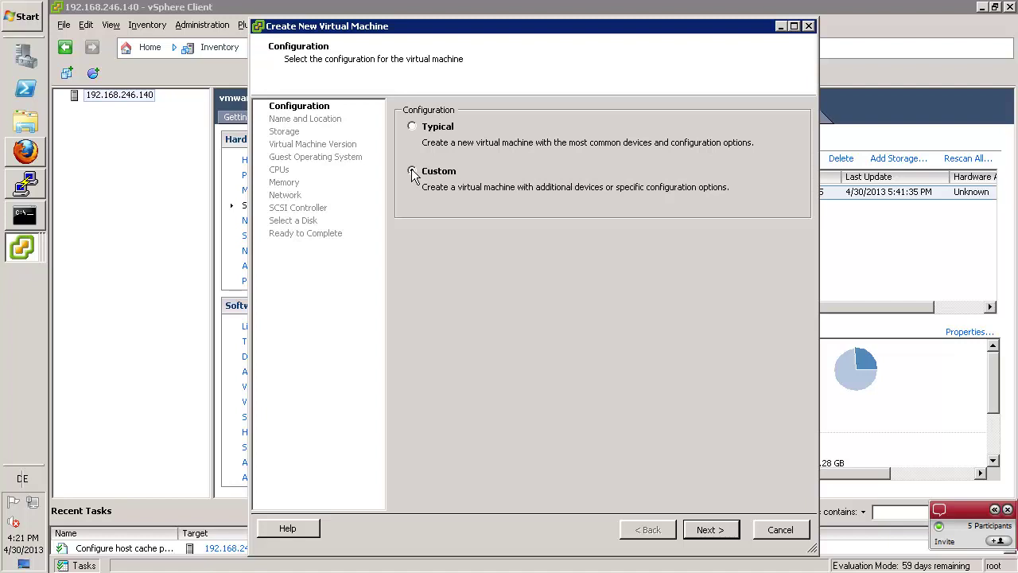
pyautogui.click(411, 170)
pyautogui.click(724, 534)
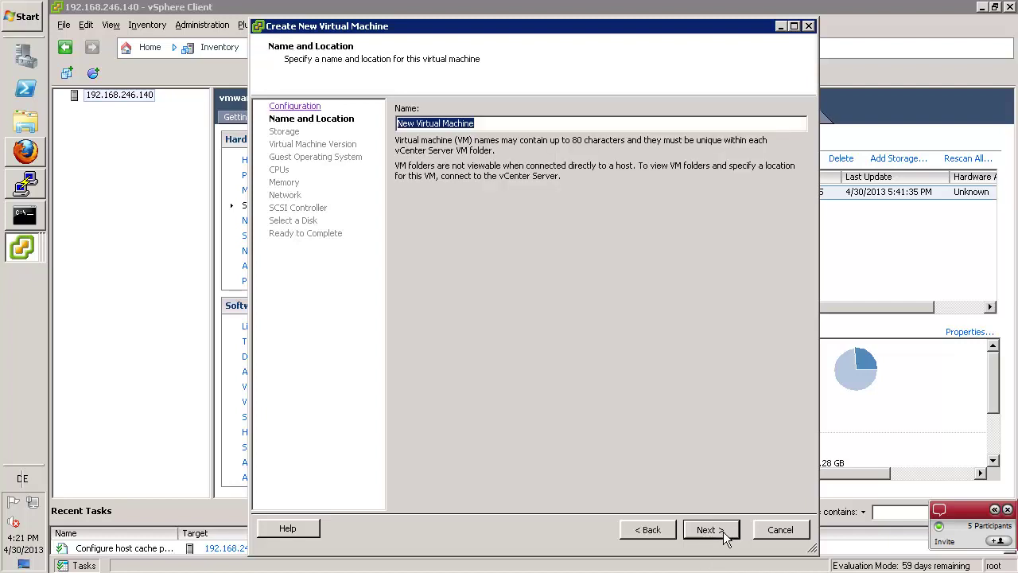
pyautogui.write('DSS')
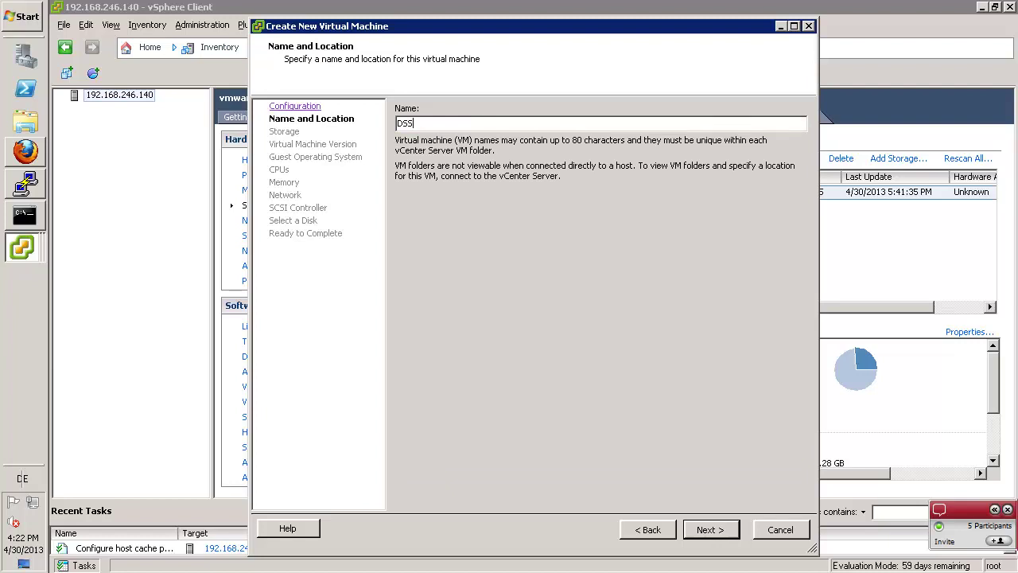
pyautogui.write('-DEMO')
pyautogui.click(709, 529)
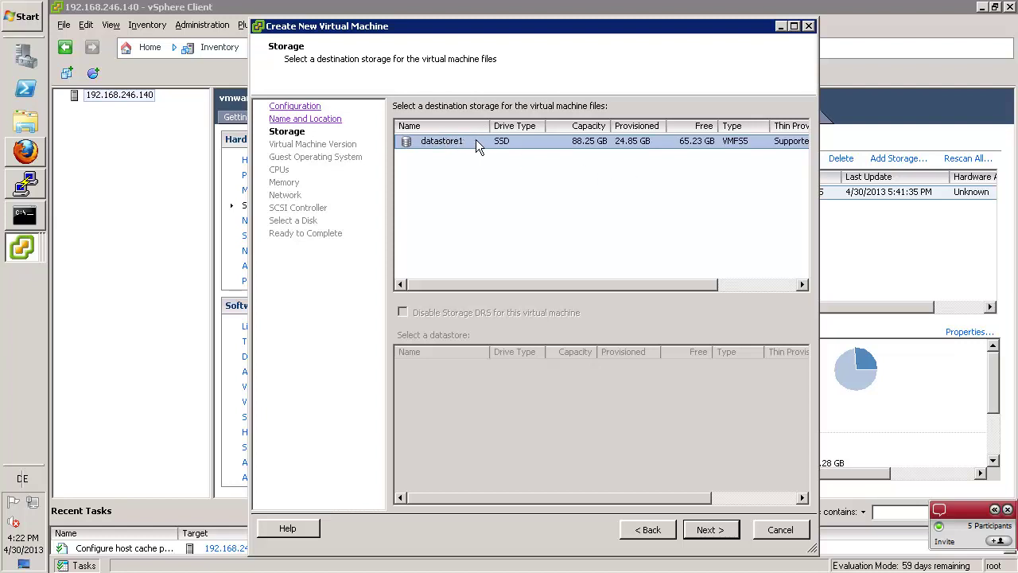
pyautogui.click(710, 530)
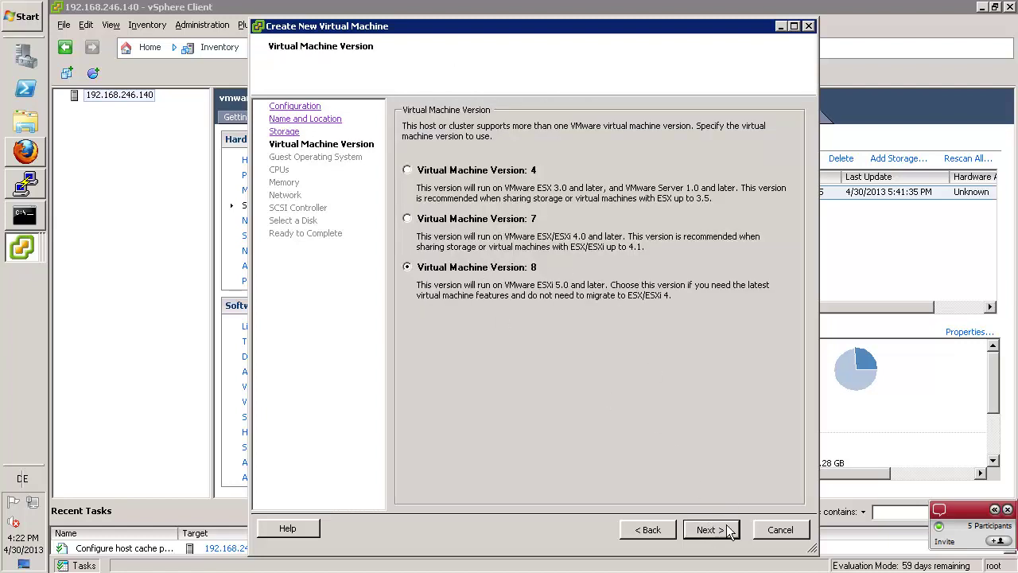
# Keep VM version 8 and set the guest OS to Other 2.6.x Linux (64-bit)
pyautogui.click(710, 530)
pyautogui.click(416, 151)
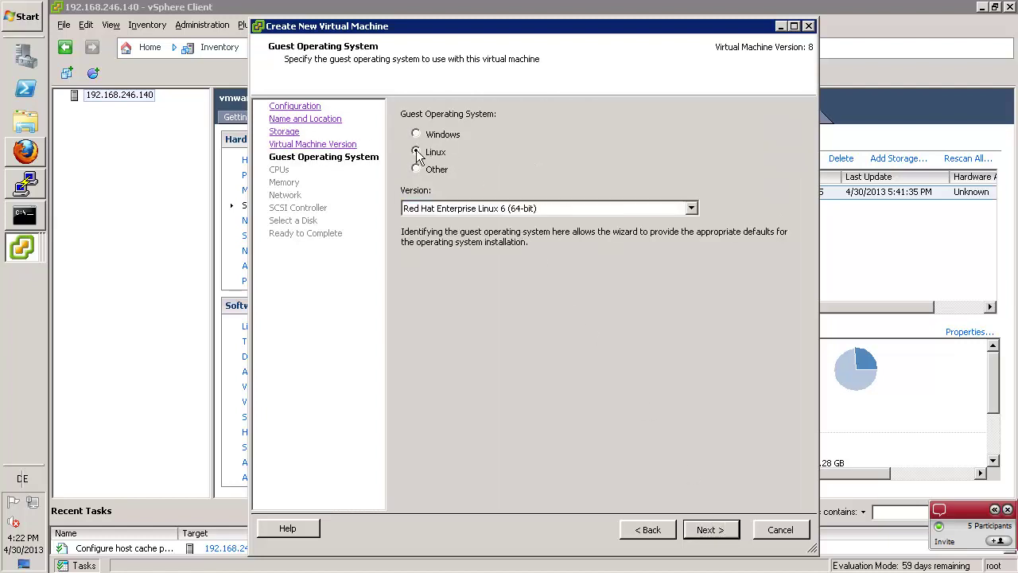
pyautogui.click(503, 213)
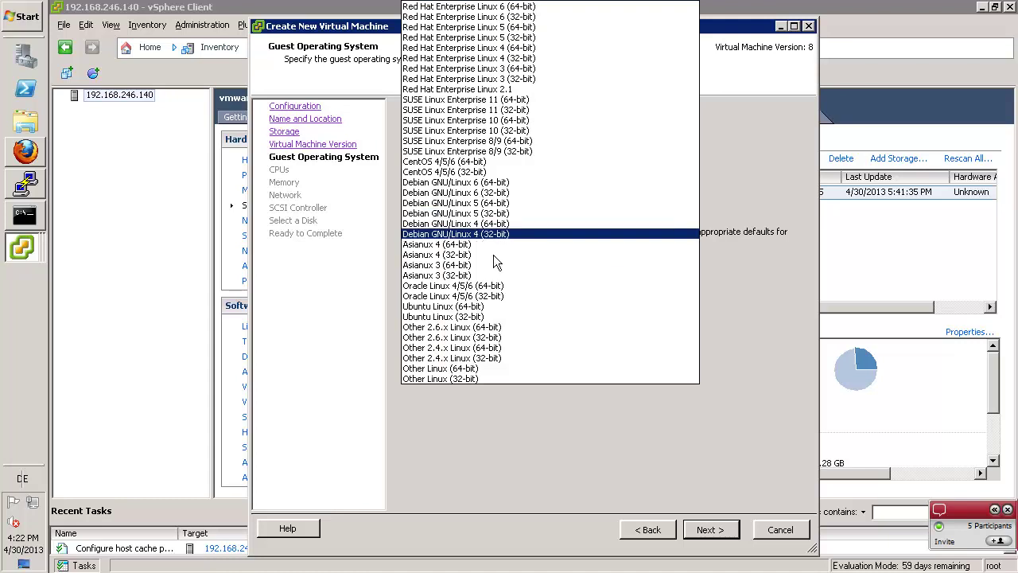
pyautogui.click(508, 327)
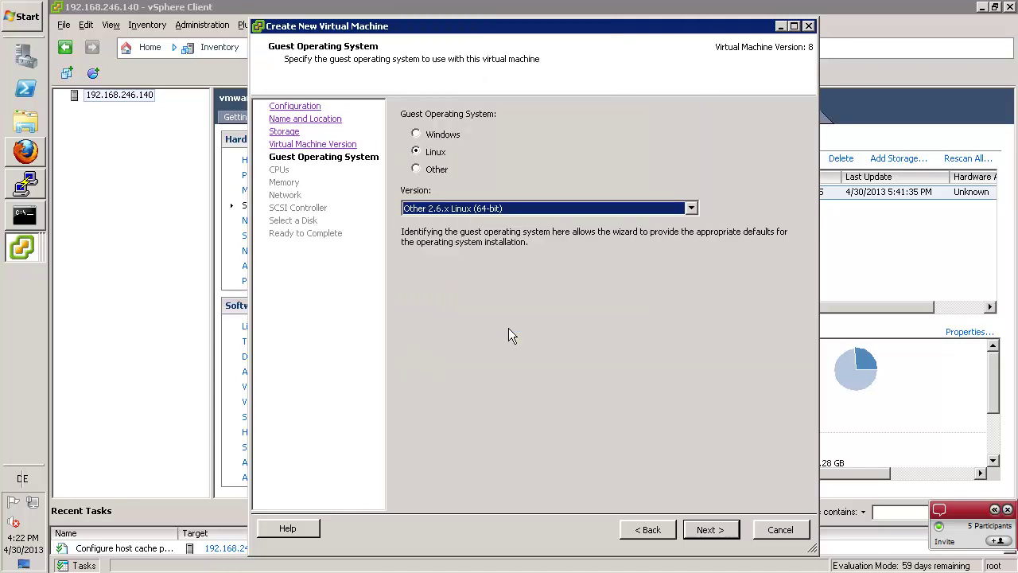
# Keep 1 CPU and set the VM's memory size to 2 GB
pyautogui.click(725, 529)
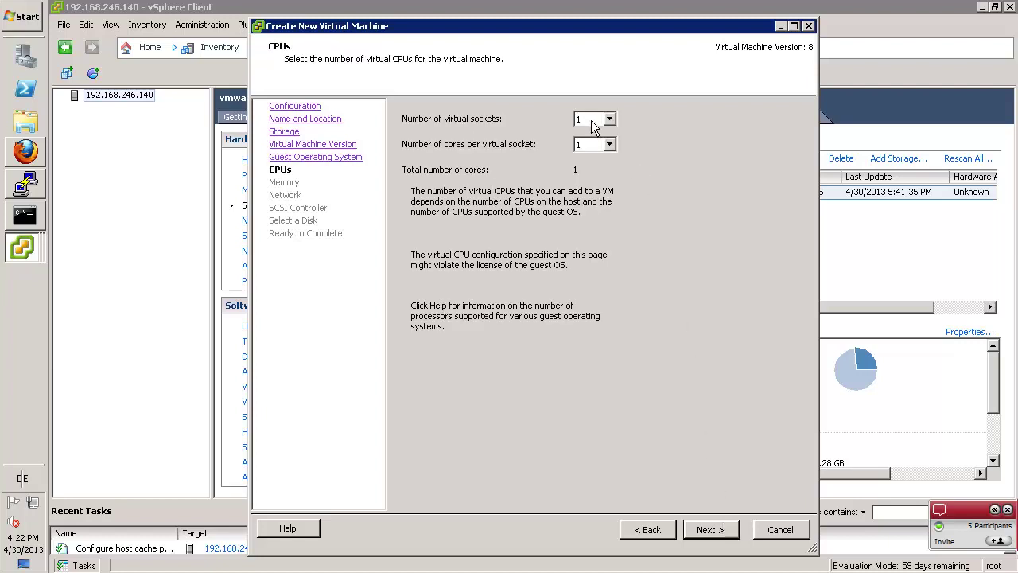
pyautogui.click(711, 531)
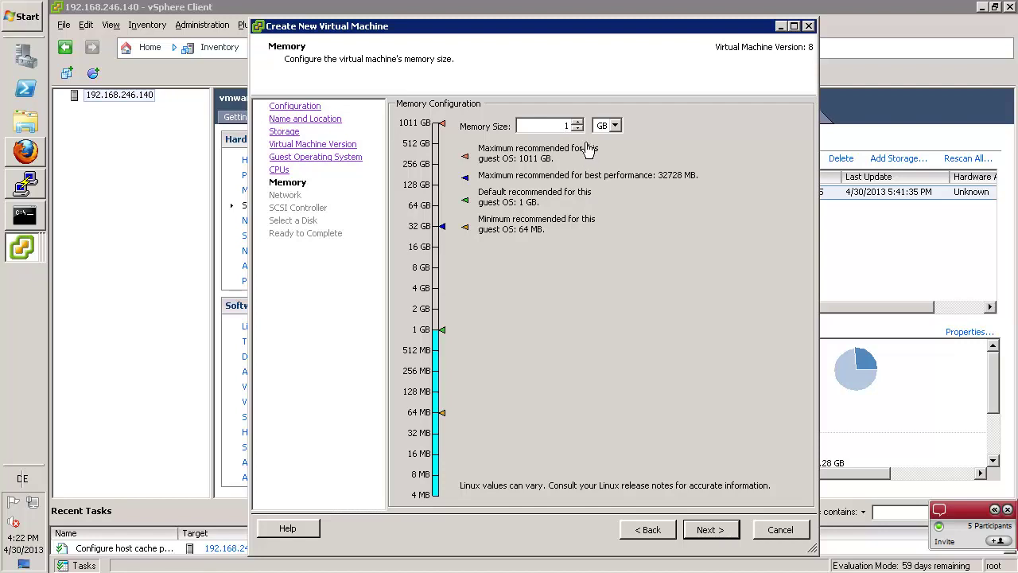
pyautogui.click(577, 123)
pyautogui.click(710, 529)
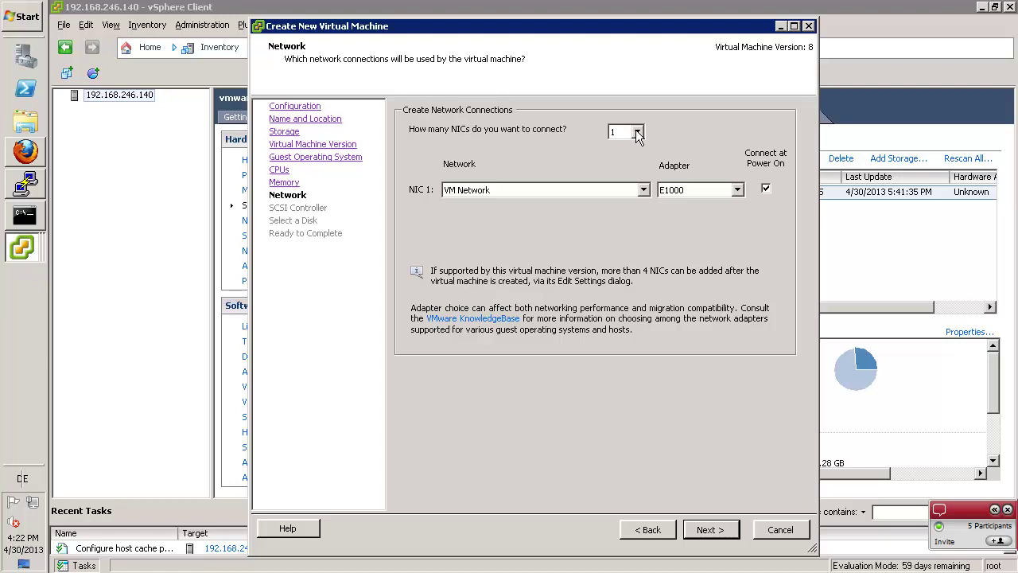
# Configure two NICs on VM Network, both using the VMXNET 3 adapter type
pyautogui.click(638, 133)
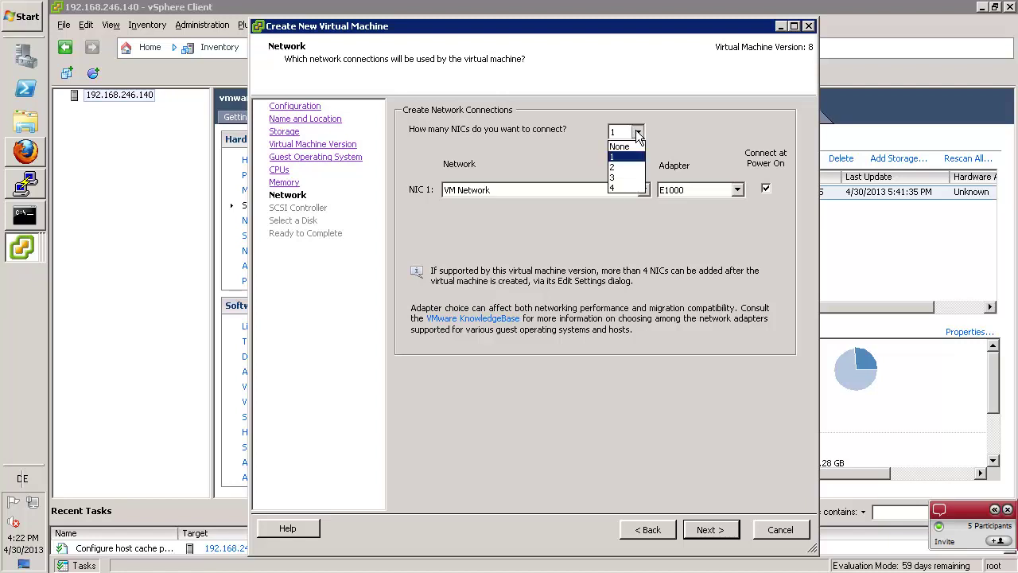
pyautogui.click(618, 167)
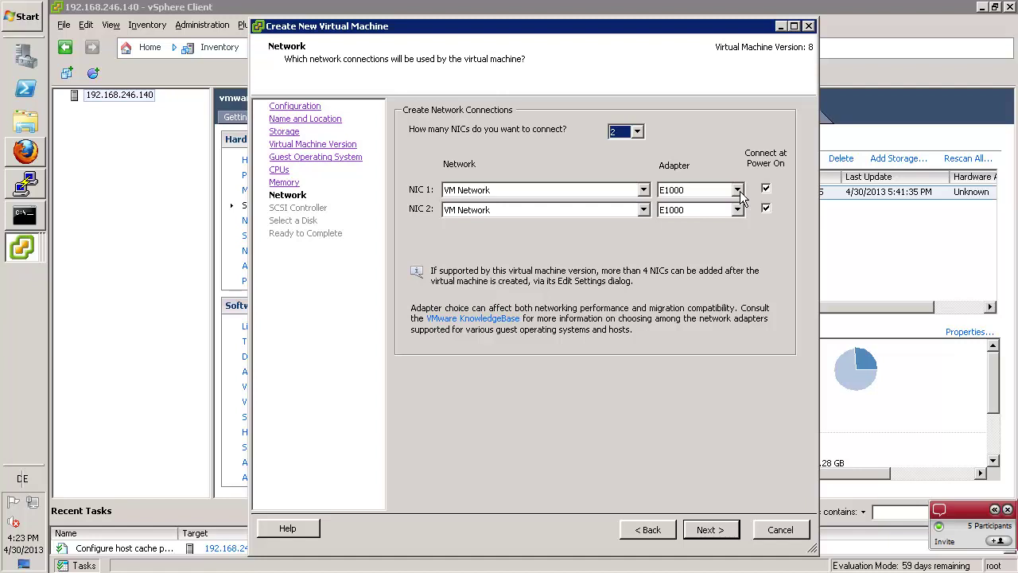
pyautogui.click(737, 189)
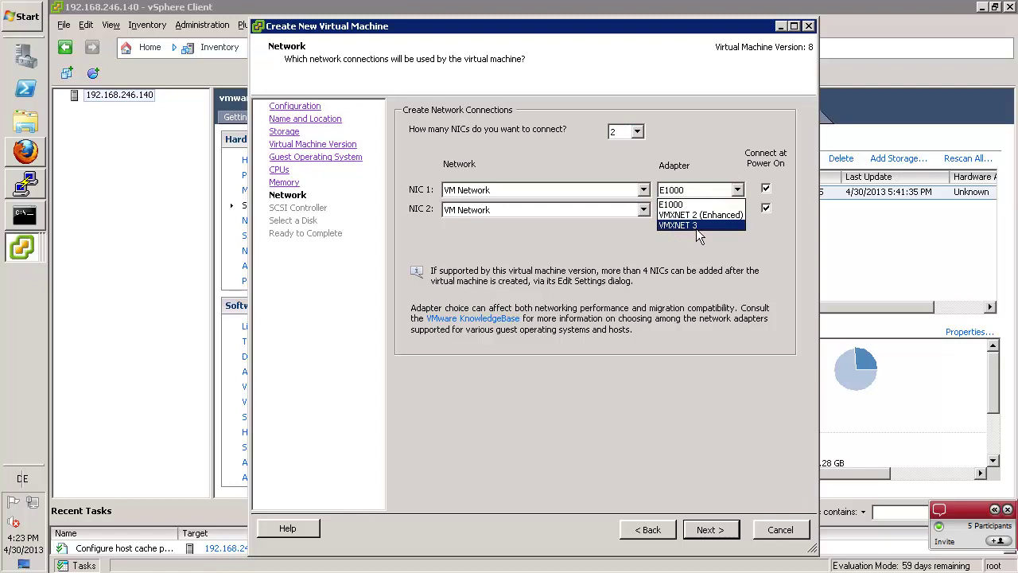
pyautogui.click(696, 227)
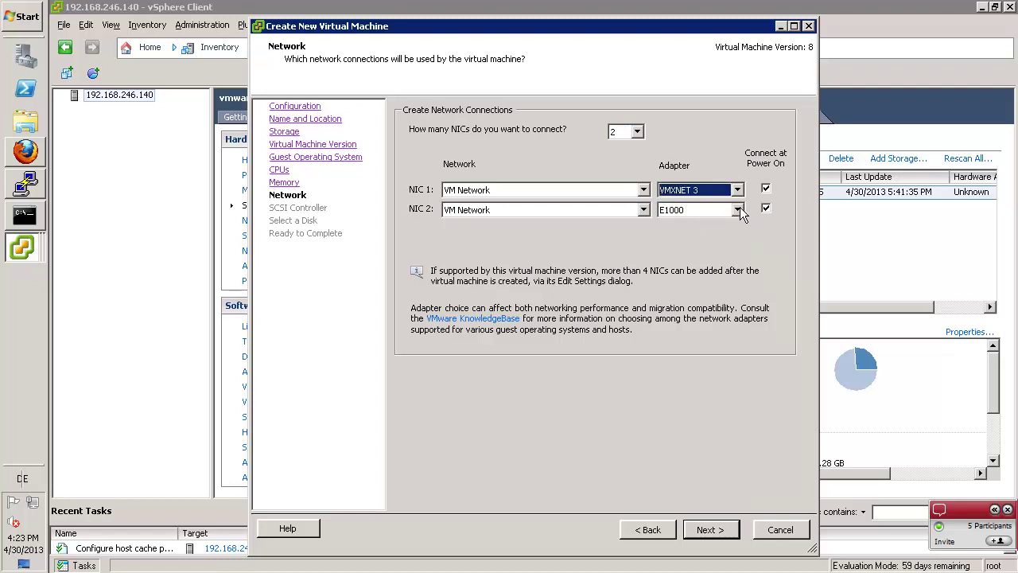
pyautogui.click(737, 209)
pyautogui.click(694, 246)
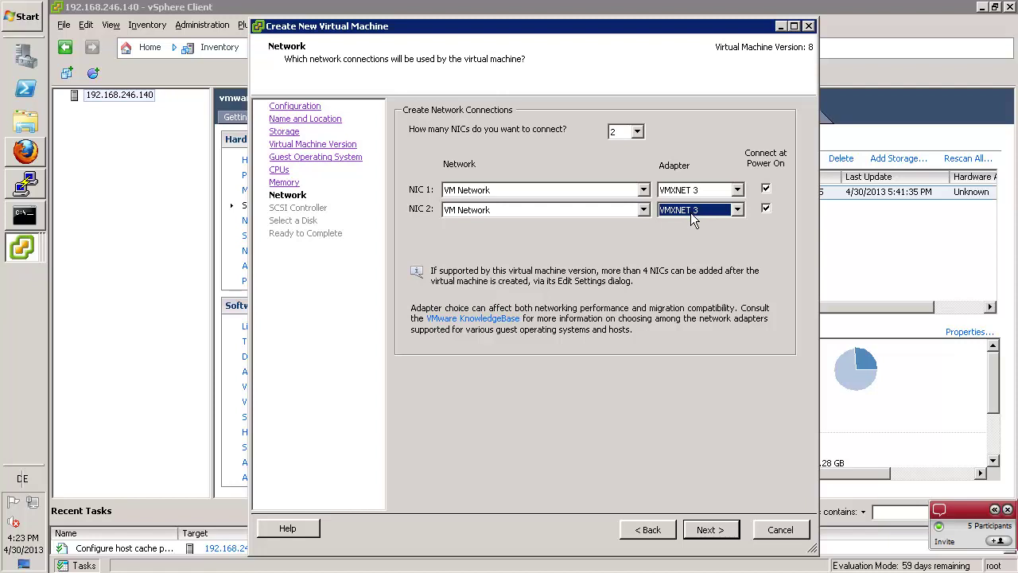
pyautogui.click(737, 190)
pyautogui.click(683, 224)
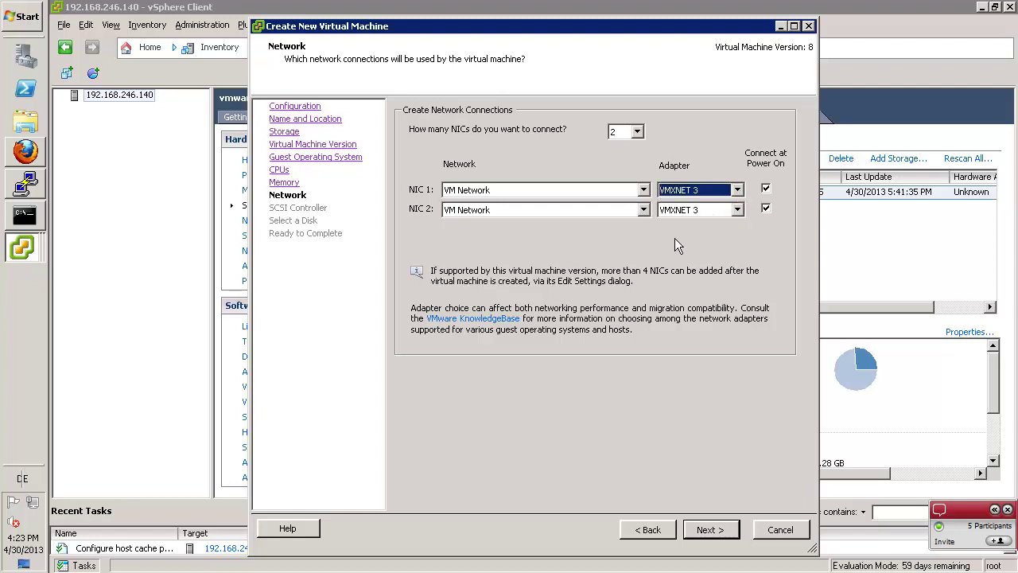
pyautogui.click(712, 531)
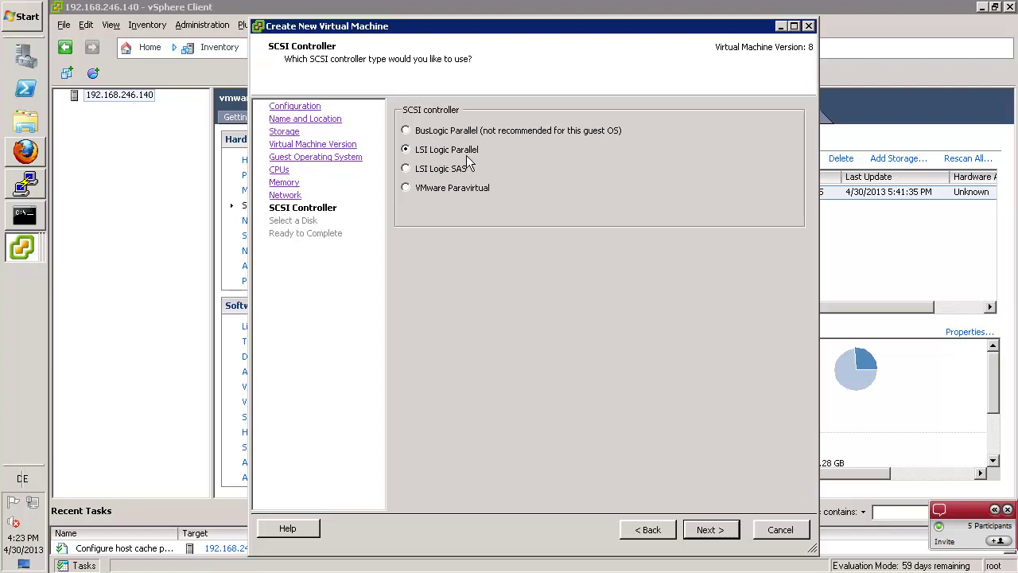
# Use an LSI Logic SAS controller and a new 2 GB thin-provisioned disk, then finish
pyautogui.click(407, 170)
pyautogui.click(712, 535)
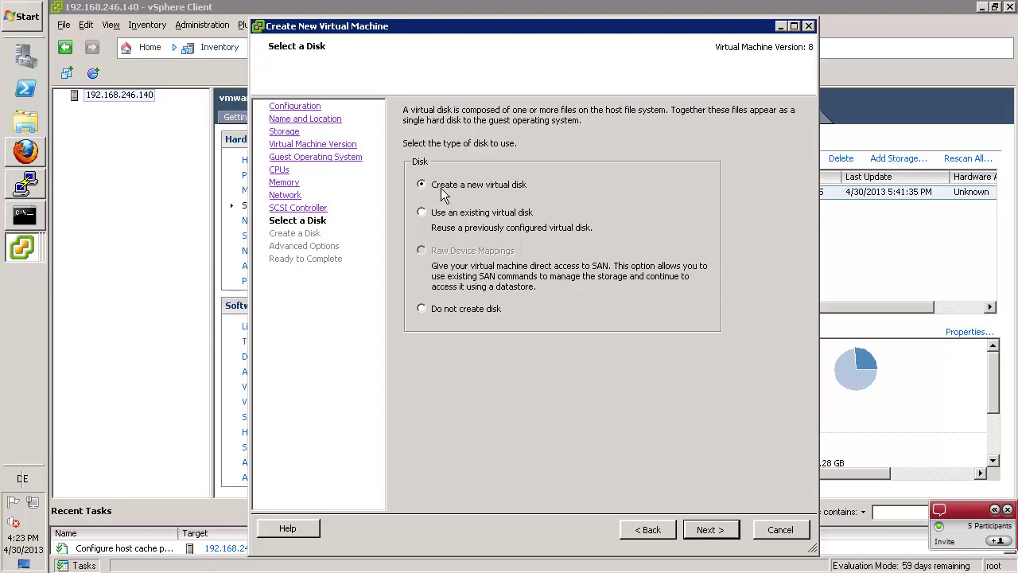
pyautogui.click(710, 533)
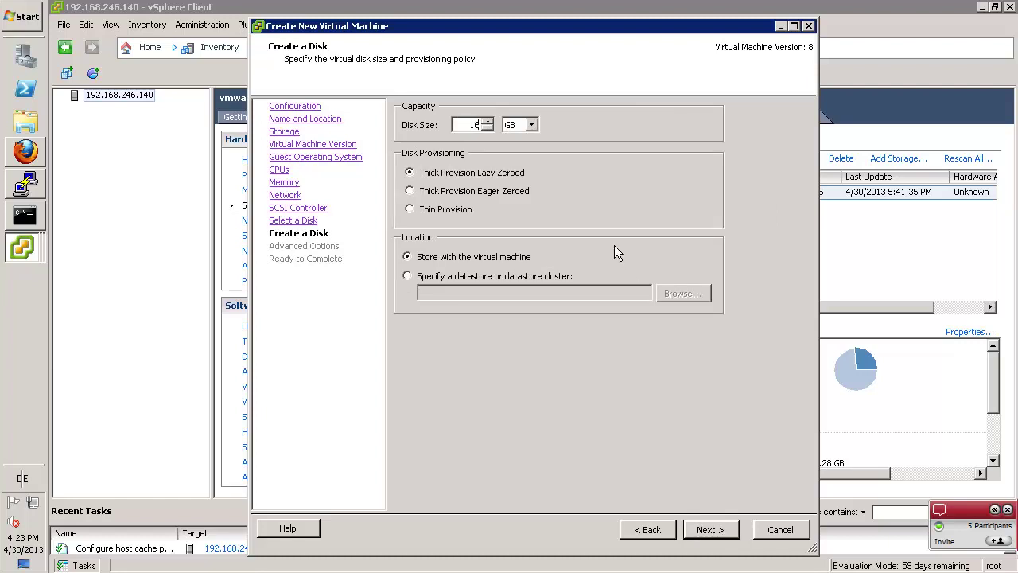
pyautogui.press('BackSpace')
pyautogui.press('BackSpace')
pyautogui.write('2')
pyautogui.click(409, 209)
pyautogui.click(723, 532)
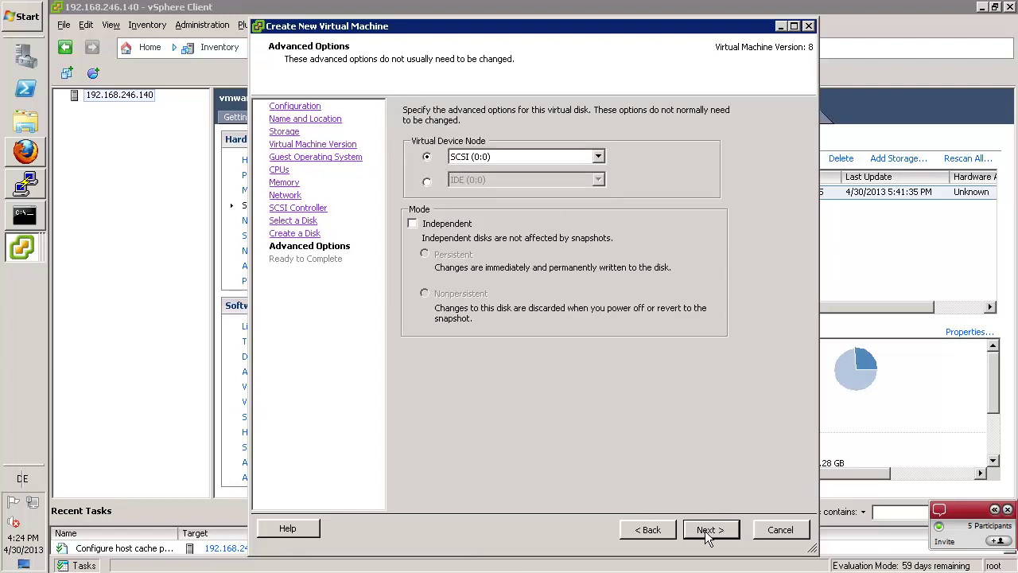
pyautogui.click(707, 531)
pyautogui.click(709, 530)
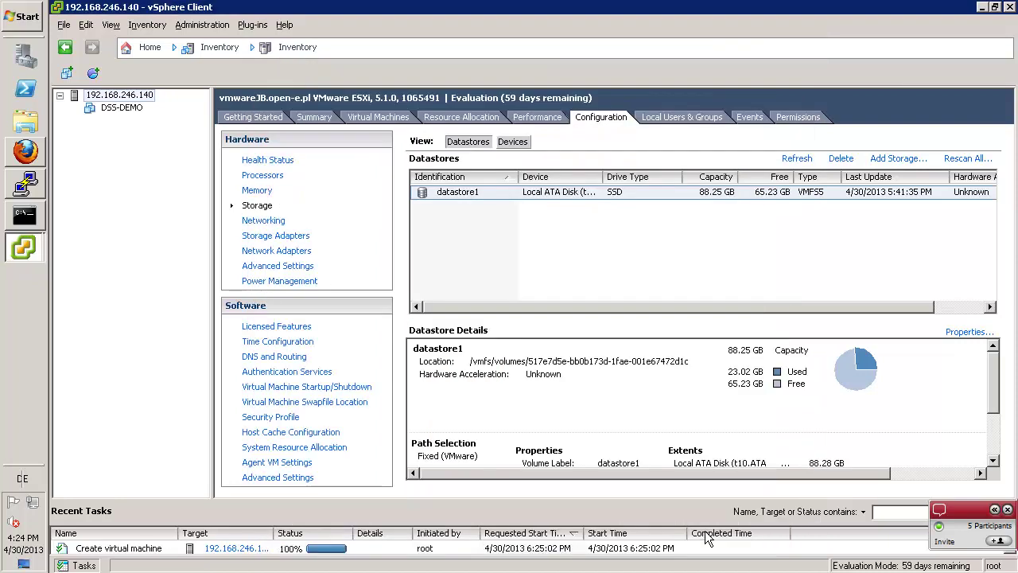
# Select host 192.168.246.140 and view its datastore1 storage details
pyautogui.click(118, 111)
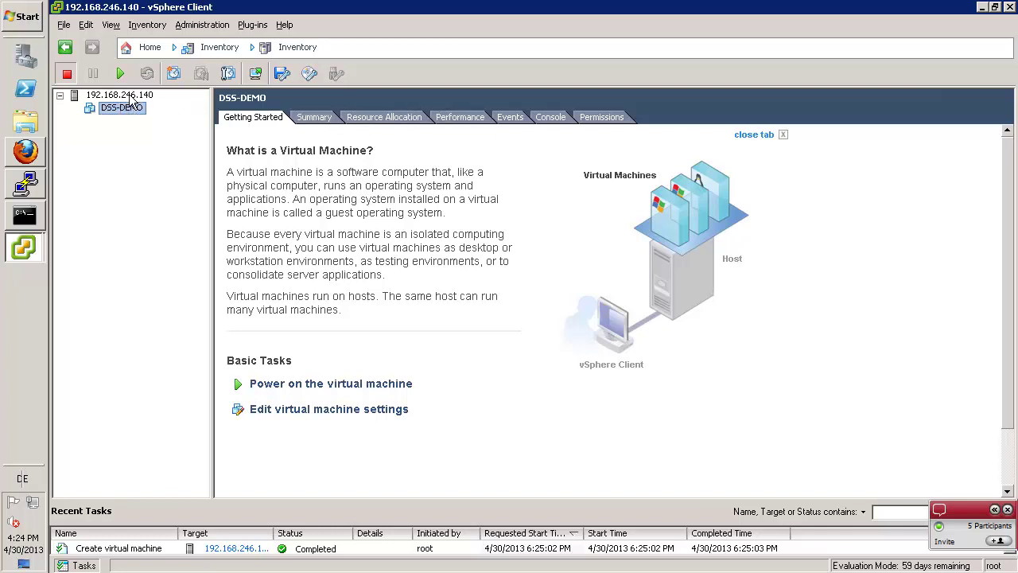
pyautogui.click(131, 96)
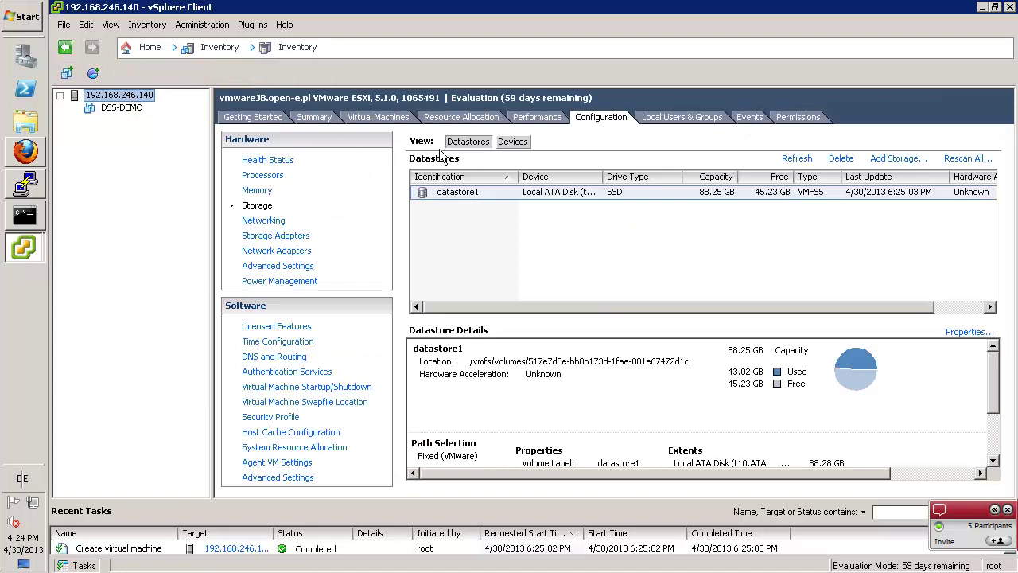
# Browse datastore1, locate the dss7.0up10_b7637.oe_i.iso image, and cancel an upload of it
pyautogui.click(485, 194)
pyautogui.rightClick(485, 194)
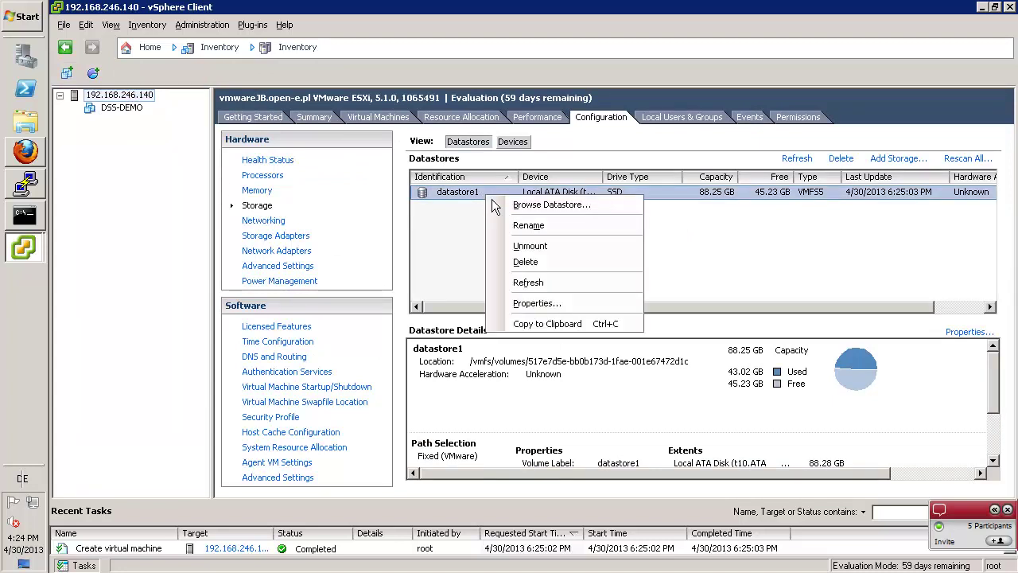
pyautogui.click(543, 206)
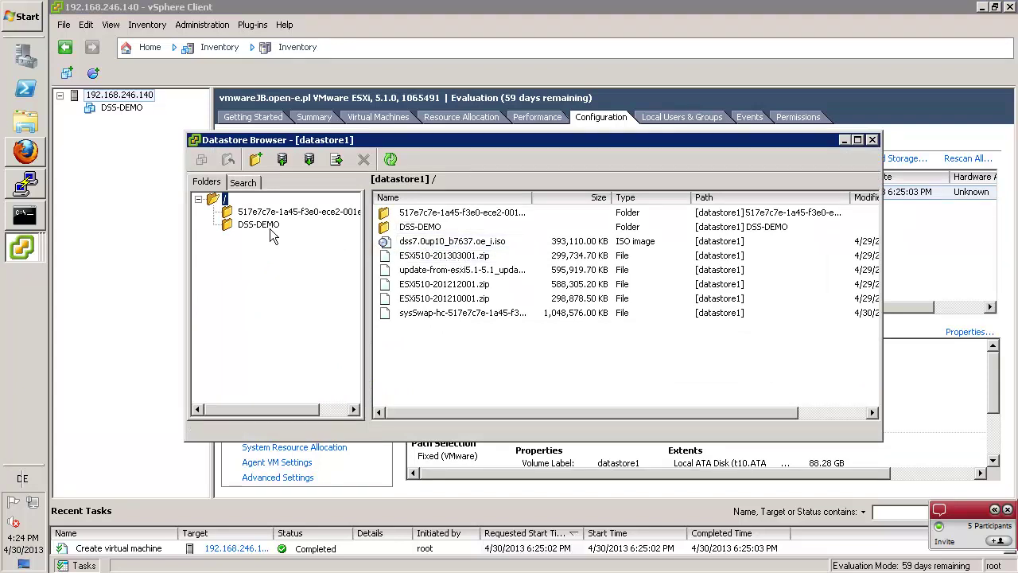
pyautogui.click(462, 243)
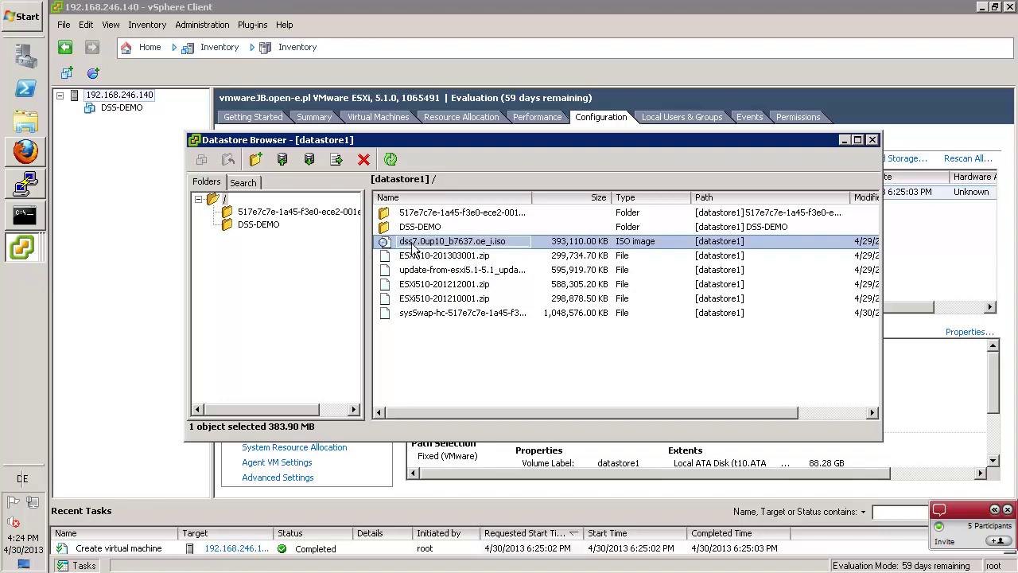
pyautogui.click(282, 159)
pyautogui.click(314, 180)
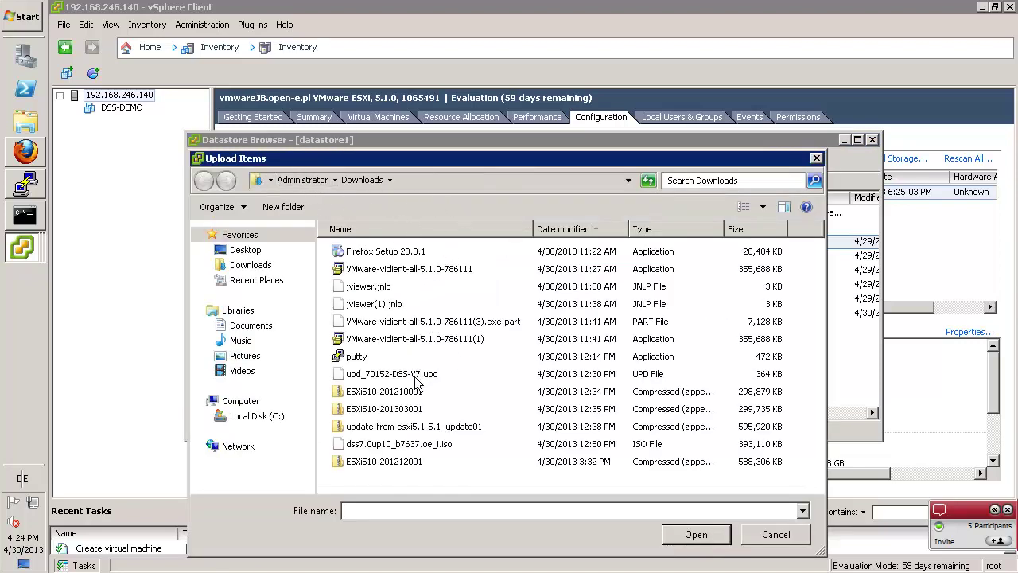
pyautogui.click(402, 445)
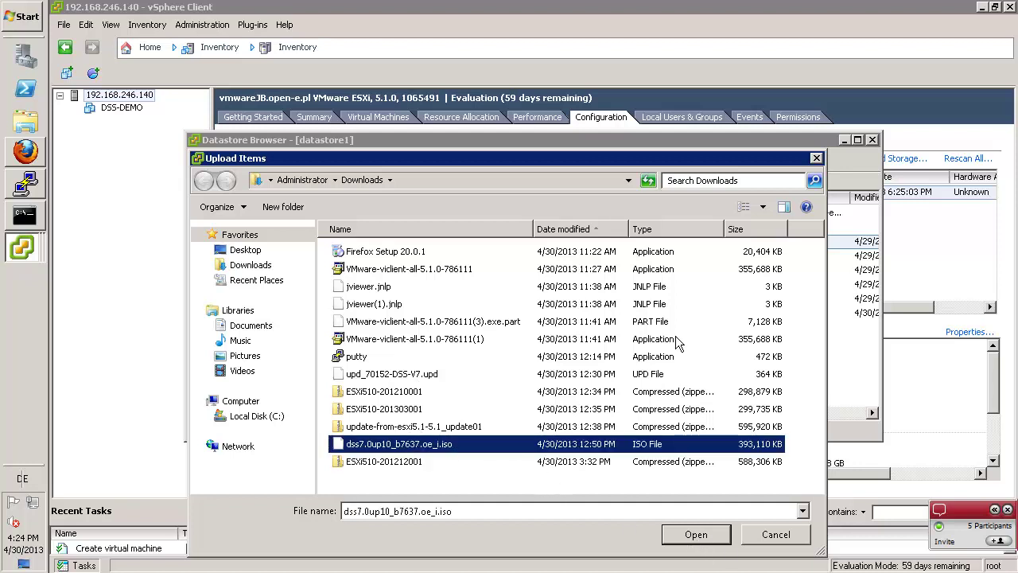
pyautogui.click(773, 534)
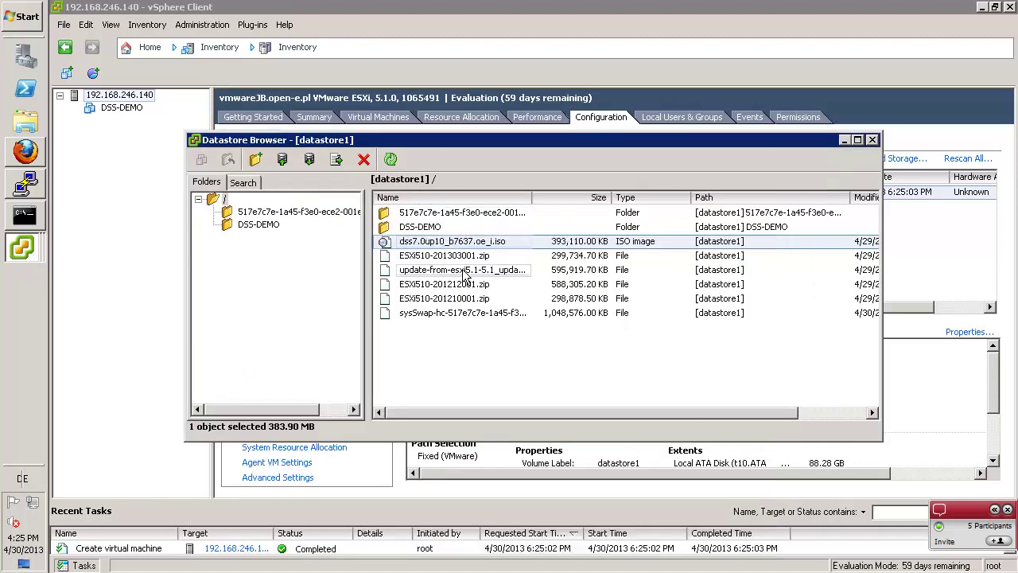
# Check DSS-DEMO.vmdk in the DSS-DEMO folder, close the browser, and select DSS-DEMO
pyautogui.click(259, 225)
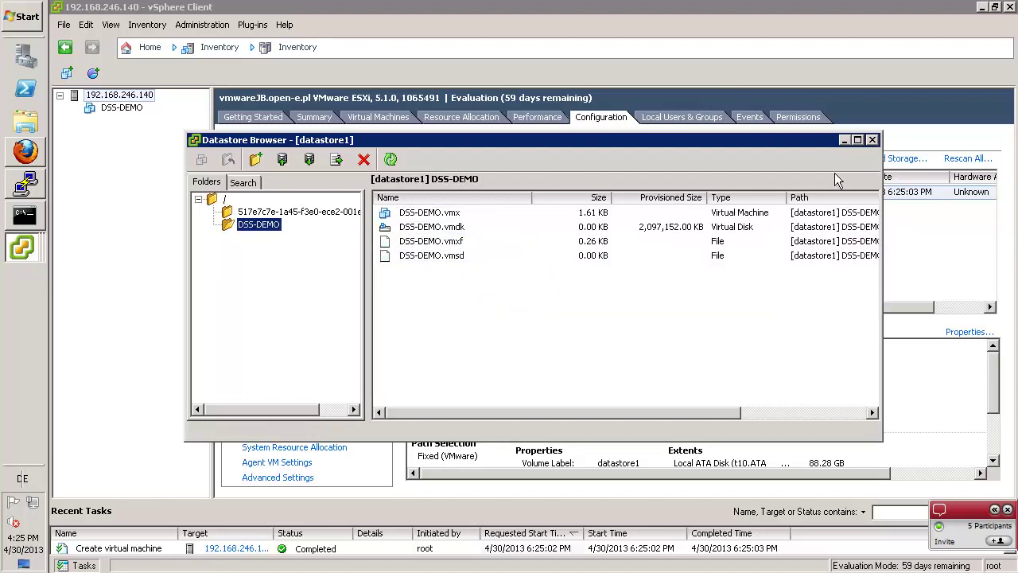
pyautogui.click(644, 229)
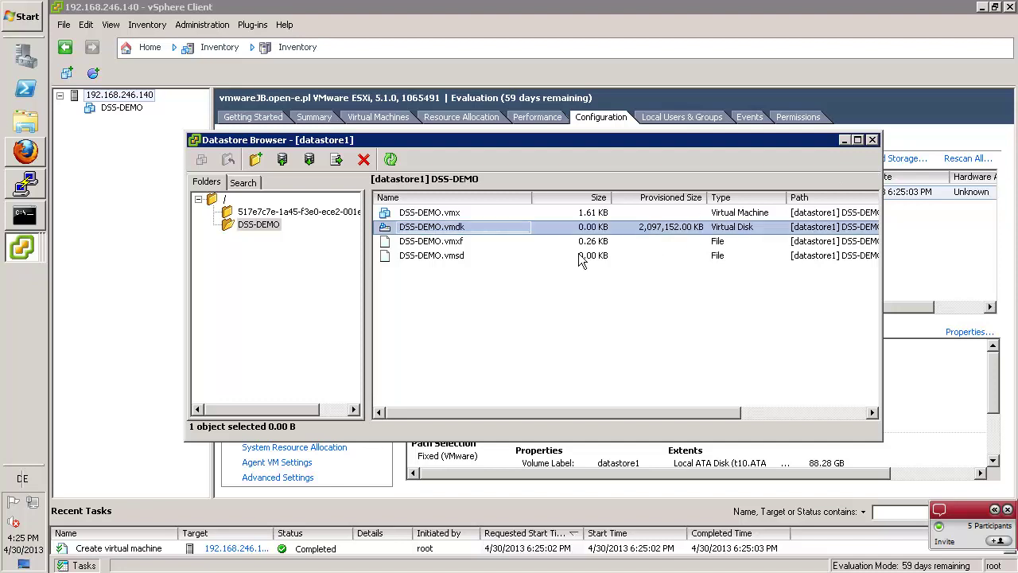
pyautogui.click(871, 141)
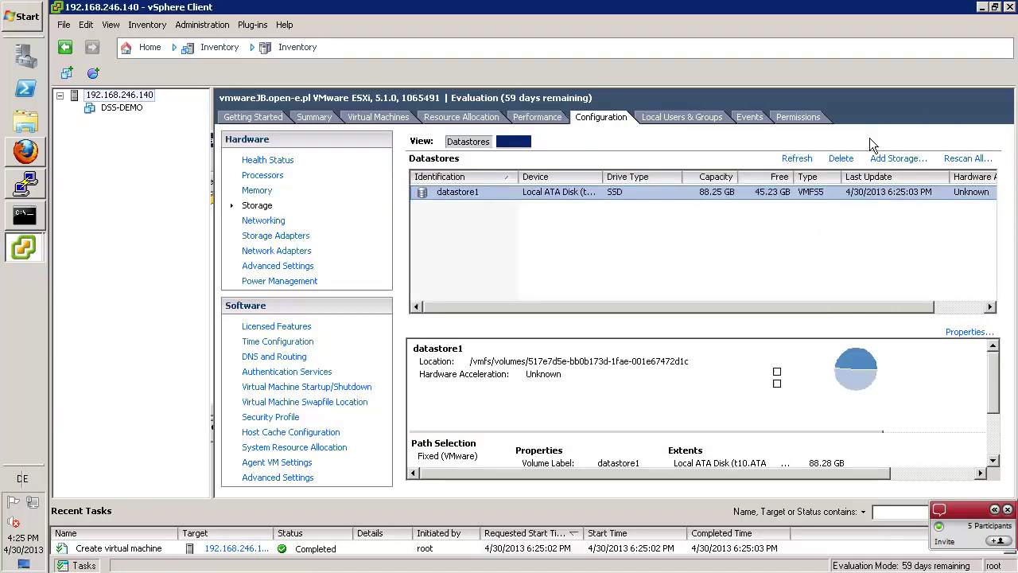
pyautogui.click(121, 108)
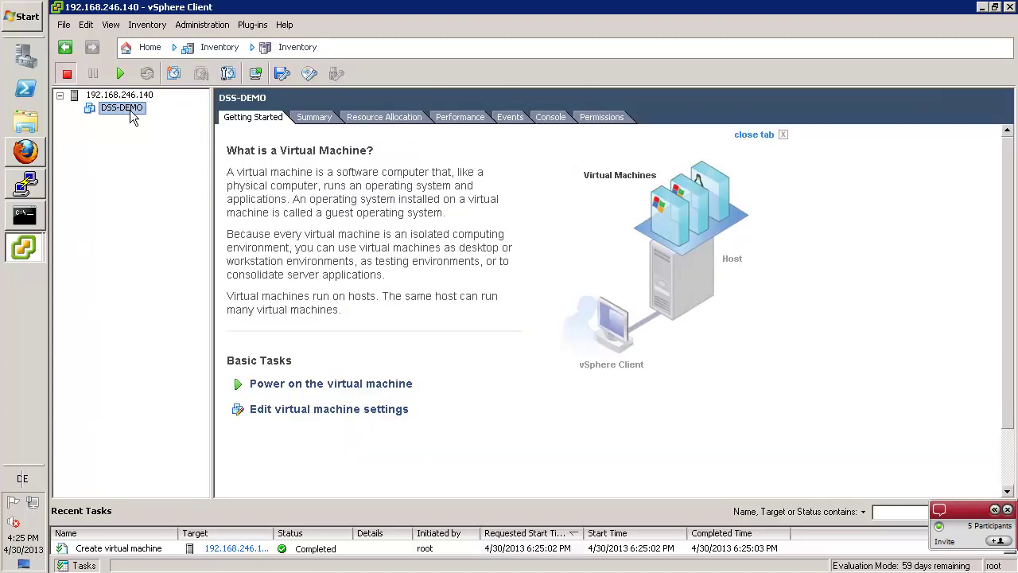
# Open DSS-DEMO's settings and switch CD/DVD drive 1 to a Datastore ISO File
pyautogui.rightClick(132, 117)
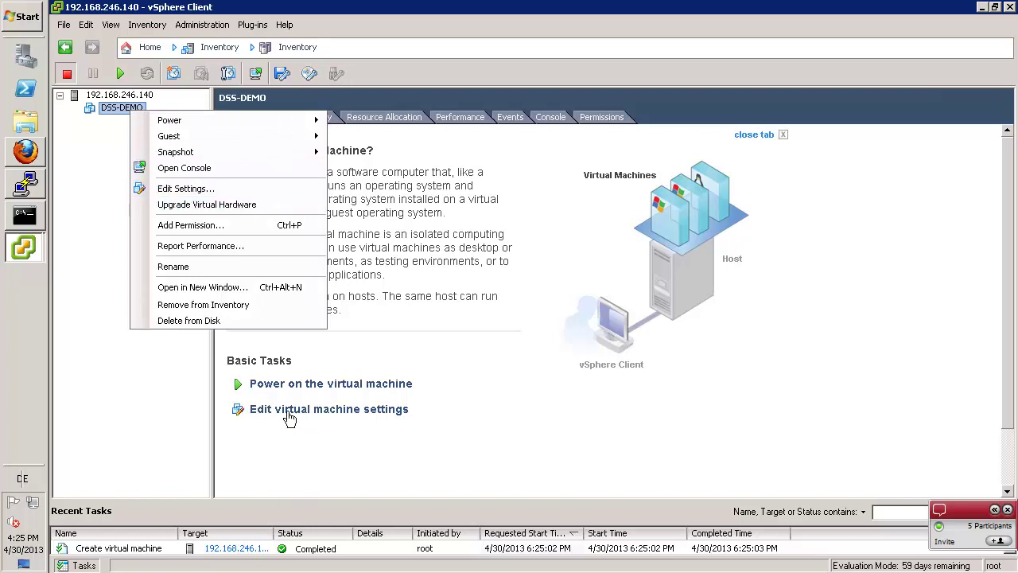
pyautogui.click(188, 188)
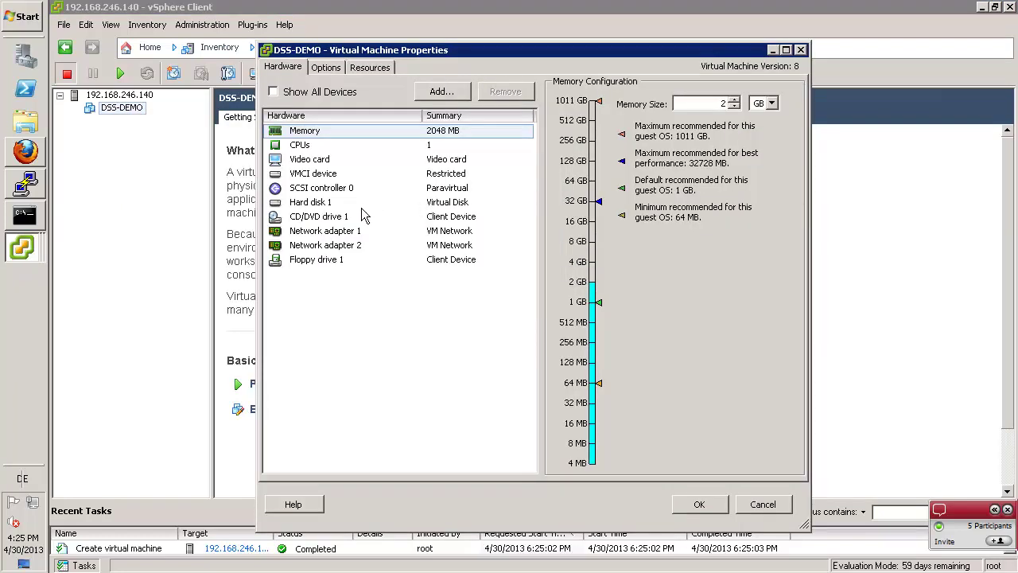
pyautogui.click(332, 221)
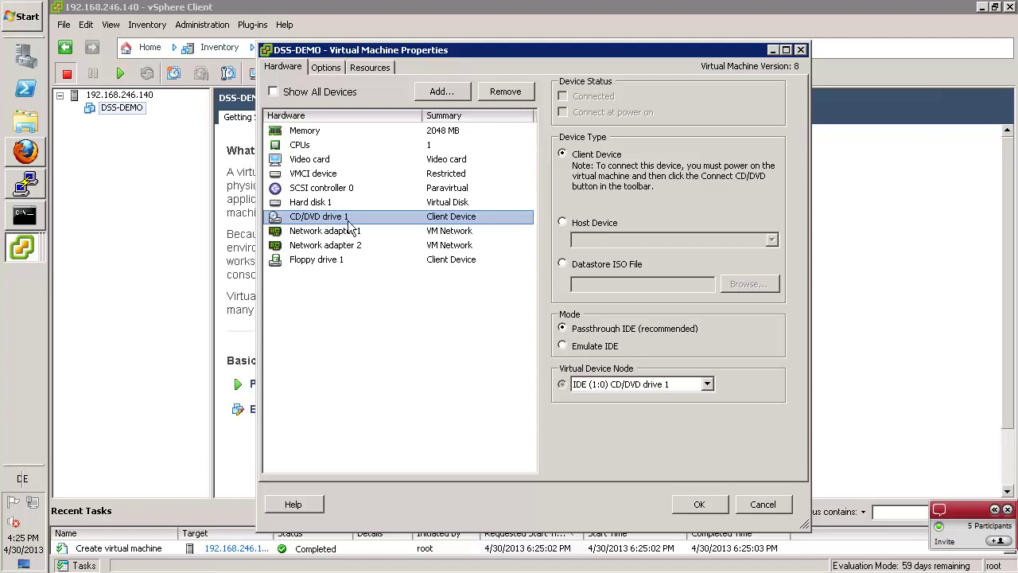
pyautogui.click(562, 263)
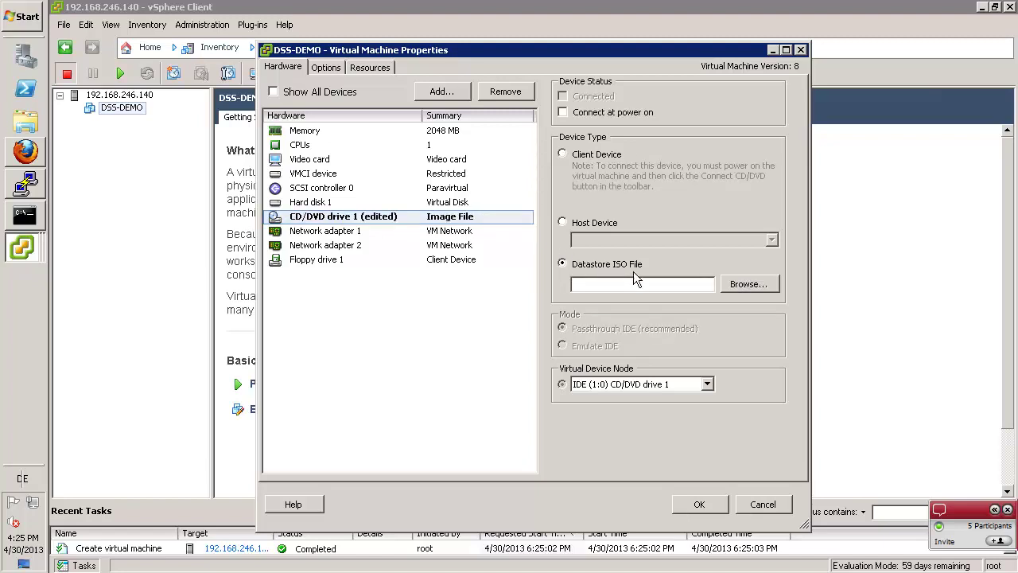
# Pick dss7.0up10_b7637.oe_i.iso from datastore1, enable Connect at power on, and apply
pyautogui.click(757, 283)
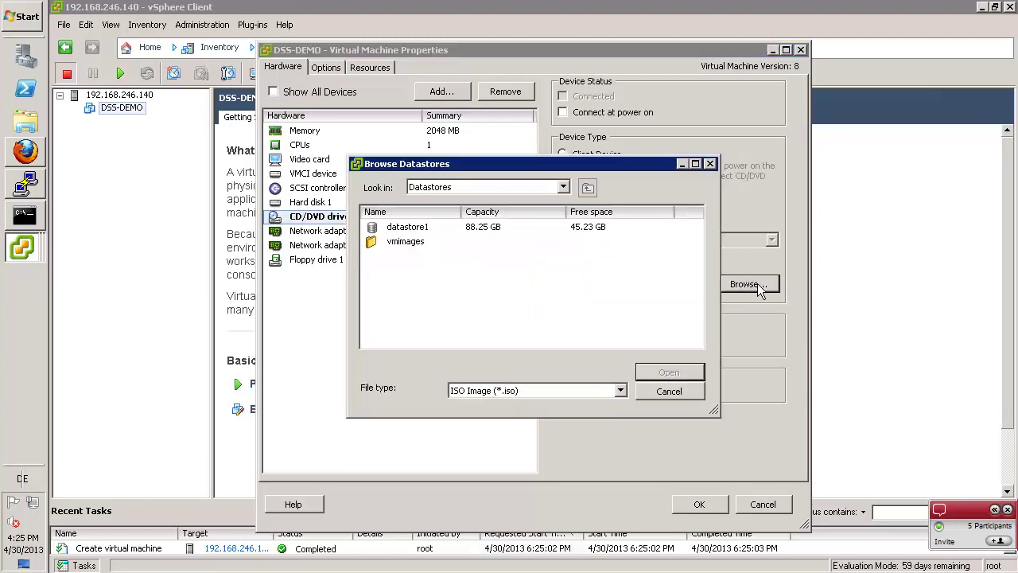
pyautogui.click(415, 231)
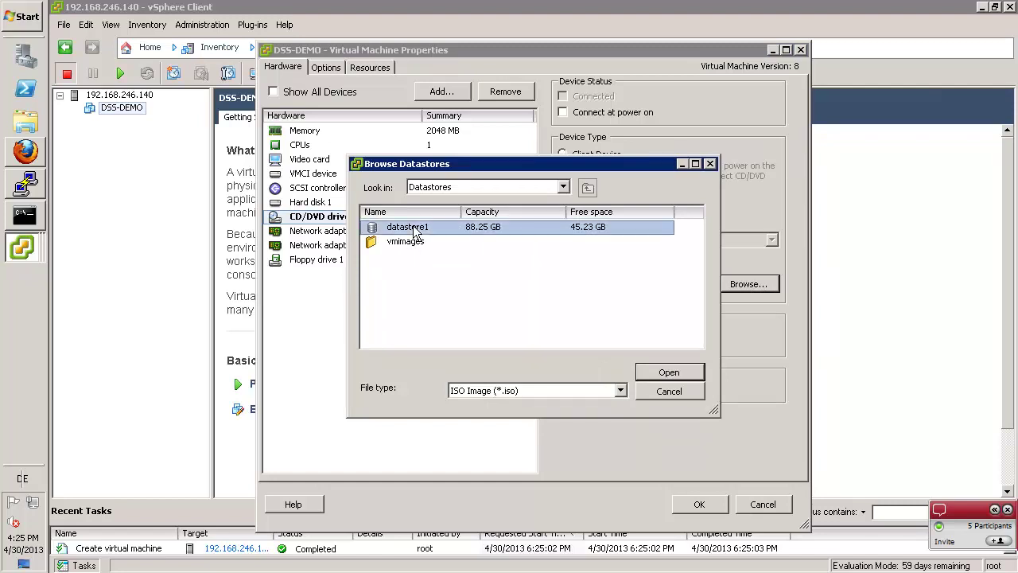
pyautogui.doubleClick(415, 231)
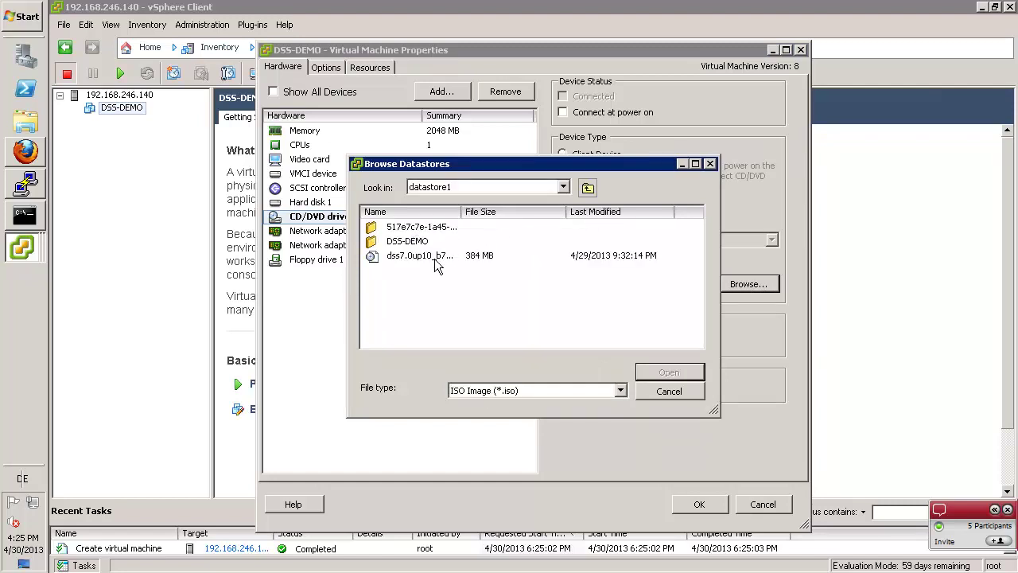
pyautogui.click(435, 257)
pyautogui.moveTo(463, 211); pyautogui.dragTo(534, 210)
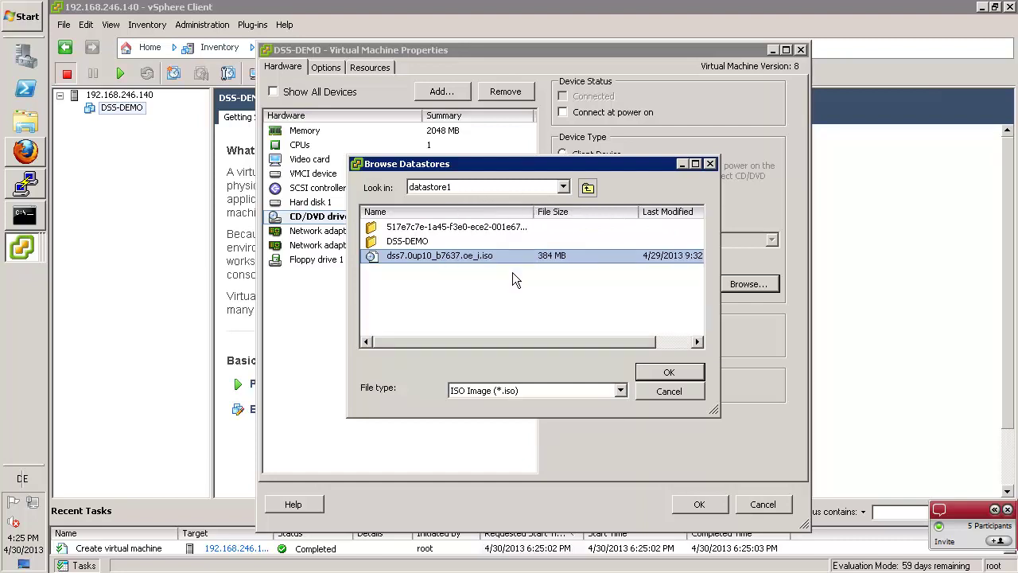
pyautogui.click(661, 378)
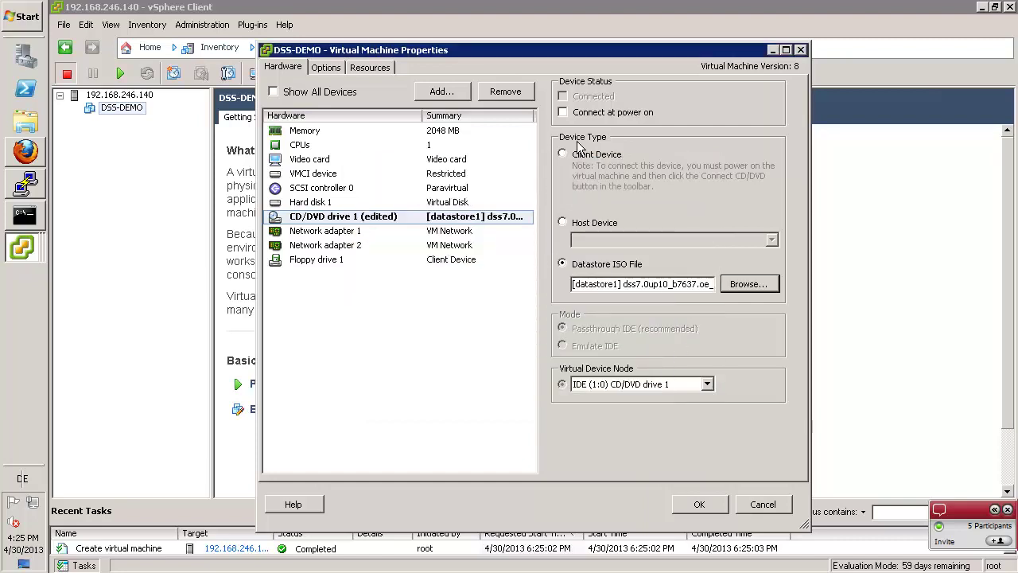
pyautogui.click(563, 112)
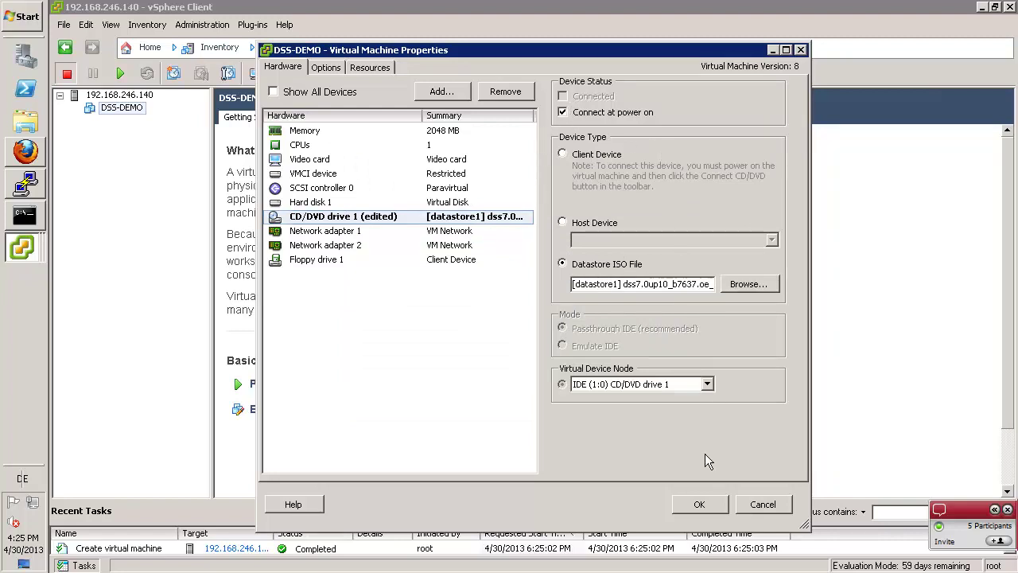
pyautogui.click(697, 505)
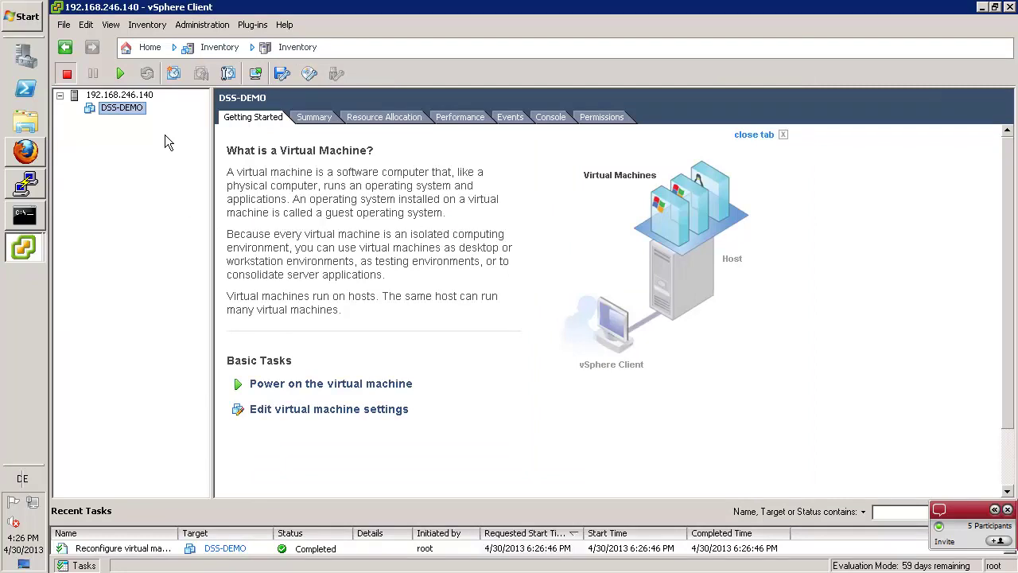
# Open DSS-DEMO's console, power it on, and boot the 7.0up10 version
pyautogui.click(255, 74)
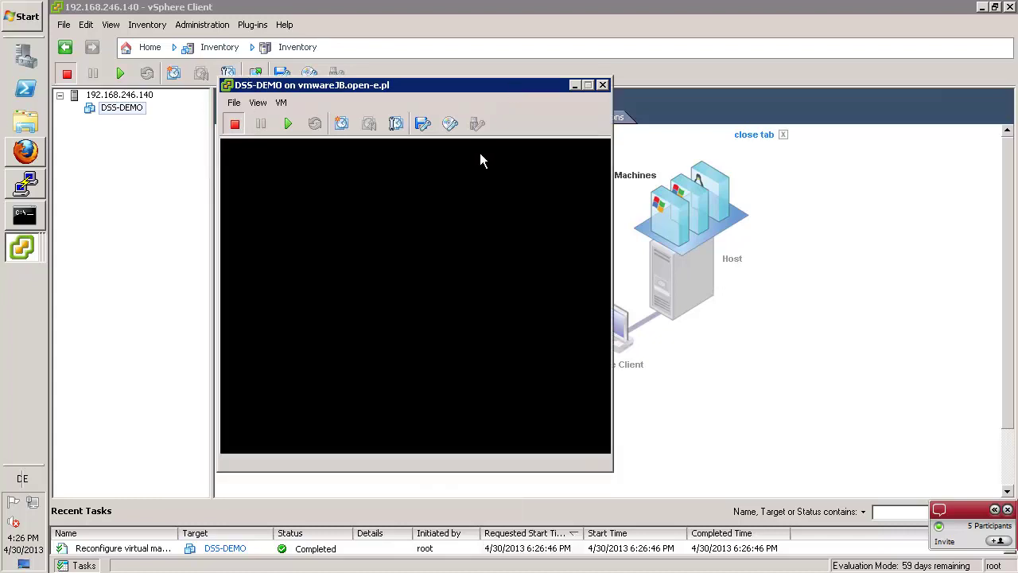
pyautogui.click(288, 125)
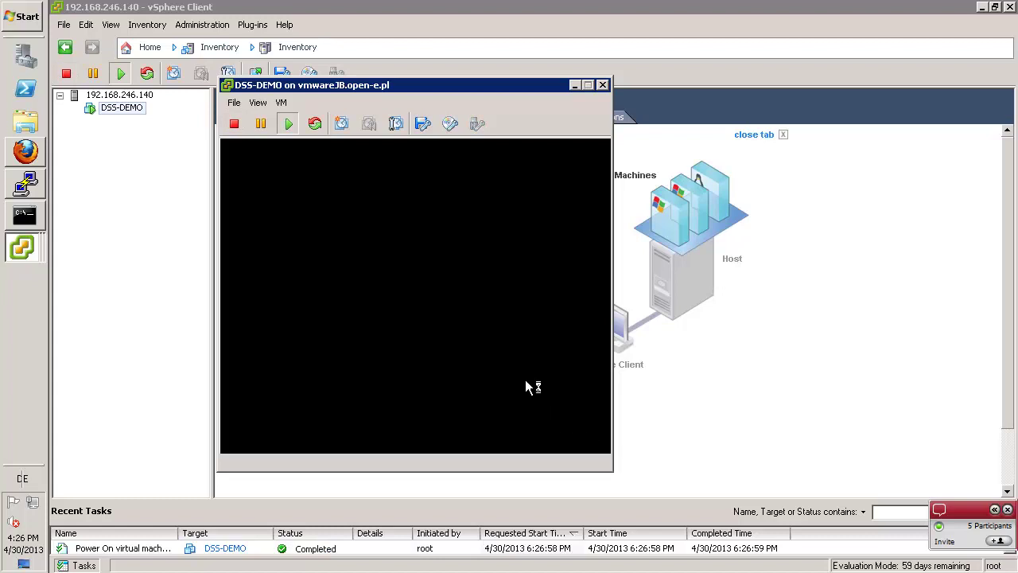
pyautogui.click(522, 312)
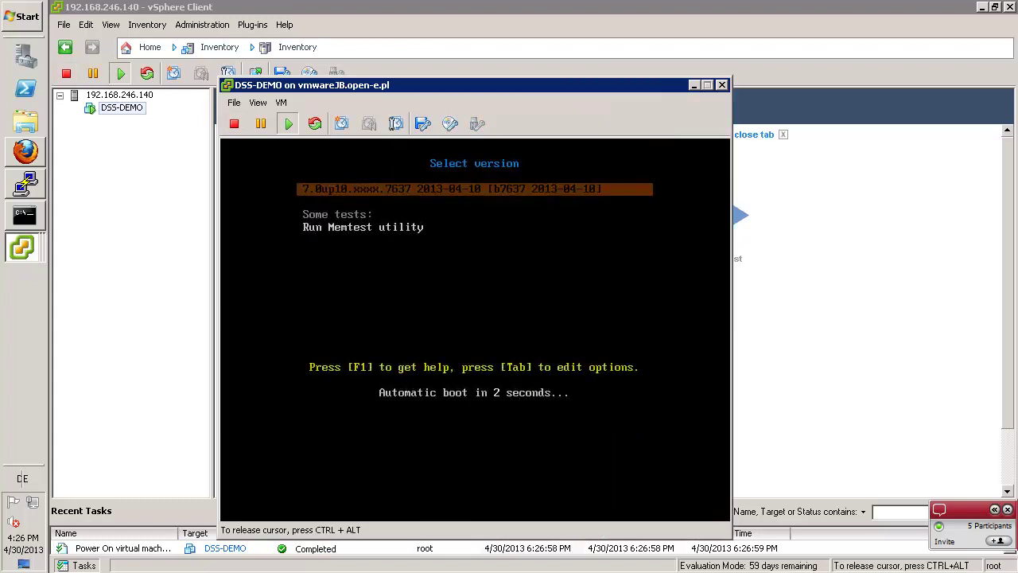
pyautogui.press('Down')
pyautogui.press('Up')
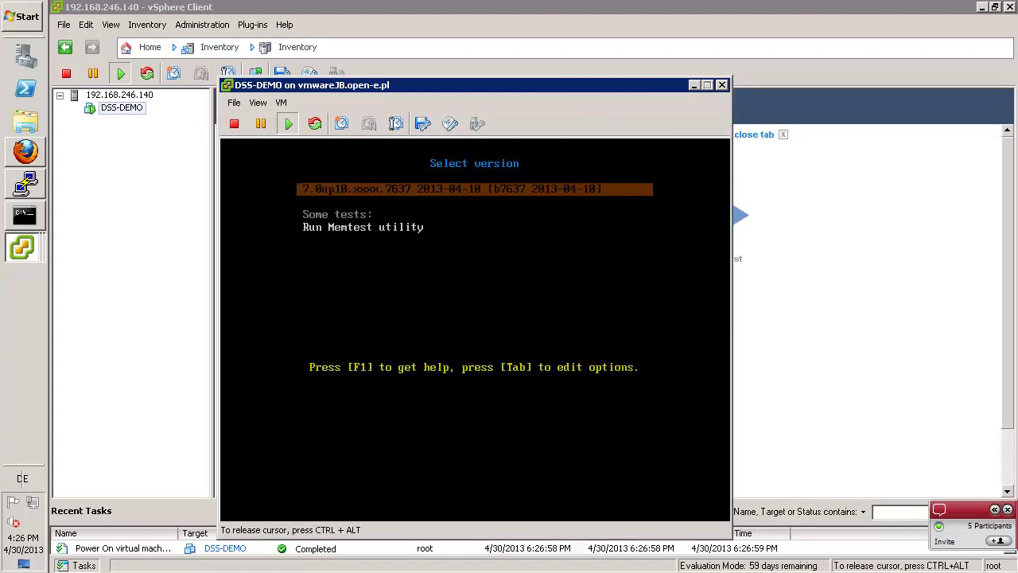
pyautogui.press('Down')
pyautogui.press('Up')
pyautogui.press('Down')
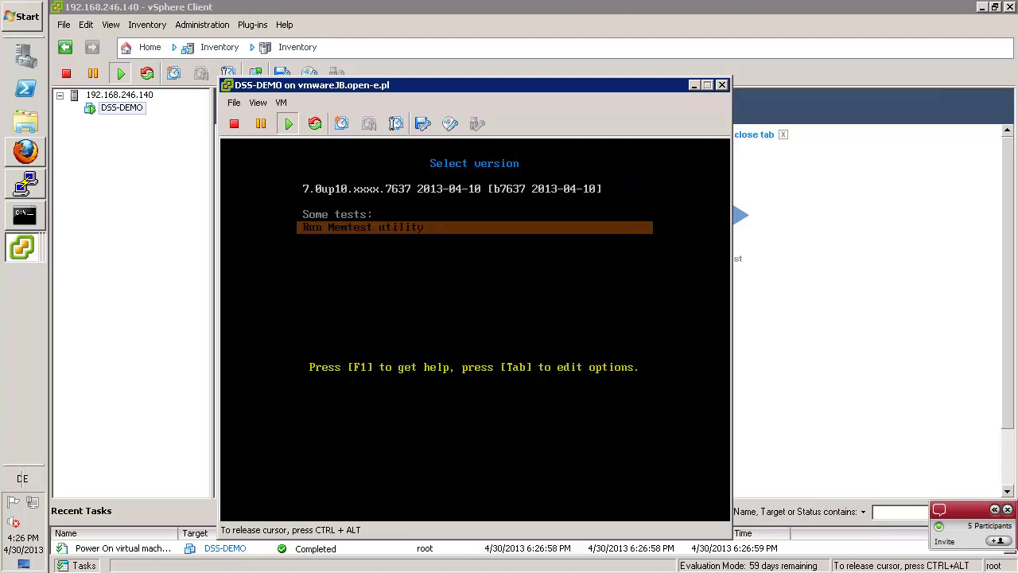
pyautogui.press('Up')
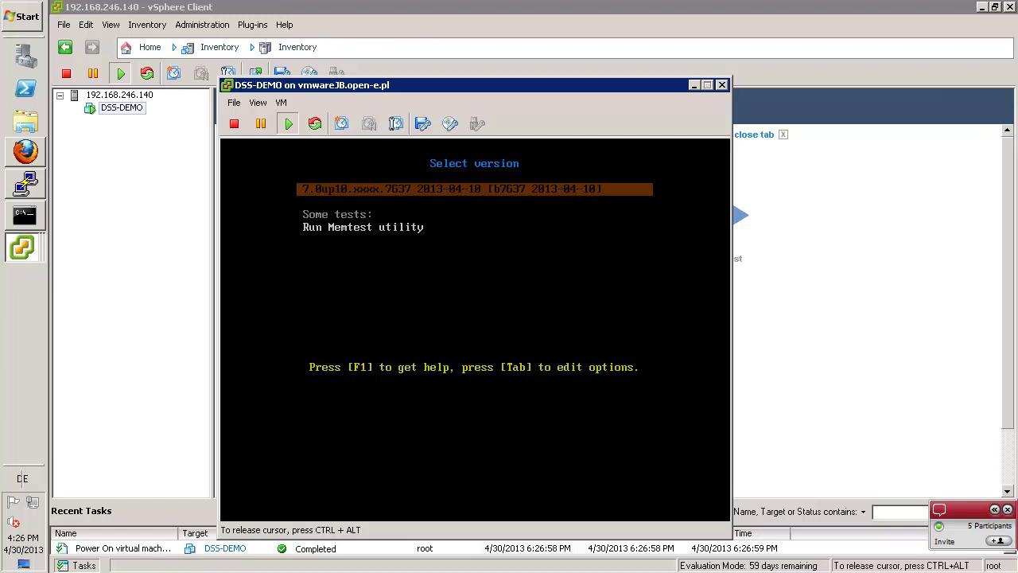
pyautogui.press('Down')
pyautogui.press('Up')
pyautogui.press('Return')
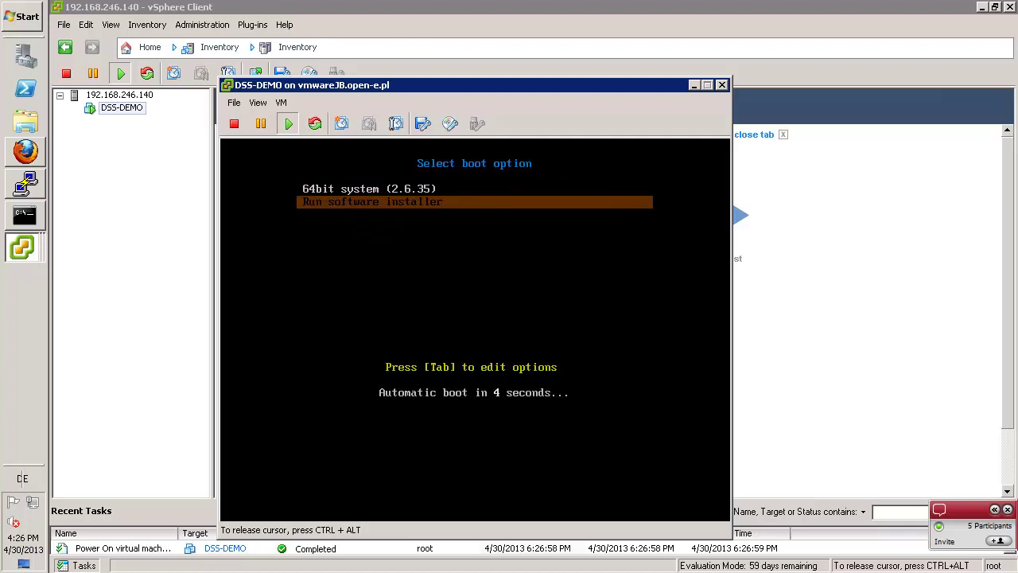
# Choose Run software installer from the boot options instead of the 64bit system
pyautogui.press('Up')
pyautogui.press('Down')
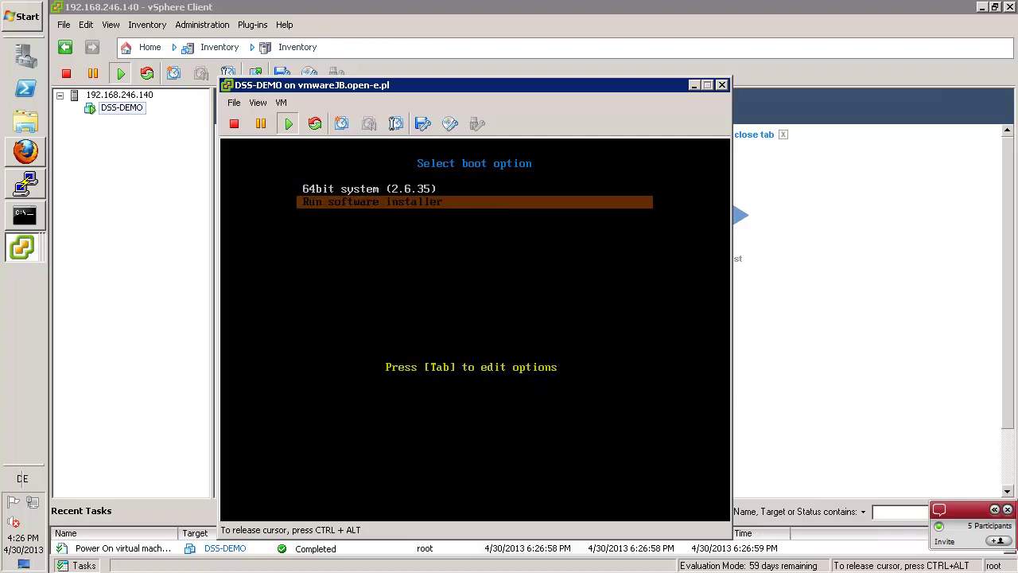
pyautogui.press('Up')
pyautogui.press('Down')
pyautogui.press('Up')
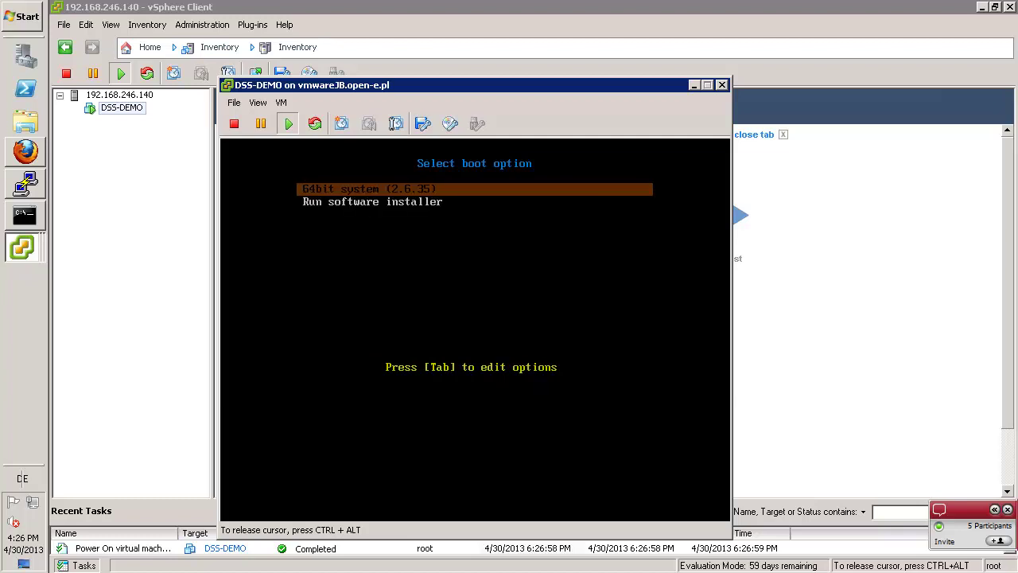
pyautogui.press('Down')
pyautogui.press('Up')
pyautogui.press('Down')
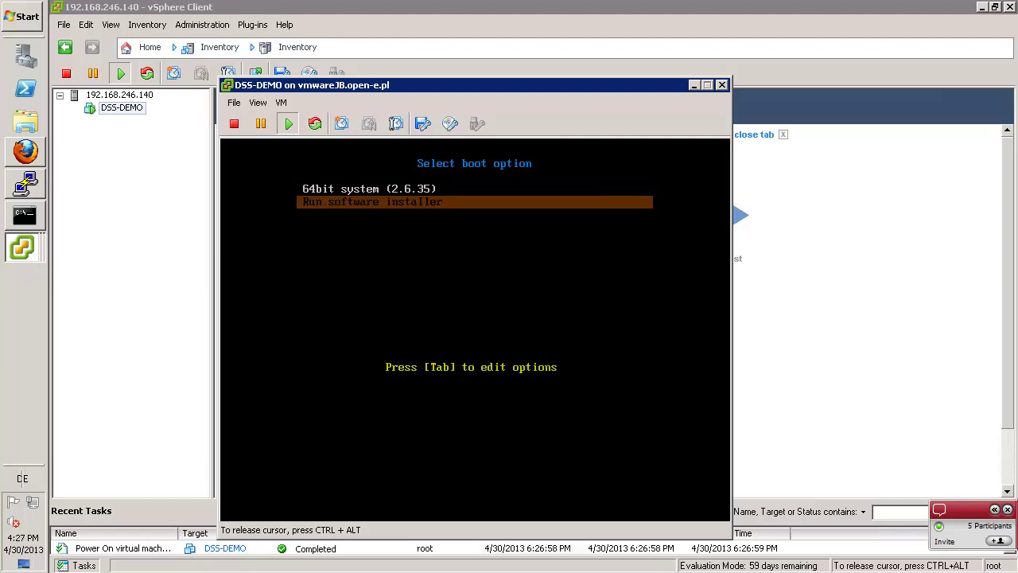
pyautogui.press('Up')
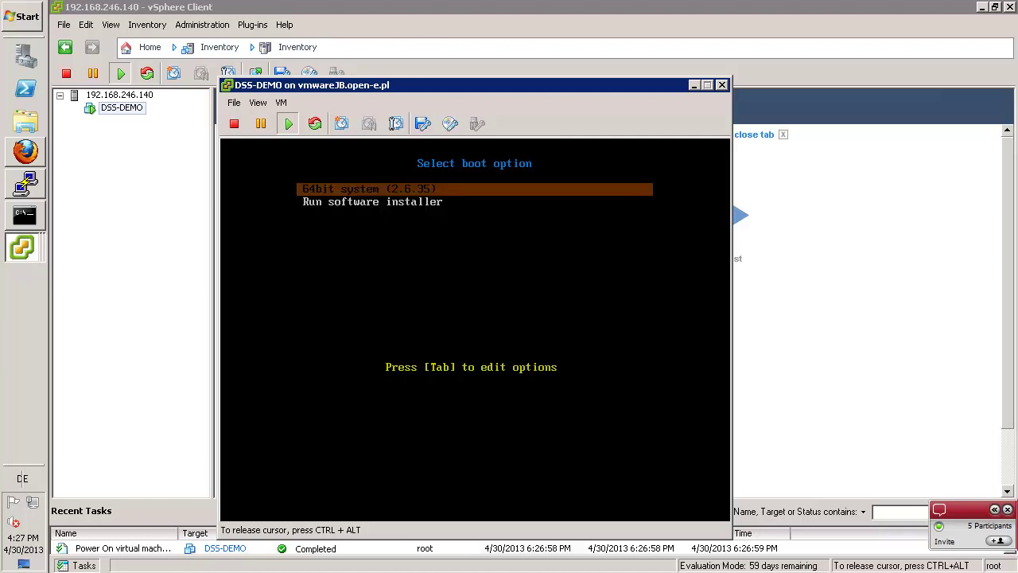
pyautogui.press('Down')
pyautogui.press('Up')
pyautogui.press('Down')
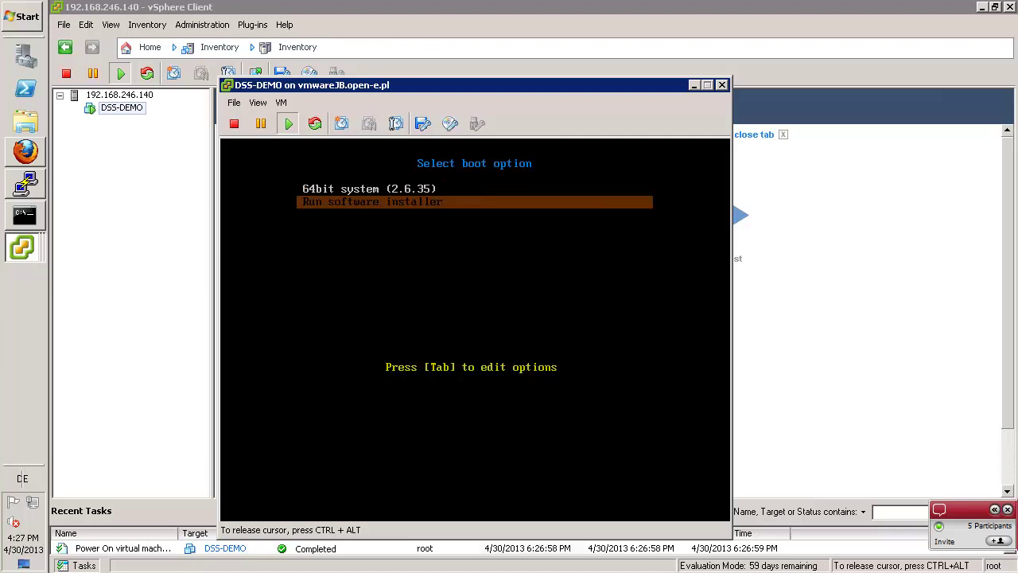
pyautogui.press('Up')
pyautogui.press('Down')
pyautogui.press('Up')
pyautogui.press('Down')
pyautogui.press('Up')
pyautogui.press('Down')
pyautogui.press('Return')
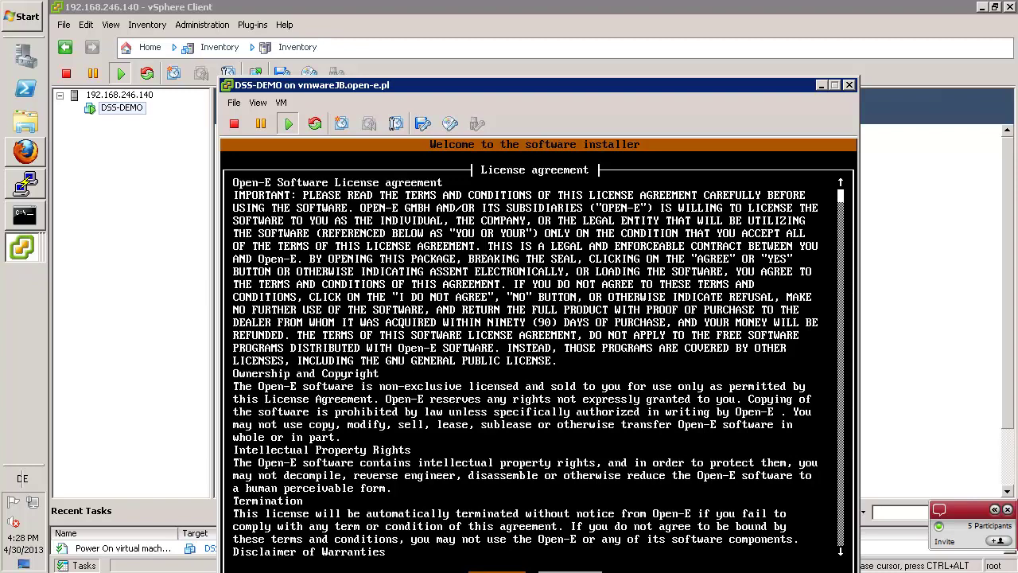
# Move the DSS-DEMO console window up to reveal the installer's full license screen
pyautogui.hotkey('ctrl', 'alt')
pyautogui.moveTo(469, 79); pyautogui.dragTo(463, 25)
pyautogui.click(467, 471)
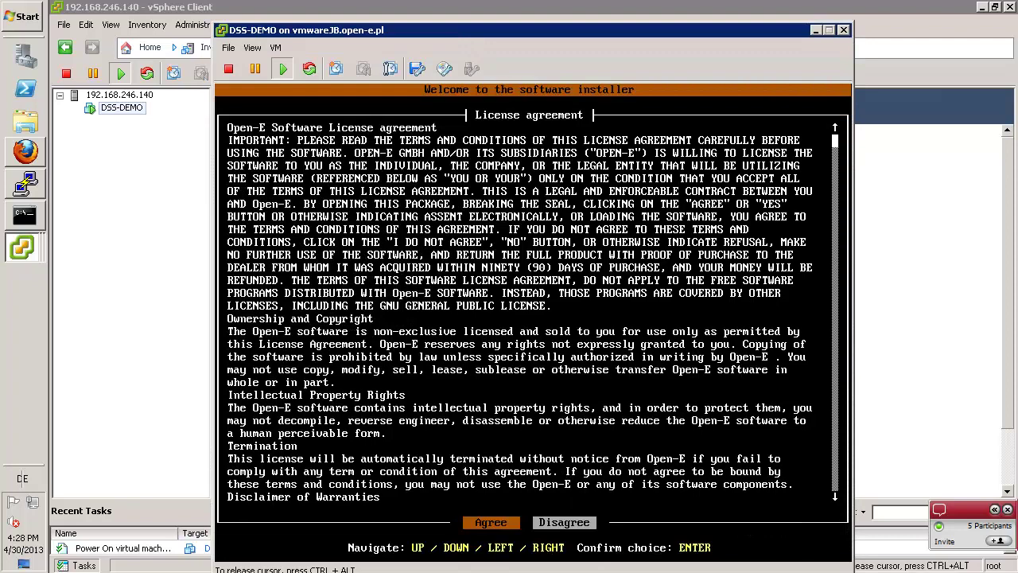
# Accept the Open-E license to view Drive 0 (2.15 GB), then go back to the agreement
pyautogui.press('Return')
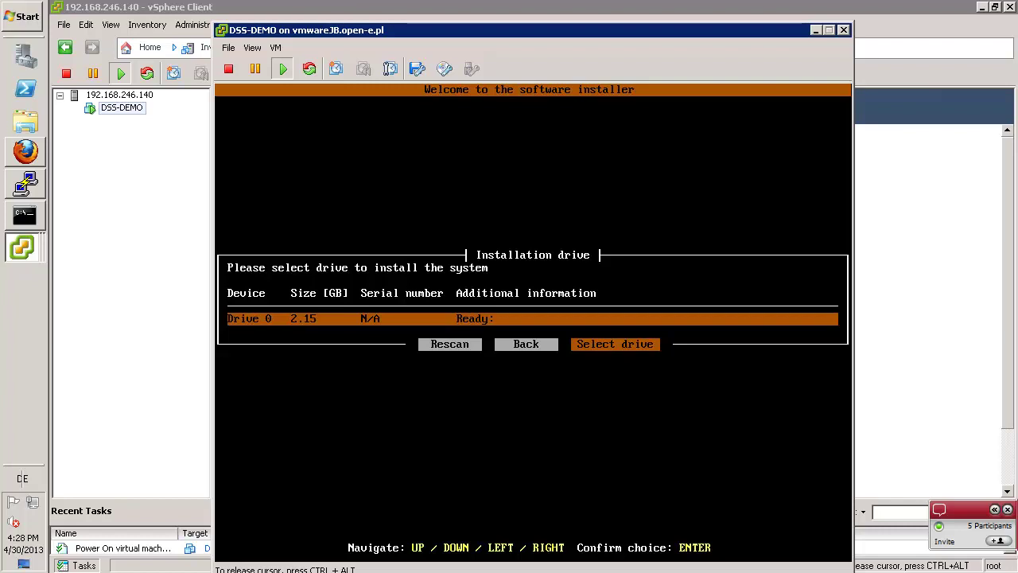
pyautogui.press('Left')
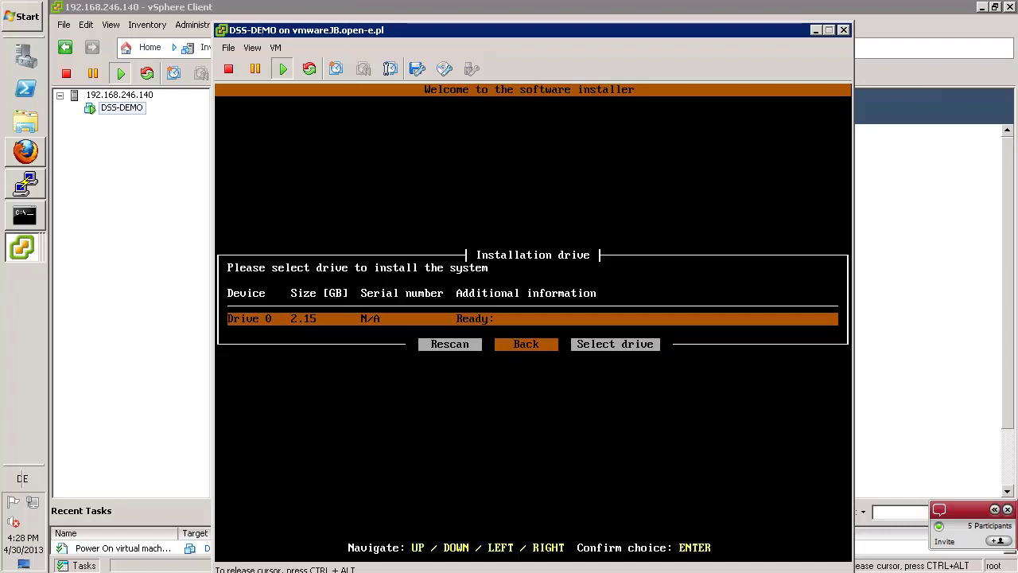
pyautogui.press('Return')
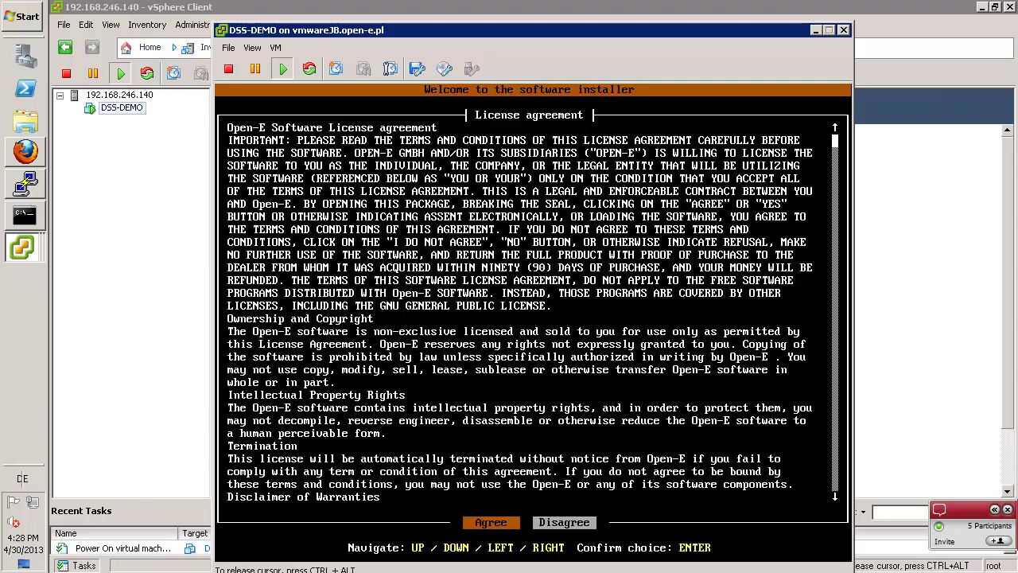
# Disagree with the Open-E license, choose Shutdown when installation aborts, and close the DSS-DEMO console
pyautogui.press('Right')
pyautogui.press('Return')
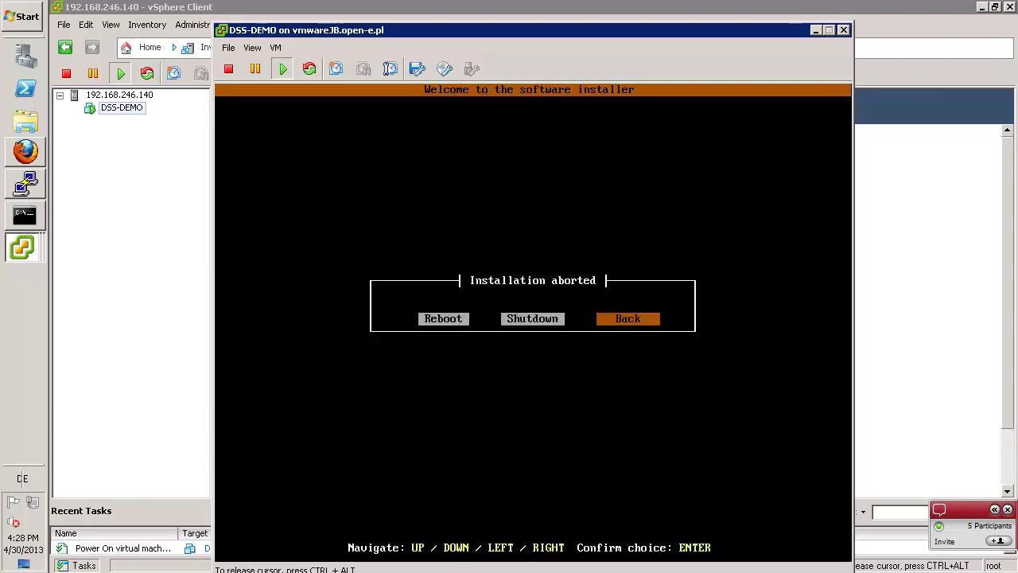
pyautogui.press('Left')
pyautogui.press('Return')
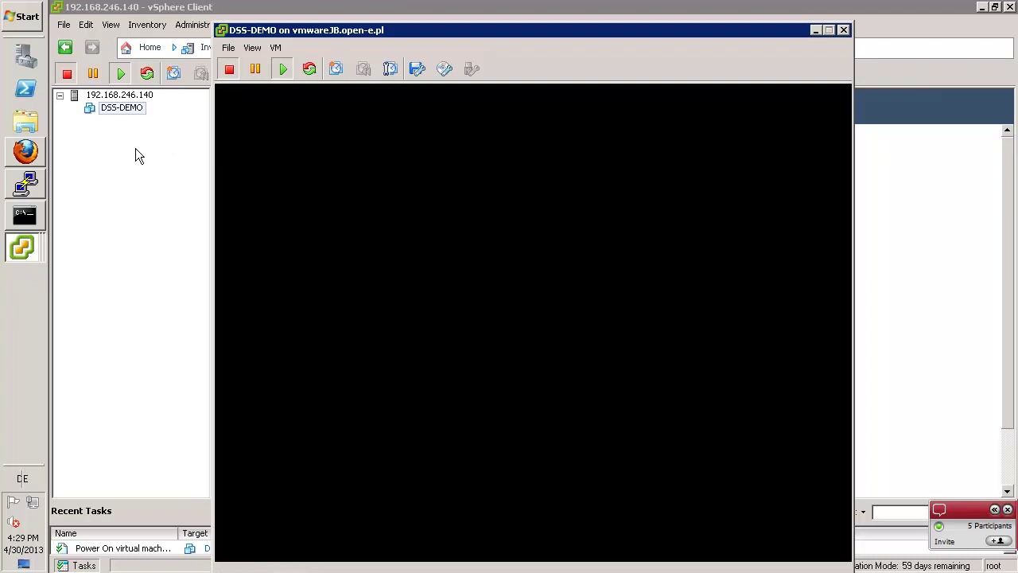
pyautogui.click(145, 111)
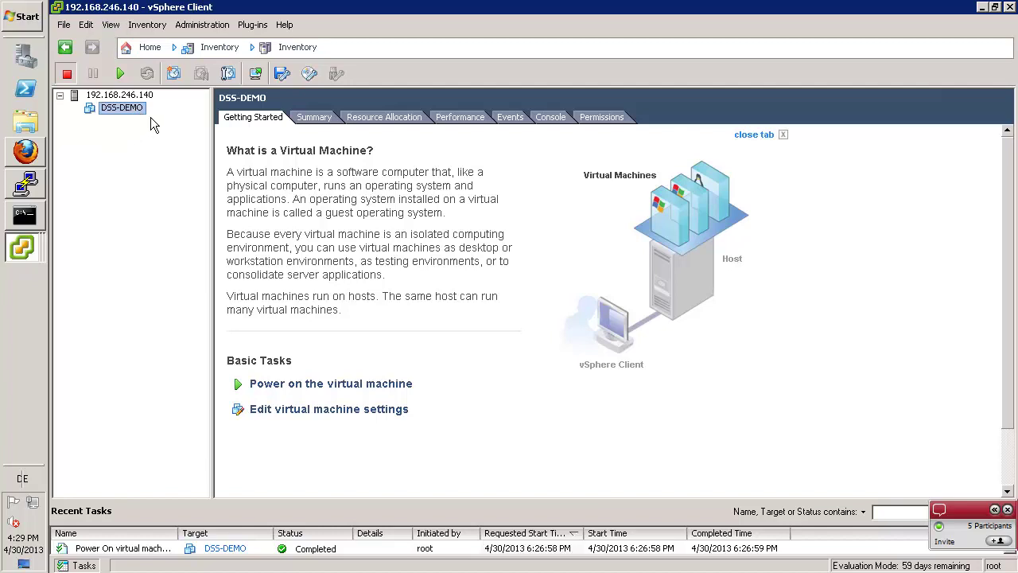
# Select host 192.168.246.140 to show its Storage configuration with datastore1 (88.25 GB, 45.23 GB free)
pyautogui.click(140, 96)
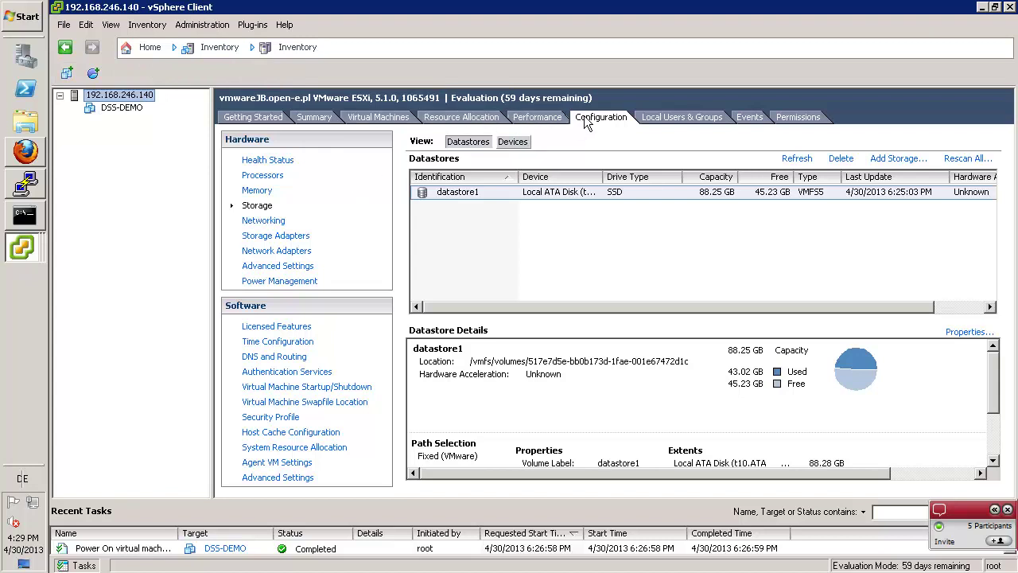
# List Storage Adapters and step from vmhba0 through vmhba32–34 to vmhba1 with its 19.62 TB LSI disk
pyautogui.click(265, 241)
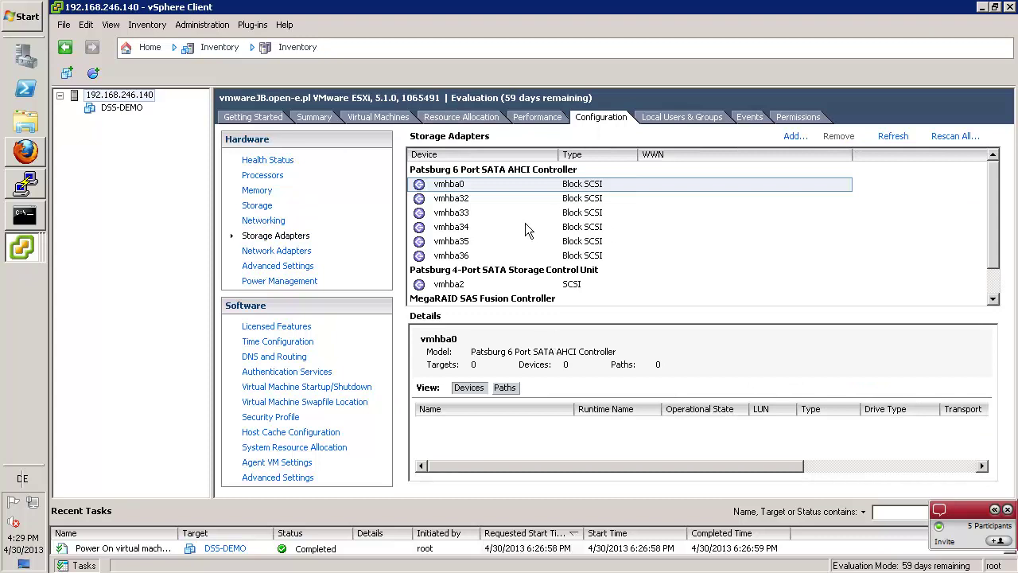
pyautogui.click(502, 184)
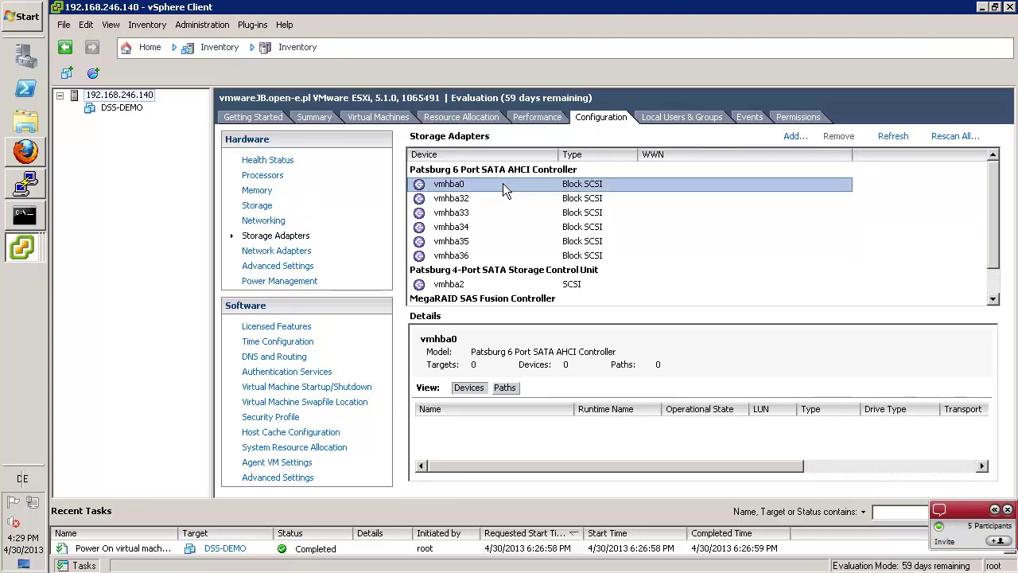
pyautogui.press('Down')
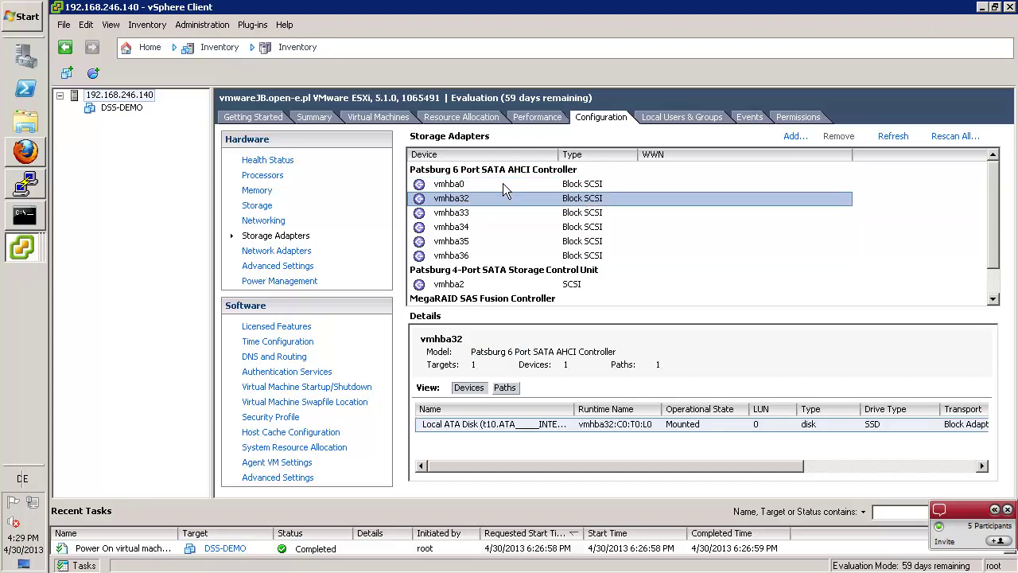
pyautogui.press('Down')
pyautogui.press('Down')
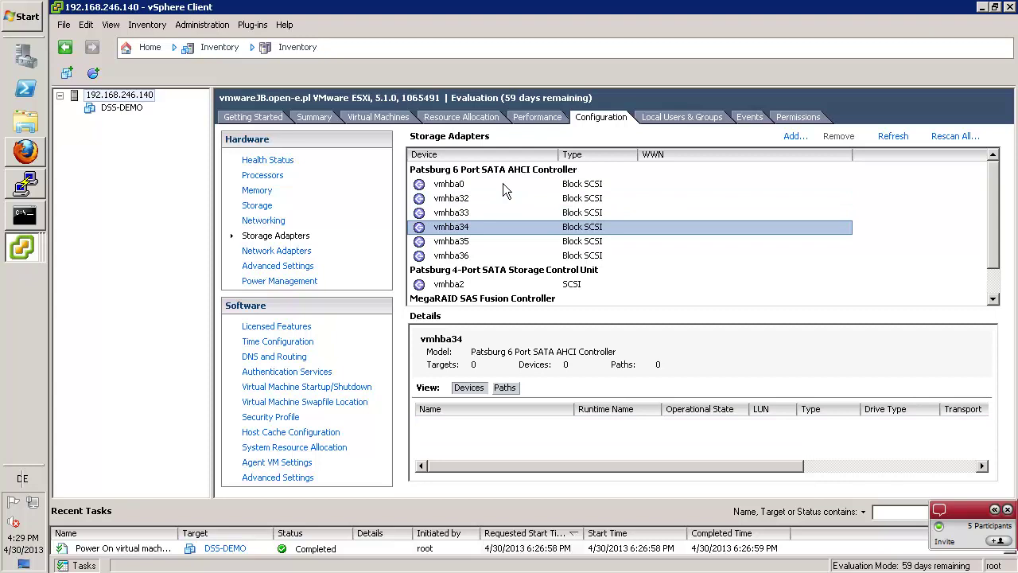
pyautogui.press('Down')
pyautogui.press('Down')
pyautogui.press('Down')
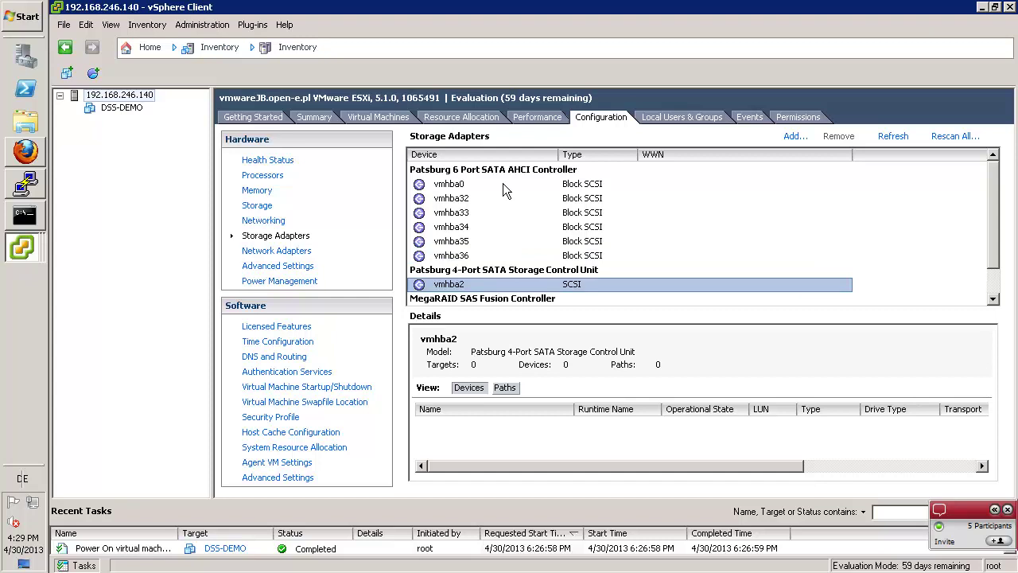
pyautogui.press('Down')
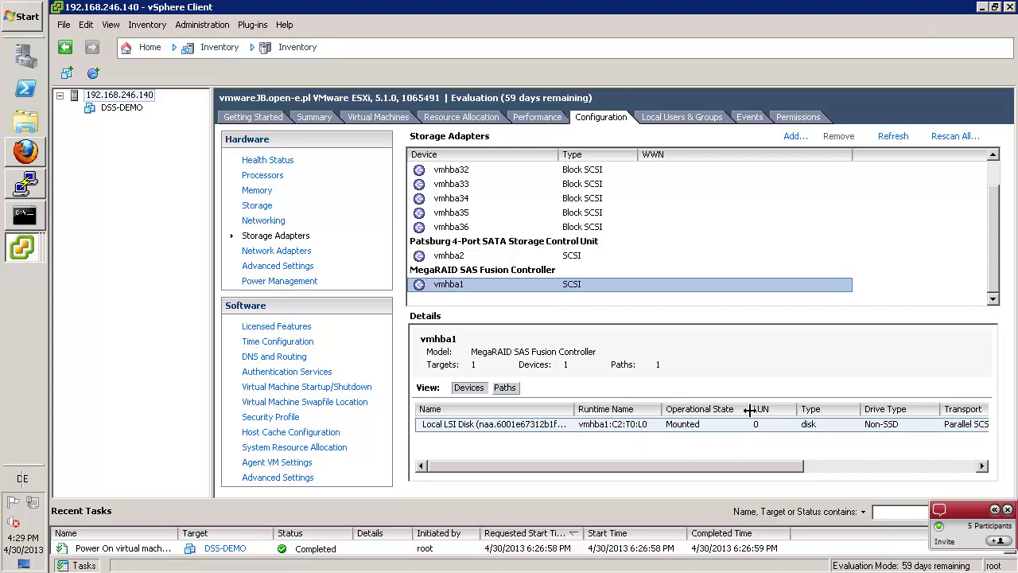
# Narrow the Operational State, Type and Transport columns of the device list
pyautogui.moveTo(733, 407); pyautogui.dragTo(733, 408)
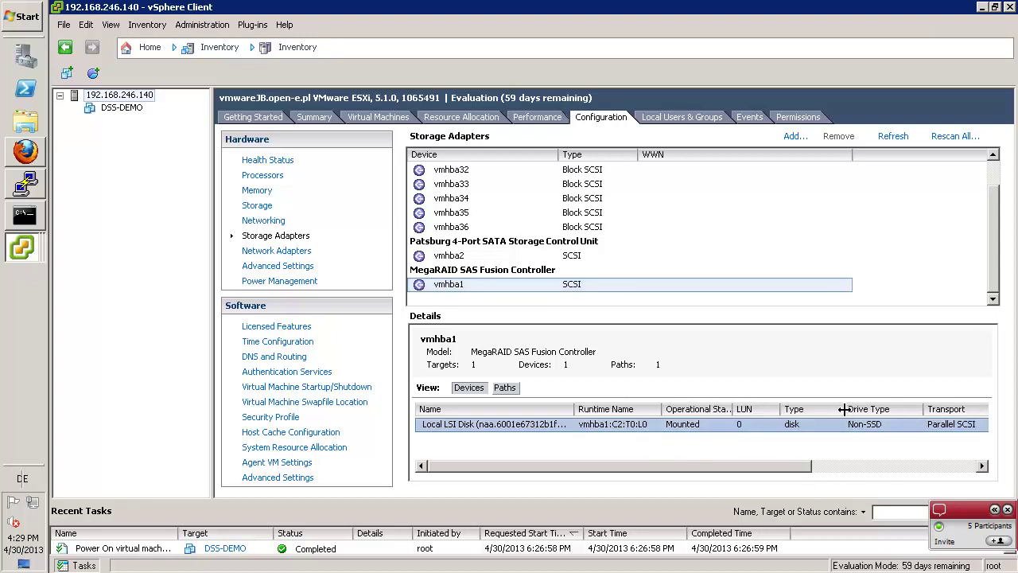
pyautogui.moveTo(846, 408); pyautogui.dragTo(819, 409)
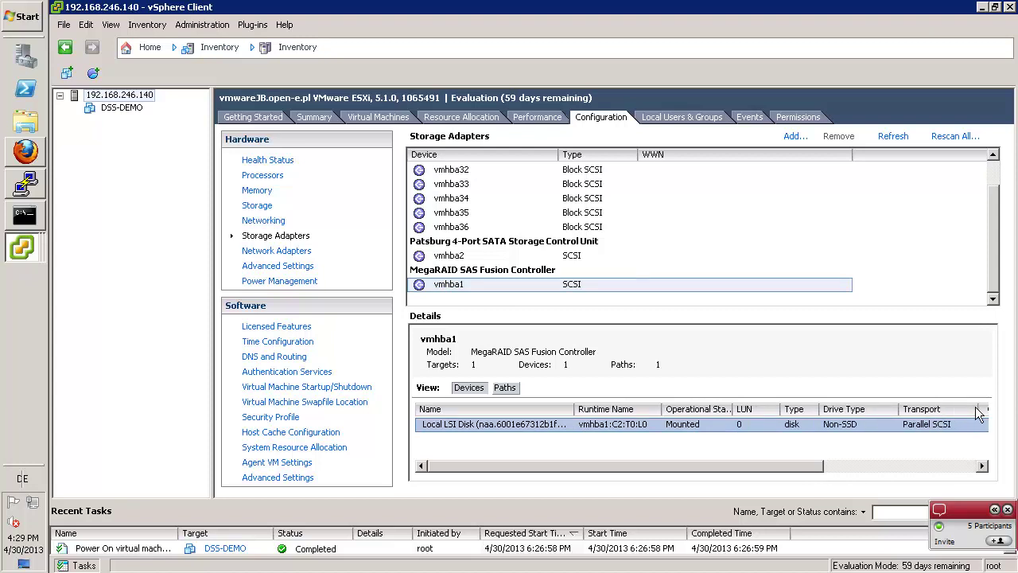
pyautogui.moveTo(978, 408); pyautogui.dragTo(872, 408)
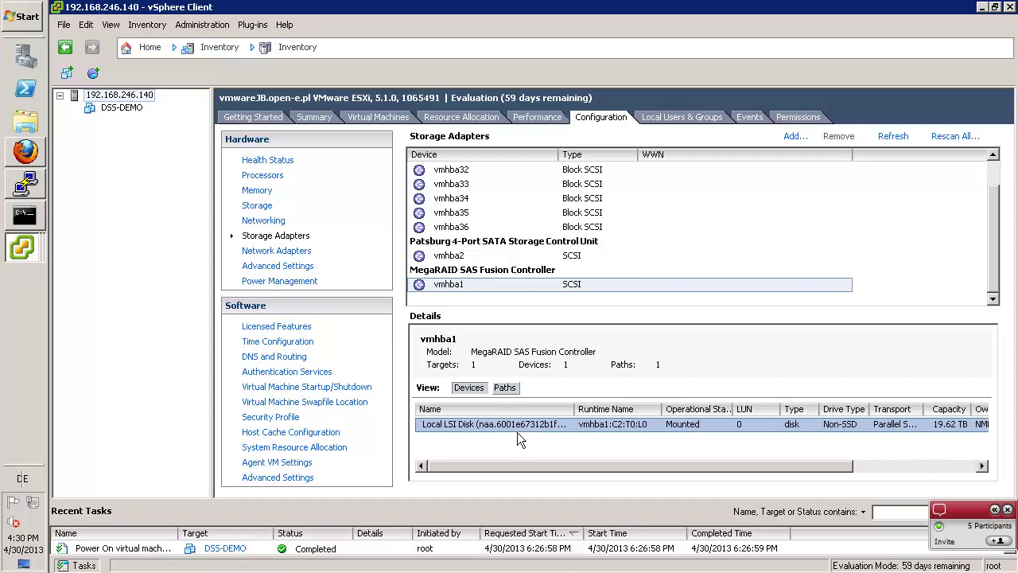
# In DirectPath I/O settings, mark the LSI MegaRAID 07:00.0 controller, confirm, then cancel so nothing is enabled
pyautogui.click(269, 268)
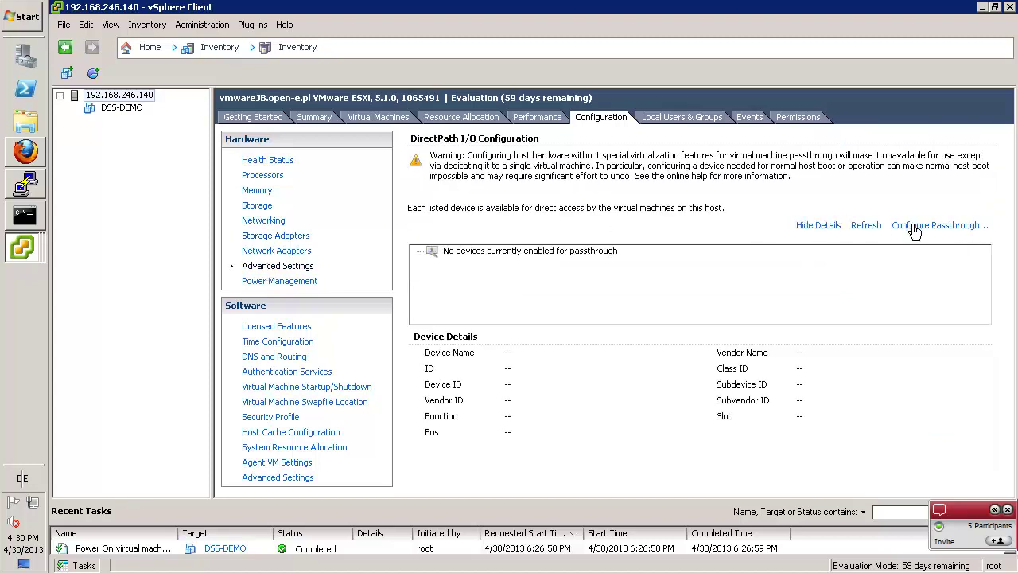
pyautogui.click(939, 226)
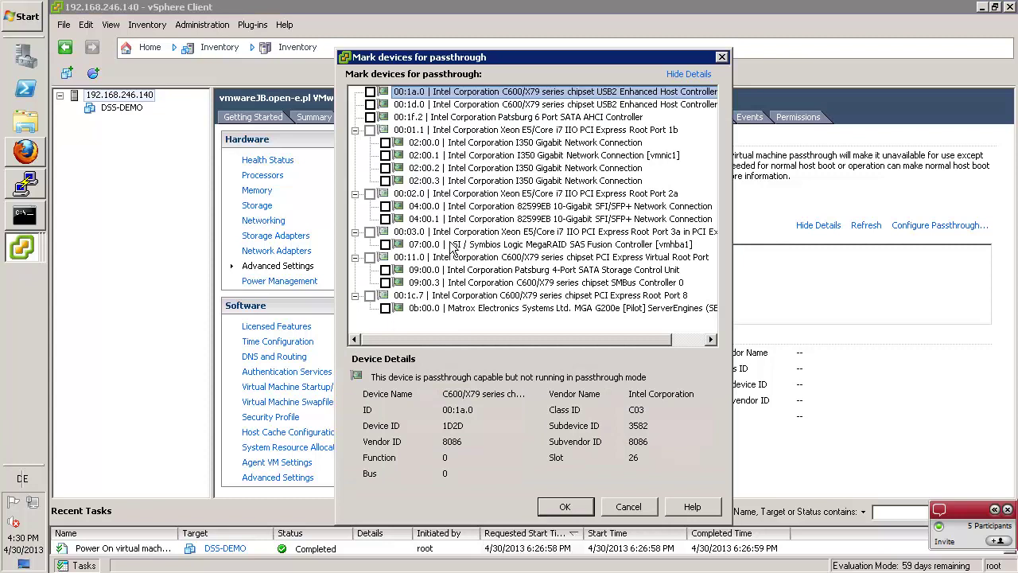
pyautogui.click(501, 245)
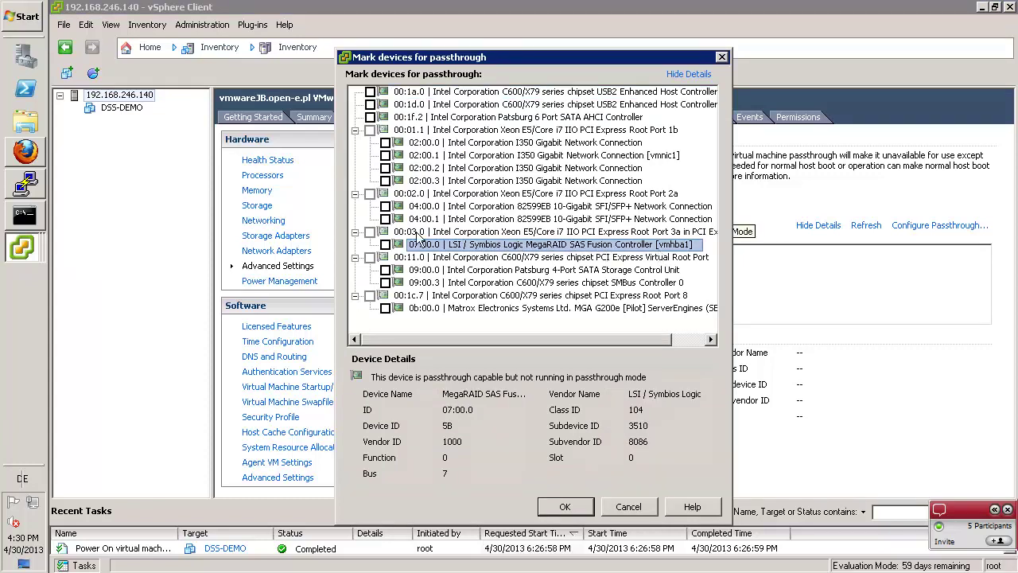
pyautogui.click(386, 245)
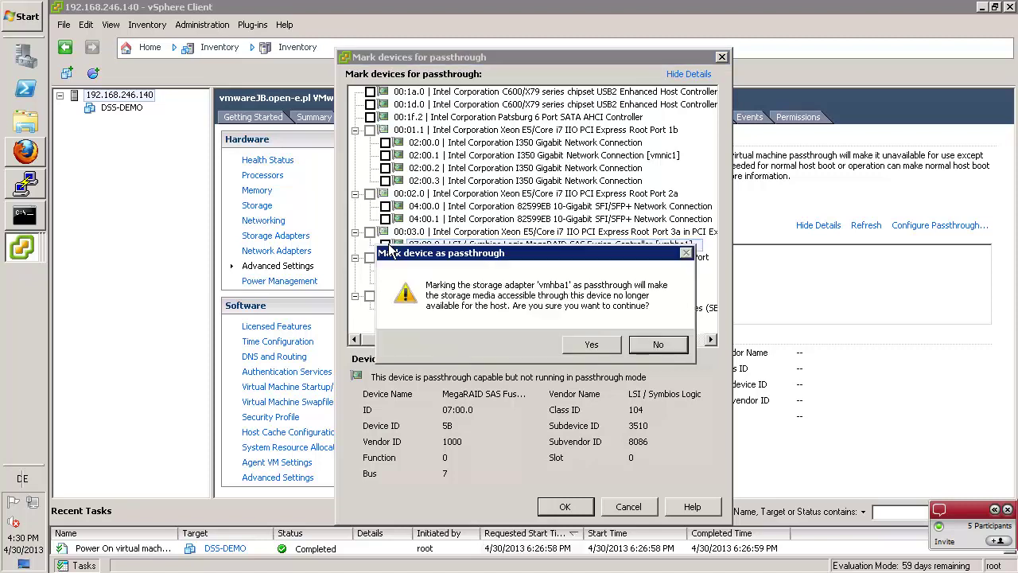
pyautogui.click(590, 344)
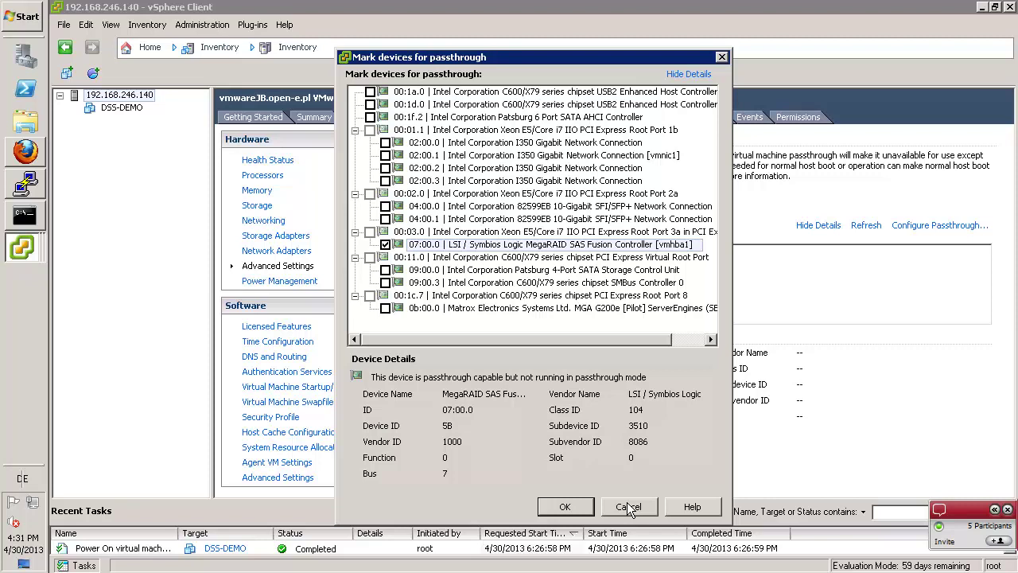
pyautogui.click(628, 507)
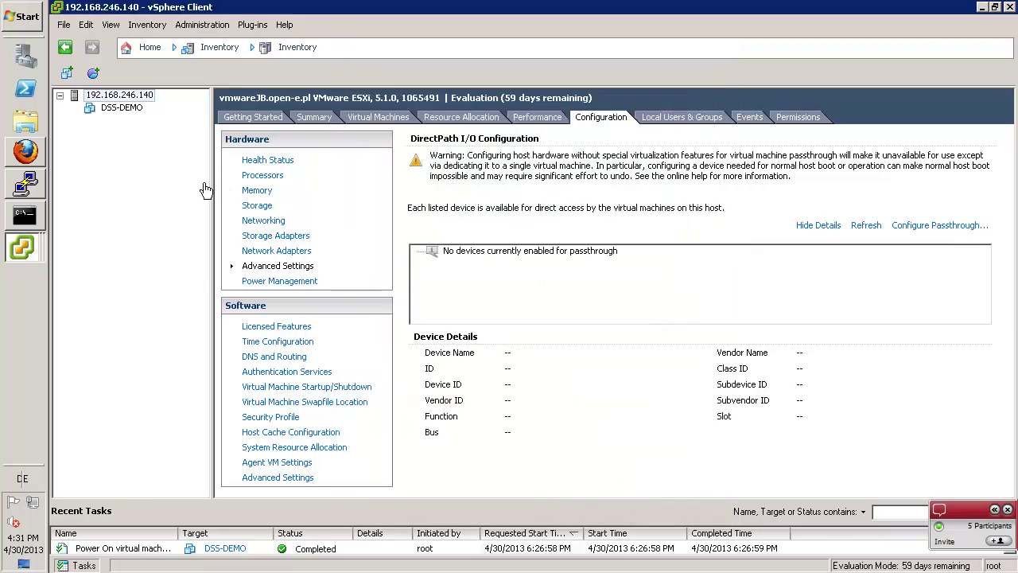
# Select the DSS-DEMO virtual machine and open its Edit Settings dialog
pyautogui.click(121, 109)
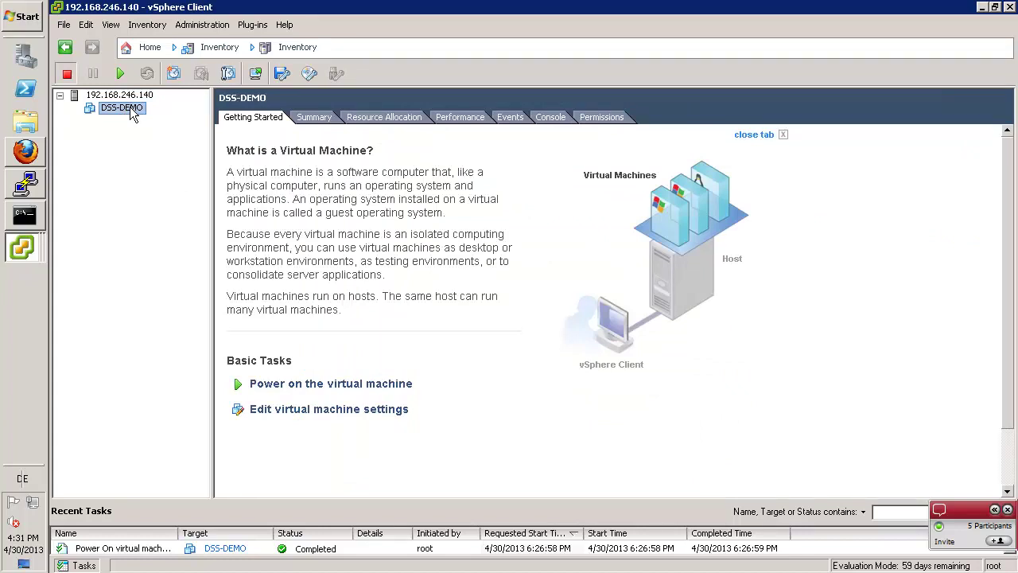
pyautogui.rightClick(132, 113)
pyautogui.click(169, 189)
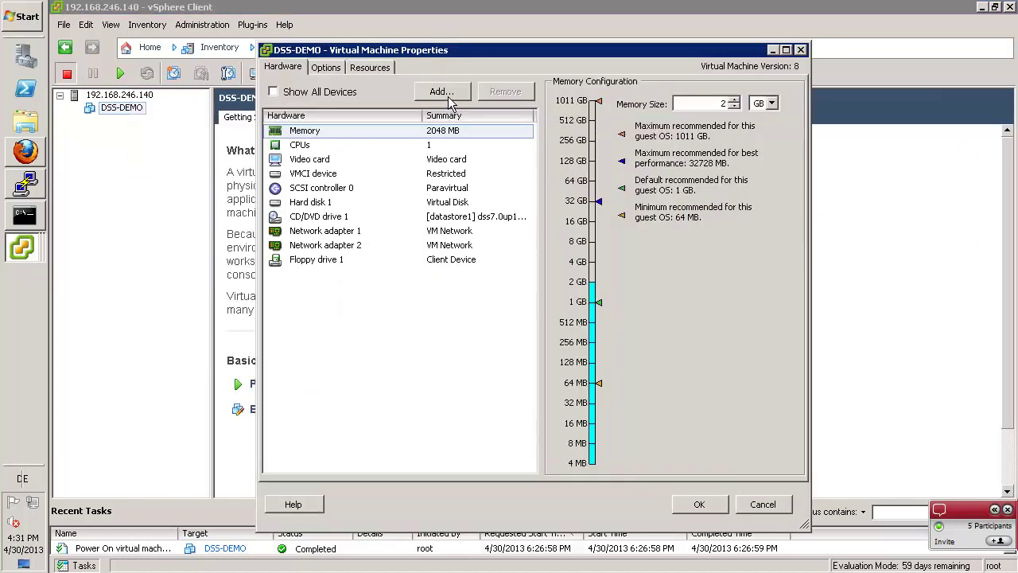
# Try adding a PCI Device, find none is reserved for passthrough, and cancel both dialogs
pyautogui.click(448, 96)
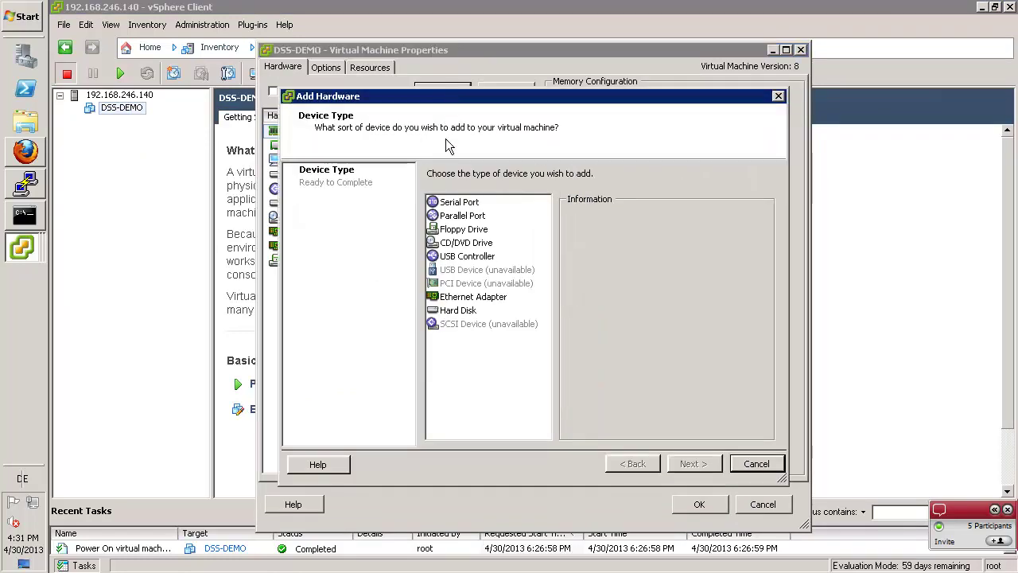
pyautogui.click(477, 284)
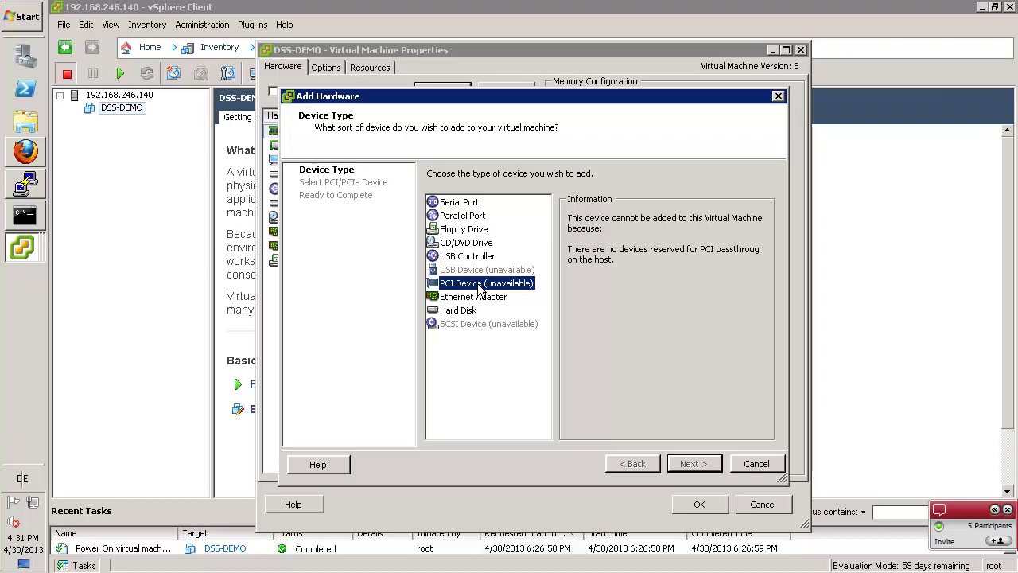
pyautogui.click(771, 506)
pyautogui.click(768, 464)
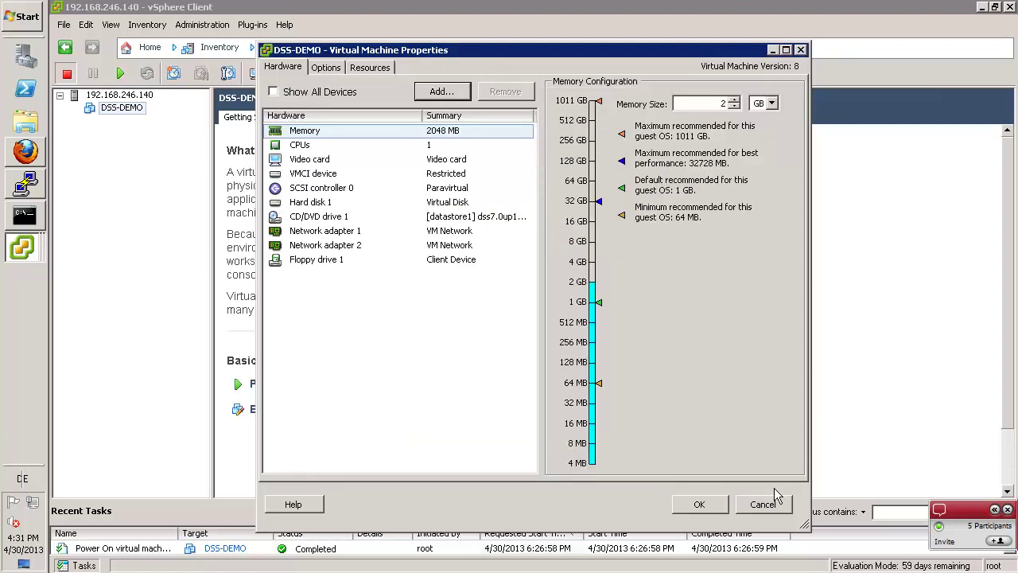
pyautogui.click(773, 507)
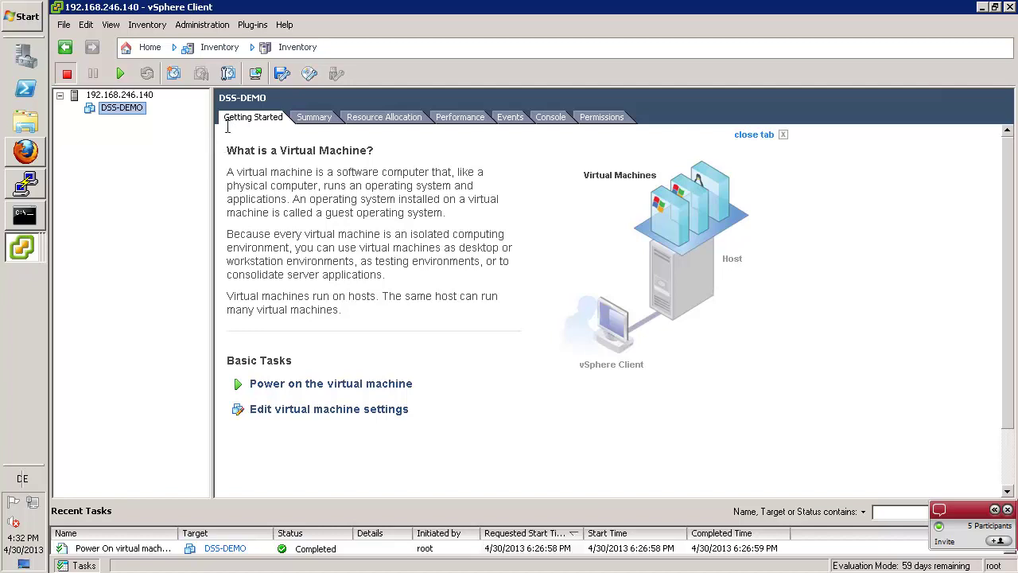
# Reselect the host's Storage Adapters showing MegaRAID vmhba1, then bring the PuTTY session forward
pyautogui.click(124, 97)
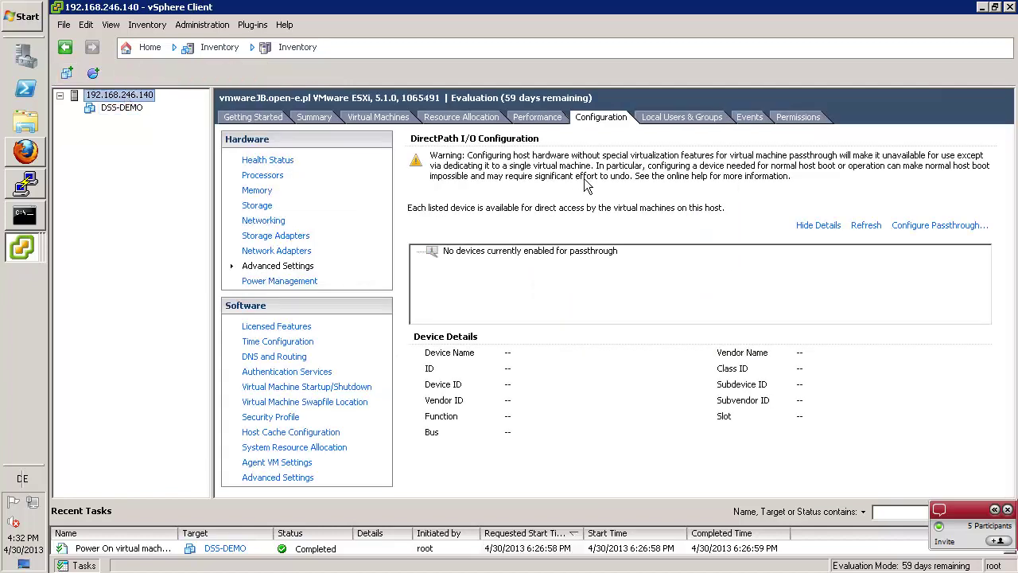
pyautogui.click(489, 253)
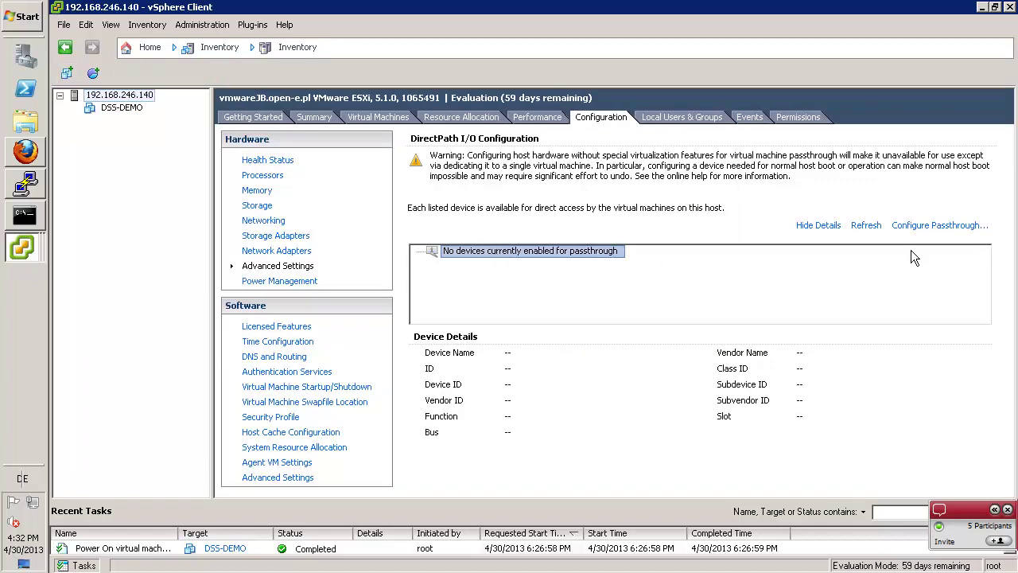
pyautogui.click(269, 239)
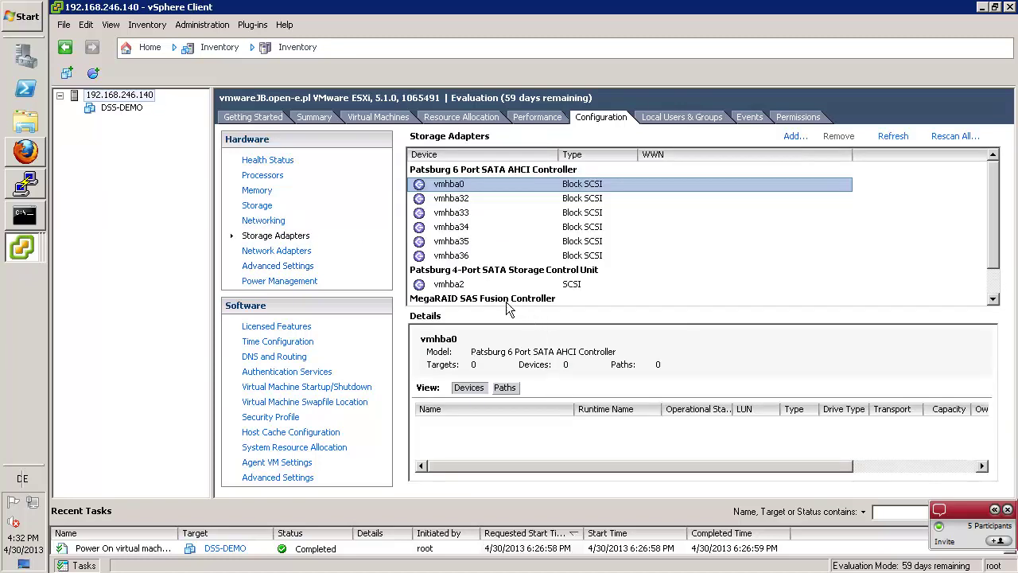
pyautogui.scroll(-1, 525, 278)
pyautogui.click(513, 295)
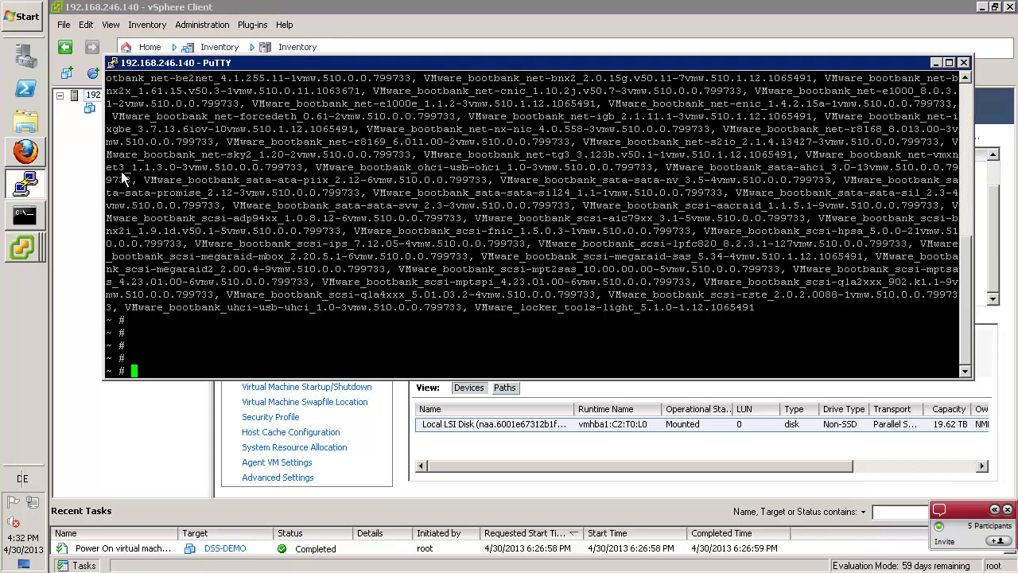
pyautogui.click(25, 185)
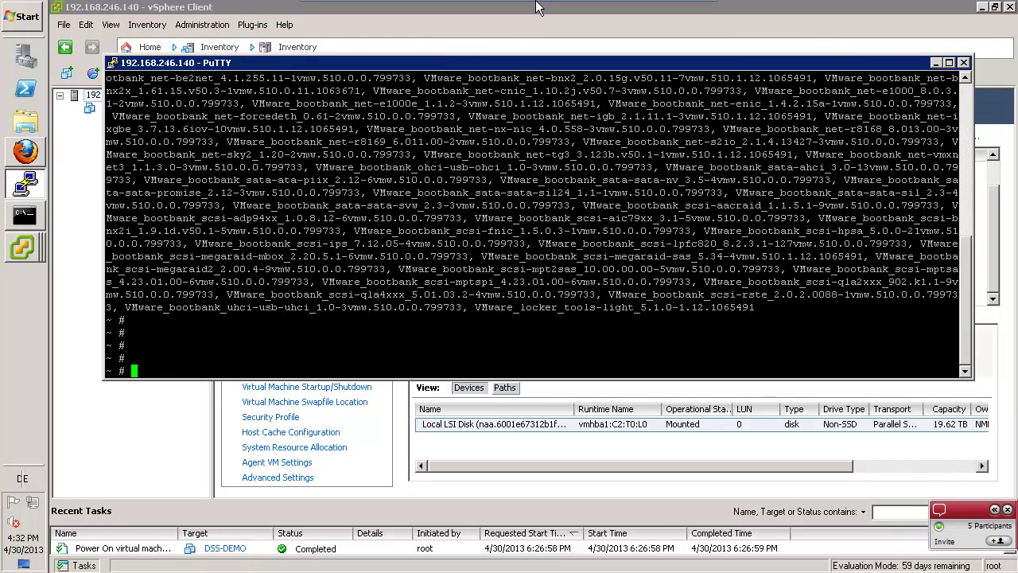
# On slide 4, select both lines of the vmkfstools -z RAW.vmdk pvscsi command for copying
pyautogui.click(662, 14)
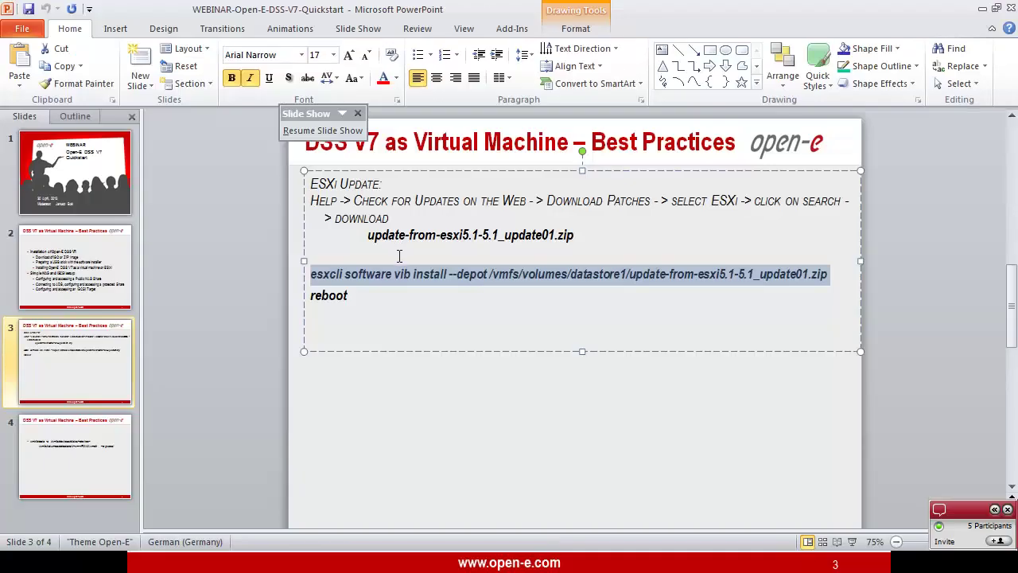
pyautogui.click(373, 449)
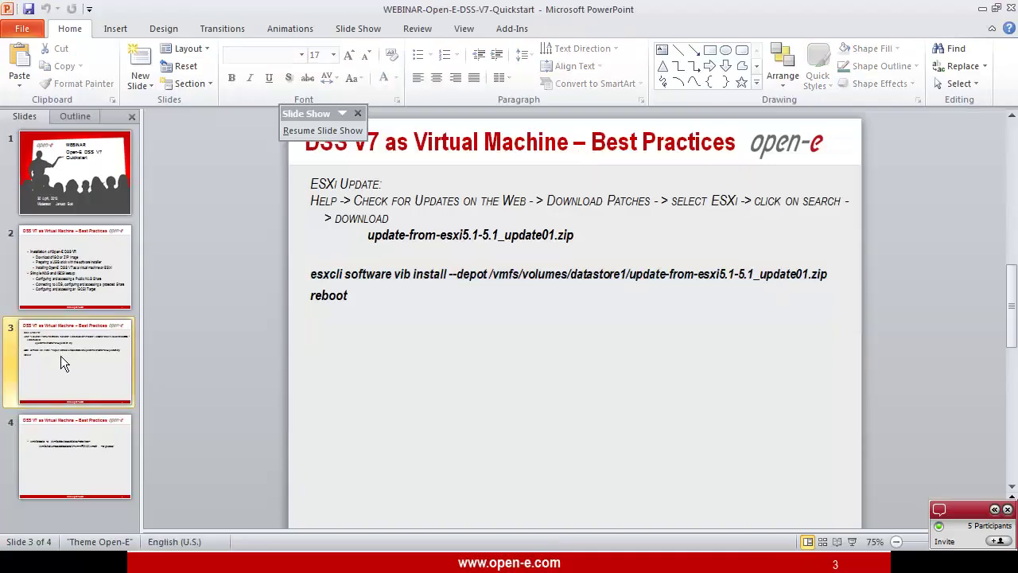
pyautogui.click(37, 447)
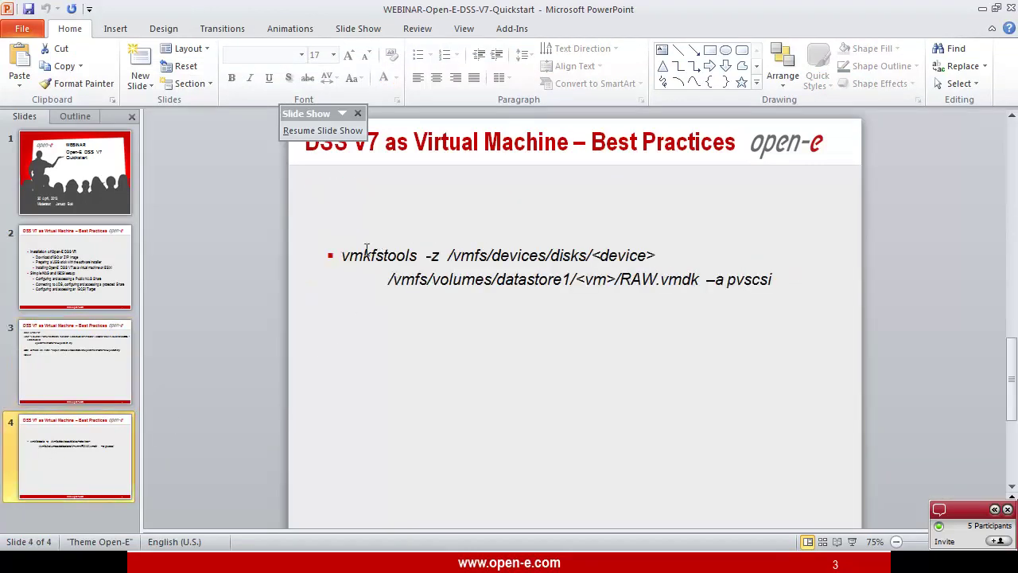
pyautogui.click(448, 241)
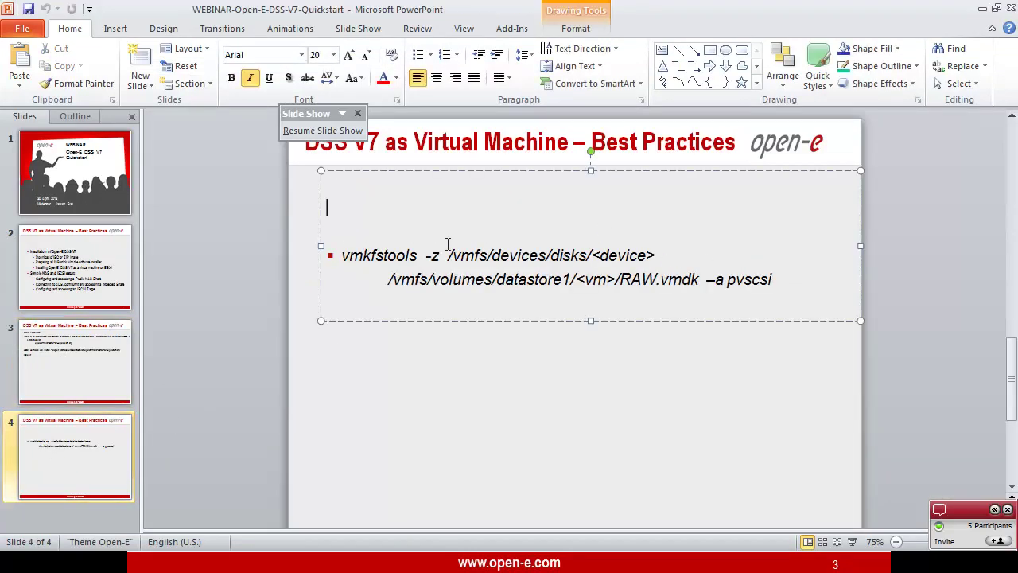
pyautogui.moveTo(342, 254)
pyautogui.mouseDown()
pyautogui.moveTo(653, 253)
pyautogui.moveTo(779, 280)
pyautogui.mouseUp()
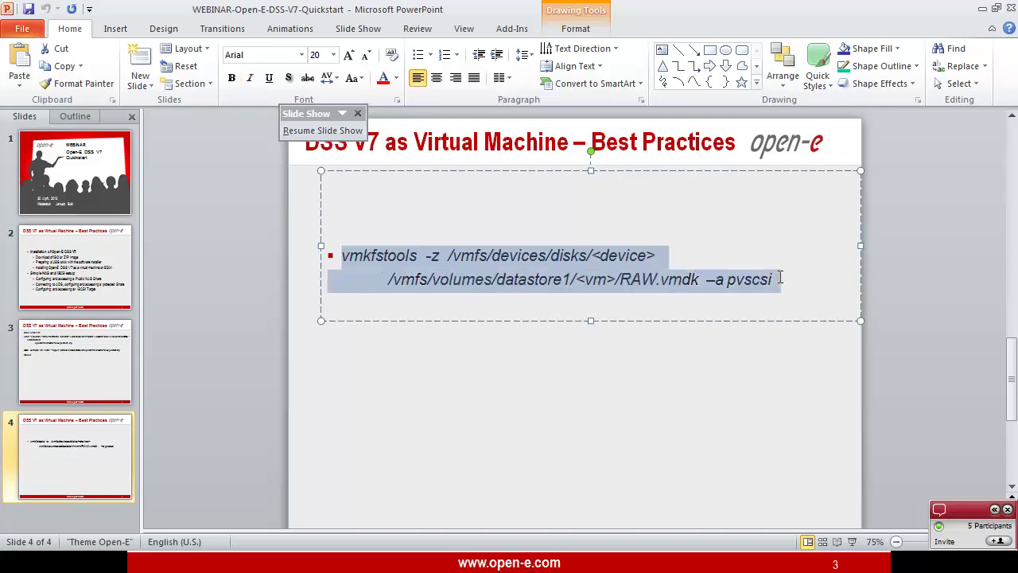
pyautogui.rightClick(751, 290)
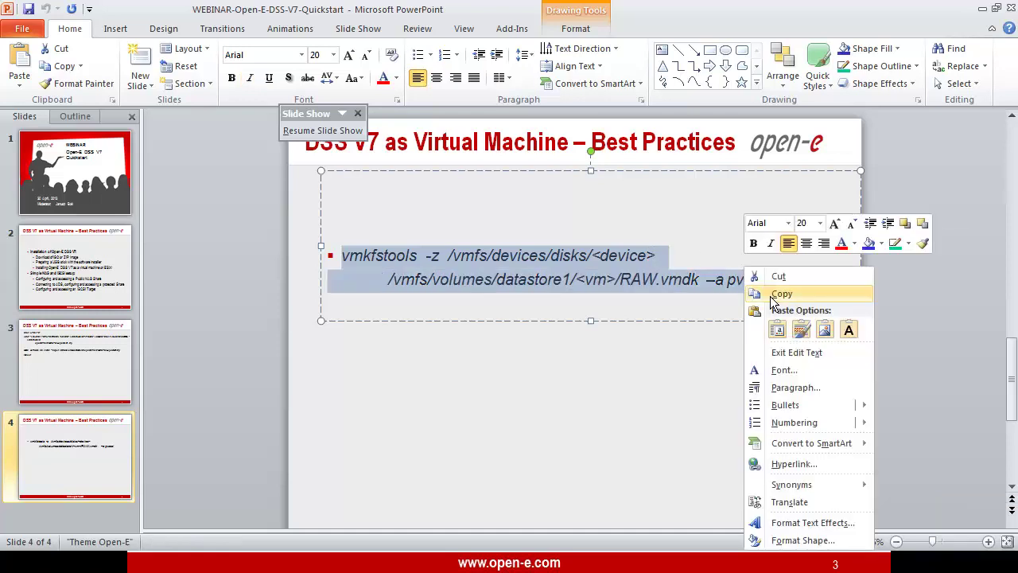
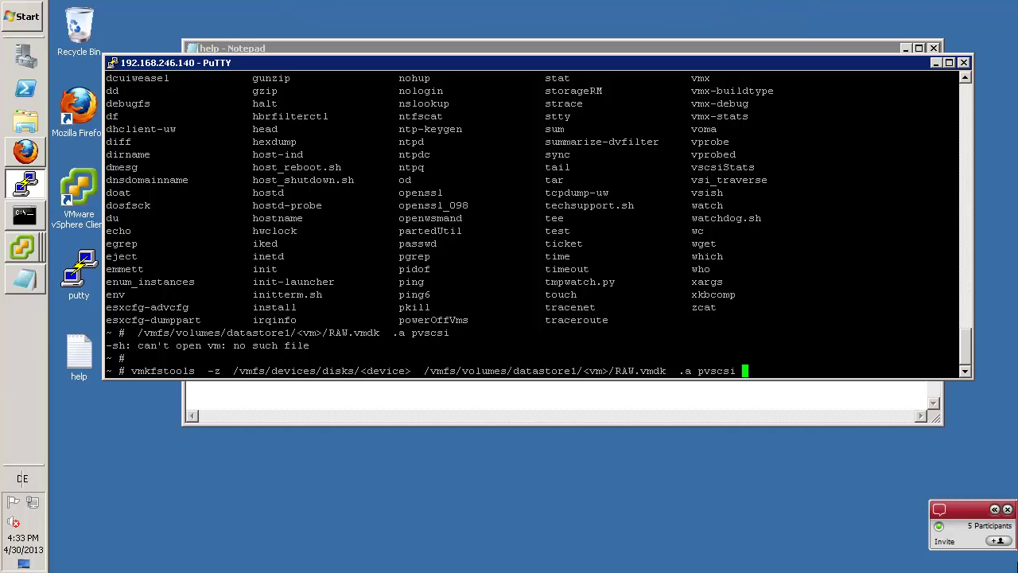
# Strip the pasted command back and run vmkfstools alone to print its usage help
pyautogui.press('BackSpace')
pyautogui.press('BackSpace')
pyautogui.press('BackSpace')
pyautogui.press('BackSpace')
pyautogui.press('BackSpace')
pyautogui.press('BackSpace')
pyautogui.press('BackSpace')
pyautogui.press('BackSpace')
pyautogui.press('BackSpace')
pyautogui.press('BackSpace')
pyautogui.press('BackSpace')
pyautogui.press('BackSpace')
pyautogui.press('BackSpace')
pyautogui.press('BackSpace')
pyautogui.press('BackSpace')
pyautogui.press('BackSpace')
pyautogui.press('BackSpace')
pyautogui.press('BackSpace')
pyautogui.press('BackSpace')
pyautogui.press('BackSpace')
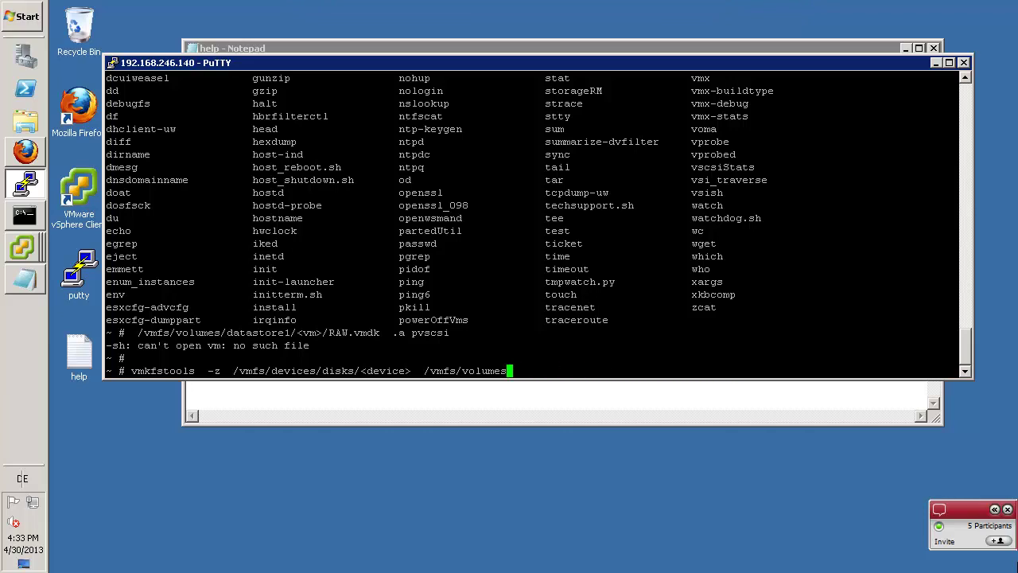
pyautogui.press('BackSpace')
pyautogui.press('BackSpace')
pyautogui.press('BackSpace')
pyautogui.press('BackSpace')
pyautogui.press('BackSpace')
pyautogui.press('BackSpace')
pyautogui.press('BackSpace')
pyautogui.press('BackSpace')
pyautogui.press('BackSpace')
pyautogui.press('BackSpace')
pyautogui.press('BackSpace')
pyautogui.press('BackSpace')
pyautogui.press('BackSpace')
pyautogui.press('BackSpace')
pyautogui.press('BackSpace')
pyautogui.press('BackSpace')
pyautogui.press('BackSpace')
pyautogui.press('BackSpace')
pyautogui.press('BackSpace')
pyautogui.press('BackSpace')
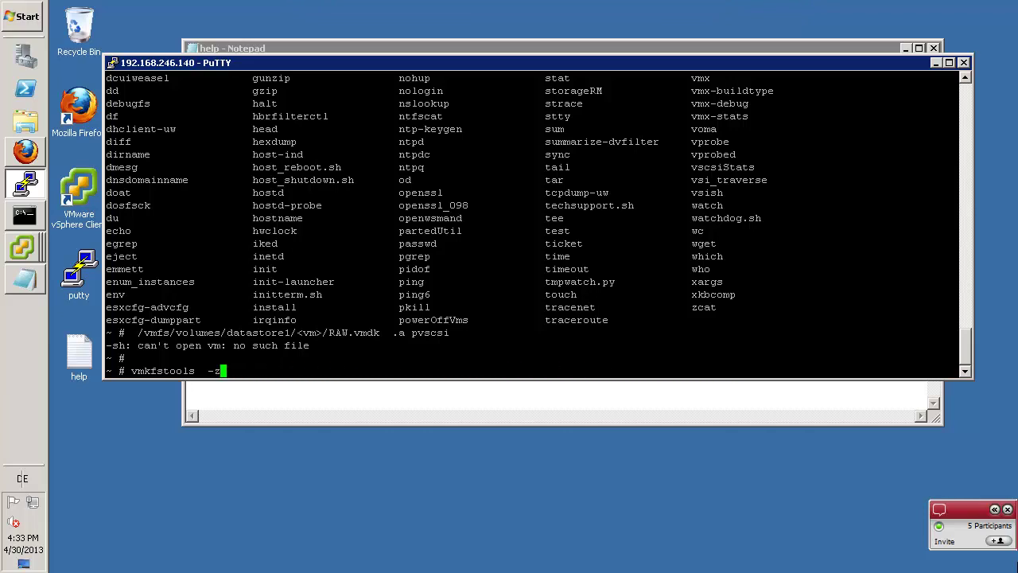
pyautogui.press('BackSpace')
pyautogui.press('BackSpace')
pyautogui.press('BackSpace')
pyautogui.press('Return')
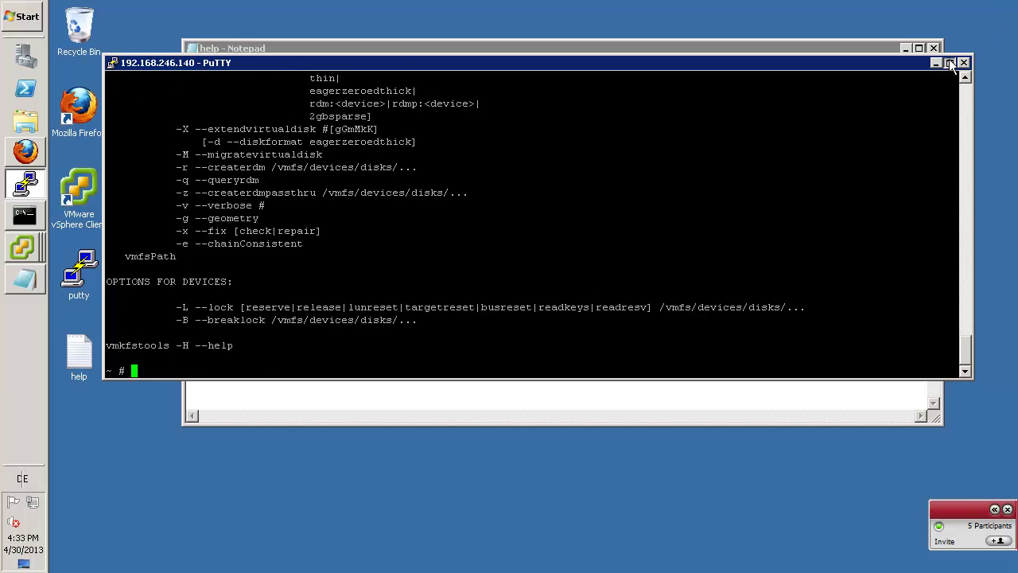
# Maximize PuTTY and highlight the -z raw passthrough and -a pvscsi adapter options
pyautogui.click(950, 64)
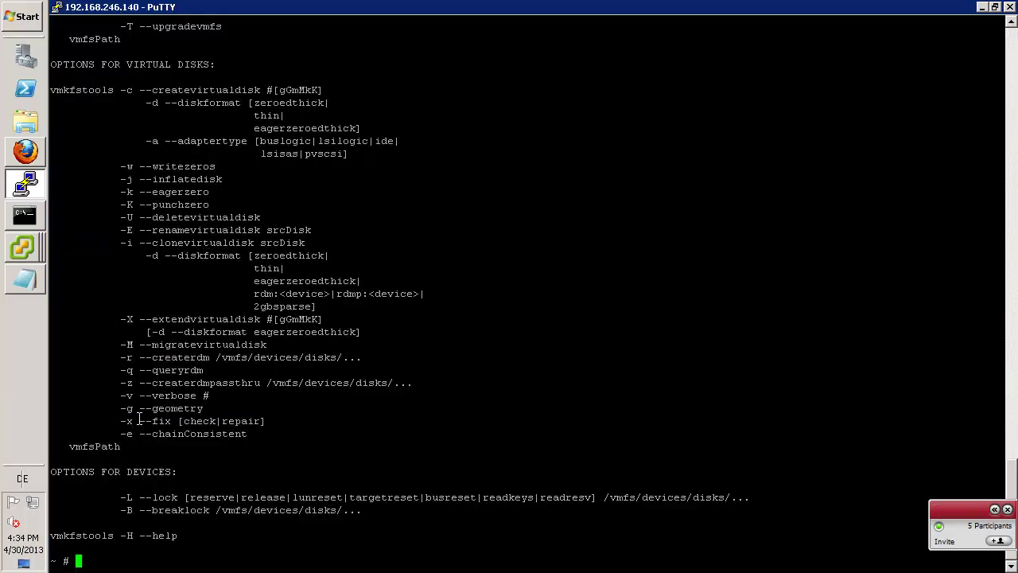
pyautogui.moveTo(118, 384); pyautogui.dragTo(400, 386)
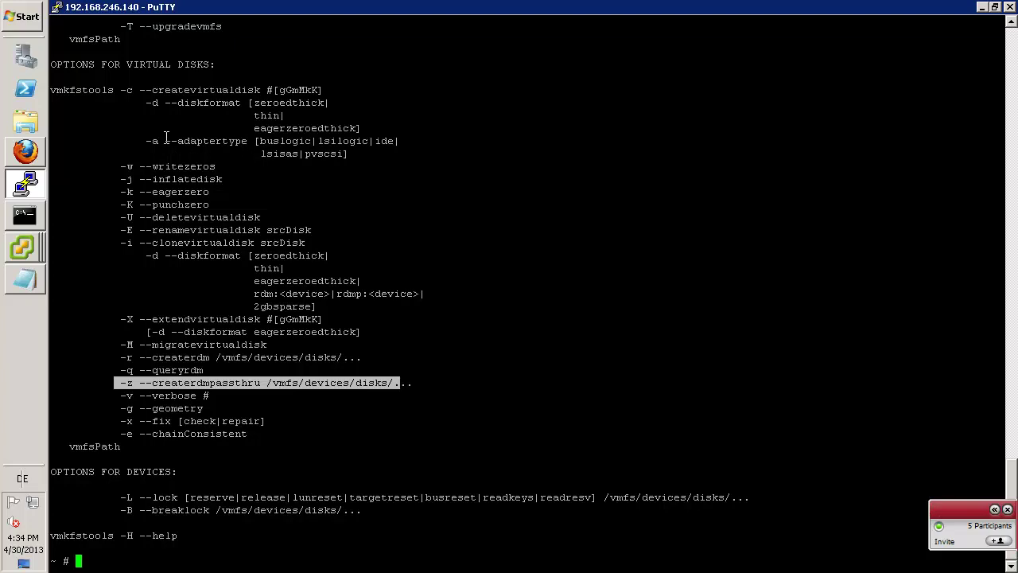
pyautogui.moveTo(141, 141); pyautogui.dragTo(364, 157)
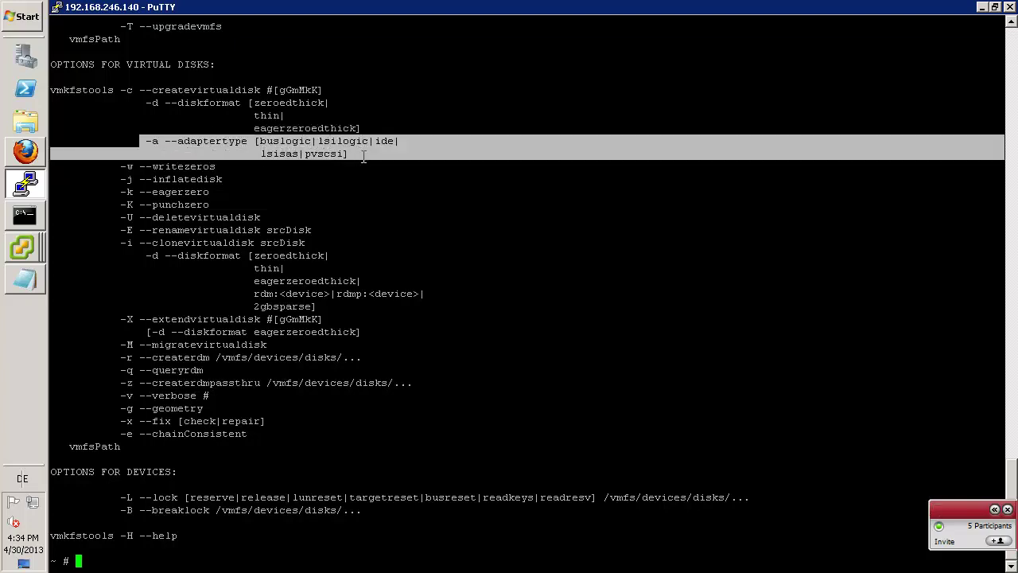
pyautogui.click(308, 155)
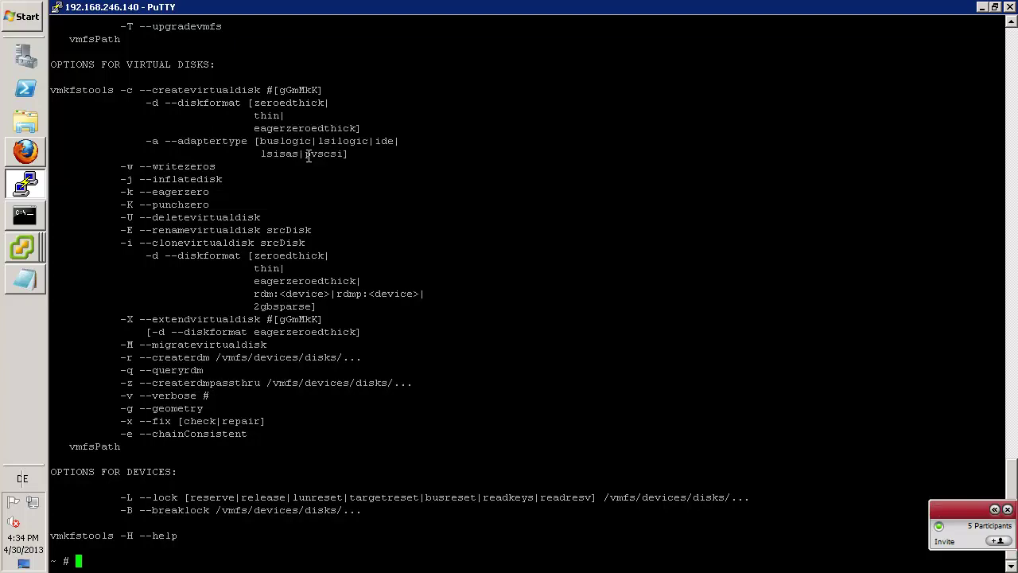
pyautogui.doubleClick(308, 155)
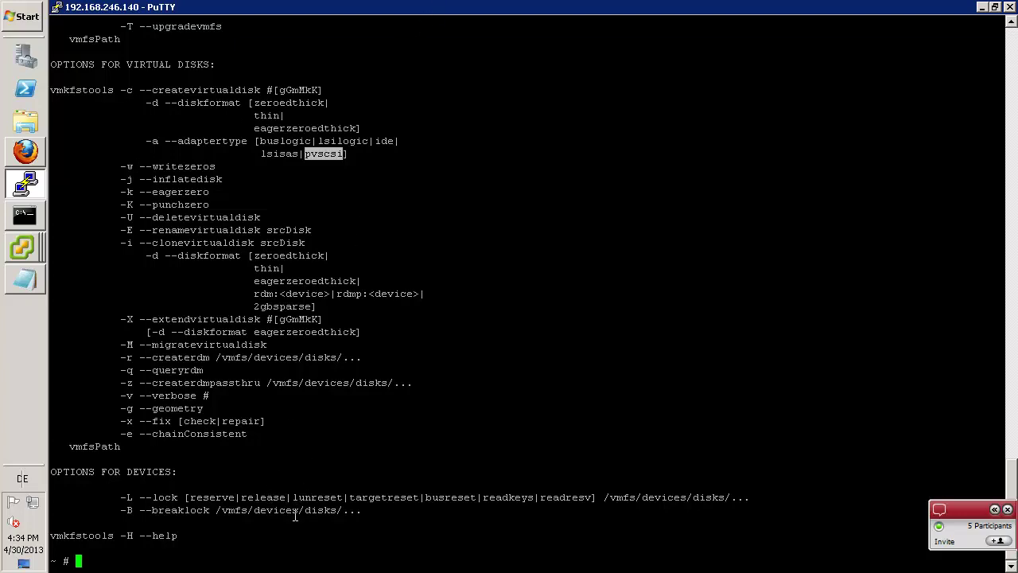
pyautogui.rightClick(306, 561)
pyautogui.rightClick(306, 561)
pyautogui.press('BackSpace')
pyautogui.press('BackSpace')
pyautogui.press('BackSpace')
pyautogui.press('BackSpace')
pyautogui.press('BackSpace')
pyautogui.press('BackSpace')
pyautogui.press('BackSpace')
pyautogui.press('BackSpace')
pyautogui.press('BackSpace')
pyautogui.press('BackSpace')
pyautogui.press('BackSpace')
pyautogui.press('BackSpace')
# Copy the prepared vmkfstools -z RDM command from Notepad and paste it at the PuTTY prompt
pyautogui.hotkey('alt', 'Tab')
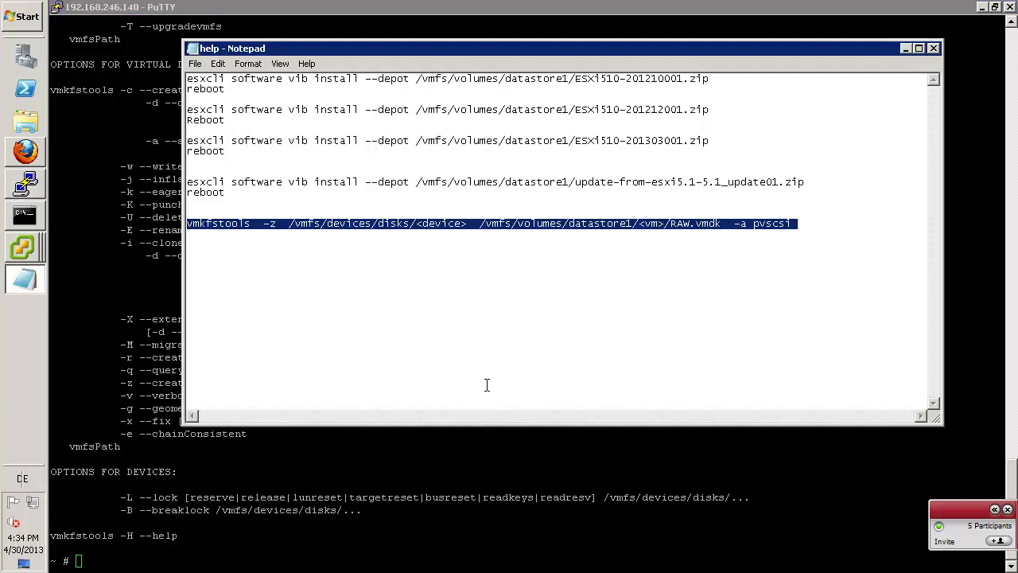
pyautogui.rightClick(421, 229)
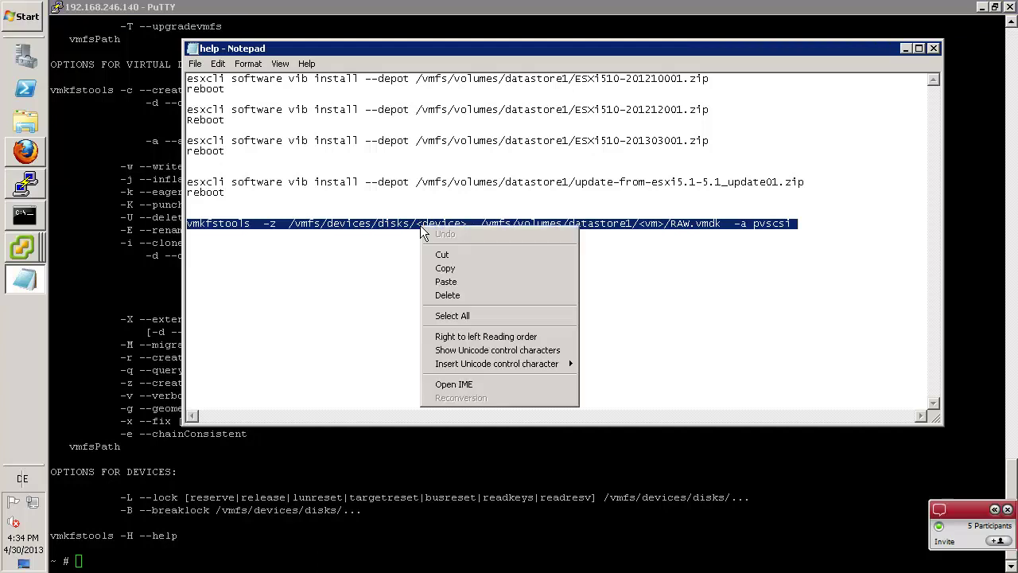
pyautogui.click(444, 268)
pyautogui.click(216, 561)
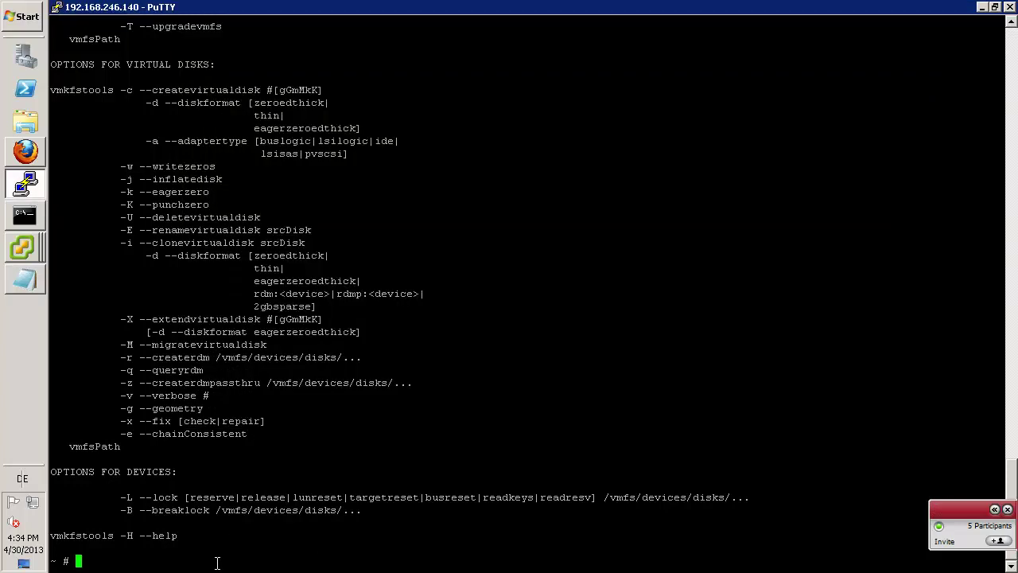
pyautogui.rightClick(220, 560)
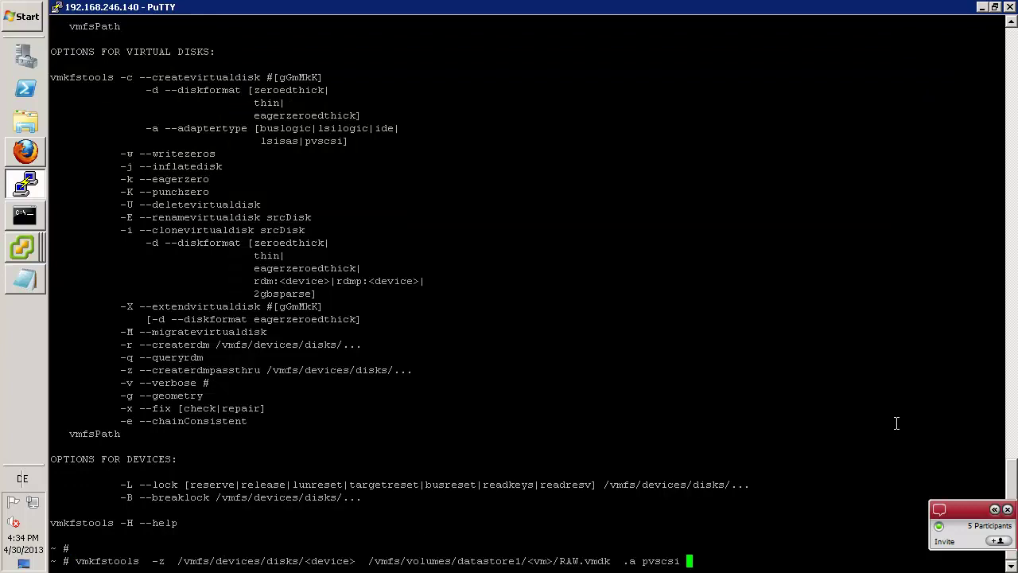
# Fix the adapter option from .a to -a in the vmkfstools command
pyautogui.press('Left')
pyautogui.press('Left')
pyautogui.press('Left')
pyautogui.press('Left')
pyautogui.press('Left')
pyautogui.press('Left')
pyautogui.press('Left')
pyautogui.press('Left')
pyautogui.press('Left')
pyautogui.press('BackSpace')
pyautogui.write('-')
pyautogui.press('Right')
pyautogui.press('Left')
pyautogui.press('Left')
pyautogui.press('Left')
pyautogui.press('Left')
pyautogui.press('Left')
pyautogui.press('Left')
pyautogui.press('Left')
pyautogui.press('Left')
pyautogui.press('Left')
pyautogui.press('Left')
pyautogui.press('Left')
pyautogui.press('Left')
pyautogui.press('Left')
pyautogui.press('Left')
pyautogui.press('Left')
pyautogui.press('Left')
pyautogui.press('Left')
pyautogui.press('Left')
pyautogui.press('Left')
pyautogui.press('Left')
# Replace <device> with /vmfs/devices/disks/, listing its disks and checking them against vSphere Client
pyautogui.press('Right')
pyautogui.press('BackSpace')
pyautogui.press('BackSpace')
pyautogui.press('BackSpace')
pyautogui.press('BackSpace')
pyautogui.press('BackSpace')
pyautogui.press('BackSpace')
pyautogui.press('BackSpace')
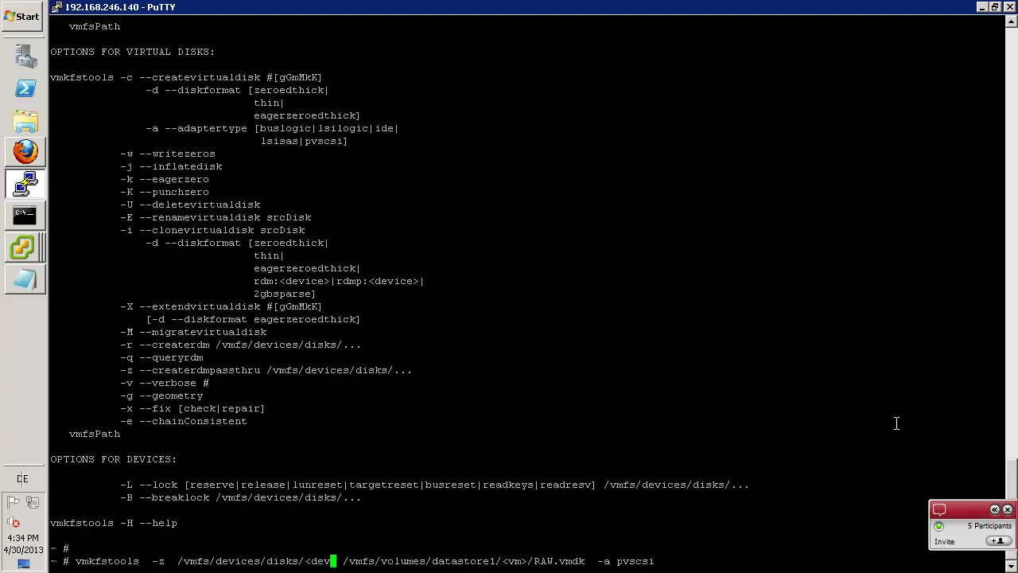
pyautogui.press('BackSpace')
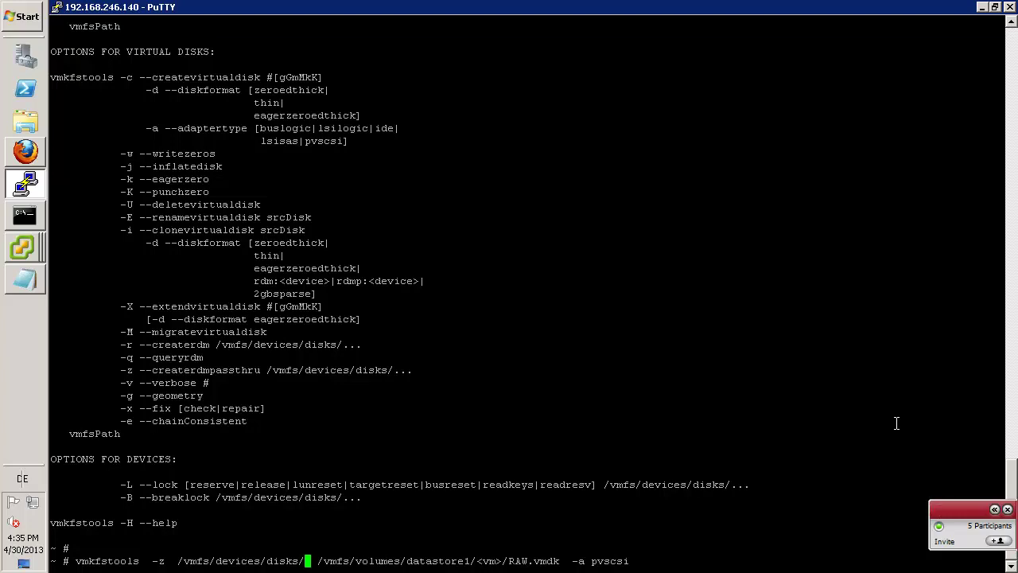
pyautogui.press('BackSpace')
pyautogui.press('BackSpace')
pyautogui.press('BackSpace')
pyautogui.press('BackSpace')
pyautogui.press('BackSpace')
pyautogui.press('BackSpace')
pyautogui.press('BackSpace')
pyautogui.press('BackSpace')
pyautogui.press('BackSpace')
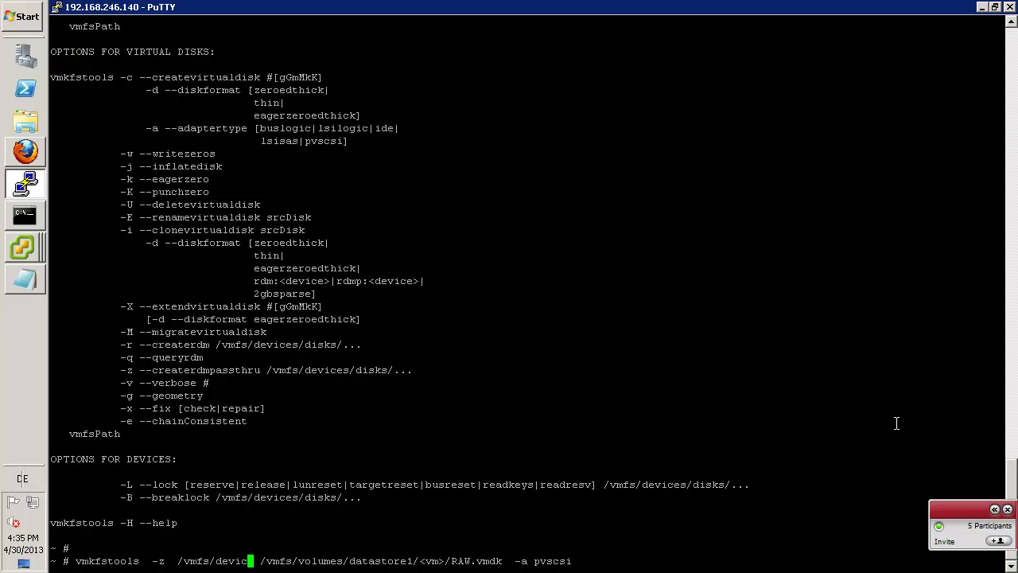
pyautogui.press('BackSpace')
pyautogui.press('BackSpace')
pyautogui.press('BackSpace')
pyautogui.press('BackSpace')
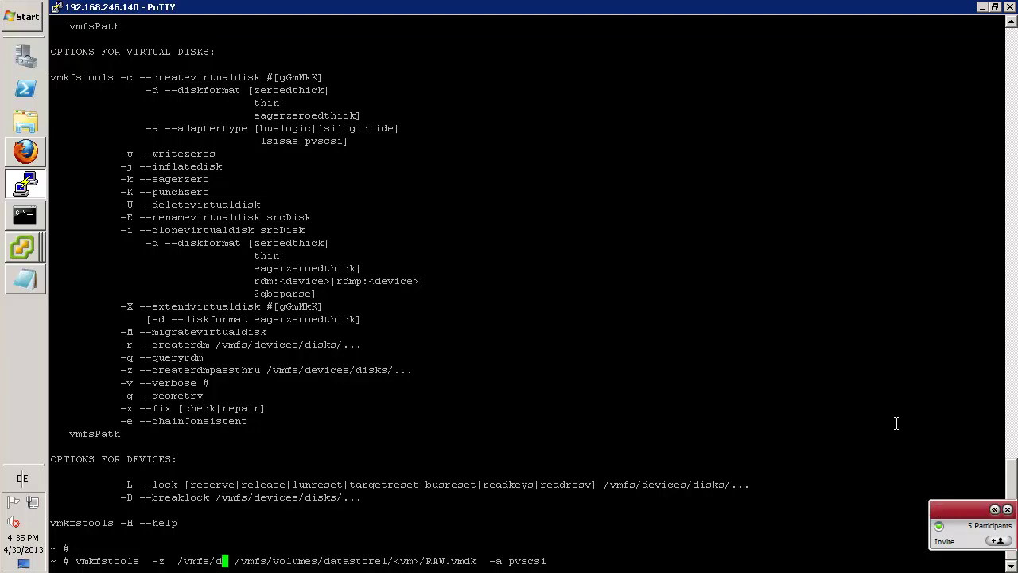
pyautogui.press('Tab')
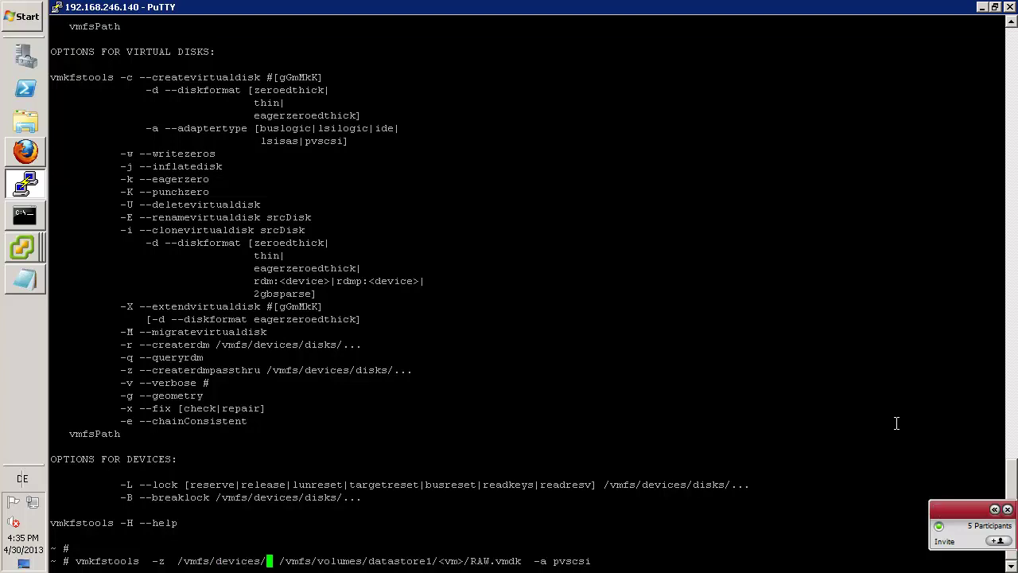
pyautogui.write('d')
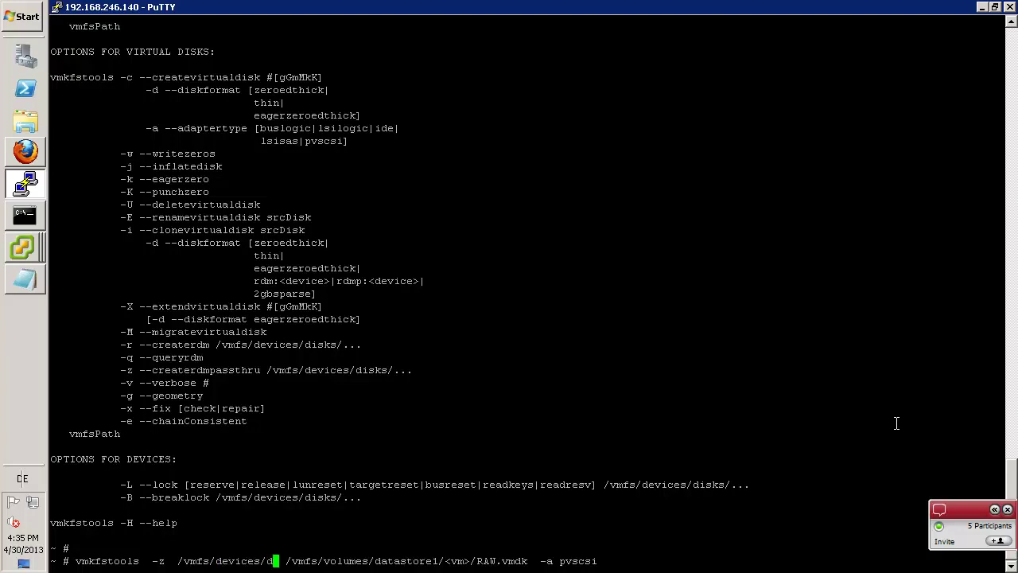
pyautogui.press('Tab')
pyautogui.press('Tab')
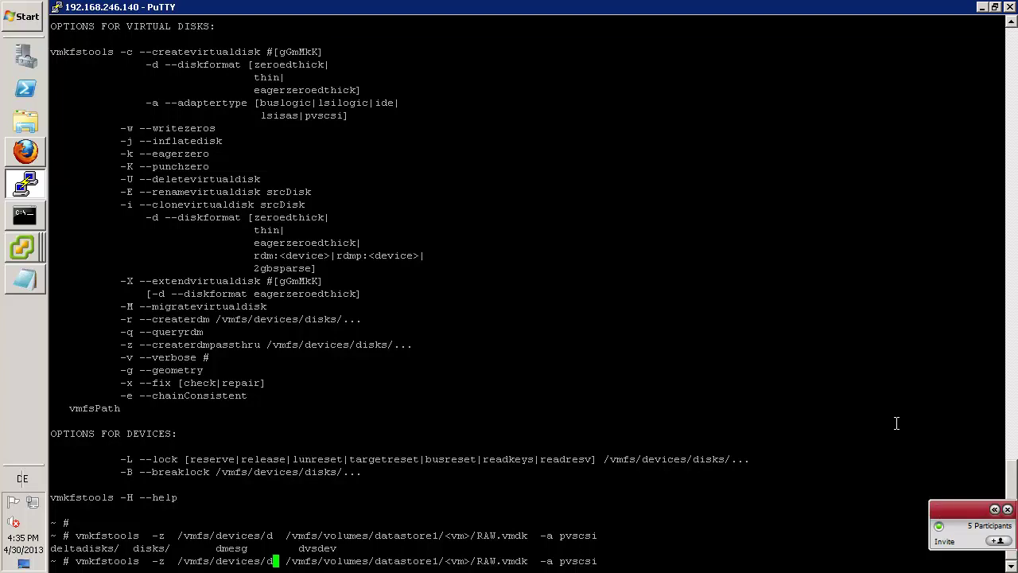
pyautogui.write('i')
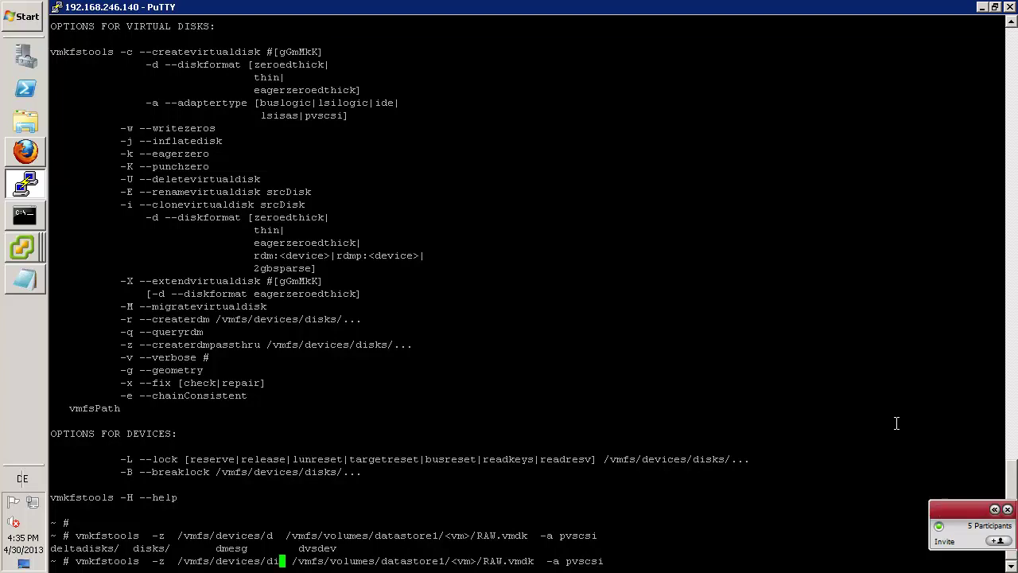
pyautogui.press('Tab')
pyautogui.press('Tab')
pyautogui.press('Tab')
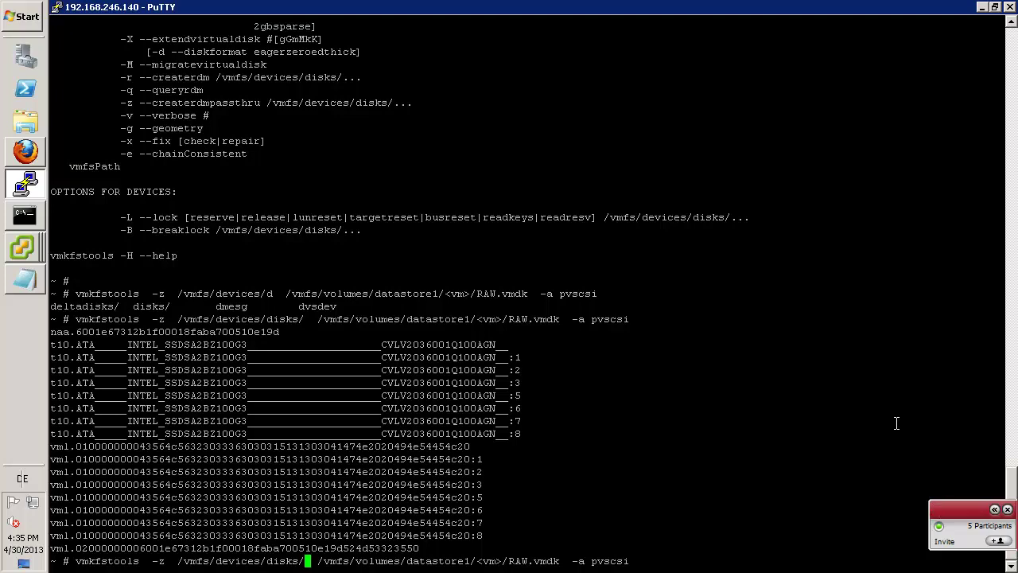
pyautogui.hotkey('alt', 'Tab')
pyautogui.hotkey('alt', 'Tab')
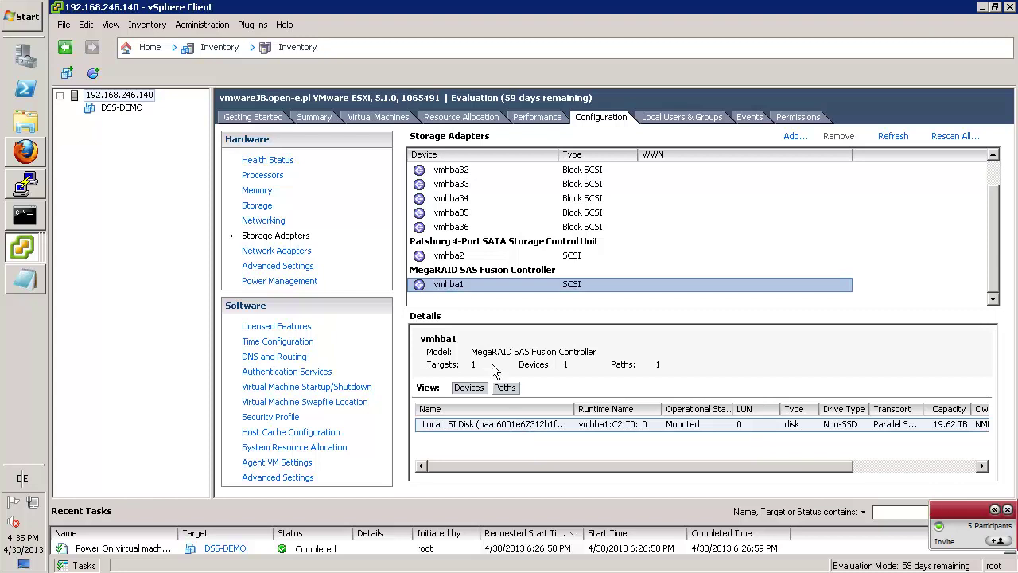
pyautogui.hotkey('alt', 'Tab')
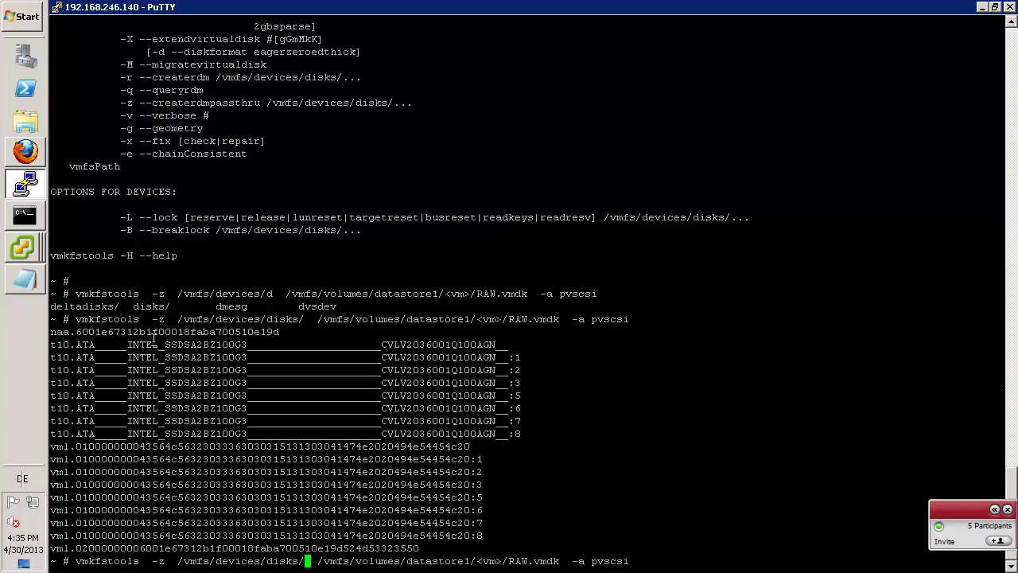
# Complete the source disk as naa.6001e67312b1f00018faba700510e19d after /vmfs/devices/disks/
pyautogui.moveTo(288, 334); pyautogui.dragTo(48, 321)
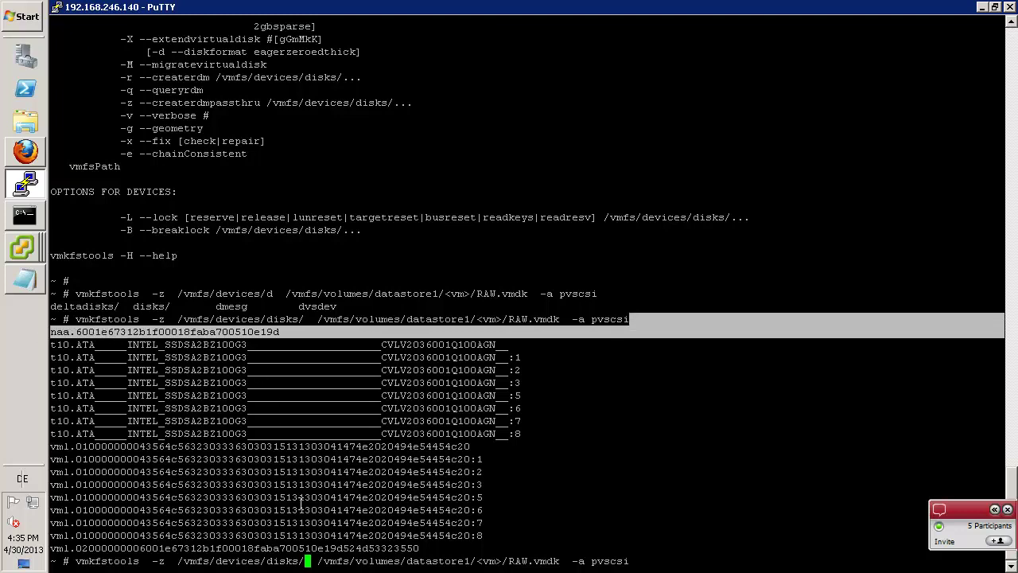
pyautogui.click(520, 559)
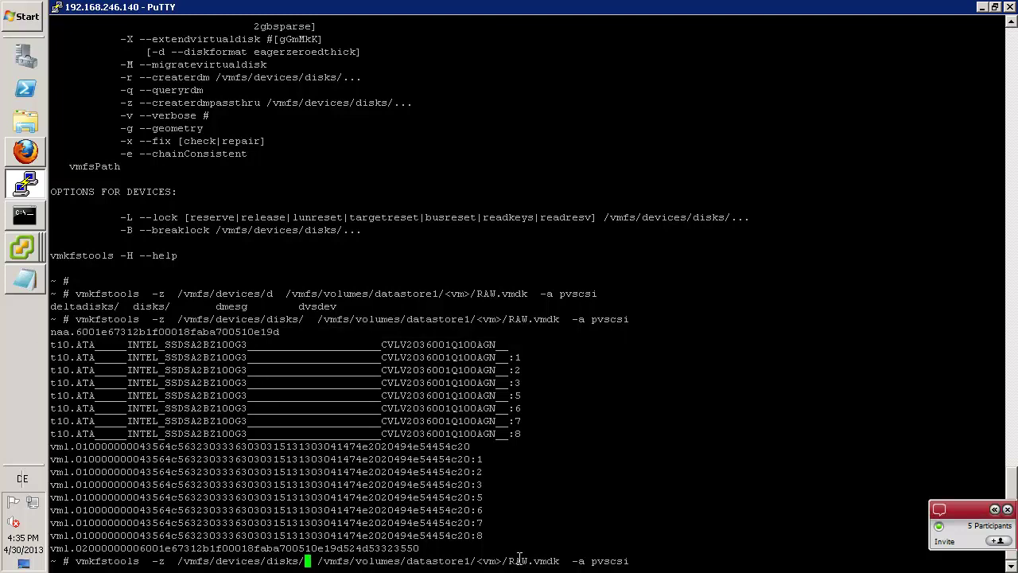
pyautogui.write('n')
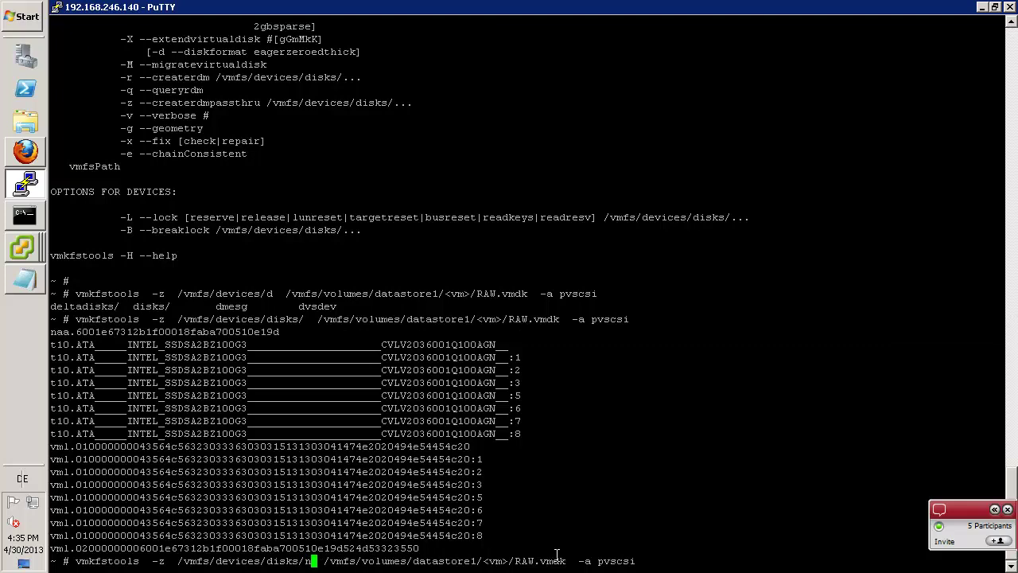
pyautogui.press('Tab')
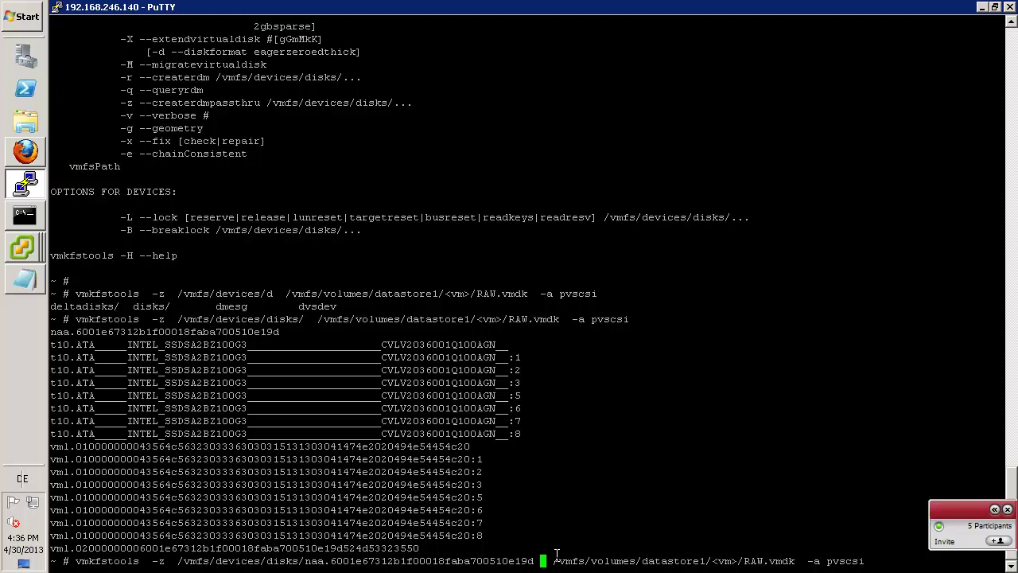
pyautogui.press('Right')
pyautogui.press('Right')
pyautogui.press('Right')
pyautogui.press('Right')
pyautogui.press('Right')
pyautogui.press('Right')
pyautogui.press('Right')
pyautogui.press('Right')
pyautogui.press('Right')
pyautogui.press('Right')
pyautogui.press('Right')
pyautogui.press('Right')
pyautogui.press('Right')
pyautogui.press('Right')
pyautogui.press('Right')
pyautogui.press('Right')
pyautogui.press('Right')
pyautogui.press('Right')
pyautogui.press('Right')
pyautogui.press('Right')
pyautogui.press('Right')
pyautogui.press('Right')
pyautogui.press('Right')
pyautogui.press('Right')
pyautogui.press('Right')
pyautogui.press('Right')
pyautogui.press('Right')
pyautogui.press('Right')
pyautogui.press('Right')
pyautogui.press('Right')
pyautogui.press('Right')
# Rebuild the destination path as /vmfs/volumes/datastore1/ and list the datastore's contents
pyautogui.press('BackSpace')
pyautogui.press('BackSpace')
pyautogui.press('BackSpace')
pyautogui.press('BackSpace')
pyautogui.press('BackSpace')
pyautogui.press('BackSpace')
pyautogui.press('BackSpace')
pyautogui.press('BackSpace')
pyautogui.press('BackSpace')
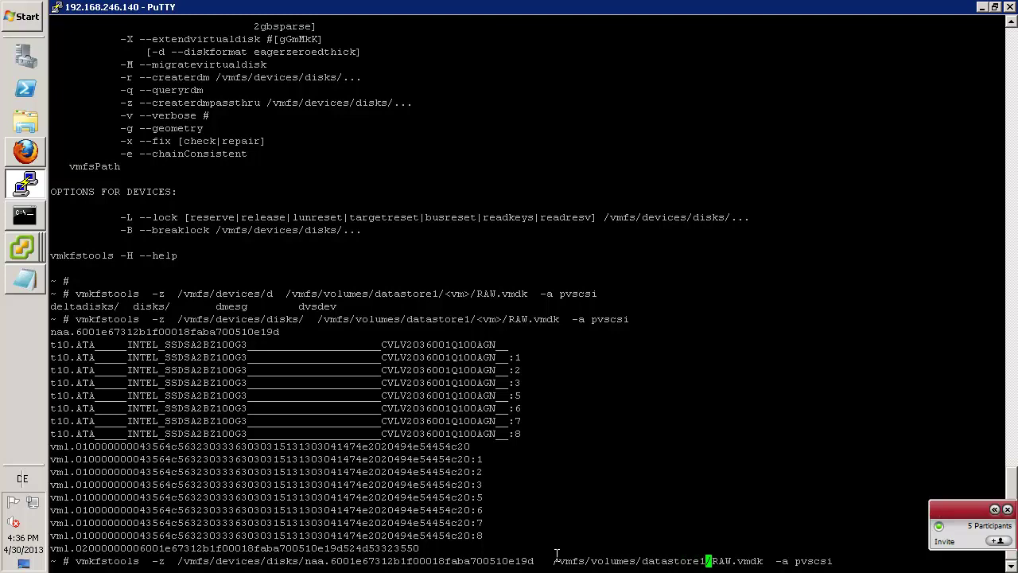
pyautogui.press('BackSpace')
pyautogui.press('BackSpace')
pyautogui.press('BackSpace')
pyautogui.press('BackSpace')
pyautogui.press('BackSpace')
pyautogui.press('BackSpace')
pyautogui.press('BackSpace')
pyautogui.press('BackSpace')
pyautogui.press('BackSpace')
pyautogui.press('BackSpace')
pyautogui.press('BackSpace')
pyautogui.press('BackSpace')
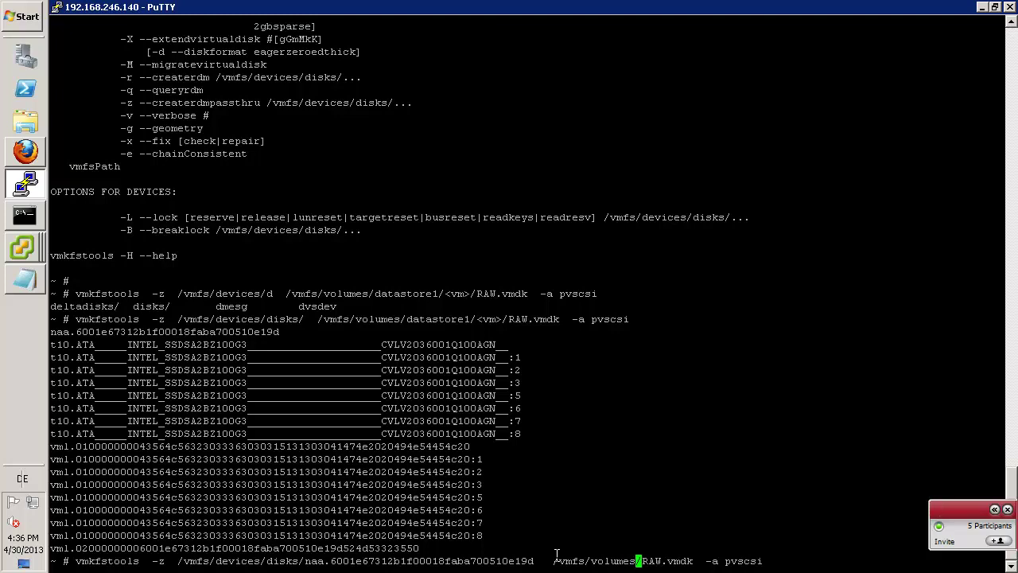
pyautogui.press('BackSpace')
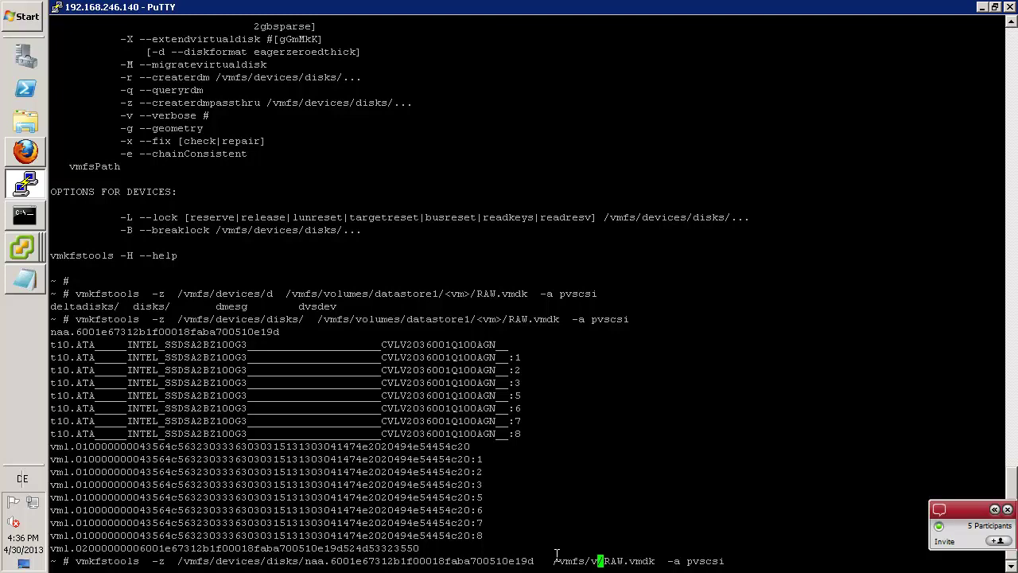
pyautogui.press('Tab')
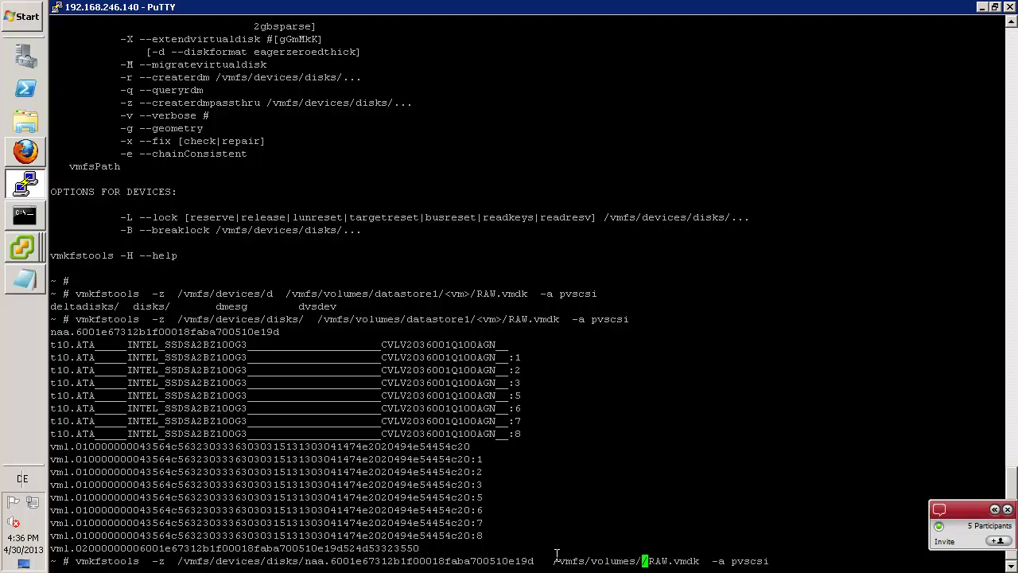
pyautogui.press('Tab')
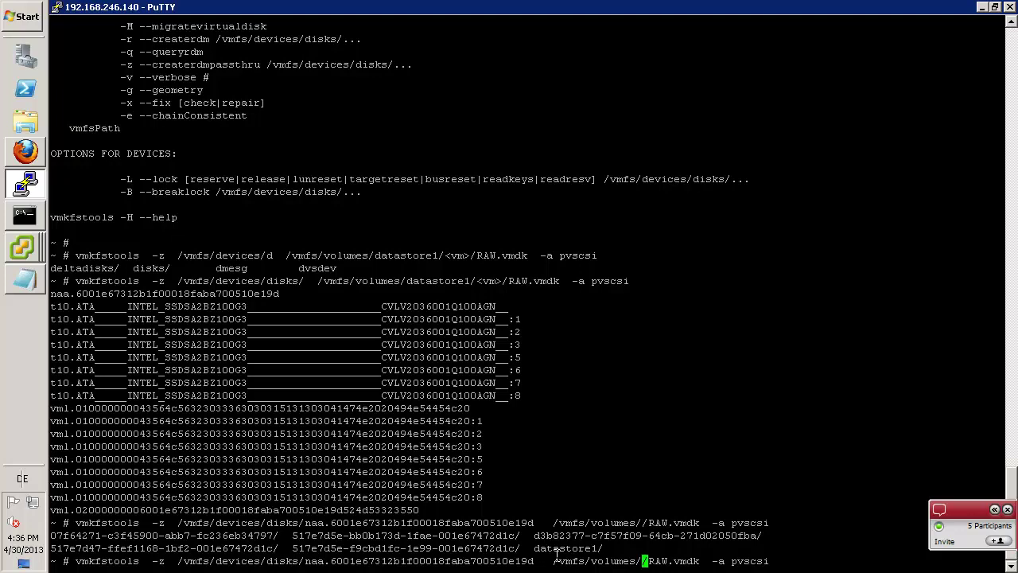
pyautogui.write('dat')
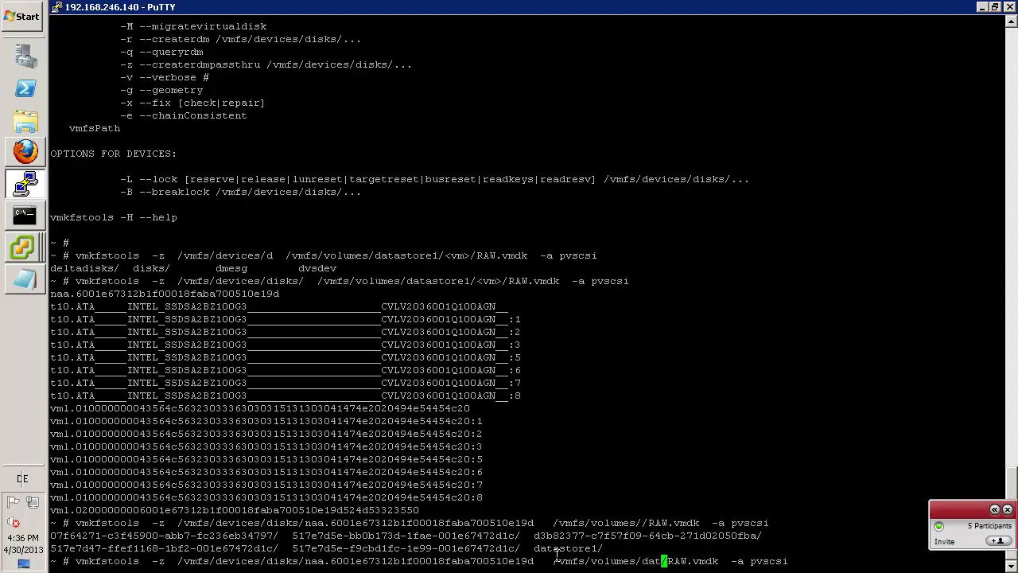
pyautogui.press('Tab')
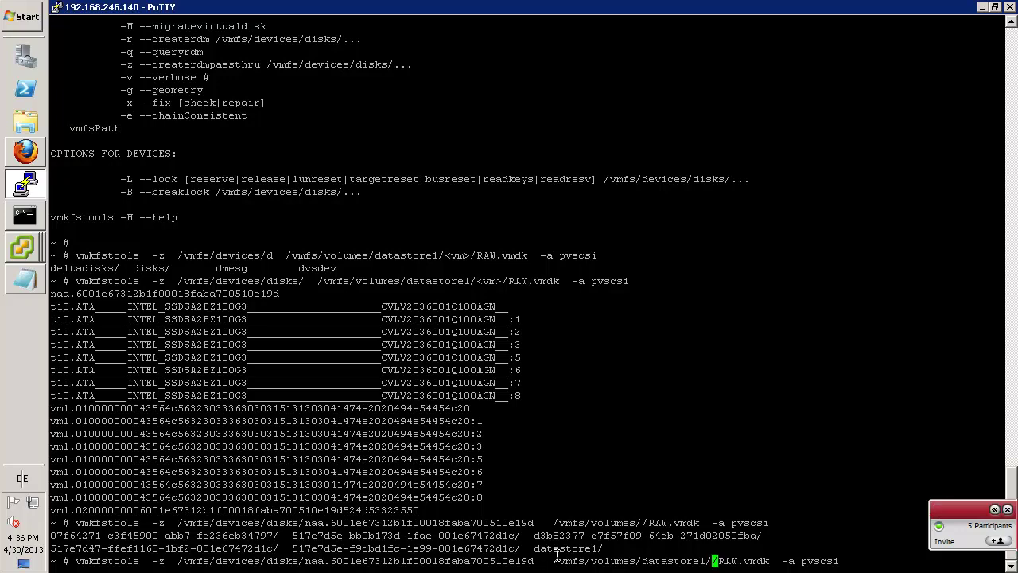
pyautogui.press('Tab')
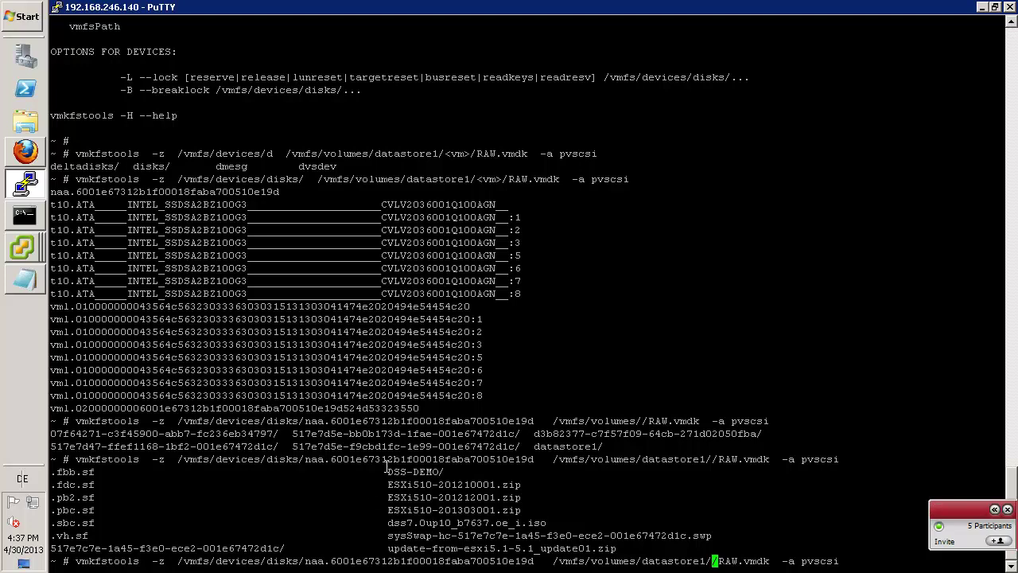
# Target DSS-DEMO/myRAW.vmdk and run the vmkfstools RDM command
pyautogui.moveTo(375, 471); pyautogui.dragTo(446, 474)
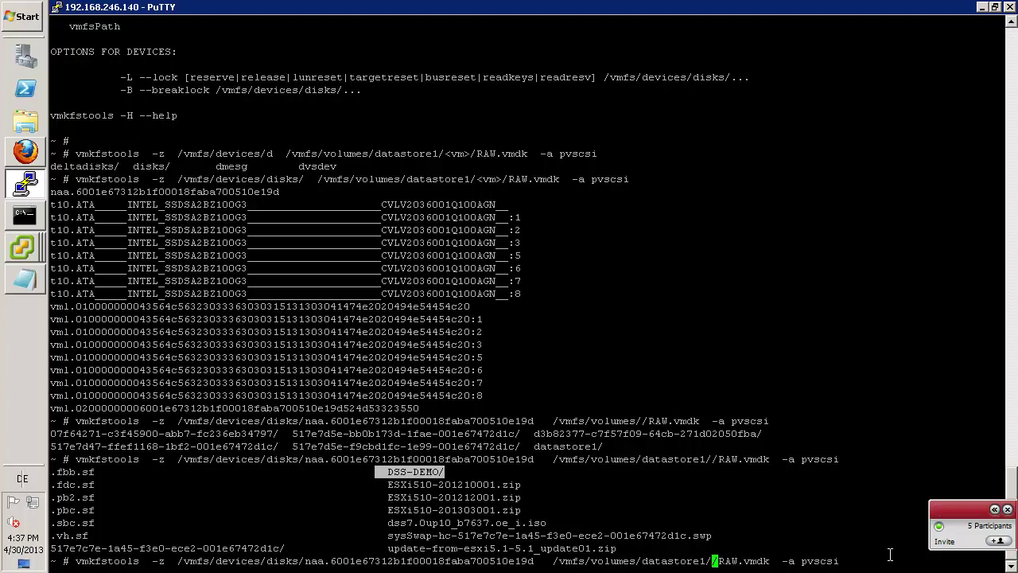
pyautogui.write('DSS-DEMO/')
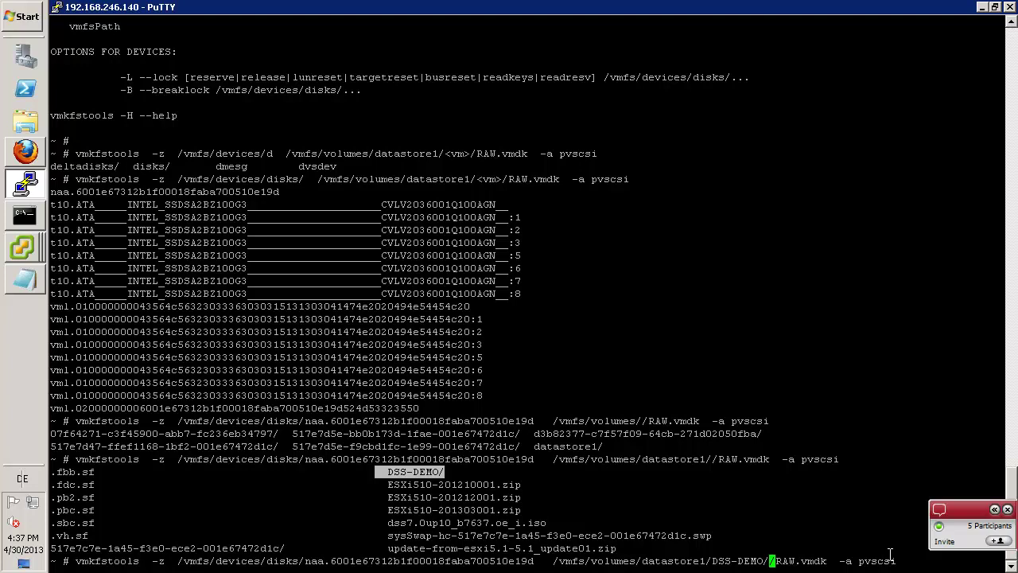
pyautogui.press('Right')
pyautogui.press('Right')
pyautogui.press('Right')
pyautogui.press('Right')
pyautogui.press('Right')
pyautogui.press('Right')
pyautogui.press('Left')
pyautogui.press('Left')
pyautogui.press('Left')
pyautogui.press('Left')
pyautogui.press('Left')
pyautogui.write('my')
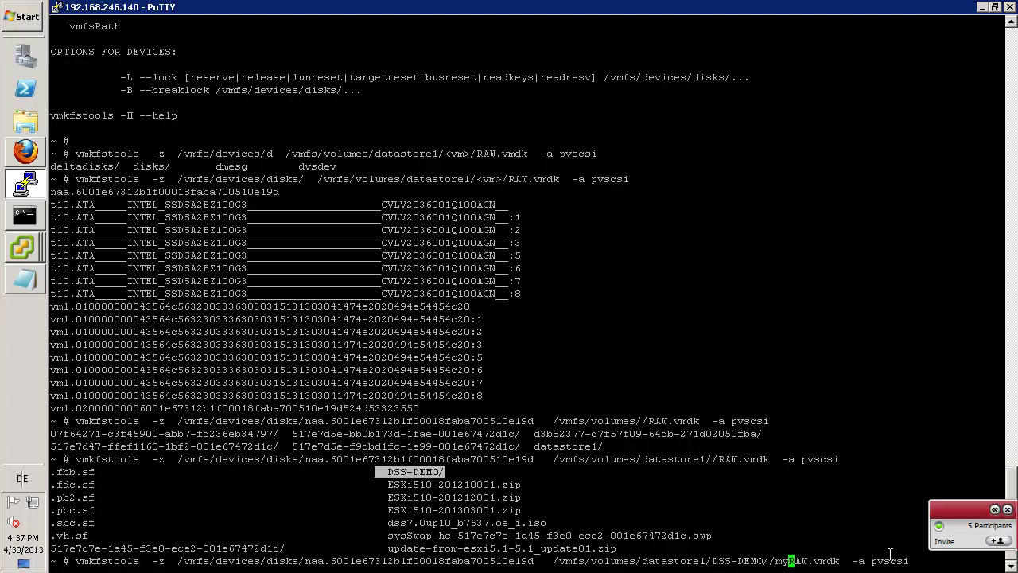
pyautogui.press('Right')
pyautogui.press('Right')
pyautogui.press('Right')
pyautogui.press('Right')
pyautogui.press('Right')
pyautogui.press('Right')
pyautogui.press('Right')
pyautogui.press('Right')
pyautogui.press('Right')
pyautogui.press('Right')
pyautogui.press('Right')
pyautogui.press('Right')
pyautogui.press('Right')
pyautogui.press('Right')
pyautogui.press('Right')
pyautogui.press('Right')
pyautogui.press('Right')
pyautogui.press('Right')
pyautogui.press('Right')
pyautogui.press('Right')
pyautogui.press('Return')
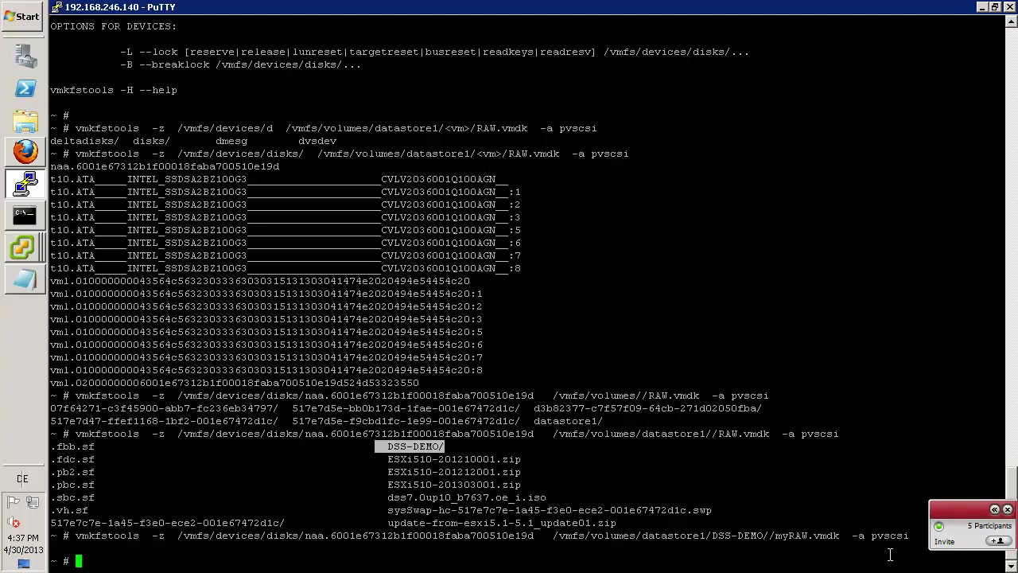
# Run ls /vmfs/volumes/datastore1/DSS-DEMO/ -all -h for a detailed folder listing
pyautogui.press('Return')
pyautogui.press('Return')
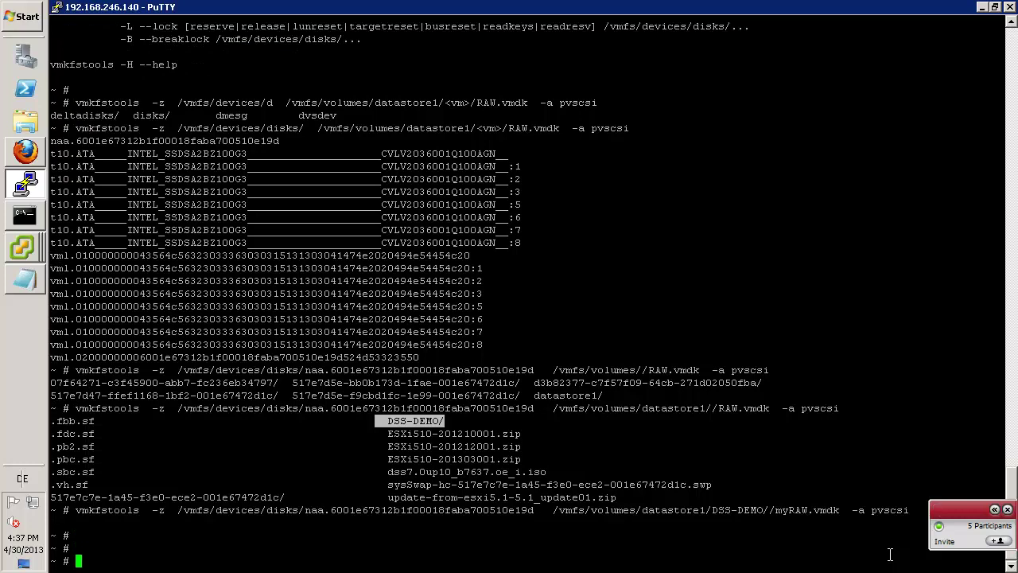
pyautogui.write('ls /vmfs/v')
pyautogui.press('Tab')
pyautogui.write('d')
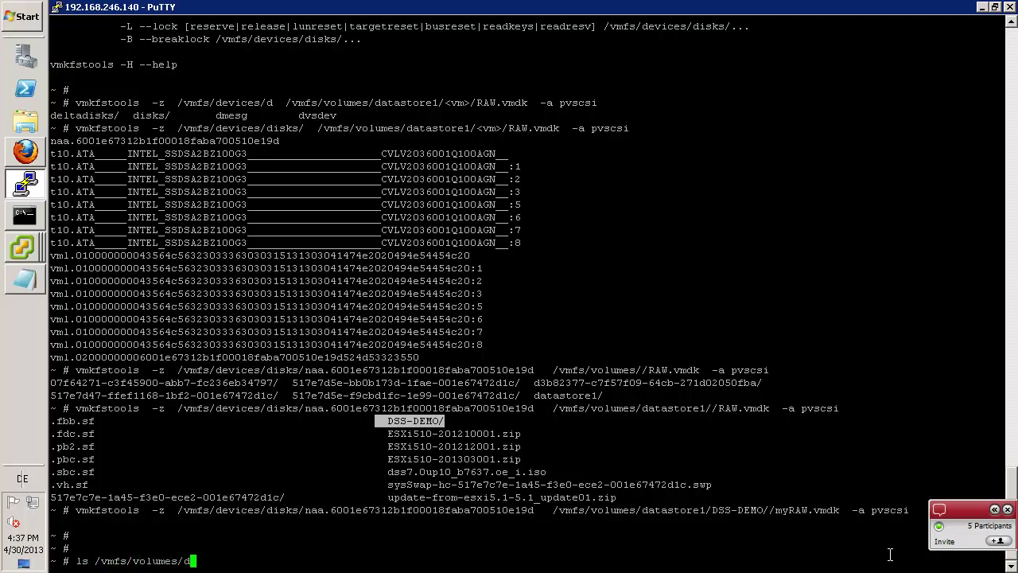
pyautogui.write('a')
pyautogui.press('Tab')
pyautogui.write('D')
pyautogui.press('Tab')
pyautogui.write('-a')
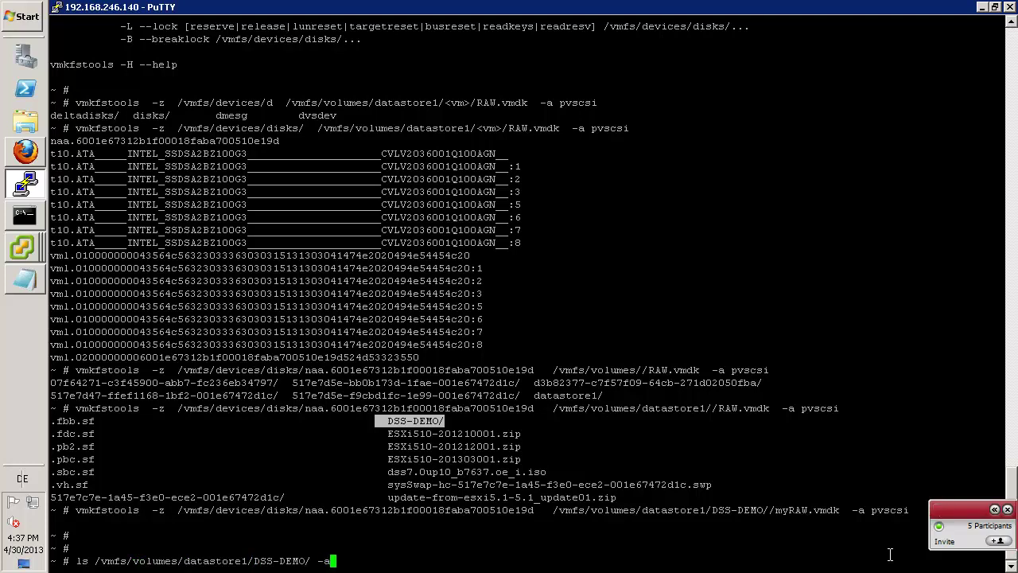
pyautogui.write('ll -h')
pyautogui.press('Return')
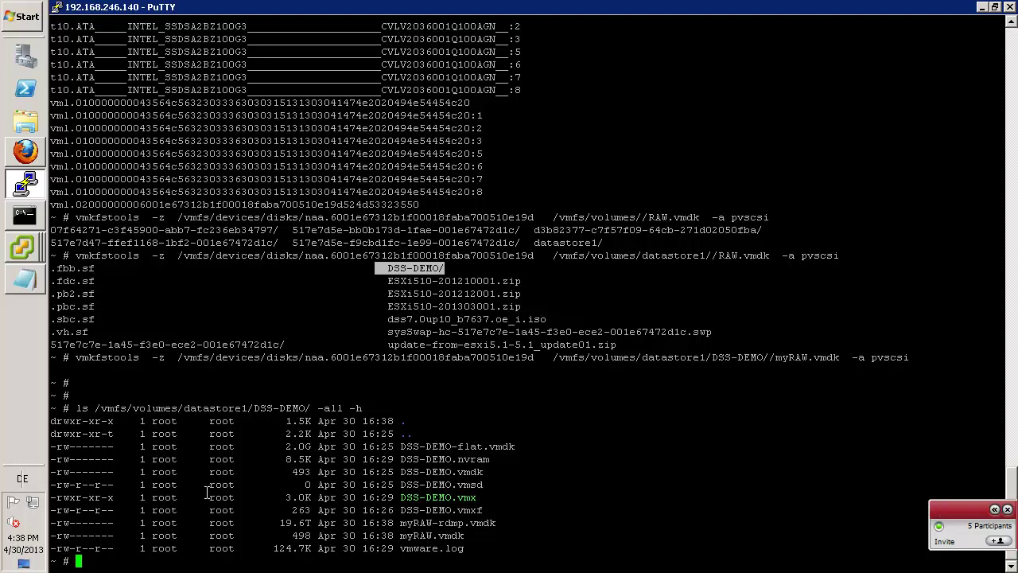
# Highlight the myRAW.vmdk and 19.6T myRAW-rdmp.vmdk entries, then return to vSphere Client
pyautogui.click(78, 495)
pyautogui.moveTo(78, 495); pyautogui.dragTo(302, 487)
pyautogui.click(268, 498)
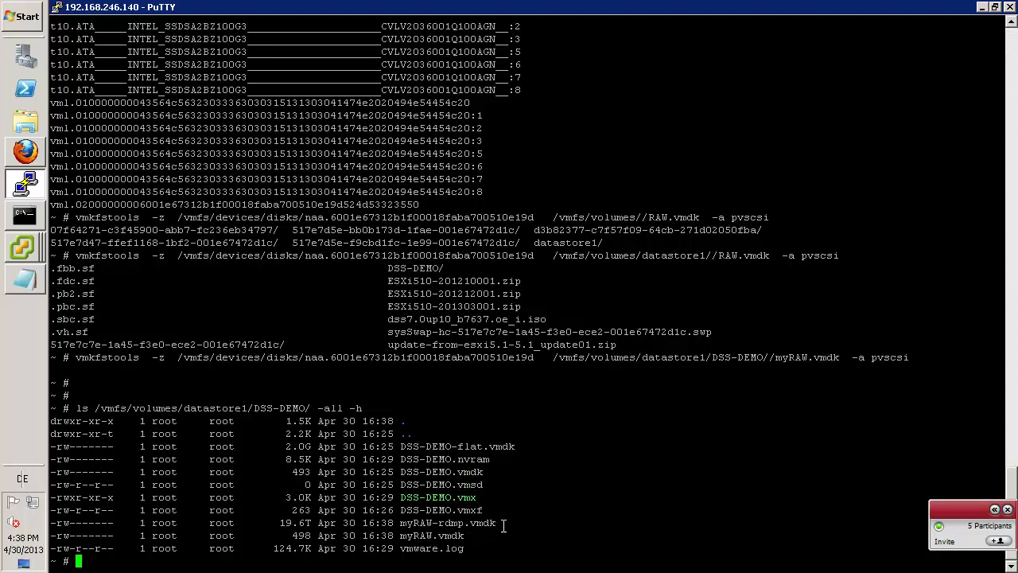
pyautogui.moveTo(504, 524); pyautogui.dragTo(57, 521)
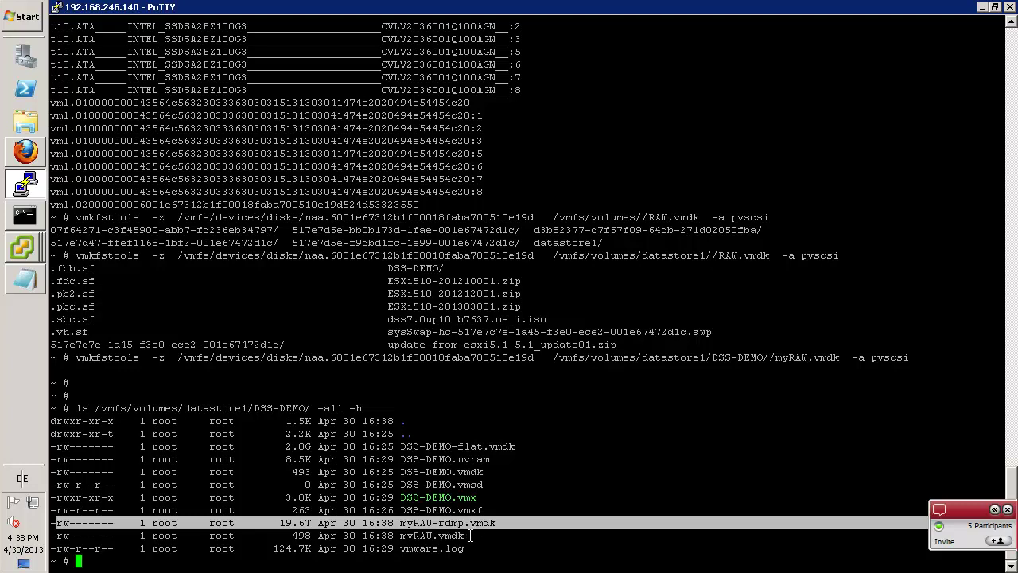
pyautogui.moveTo(469, 537); pyautogui.dragTo(63, 525)
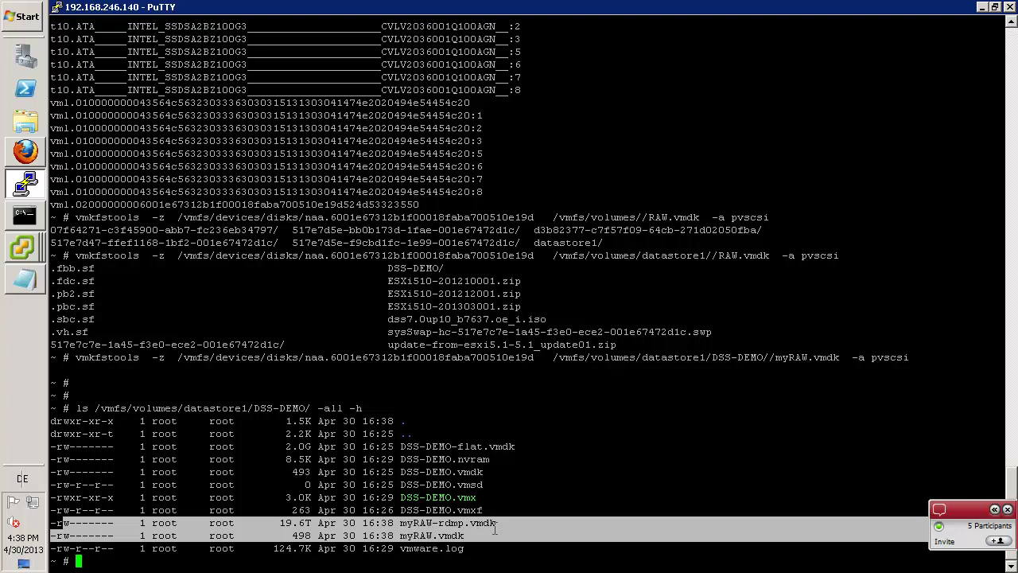
pyautogui.hotkey('alt', 'Tab')
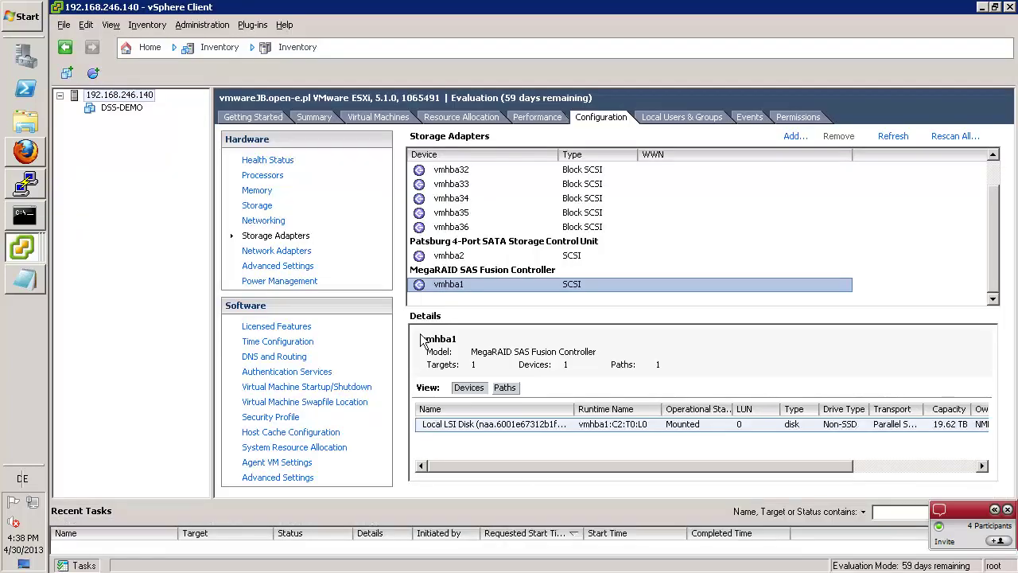
# Open DSS-DEMO's settings and start adding a new hard disk
pyautogui.click(118, 109)
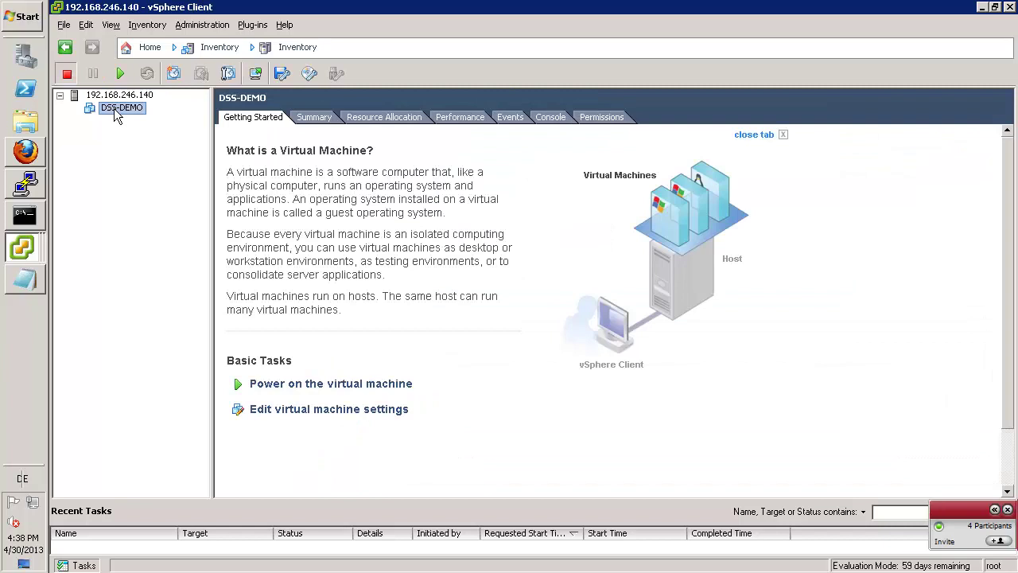
pyautogui.rightClick(116, 116)
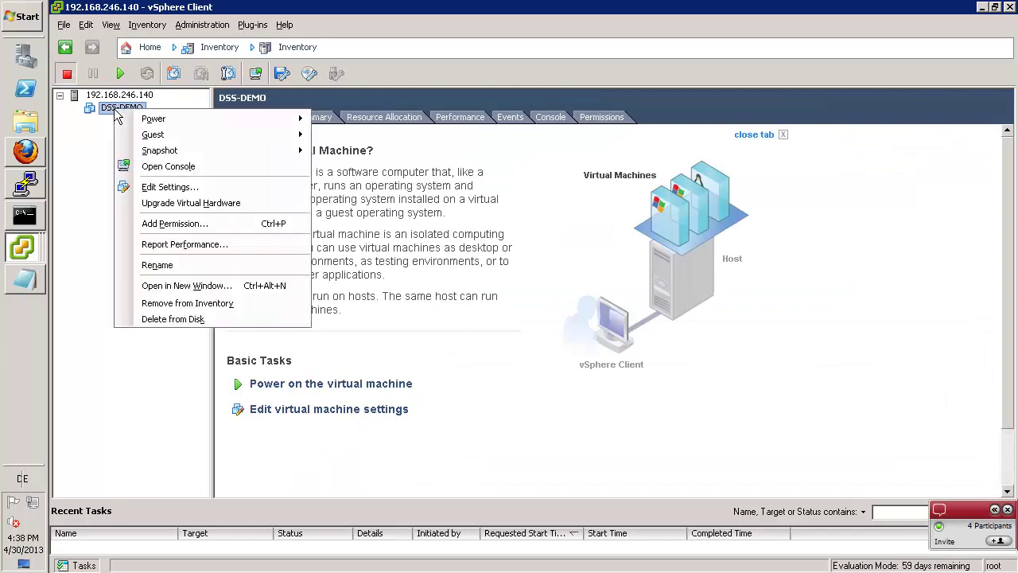
pyautogui.click(163, 188)
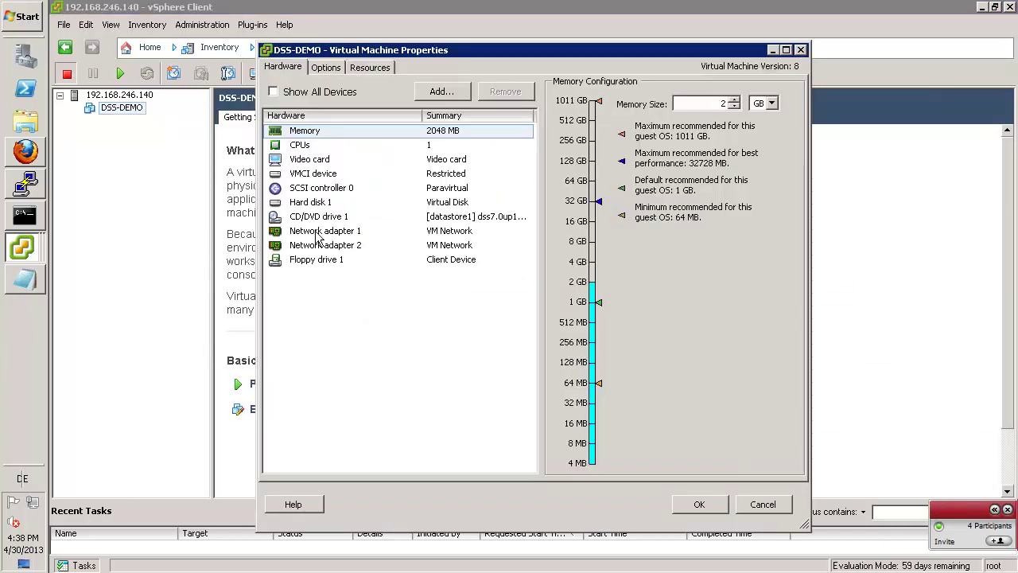
pyautogui.click(444, 92)
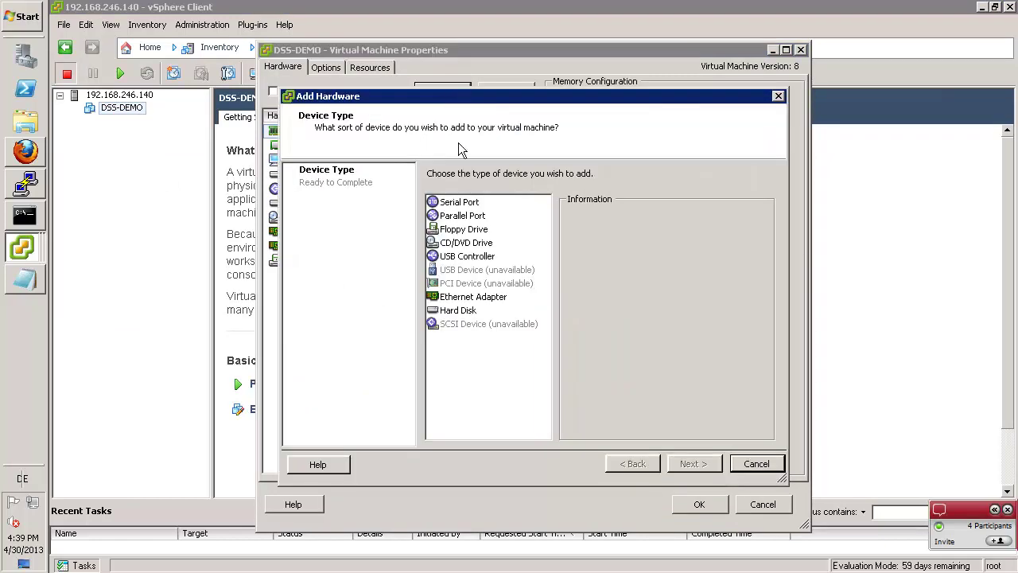
pyautogui.click(462, 312)
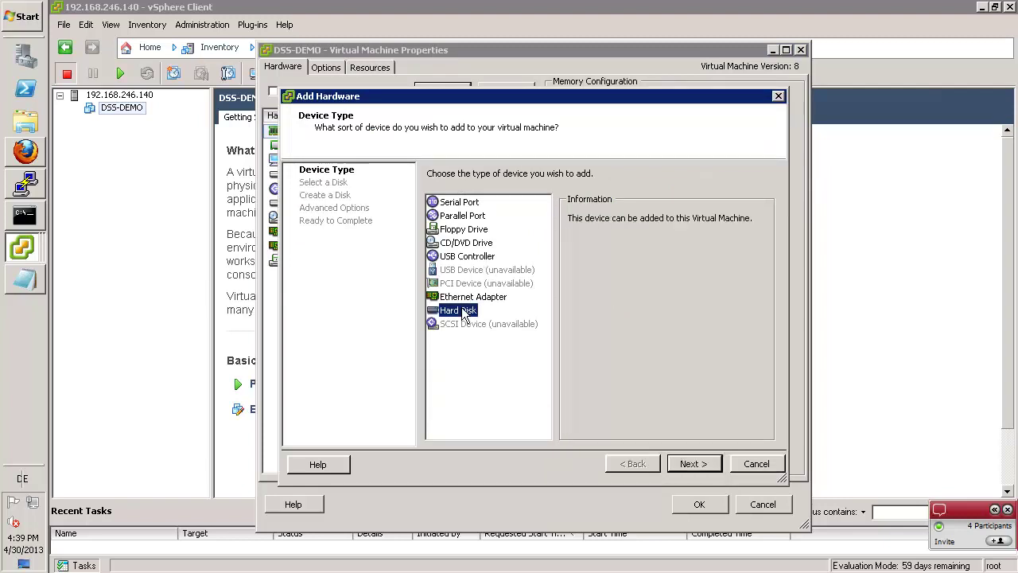
pyautogui.click(690, 460)
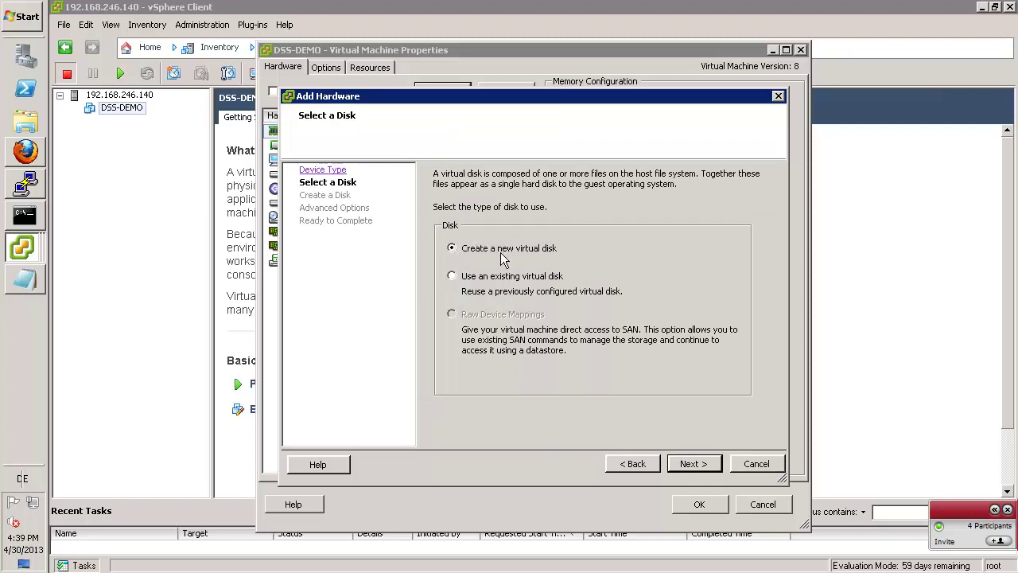
# Choose the existing disk myRAW.vmdk from datastore1's DSS-DEMO folder
pyautogui.click(451, 276)
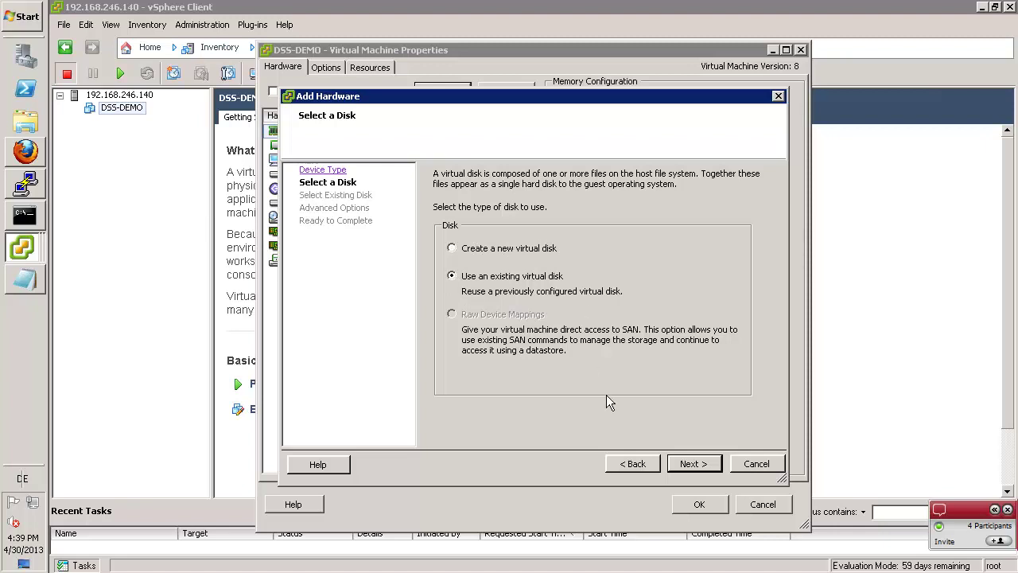
pyautogui.click(699, 463)
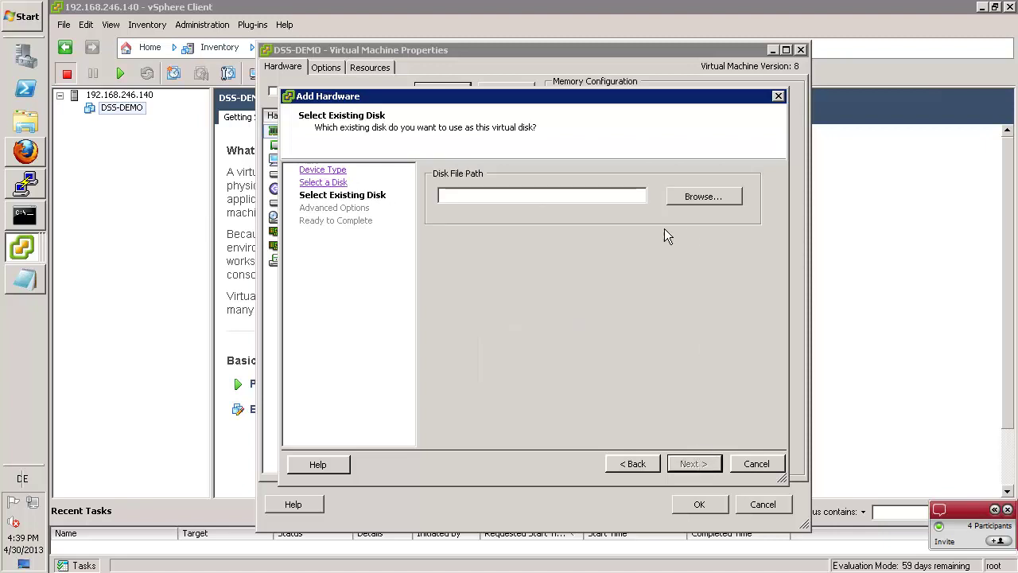
pyautogui.click(698, 197)
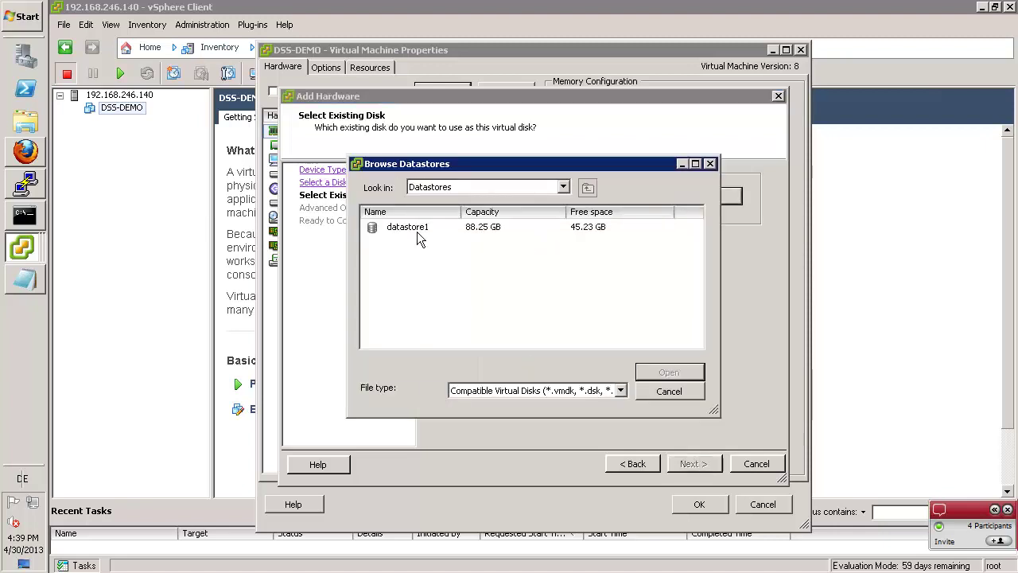
pyautogui.doubleClick(412, 232)
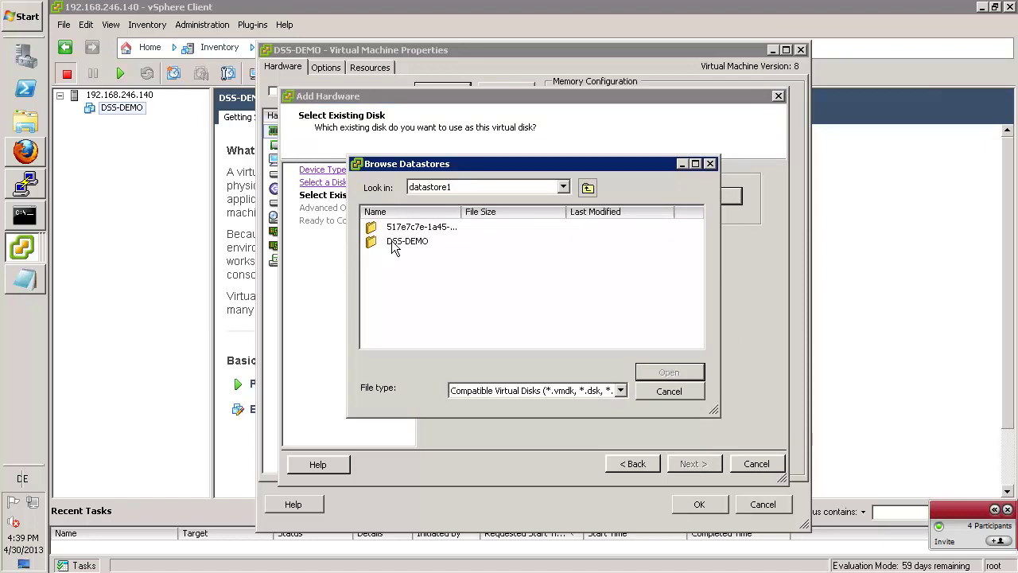
pyautogui.click(393, 243)
pyautogui.doubleClick(393, 242)
pyautogui.click(404, 242)
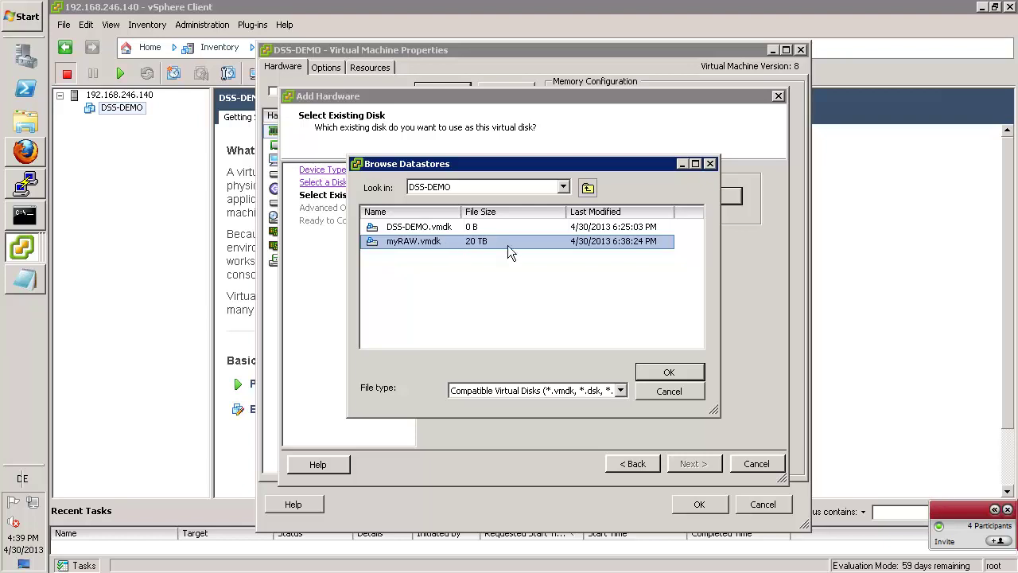
pyautogui.click(659, 373)
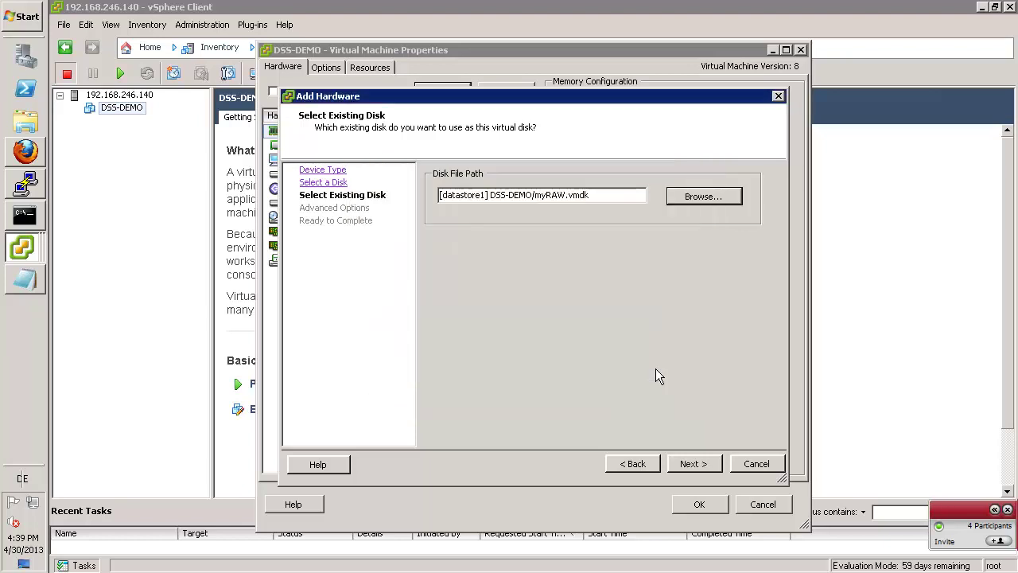
# Finish the Add Hardware wizard and apply the new disk to DSS-DEMO
pyautogui.click(692, 464)
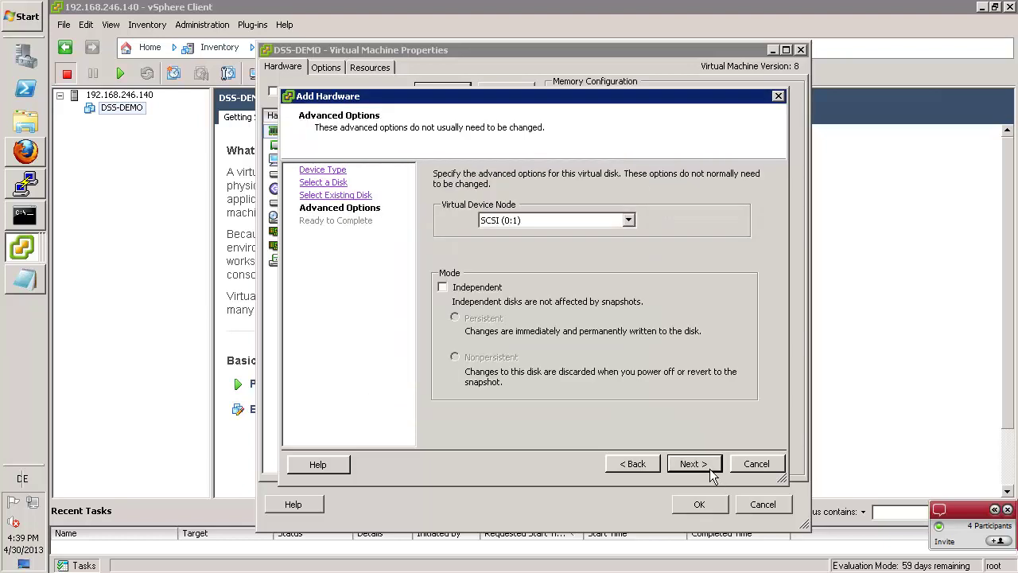
pyautogui.click(704, 468)
pyautogui.click(693, 464)
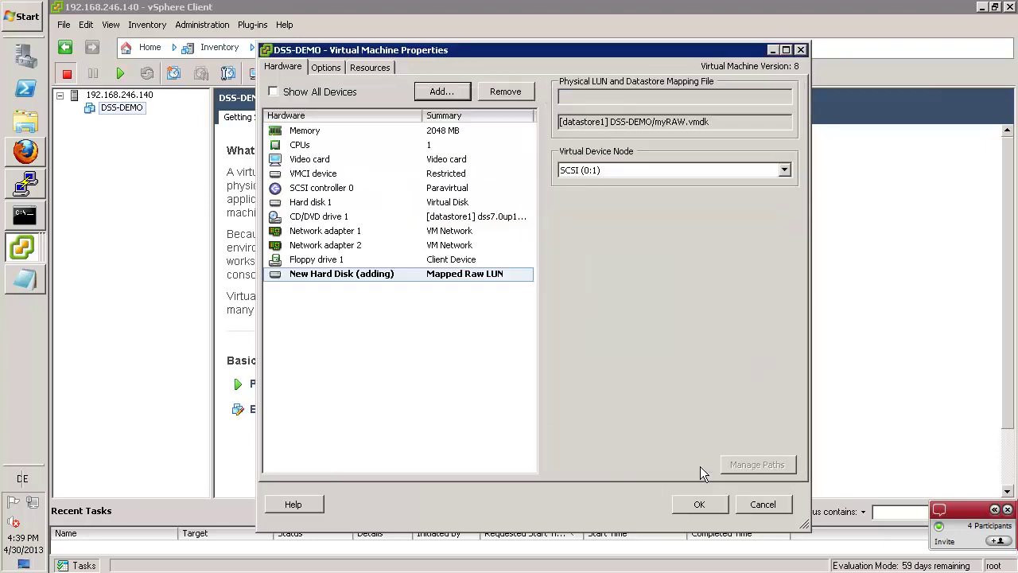
pyautogui.click(718, 506)
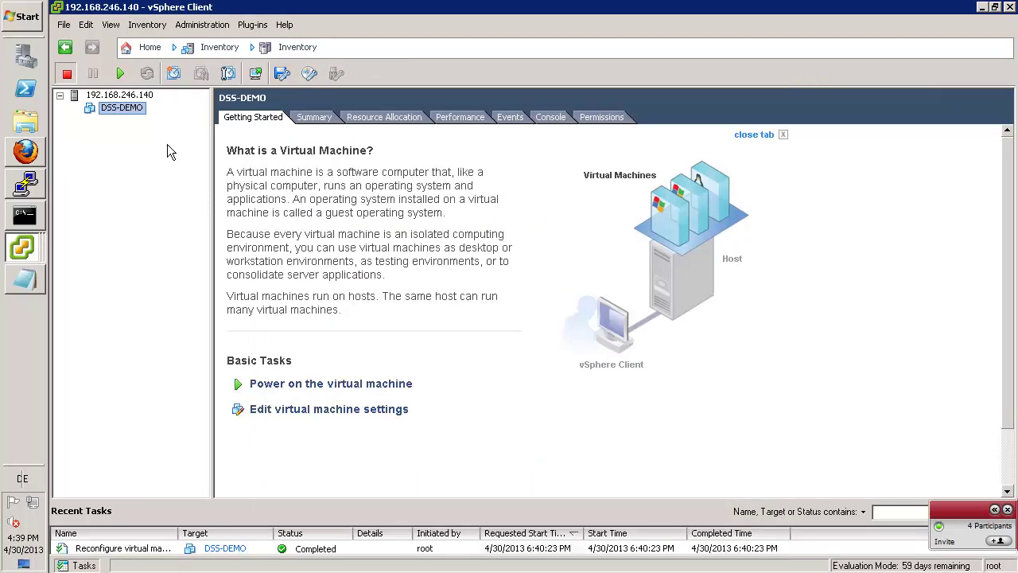
pyautogui.rightClick(128, 108)
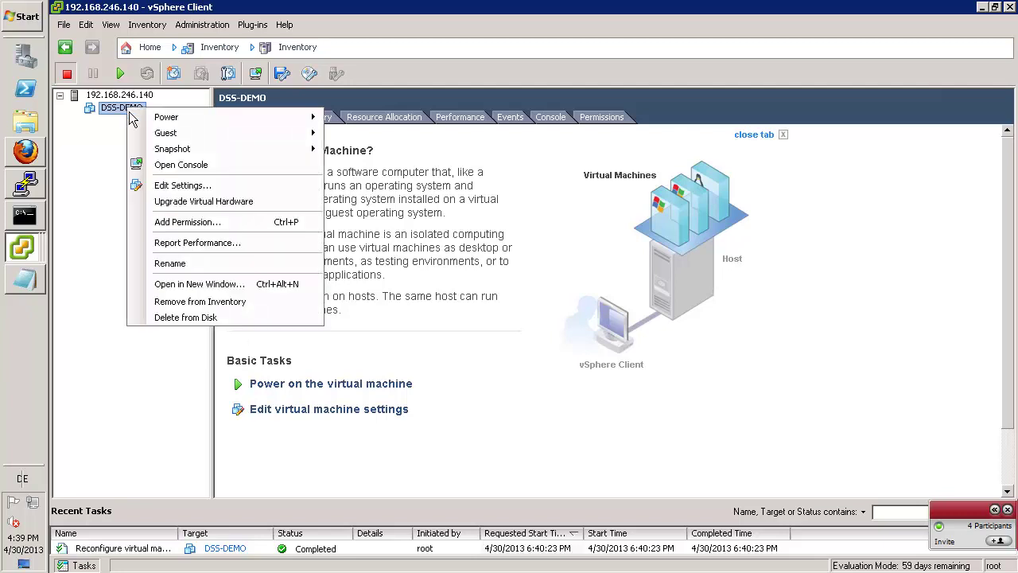
pyautogui.click(168, 189)
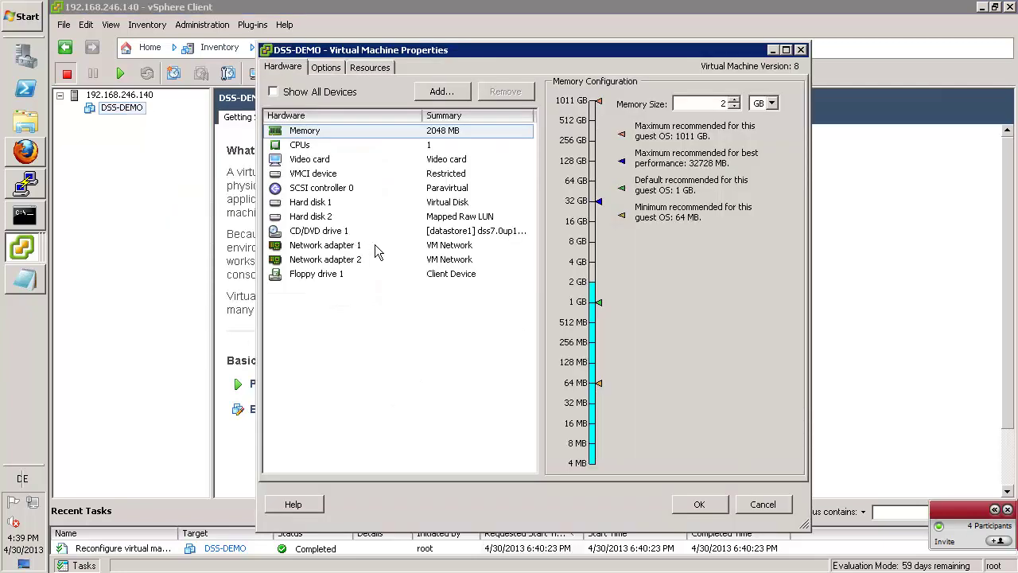
pyautogui.click(327, 204)
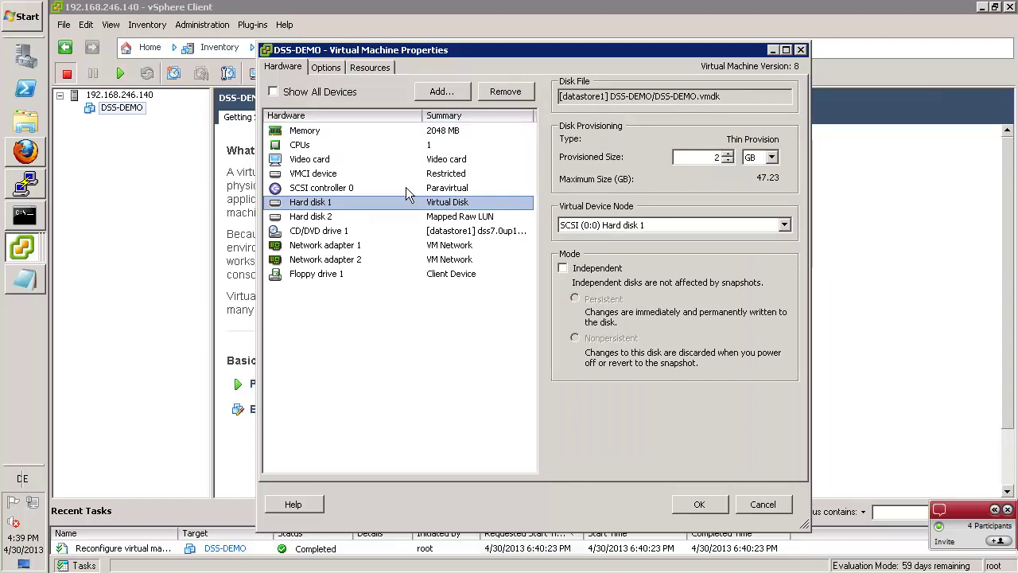
pyautogui.click(335, 221)
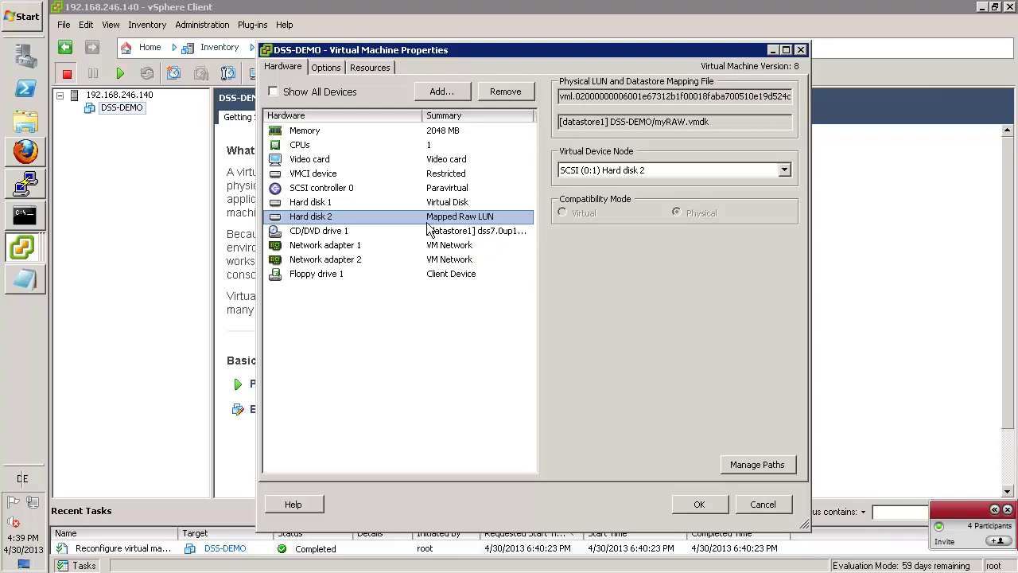
pyautogui.click(699, 505)
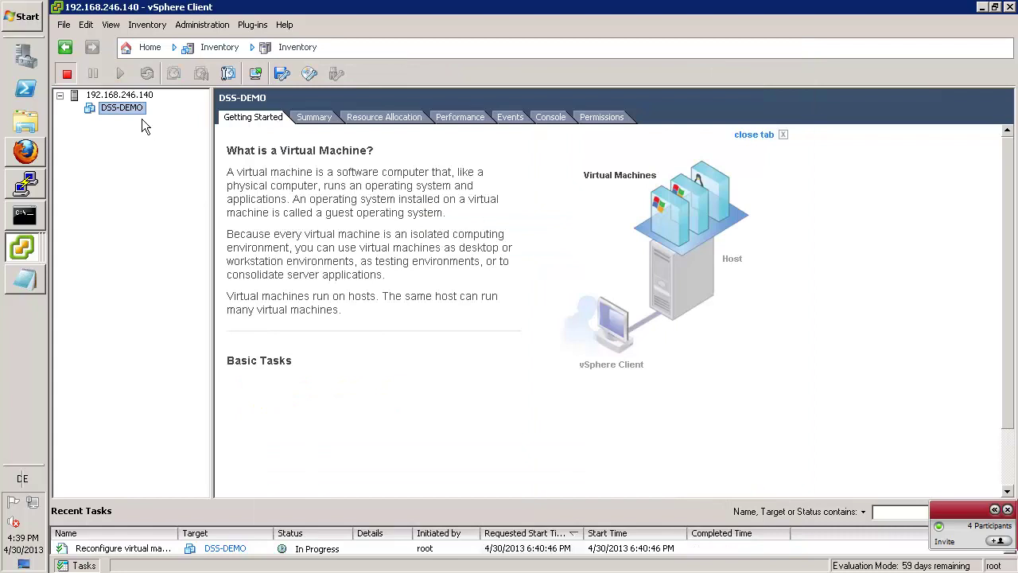
pyautogui.click(265, 75)
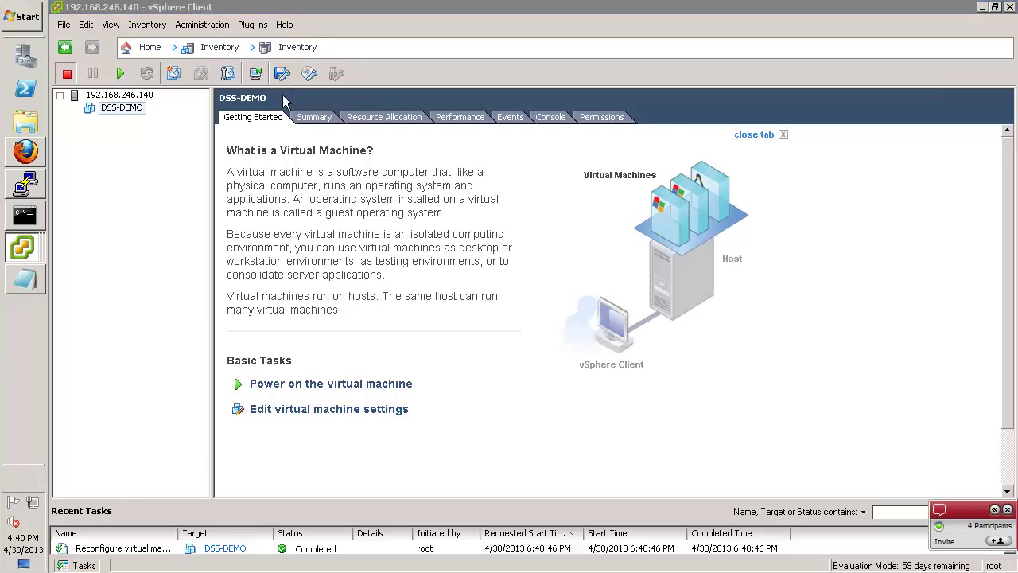
pyautogui.hotkey('alt', 'Tab')
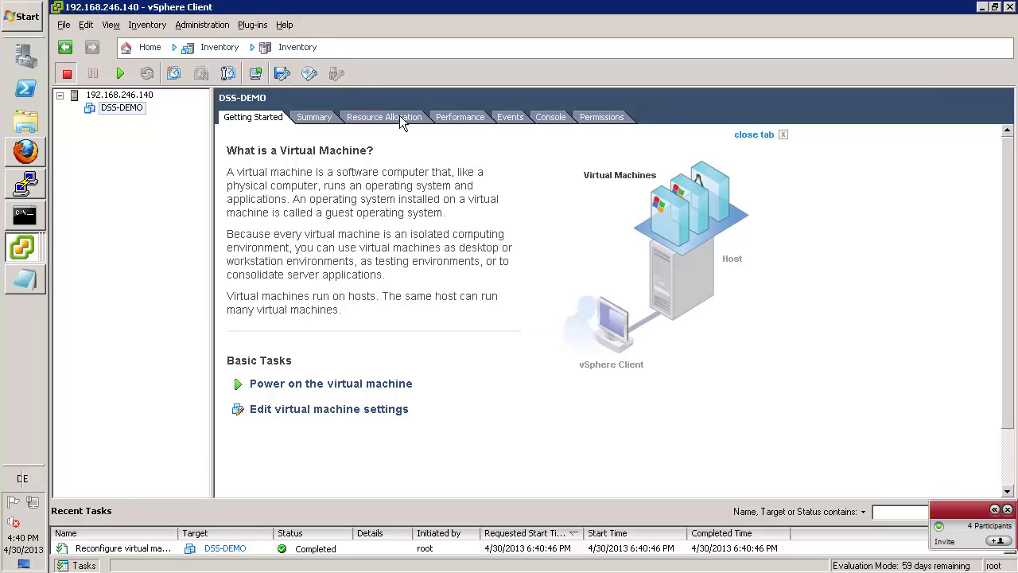
pyautogui.hotkey('alt', 'Tab')
pyautogui.hotkey('alt', 'Tab')
pyautogui.hotkey('alt', 'Tab')
pyautogui.hotkey('alt', 'Tab')
pyautogui.hotkey('alt', 'Tab')
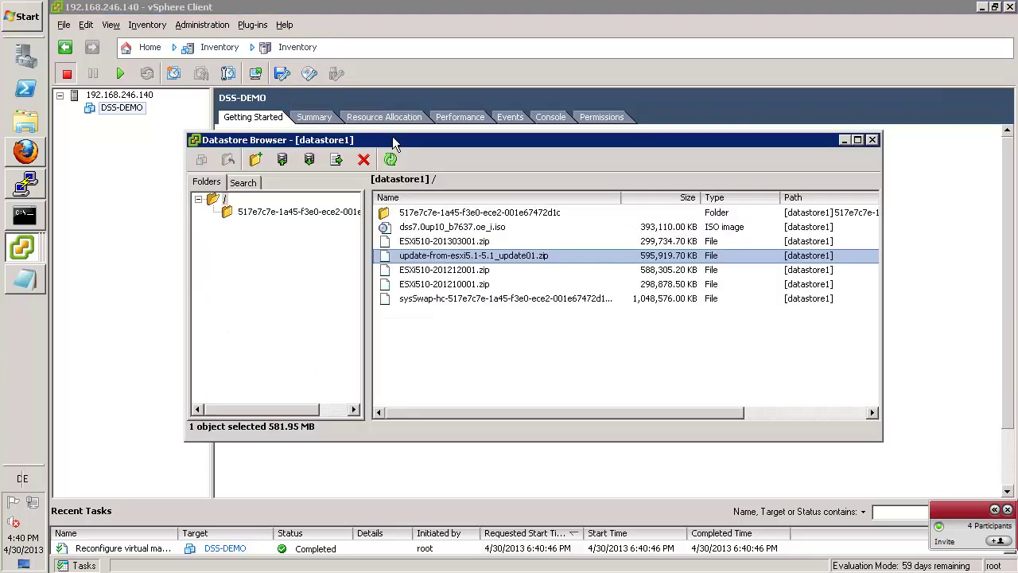
# Power on DSS-DEMO from its console and boot Open-E DSS from the boot menu
pyautogui.click(875, 142)
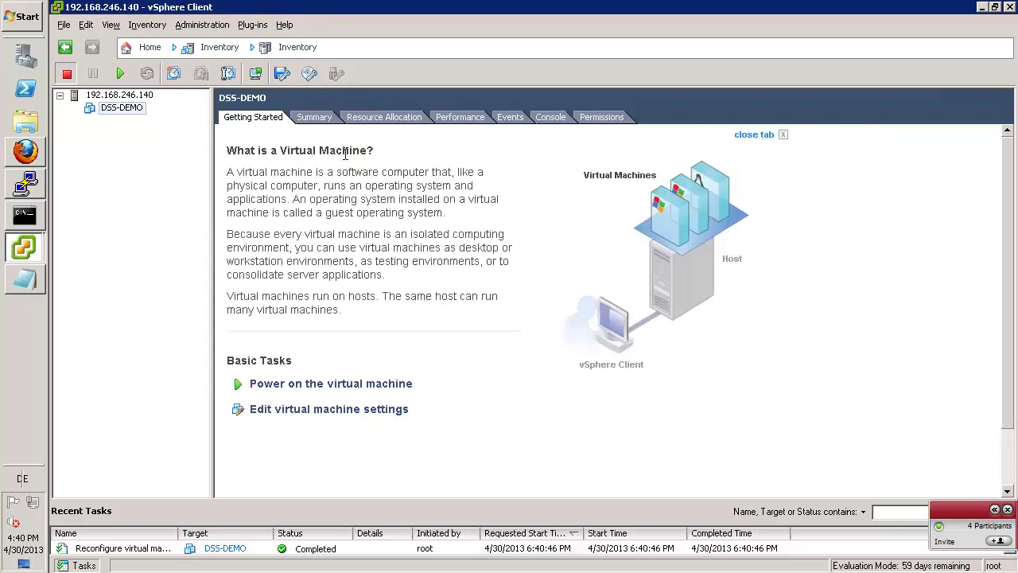
pyautogui.hotkey('alt', 'Tab')
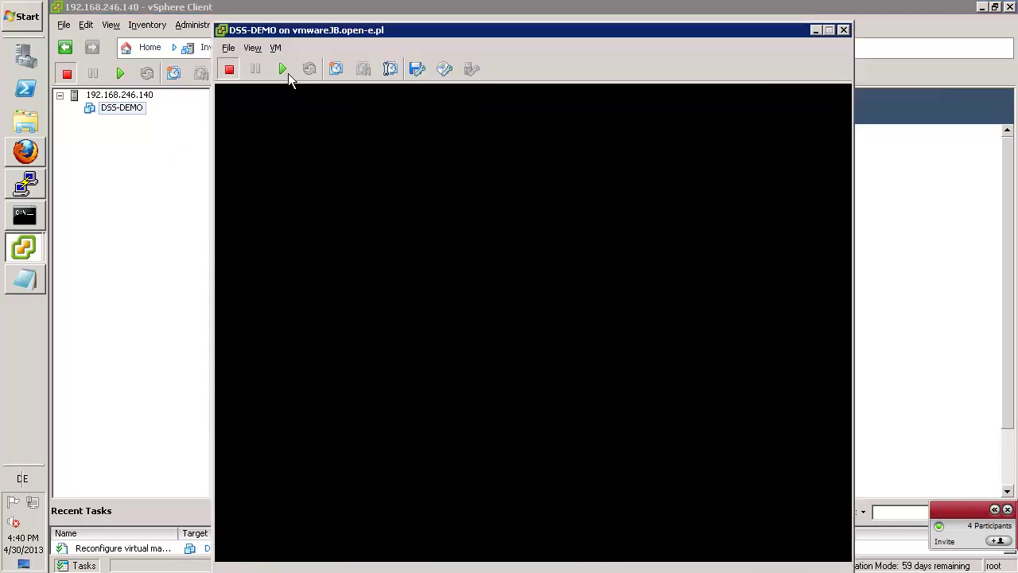
pyautogui.click(283, 70)
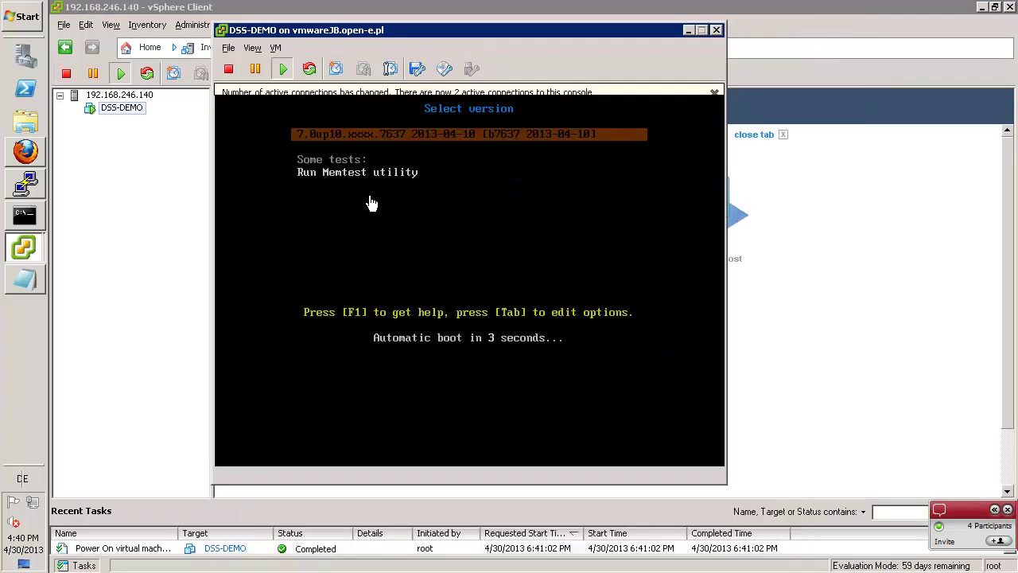
pyautogui.click(371, 203)
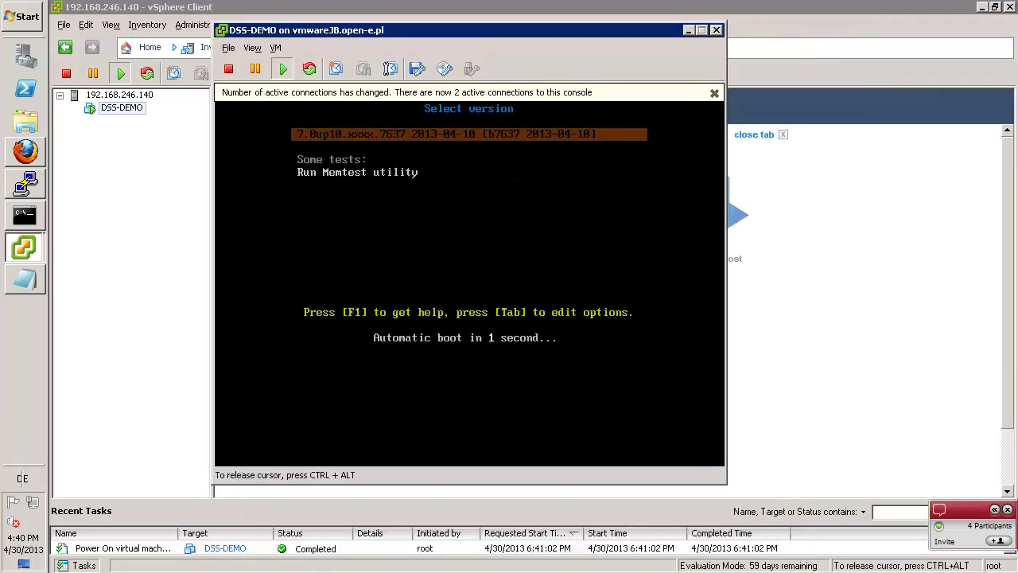
pyautogui.press('Return')
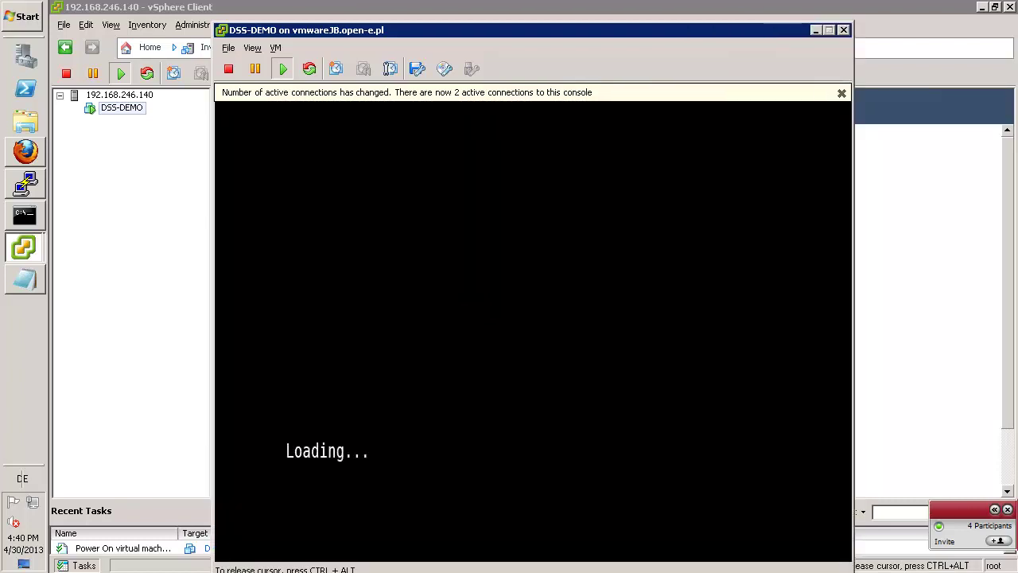
pyautogui.click(839, 92)
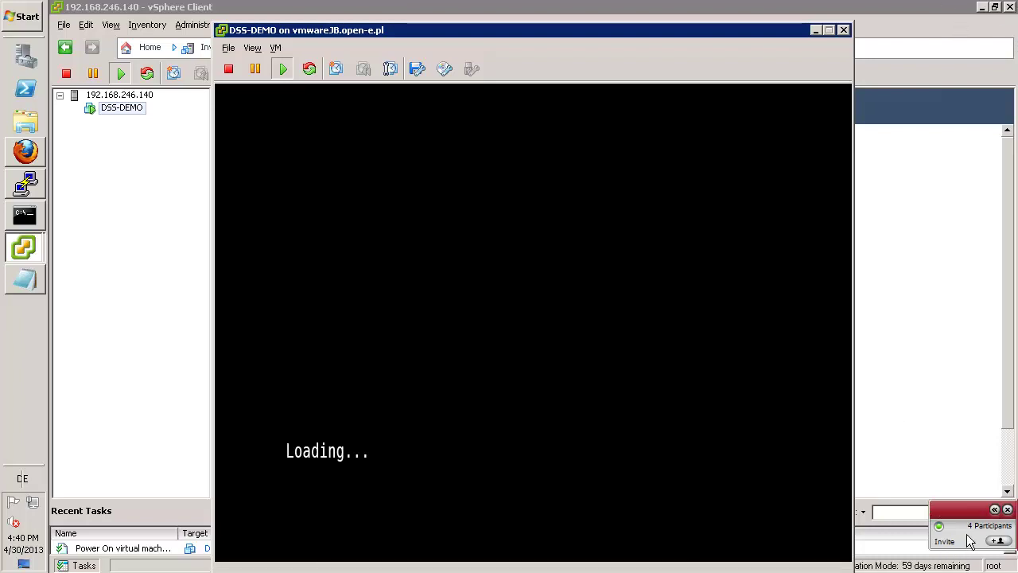
pyautogui.click(994, 509)
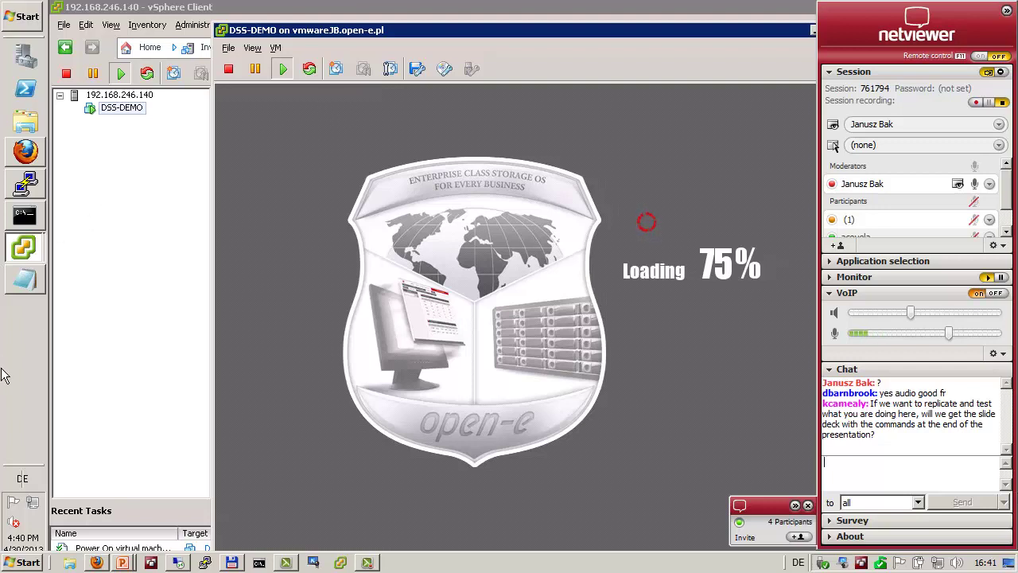
# Bring up the Notepad notes and look over the esxcli, reboot and vmkfstools command lines
pyautogui.hotkey('alt', 'Tab')
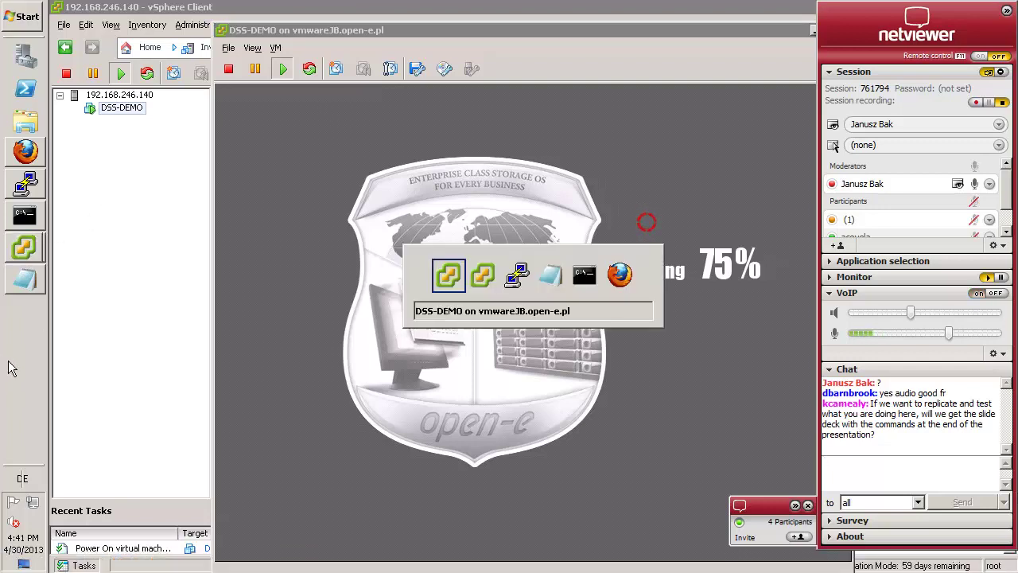
pyautogui.hotkey('alt', 'Tab')
pyautogui.hotkey('alt', 'Tab')
pyautogui.hotkey('alt', 'Tab')
pyautogui.click(282, 231)
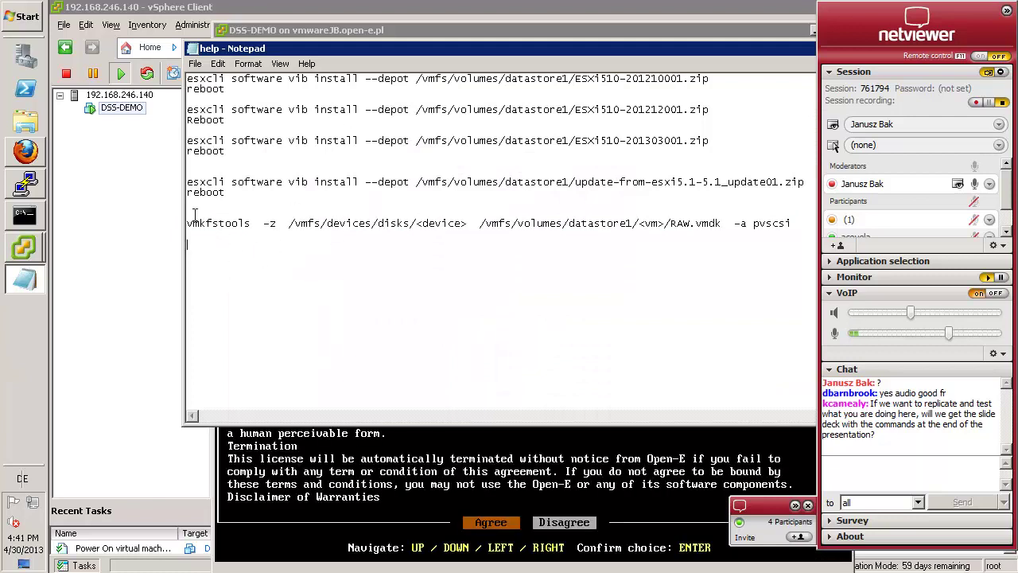
pyautogui.hotkey('ctrl', 'a')
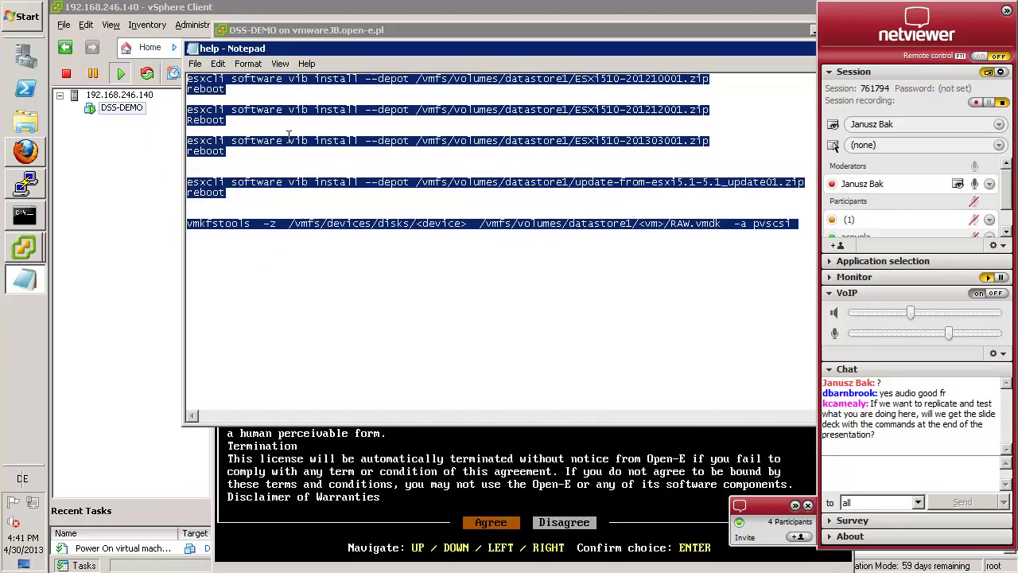
pyautogui.click(518, 140)
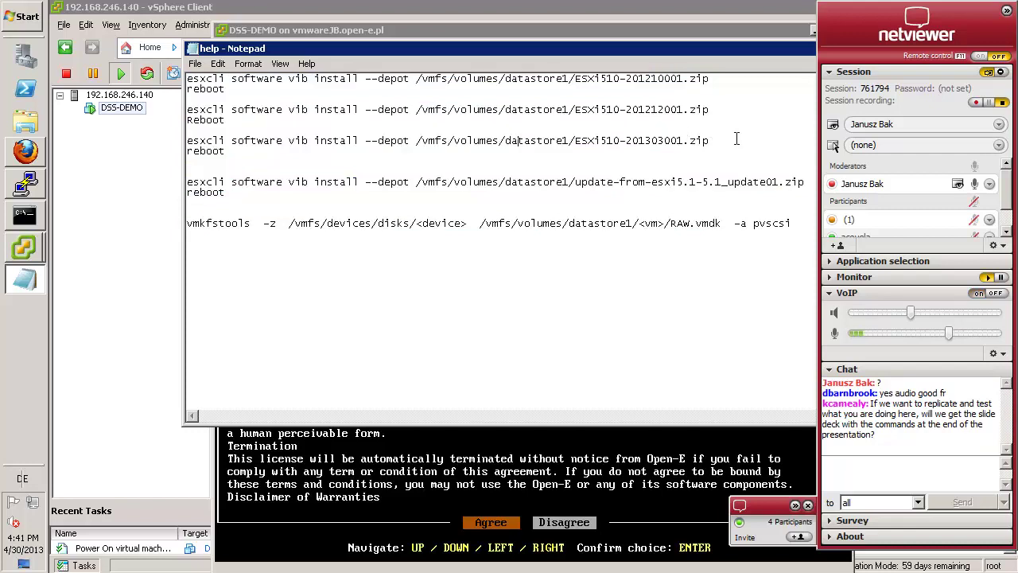
pyautogui.moveTo(736, 139); pyautogui.dragTo(264, 79)
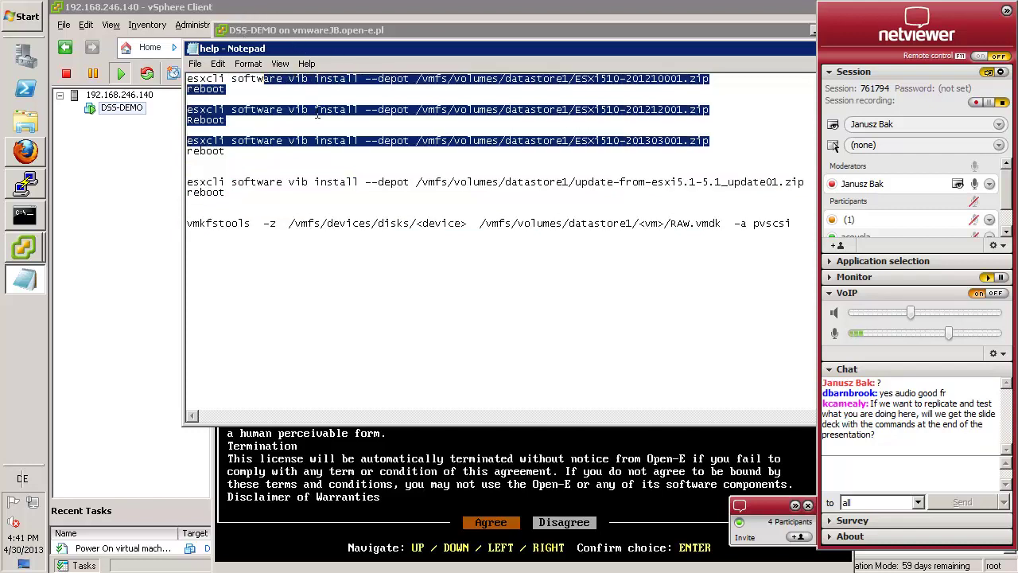
pyautogui.click(439, 90)
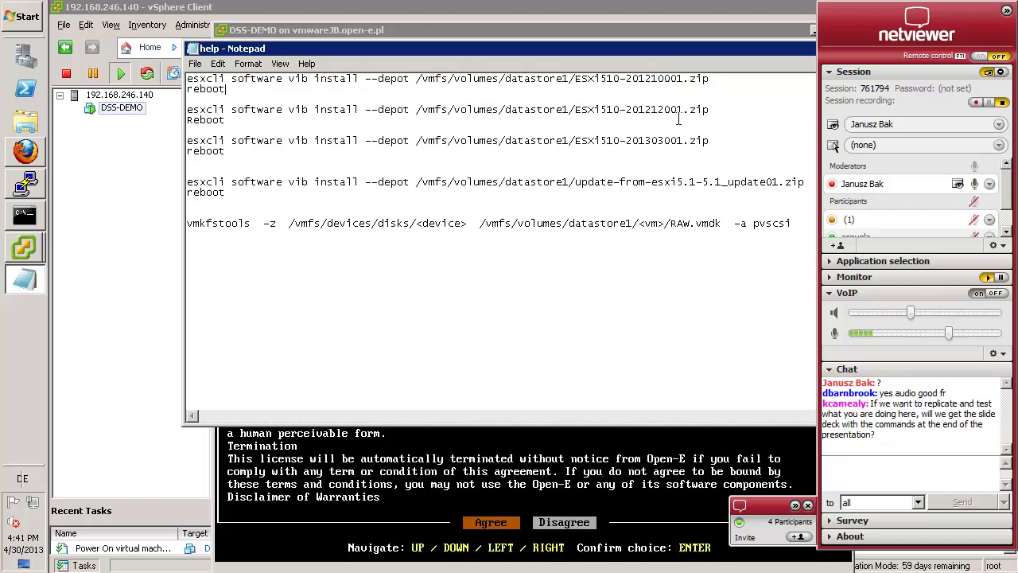
pyautogui.click(721, 141)
pyautogui.hotkey('shift', 'Home')
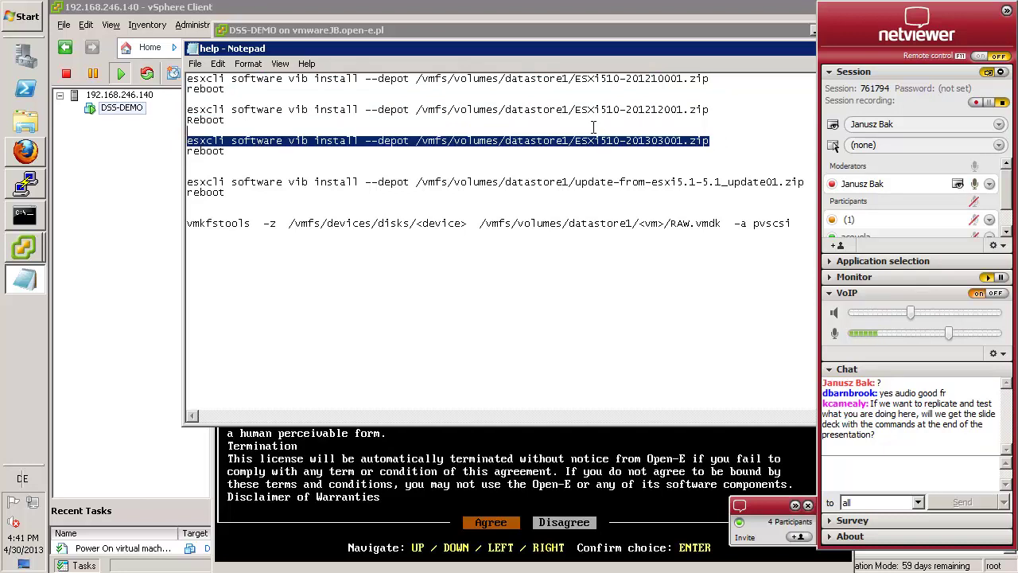
pyautogui.click(592, 128)
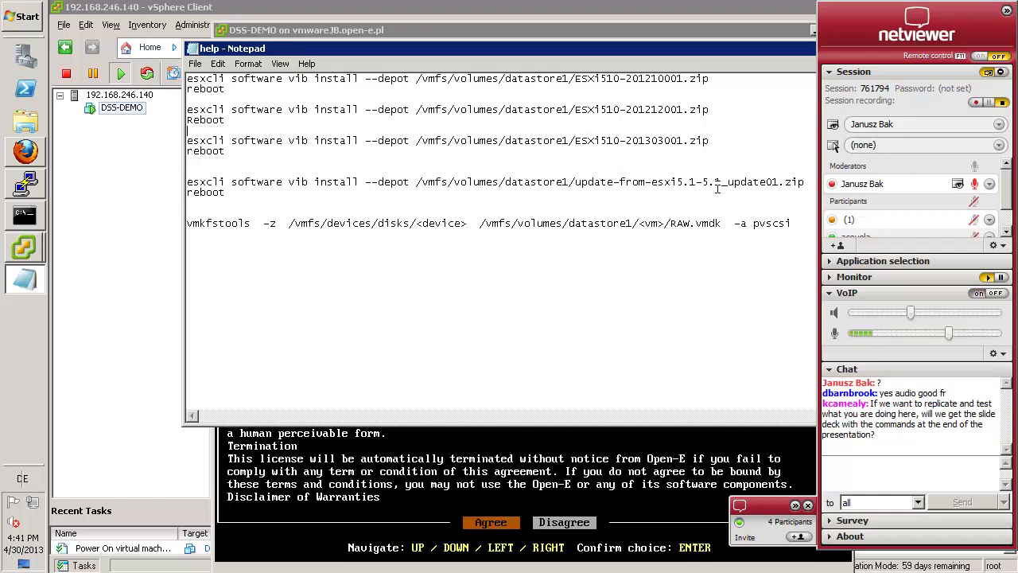
pyautogui.moveTo(227, 231); pyautogui.dragTo(172, 189)
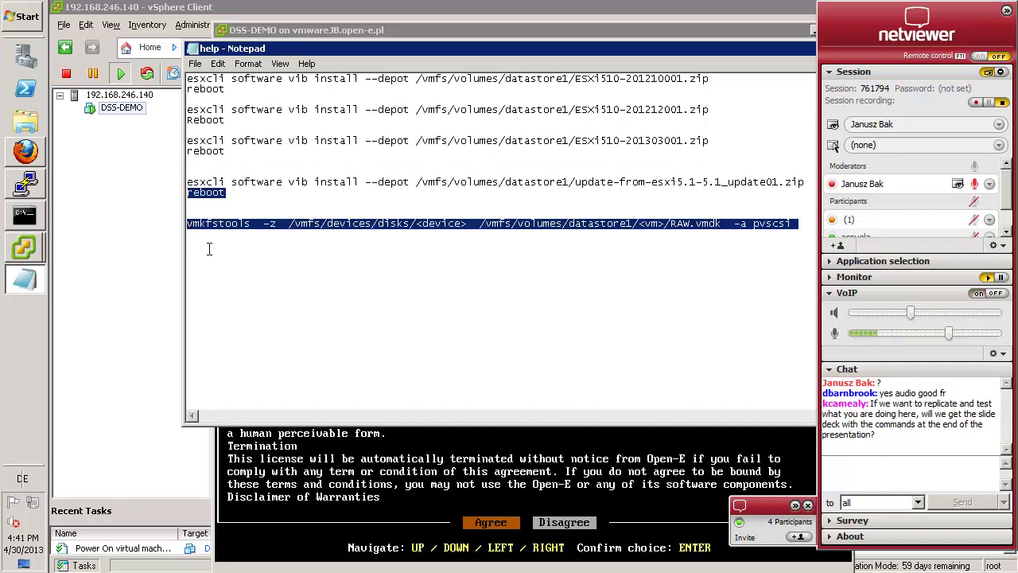
pyautogui.click(239, 271)
# Copy all the Notepad commands and post them in the Netviewer chat
pyautogui.hotkey('ctrl', 'a')
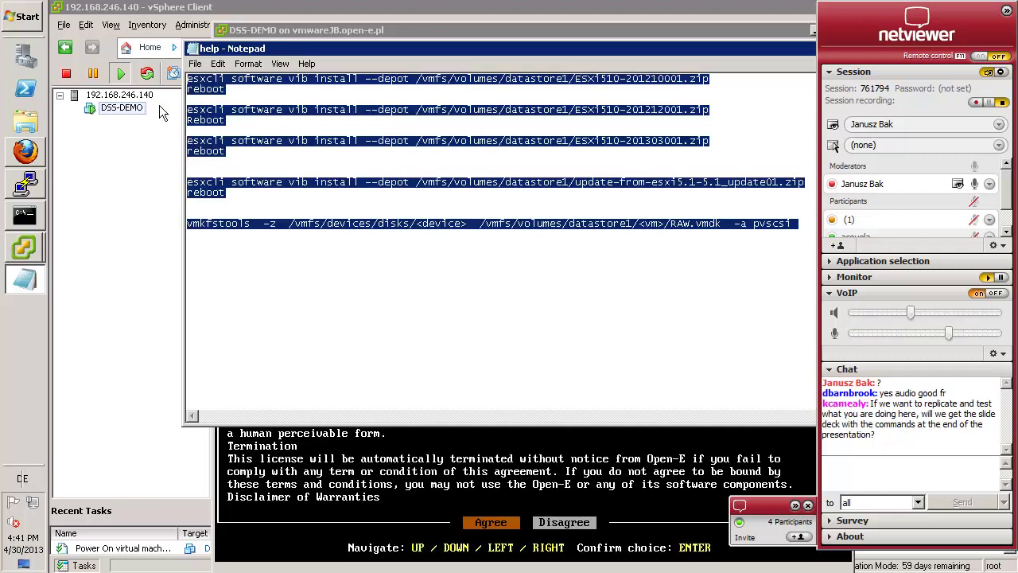
pyautogui.rightClick(206, 81)
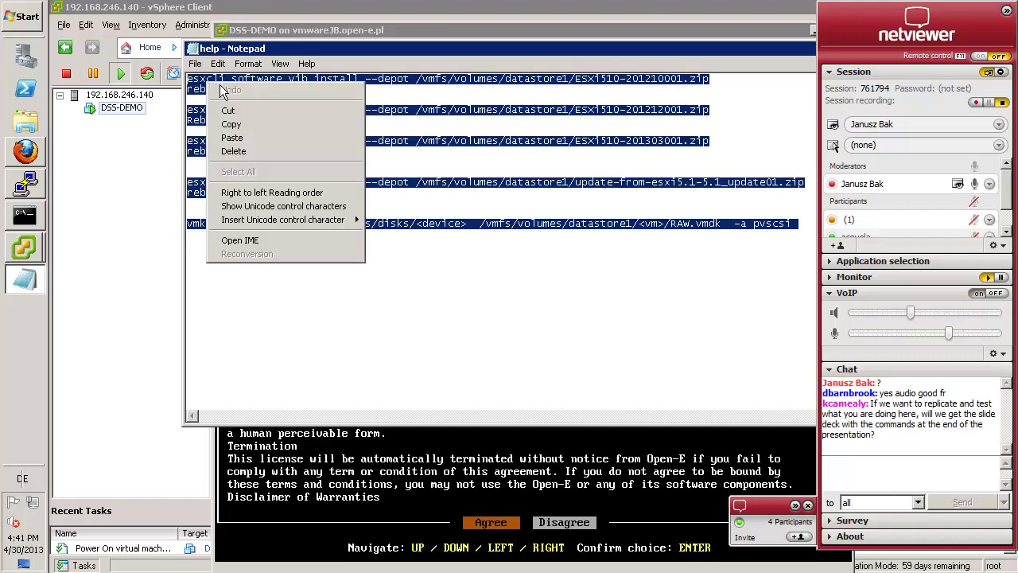
pyautogui.click(240, 125)
pyautogui.click(890, 473)
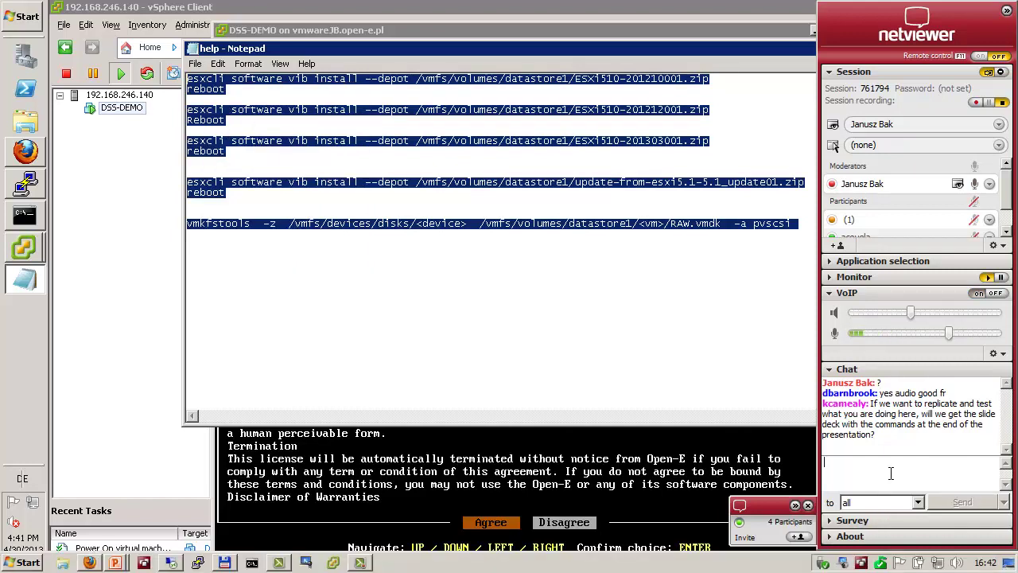
pyautogui.hotkey('ctrl', 'v')
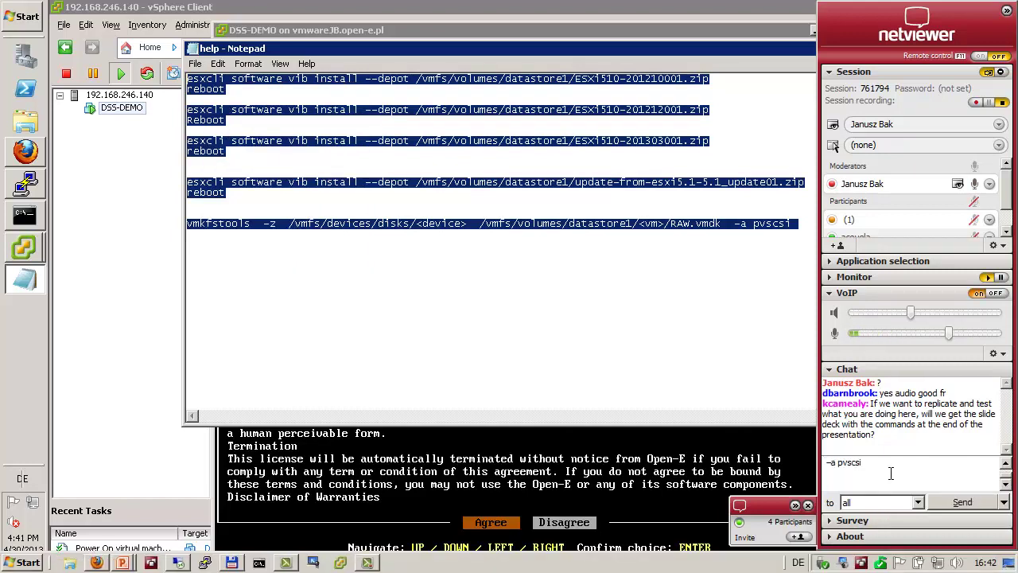
pyautogui.press('Return')
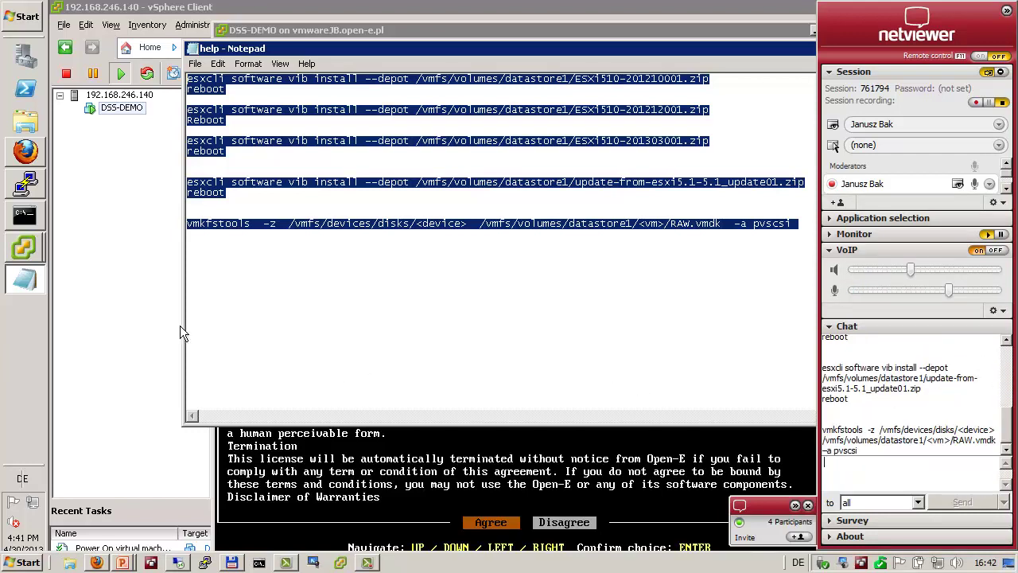
# Accept the Open-E licence agreement in the DSS-DEMO console
pyautogui.click(258, 490)
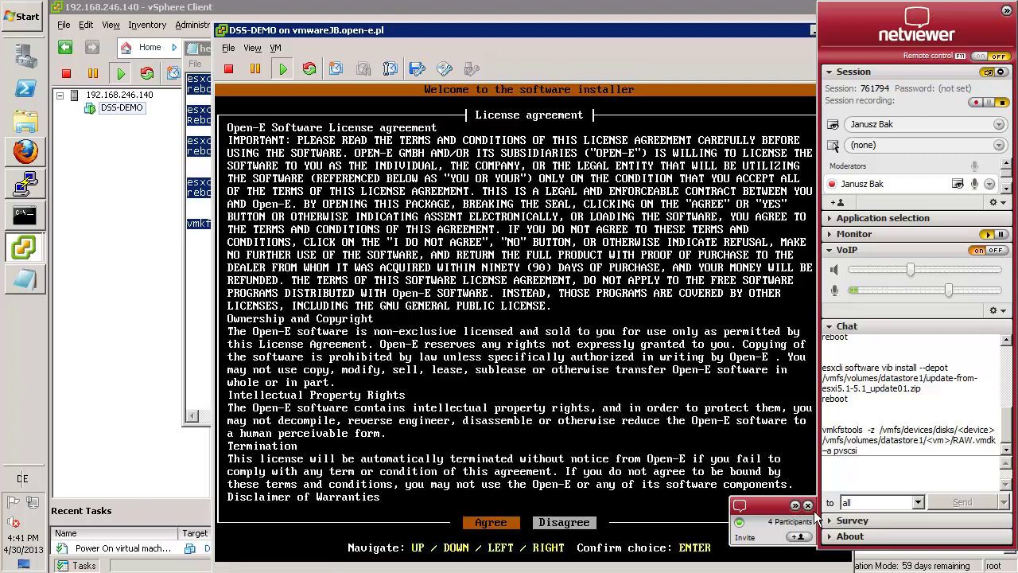
pyautogui.click(796, 506)
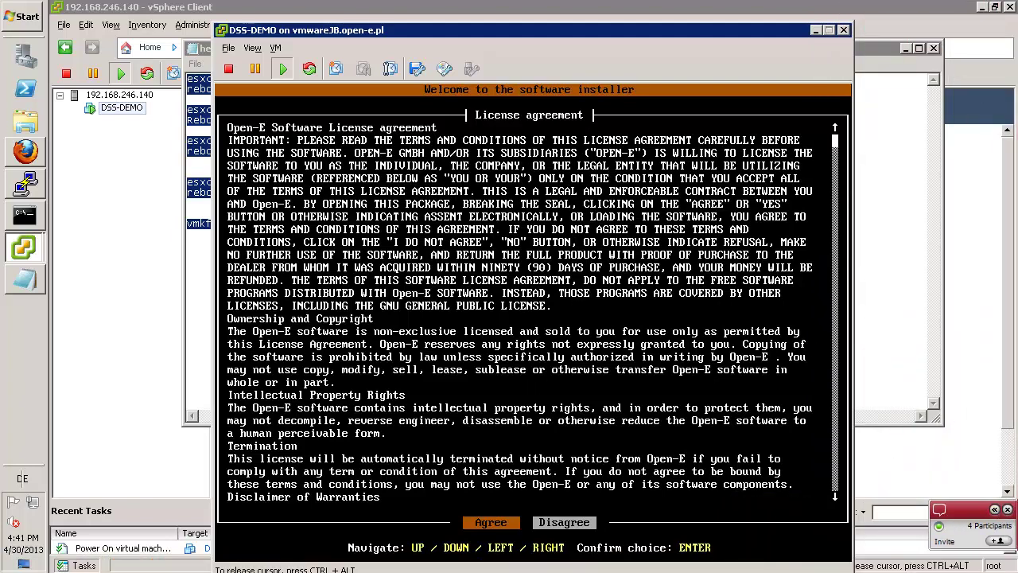
pyautogui.press('Return')
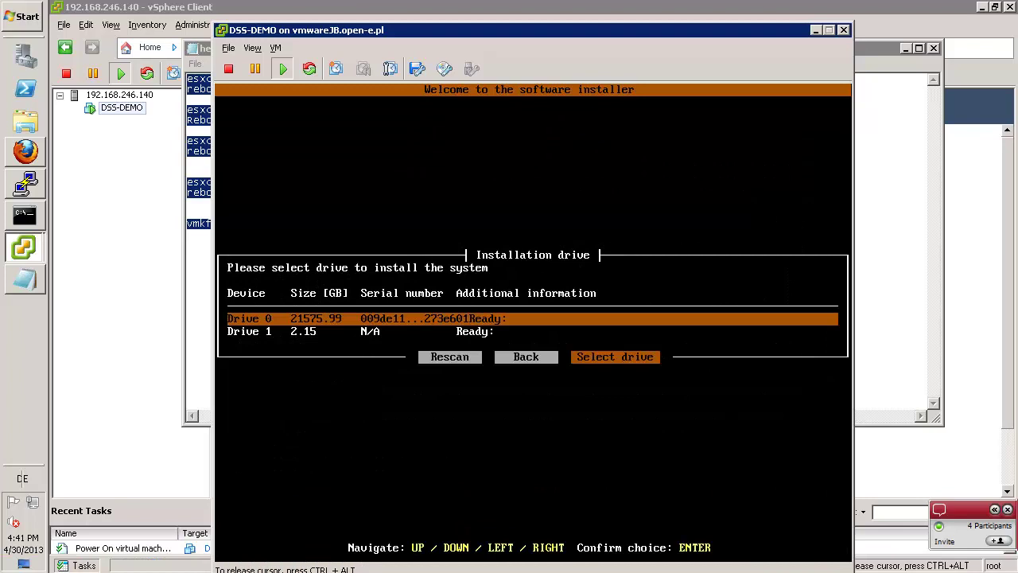
# Select the 2.15 GB Drive 1 and install DSS V7 onto it
pyautogui.press('Down')
pyautogui.press('Up')
pyautogui.press('Down')
pyautogui.press('Up')
pyautogui.press('Down')
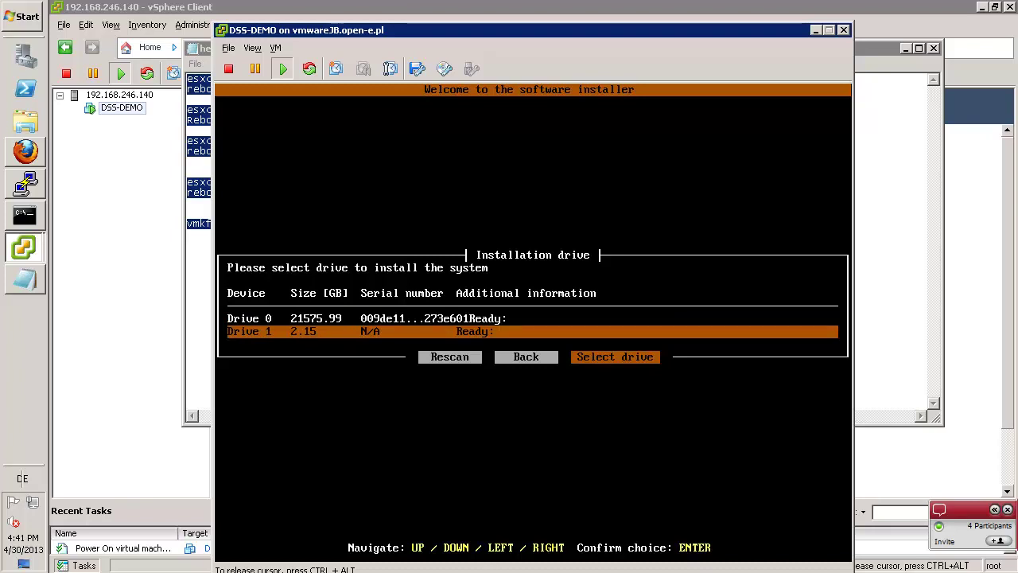
pyautogui.press('Up')
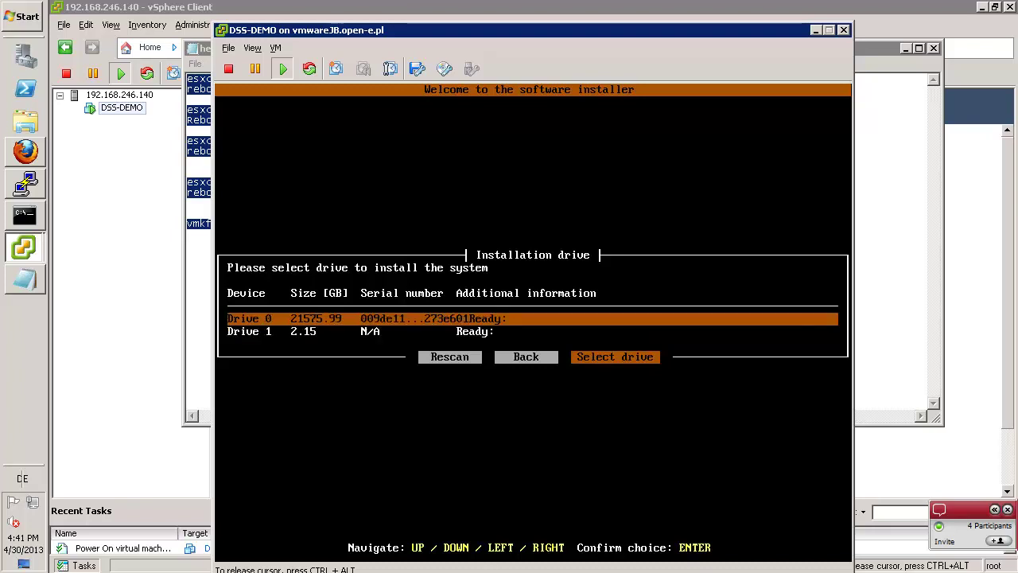
pyautogui.press('Down')
pyautogui.press('Up')
pyautogui.press('Down')
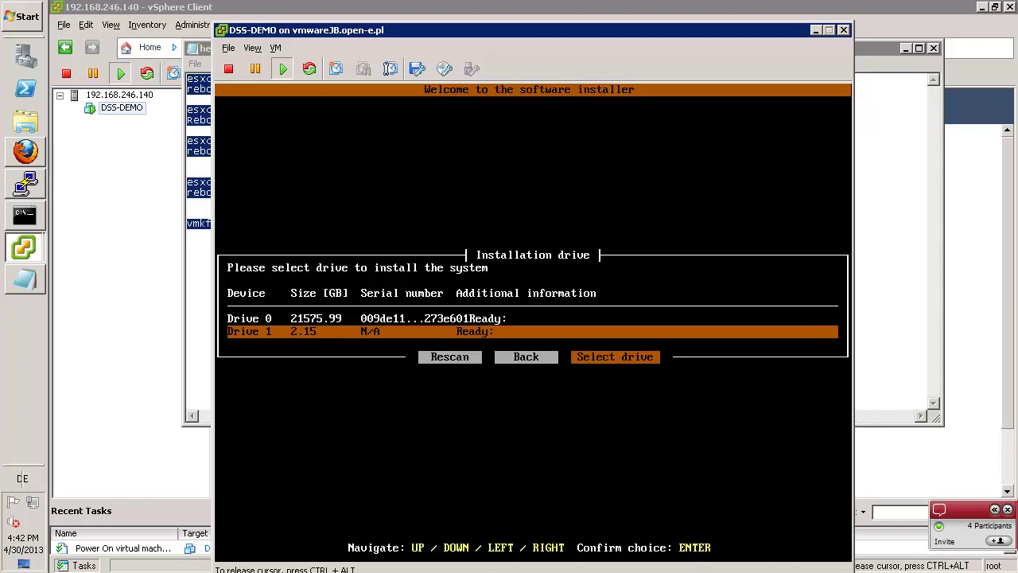
pyautogui.press('Return')
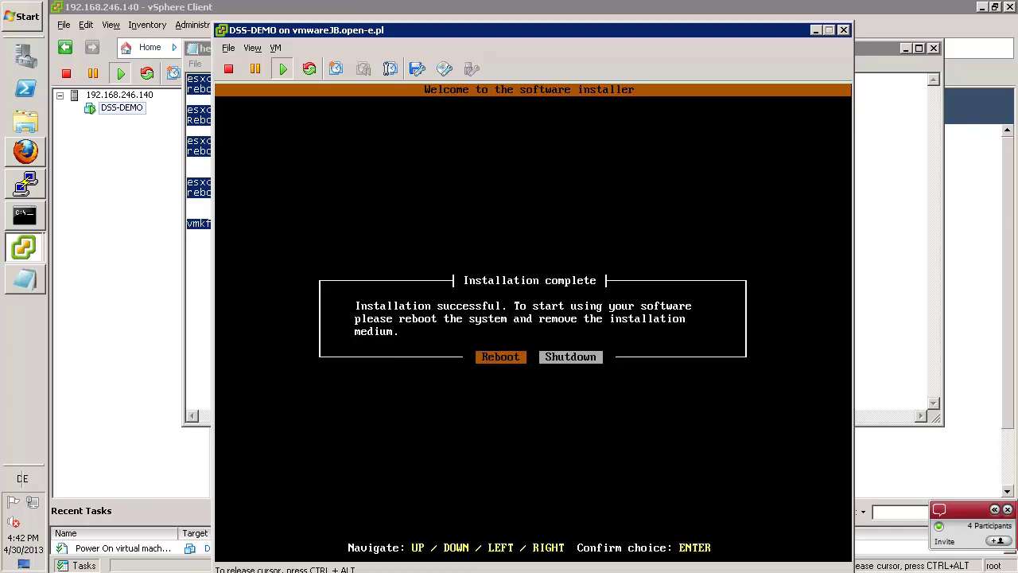
# Reboot the freshly installed DSS-DEMO system and release the cursor once it starts booting
pyautogui.press('Return')
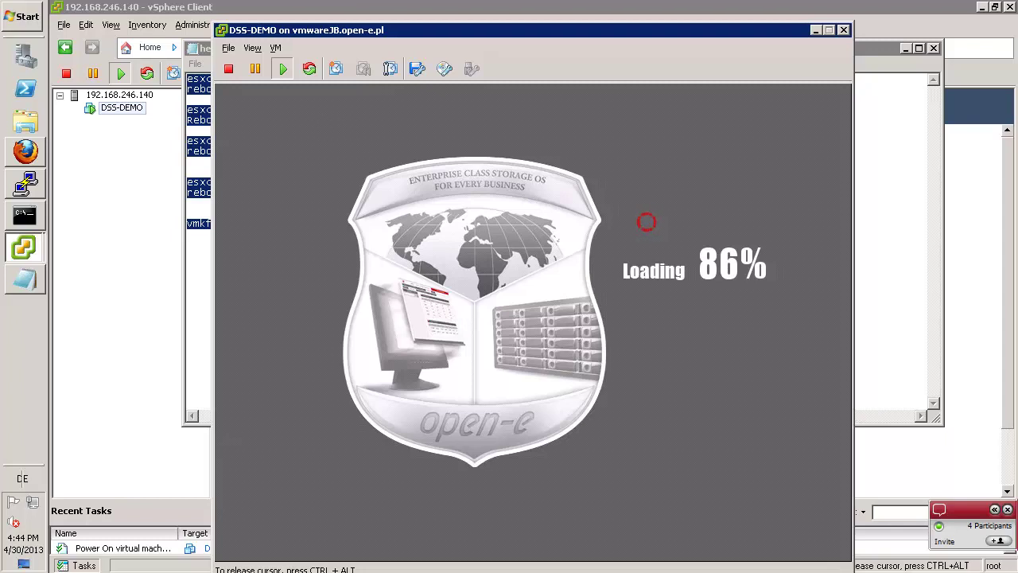
pyautogui.hotkey('ctrl', 'alt')
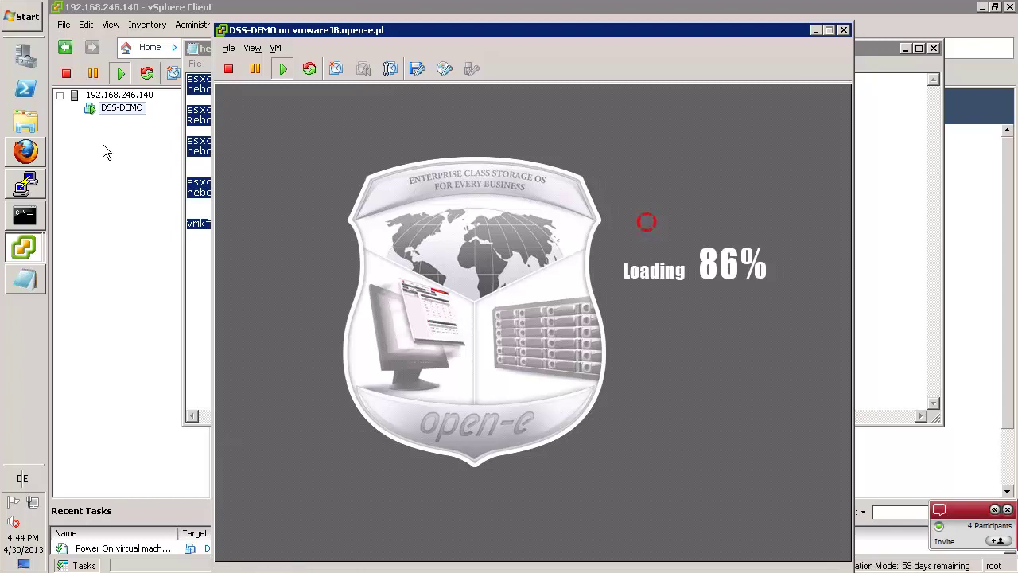
# Open the Edit Settings dialog for the DSS-DEMO virtual machine
pyautogui.click(101, 121)
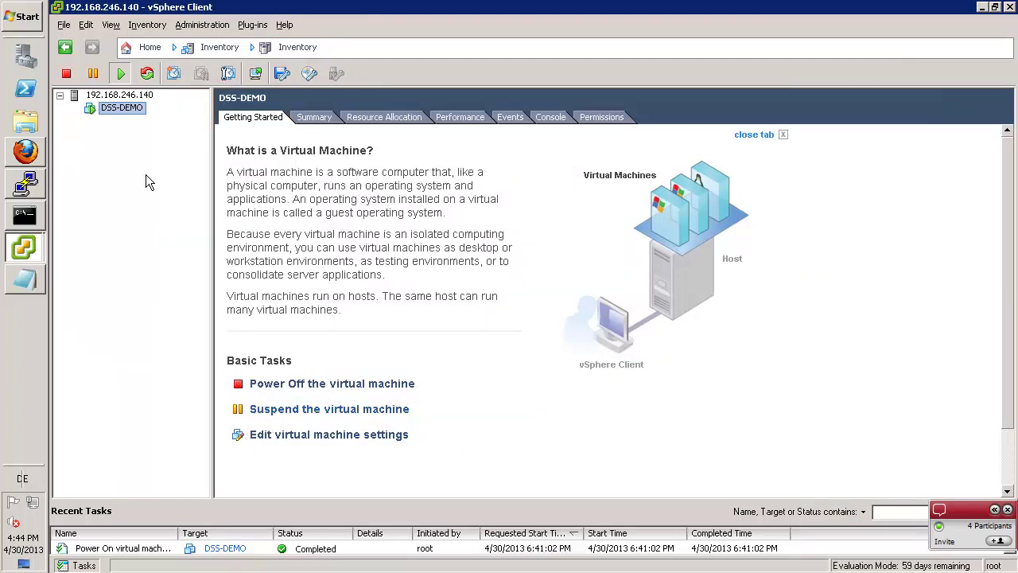
pyautogui.rightClick(115, 116)
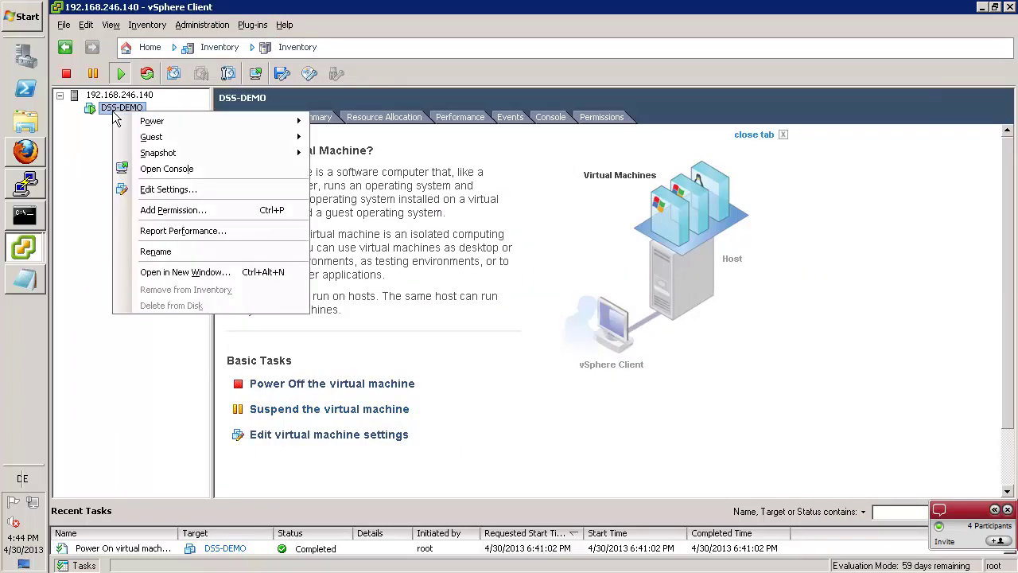
pyautogui.hotkey('alt', 'Tab')
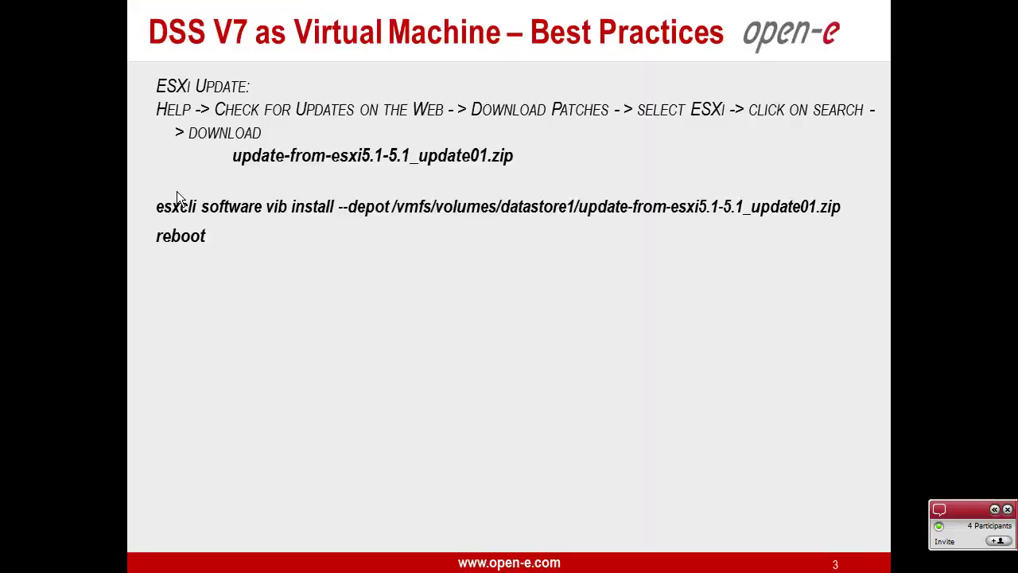
pyautogui.hotkey('alt', 'Tab')
pyautogui.hotkey('alt', 'Tab')
pyautogui.hotkey('alt', 'Tab')
pyautogui.hotkey('alt', 'Tab')
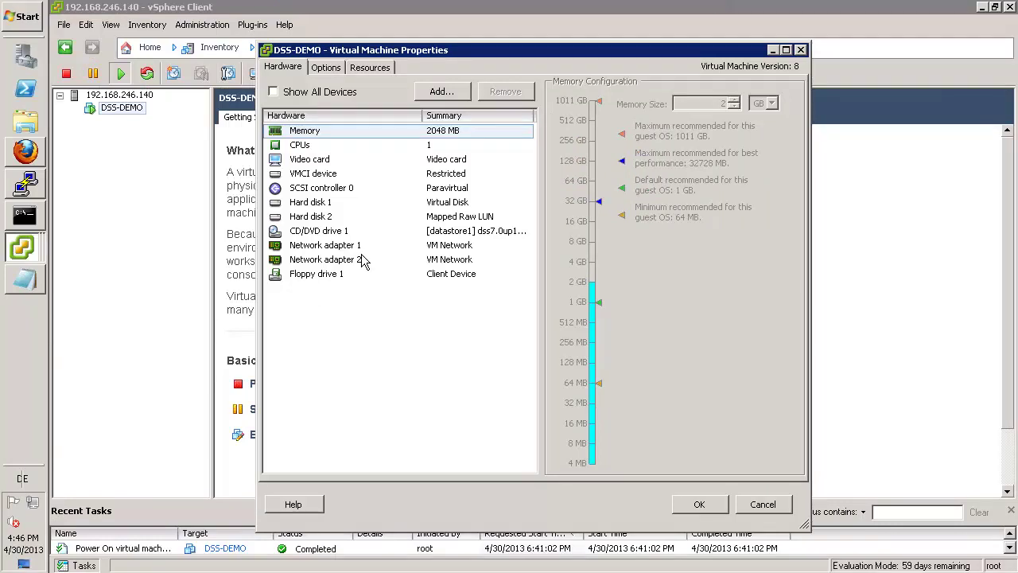
# Inspect Network adapter 2 and Hard disk 2's raw LUN mapping, then save the properties with OK
pyautogui.click(357, 248)
pyautogui.click(347, 262)
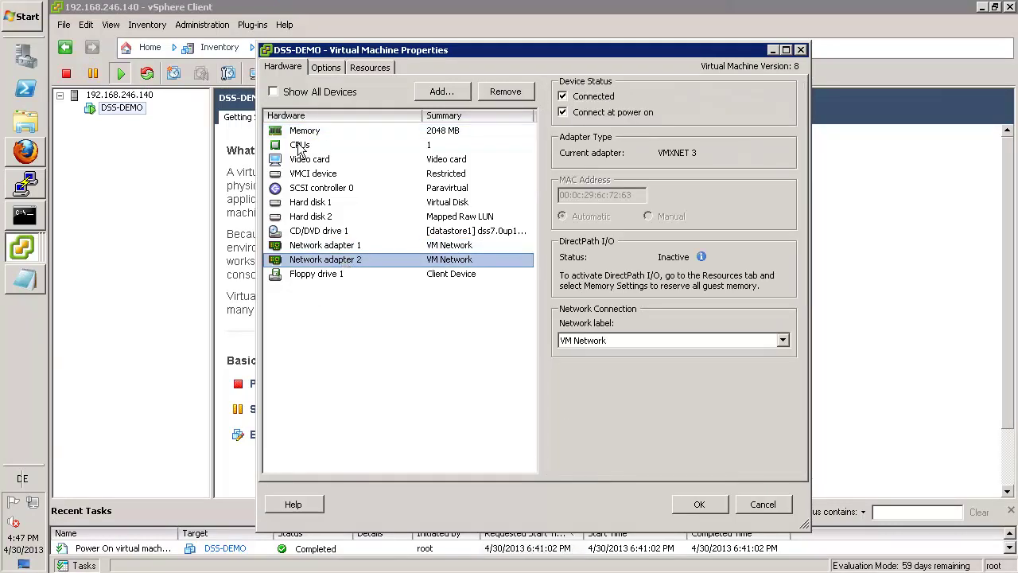
pyautogui.click(299, 203)
pyautogui.click(296, 216)
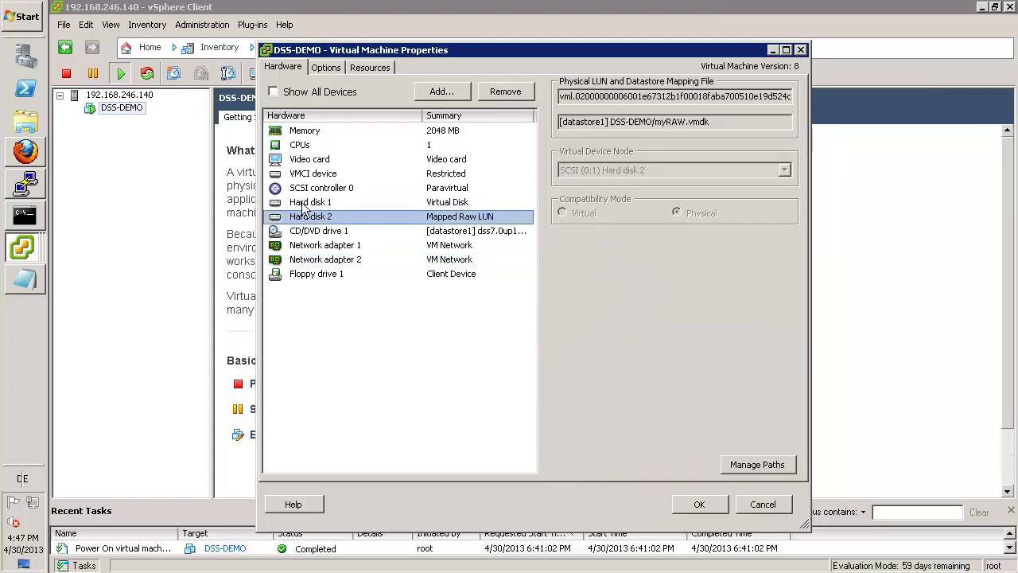
pyautogui.click(309, 204)
pyautogui.click(323, 218)
pyautogui.click(720, 504)
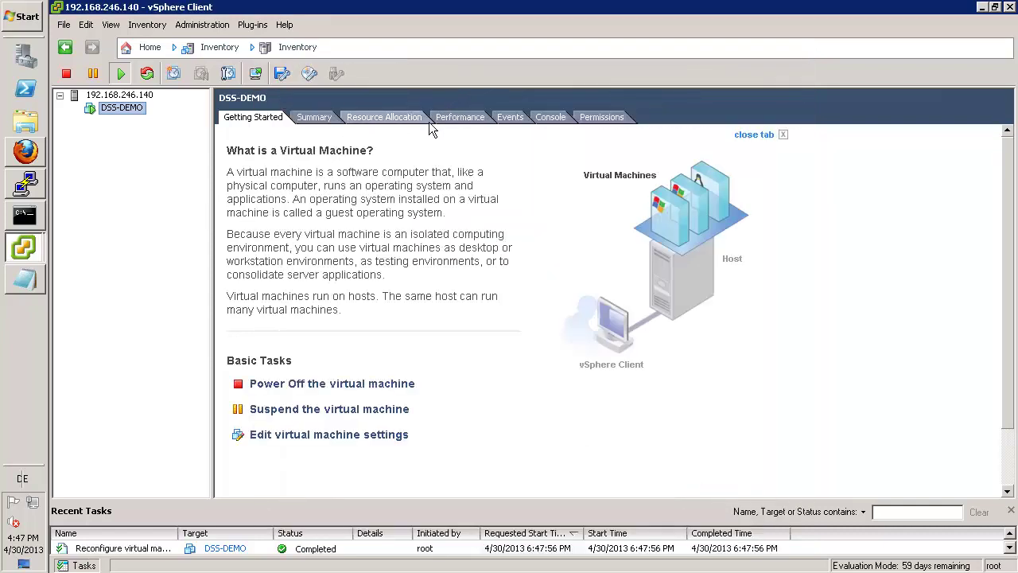
# In the DSS-DEMO console, dismiss the connections notice and review the F1 help before returning to the welcome screen
pyautogui.hotkey('alt', 'Tab')
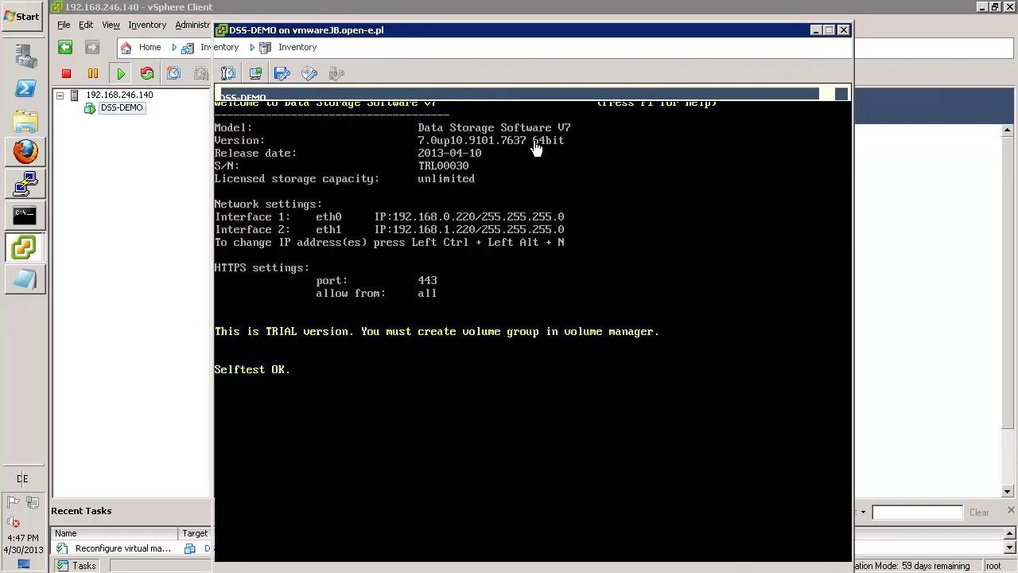
pyautogui.click(470, 256)
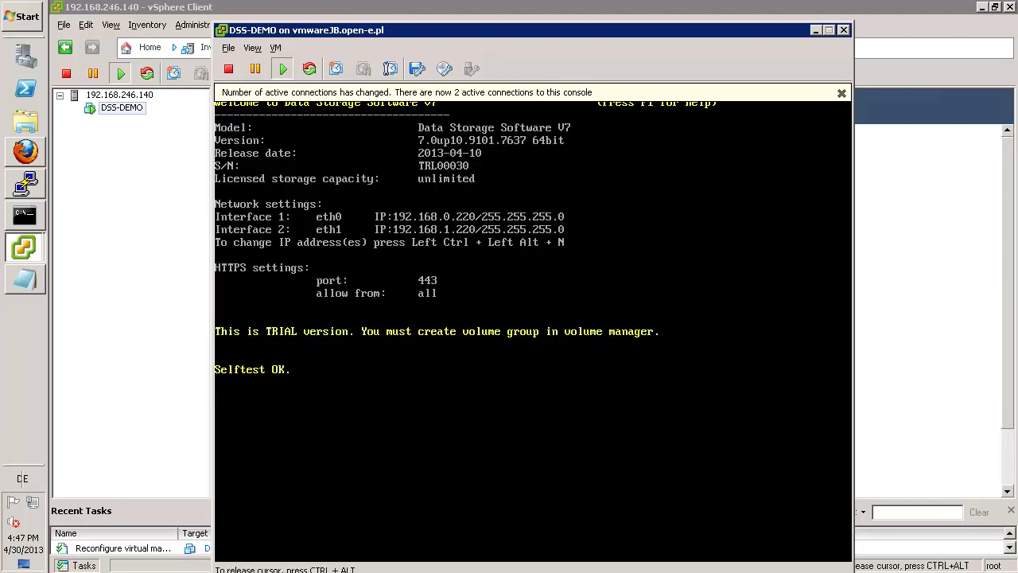
pyautogui.hotkey('ctrl', 'alt')
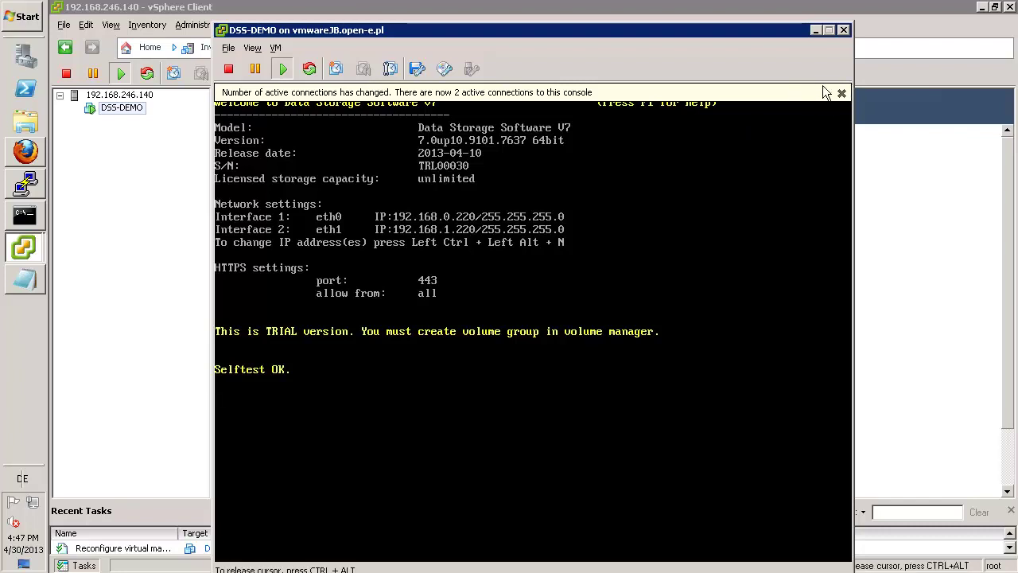
pyautogui.click(842, 94)
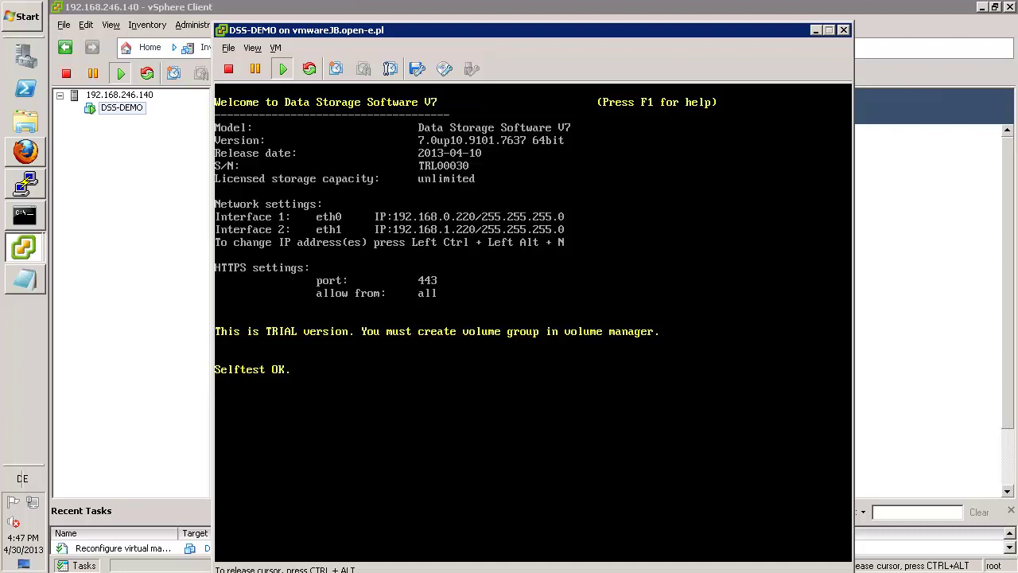
pyautogui.press('F1')
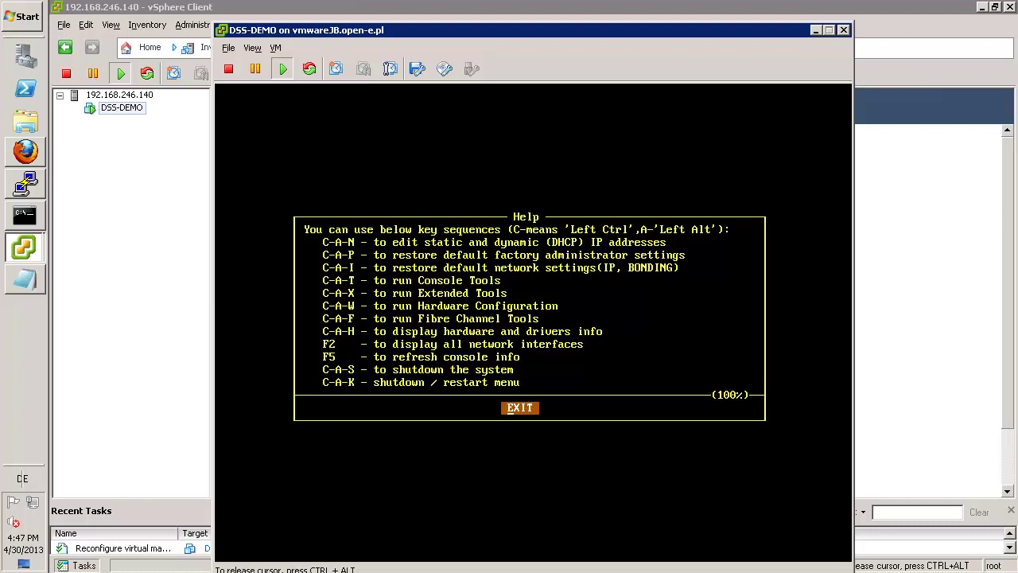
pyautogui.press('Return')
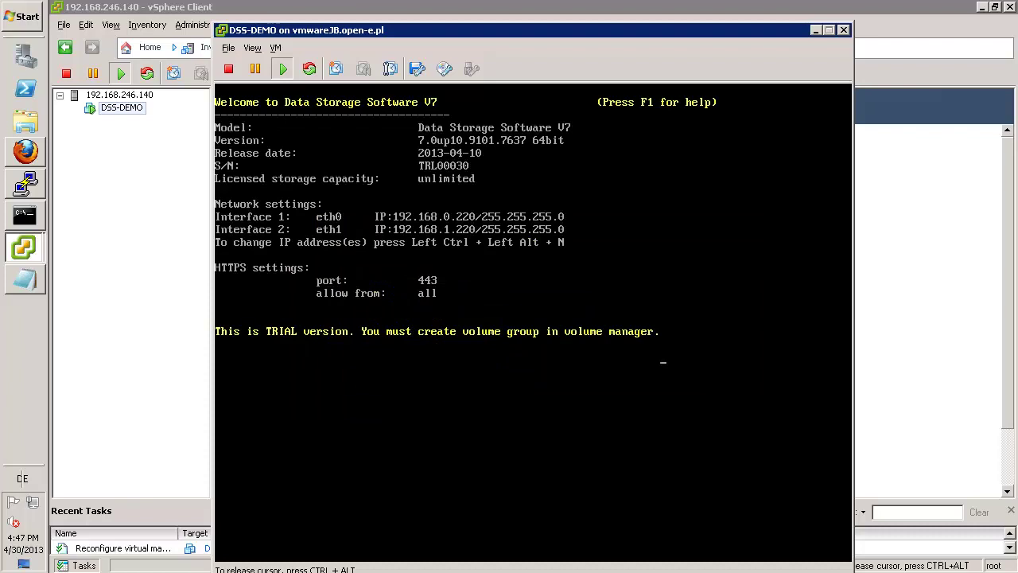
# Change the eth0 IP address to 192.168.246.220 in the console network settings
pyautogui.hotkey('ctrl', 'alt', 'n')
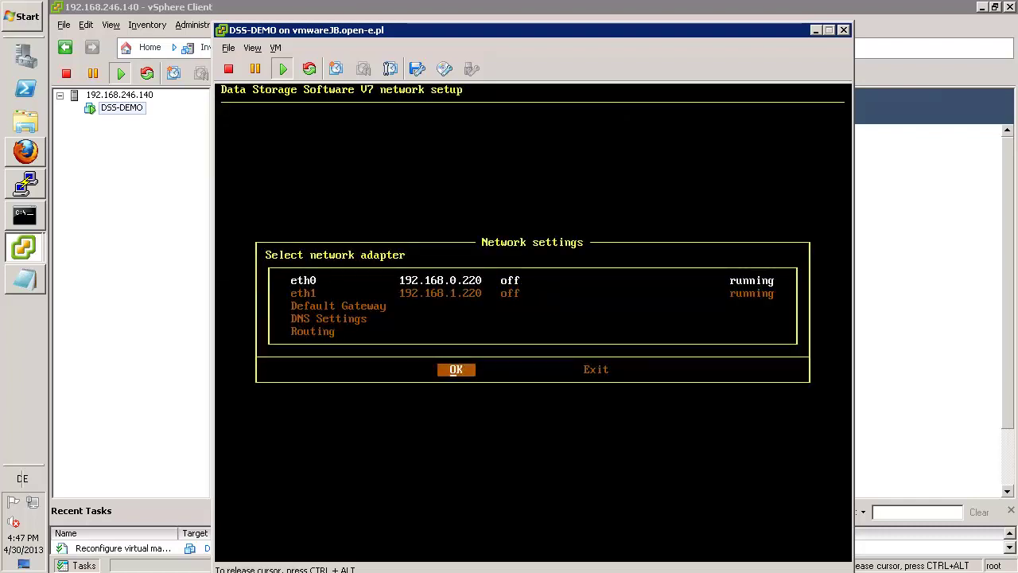
pyautogui.press('Return')
pyautogui.press('Down')
pyautogui.press('Down')
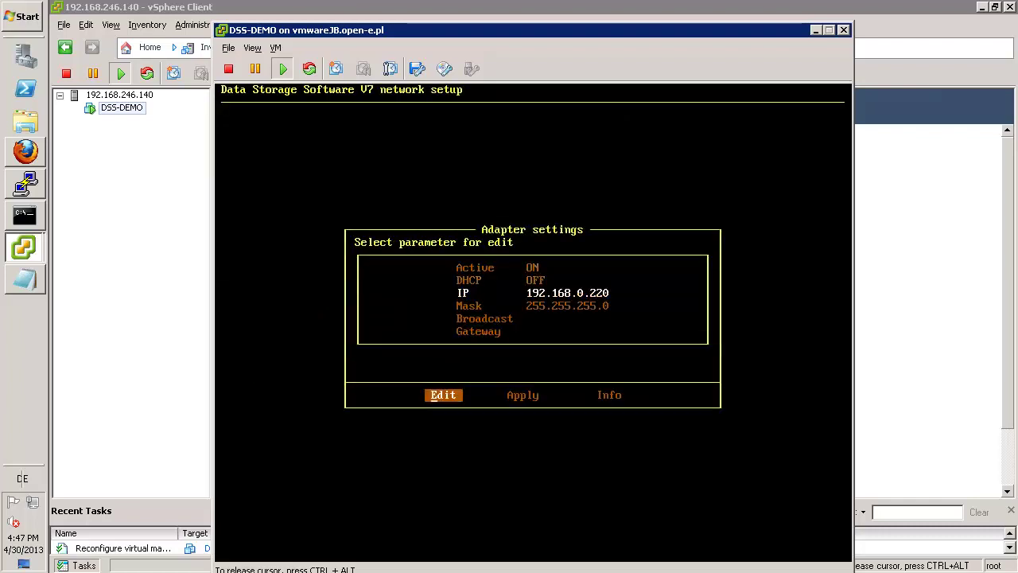
pyautogui.press('Return')
pyautogui.press('Right')
pyautogui.press('Right')
pyautogui.press('Right')
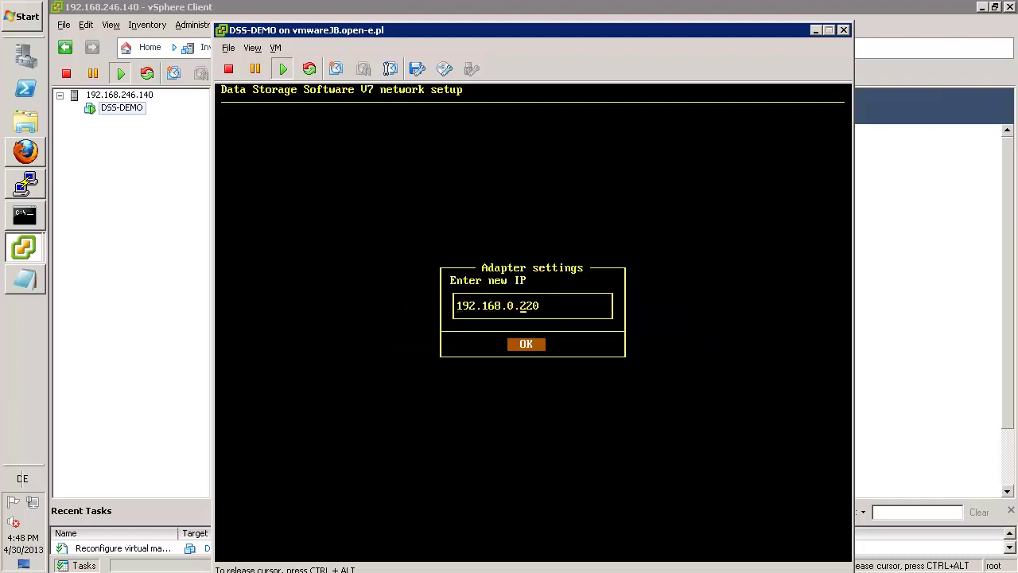
pyautogui.press('Delete')
pyautogui.write('246')
pyautogui.press('Return')
# Set the eth0 gateway to 192.168.246.1 and apply the adapter settings
pyautogui.press('Right')
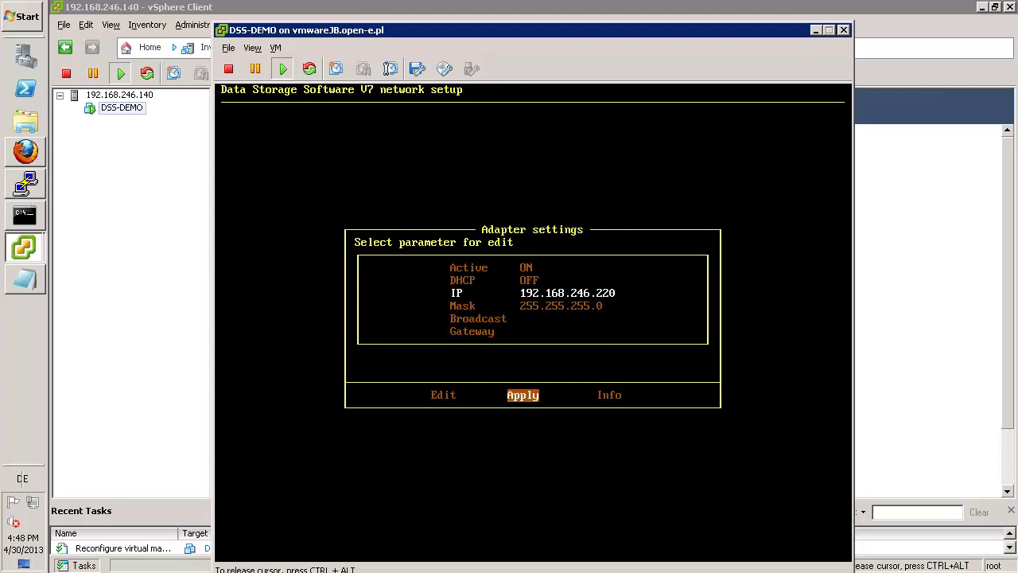
pyautogui.press('Left')
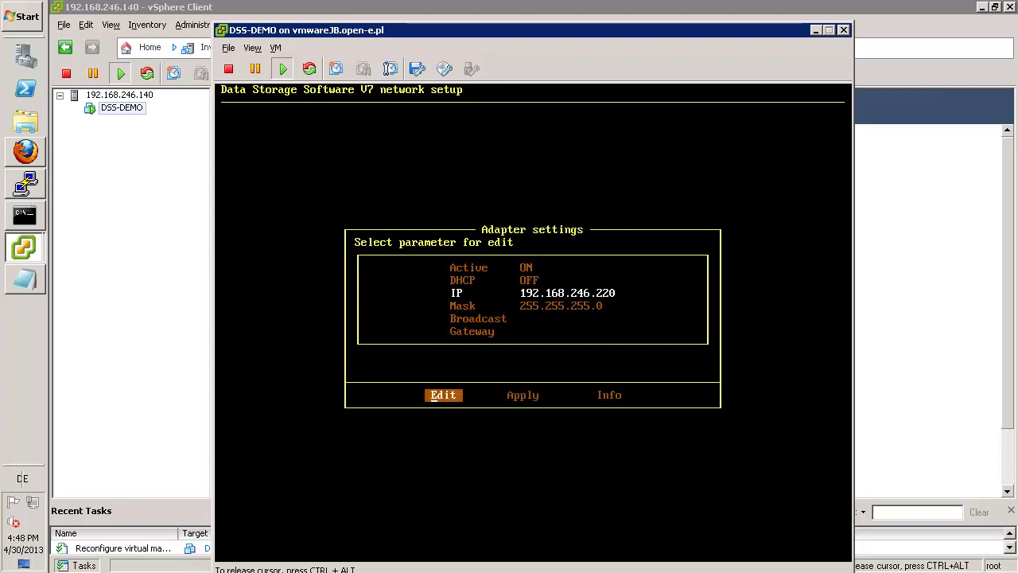
pyautogui.press('Down')
pyautogui.press('Down')
pyautogui.press('Down')
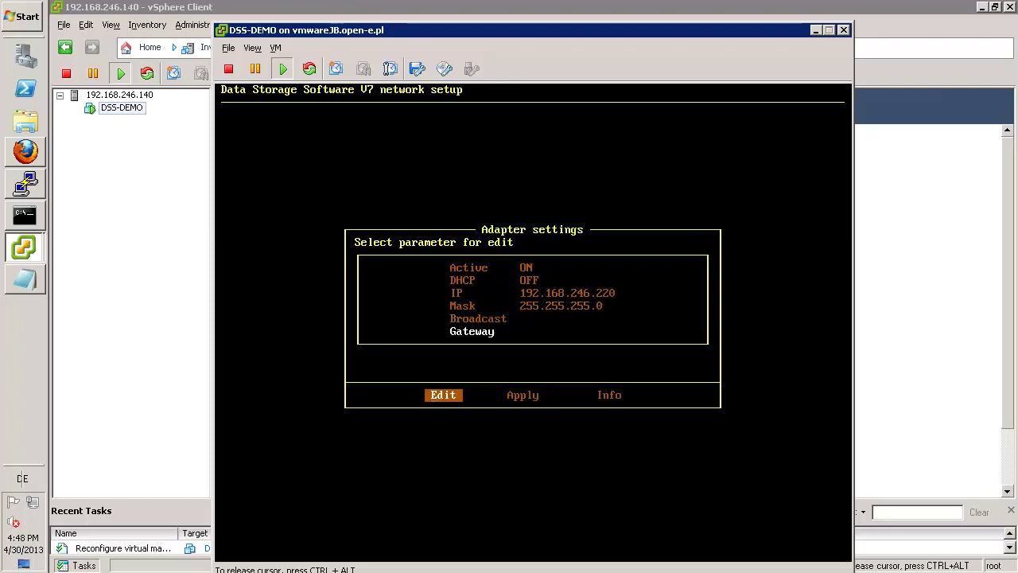
pyautogui.press('Return')
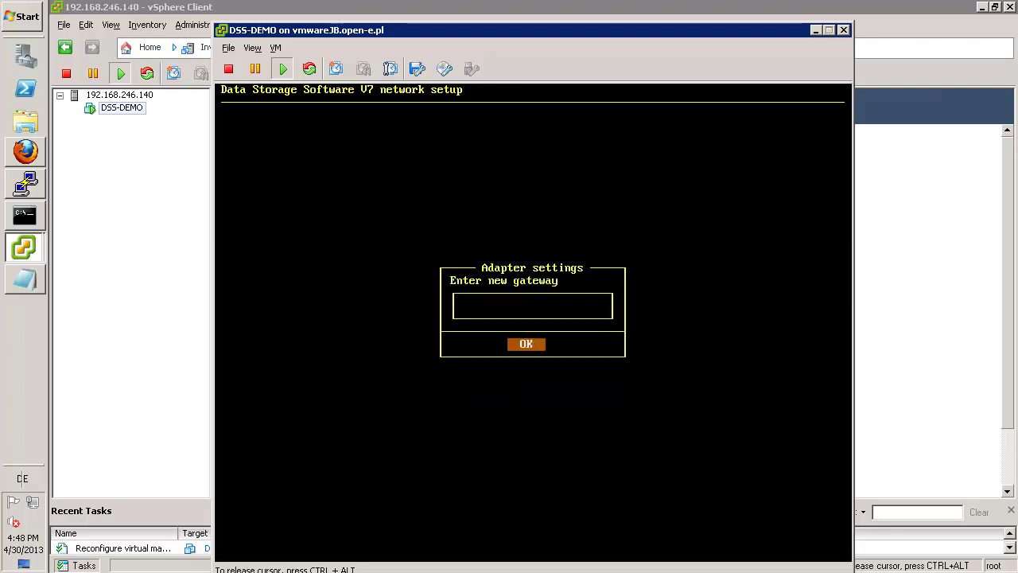
pyautogui.write('192.16')
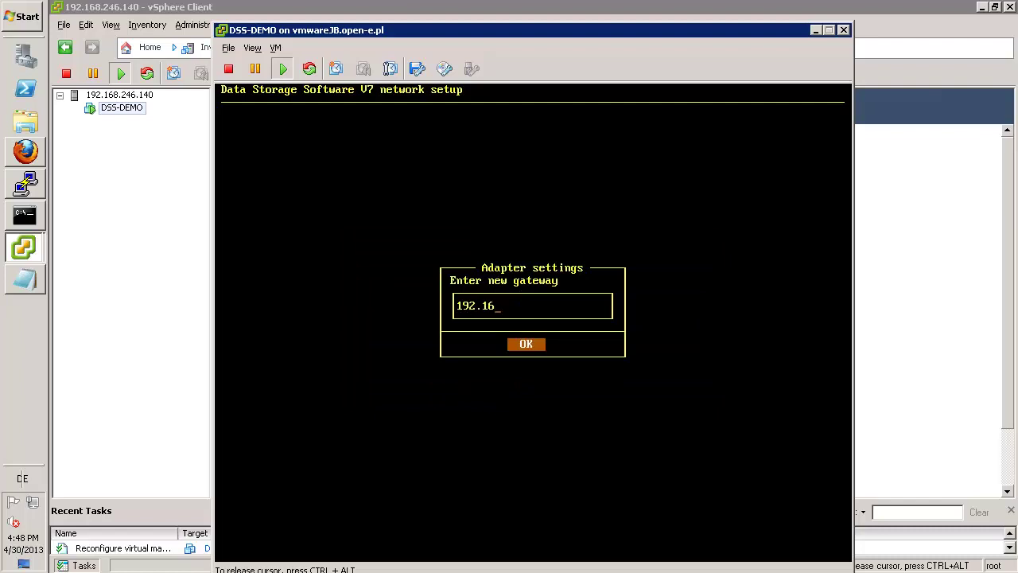
pyautogui.write('8.246.1')
pyautogui.press('Return')
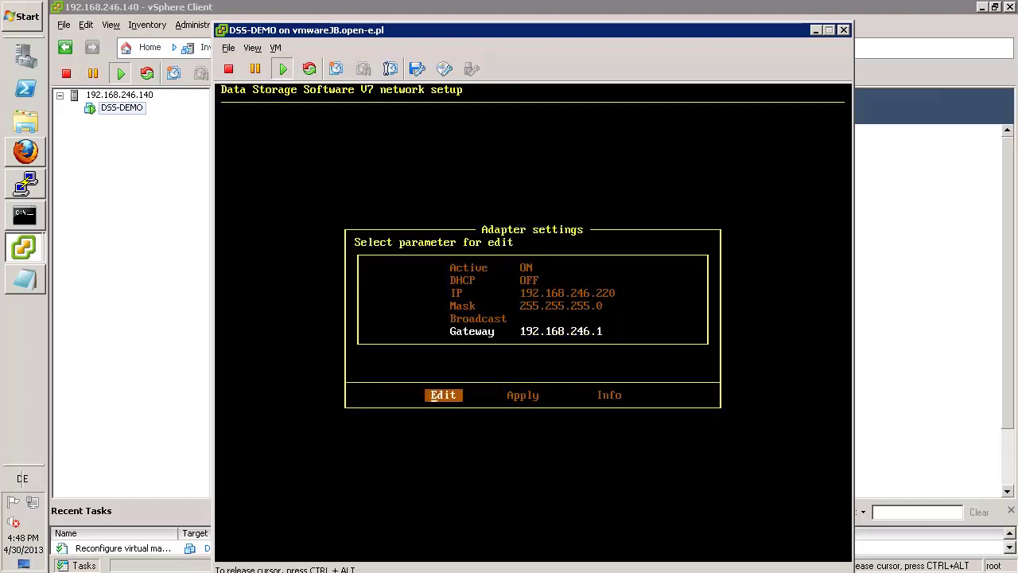
pyautogui.press('Right')
pyautogui.press('Return')
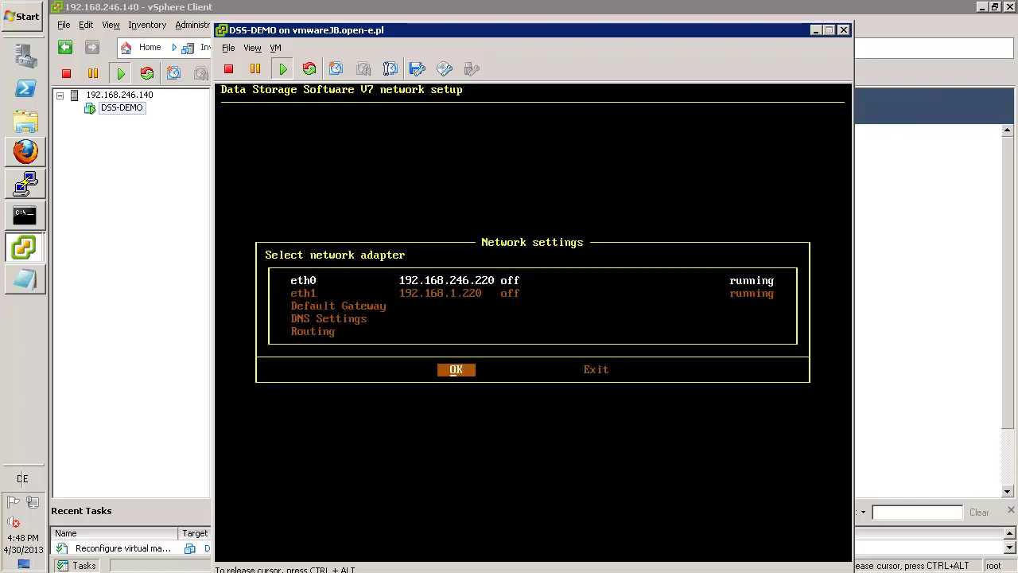
# Exit the network settings, back to the welcome screen showing eth0 at 192.168.246.220
pyautogui.press('Down')
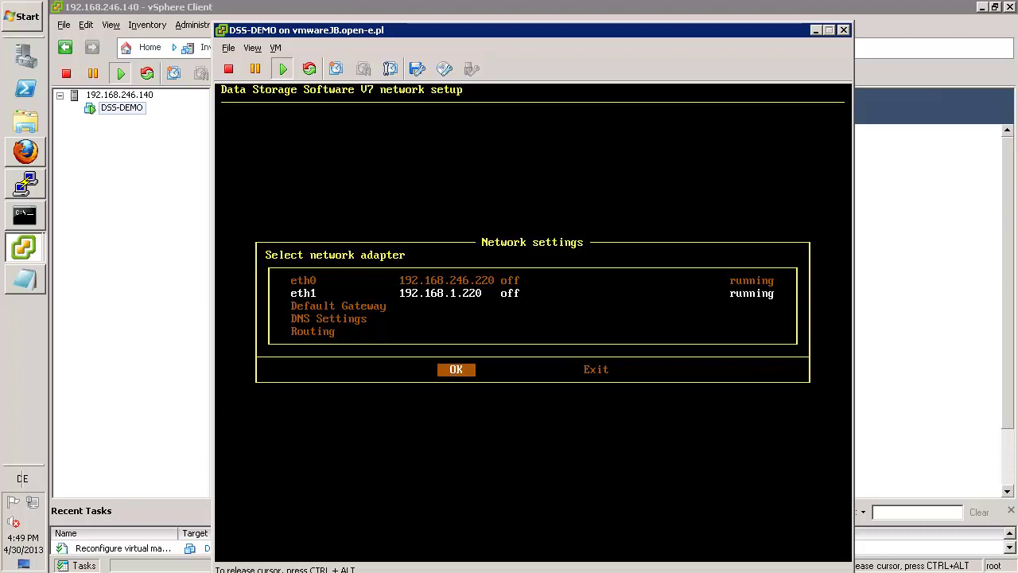
pyautogui.press('Tab')
pyautogui.press('Return')
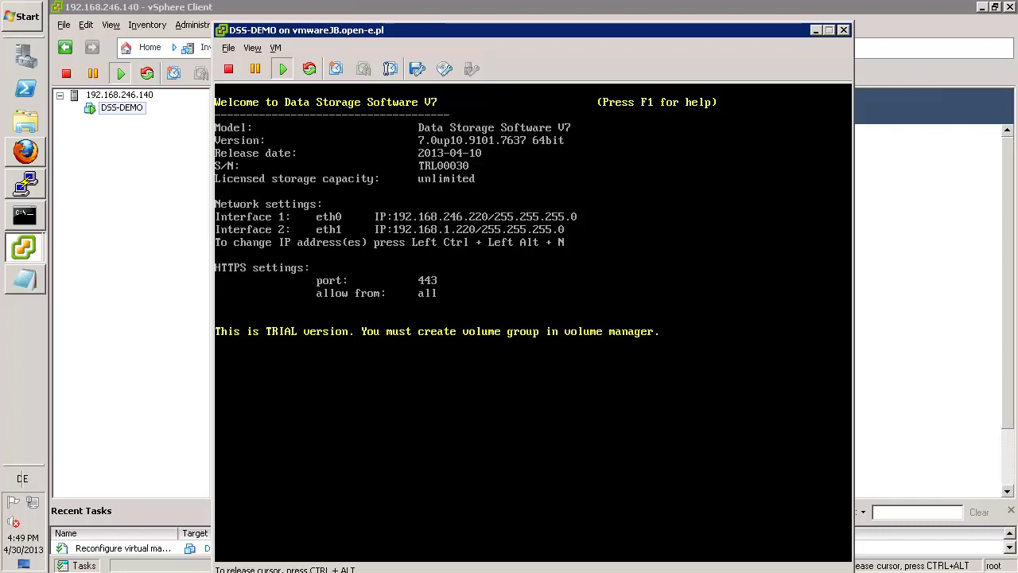
# Release the VM console and bring Firefox forward on the VMware Download Patches page
pyautogui.hotkey('ctrl', 'alt')
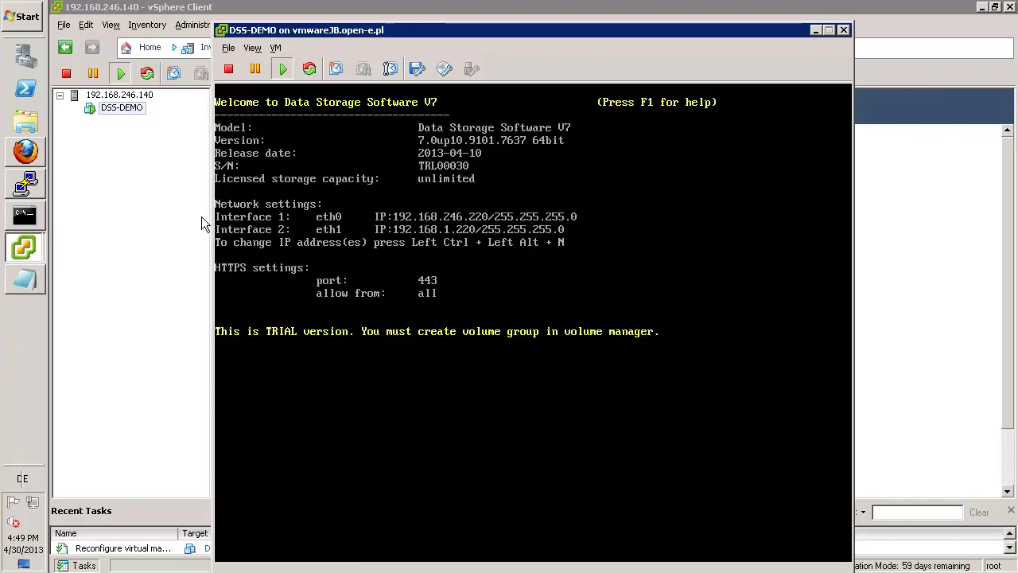
pyautogui.click(34, 154)
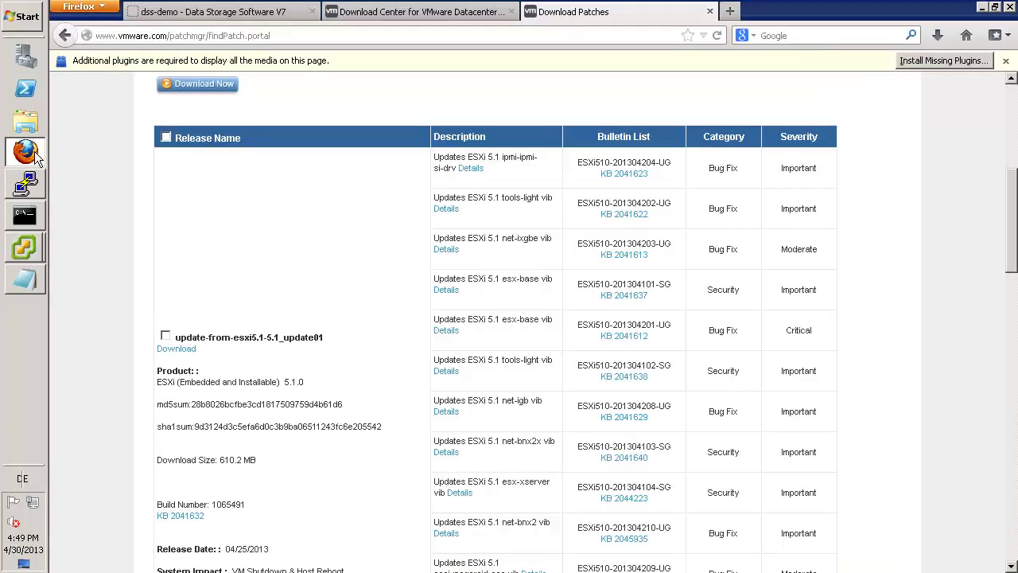
# Reload 192.168.246.220 in the dss-demo tab and add a security exception for its certificate
pyautogui.click(180, 15)
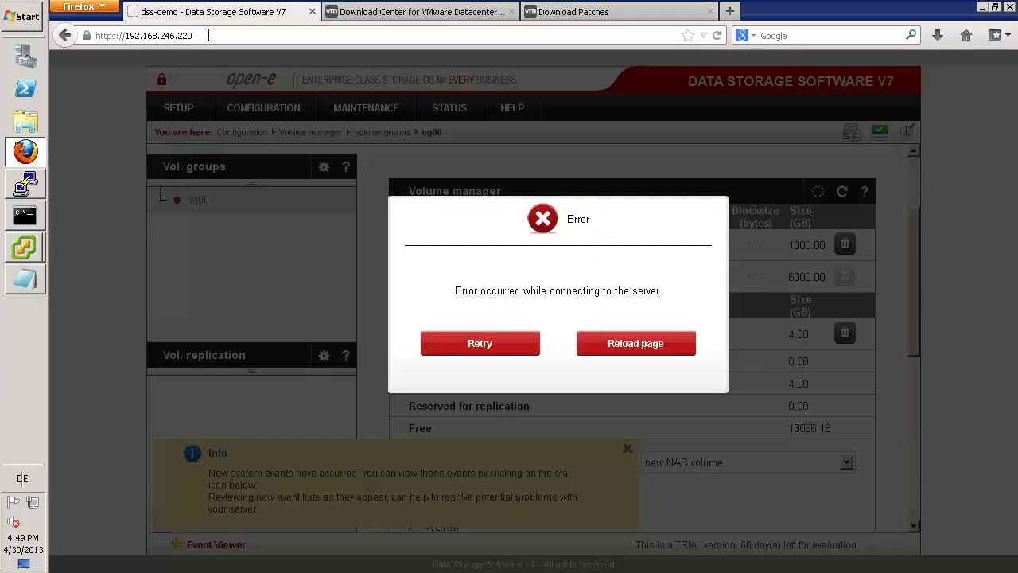
pyautogui.click(213, 34)
pyautogui.press('Return')
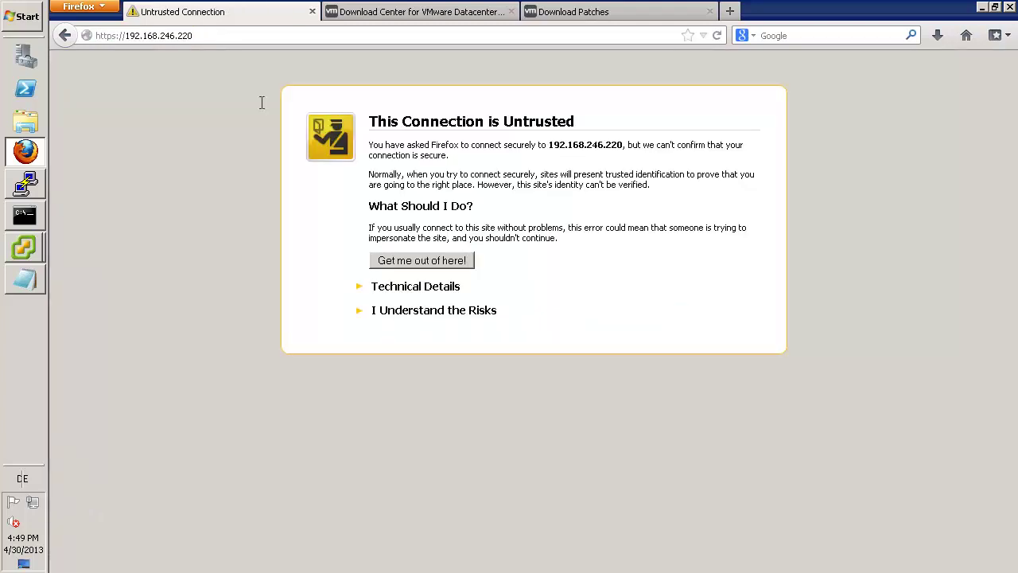
pyautogui.click(404, 316)
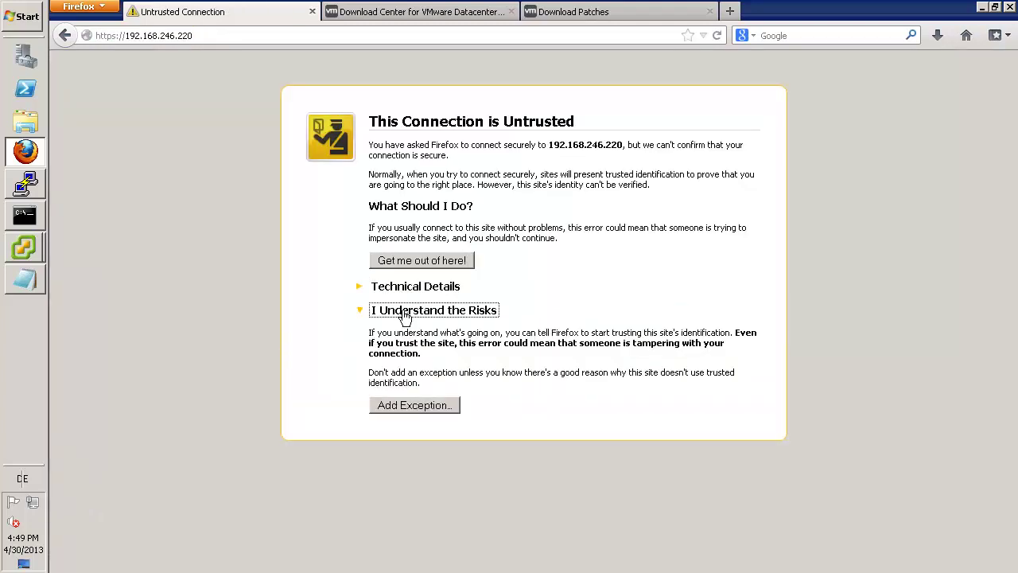
pyautogui.click(427, 407)
pyautogui.click(581, 467)
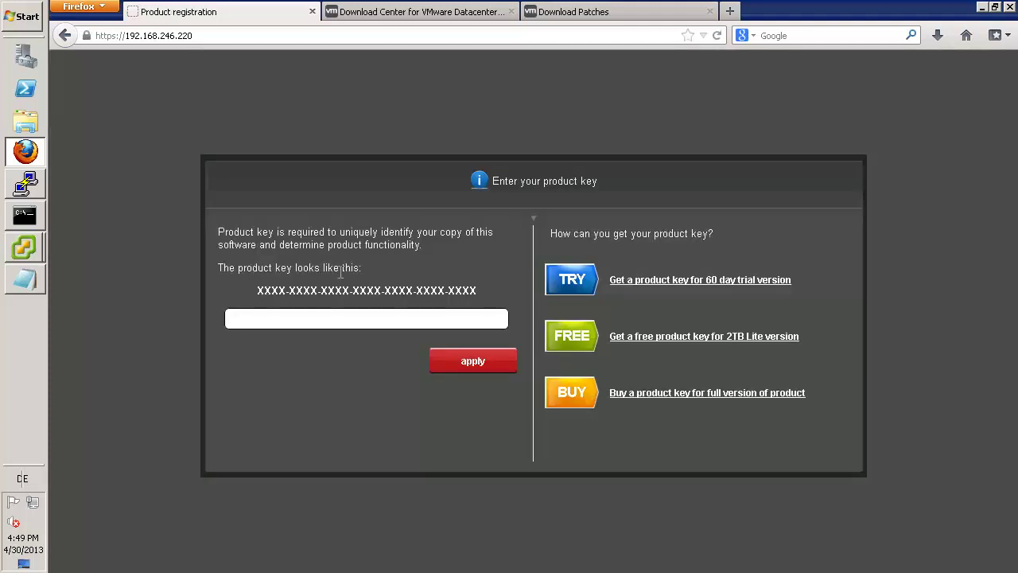
# Request a 60-day trial product key, entering the e-mail address to receive it
pyautogui.click(324, 315)
pyautogui.click(650, 283)
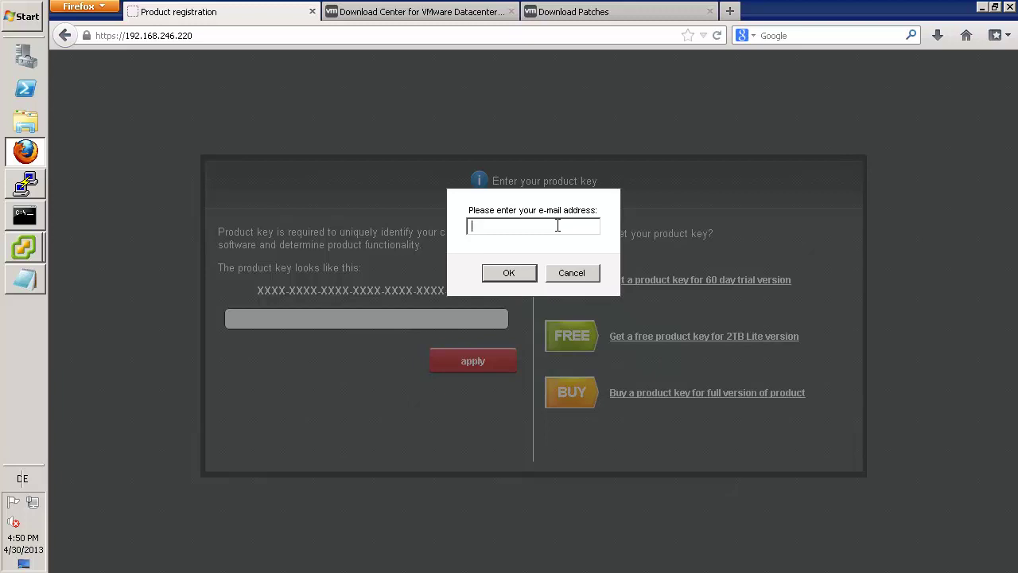
pyautogui.click(514, 268)
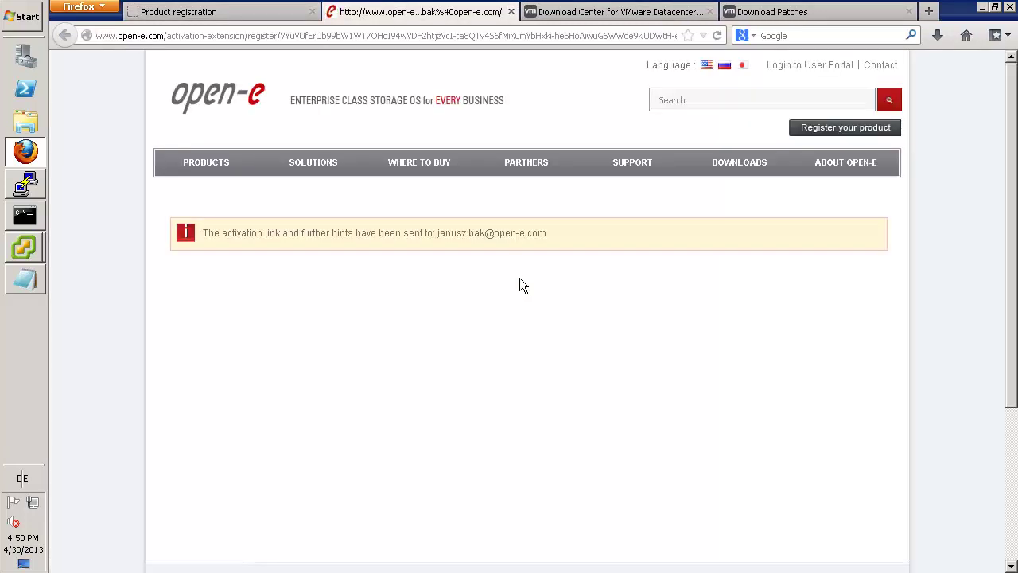
# Open a new browser tab, then minimize the remote desktop session
pyautogui.click(929, 12)
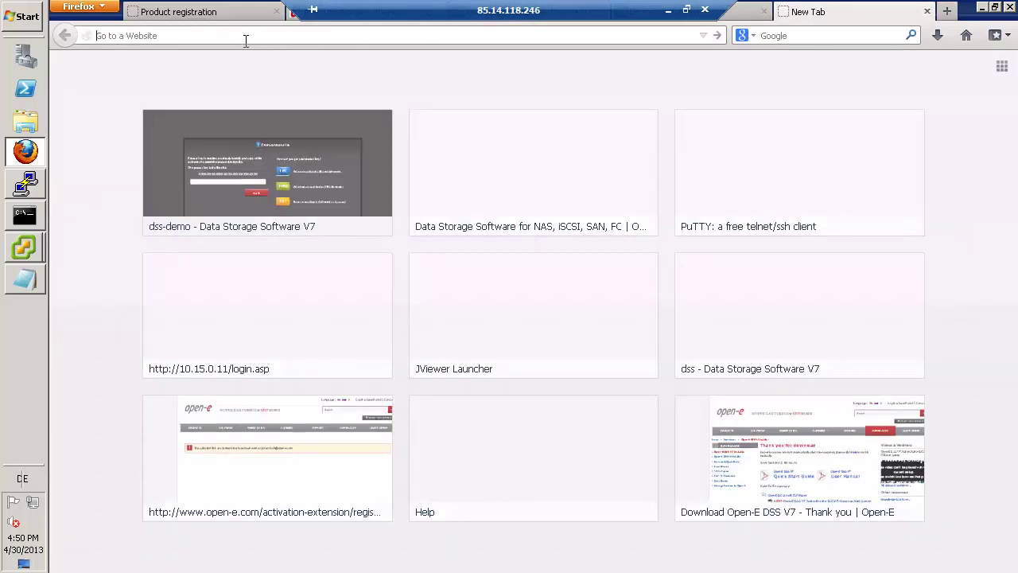
pyautogui.write('e')
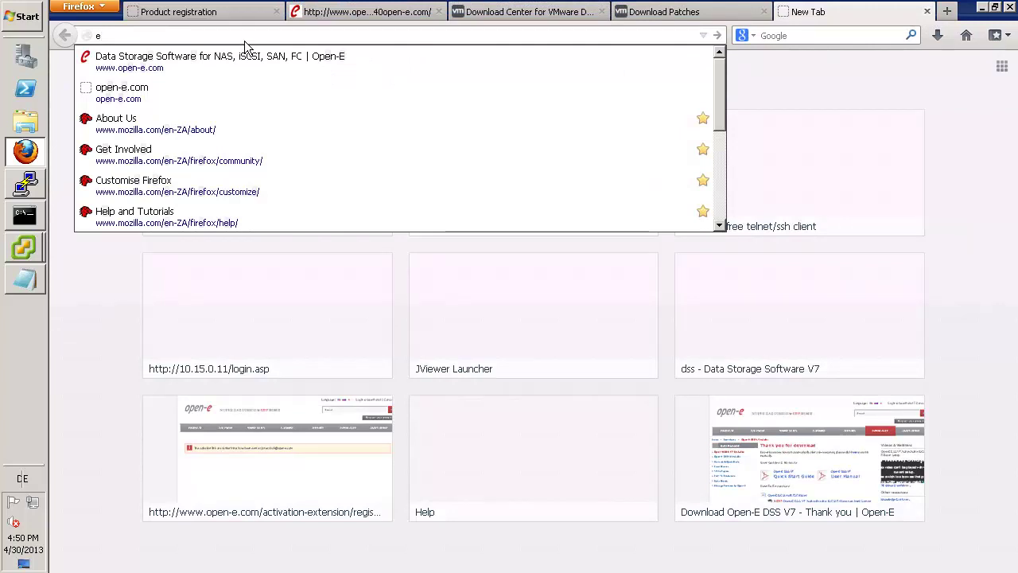
pyautogui.press('BackSpace')
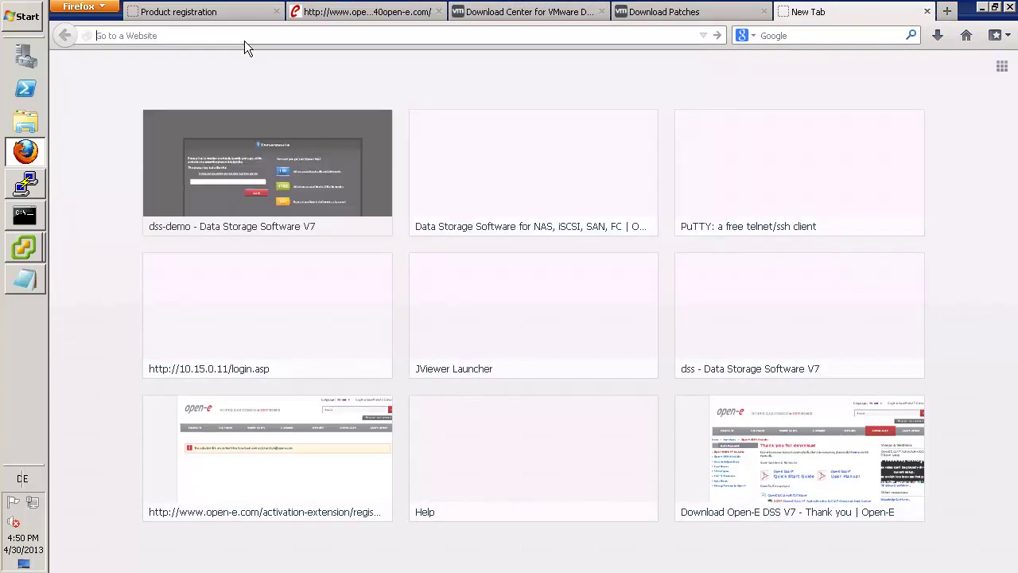
pyautogui.moveTo(183, 6)
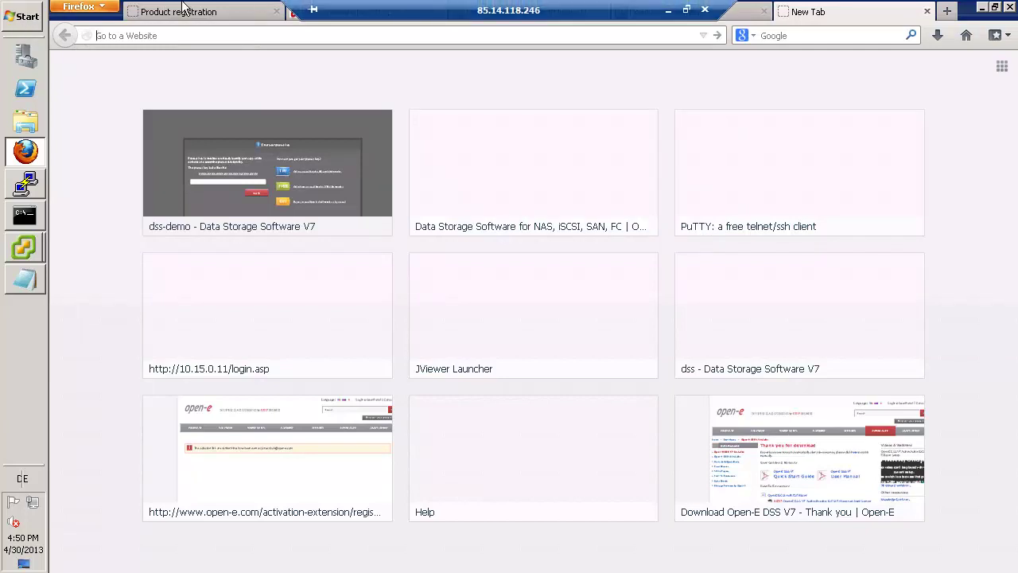
pyautogui.click(668, 9)
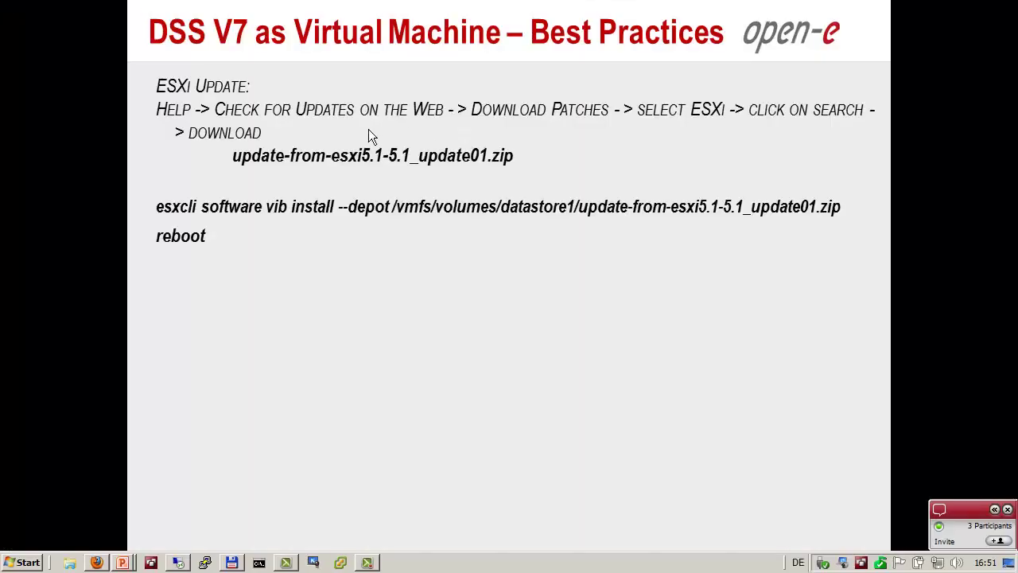
# Refresh the 1&1 Webmailer inbox and open the Open-E registration confirmation e-mail
pyautogui.hotkey('alt', 'Tab')
pyautogui.hotkey('alt', 'Tab')
pyautogui.hotkey('alt', 'Tab')
pyautogui.hotkey('alt', 'Tab')
pyautogui.hotkey('alt', 'Tab')
pyautogui.hotkey('alt', 'Tab')
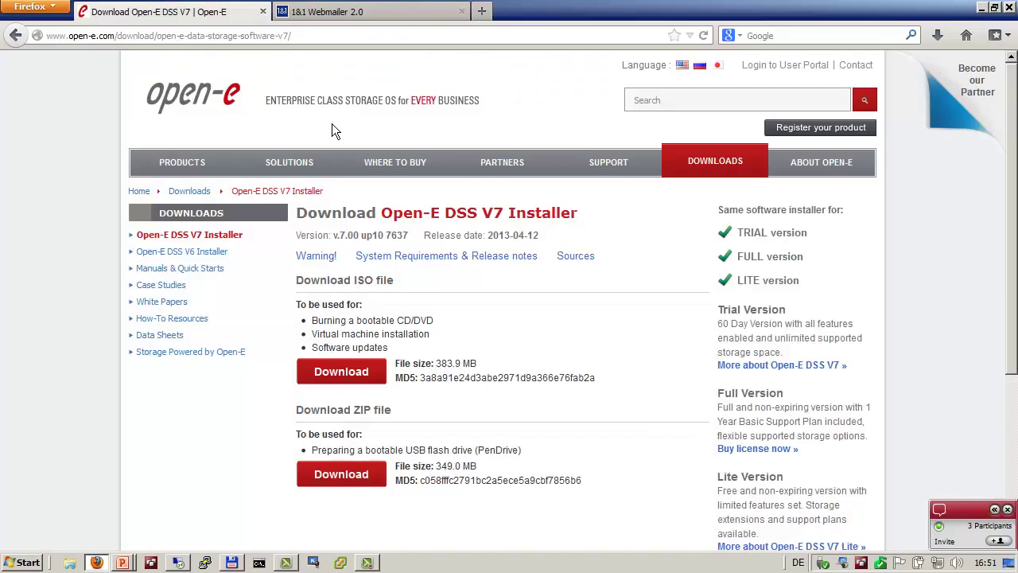
pyautogui.click(391, 13)
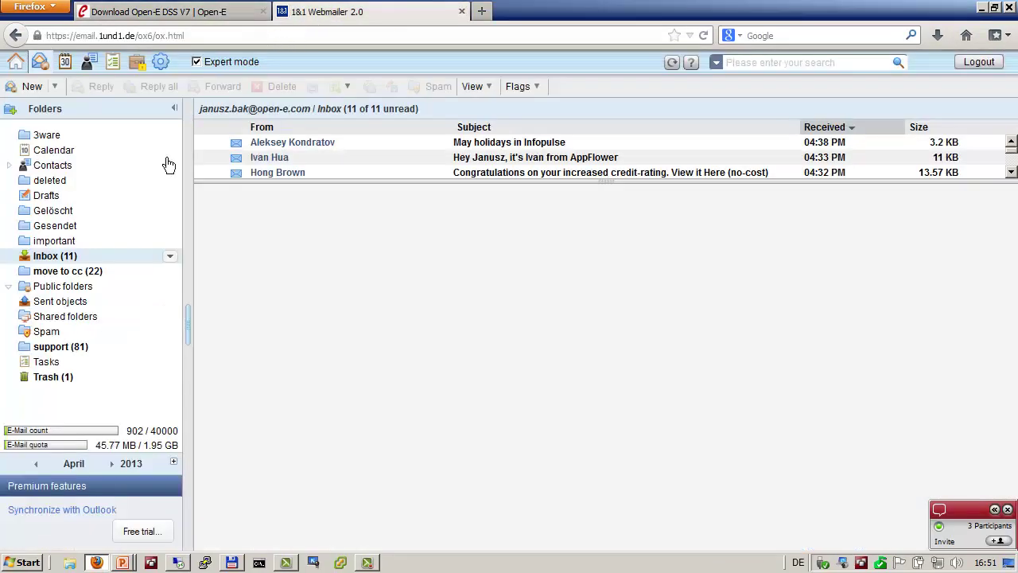
pyautogui.click(672, 64)
pyautogui.doubleClick(318, 146)
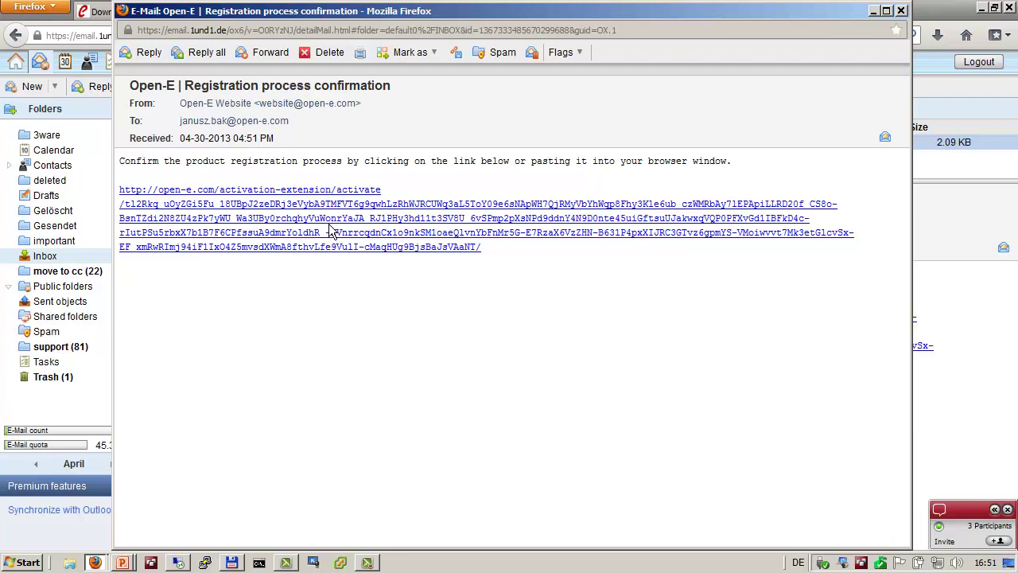
# Follow the activation link, copy the trial product key shown, and return to the remote desktop
pyautogui.click(288, 220)
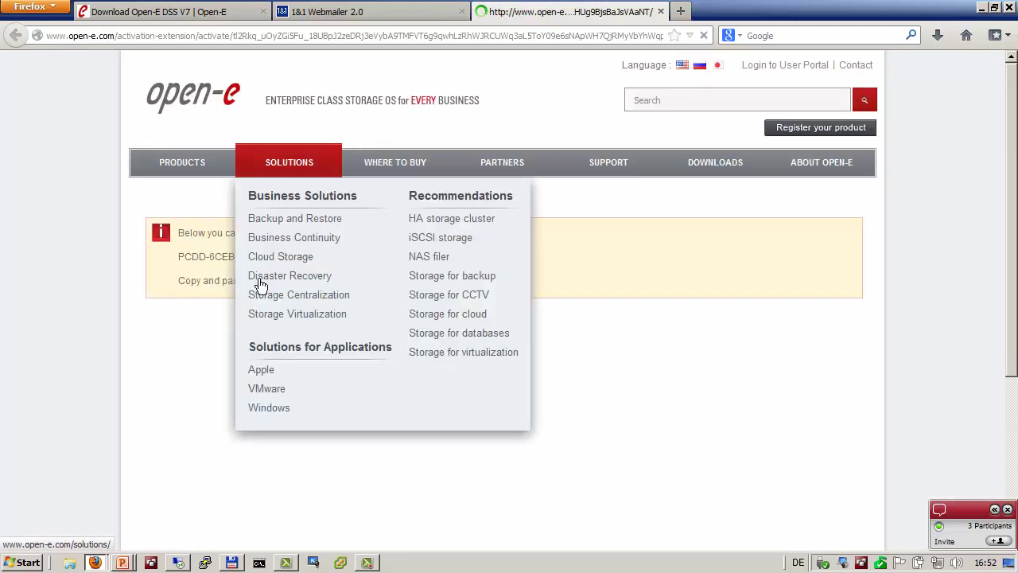
pyautogui.moveTo(382, 257); pyautogui.dragTo(176, 257)
pyautogui.rightClick(213, 263)
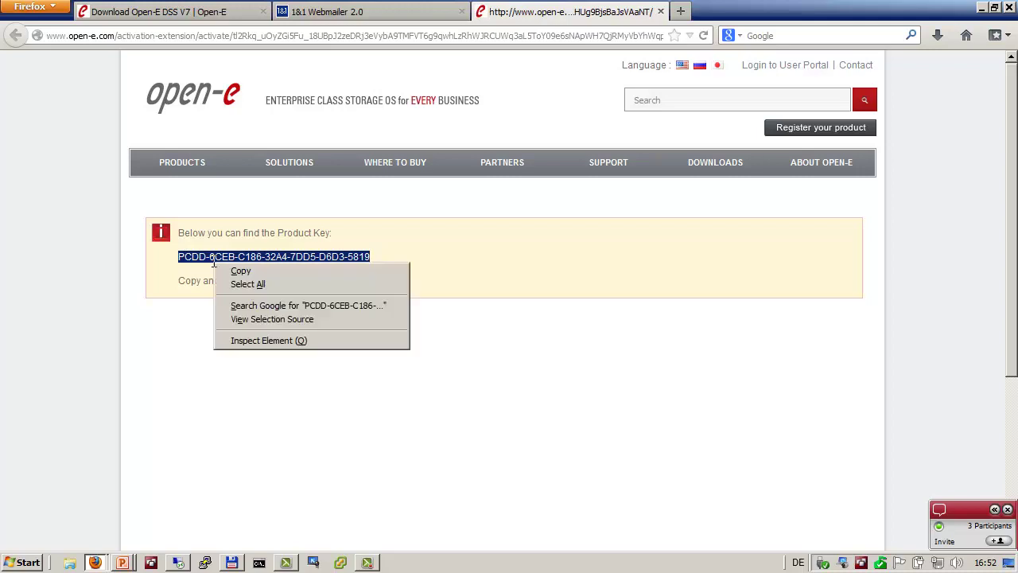
pyautogui.click(232, 270)
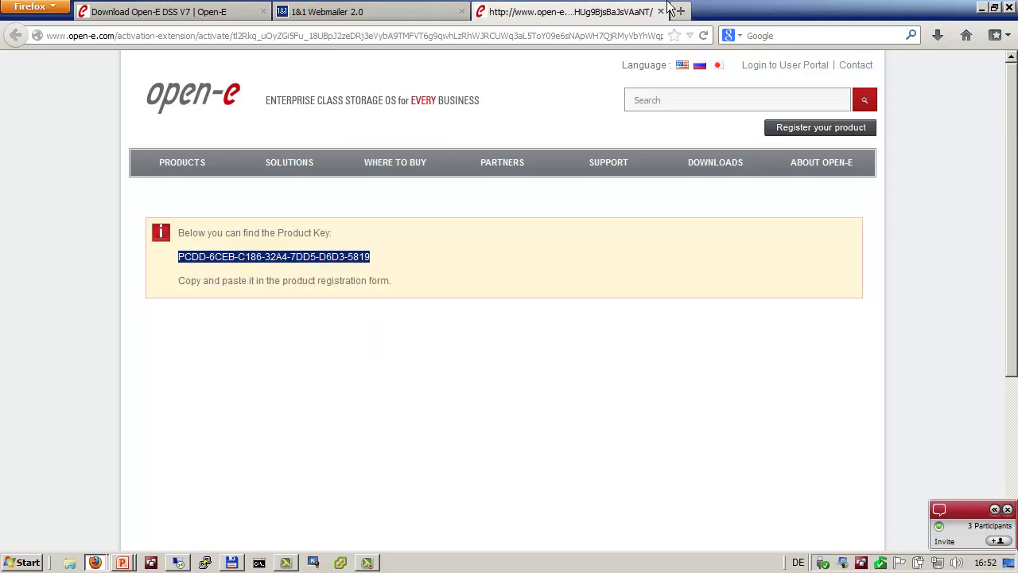
pyautogui.hotkey('alt', 'Tab')
pyautogui.hotkey('alt', 'Tab')
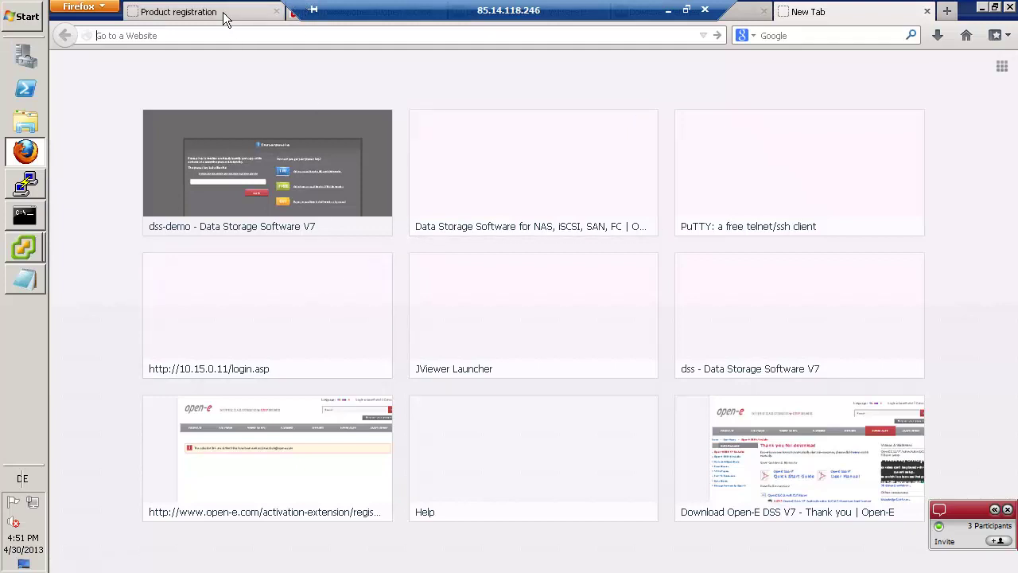
# Paste the trial product key, accept the license agreement, and log in to the storage server
pyautogui.click(223, 12)
pyautogui.click(269, 316)
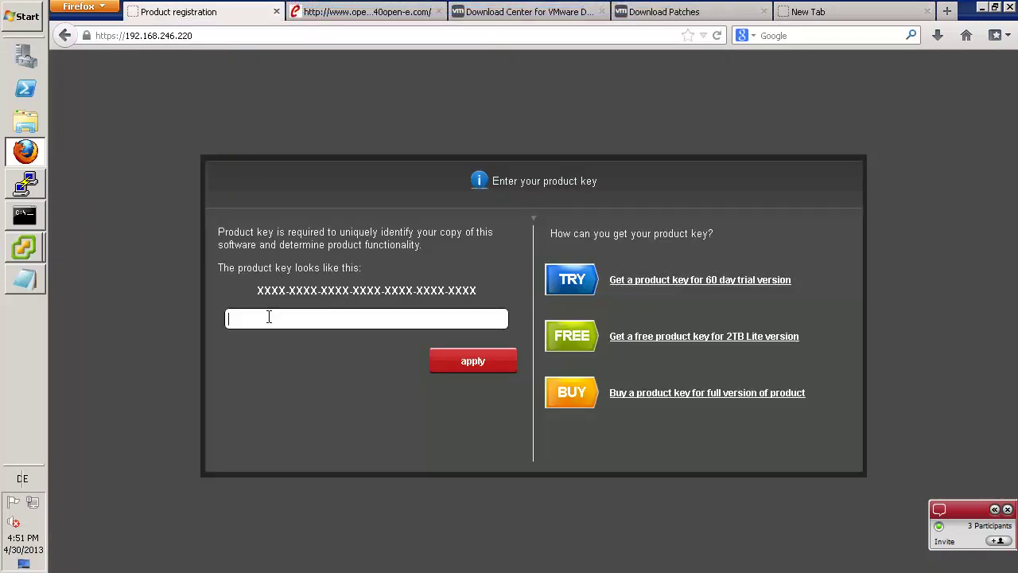
pyautogui.hotkey('ctrl', 'v')
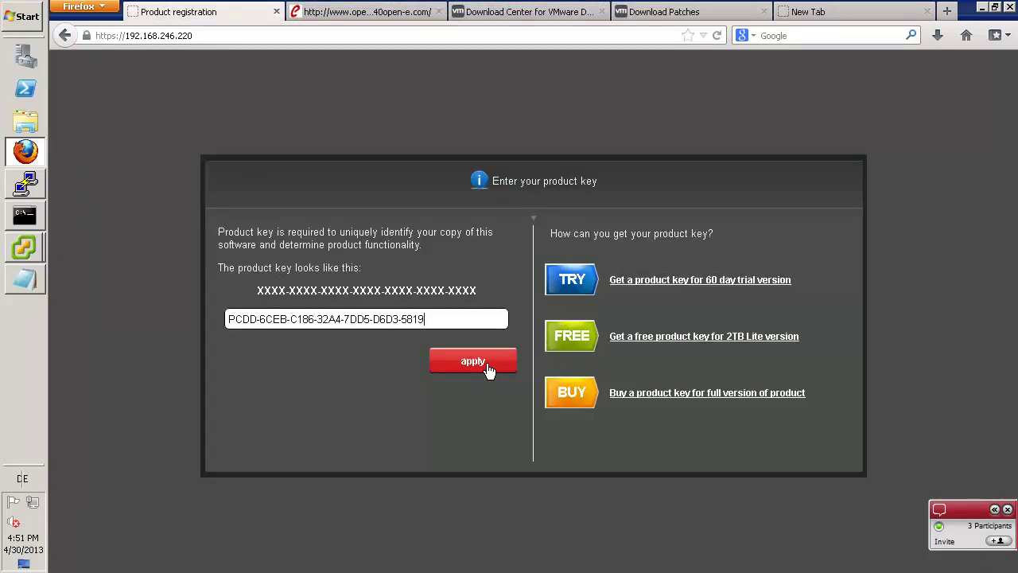
pyautogui.click(487, 368)
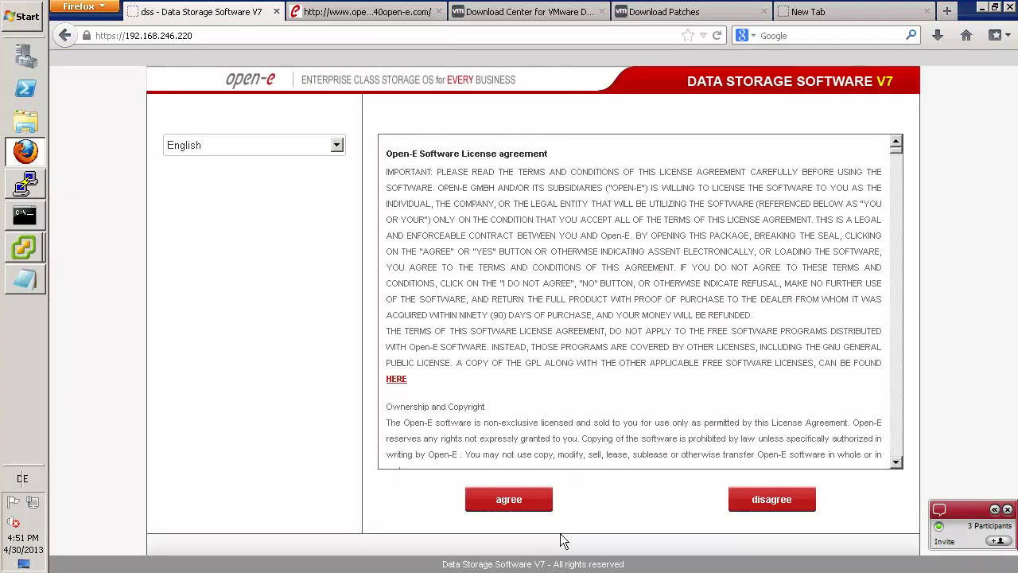
pyautogui.click(525, 509)
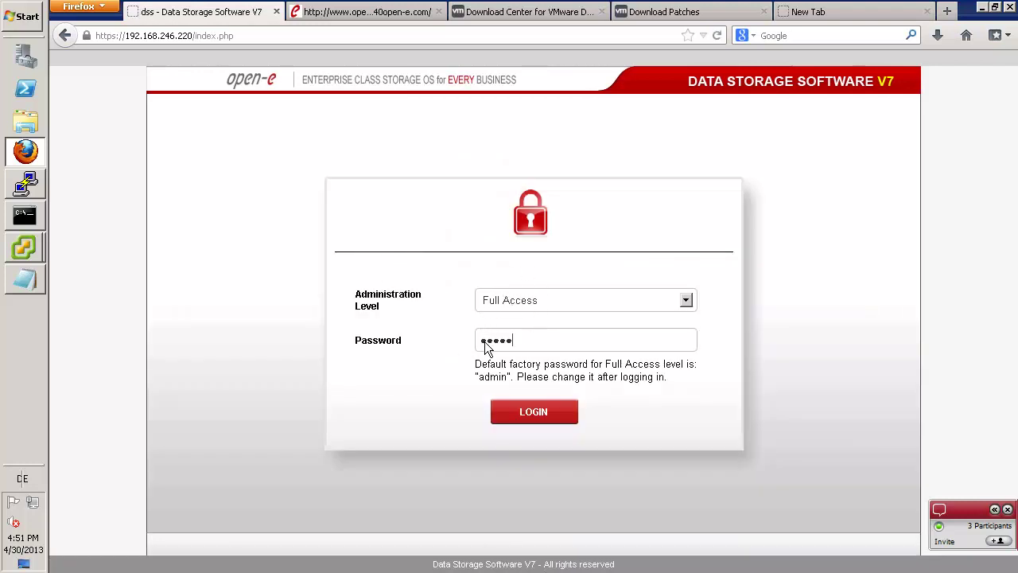
pyautogui.click(543, 416)
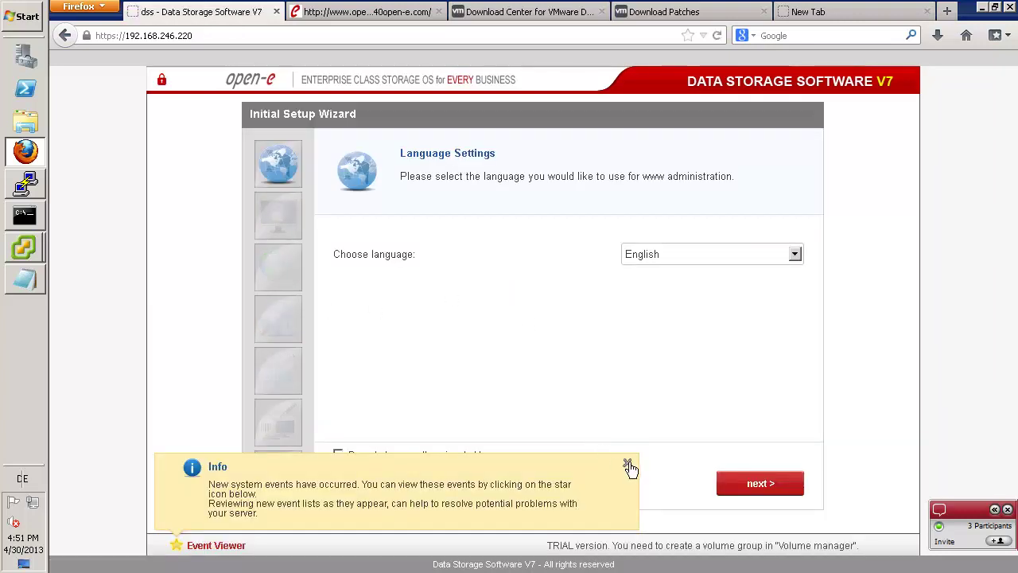
# Dismiss the system events notice and stop the wizard from showing at logon
pyautogui.click(628, 462)
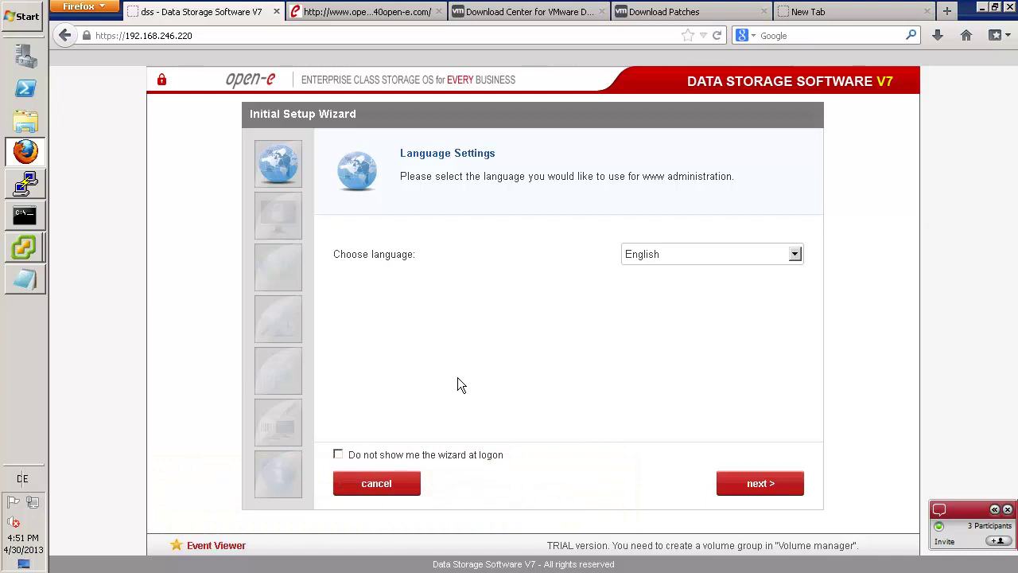
pyautogui.click(338, 454)
pyautogui.click(765, 483)
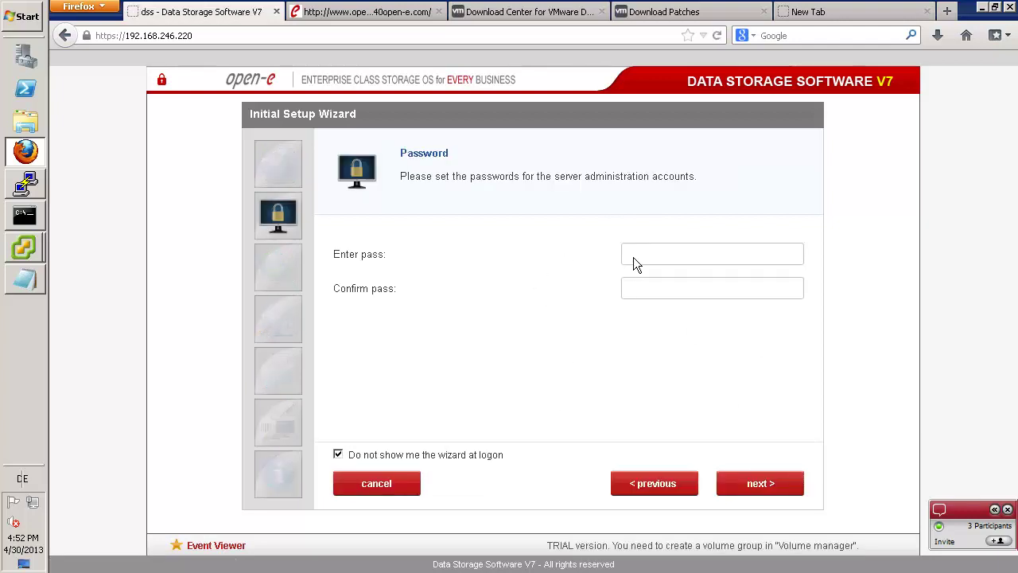
# Set the administration password and keep the static network settings for 192.168.246.220
pyautogui.click(756, 485)
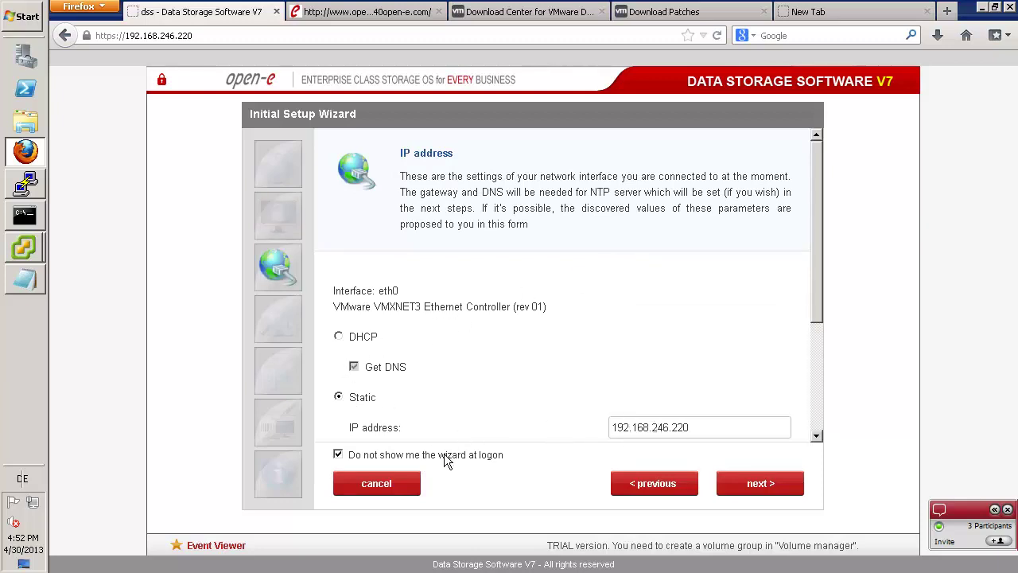
pyautogui.click(755, 482)
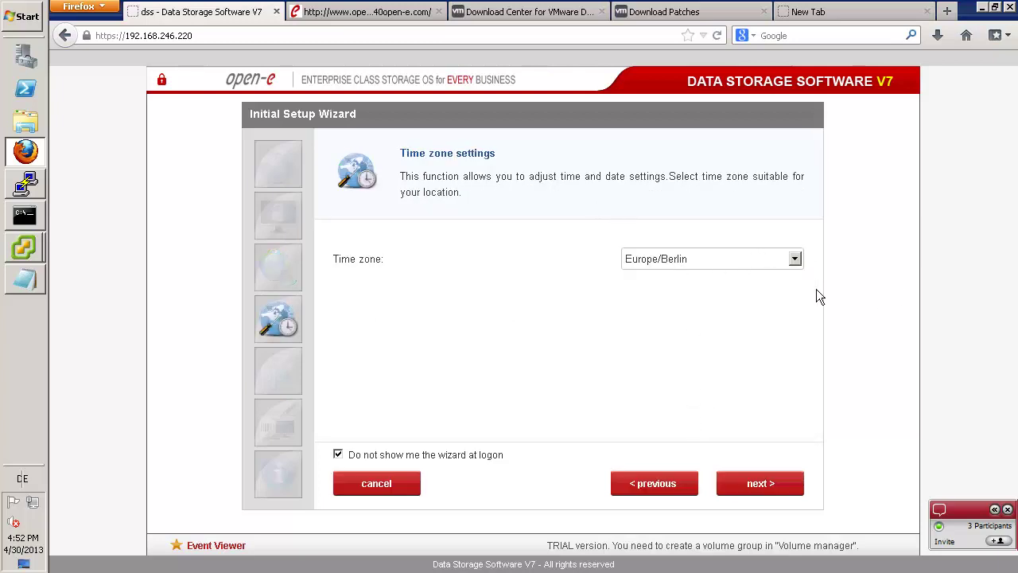
# Keep time zone Europe/Berlin and submit NTP time sync with 1.pool.ntp.org
pyautogui.click(771, 495)
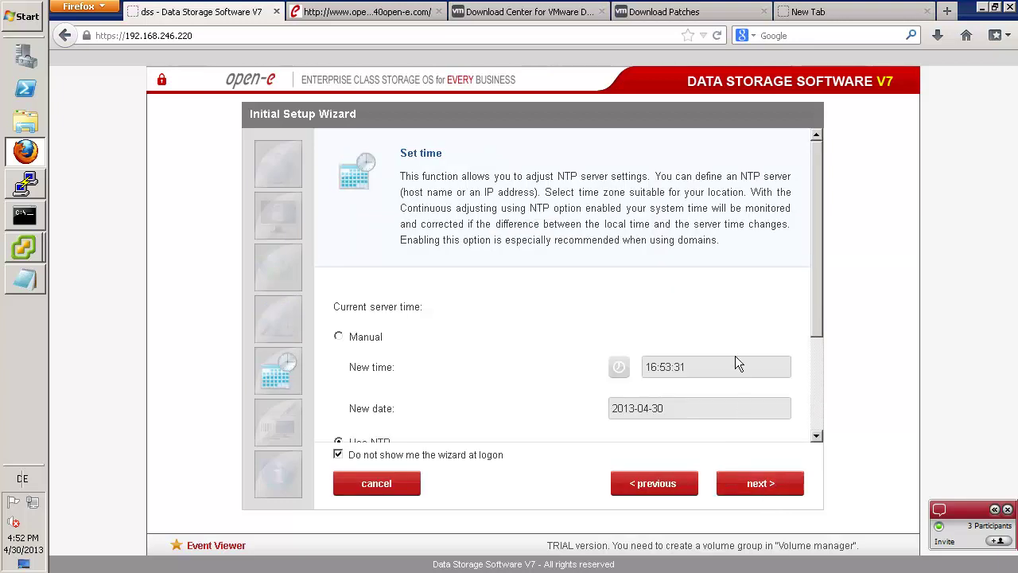
pyautogui.click(816, 423)
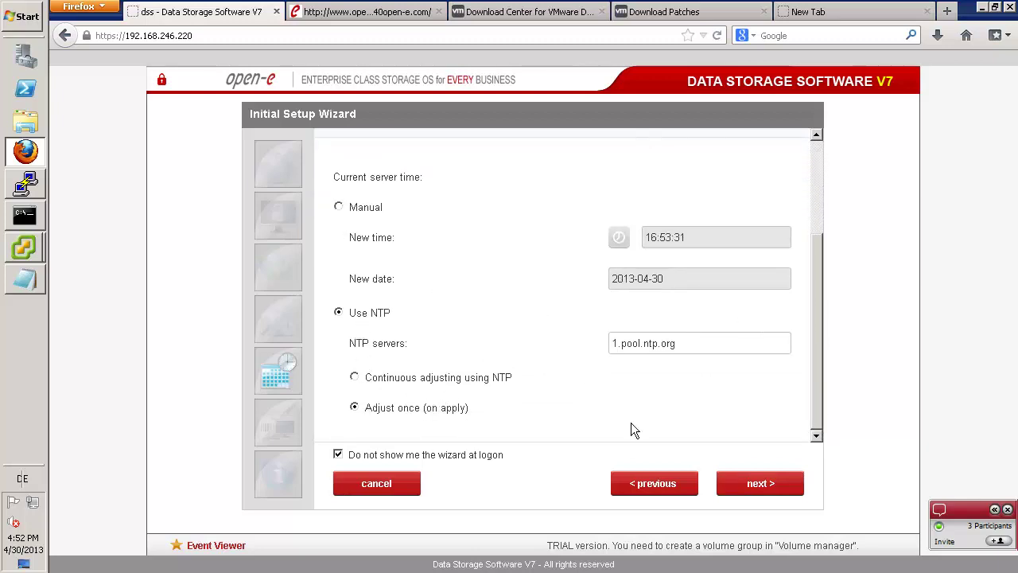
pyautogui.click(784, 485)
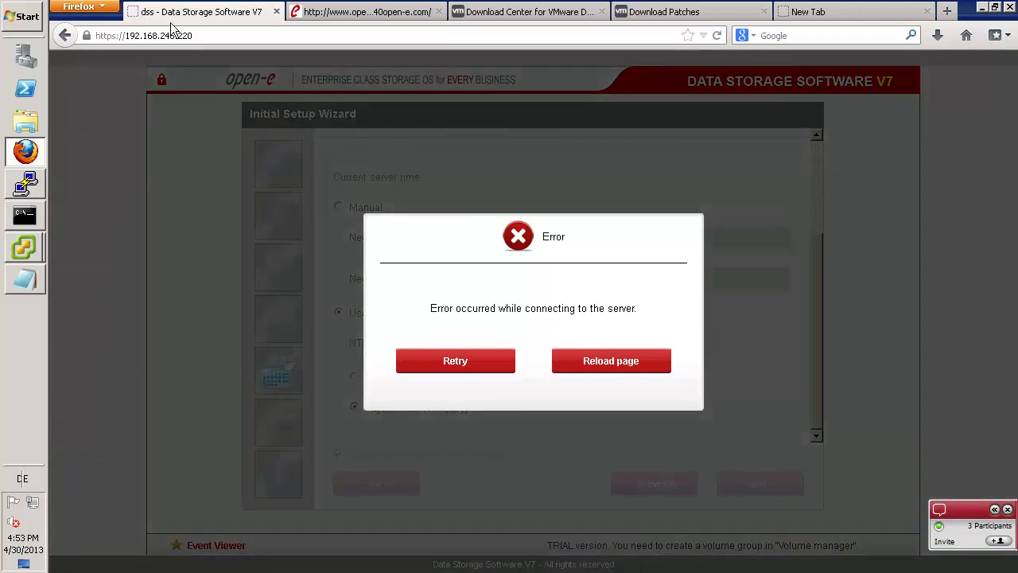
# Reload the wizard after permanently trusting the server's certificate in Firefox
pyautogui.click(599, 367)
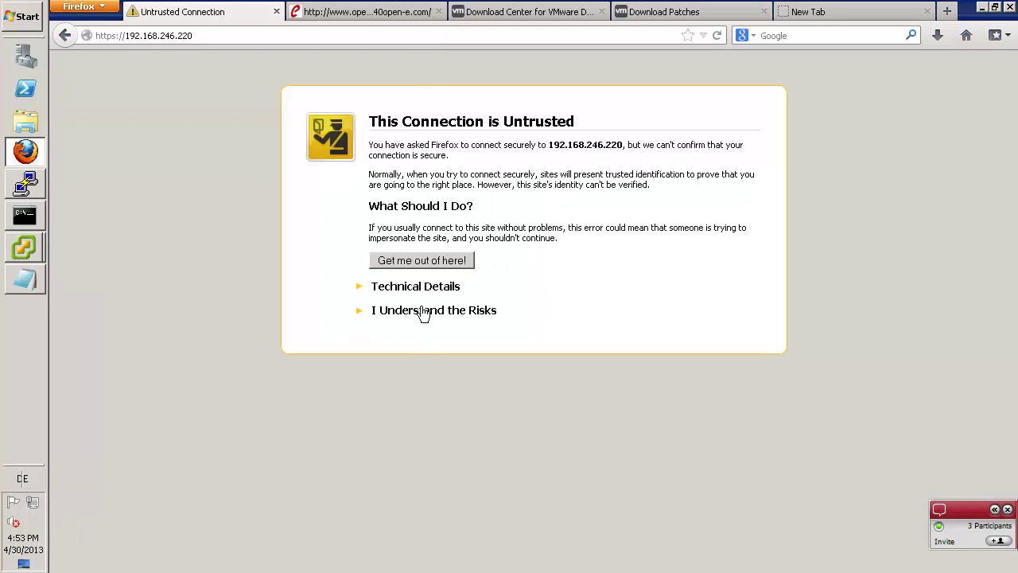
pyautogui.click(423, 312)
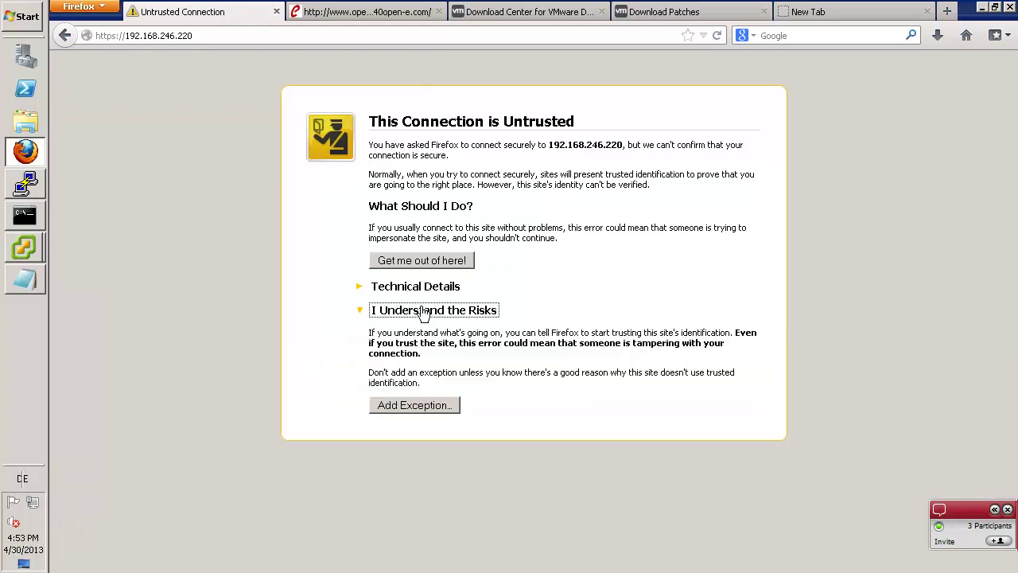
pyautogui.click(424, 401)
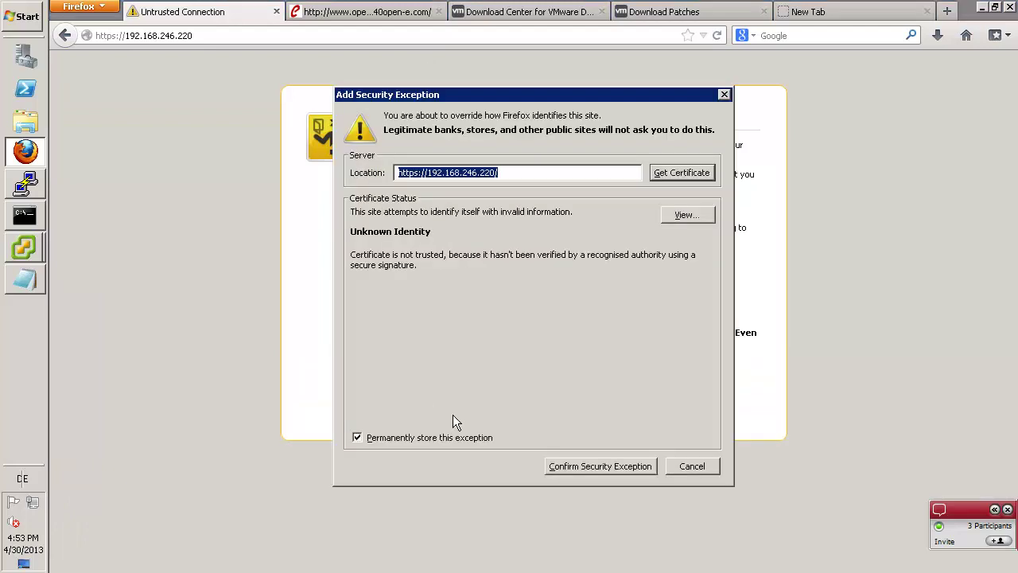
pyautogui.click(580, 465)
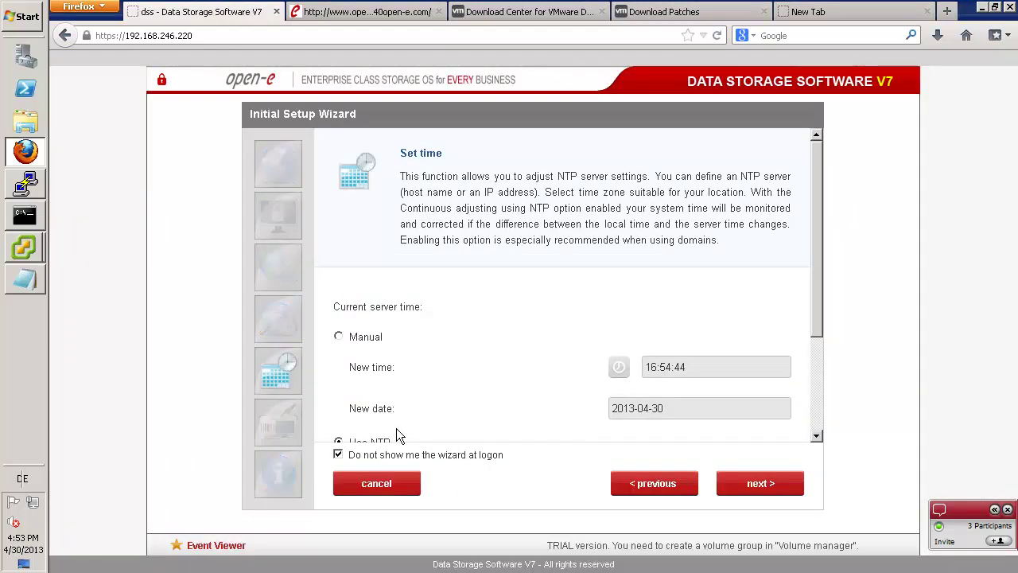
# Return to the network settings and add DNS server 192.168.246.144 to eth0
pyautogui.scroll(-3, 824, 421)
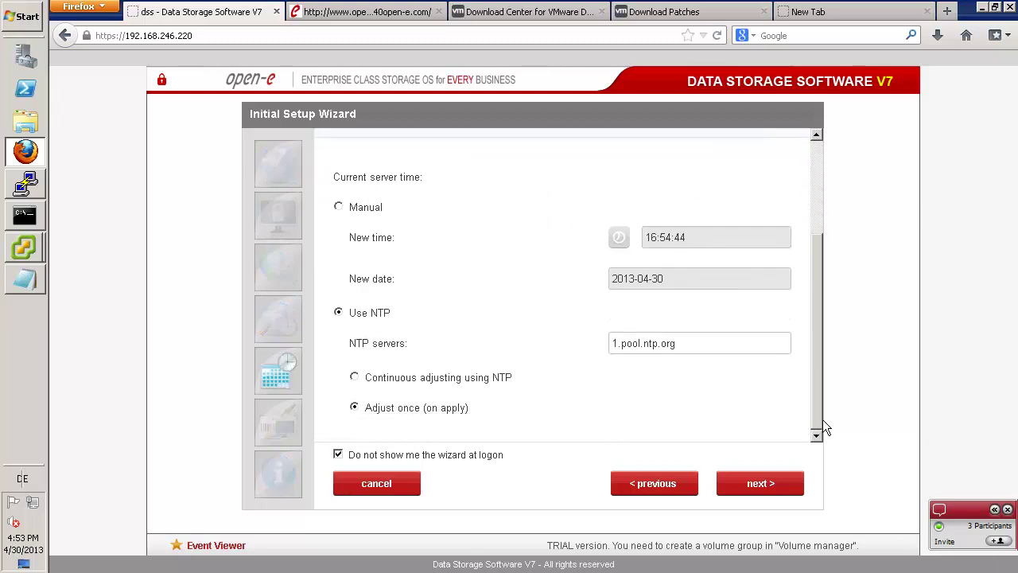
pyautogui.click(644, 482)
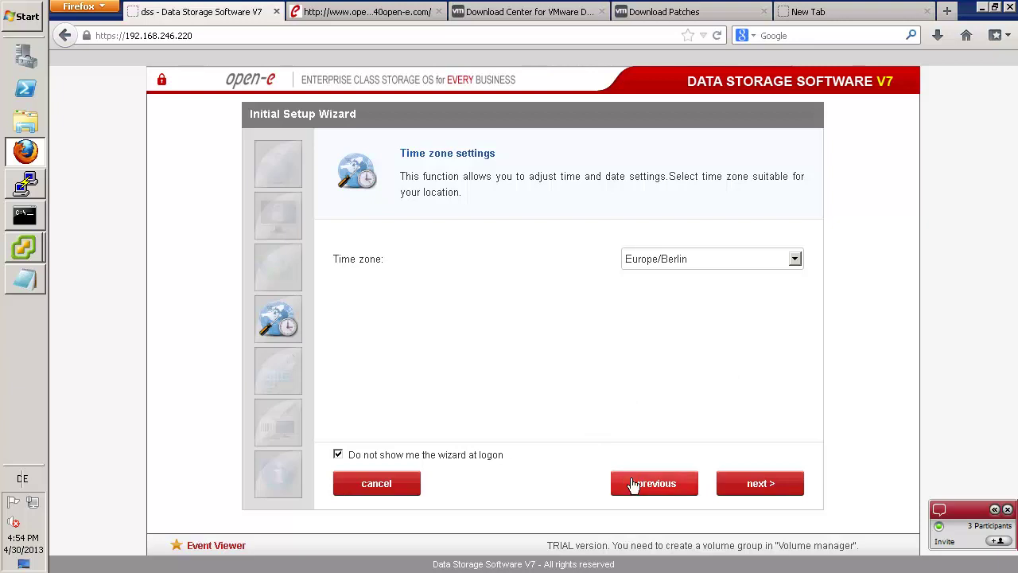
pyautogui.click(634, 484)
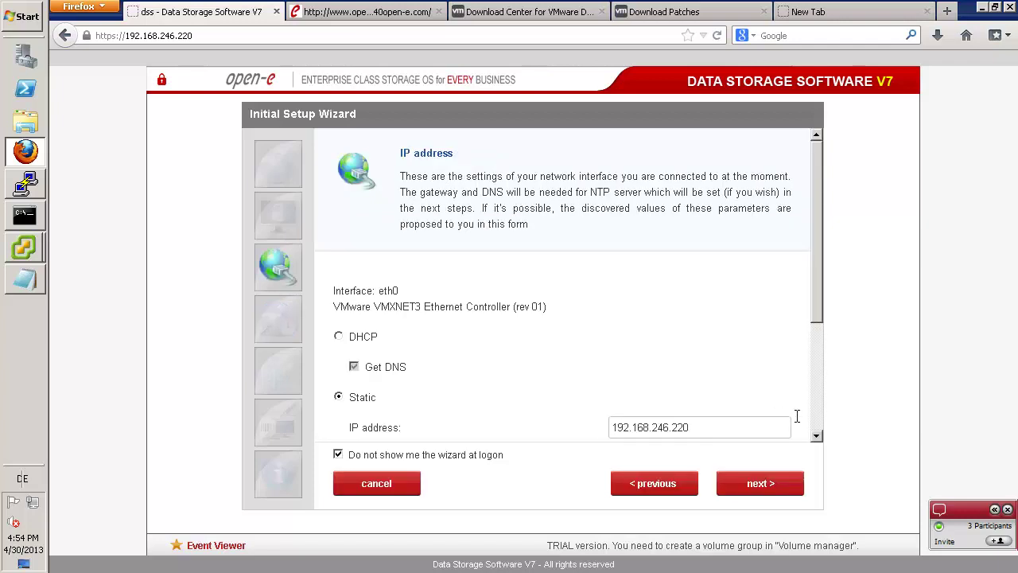
pyautogui.click(815, 436)
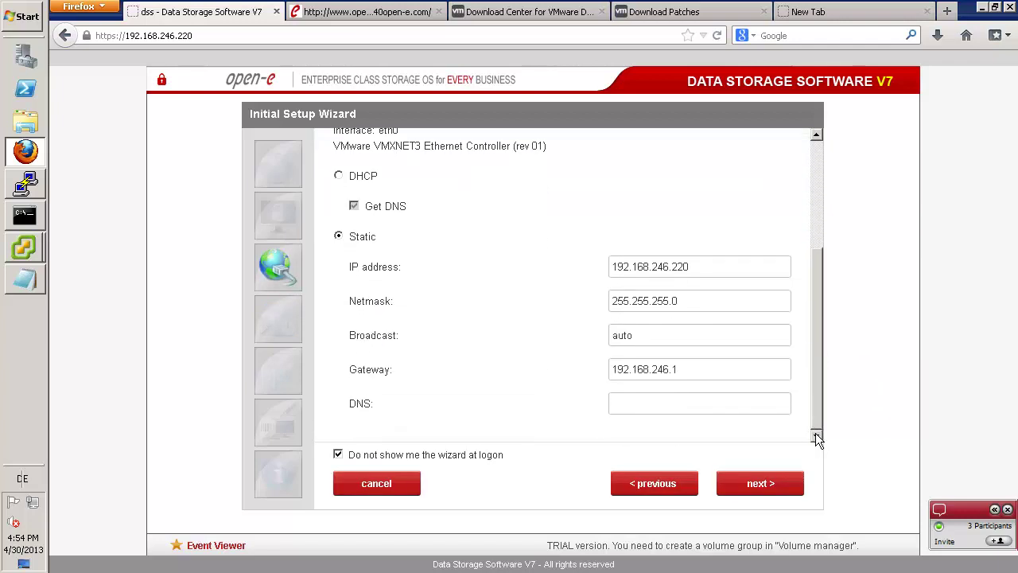
pyautogui.click(695, 404)
pyautogui.write('192.168.246.144')
pyautogui.click(747, 485)
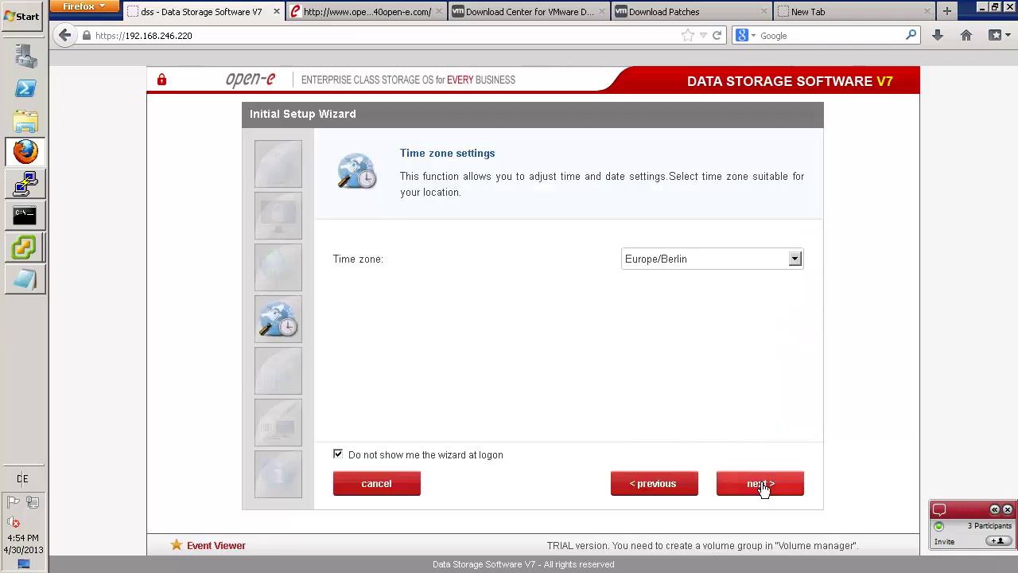
# After NTP fails again, switch to Manual time (16:55:32, 2013-04-30) and continue
pyautogui.click(762, 487)
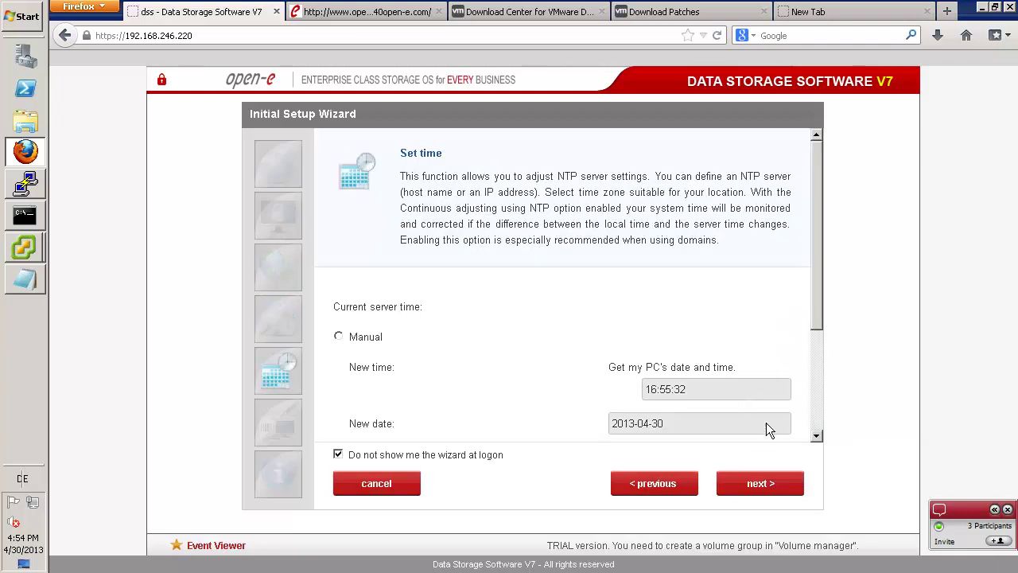
pyautogui.click(767, 481)
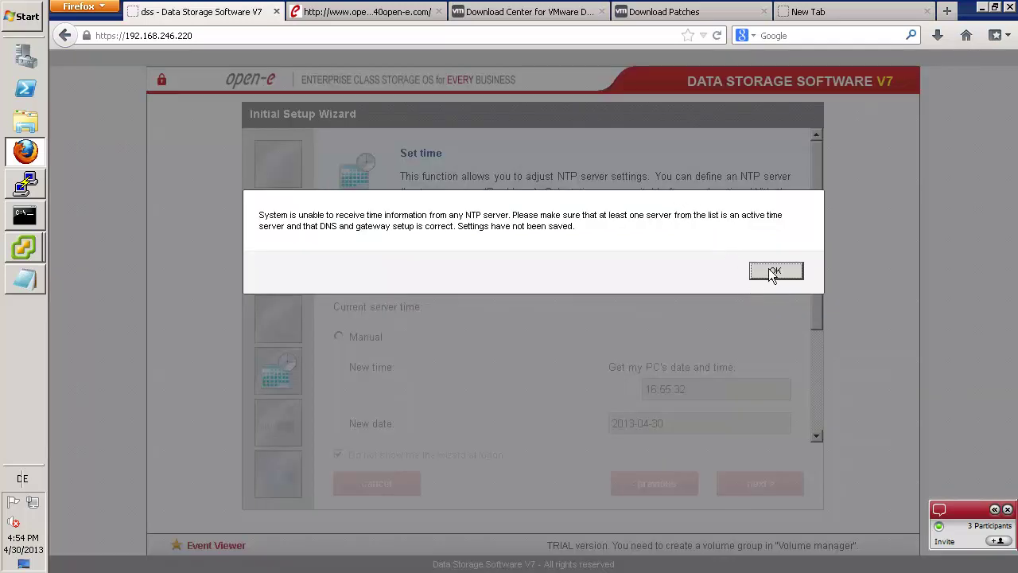
pyautogui.click(768, 269)
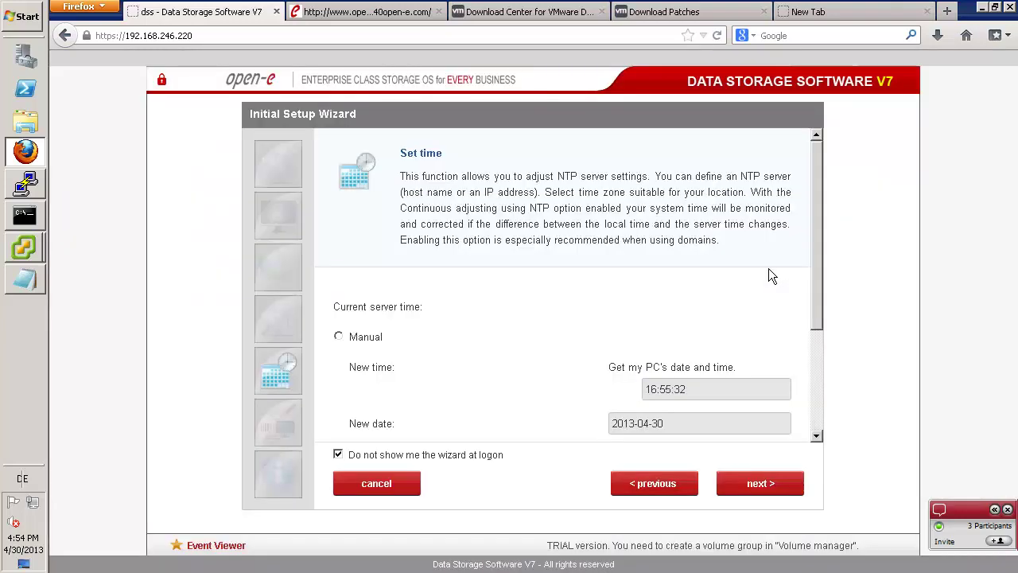
pyautogui.scroll(-3, 810, 417)
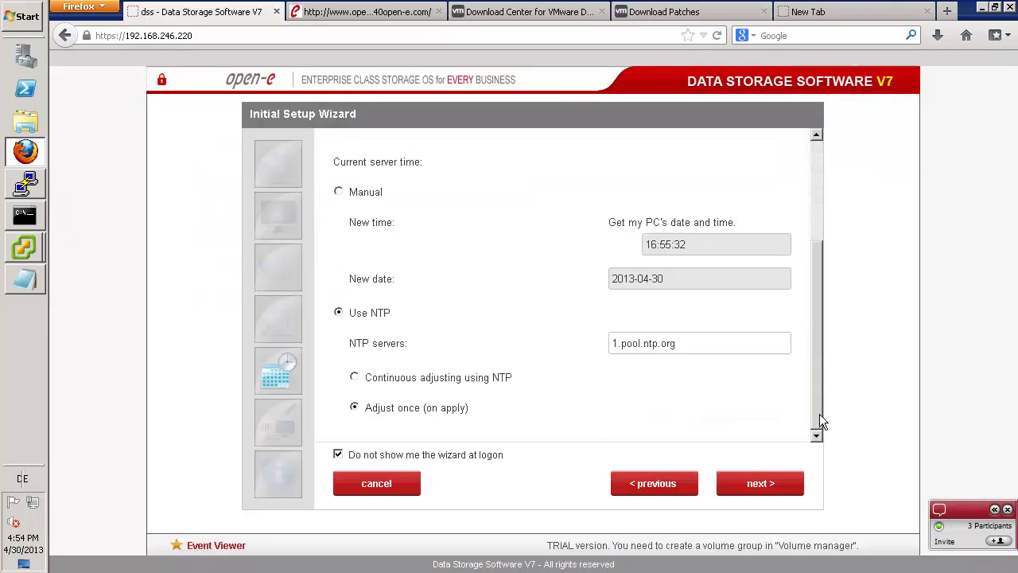
pyautogui.click(338, 191)
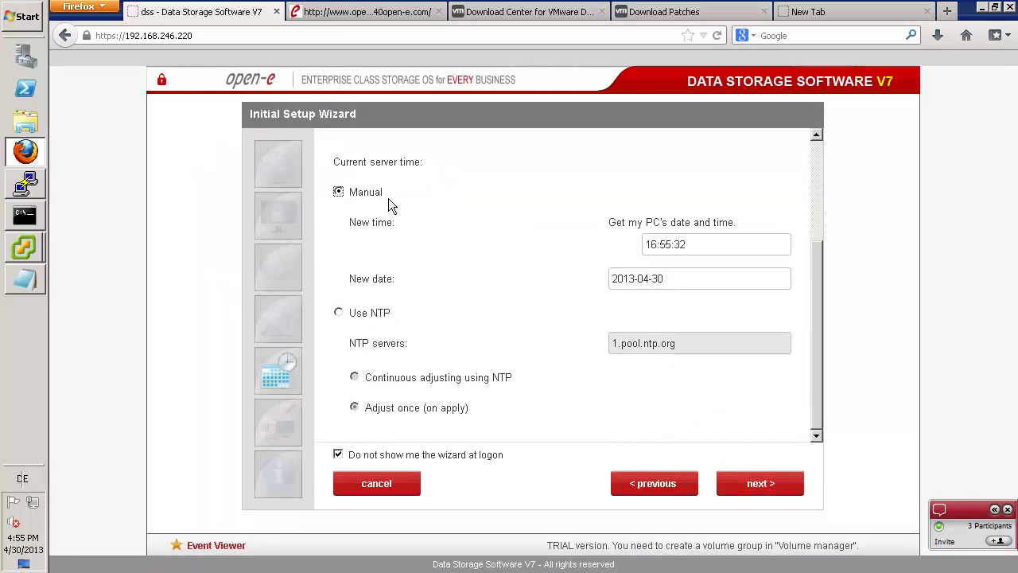
pyautogui.click(790, 493)
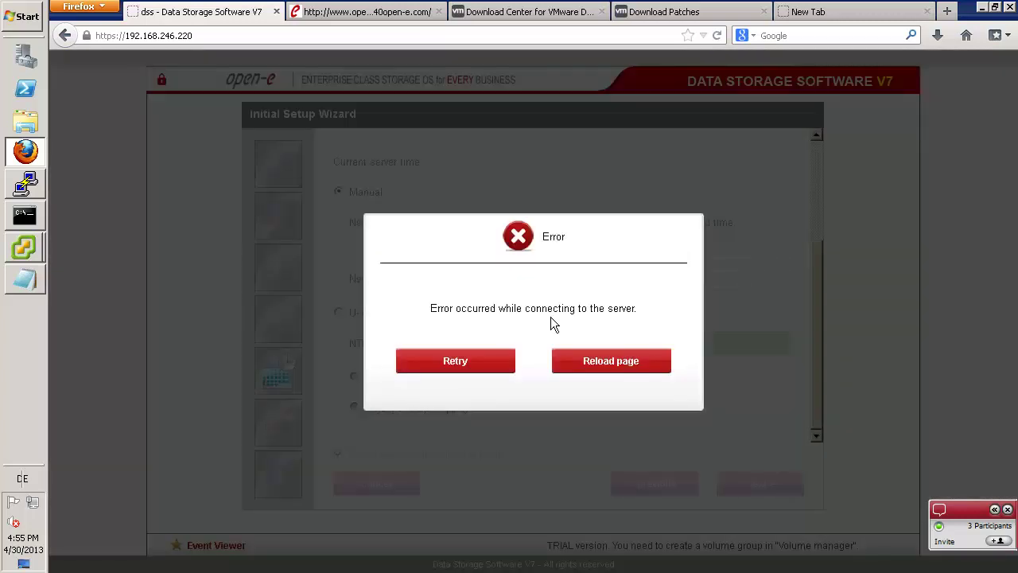
# Reload after trusting the certificate, then cancel and confirm quitting the setup wizard
pyautogui.click(617, 361)
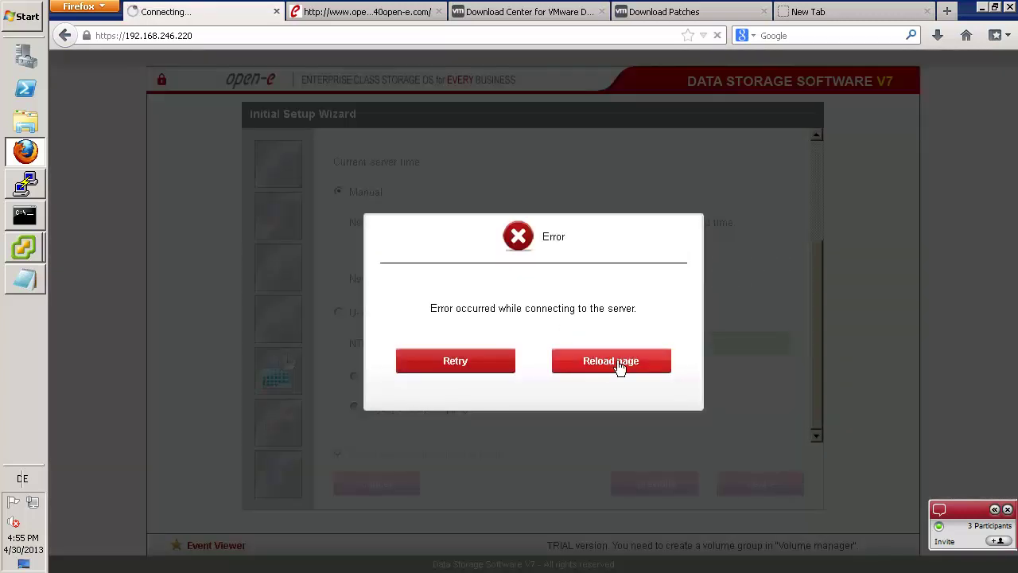
pyautogui.click(428, 312)
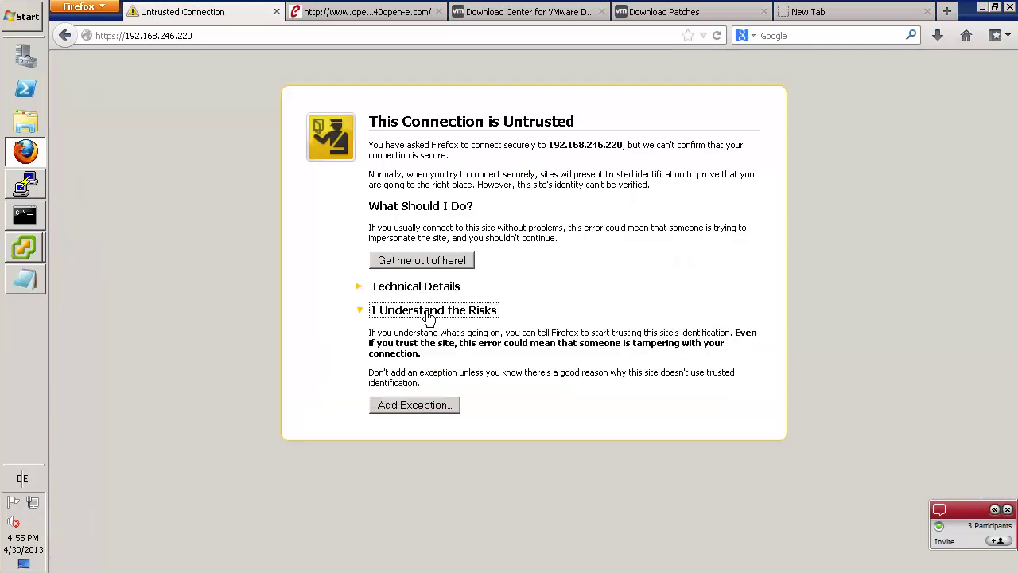
pyautogui.click(426, 404)
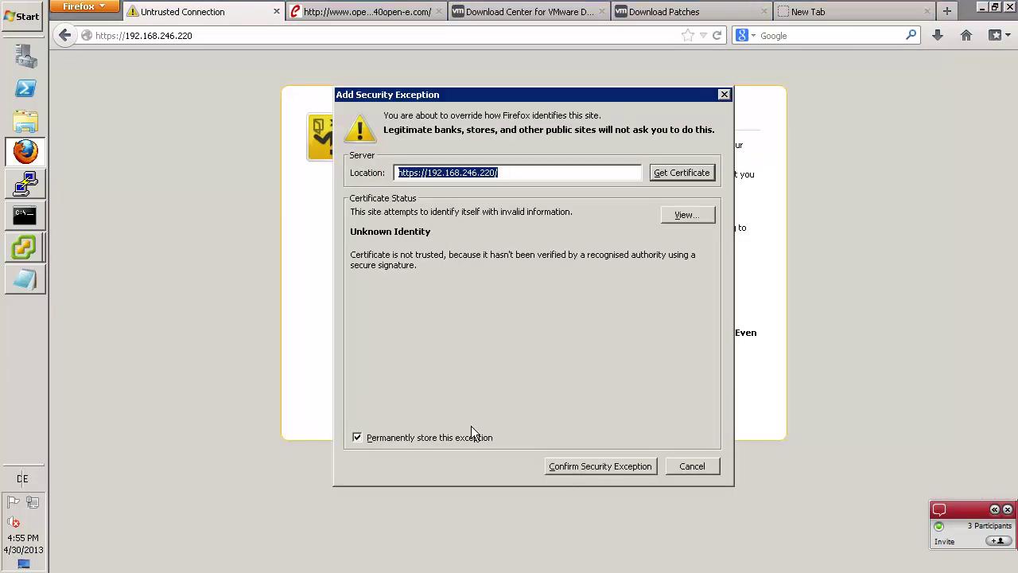
pyautogui.click(580, 467)
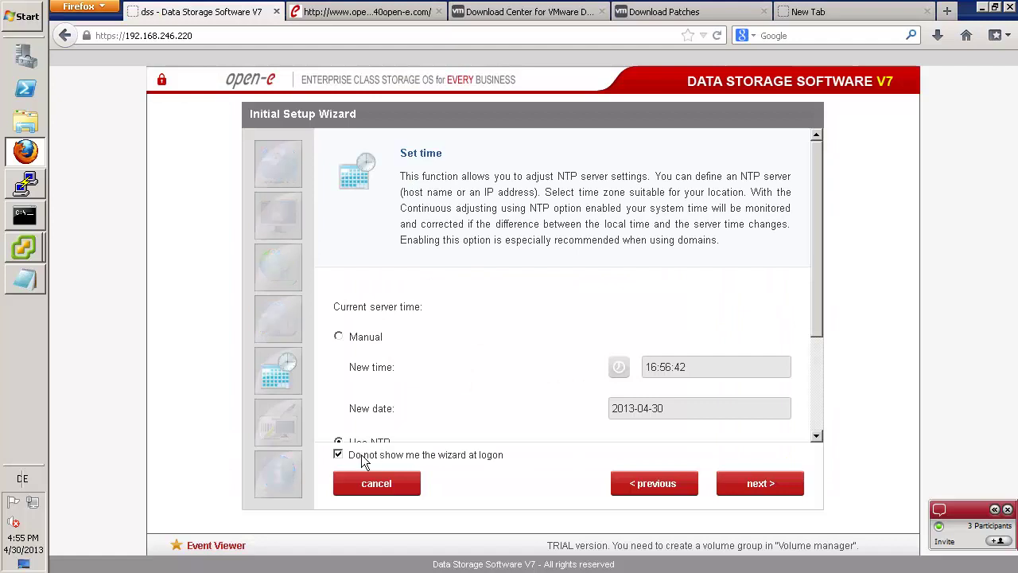
pyautogui.click(399, 483)
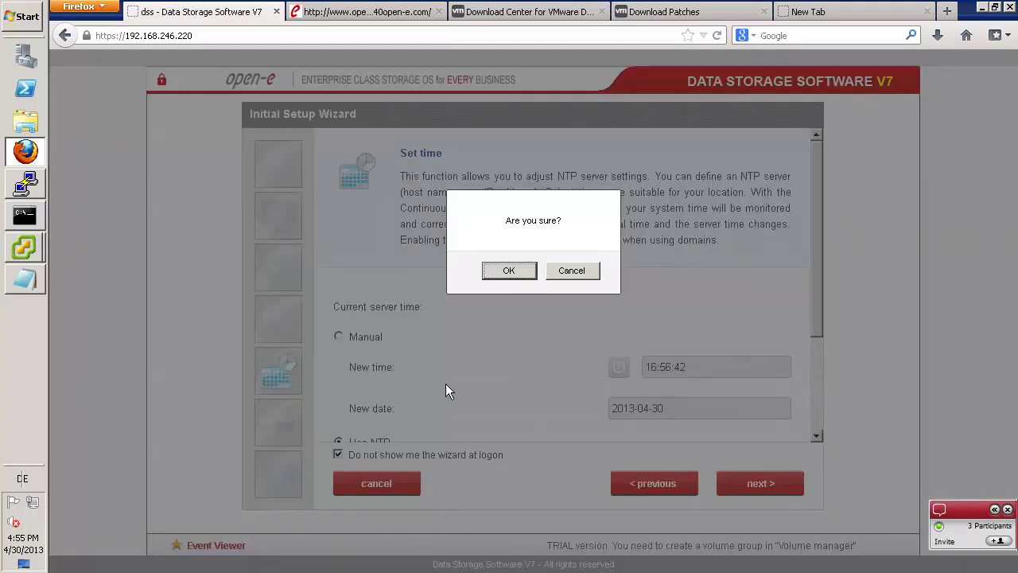
pyautogui.click(510, 270)
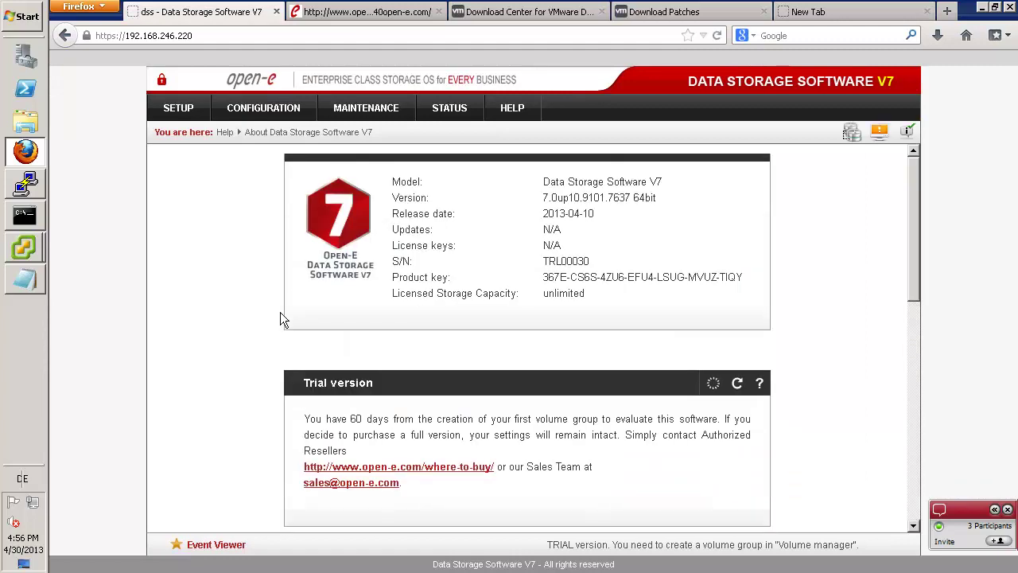
# Go to Setup > Network interfaces and review DNS 192.168.246.144 and gateway 192.168.246.1
pyautogui.click(176, 109)
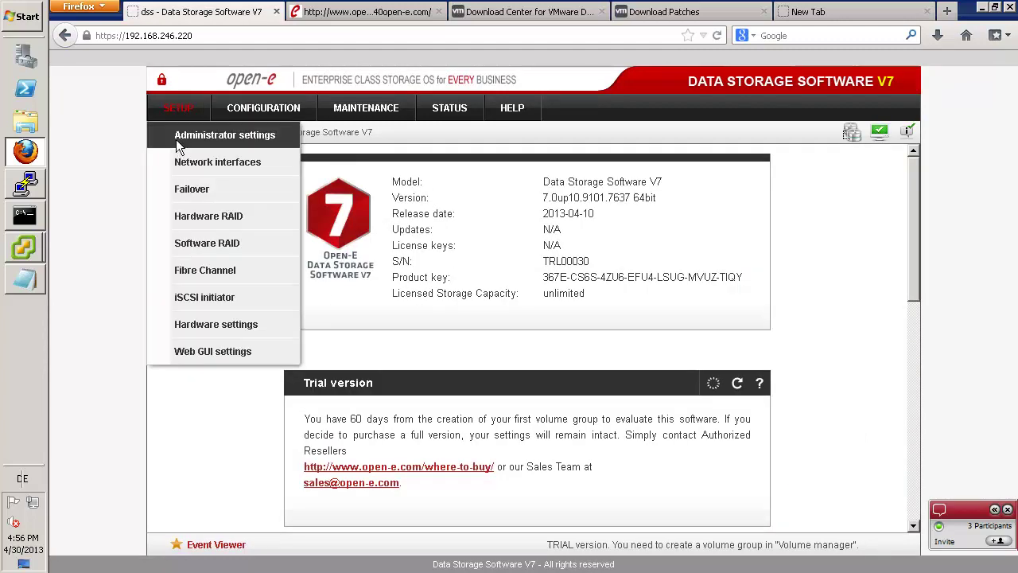
pyautogui.click(194, 162)
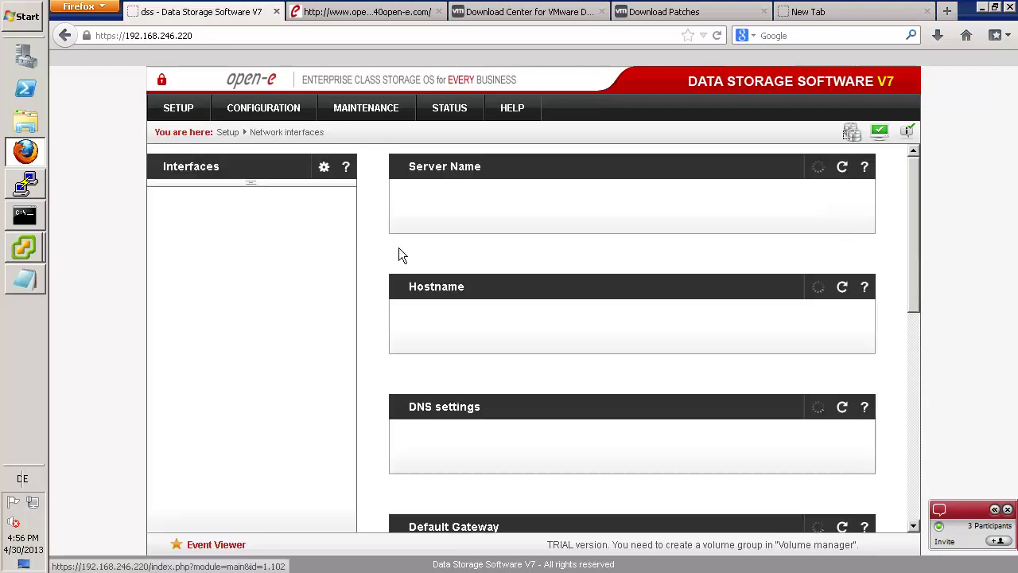
pyautogui.scroll(-3, 374, 276)
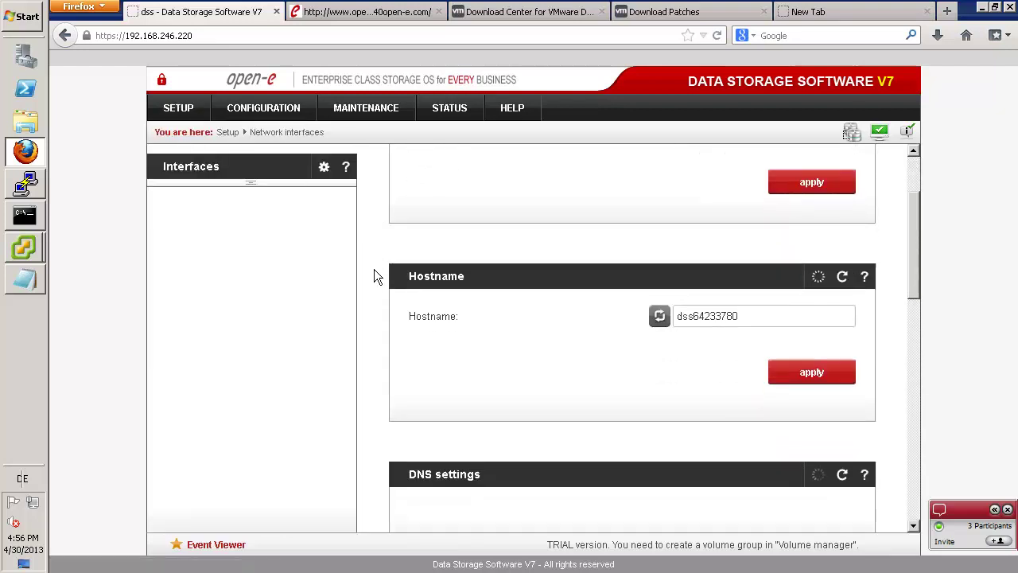
pyautogui.scroll(-2, 374, 271)
pyautogui.scroll(-1, 487, 296)
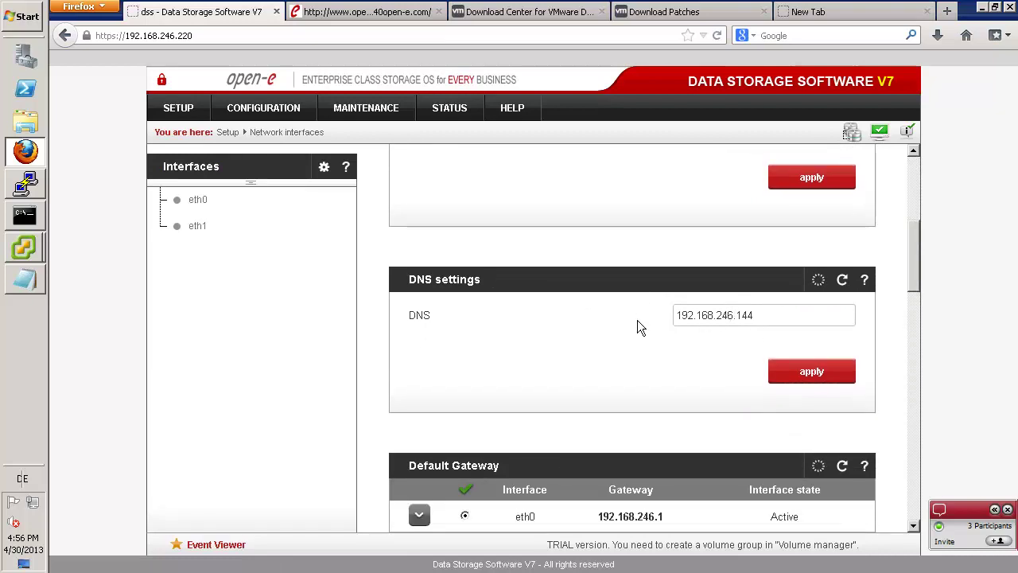
pyautogui.scroll(-2, 616, 350)
pyautogui.scroll(-3, 644, 363)
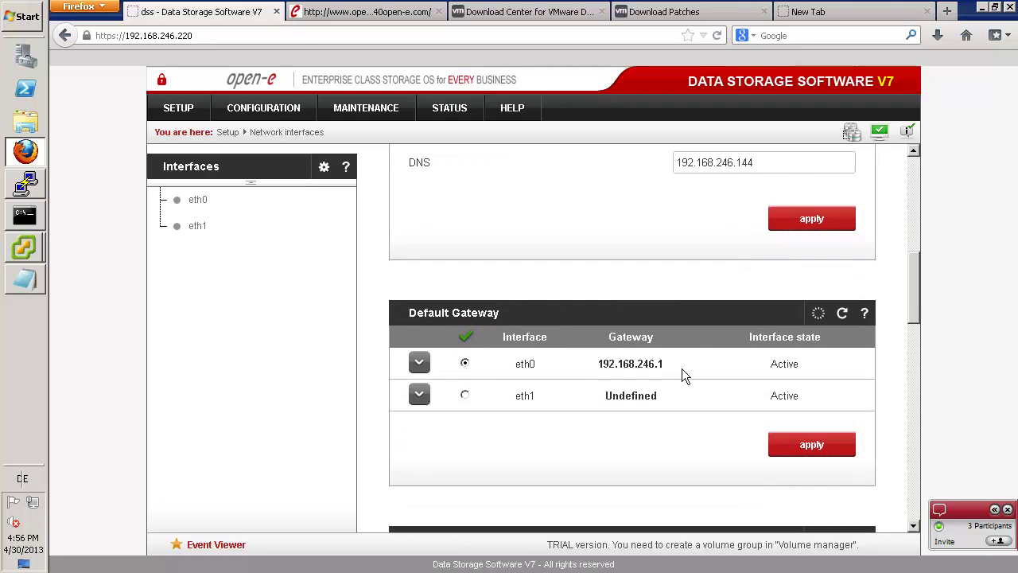
pyautogui.scroll(5, 366, 270)
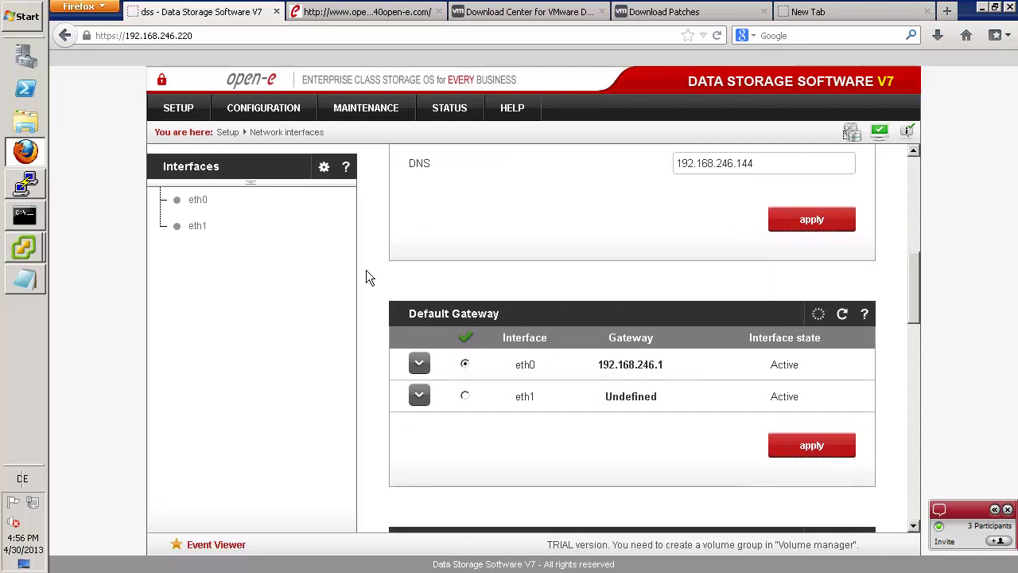
pyautogui.scroll(4, 365, 276)
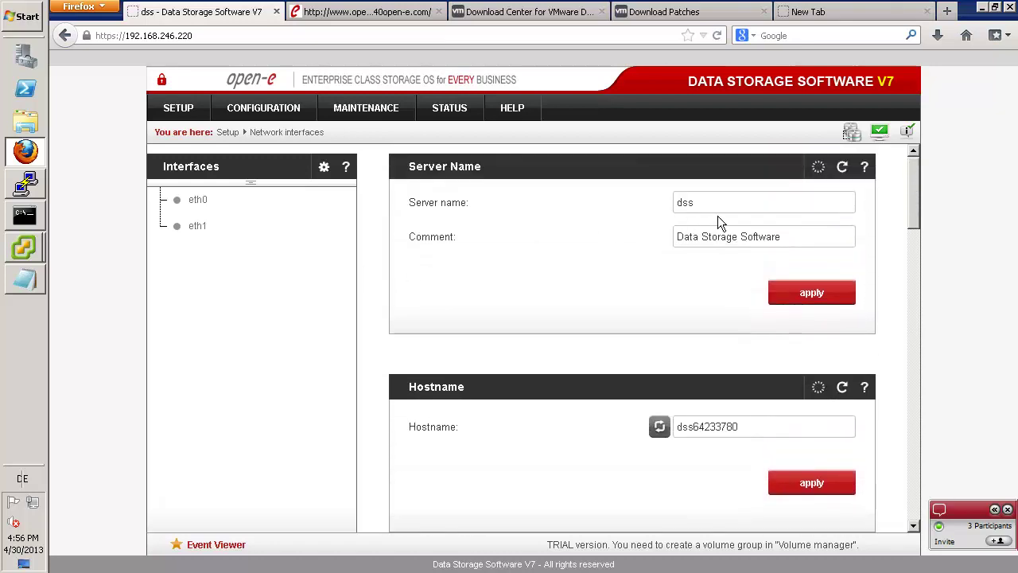
# Change the server name from dss to dss-demo, apply and confirm
pyautogui.click(708, 200)
pyautogui.write('-')
pyautogui.press('Down')
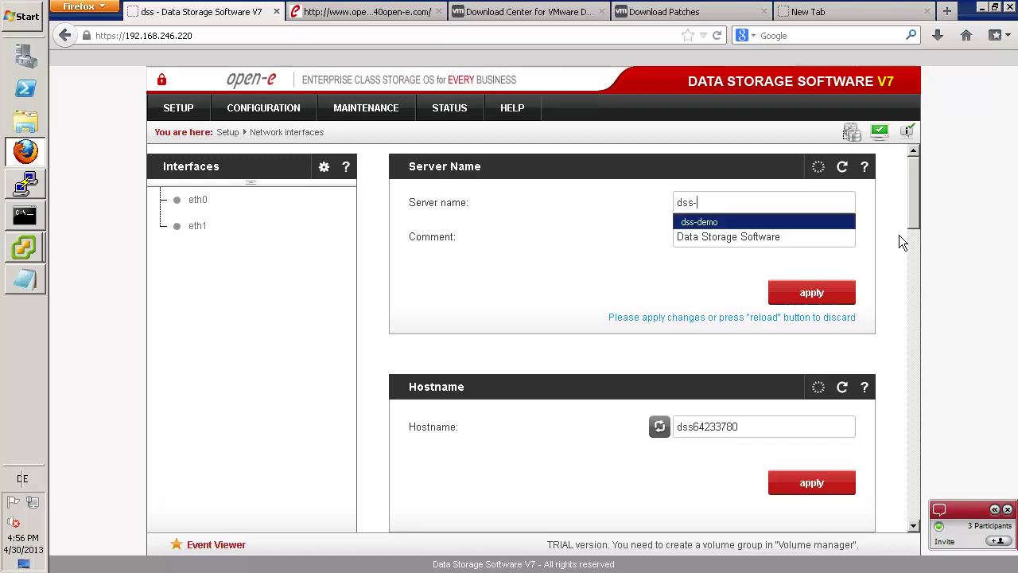
pyautogui.press('Tab')
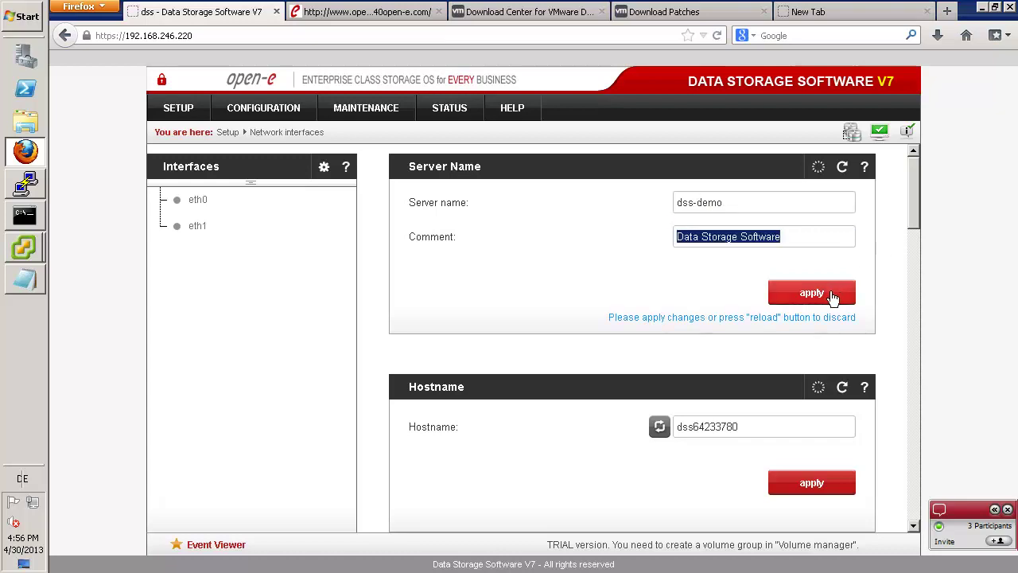
pyautogui.click(832, 293)
pyautogui.click(533, 271)
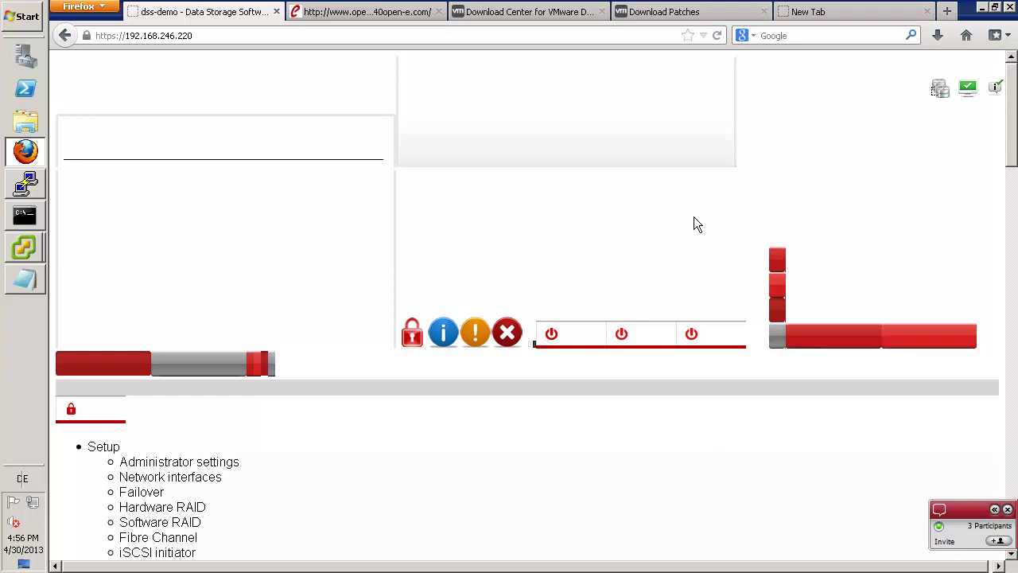
# Reload the web GUI, trusting its certificate again, to show server name dss-demo
pyautogui.click(383, 33)
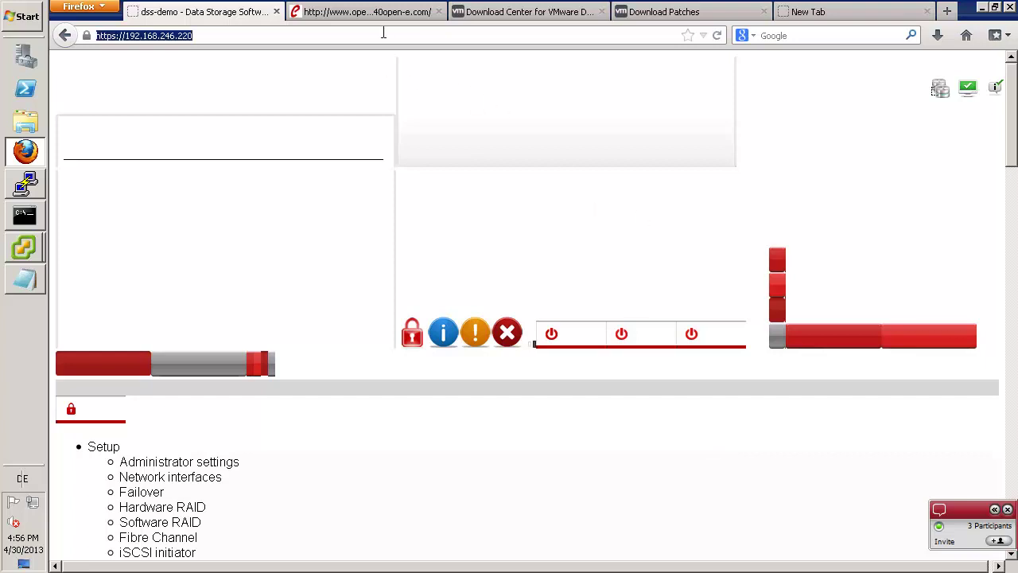
pyautogui.press('Return')
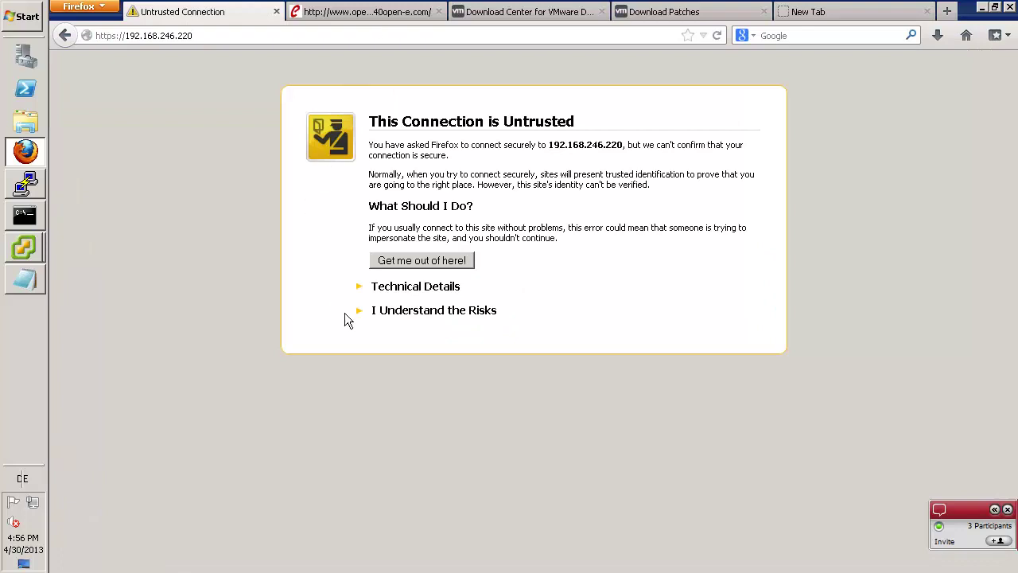
pyautogui.click(402, 313)
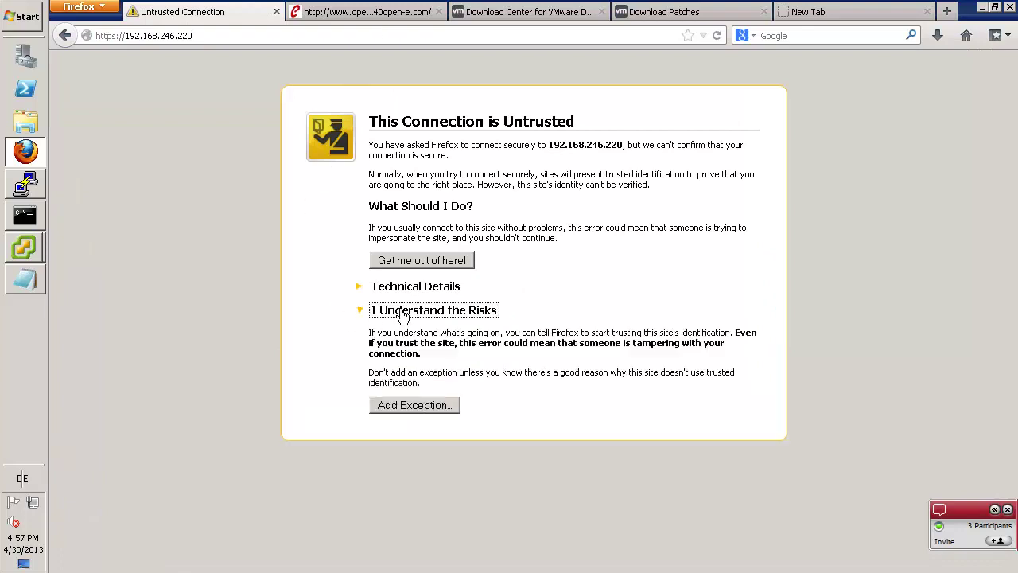
pyautogui.click(415, 406)
pyautogui.click(566, 465)
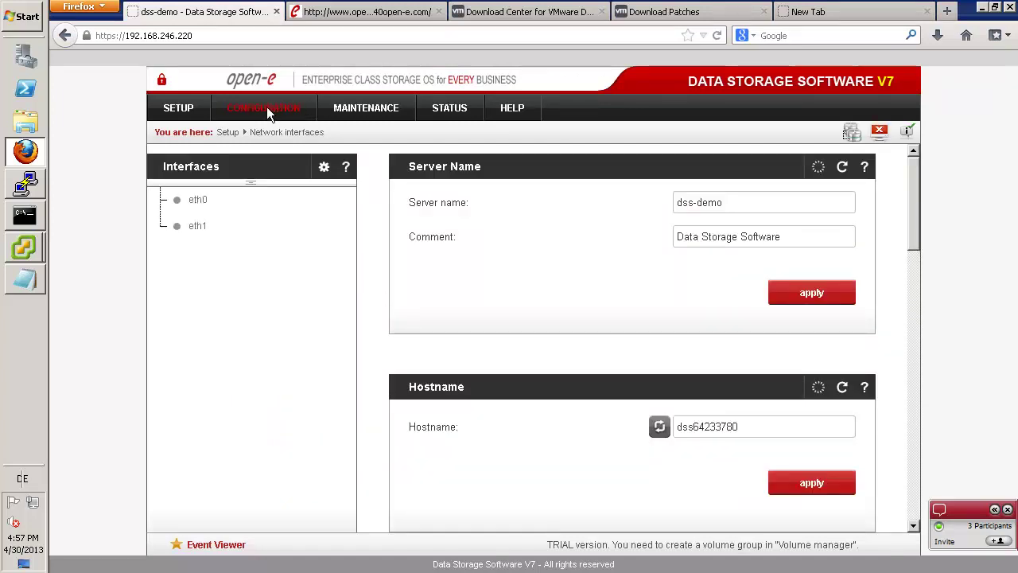
pyautogui.moveTo(266, 111)
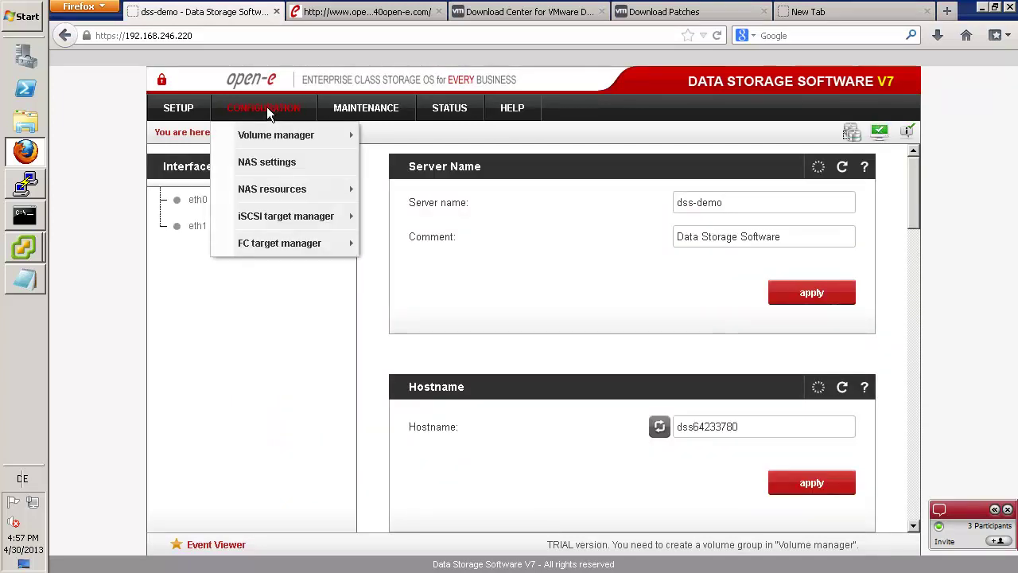
pyautogui.moveTo(177, 111)
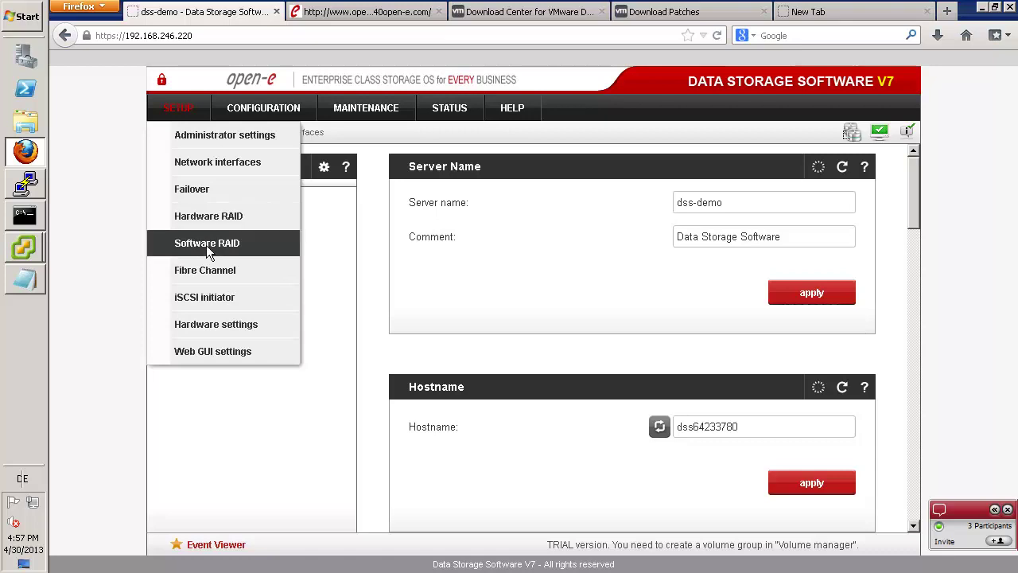
# In Hardware settings, set time to continuous adjusting via NTP 1.pool.ntp.org and apply
pyautogui.click(208, 322)
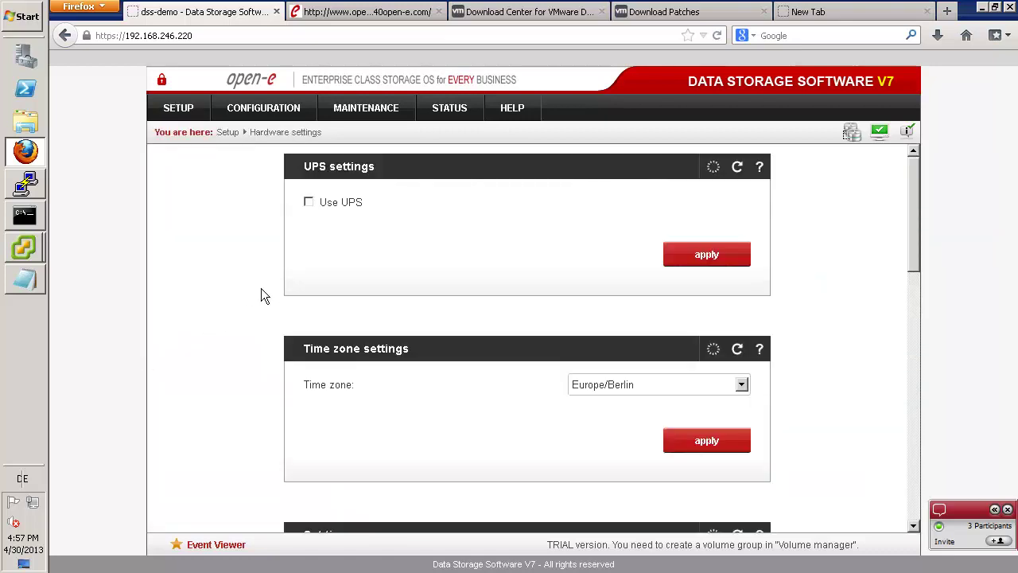
pyautogui.scroll(-3, 262, 291)
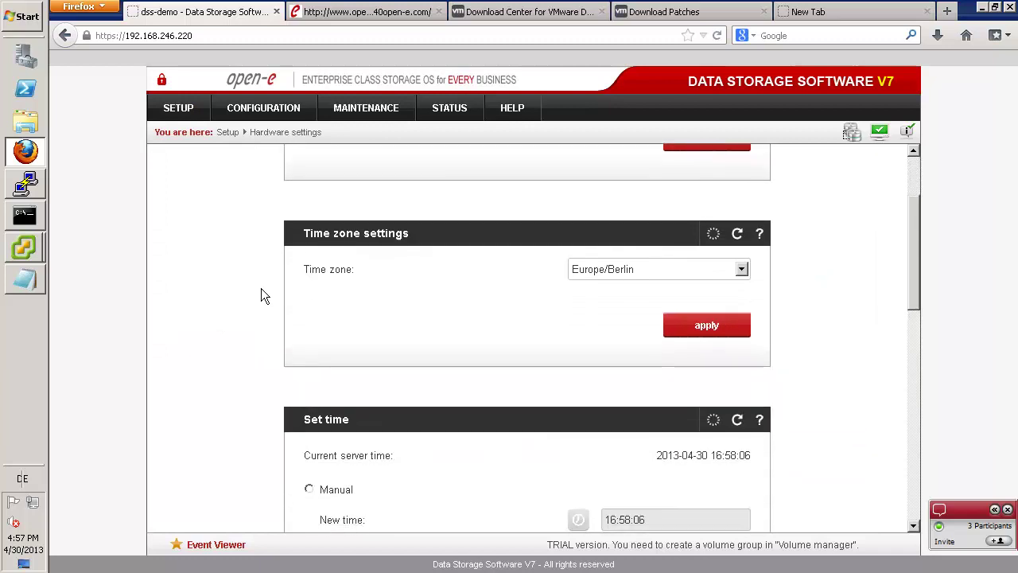
pyautogui.scroll(-3, 262, 291)
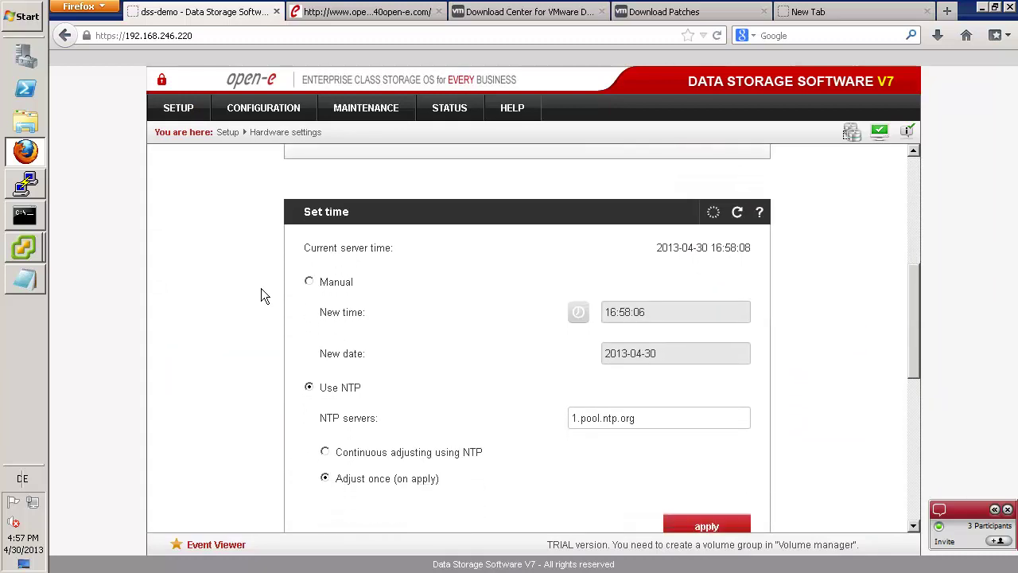
pyautogui.scroll(-3, 263, 291)
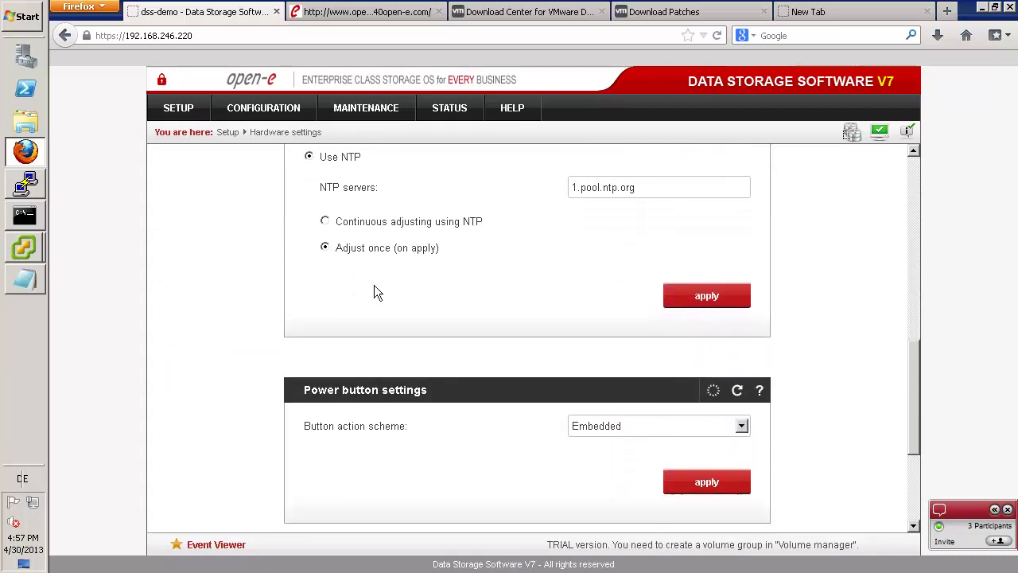
pyautogui.scroll(2, 374, 293)
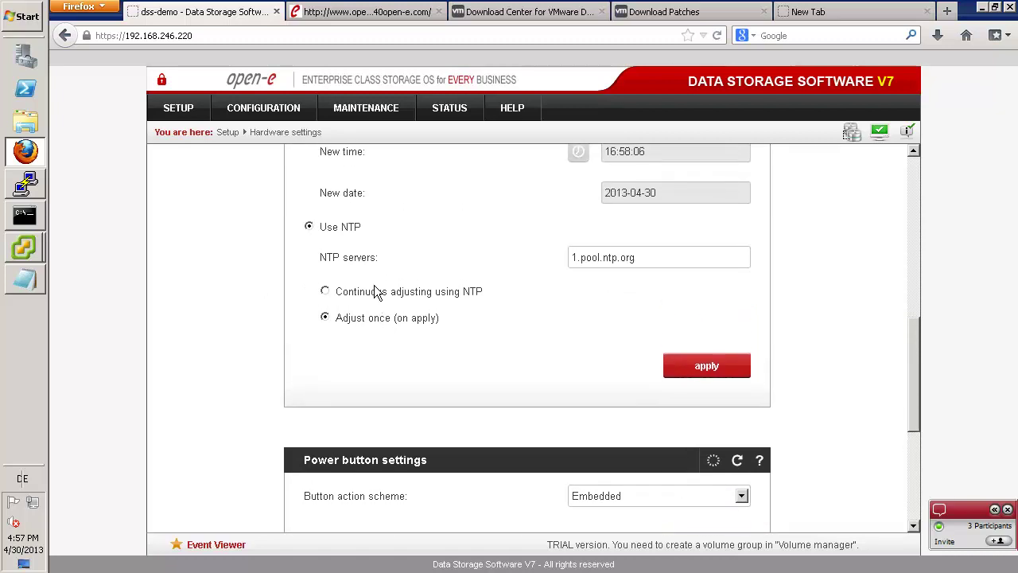
pyautogui.scroll(2, 382, 288)
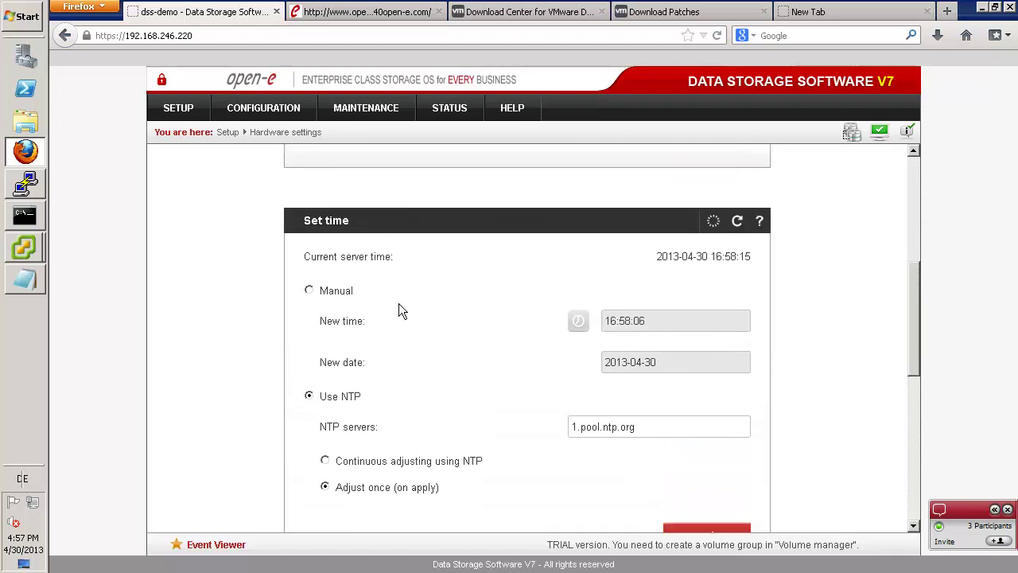
pyautogui.scroll(-1, 397, 308)
pyautogui.scroll(-1, 350, 358)
pyautogui.click(324, 393)
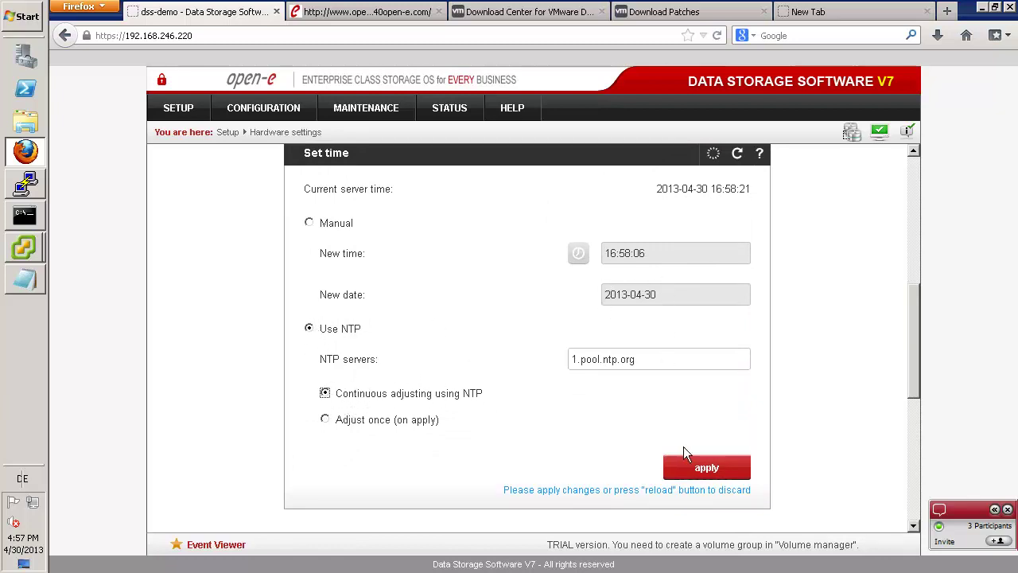
pyautogui.click(707, 469)
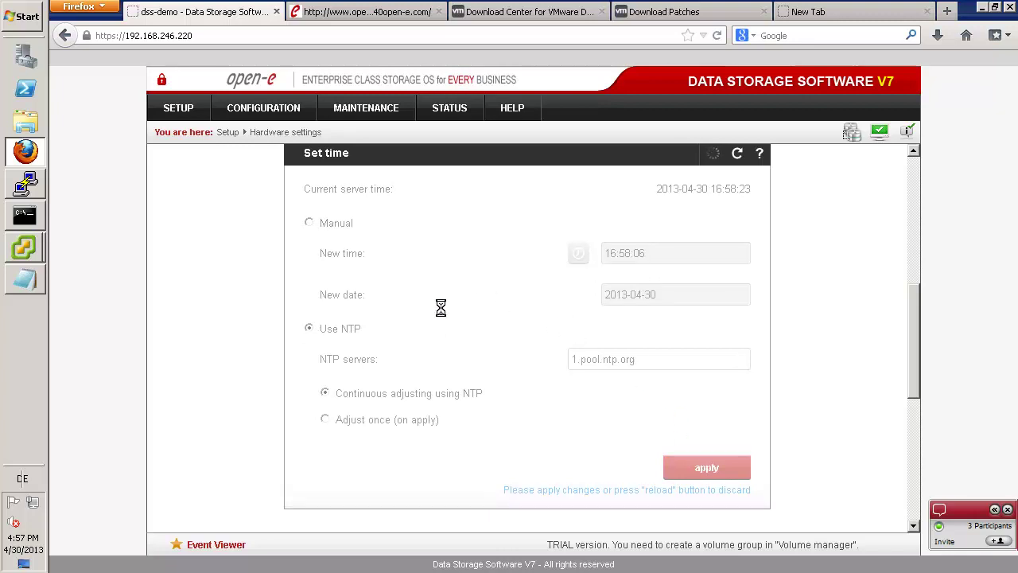
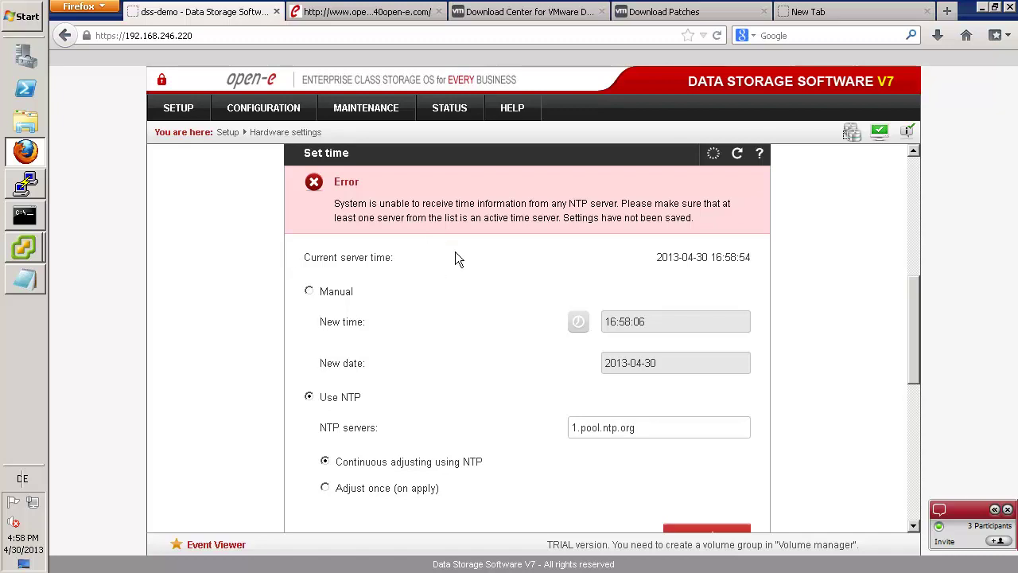
# Load the Volume groups page listing unit S001, then switch to the DSS-DEMO VM console
pyautogui.click(248, 109)
pyautogui.moveTo(288, 139)
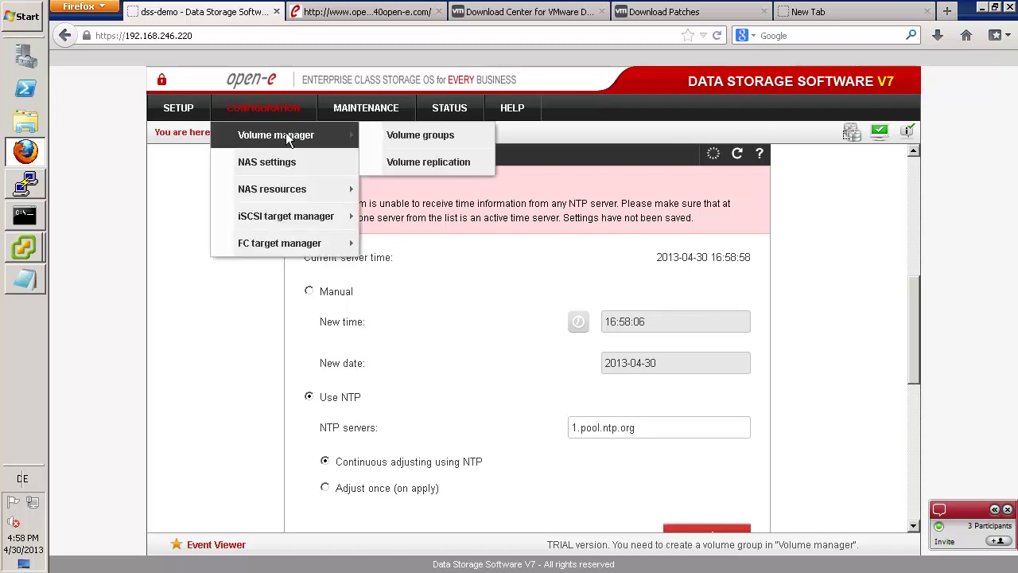
pyautogui.click(402, 134)
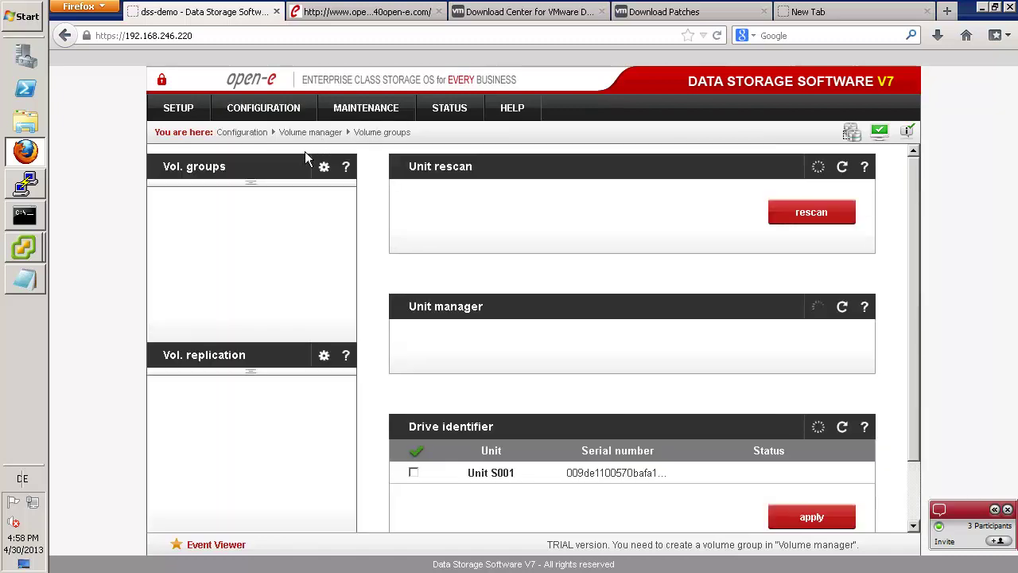
pyautogui.click(278, 112)
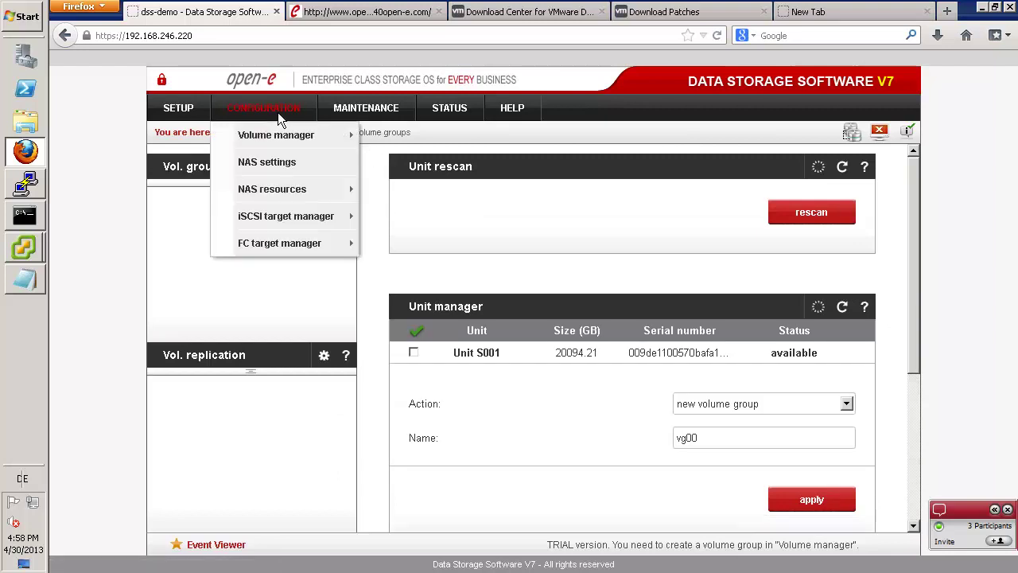
pyautogui.moveTo(324, 140)
pyautogui.click(402, 136)
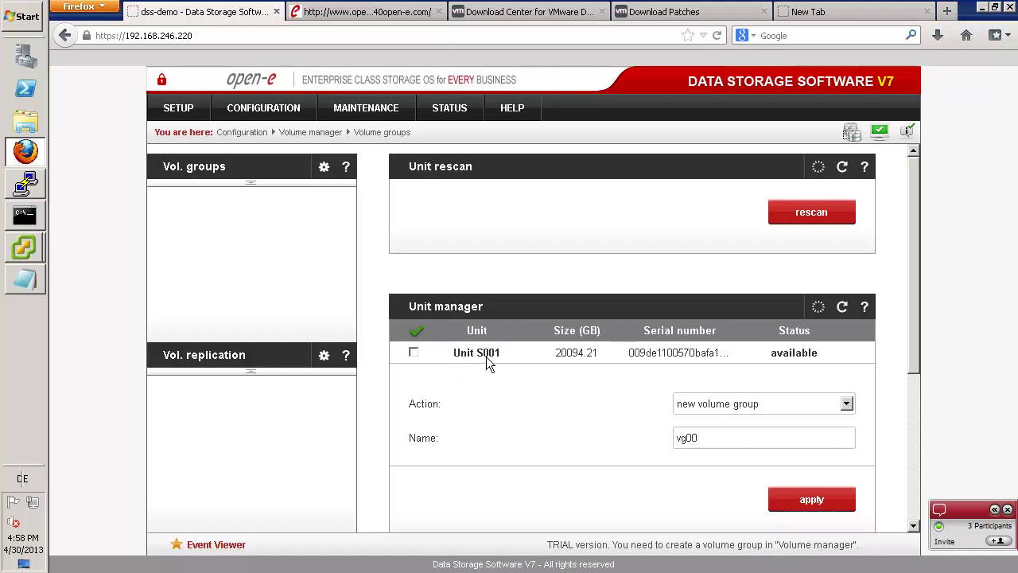
pyautogui.hotkey('alt', 'Tab')
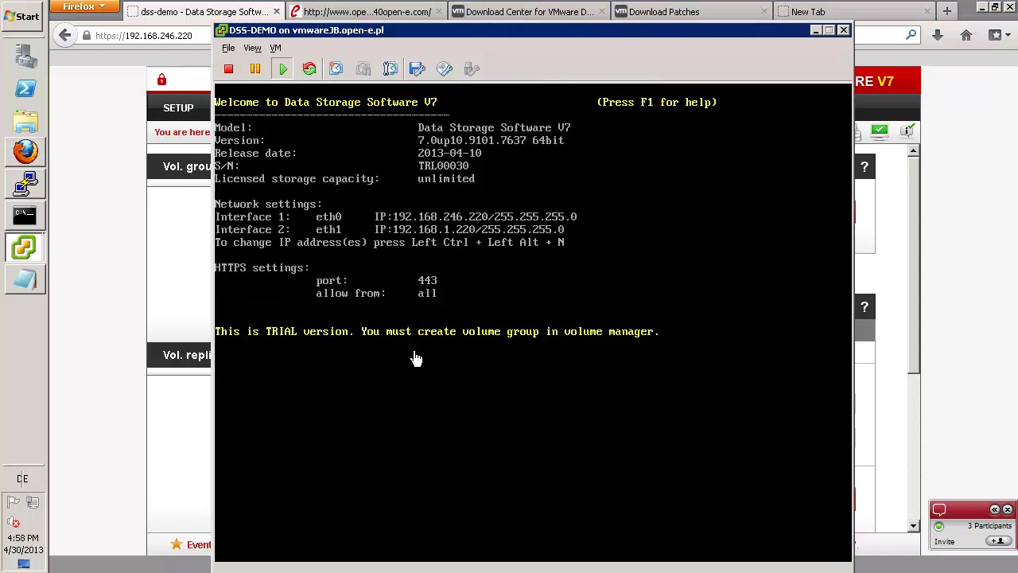
# Enter the hardware configuration tool with the administrator password and open System benchmarks
pyautogui.click(416, 359)
pyautogui.hotkey('ctrl', 'alt', 'w')
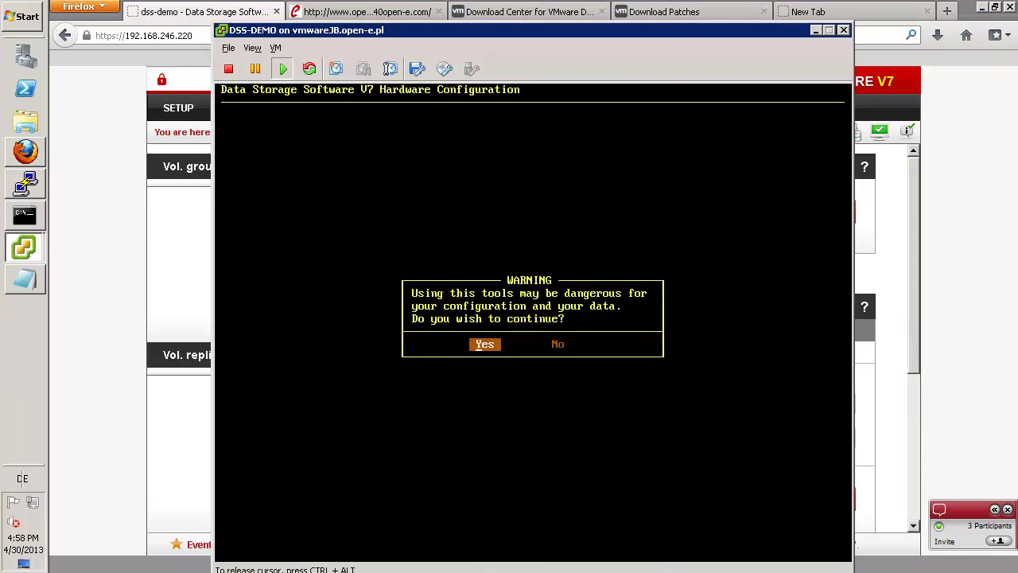
pyautogui.press('Return')
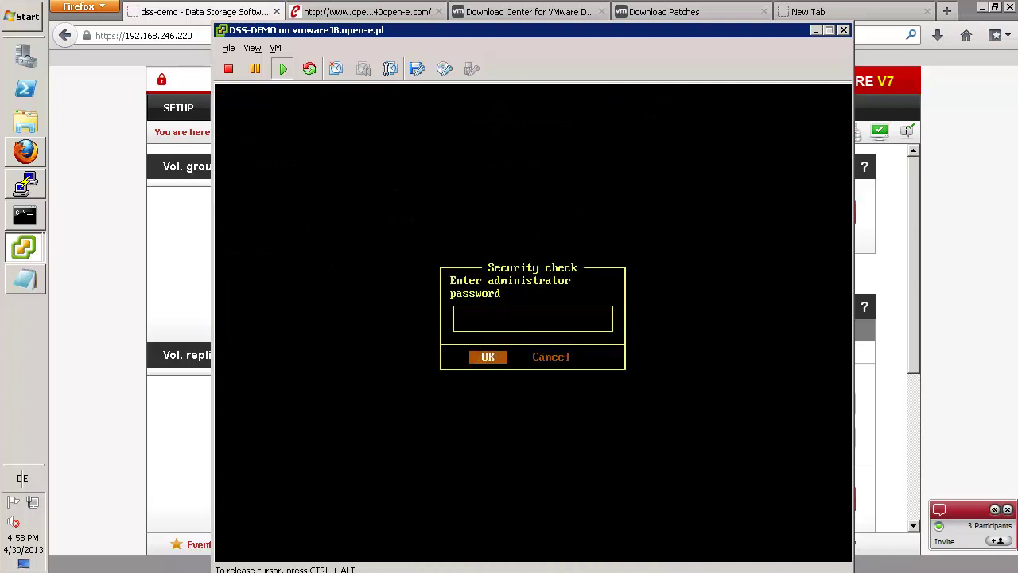
pyautogui.press('Return')
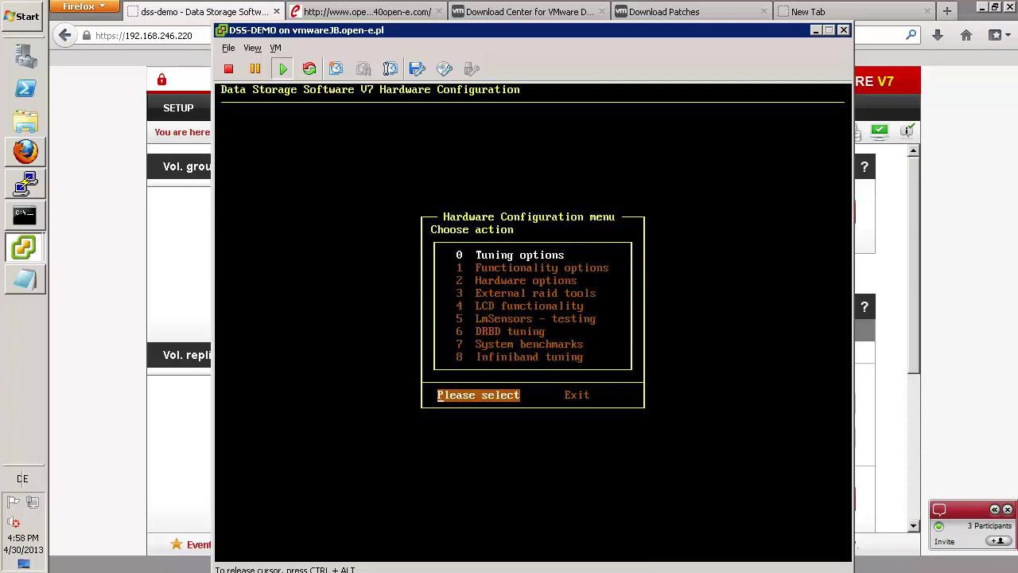
pyautogui.press('Down')
pyautogui.press('Down')
pyautogui.press('Down')
pyautogui.press('Down')
pyautogui.press('Down')
pyautogui.press('Down')
pyautogui.press('Down')
pyautogui.press('Down')
pyautogui.press('Up')
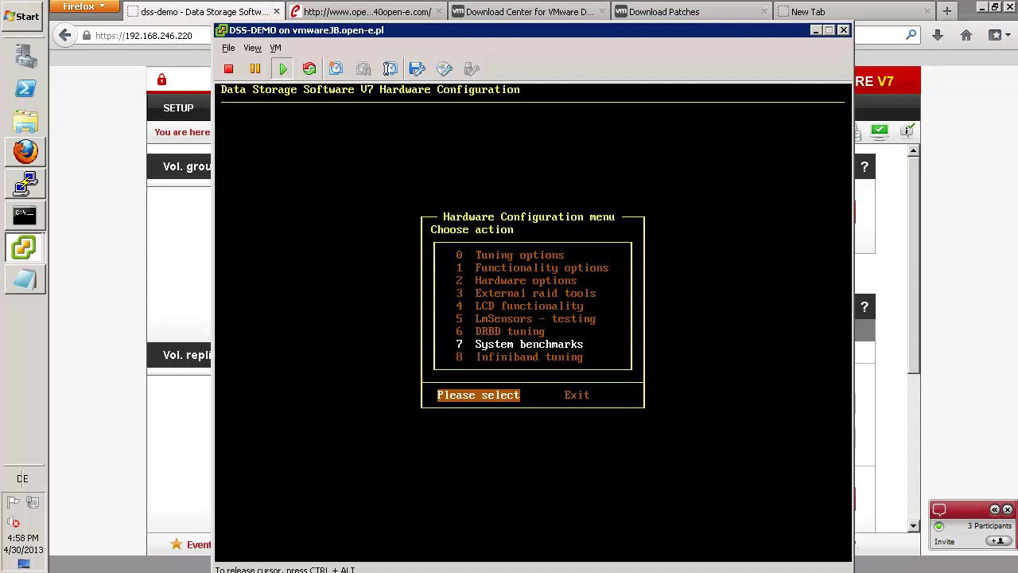
pyautogui.press('Return')
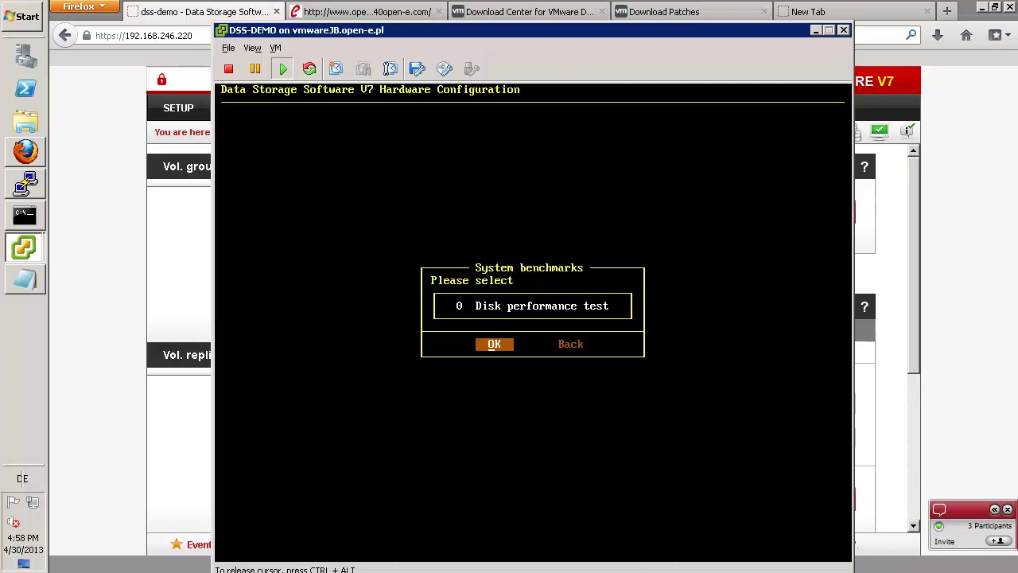
# Run a disk read test on unit S001, which reports 796 MB/s
pyautogui.press('Return')
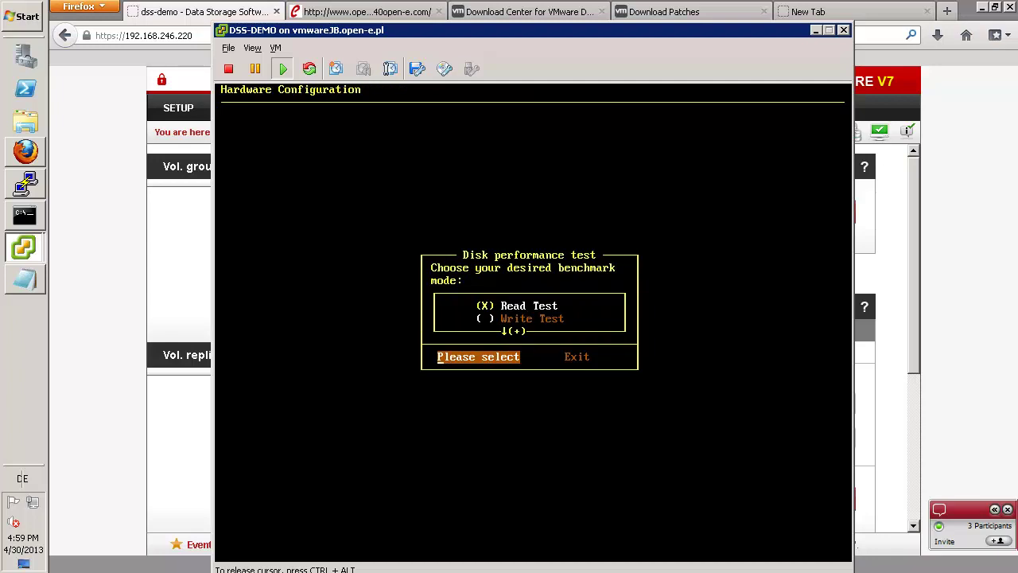
pyautogui.press('Return')
pyautogui.press('space')
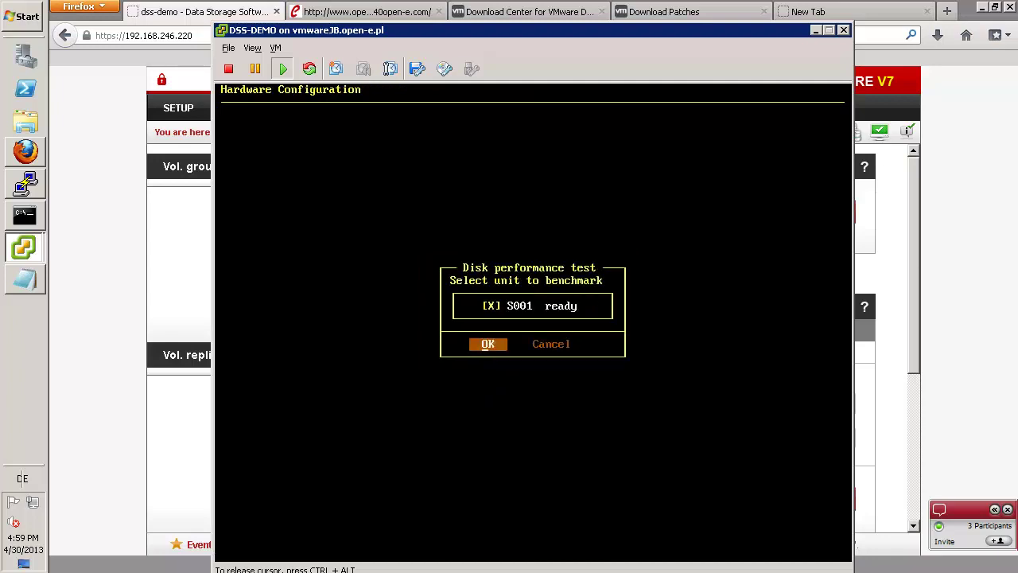
pyautogui.press('Return')
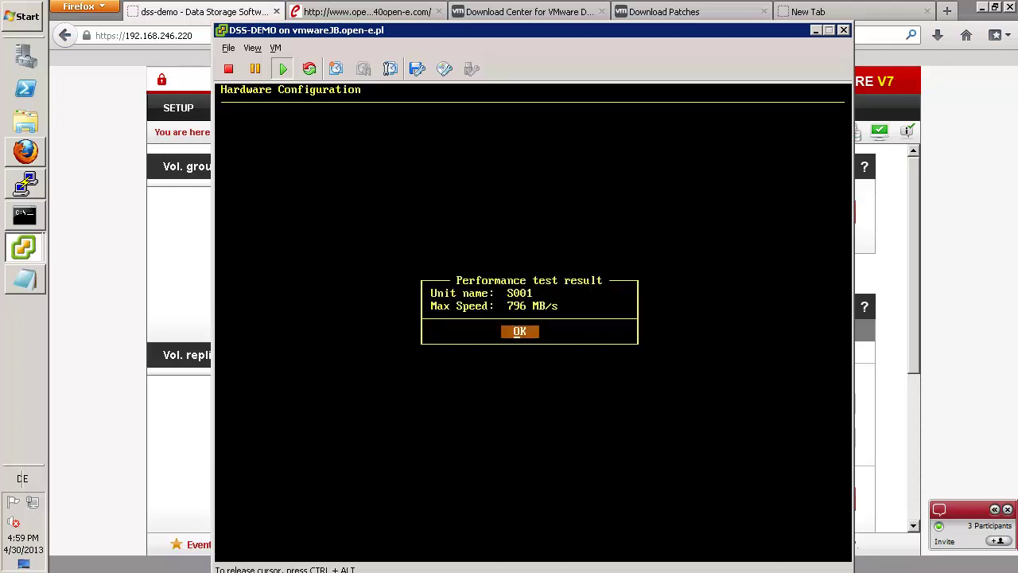
pyautogui.press('Return')
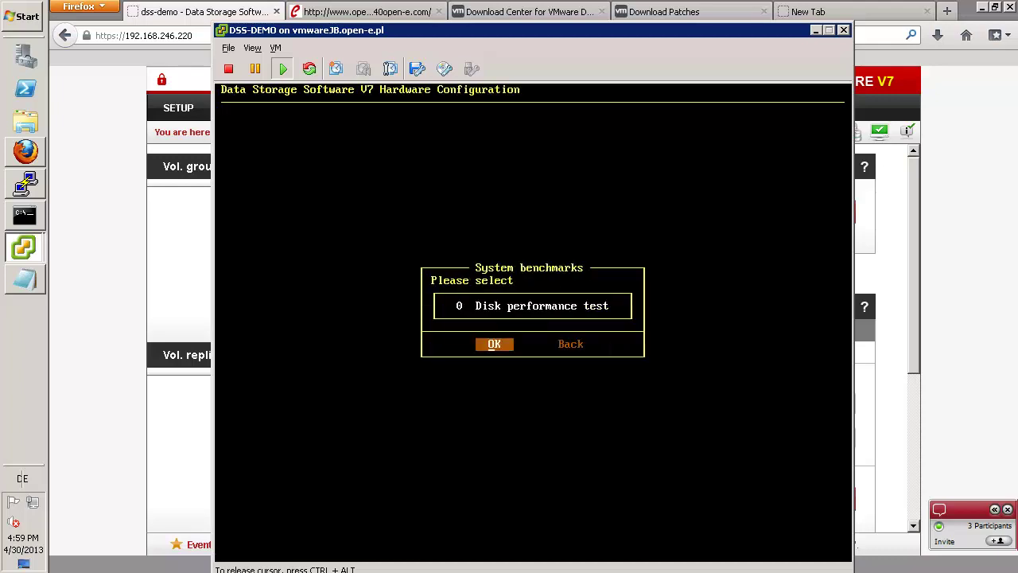
# Repeat the S001 read test three more times (694, 994 and 961 MB/s)
pyautogui.press('Return')
pyautogui.press('Return')
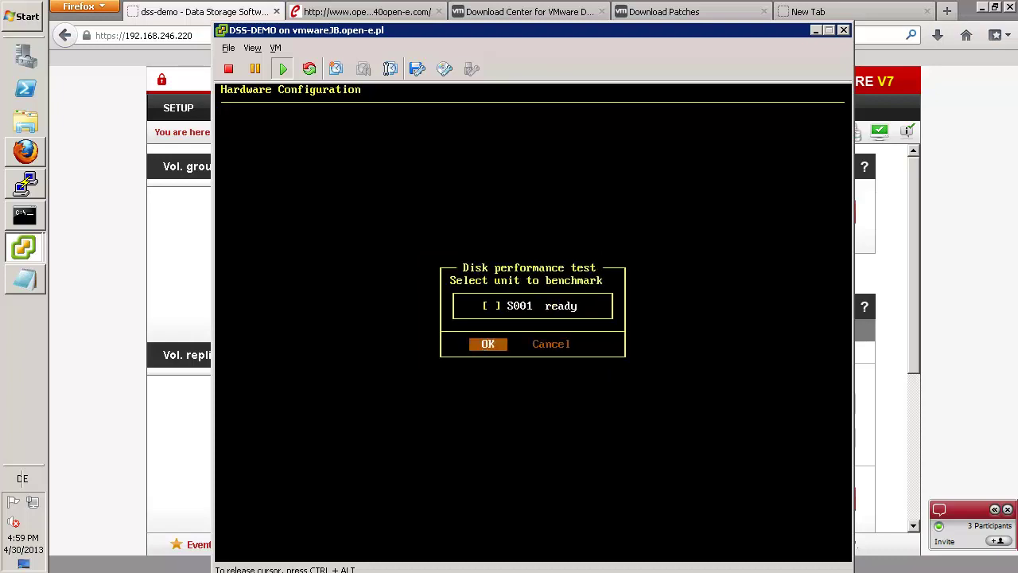
pyautogui.press('space')
pyautogui.press('Return')
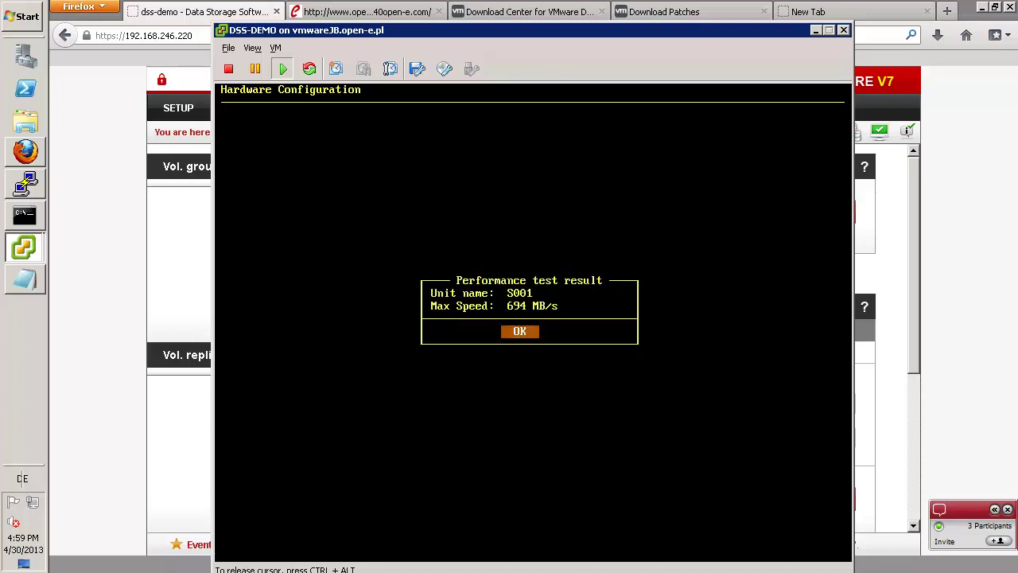
pyautogui.press('Return')
pyautogui.press('Return')
pyautogui.press('Return')
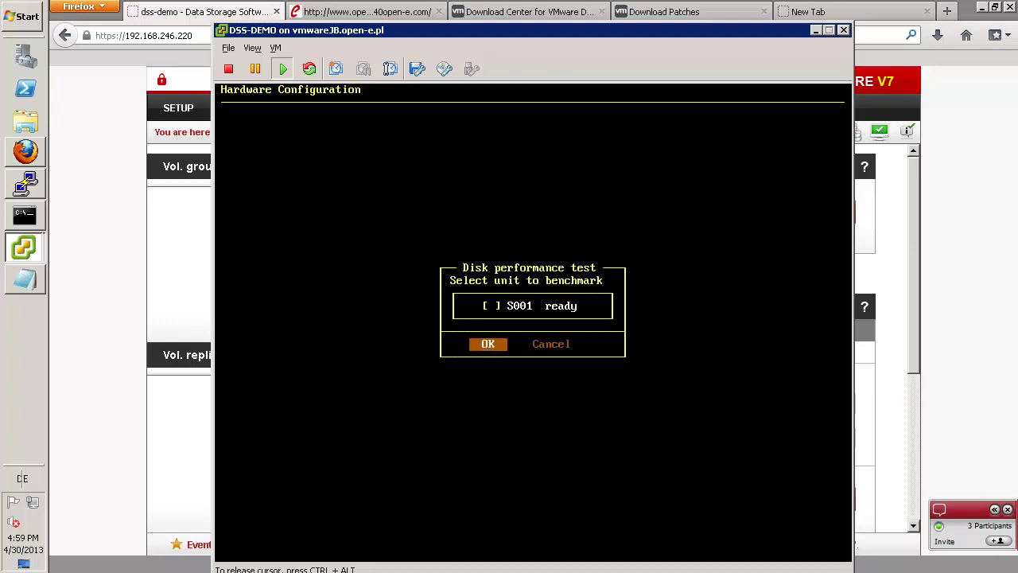
pyautogui.press('space')
pyautogui.press('Return')
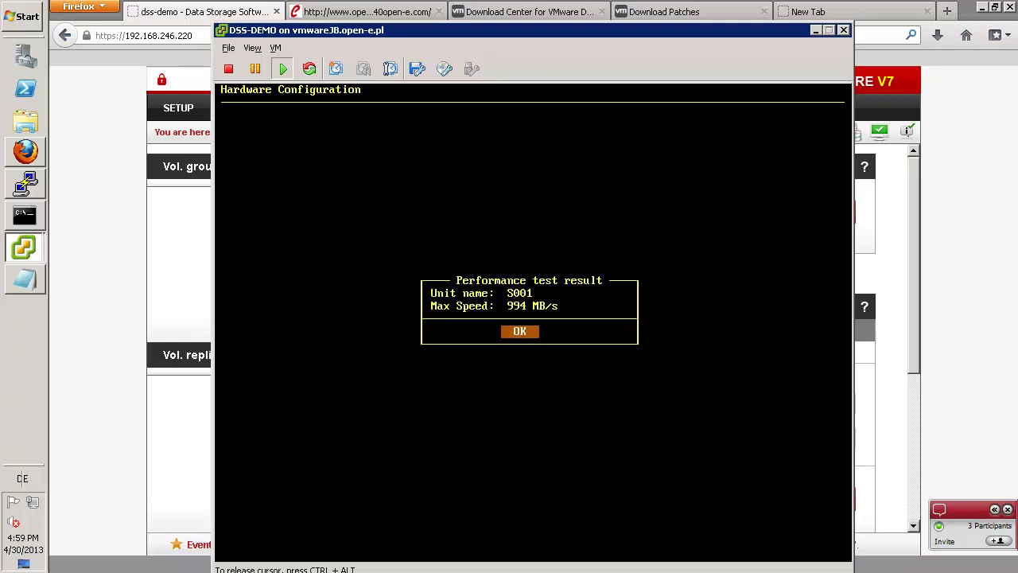
pyautogui.press('Return')
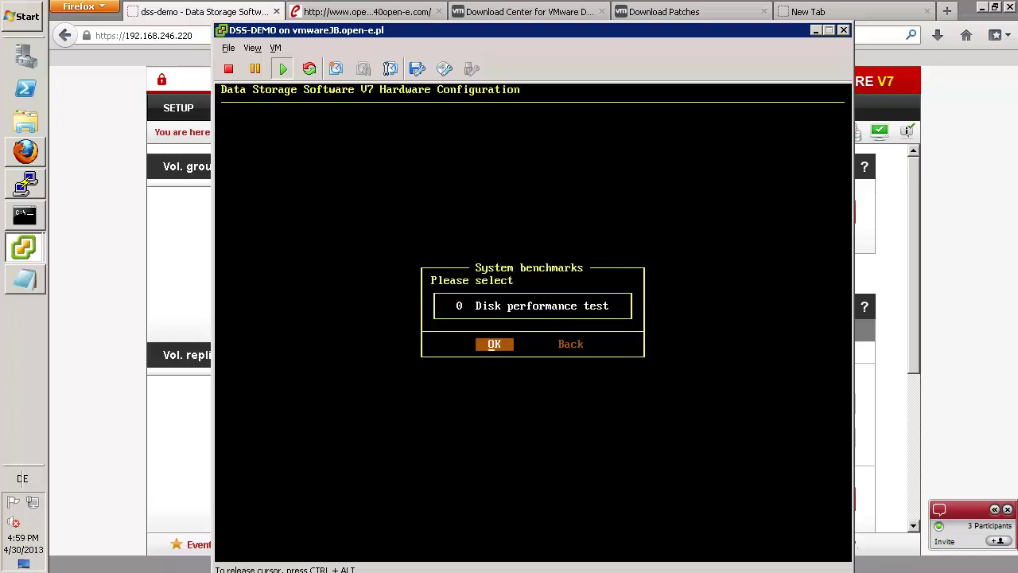
pyautogui.press('Return')
pyautogui.press('Return')
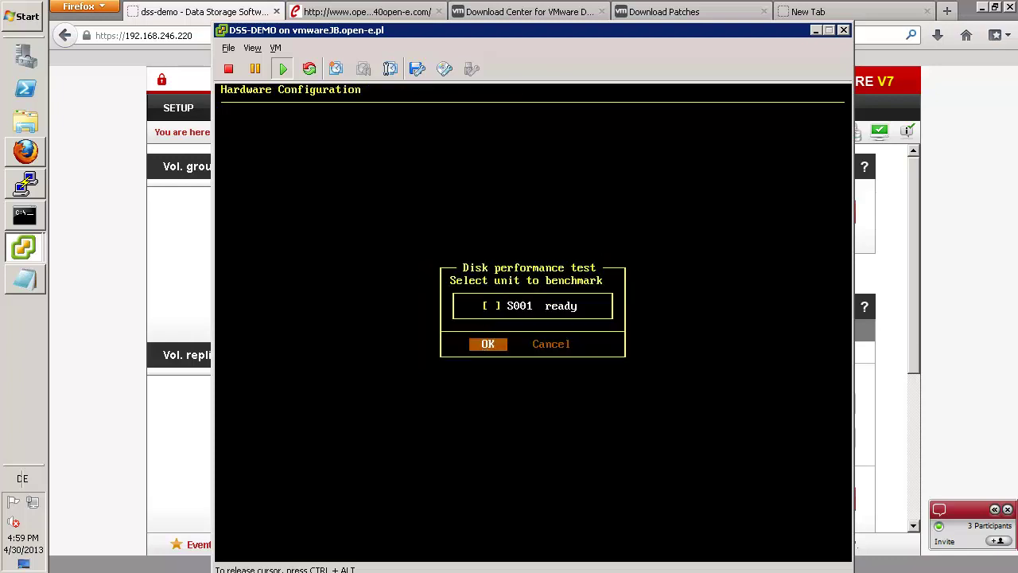
pyautogui.press('space')
pyautogui.press('Return')
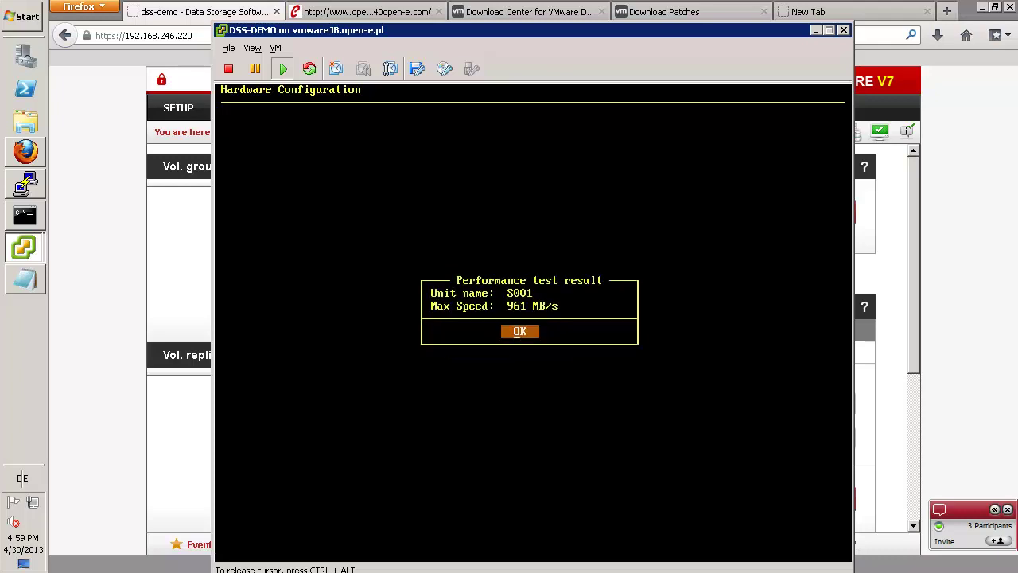
pyautogui.press('Return')
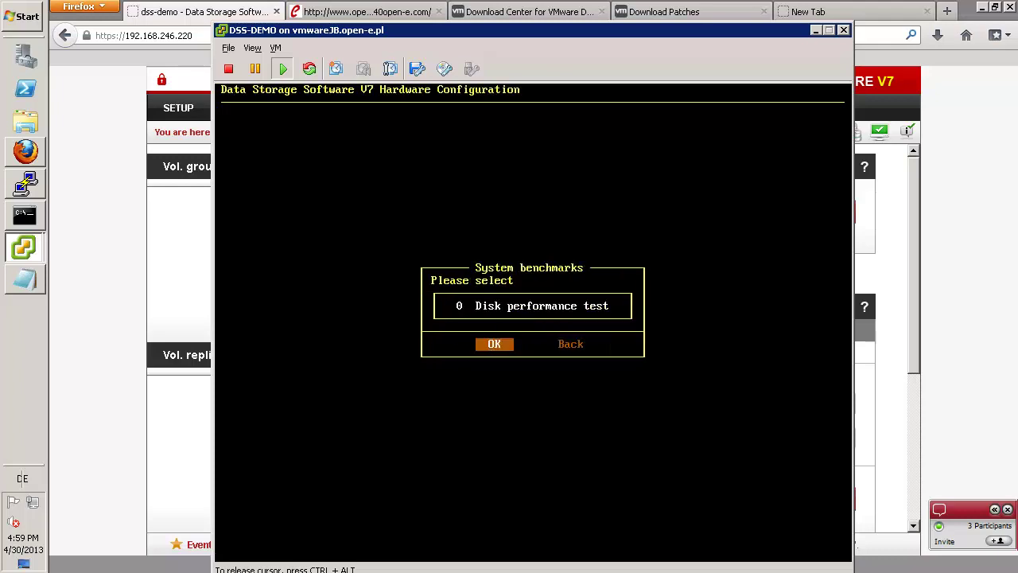
# Run a write test on S001, accepting data erasure, reaching 1.5 GB/s
pyautogui.press('Return')
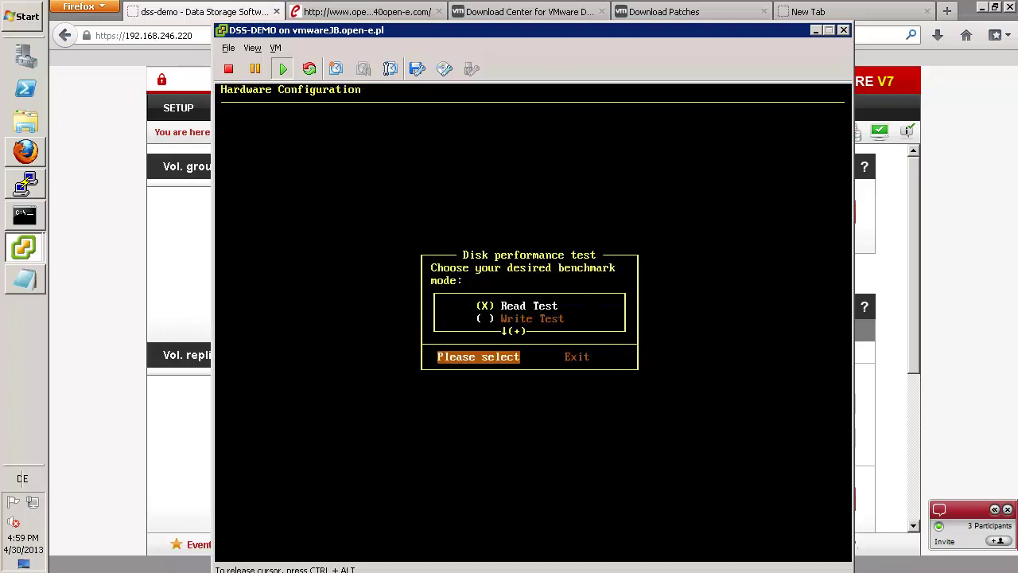
pyautogui.press('Down')
pyautogui.press('space')
pyautogui.press('Return')
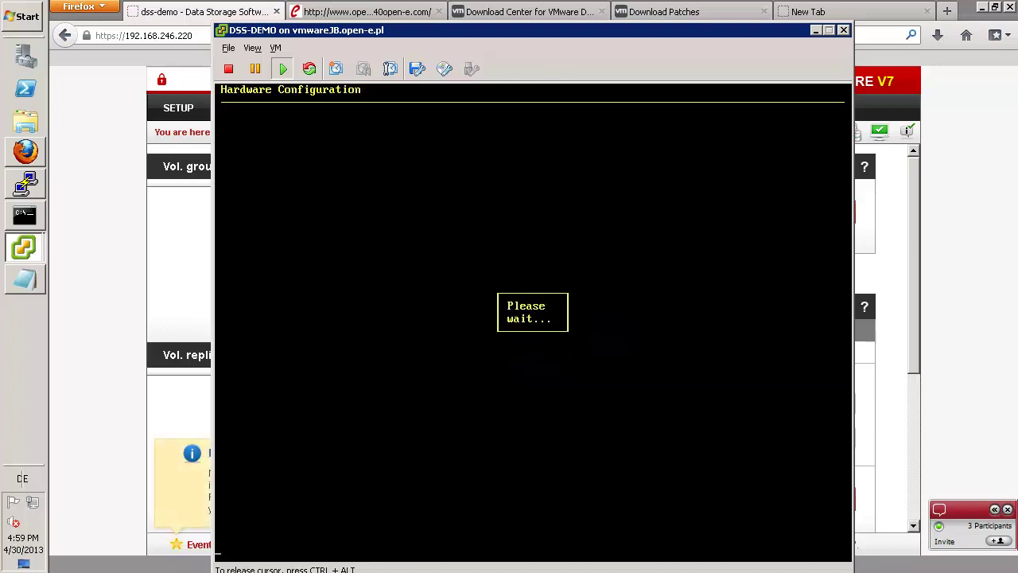
pyautogui.press('space')
pyautogui.press('Return')
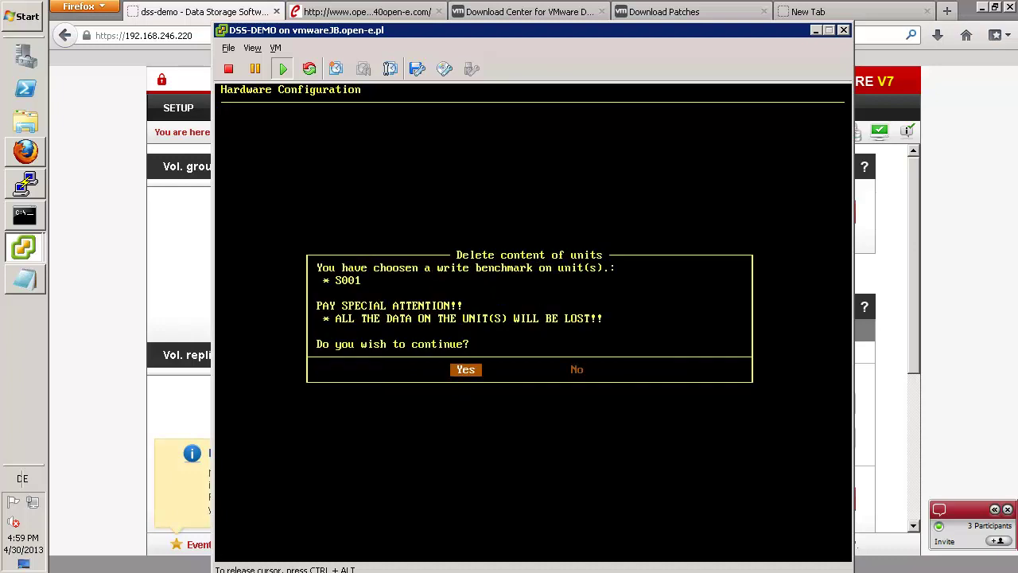
pyautogui.press('Return')
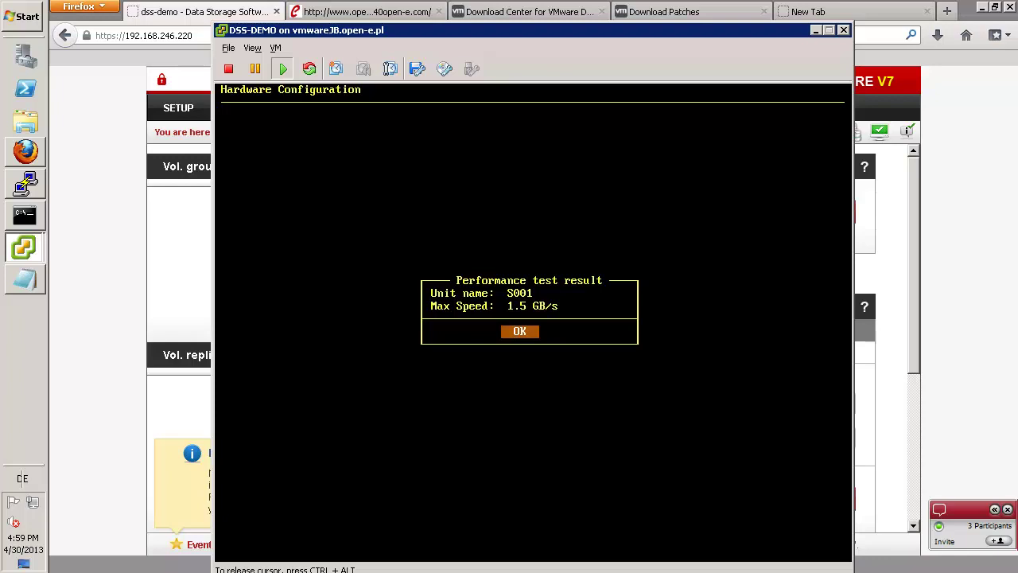
pyautogui.press('Return')
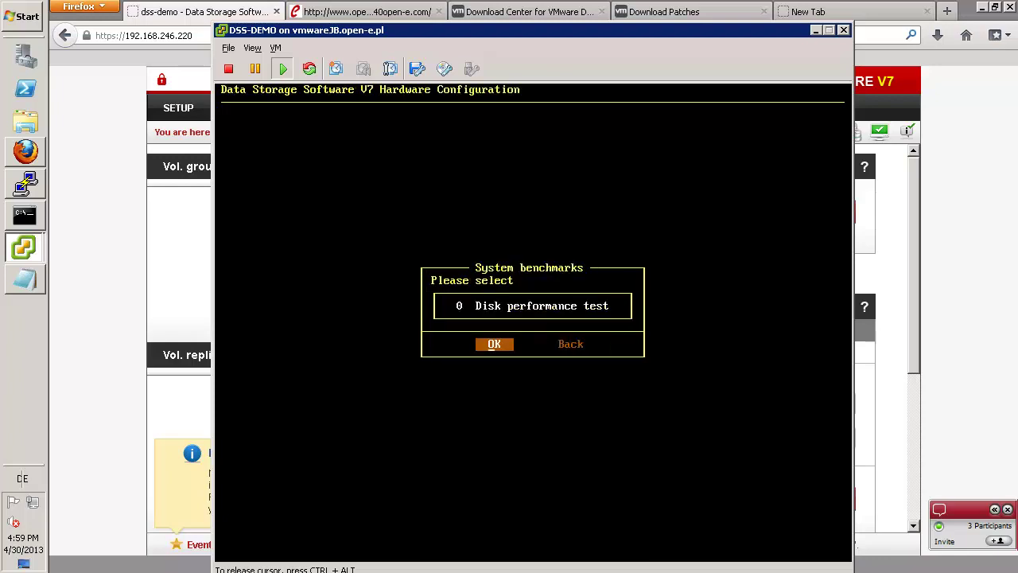
# Run the S001 write test a second time, reaching 1.4 GB/s
pyautogui.press('Tab')
pyautogui.press('Tab')
pyautogui.press('Return')
pyautogui.press('Down')
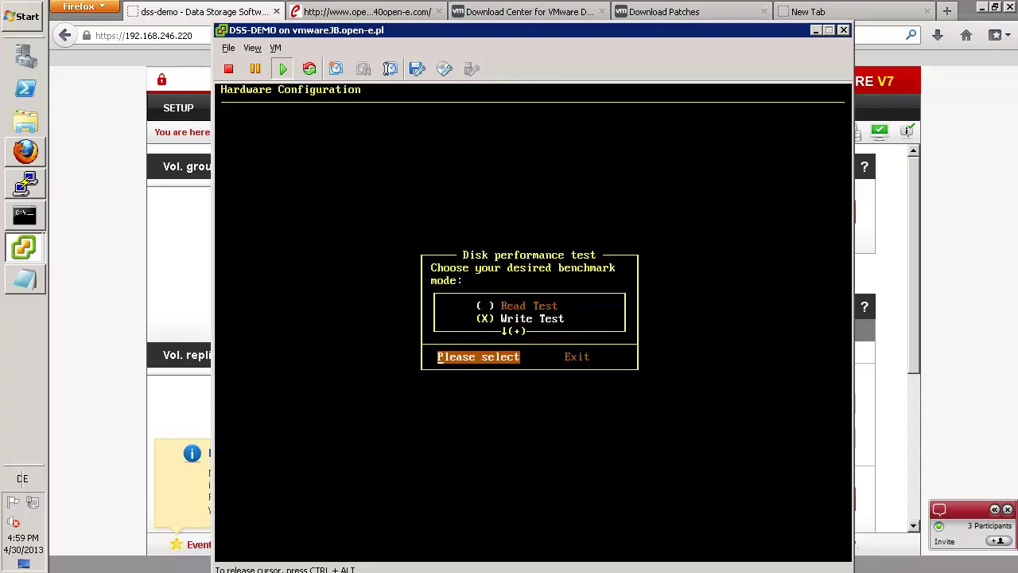
pyautogui.press('Return')
pyautogui.press('space')
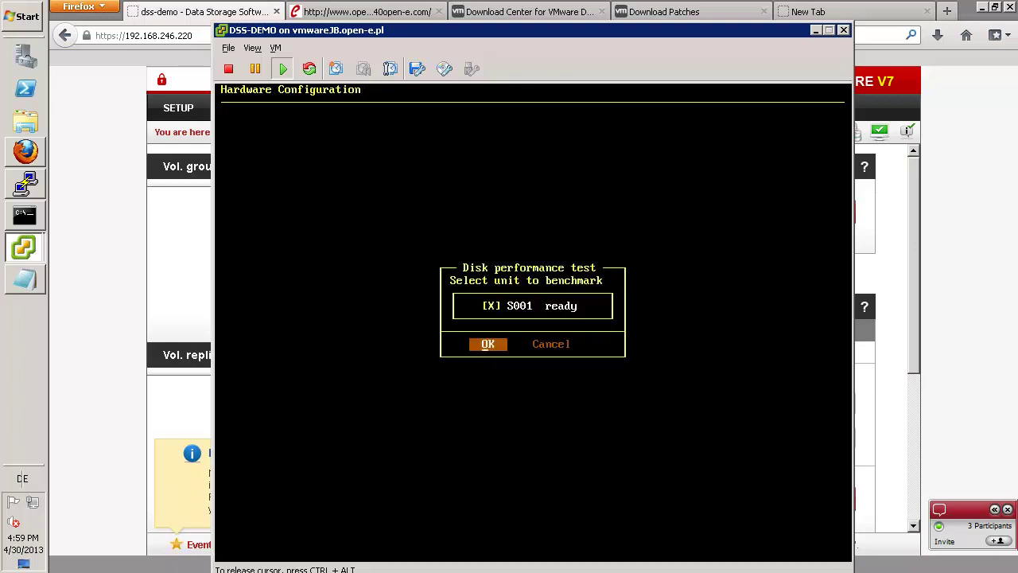
pyautogui.press('Return')
pyautogui.press('Return')
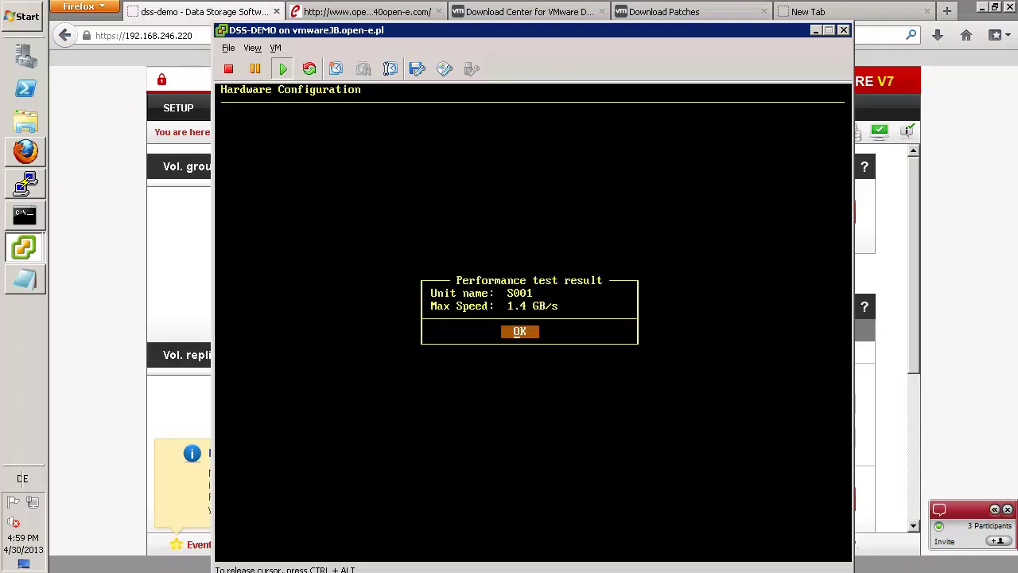
pyautogui.press('Return')
# Leave System benchmarks and exit hardware configuration back to the welcome screen
pyautogui.press('Tab')
pyautogui.press('Return')
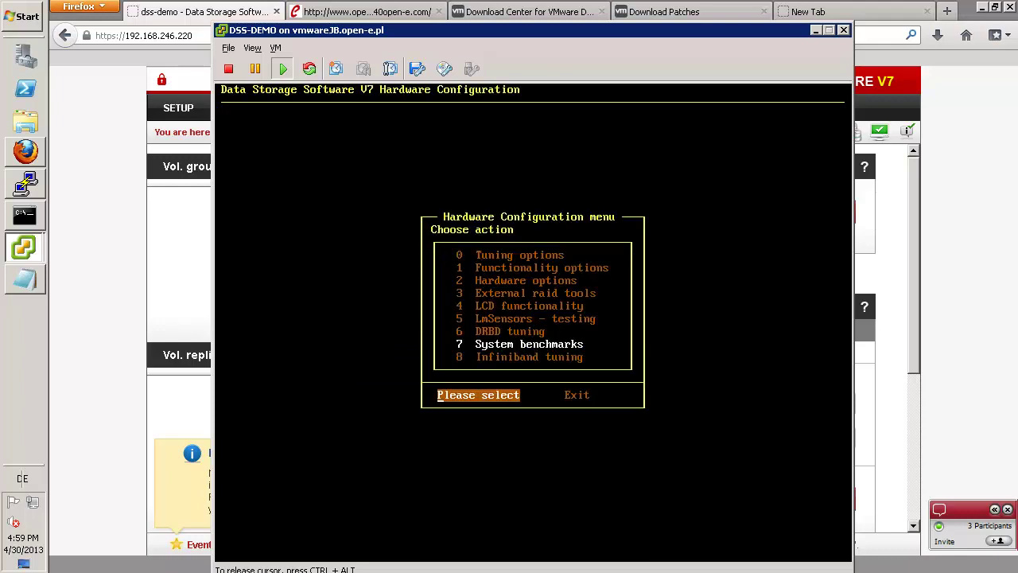
pyautogui.press('Tab')
pyautogui.press('Return')
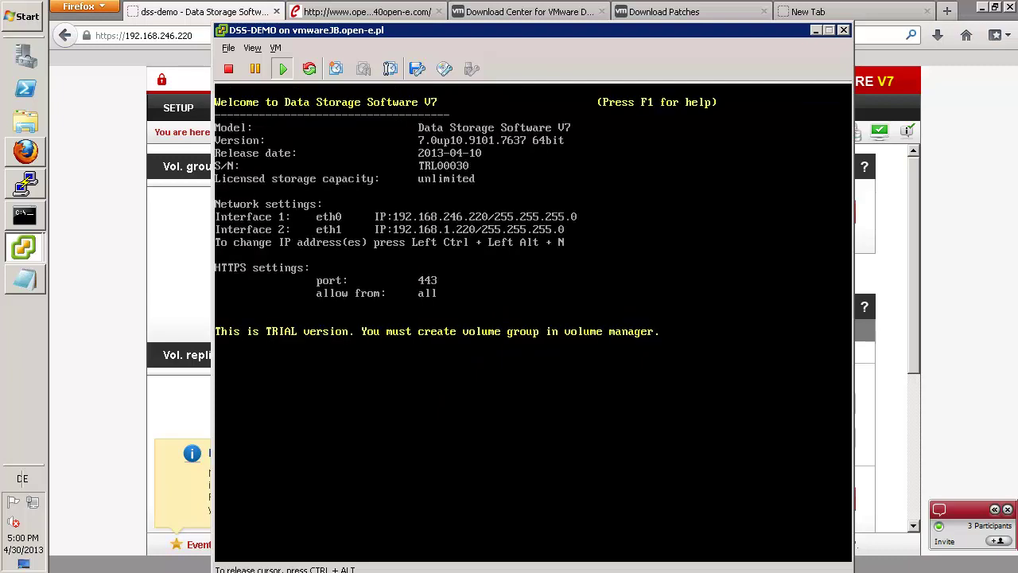
# Back in the web GUI, build volume group vg00 from Unit S001, confirming the disk erase
pyautogui.hotkey('ctrl', 'alt')
pyautogui.click(123, 292)
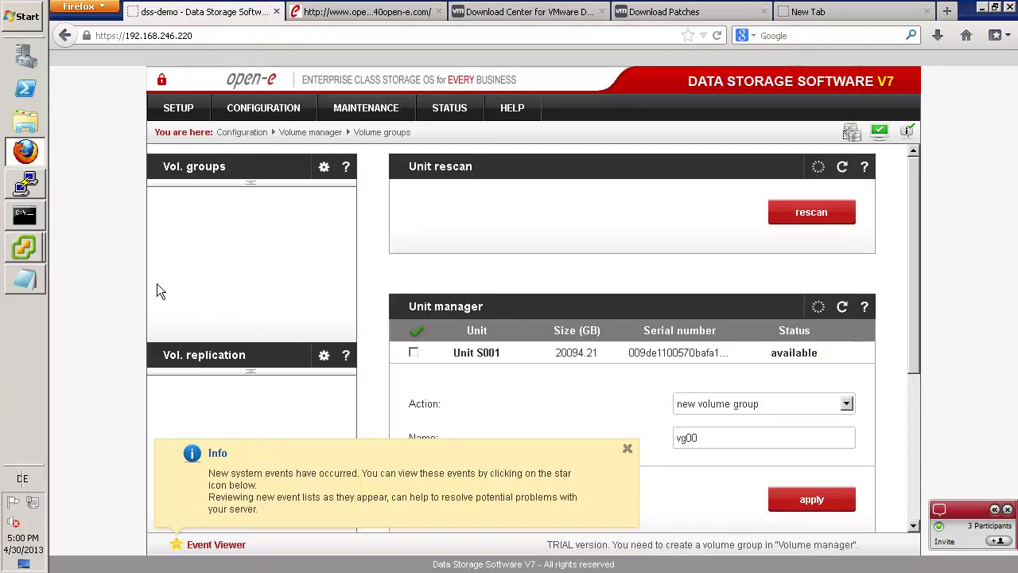
pyautogui.click(627, 449)
pyautogui.click(413, 352)
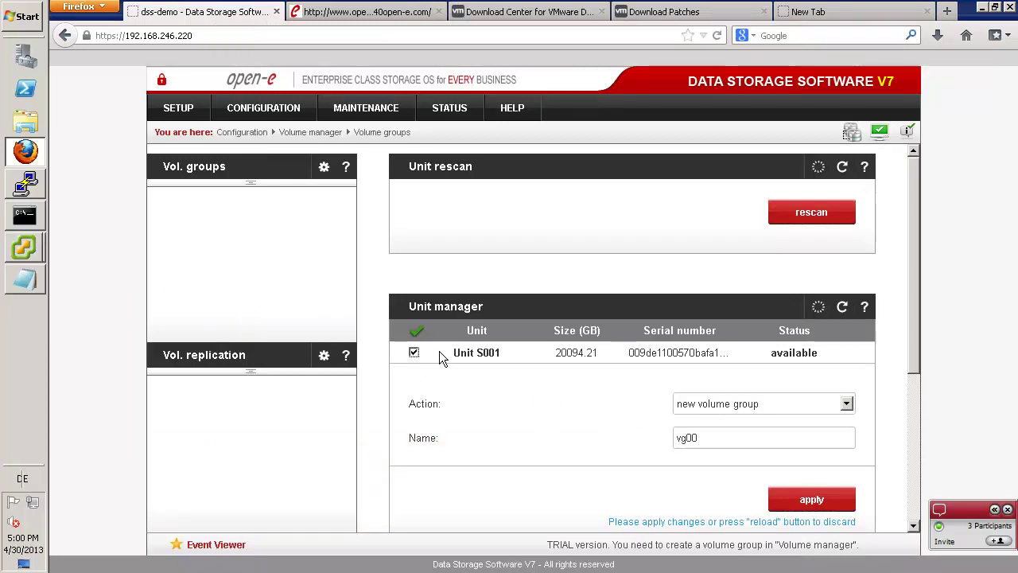
pyautogui.click(803, 498)
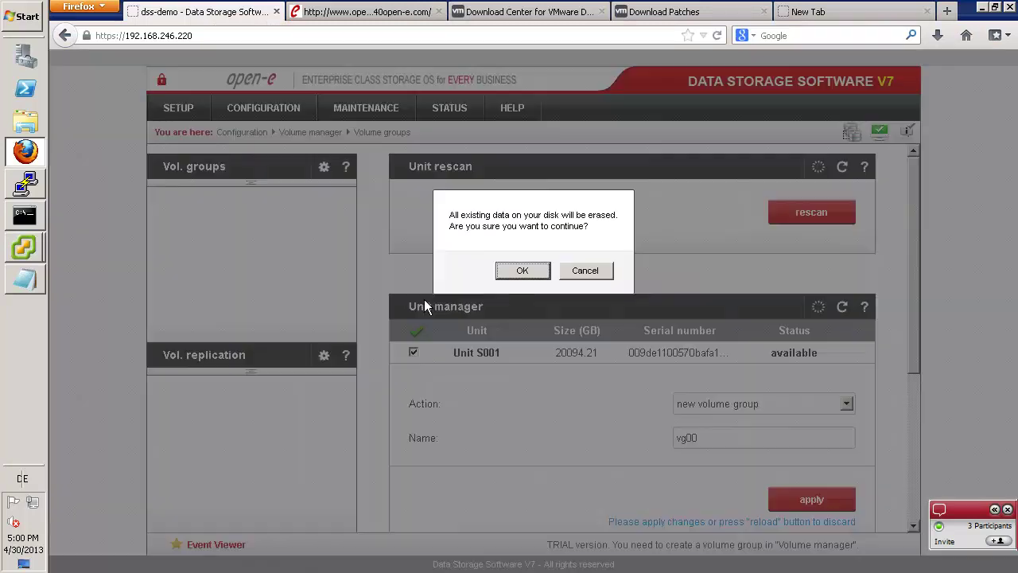
pyautogui.click(521, 272)
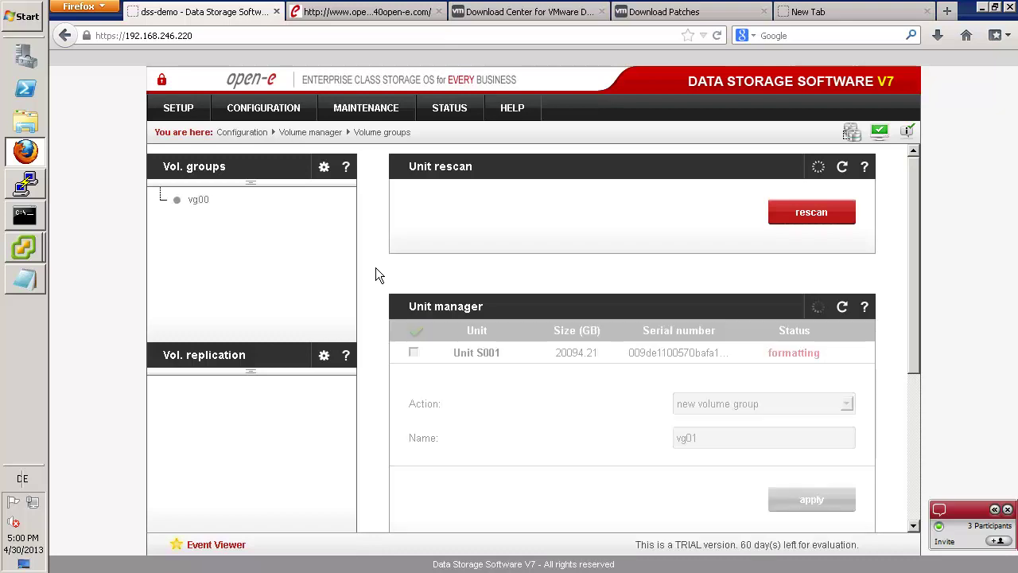
# In vg00, create a new 2000 GB NAS volume, lv0000
pyautogui.click(197, 200)
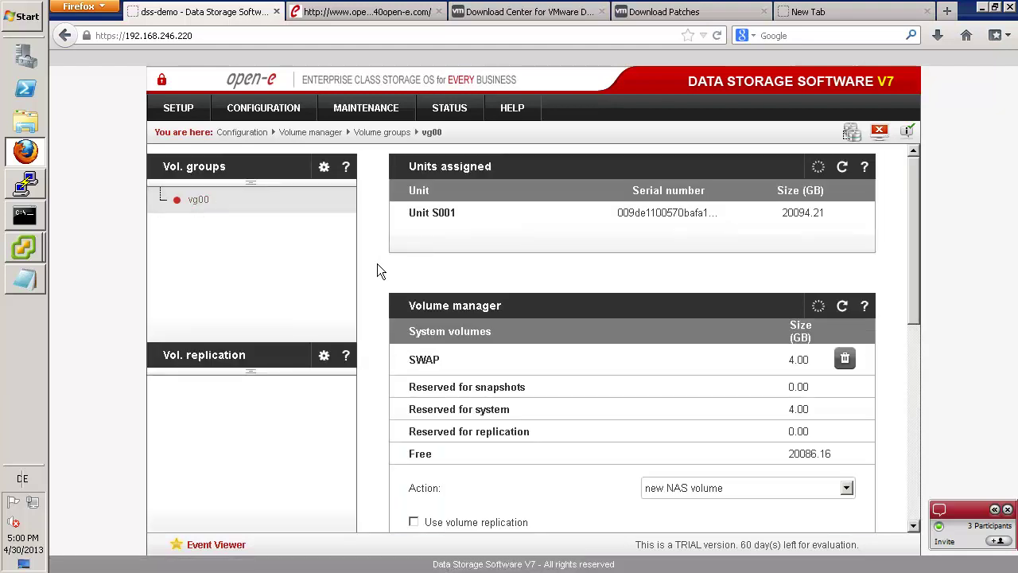
pyautogui.scroll(-2, 377, 271)
pyautogui.scroll(-3, 377, 271)
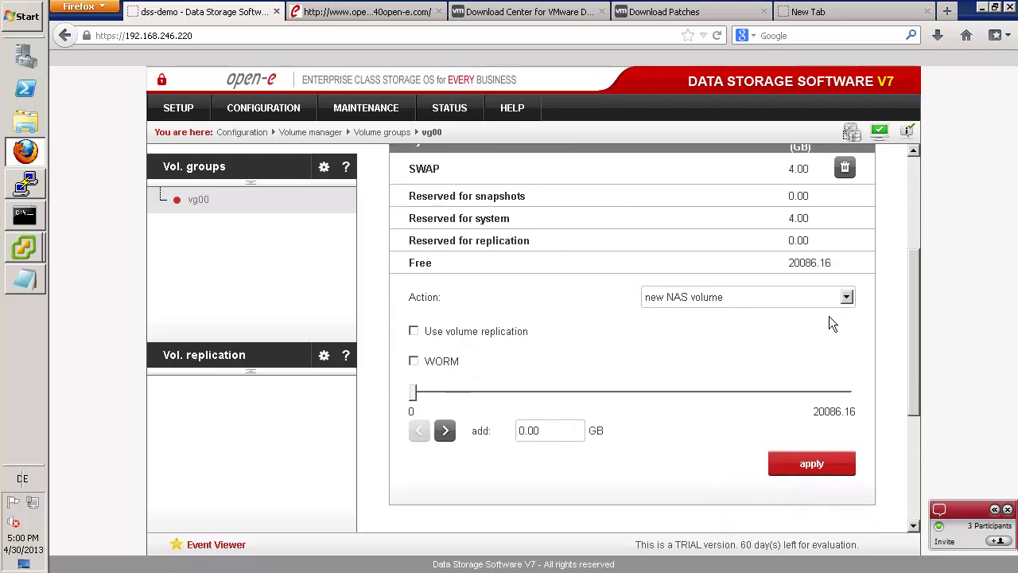
pyautogui.click(846, 298)
pyautogui.click(847, 299)
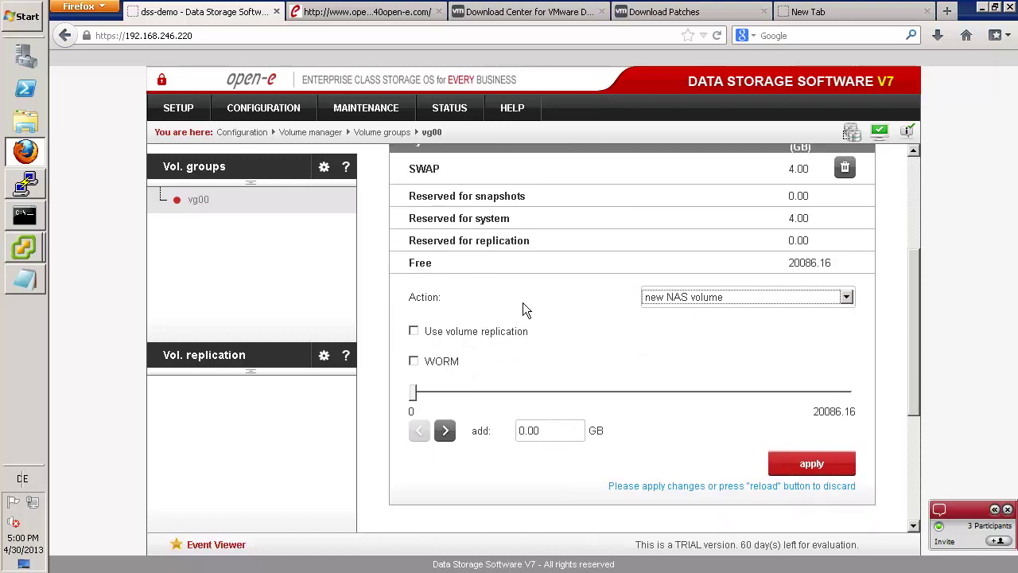
pyautogui.scroll(-2, 510, 345)
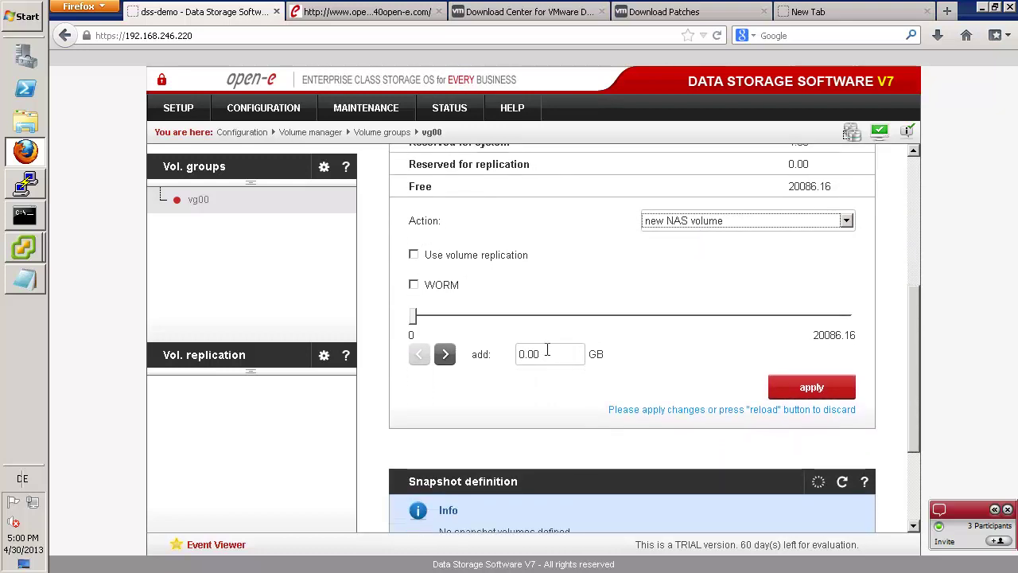
pyautogui.doubleClick(548, 353)
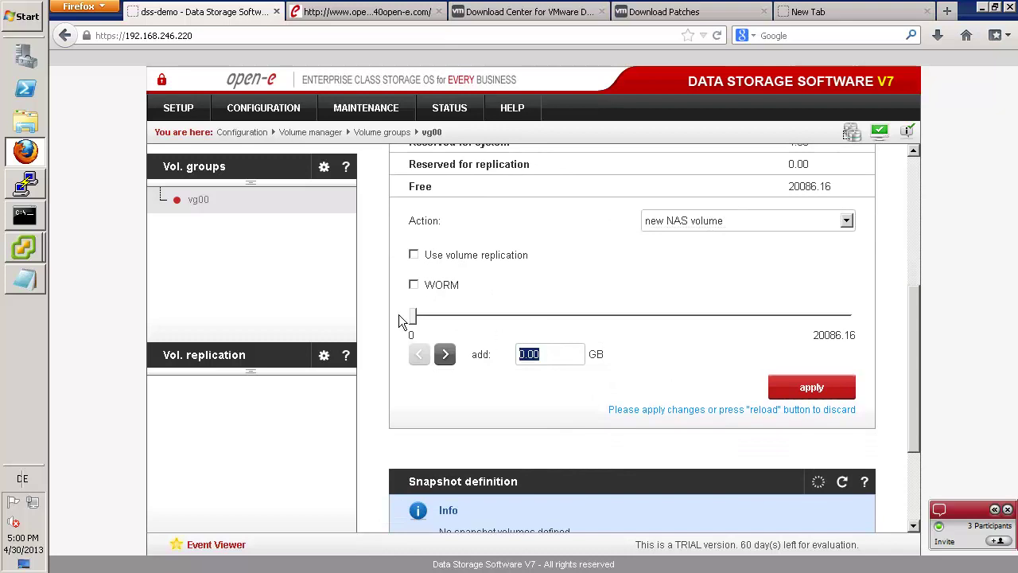
pyautogui.write('2000')
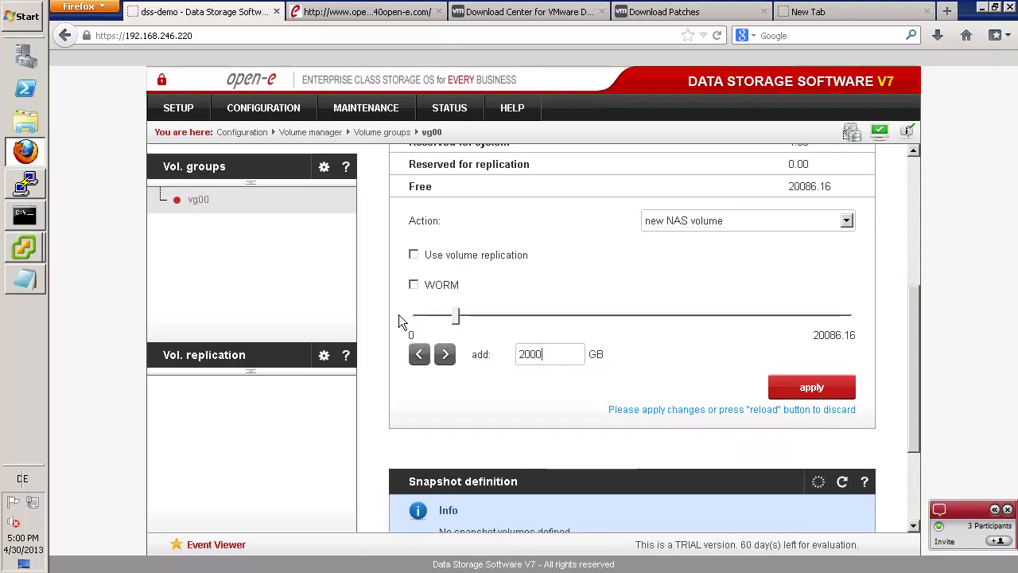
pyautogui.click(811, 388)
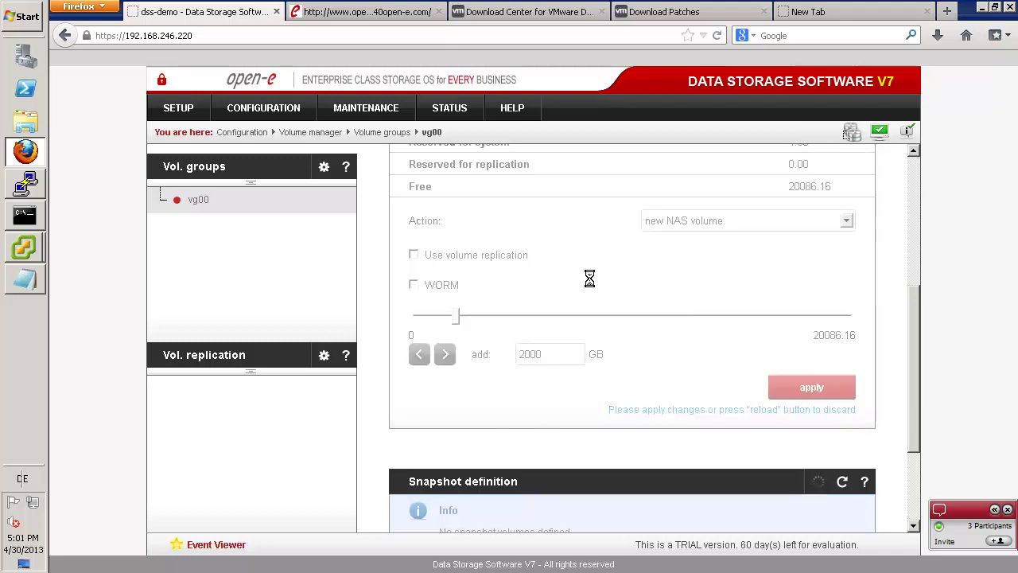
pyautogui.scroll(4, 590, 277)
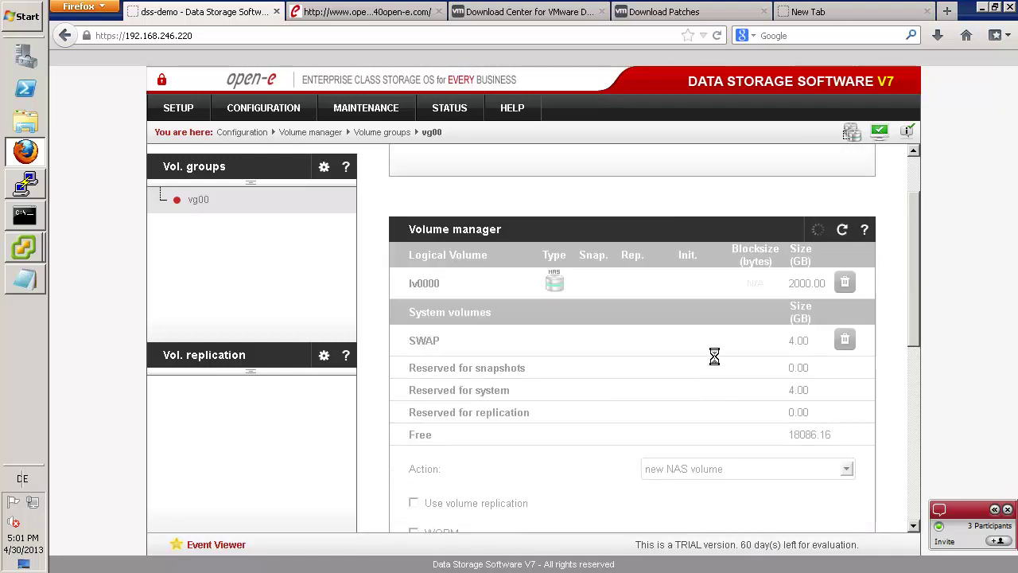
# Create lv0001 as a 100 GB File I/O iSCSI volume with fast initialization rate
pyautogui.scroll(-4, 714, 355)
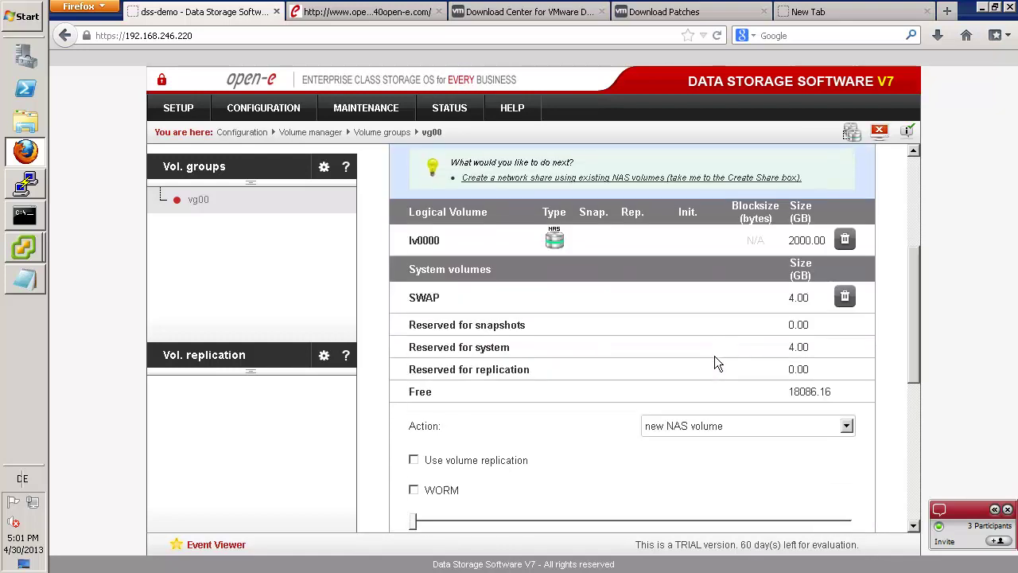
pyautogui.scroll(-2, 837, 379)
pyautogui.click(846, 310)
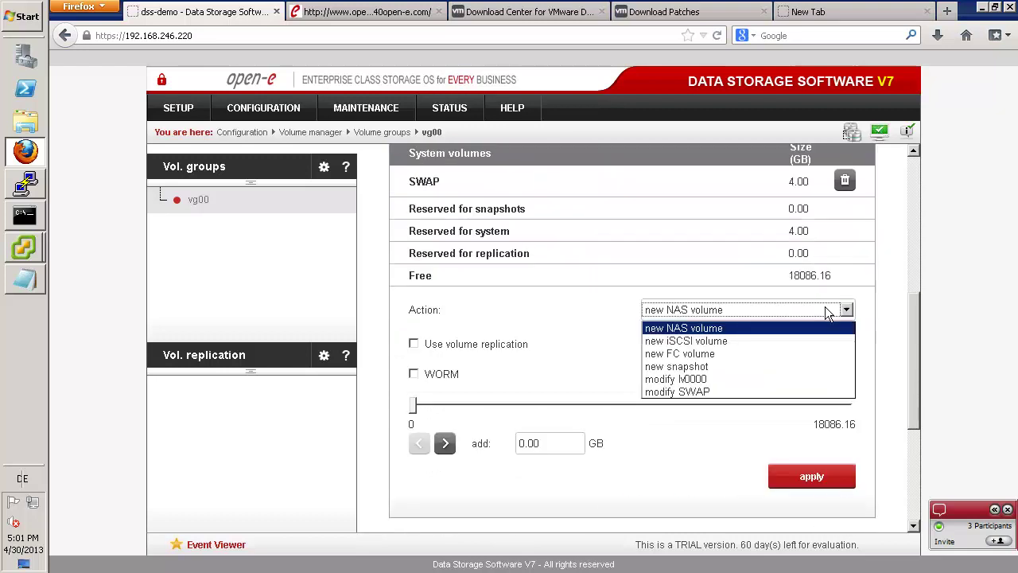
pyautogui.click(675, 339)
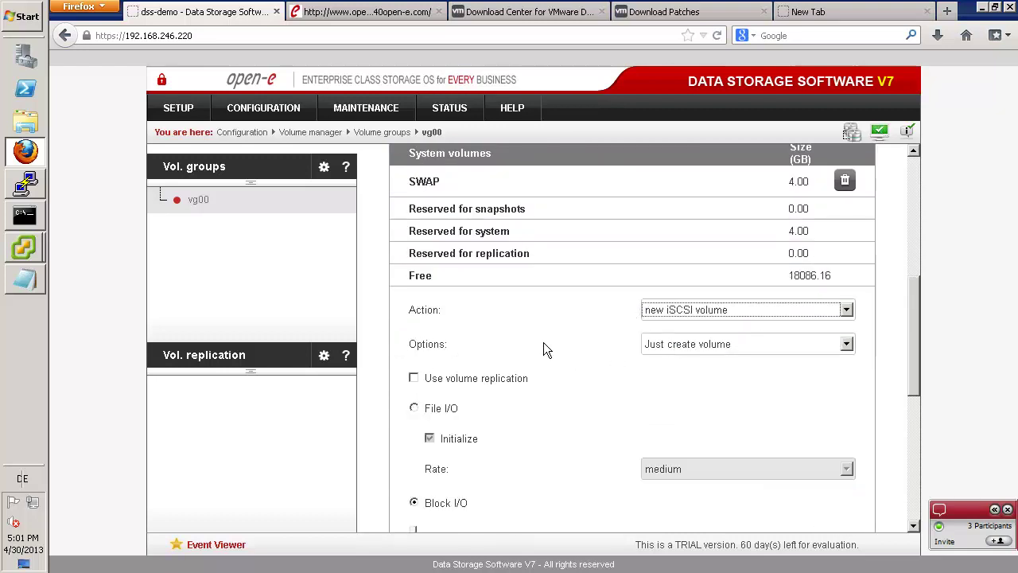
pyautogui.scroll(-3, 543, 342)
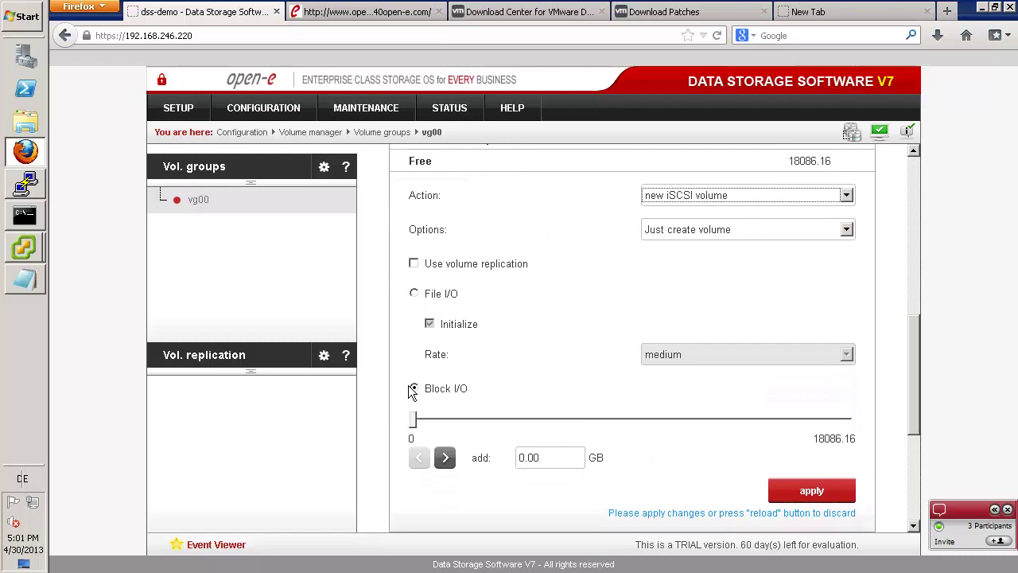
pyautogui.click(413, 294)
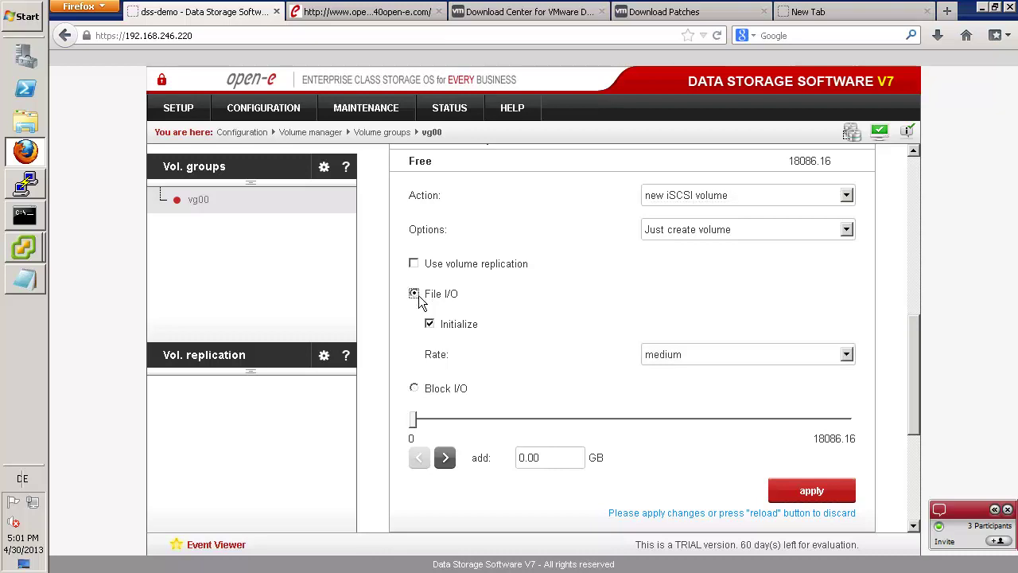
pyautogui.click(722, 362)
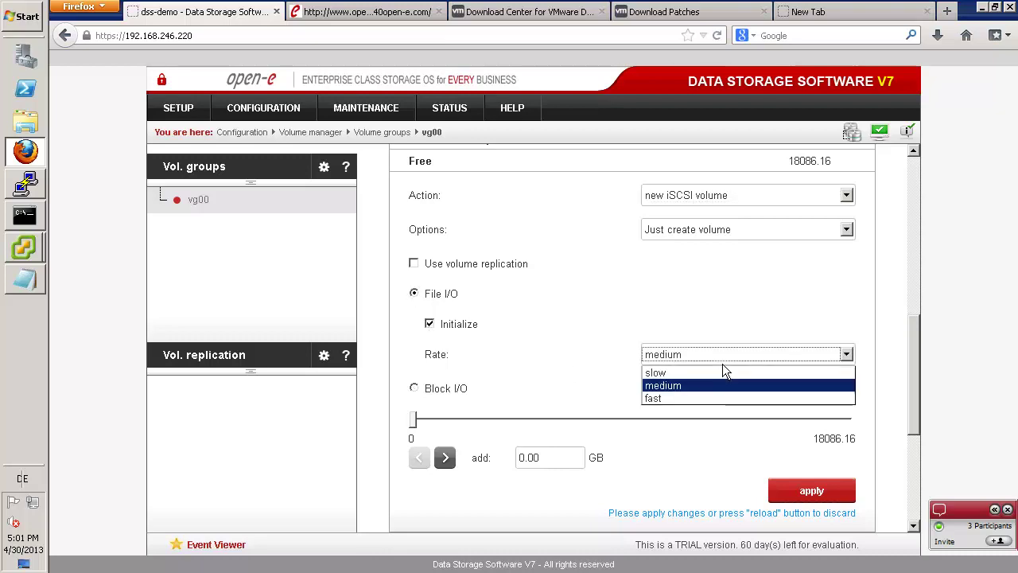
pyautogui.click(699, 398)
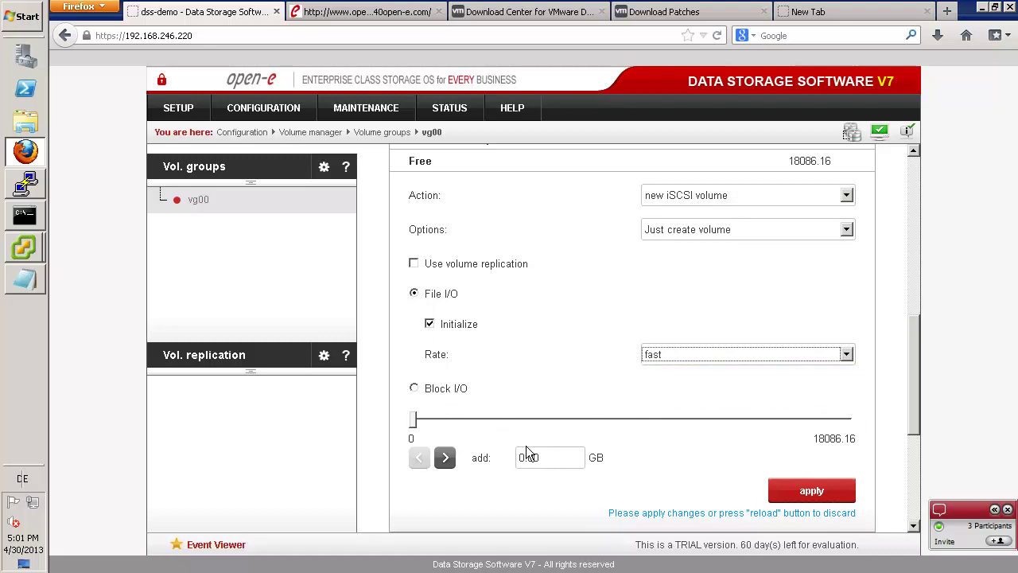
pyautogui.moveTo(547, 457); pyautogui.dragTo(467, 460)
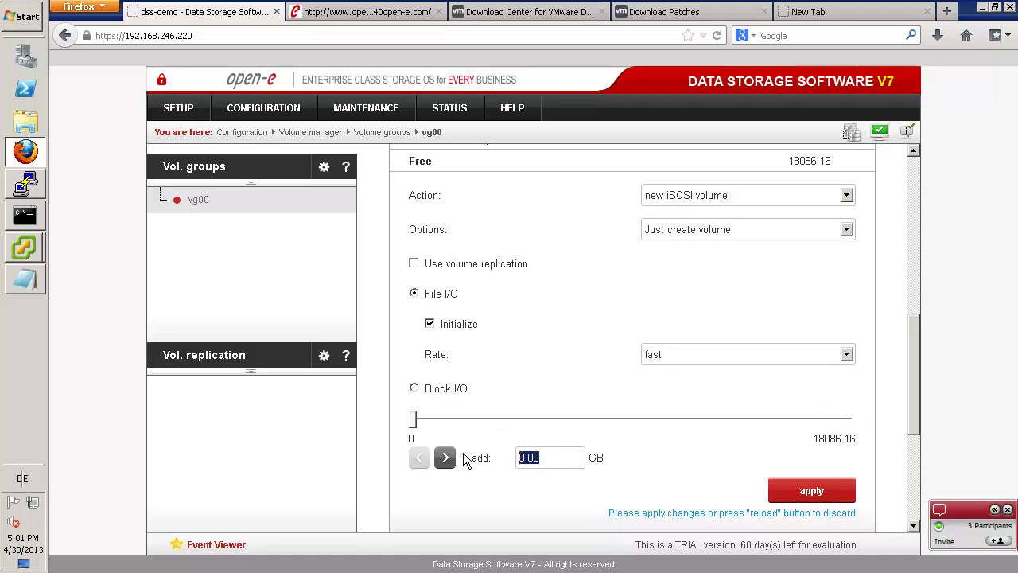
pyautogui.write('100')
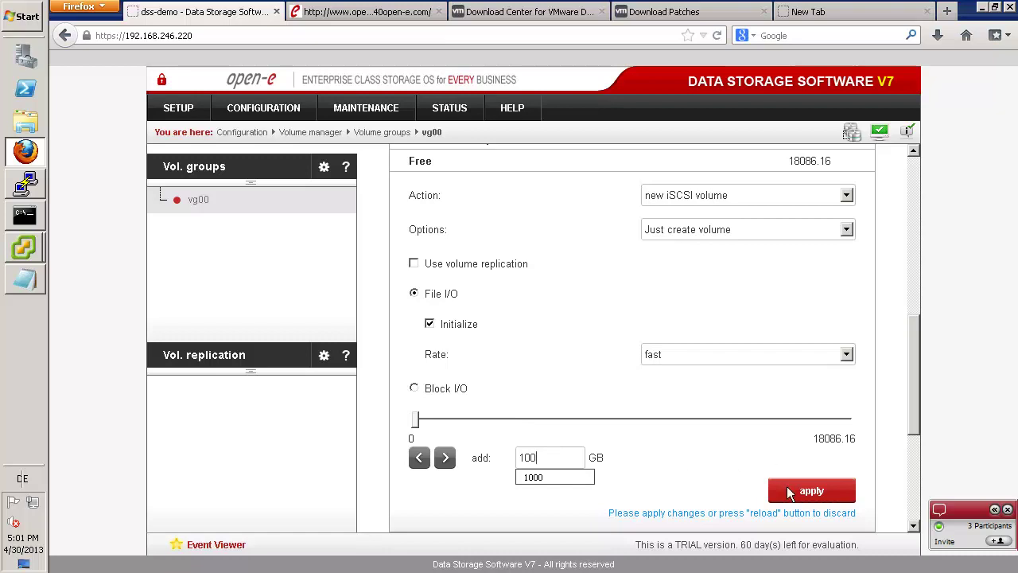
pyautogui.click(789, 491)
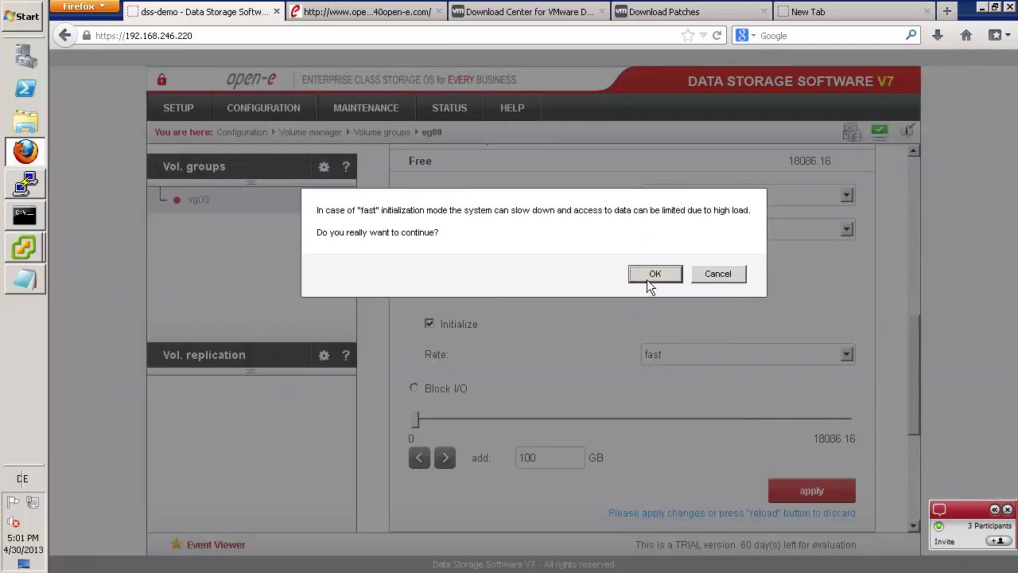
pyautogui.click(648, 276)
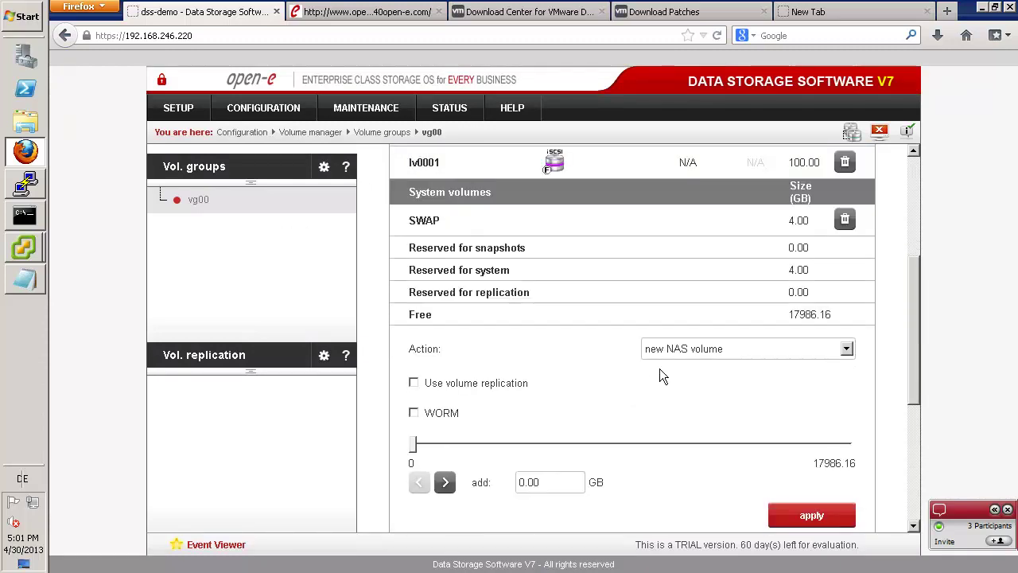
# Remove the iSCSI volume lv0001 from vg00 and confirm the deletion
pyautogui.scroll(2, 659, 365)
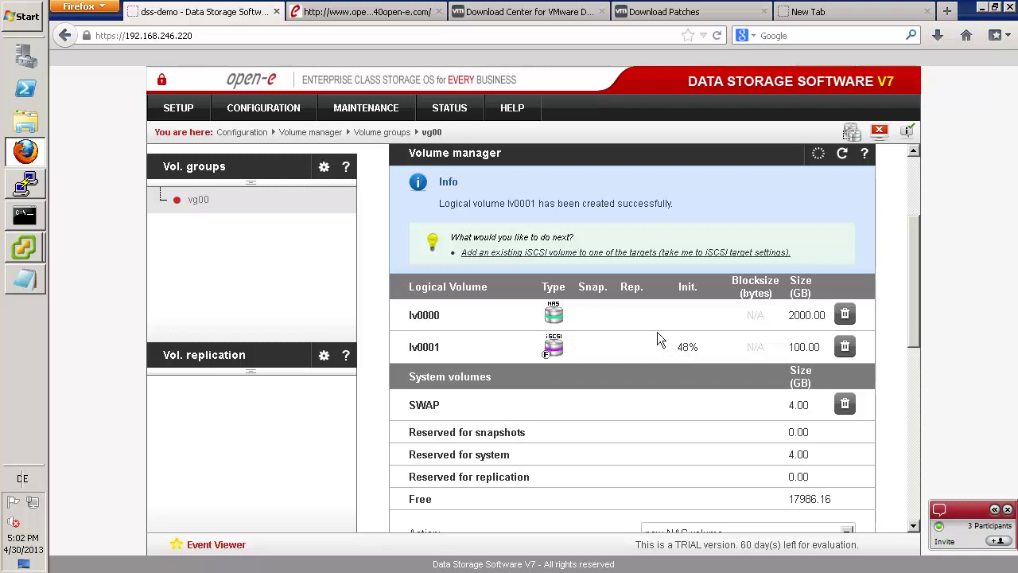
pyautogui.click(845, 348)
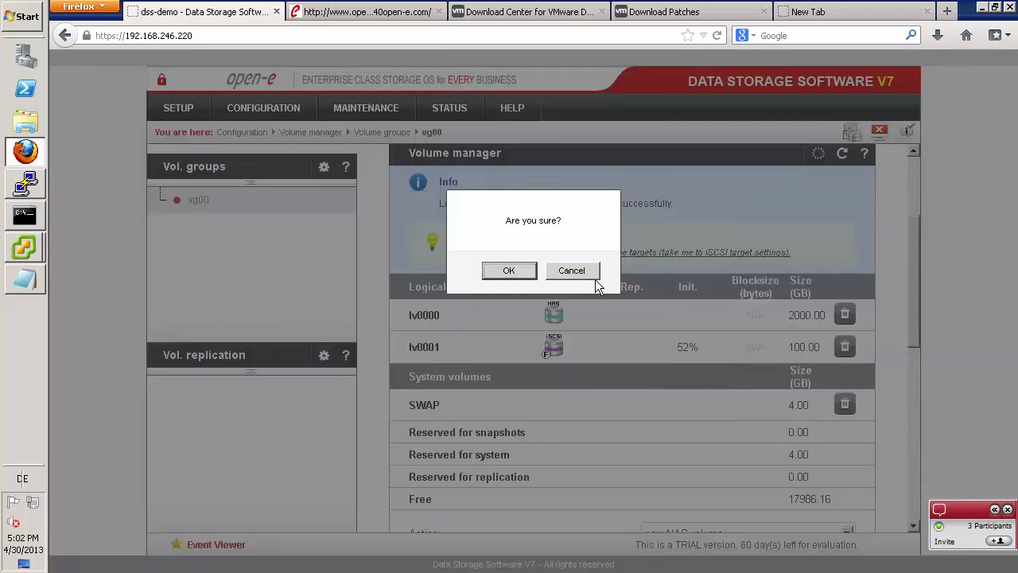
pyautogui.click(513, 274)
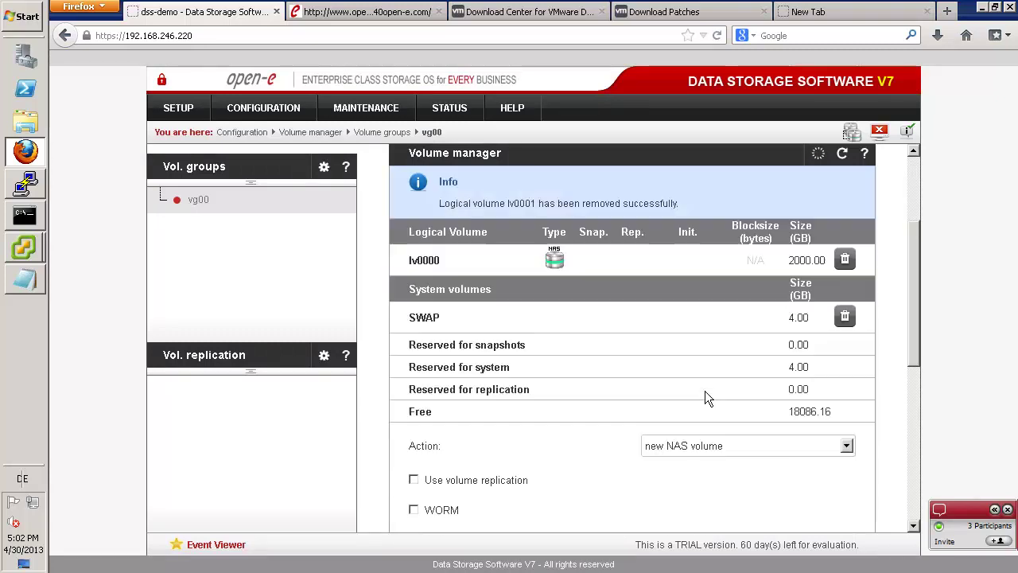
# Choose a new iSCSI volume with its target created automatically
pyautogui.scroll(-2, 767, 380)
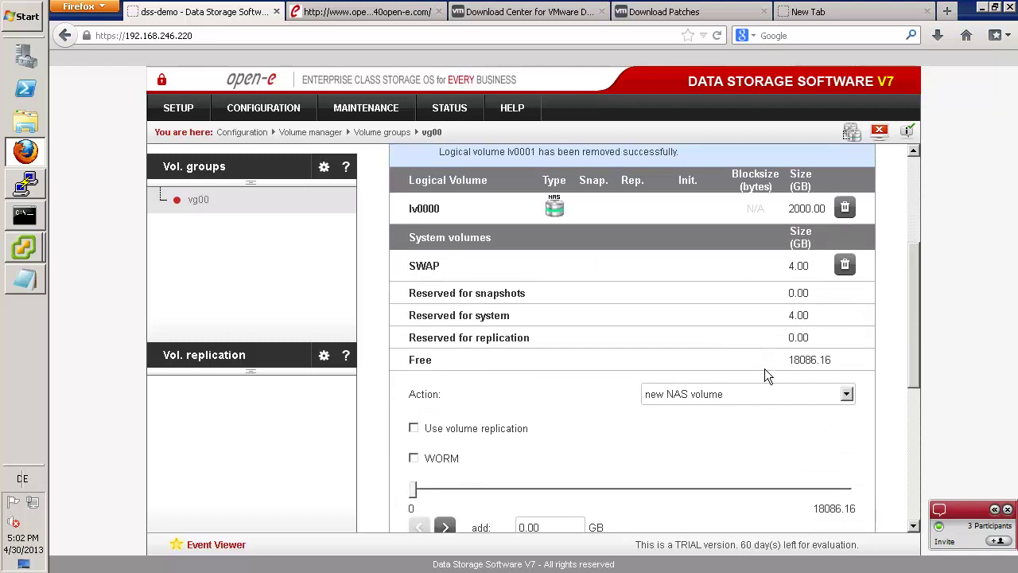
pyautogui.click(764, 368)
pyautogui.click(705, 402)
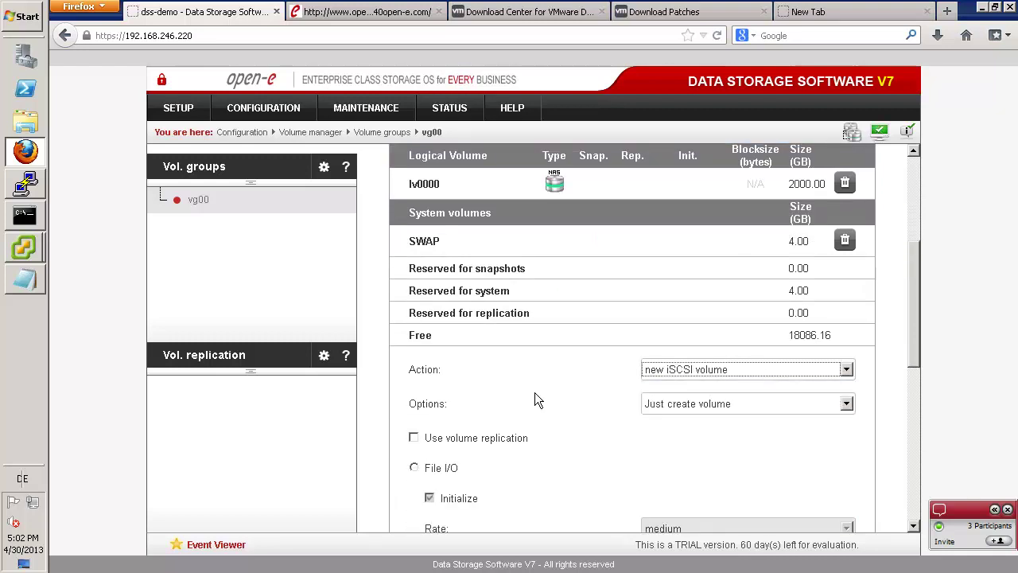
pyautogui.scroll(-4, 523, 372)
pyautogui.scroll(-1, 450, 412)
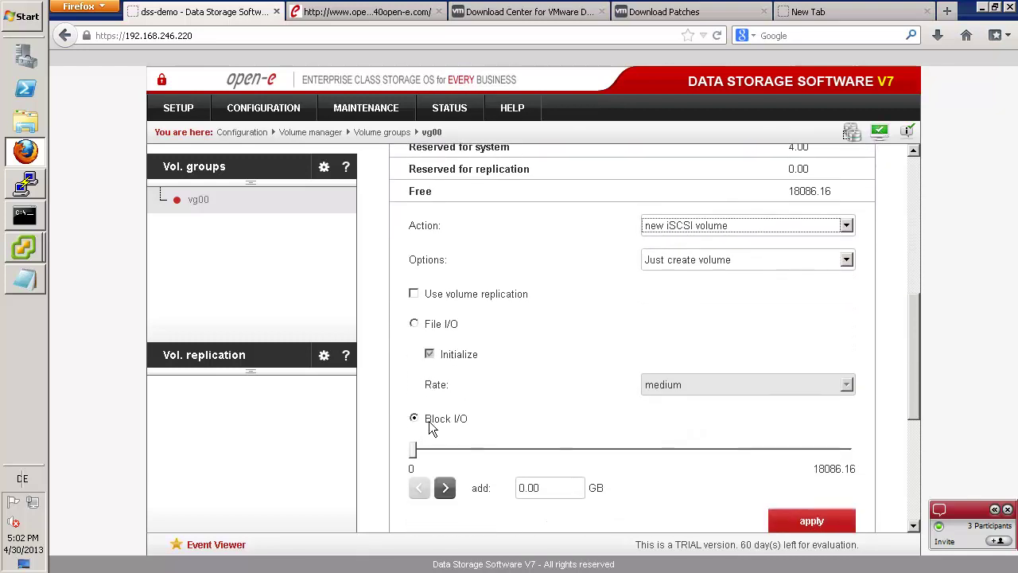
pyautogui.scroll(-2, 504, 365)
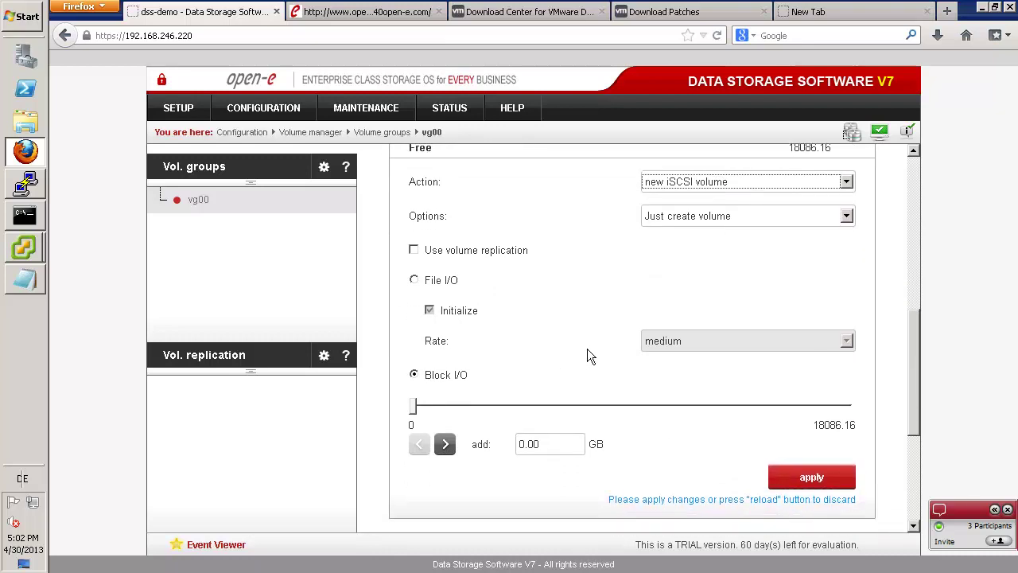
pyautogui.scroll(2, 732, 238)
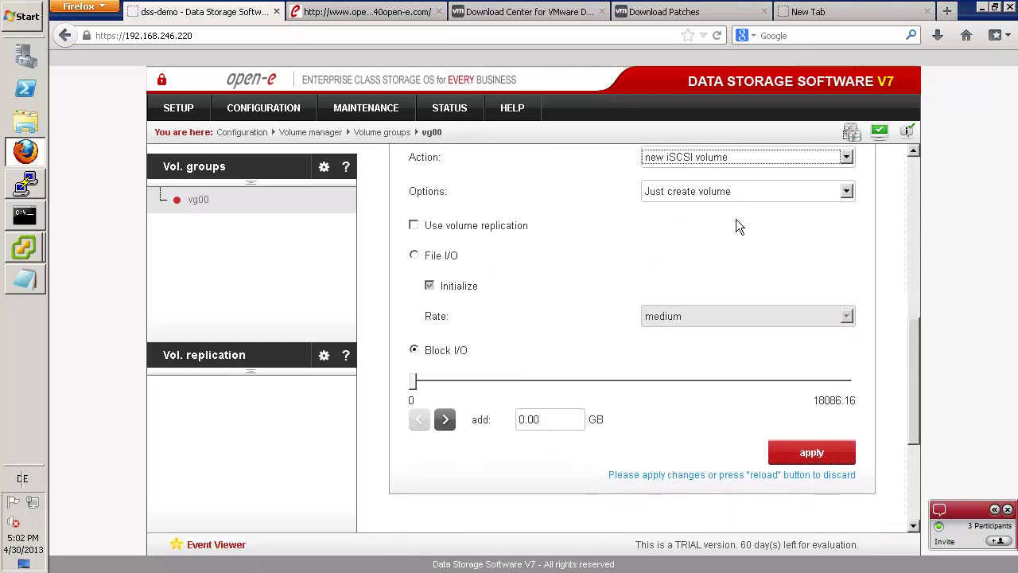
pyautogui.click(819, 257)
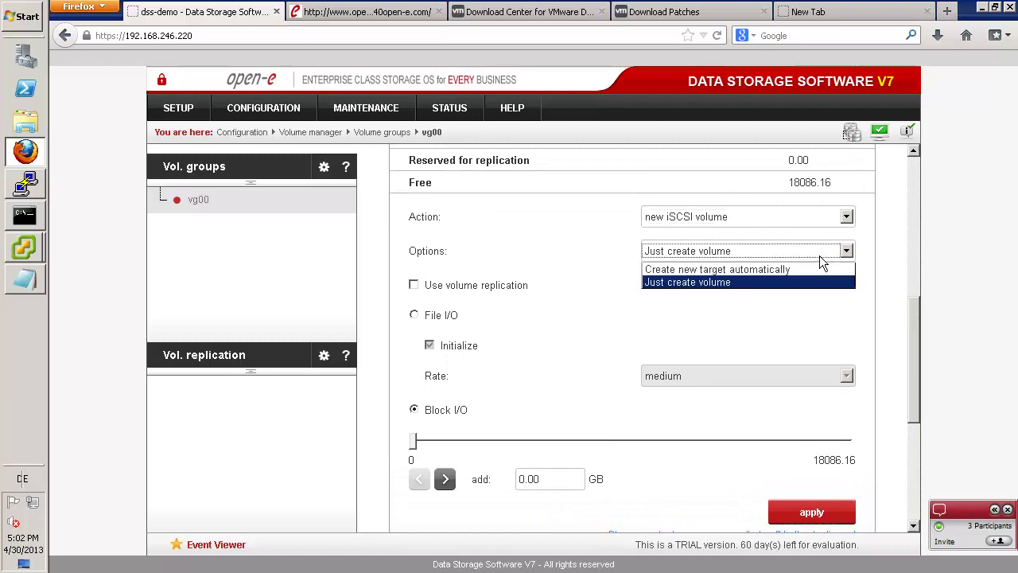
pyautogui.click(713, 271)
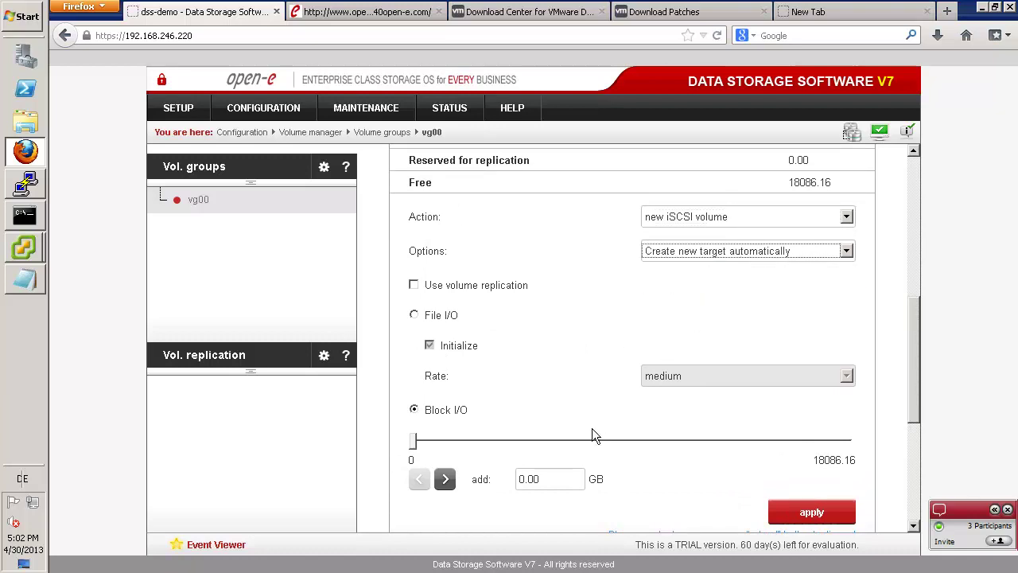
# Set the volume size to 6000 GB and create it, dismissing the connection notice
pyautogui.click(539, 483)
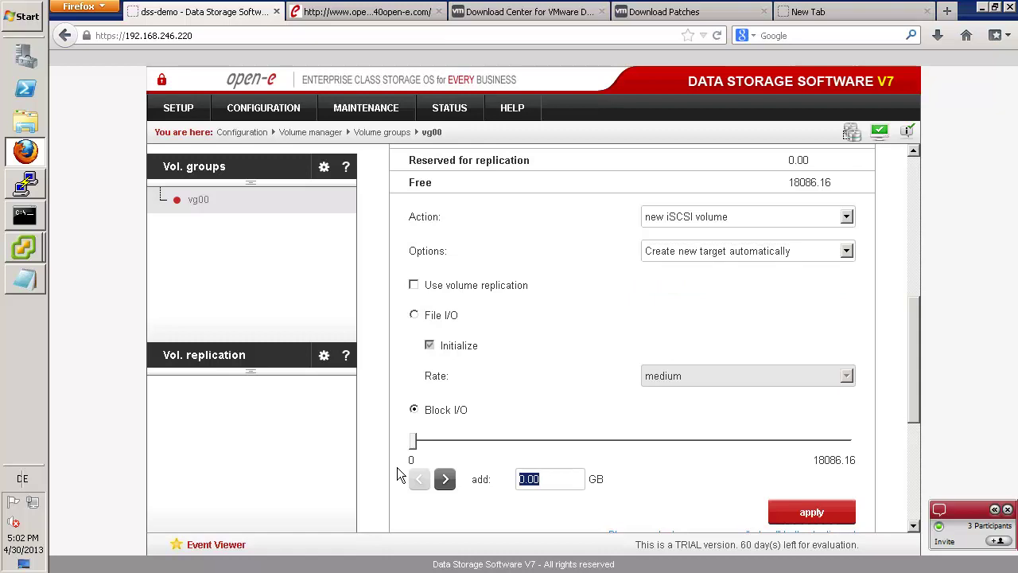
pyautogui.write('6000')
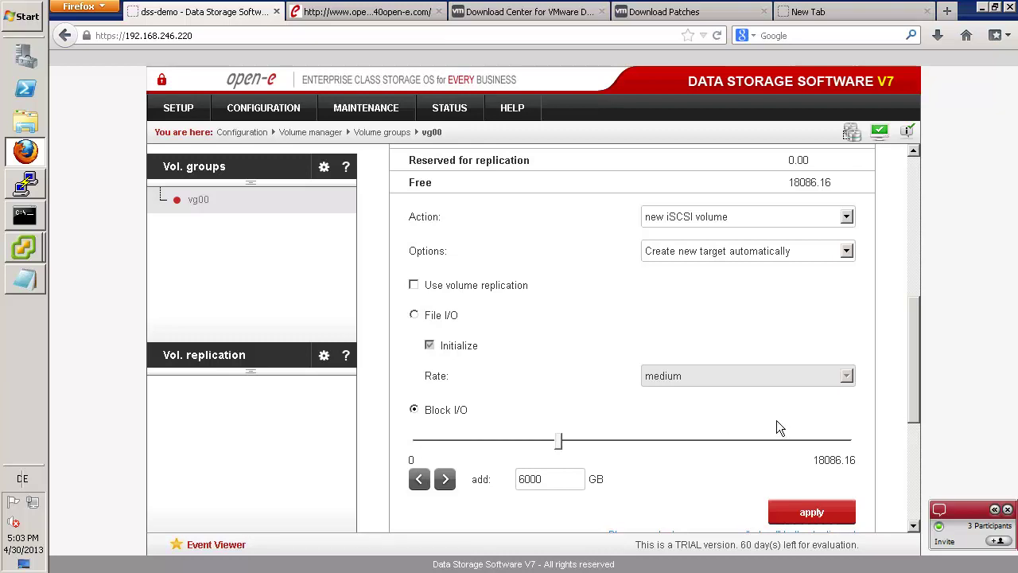
pyautogui.click(805, 507)
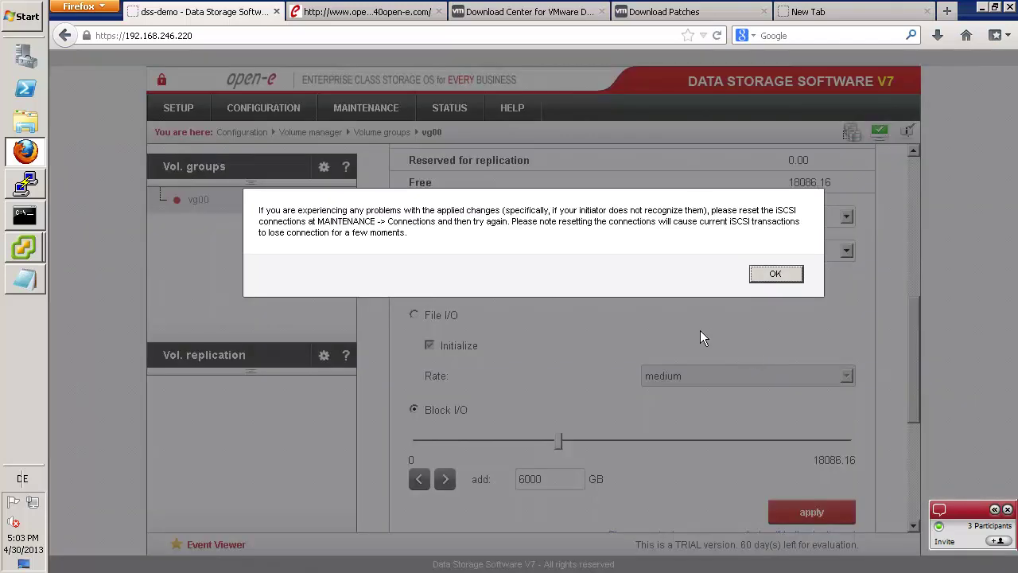
pyautogui.click(775, 276)
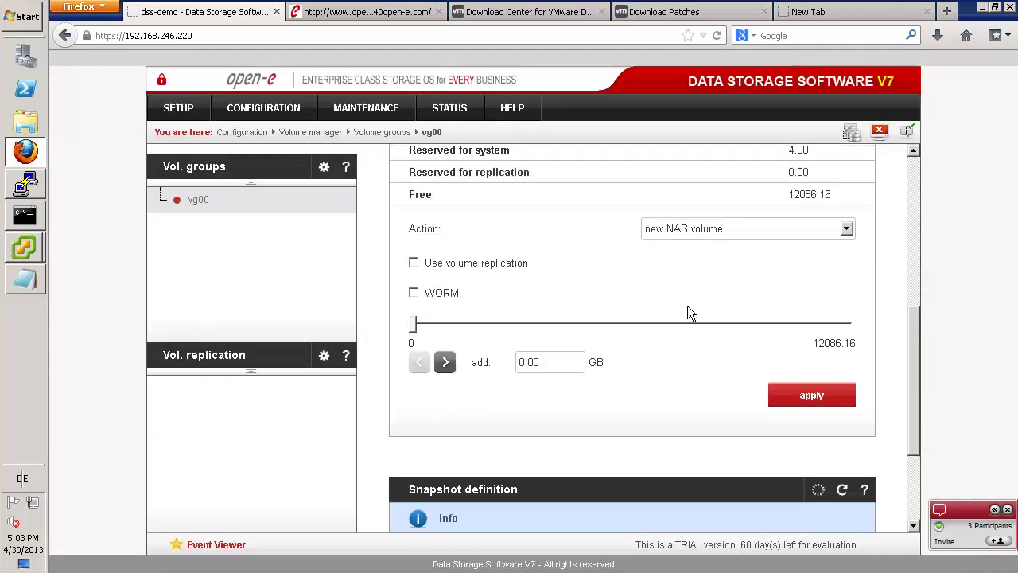
pyautogui.scroll(2, 687, 306)
pyautogui.scroll(3, 687, 306)
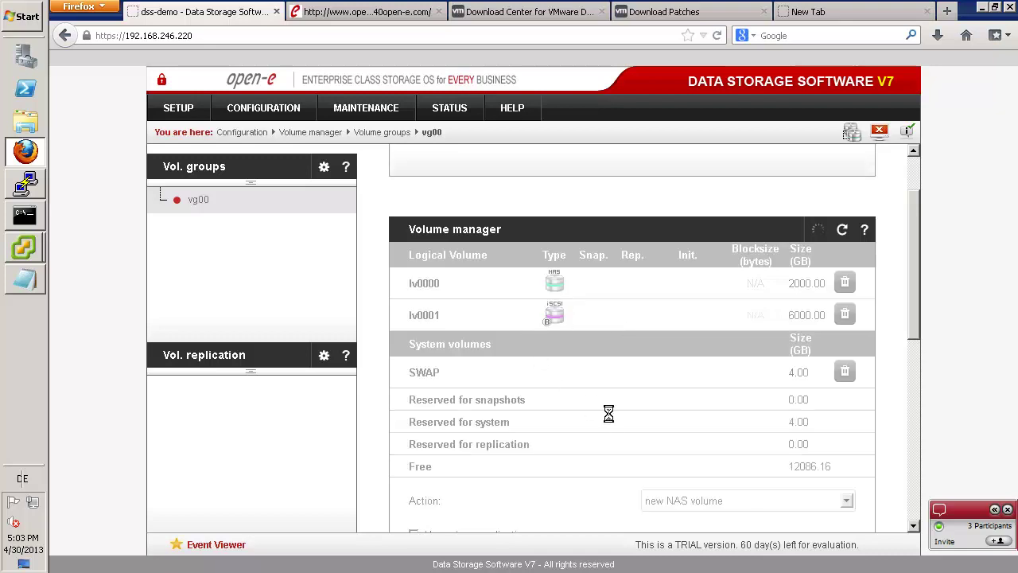
# Launch the Windows iSCSI Initiator from the Start menu
pyautogui.scroll(-4, 549, 449)
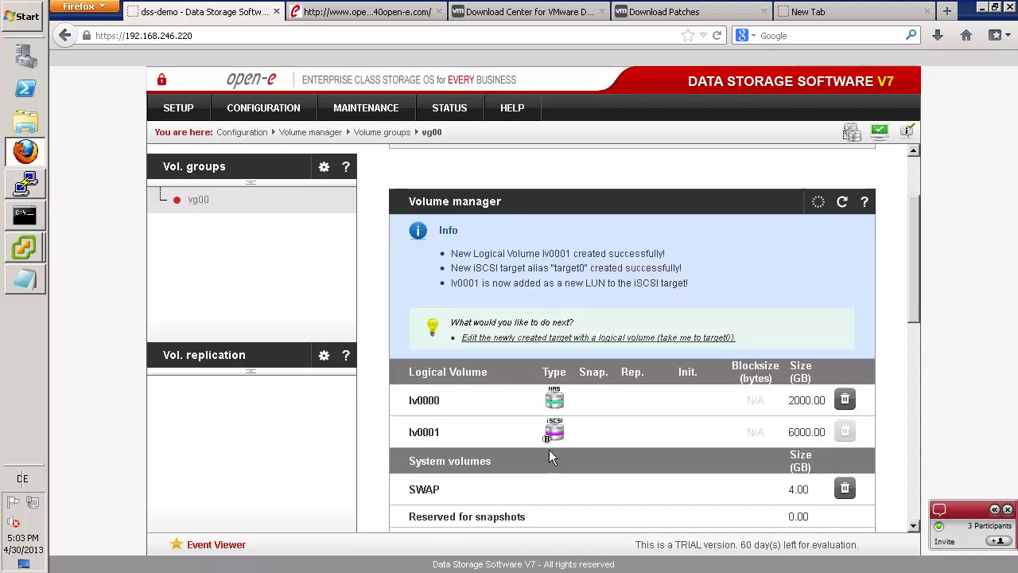
pyautogui.scroll(-1, 488, 357)
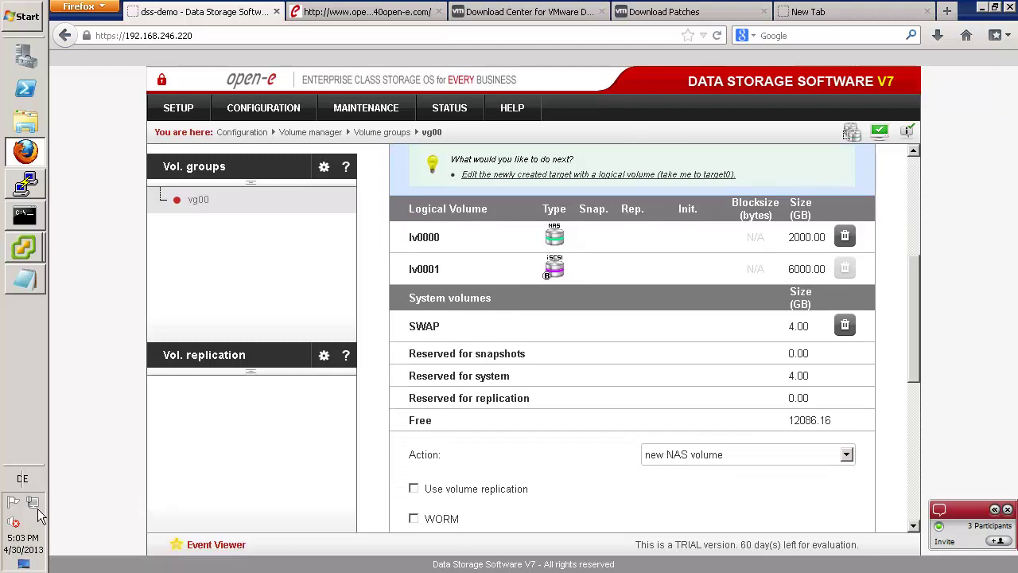
pyautogui.click(24, 16)
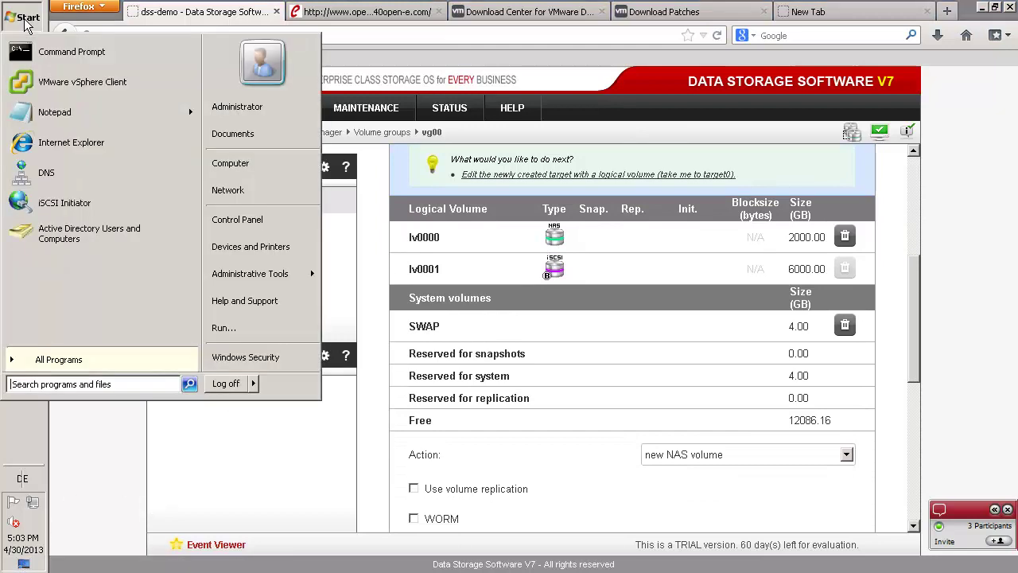
pyautogui.click(74, 205)
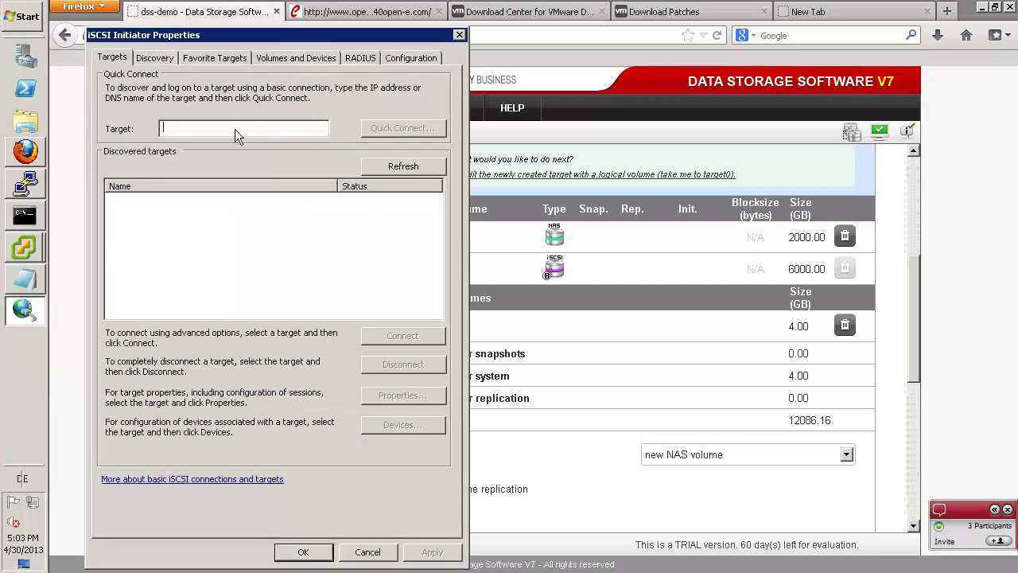
# Add target portal 192.168.246.220 and confirm target0 appears among discovered targets
pyautogui.click(156, 59)
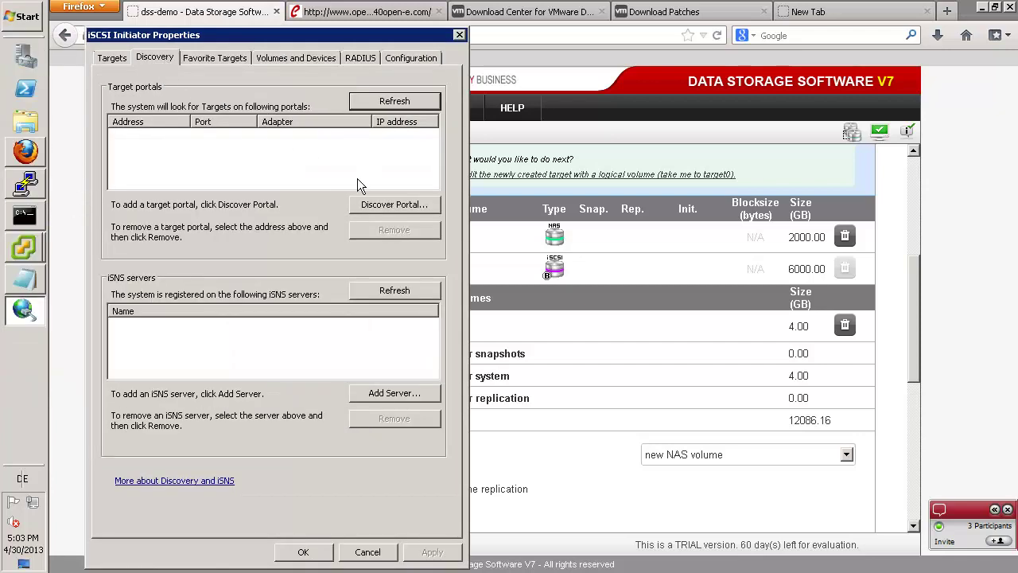
pyautogui.click(366, 204)
pyautogui.write('1')
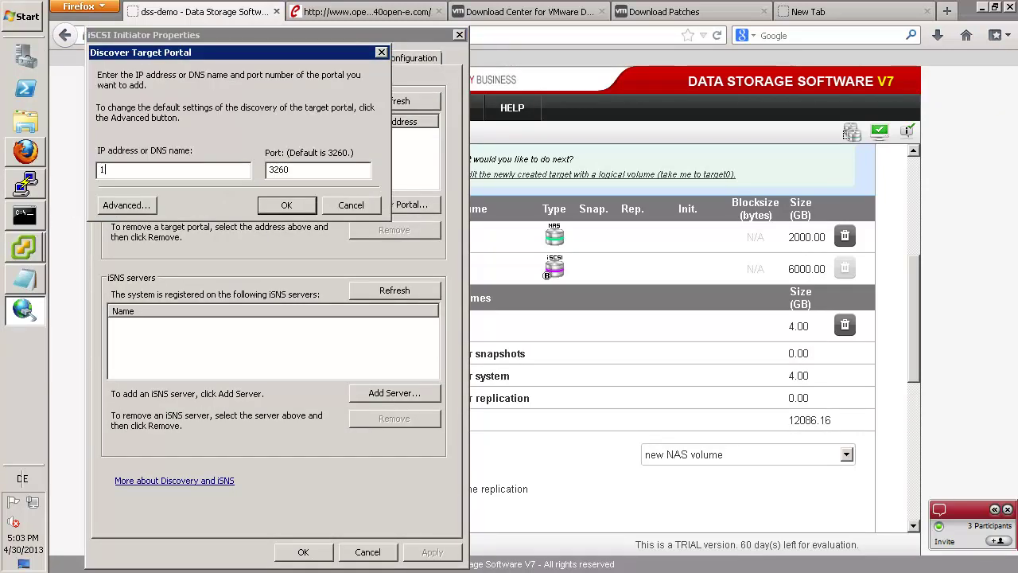
pyautogui.write('92.16')
pyautogui.write('8.')
pyautogui.write('246')
pyautogui.write('.1')
pyautogui.press('Return')
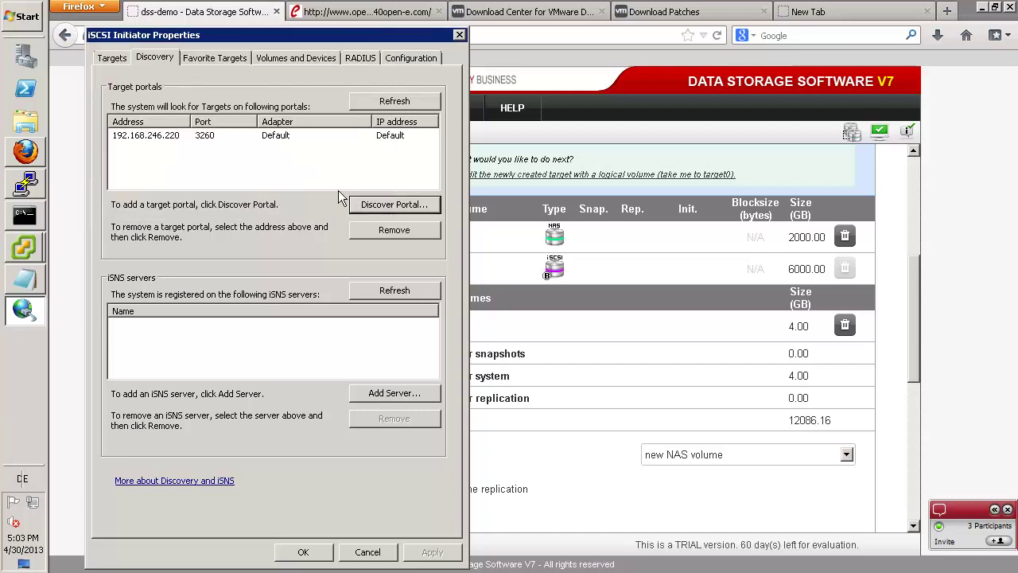
pyautogui.click(128, 60)
pyautogui.click(215, 203)
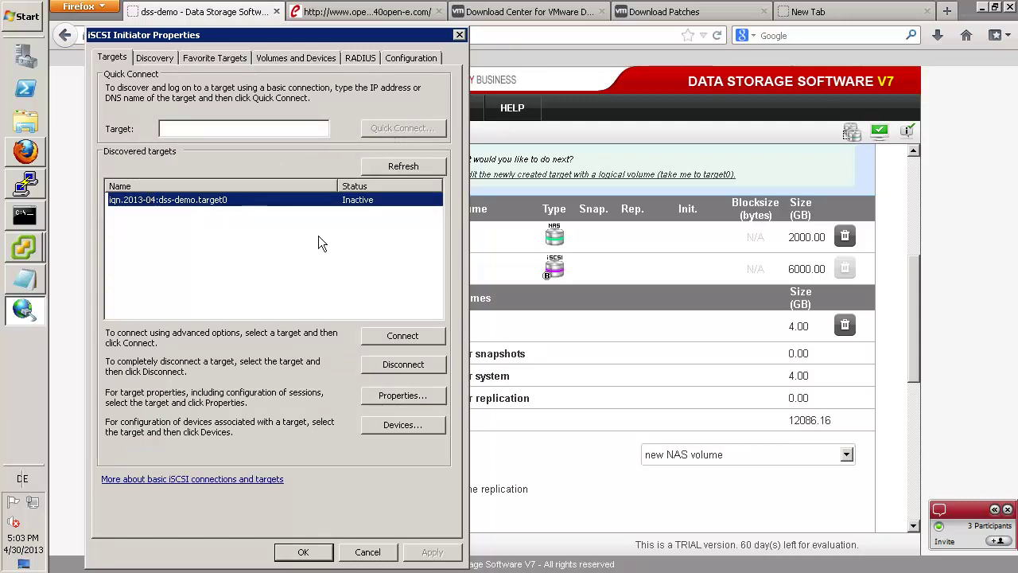
pyautogui.click(599, 141)
# Open target0's details on the iSCSI targets page and review its name and volumes
pyautogui.moveTo(291, 111)
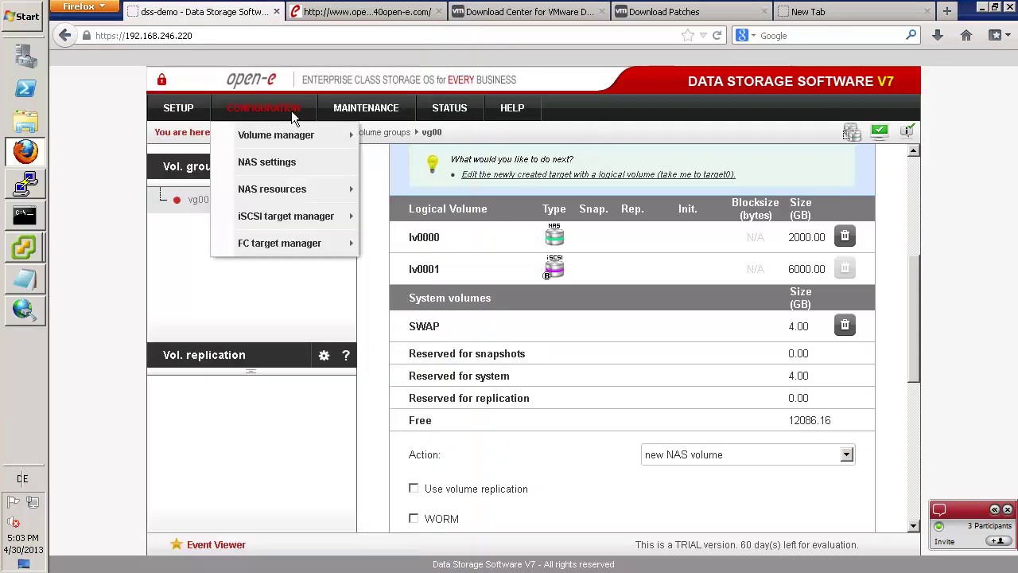
pyautogui.moveTo(286, 217)
pyautogui.click(403, 216)
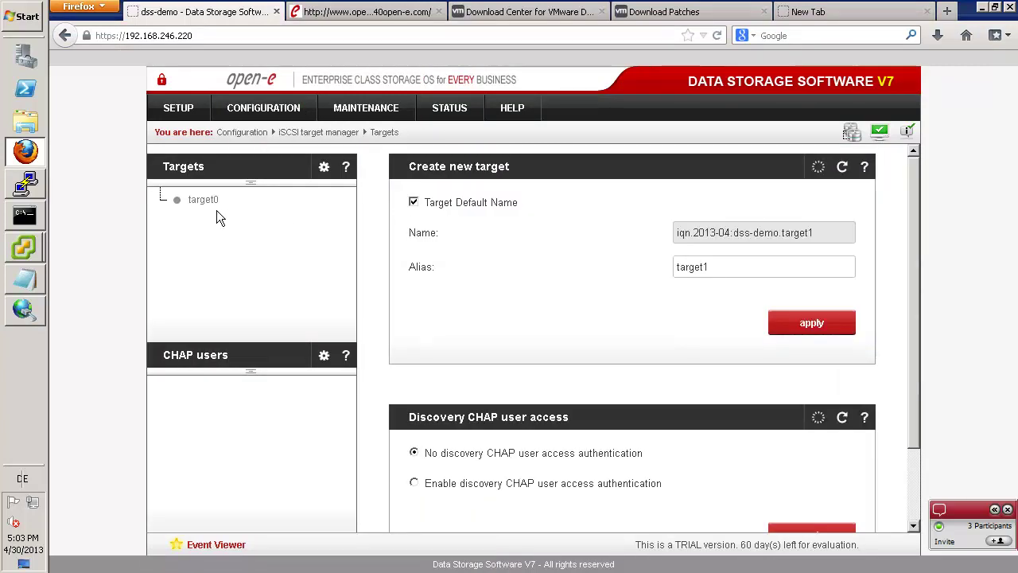
pyautogui.click(209, 200)
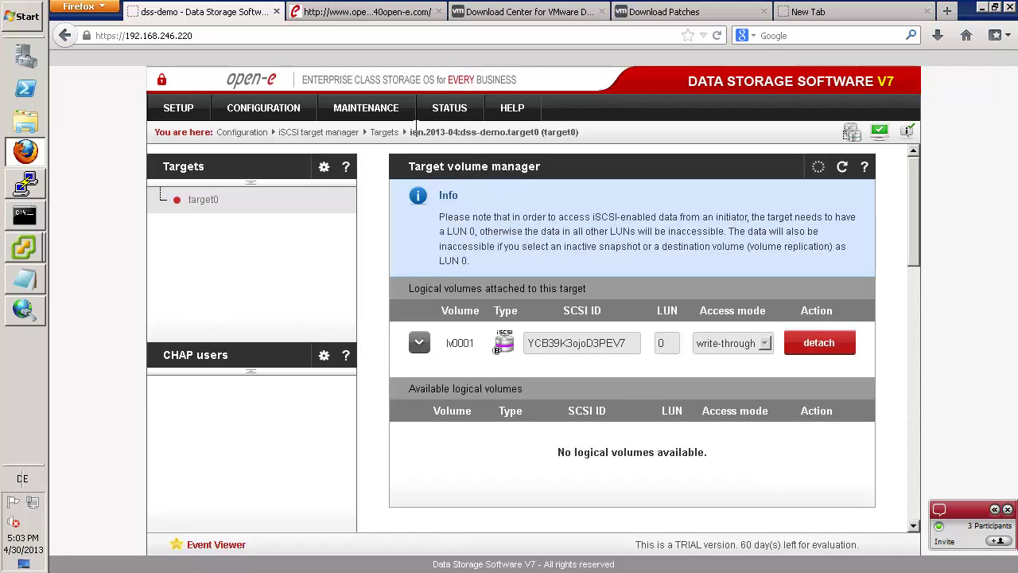
pyautogui.moveTo(411, 132); pyautogui.dragTo(580, 138)
pyautogui.click(508, 287)
pyautogui.scroll(-2, 508, 302)
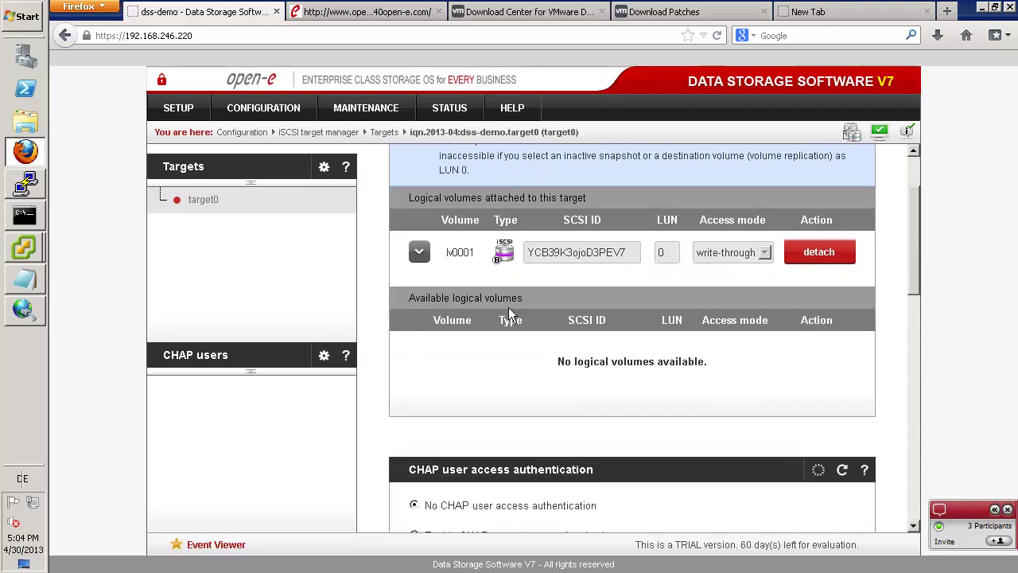
pyautogui.scroll(-5, 511, 317)
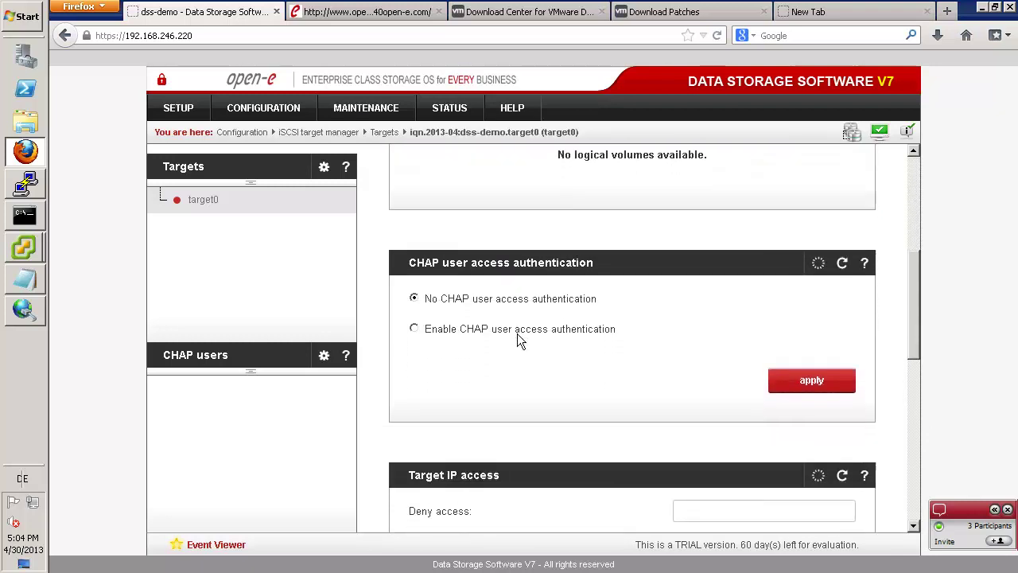
pyautogui.scroll(-5, 518, 339)
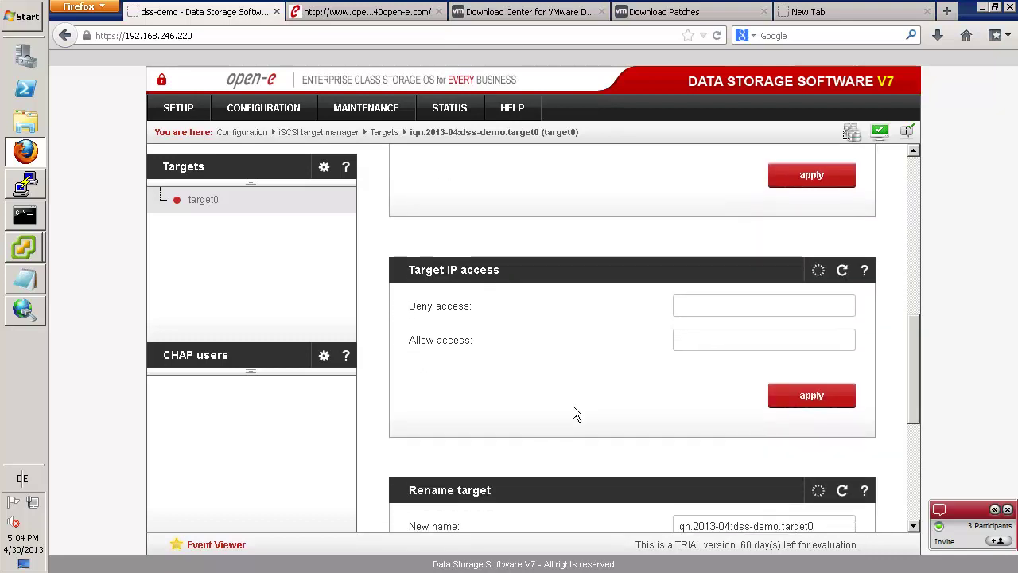
pyautogui.scroll(-7, 575, 413)
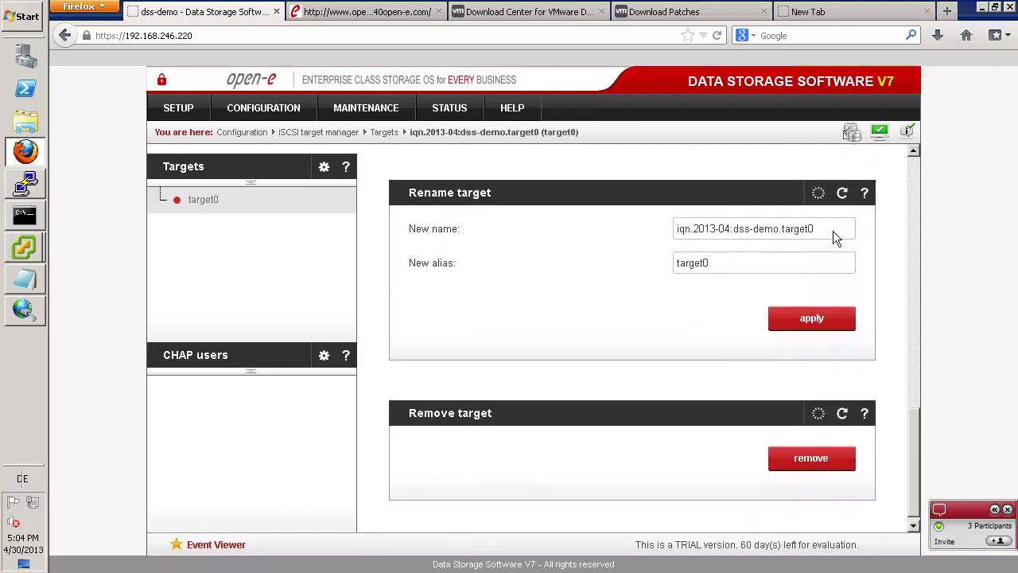
pyautogui.scroll(2, 915, 170)
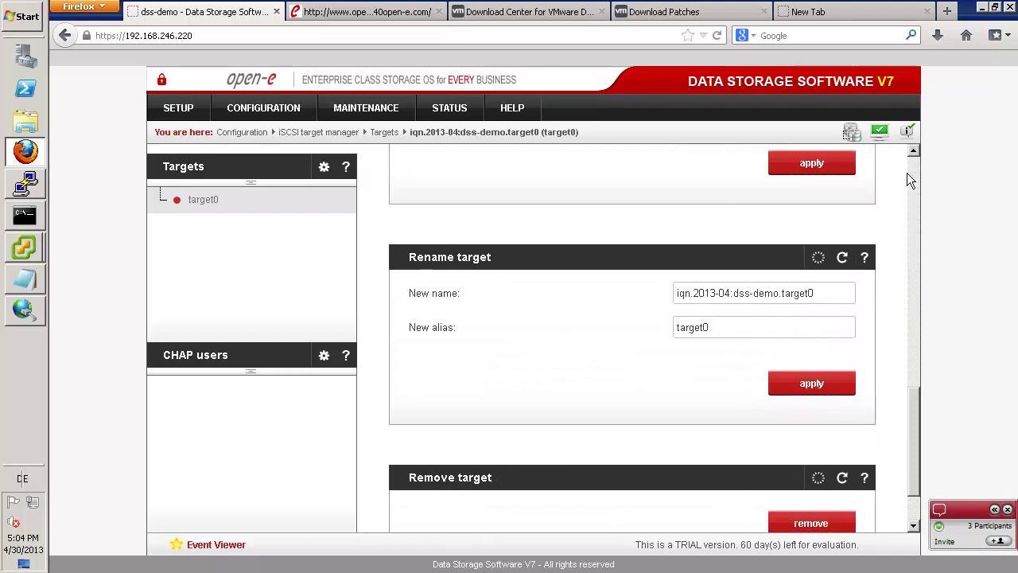
pyautogui.scroll(15, 914, 175)
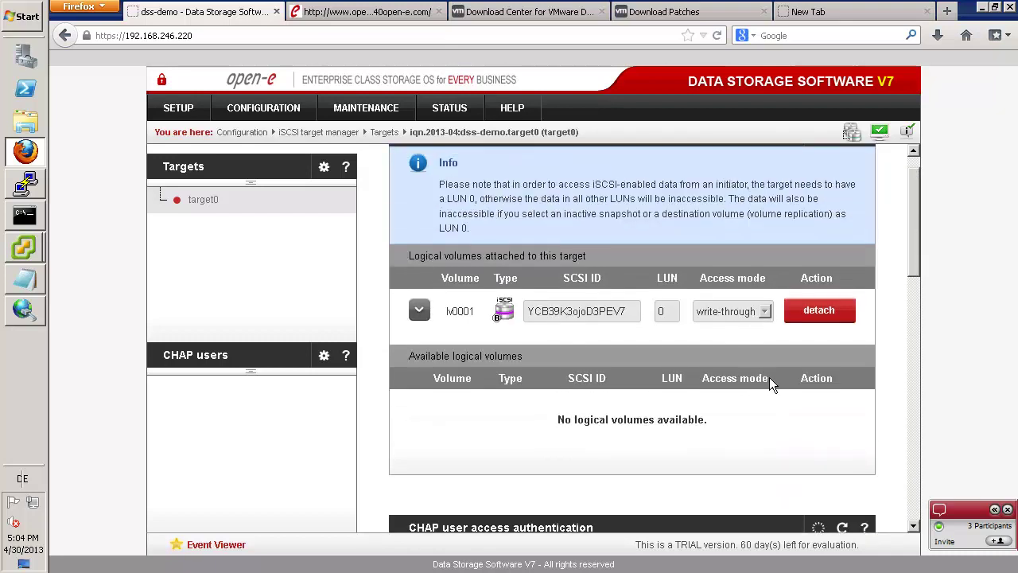
# Detach lv0001, reattach it to target0 as LUN 0, and check its size
pyautogui.click(824, 313)
pyautogui.click(807, 310)
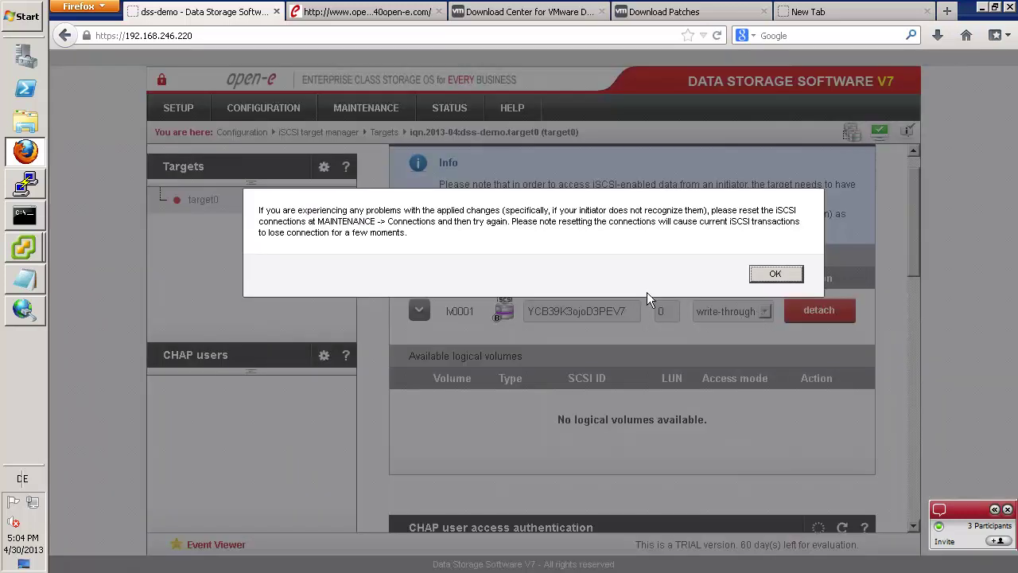
pyautogui.click(777, 272)
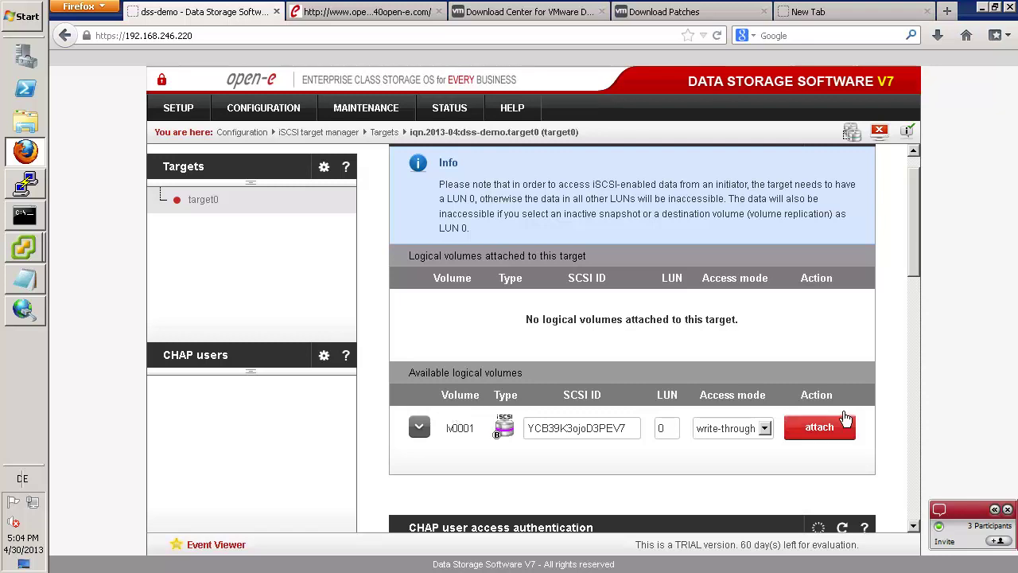
pyautogui.click(820, 427)
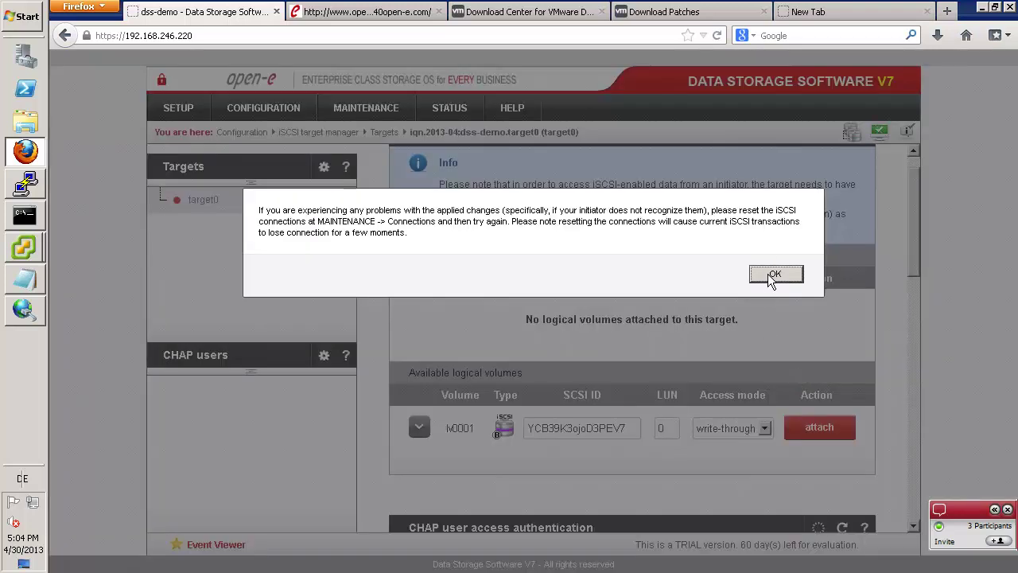
pyautogui.click(774, 273)
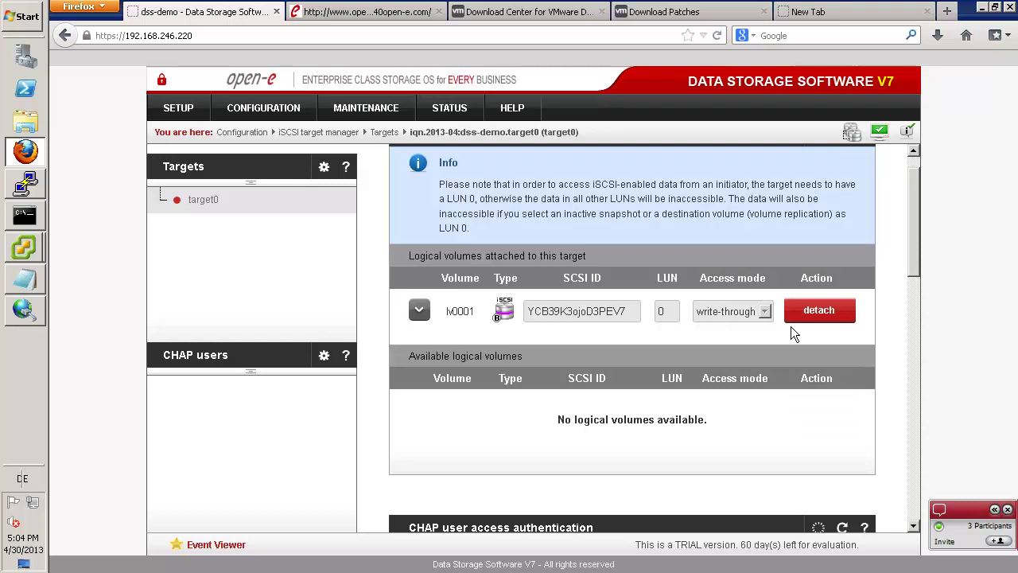
pyautogui.click(419, 311)
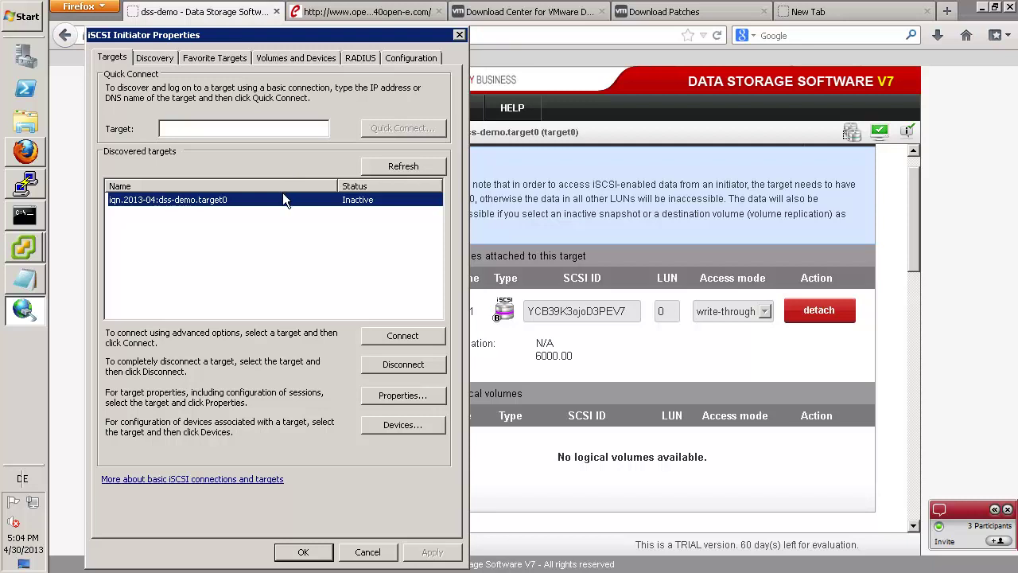
# Connect to iSCSI target iqn.2013-04:dss-demo.target0 and open Computer management showing the new 6000 GB disk
pyautogui.click(400, 335)
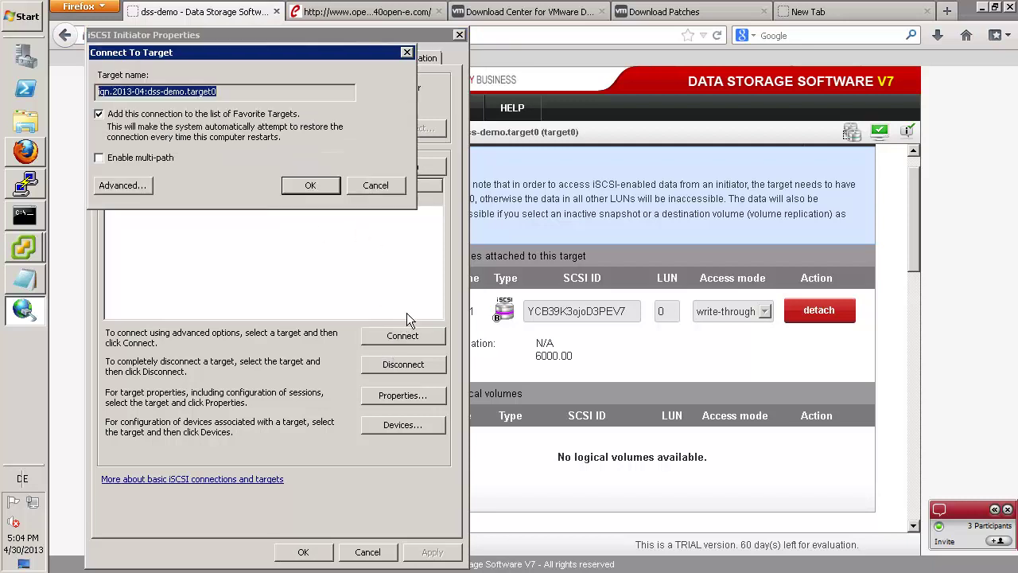
pyautogui.click(315, 186)
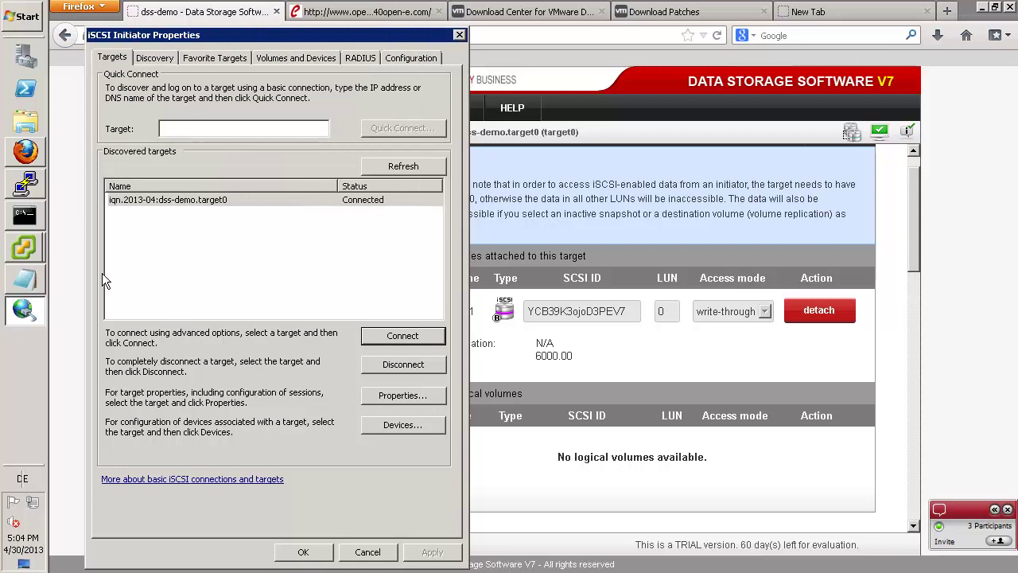
pyautogui.click(23, 16)
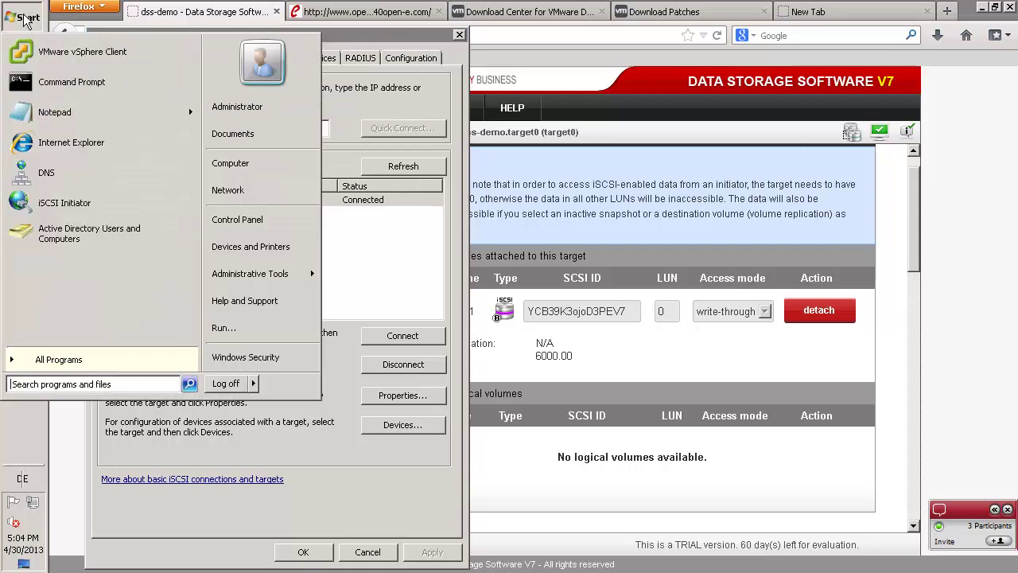
pyautogui.rightClick(230, 164)
pyautogui.press('Escape')
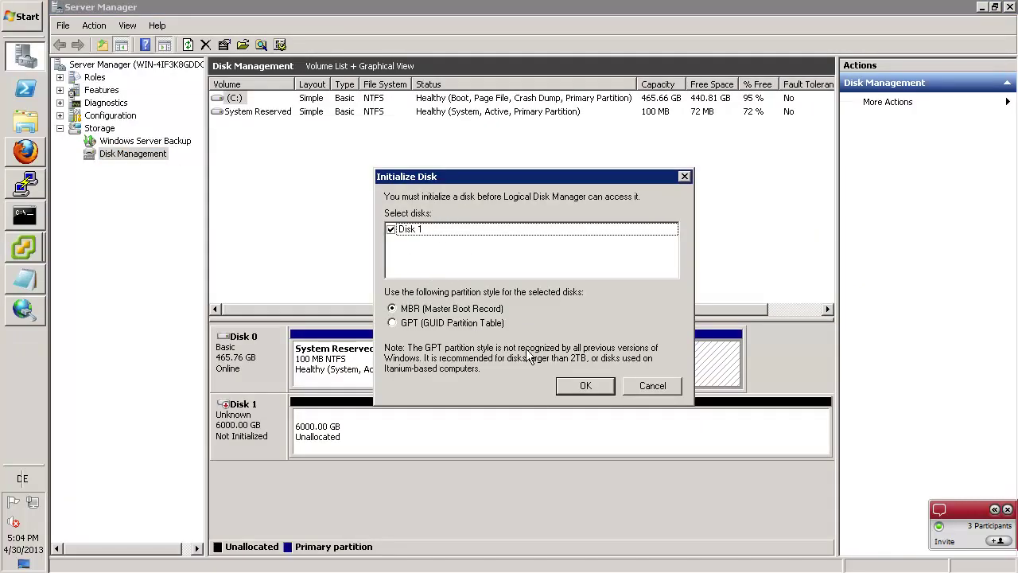
# Initialize Disk 1 as MBR, convert it to GPT, and start a New Simple Volume before cancelling
pyautogui.click(575, 385)
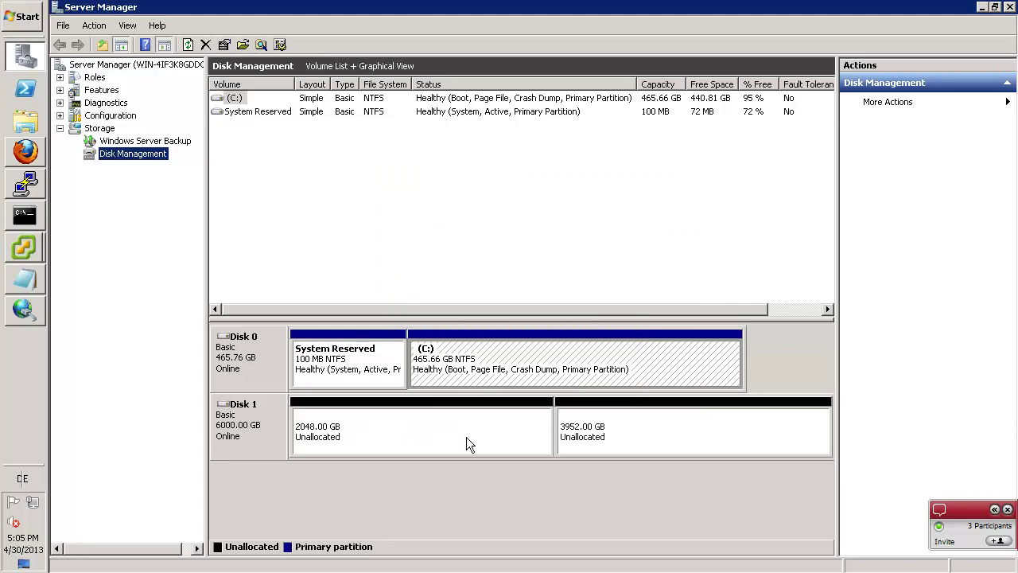
pyautogui.click(419, 437)
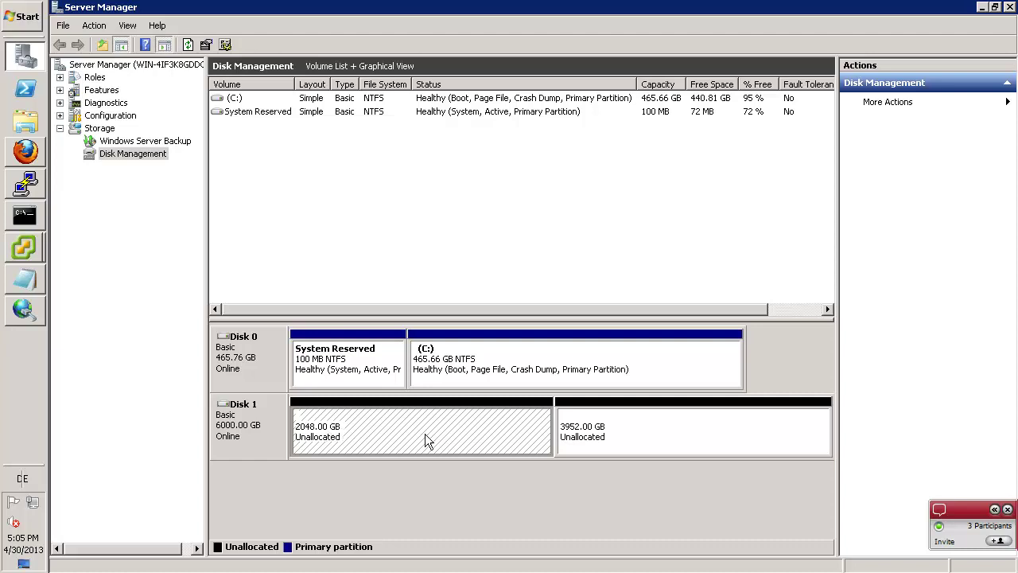
pyautogui.rightClick(245, 427)
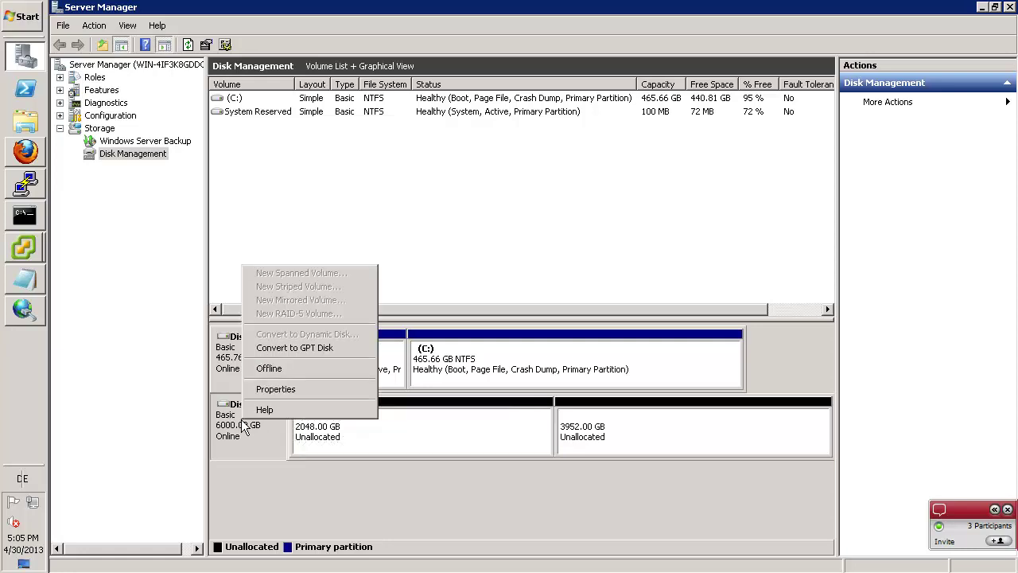
pyautogui.click(291, 347)
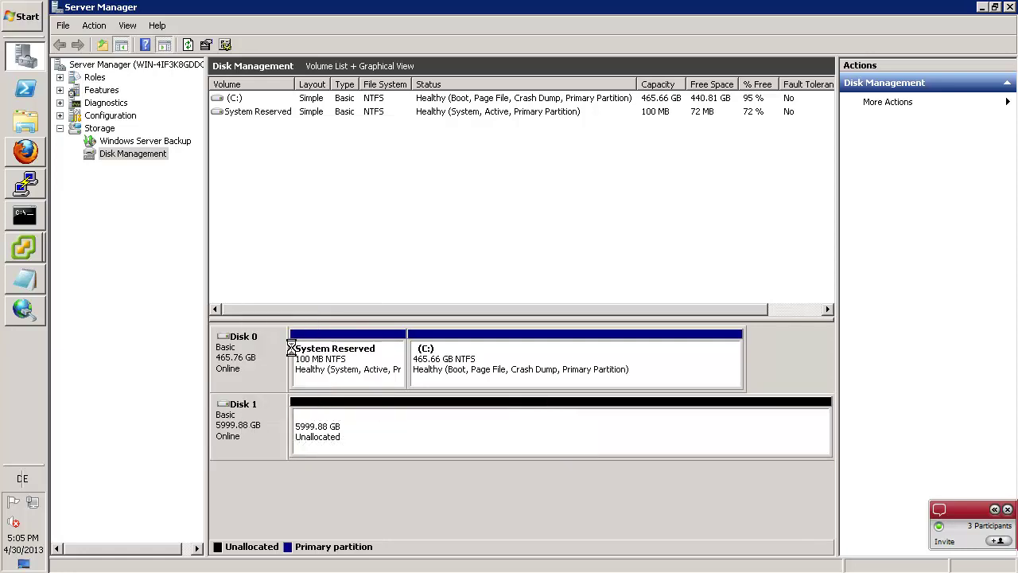
pyautogui.click(396, 428)
pyautogui.rightClick(368, 425)
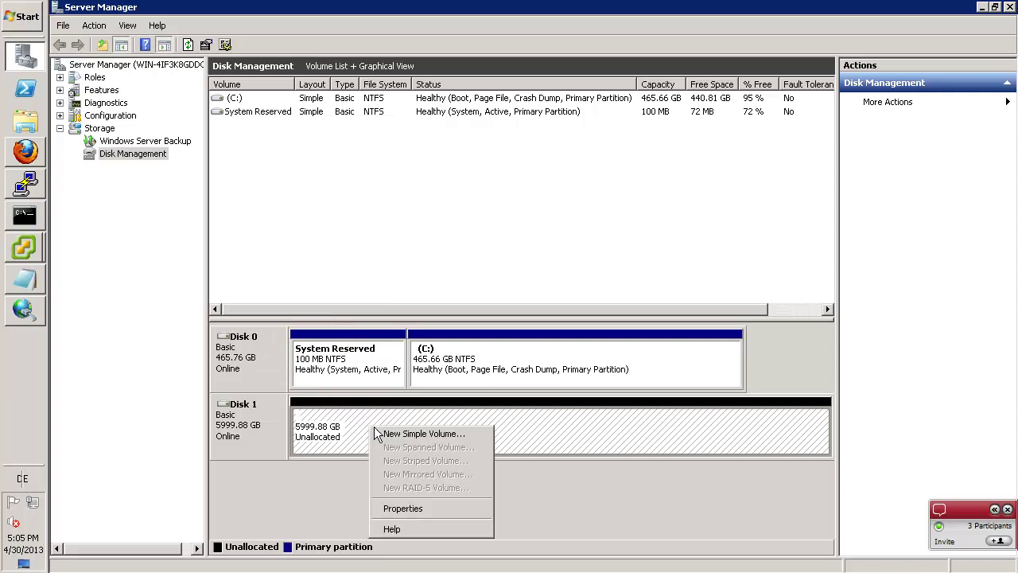
pyautogui.click(419, 437)
pyautogui.click(504, 378)
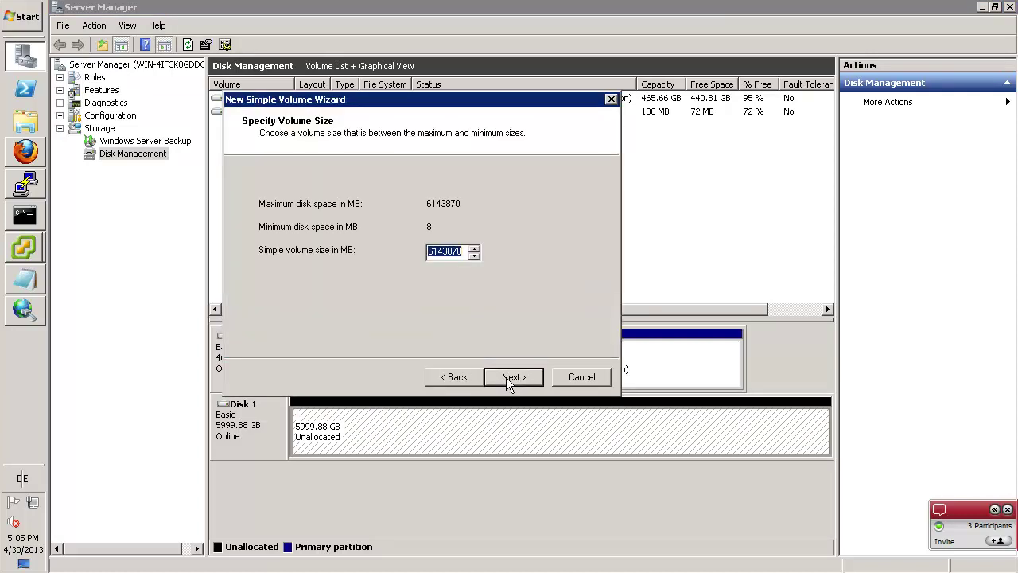
pyautogui.click(506, 377)
pyautogui.click(568, 378)
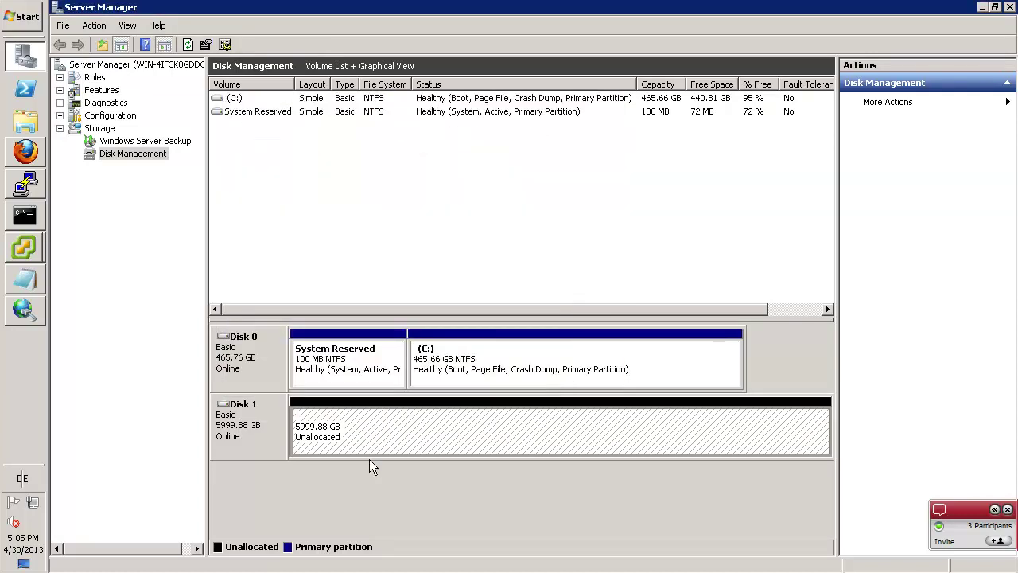
# Convert Disk 1 back to MBR, then to GPT again
pyautogui.rightClick(246, 423)
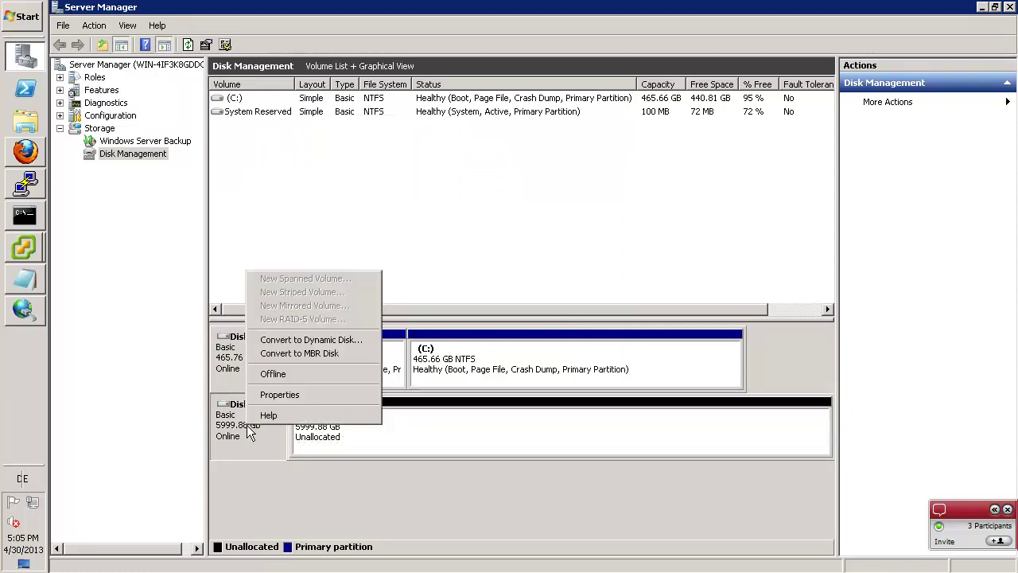
pyautogui.click(288, 355)
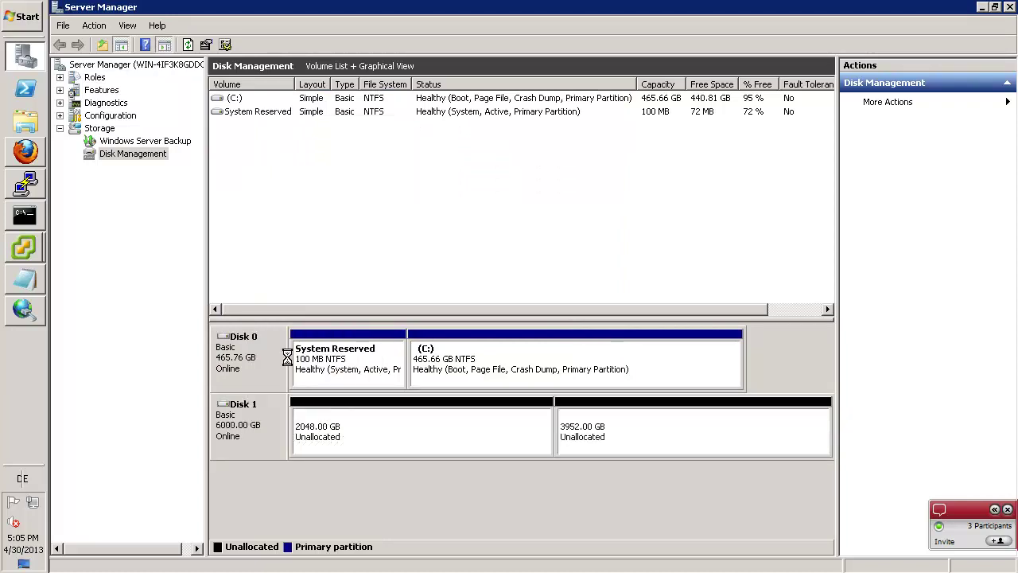
pyautogui.click(429, 429)
pyautogui.click(594, 425)
pyautogui.click(310, 436)
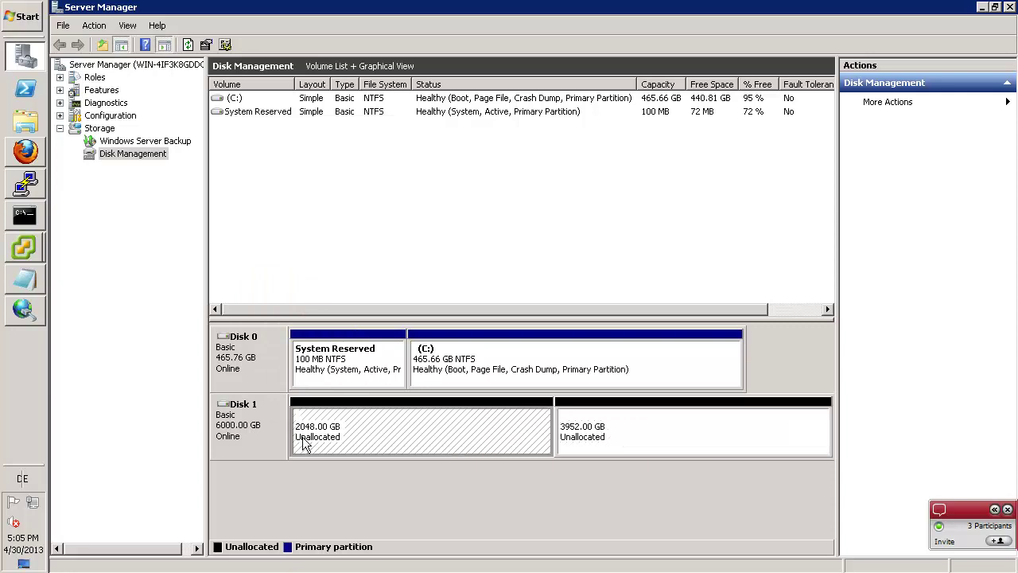
pyautogui.rightClick(249, 429)
pyautogui.click(292, 358)
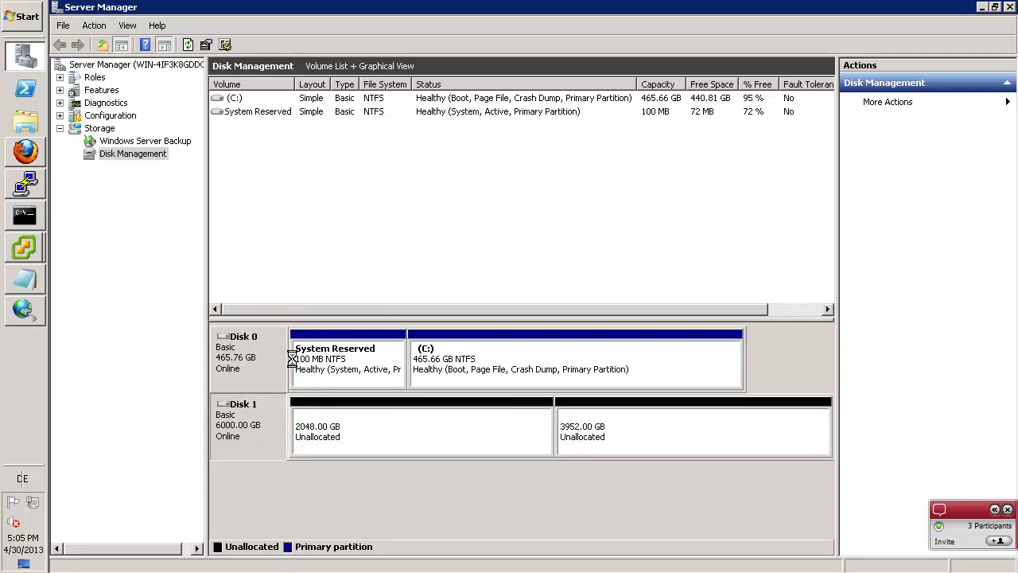
# Create a full 6143870 MB NTFS simple volume, New Volume (D:), with default drive letter
pyautogui.click(382, 437)
pyautogui.rightClick(391, 429)
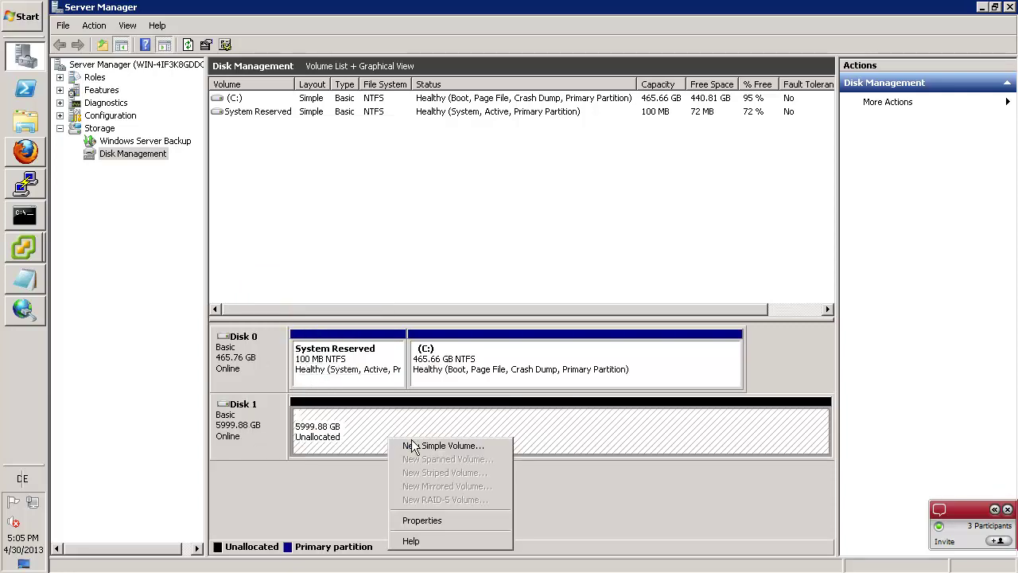
pyautogui.click(414, 446)
pyautogui.click(517, 378)
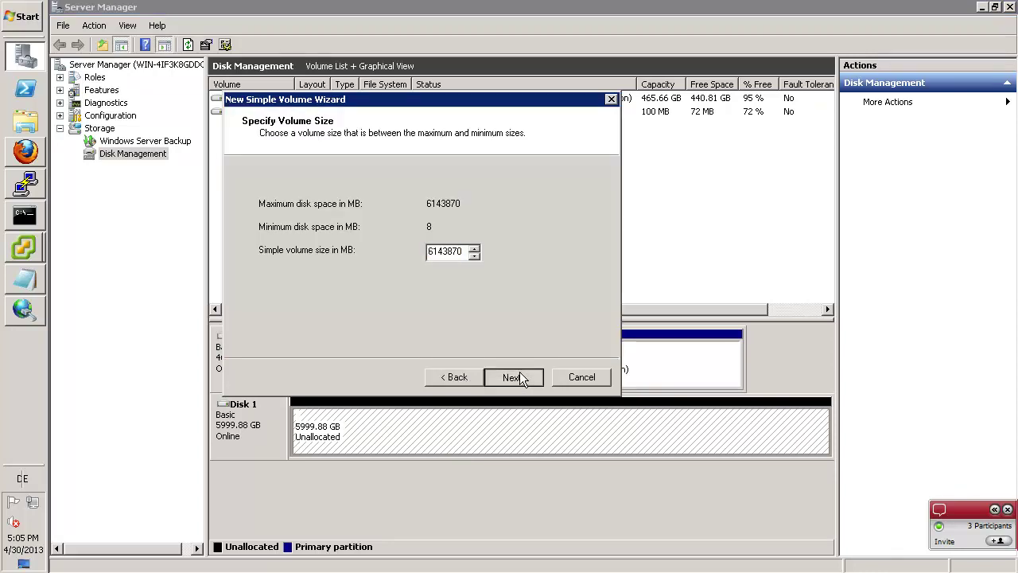
pyautogui.click(519, 372)
pyautogui.click(519, 371)
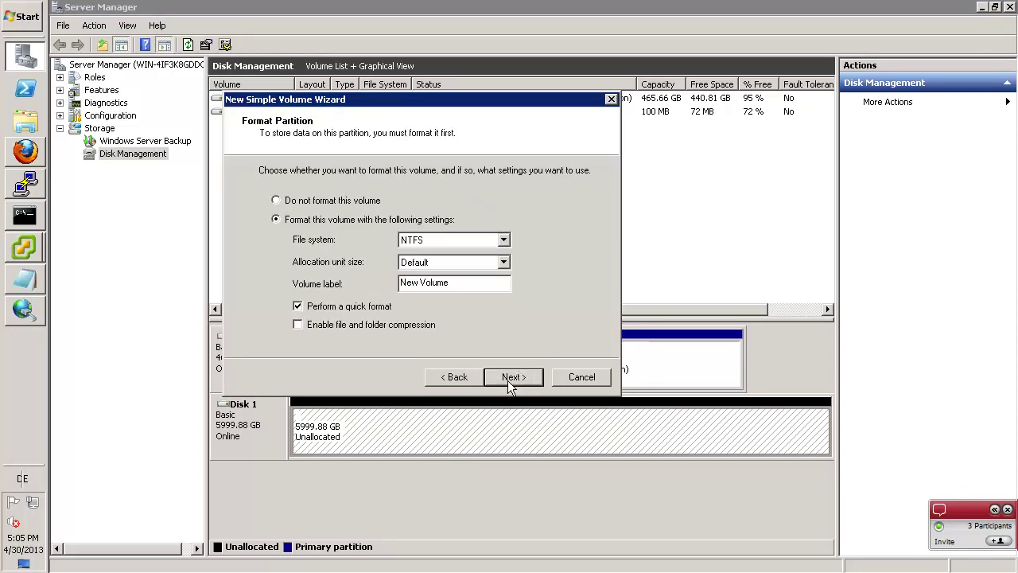
pyautogui.click(509, 378)
pyautogui.click(508, 379)
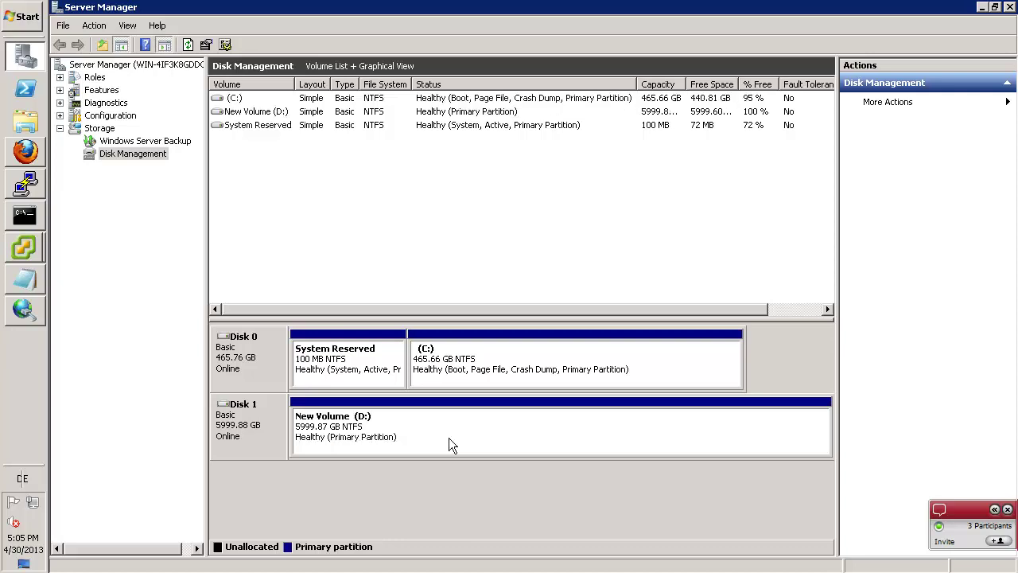
# Copy the Downloads folder from C:\Users\Administrator
pyautogui.click(382, 442)
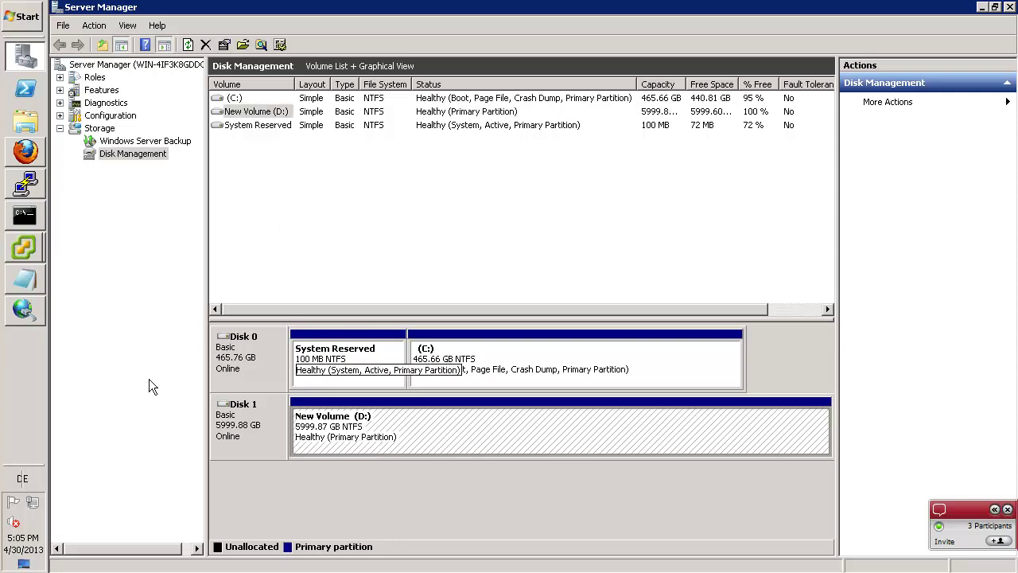
pyautogui.click(24, 15)
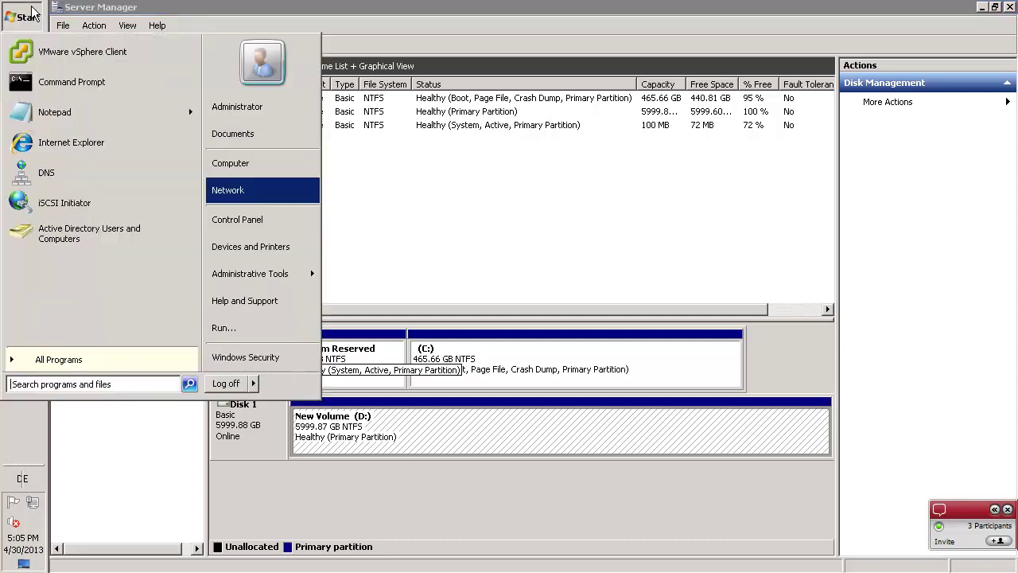
pyautogui.click(247, 172)
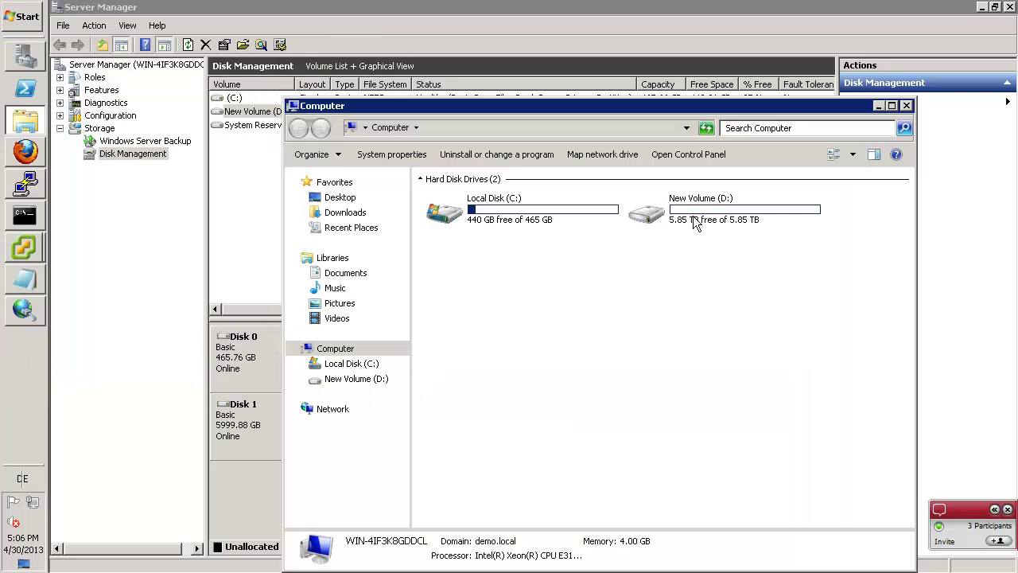
pyautogui.click(734, 223)
pyautogui.doubleClick(496, 213)
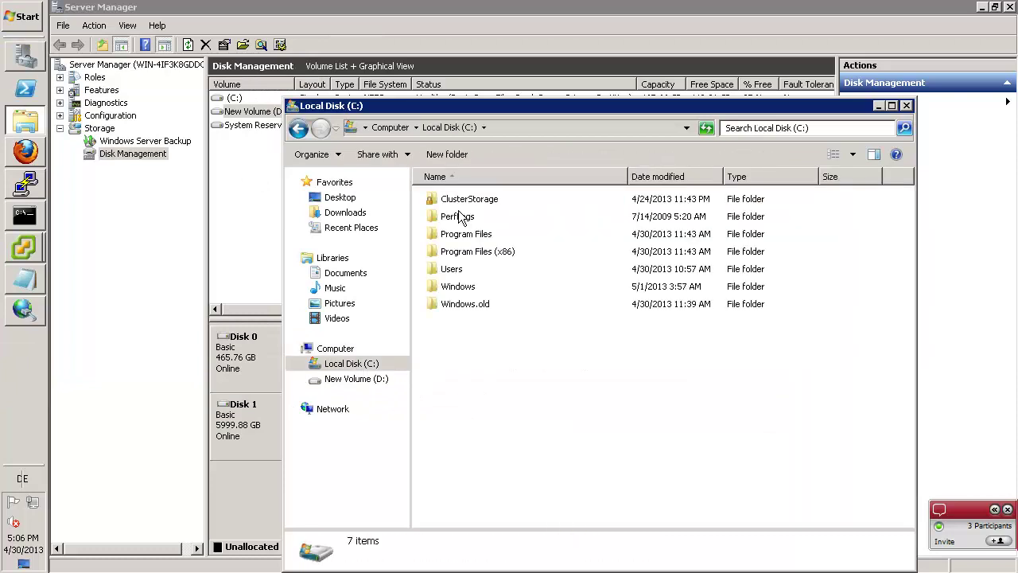
pyautogui.doubleClick(452, 270)
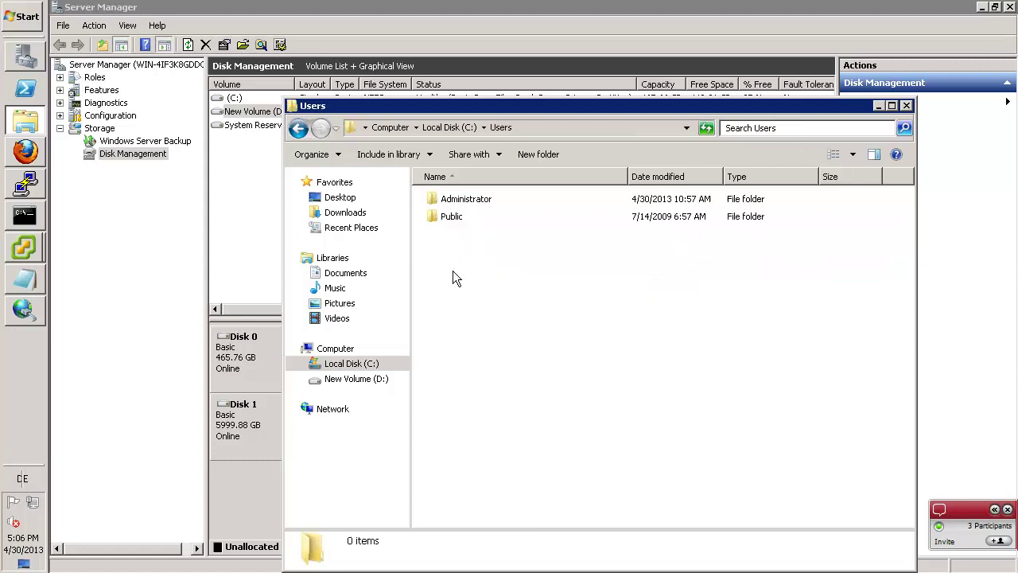
pyautogui.doubleClick(452, 217)
pyautogui.click(299, 129)
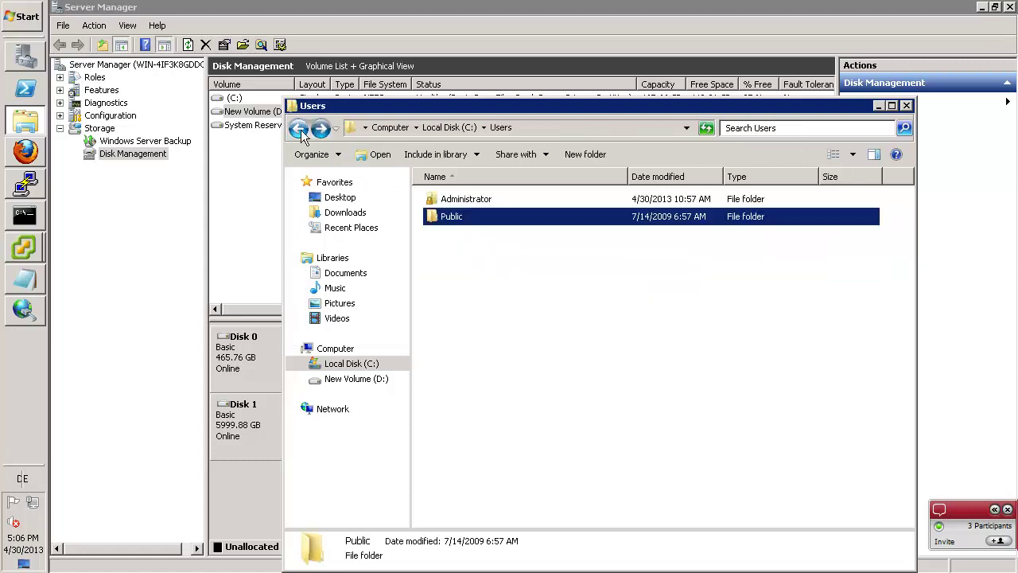
pyautogui.doubleClick(453, 197)
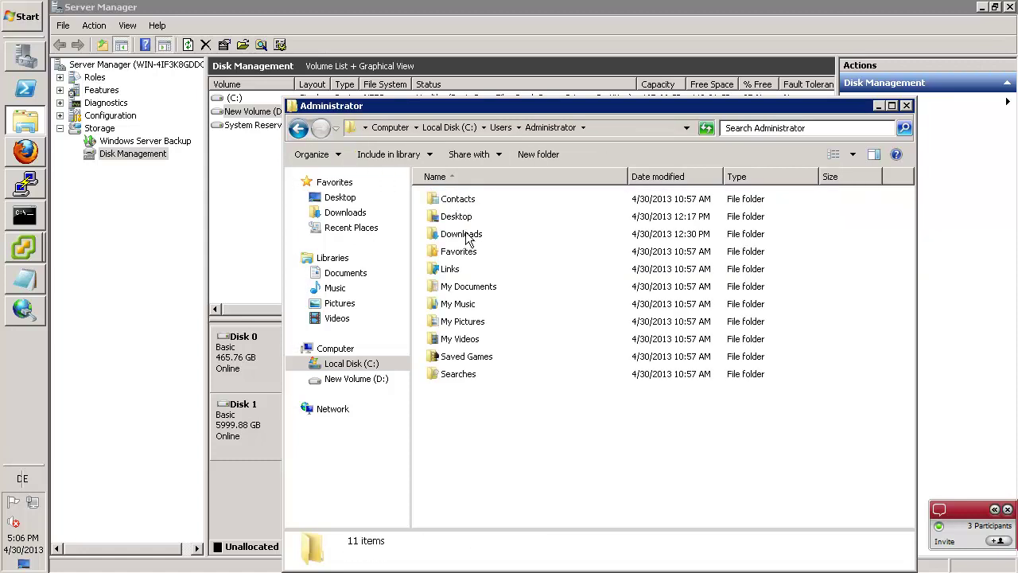
pyautogui.click(467, 235)
pyautogui.rightClick(466, 233)
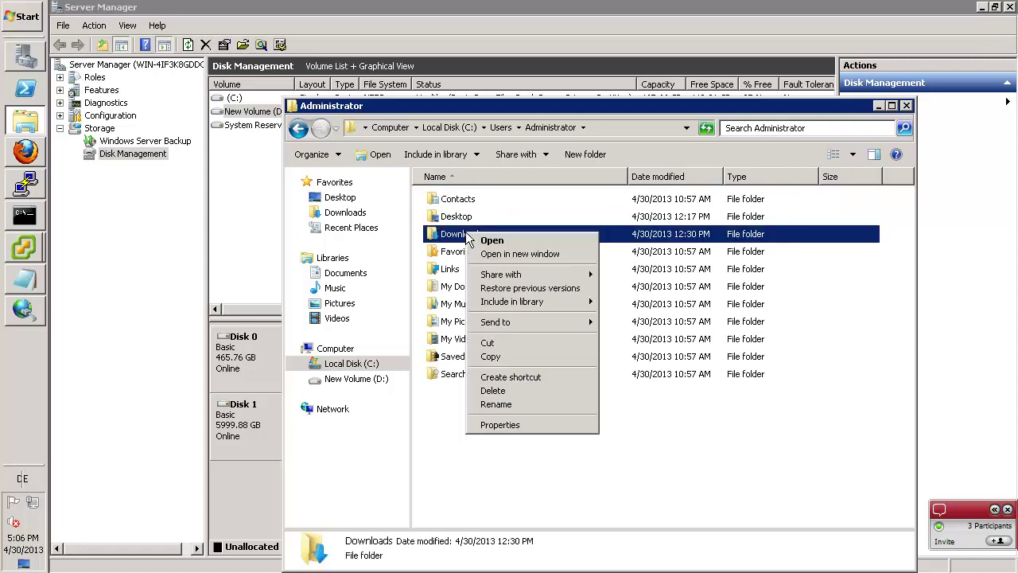
pyautogui.click(500, 358)
# Paste Downloads onto New Volume (D:) and show detailed progress of the 15-item, 2.78 GB copy
pyautogui.click(298, 130)
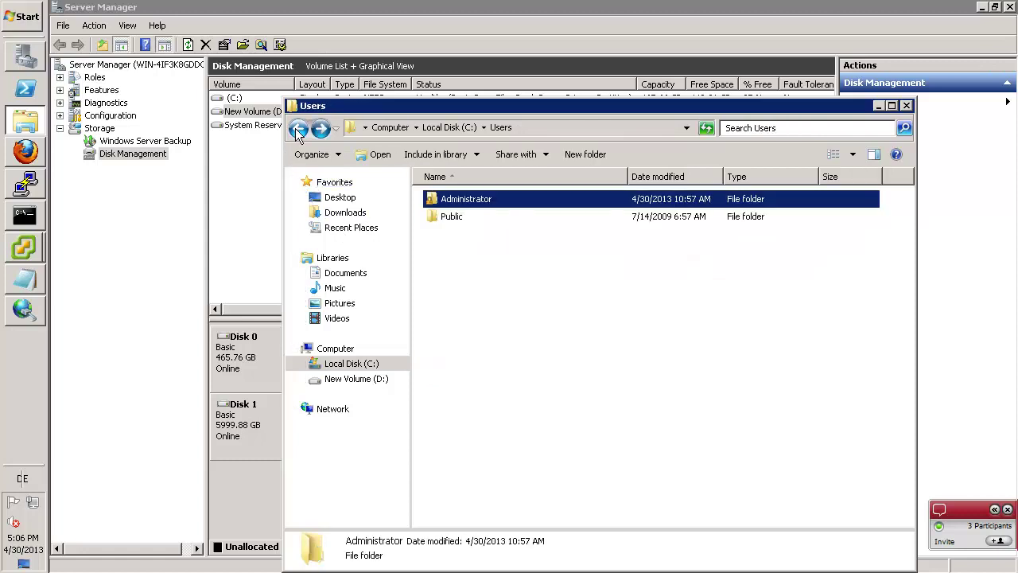
pyautogui.click(298, 130)
pyautogui.click(299, 130)
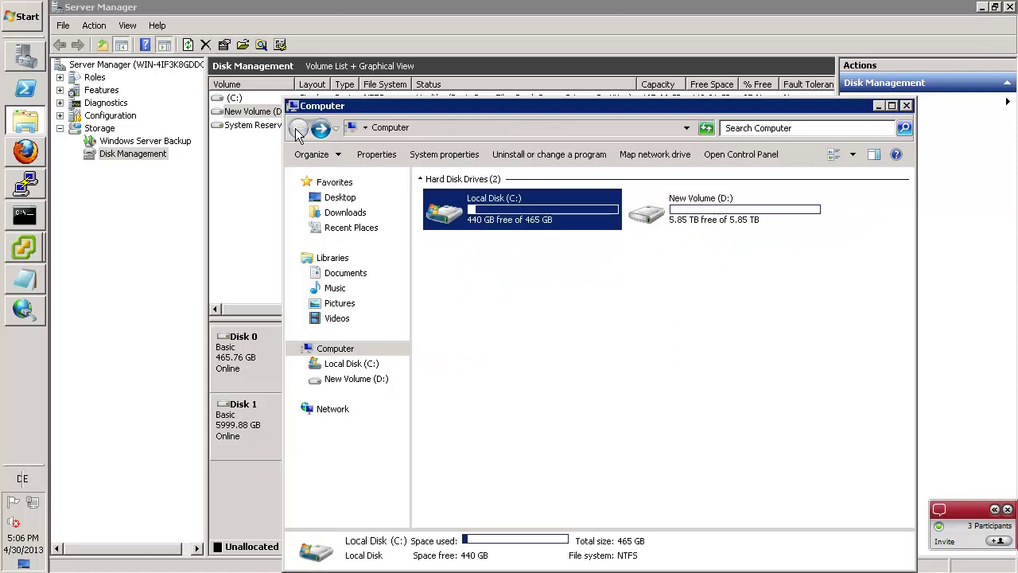
pyautogui.doubleClick(707, 222)
pyautogui.rightClick(489, 213)
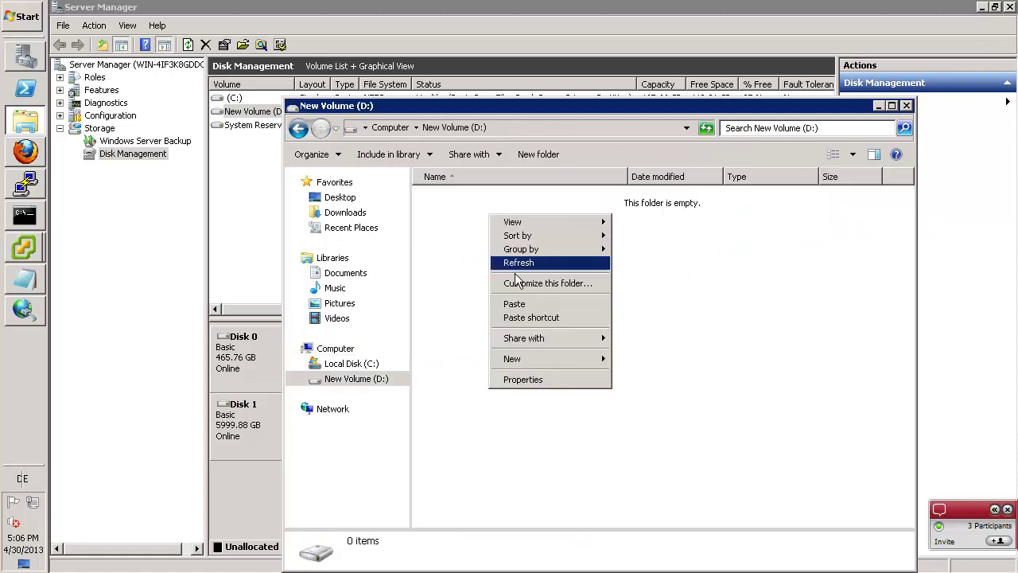
pyautogui.click(529, 304)
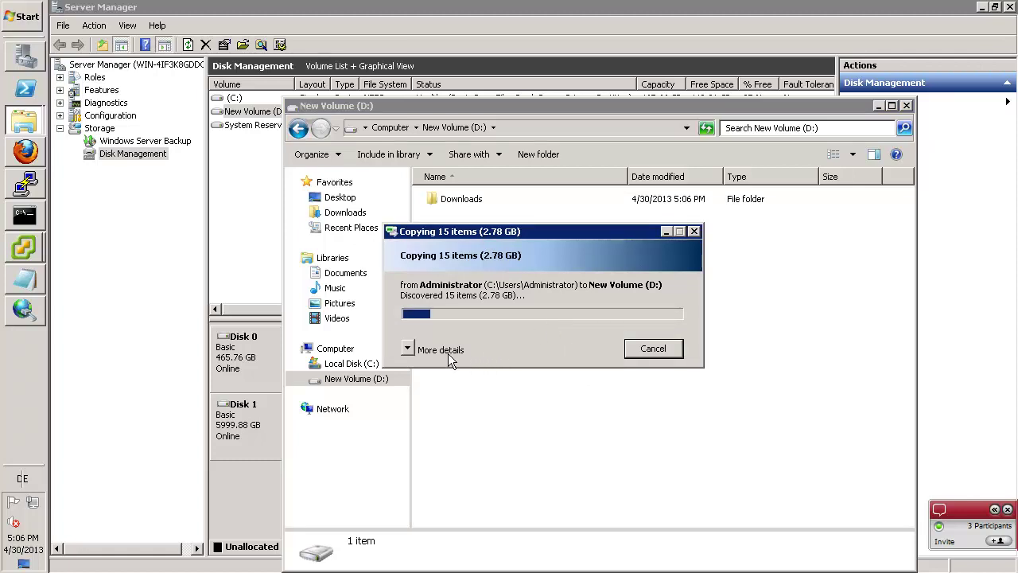
pyautogui.click(414, 349)
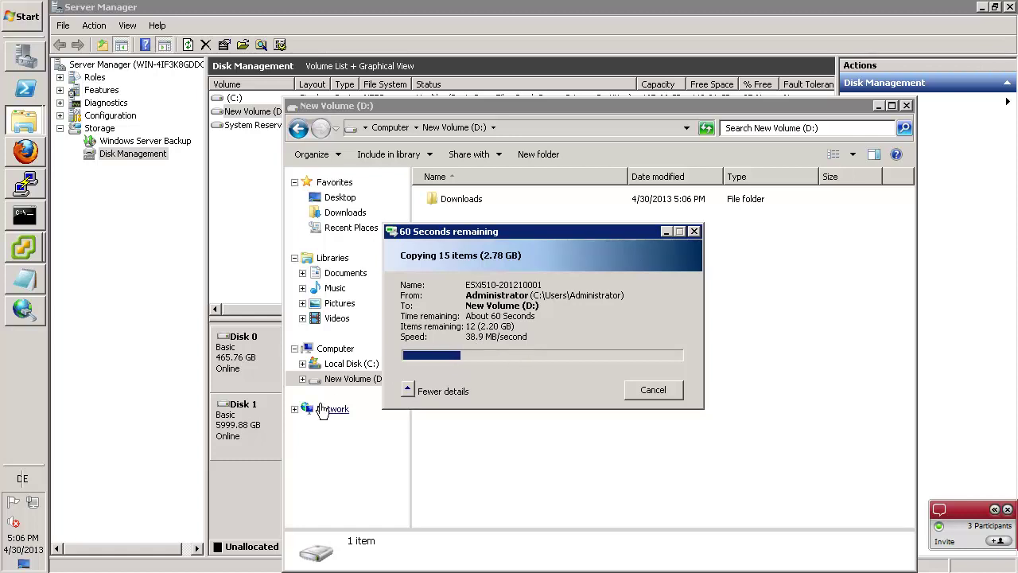
pyautogui.click(175, 259)
# Switch to the Open-E web console and go to CONFIGURATION > NAS resources > Shares
pyautogui.hotkey('alt', 'Tab')
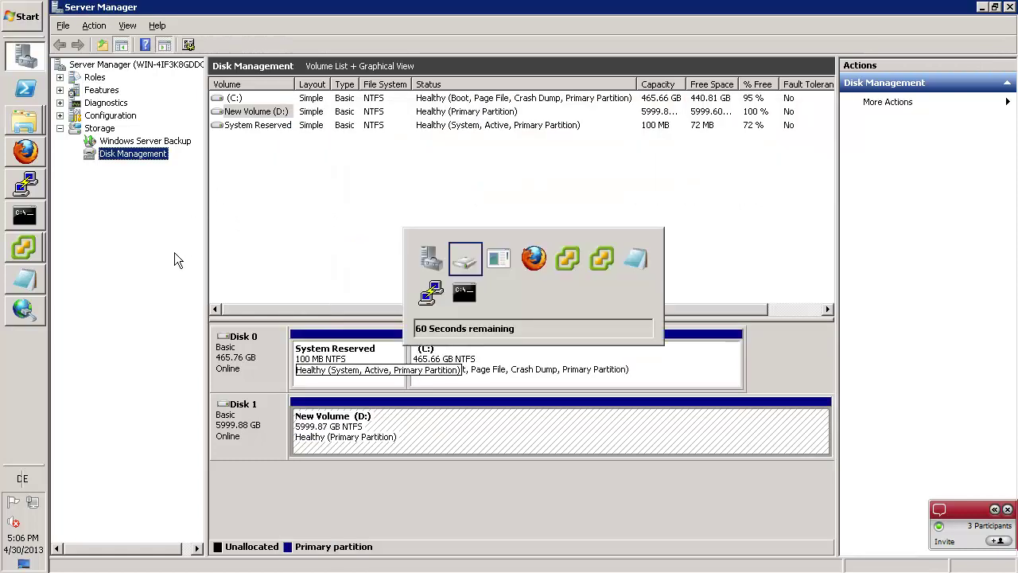
pyautogui.hotkey('alt', 'Tab')
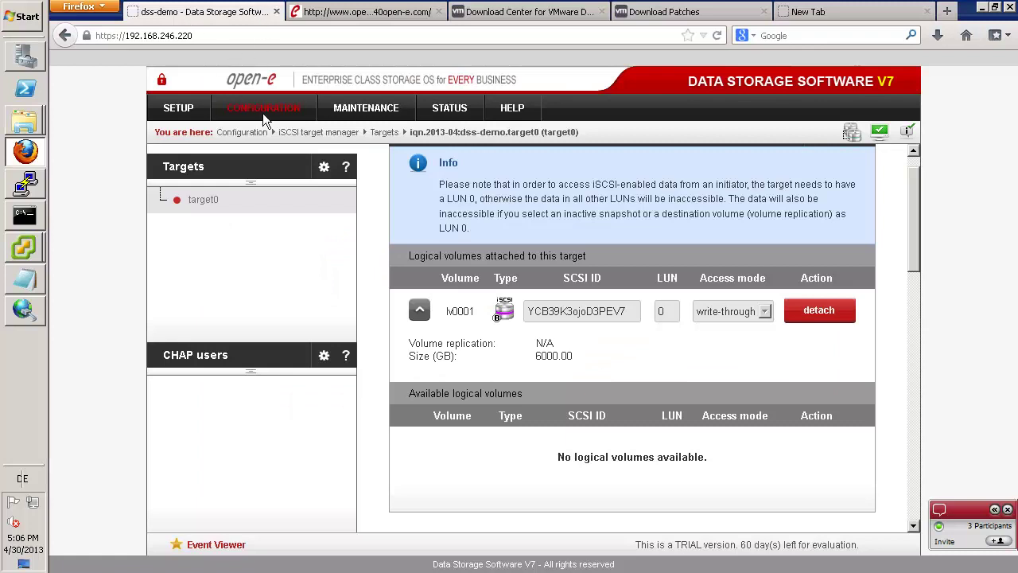
pyautogui.click(263, 109)
pyautogui.moveTo(280, 192)
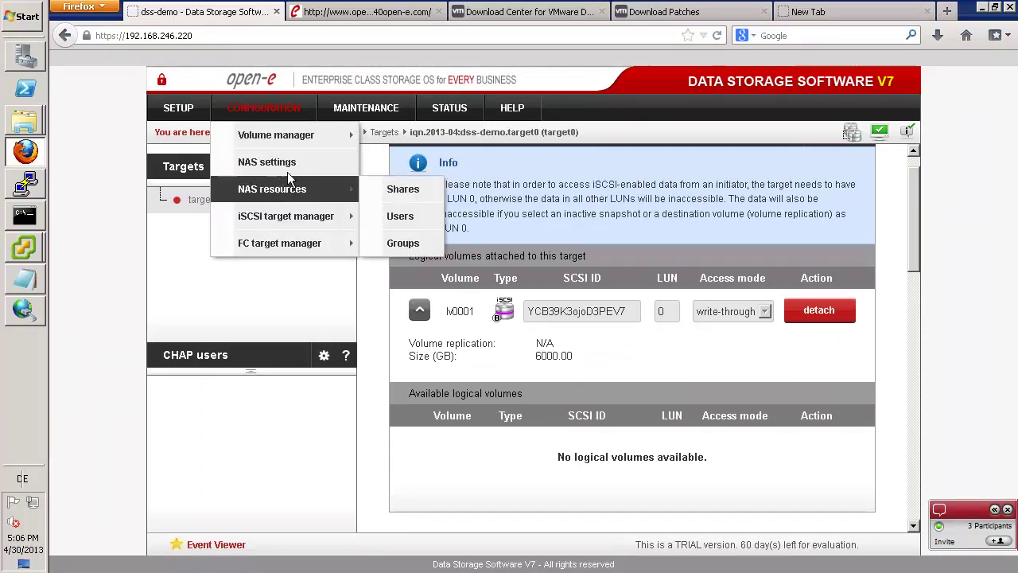
pyautogui.click(388, 191)
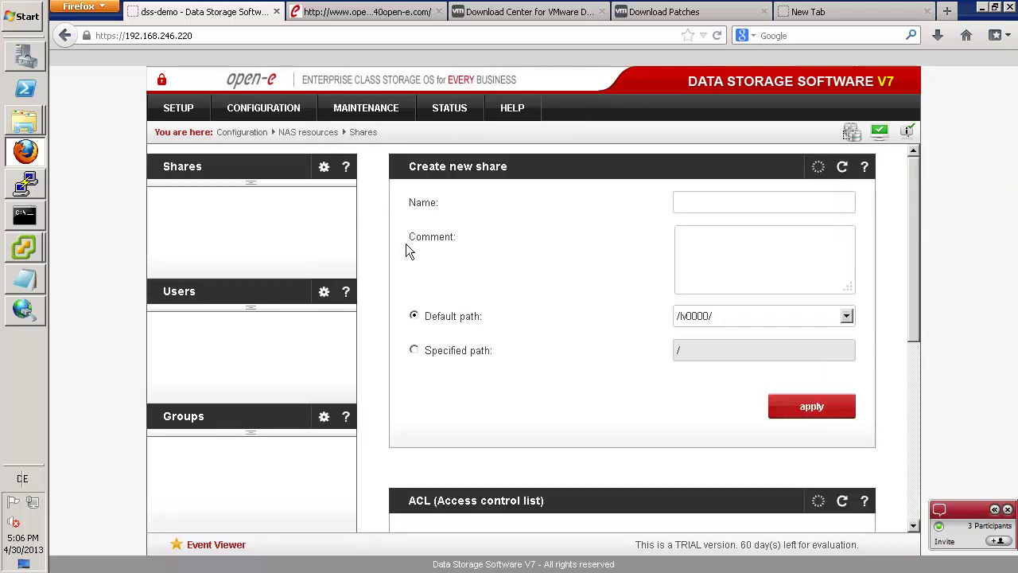
pyautogui.click(706, 317)
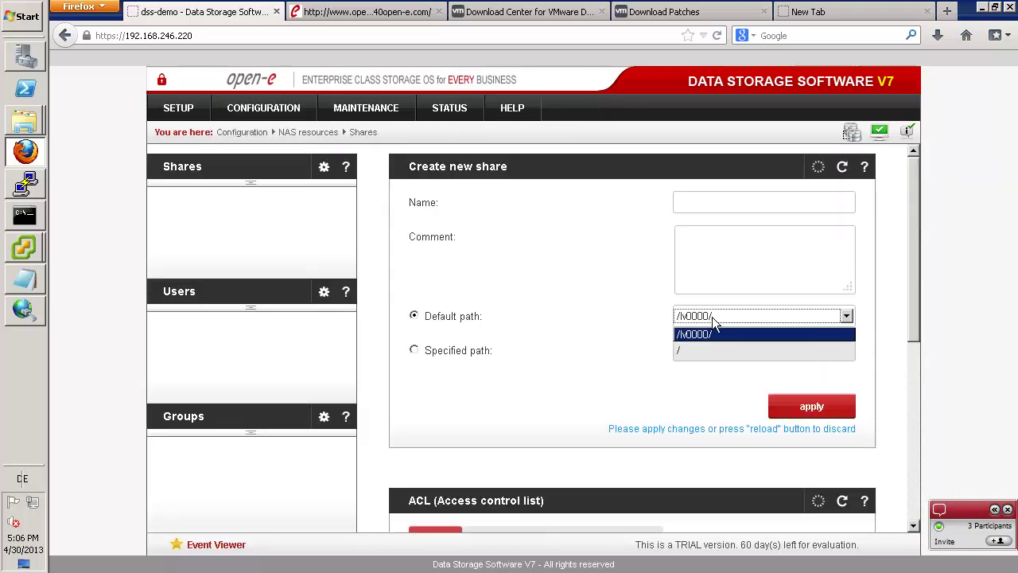
pyautogui.click(711, 316)
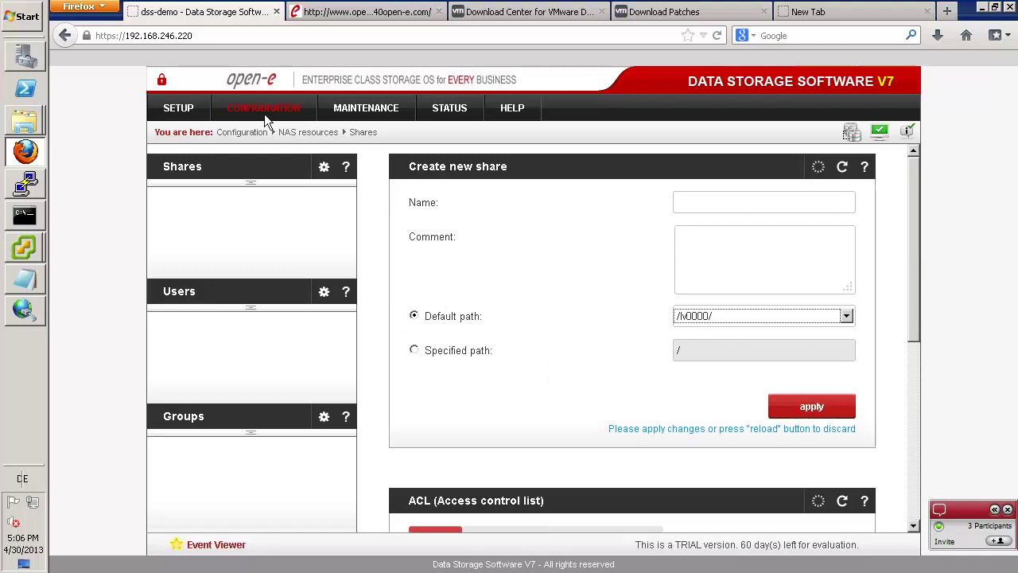
# Create a share named 'data' at the default path /lv0000/data
pyautogui.click(264, 114)
pyautogui.moveTo(292, 196)
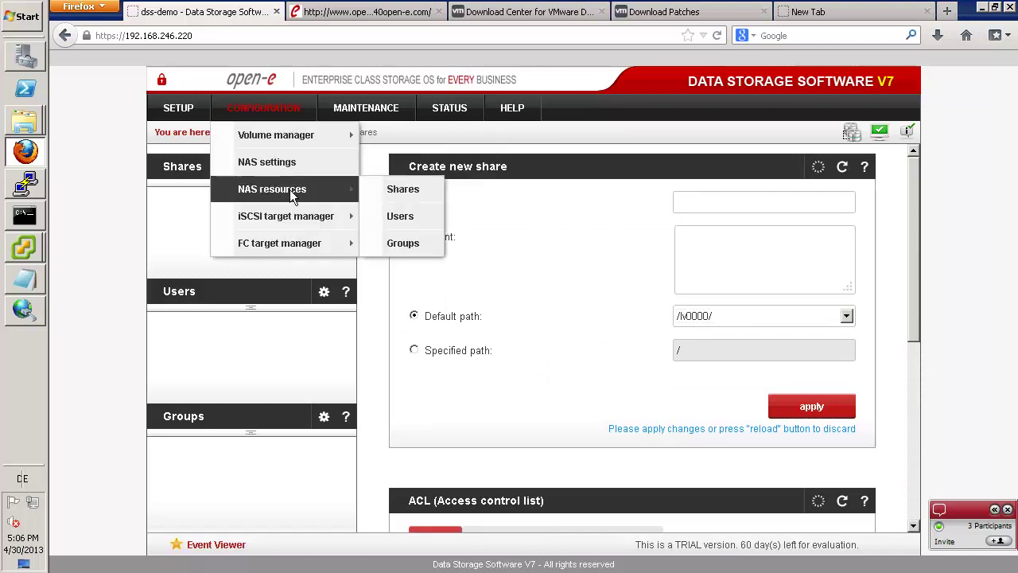
pyautogui.moveTo(387, 241)
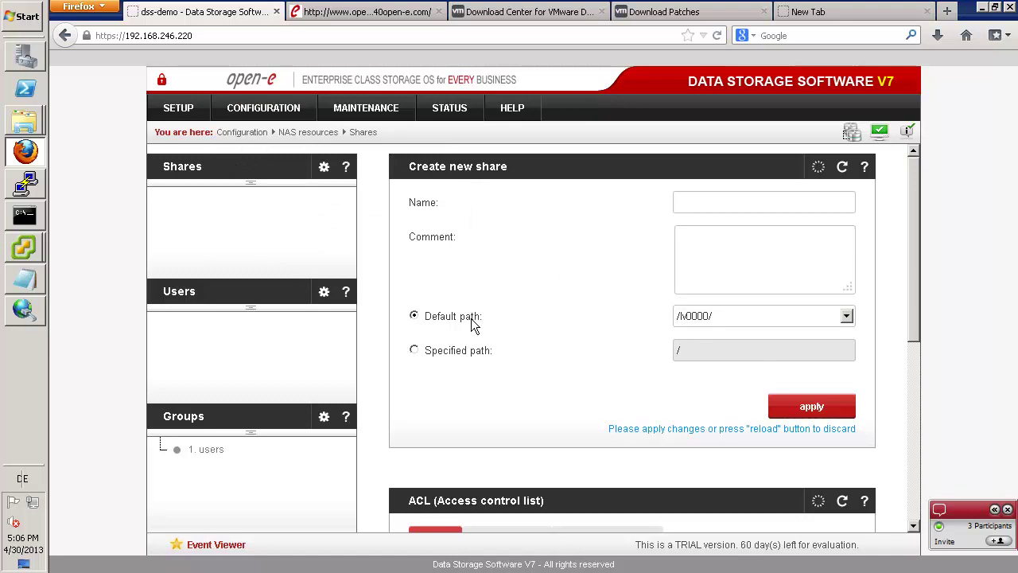
pyautogui.click(707, 201)
pyautogui.write('data')
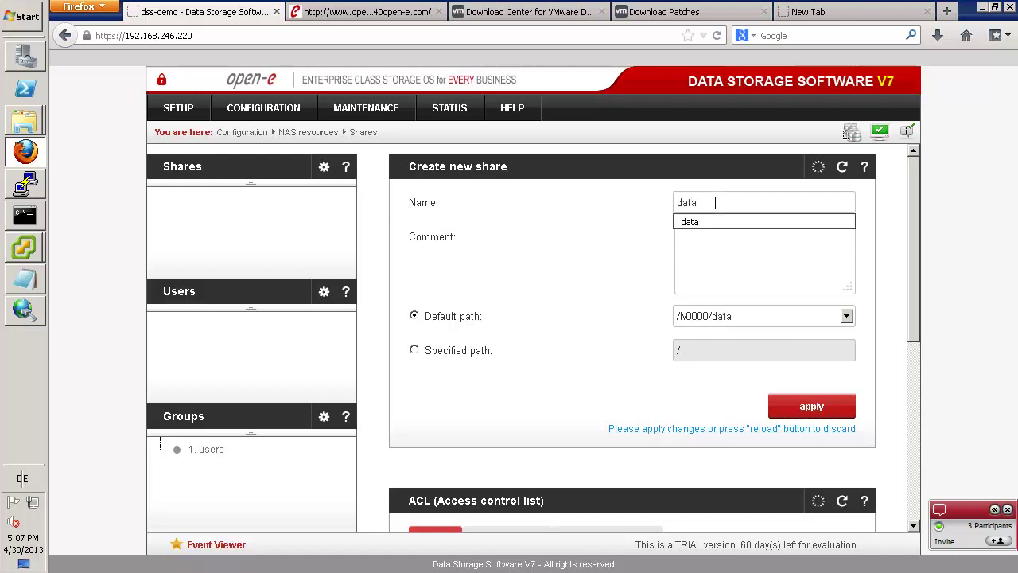
pyautogui.press('Tab')
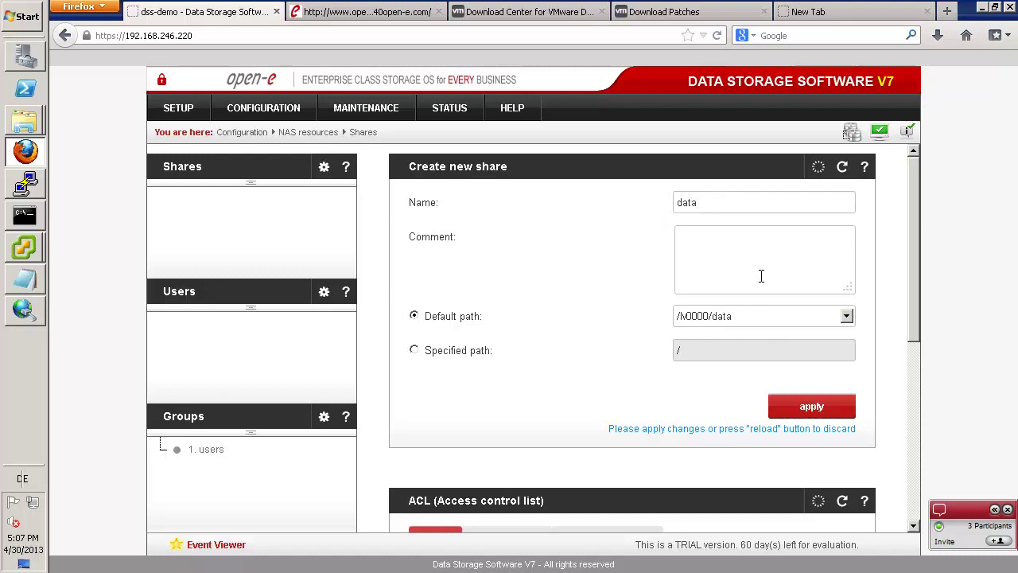
pyautogui.click(845, 318)
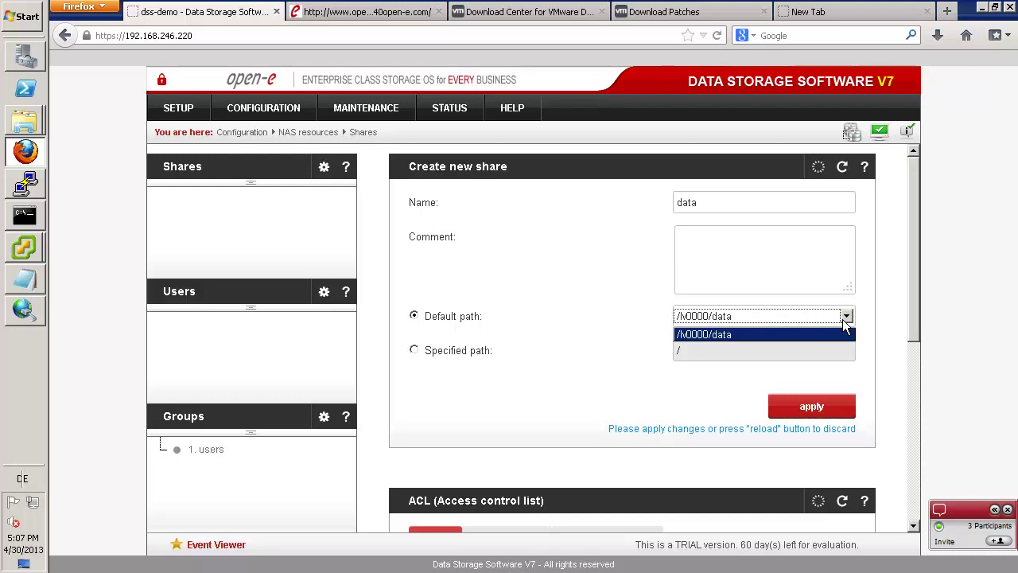
pyautogui.click(844, 322)
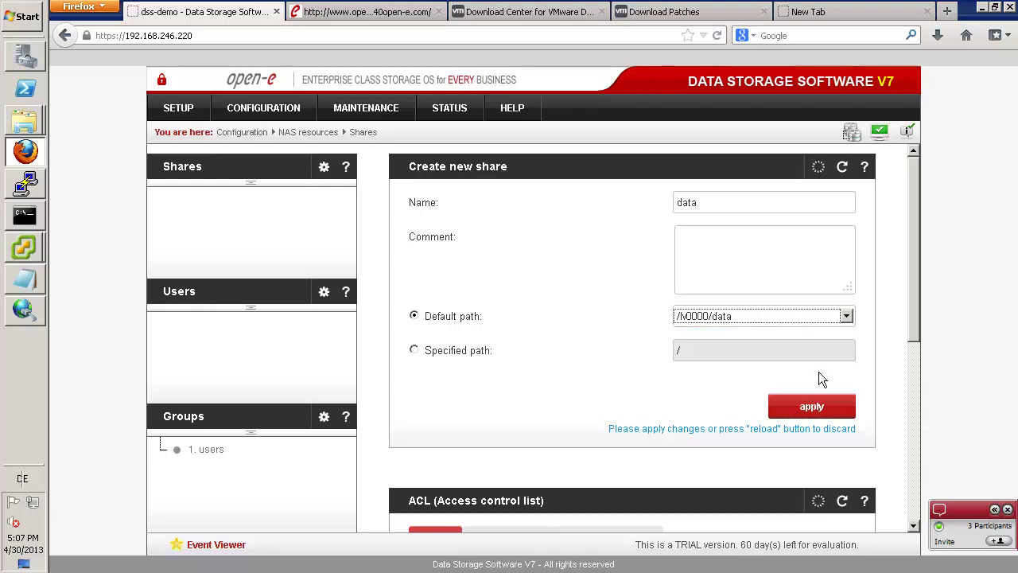
pyautogui.click(811, 405)
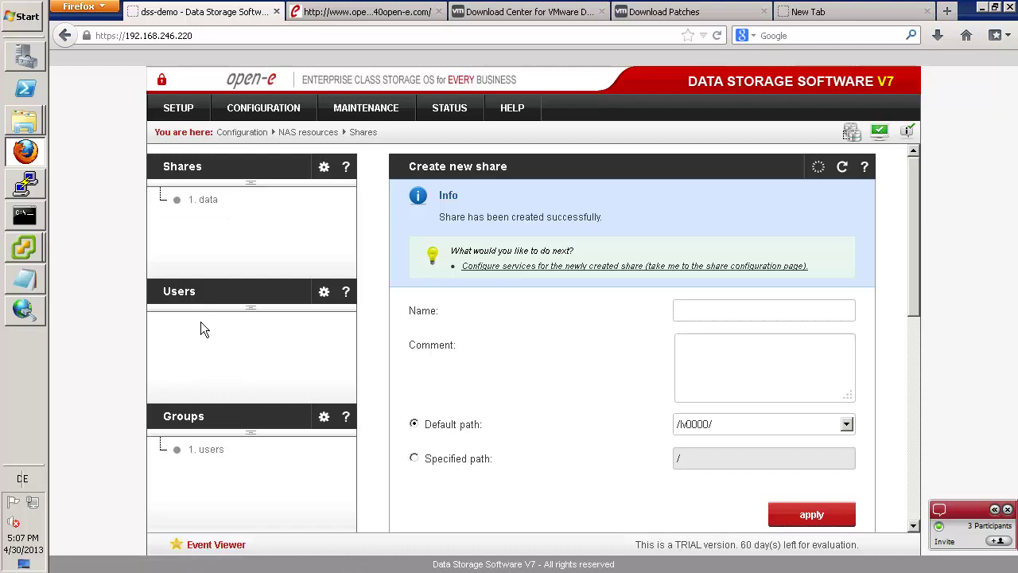
pyautogui.click(204, 202)
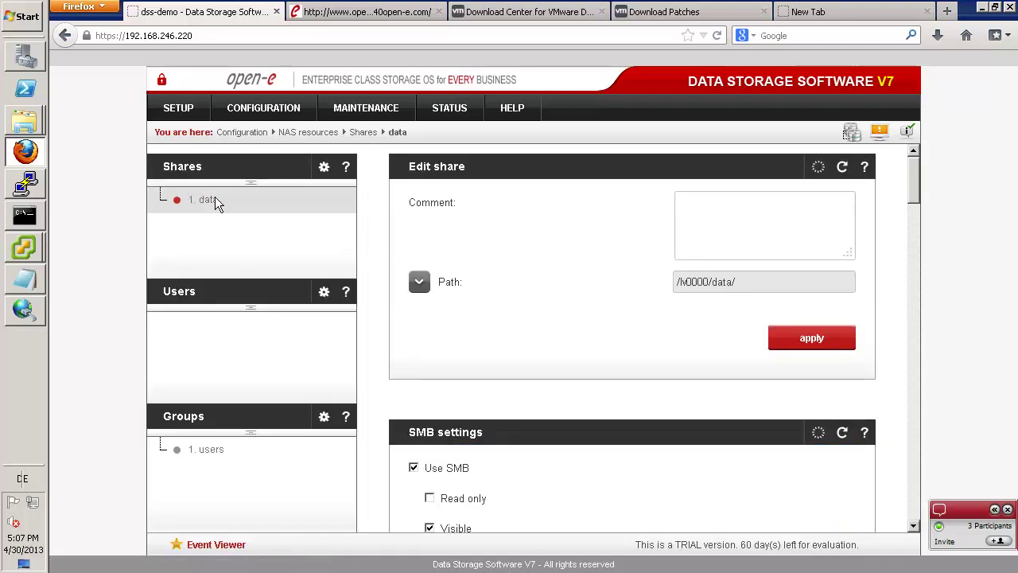
# Set the data share's SMB access to Guest (anyone without password) and apply
pyautogui.scroll(-3, 383, 256)
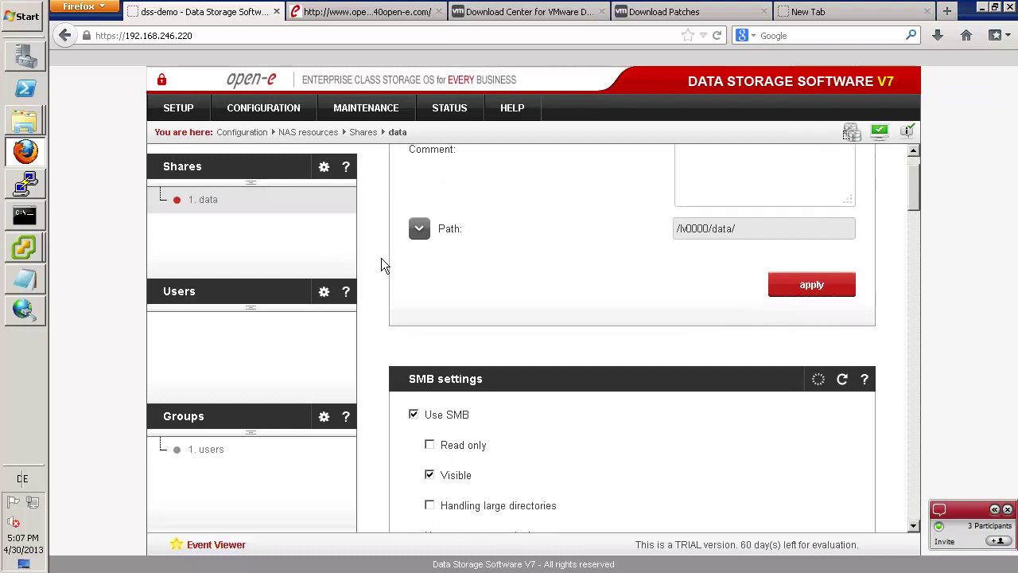
pyautogui.scroll(-5, 381, 265)
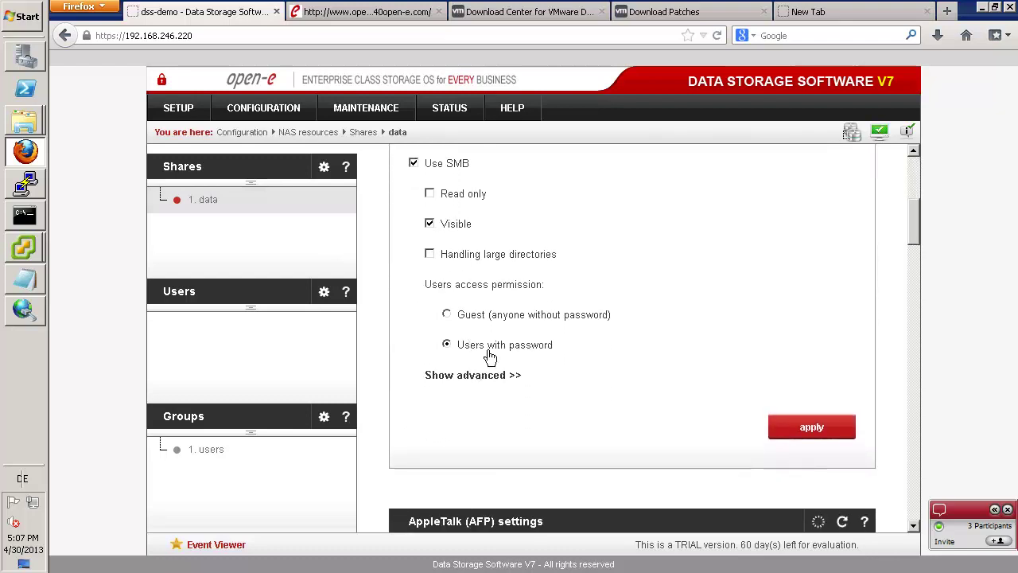
pyautogui.click(447, 313)
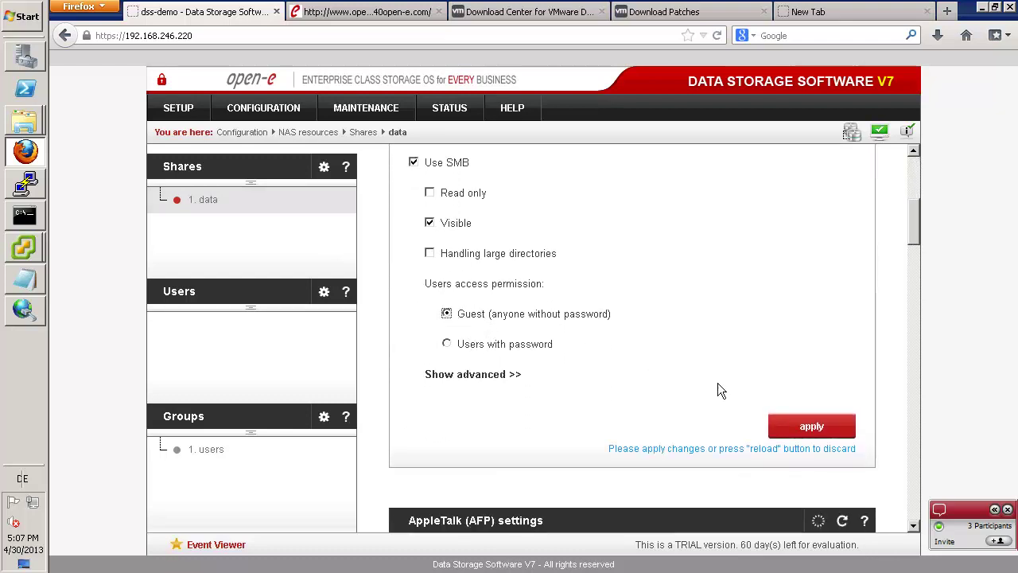
pyautogui.click(806, 425)
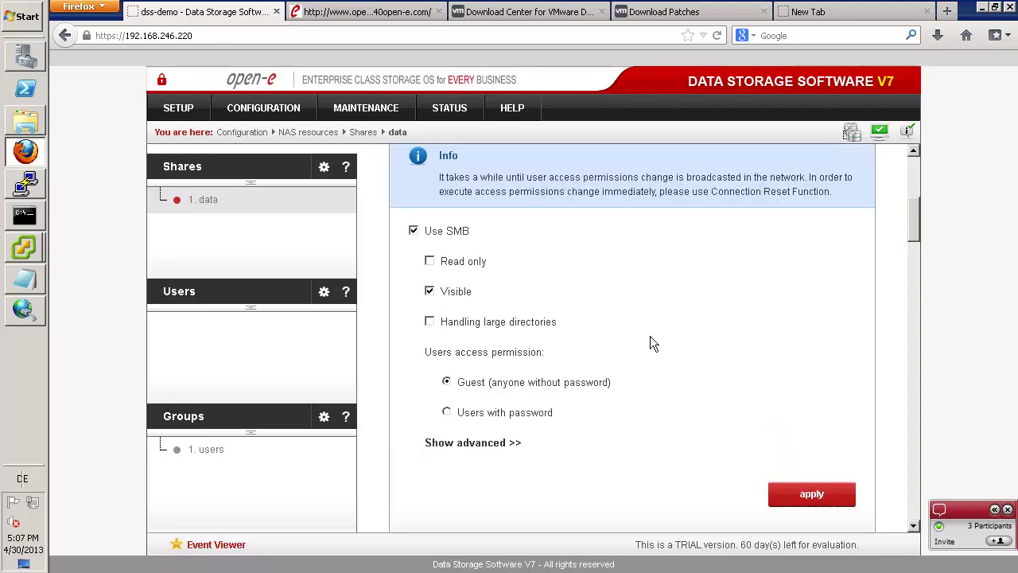
pyautogui.click(811, 494)
# Open \\dss-demo\data in Explorer and create a New folder there
pyautogui.click(25, 121)
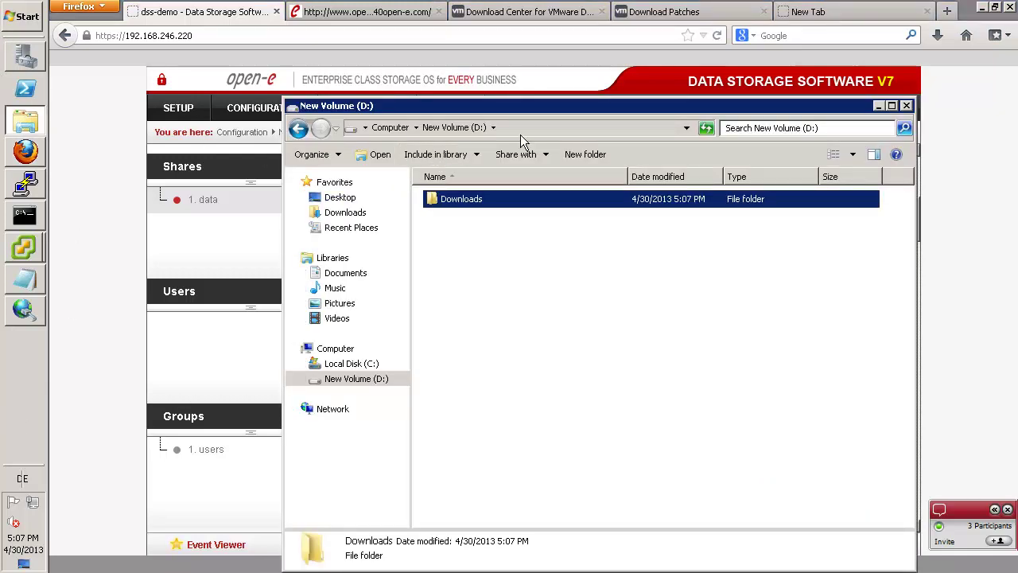
pyautogui.click(520, 134)
pyautogui.write('\\\\')
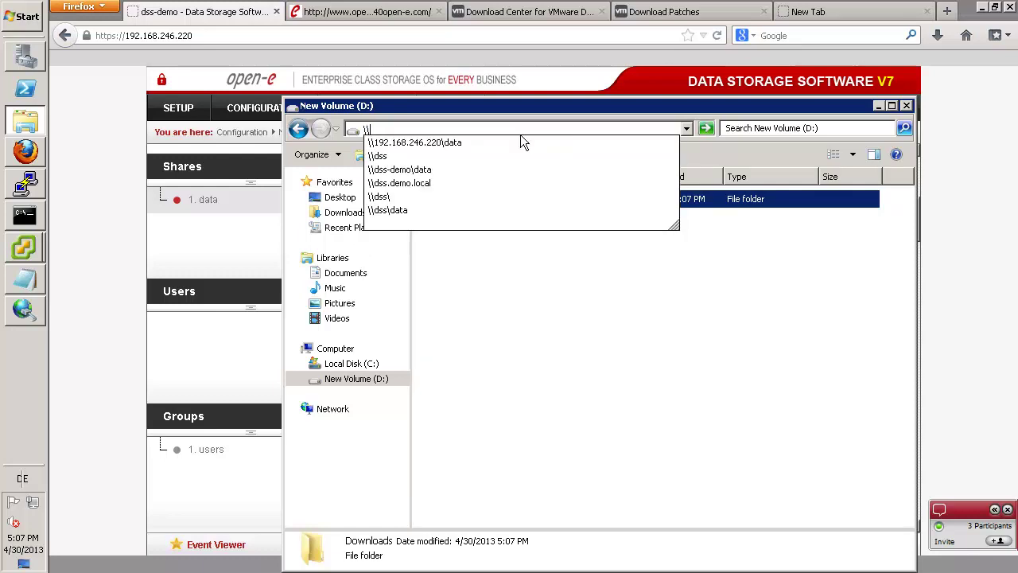
pyautogui.write('dss')
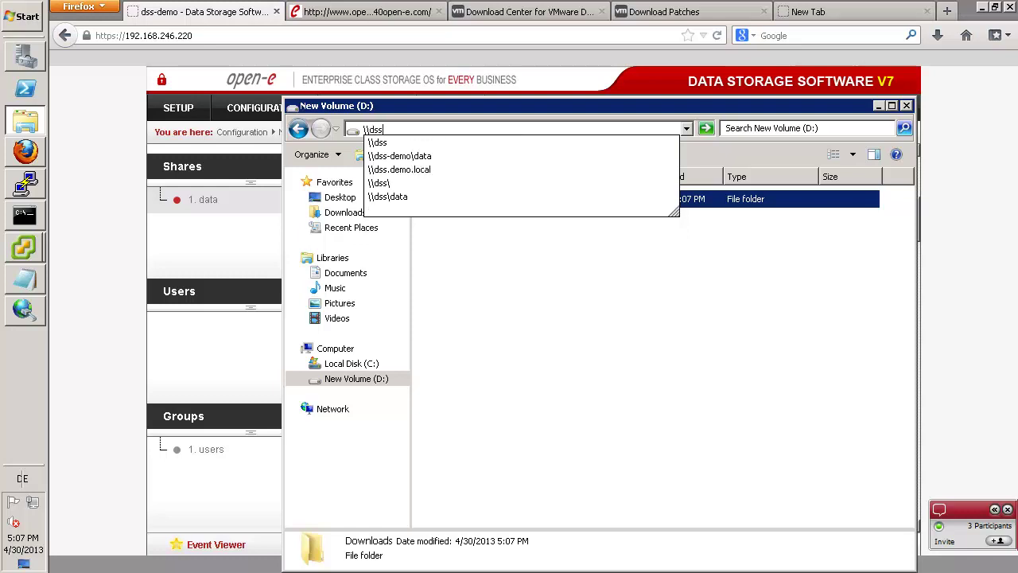
pyautogui.write('-')
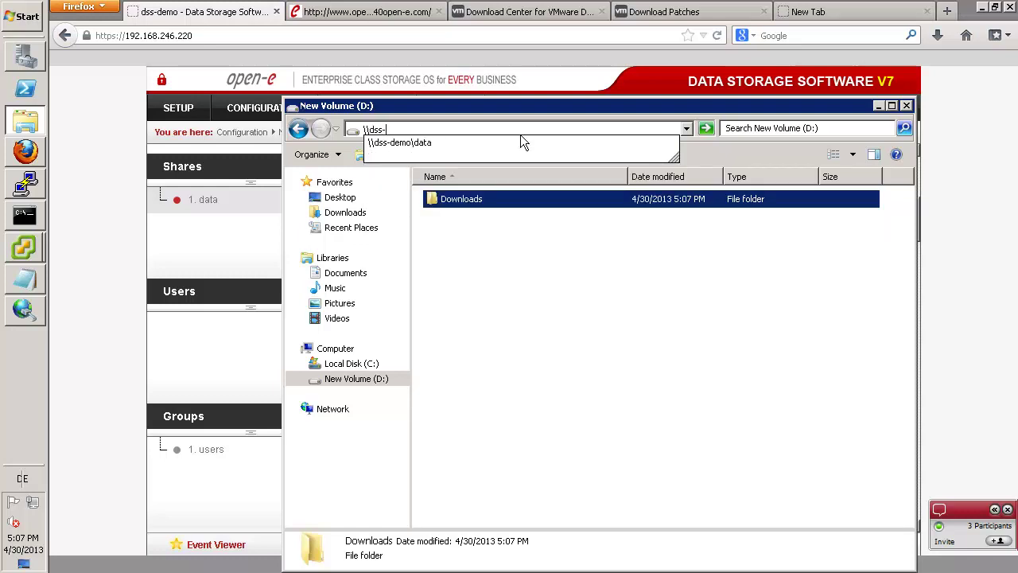
pyautogui.press('Down')
pyautogui.press('Return')
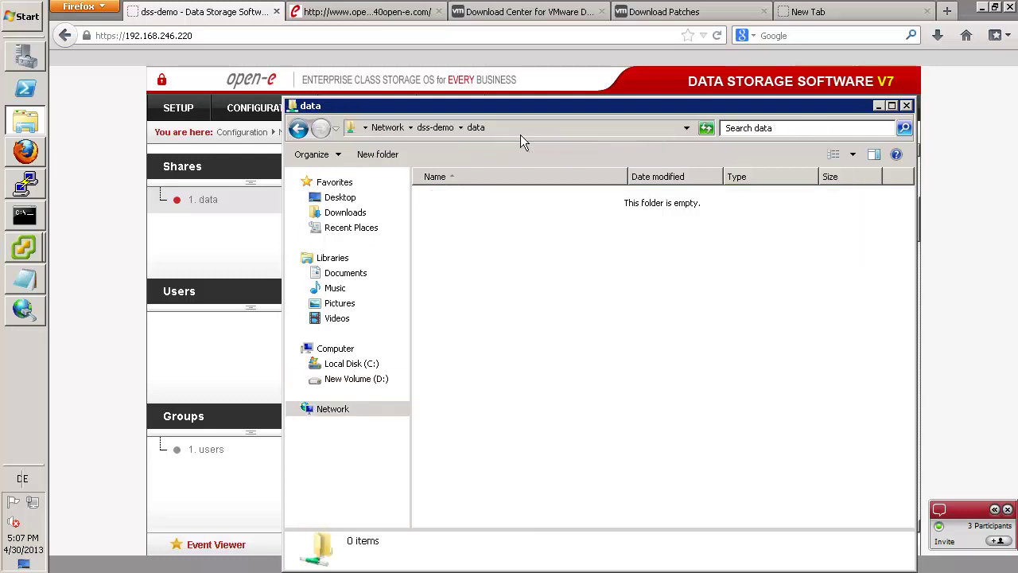
pyautogui.rightClick(490, 206)
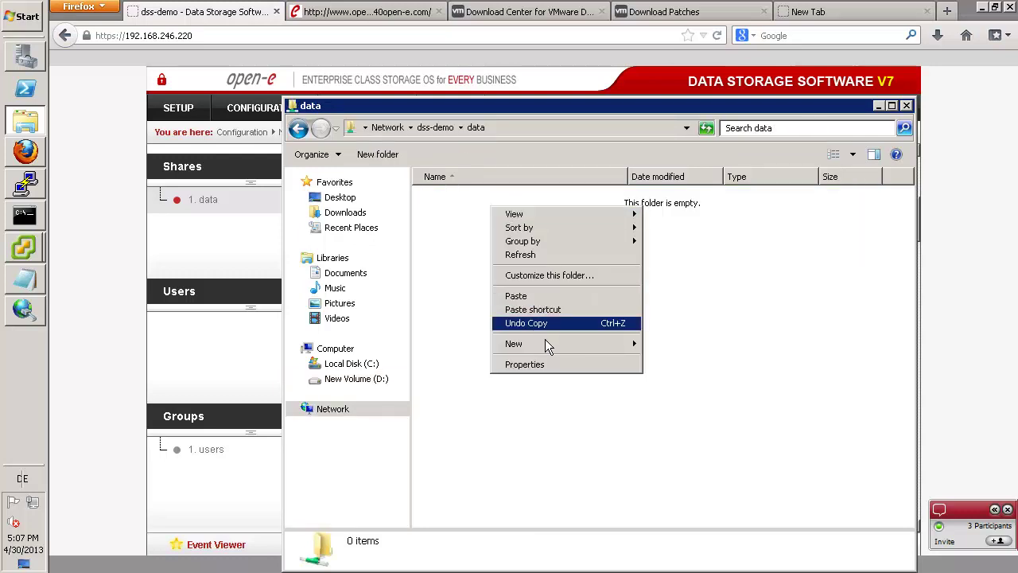
pyautogui.moveTo(546, 342)
pyautogui.click(666, 344)
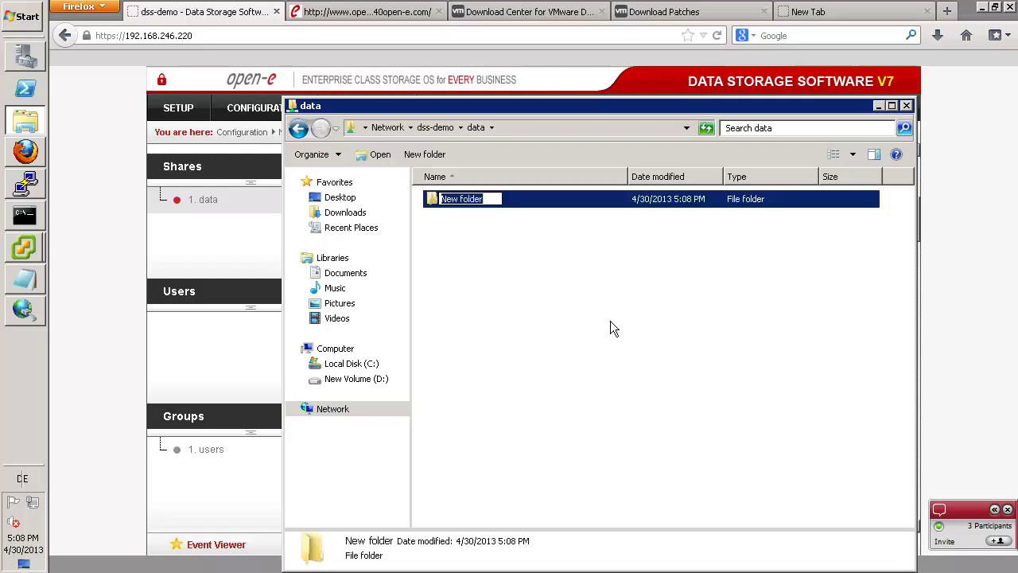
pyautogui.click(609, 321)
# Add a New Text Document to the data share
pyautogui.rightClick(463, 258)
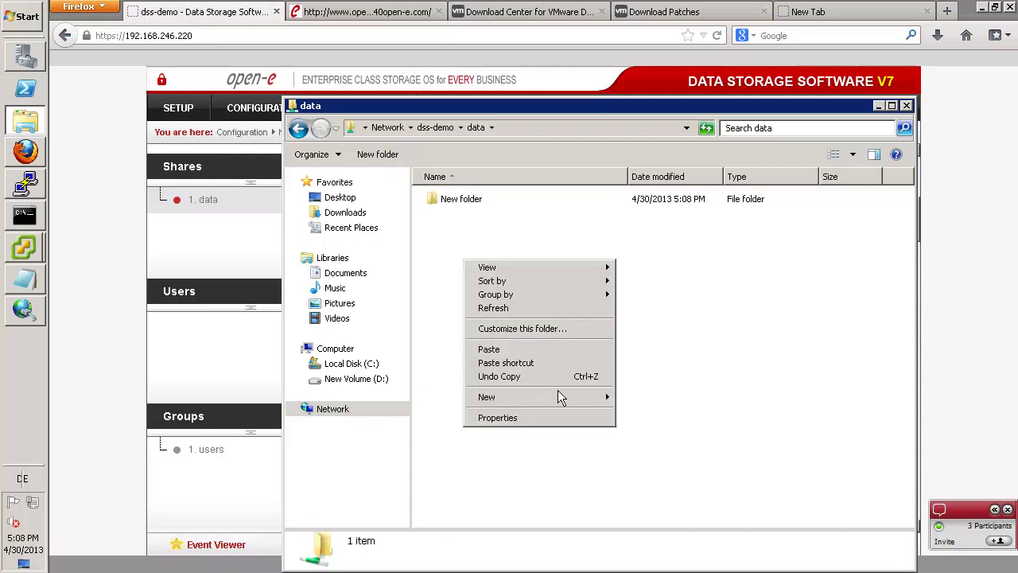
pyautogui.moveTo(565, 395)
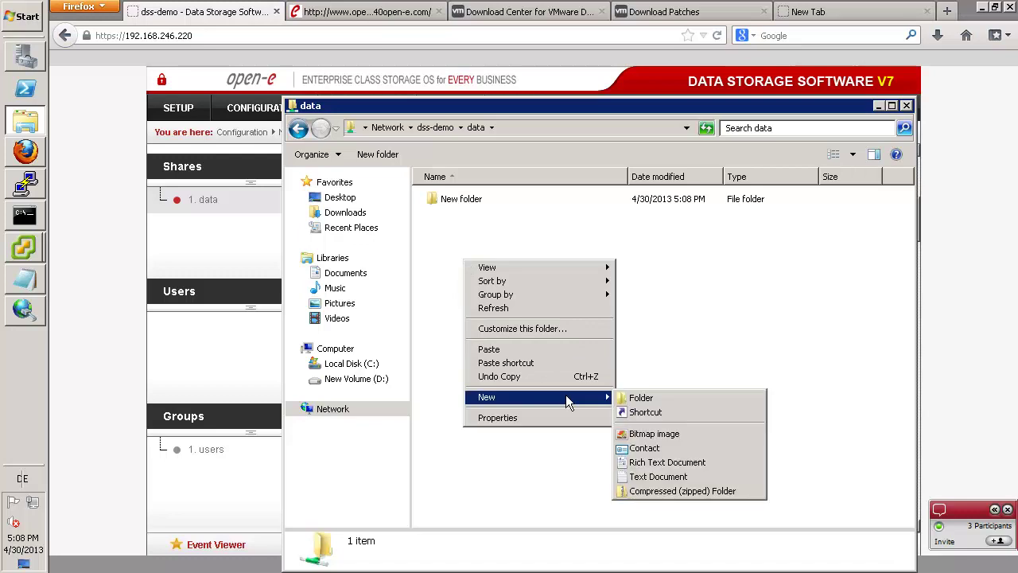
pyautogui.click(657, 476)
pyautogui.click(577, 300)
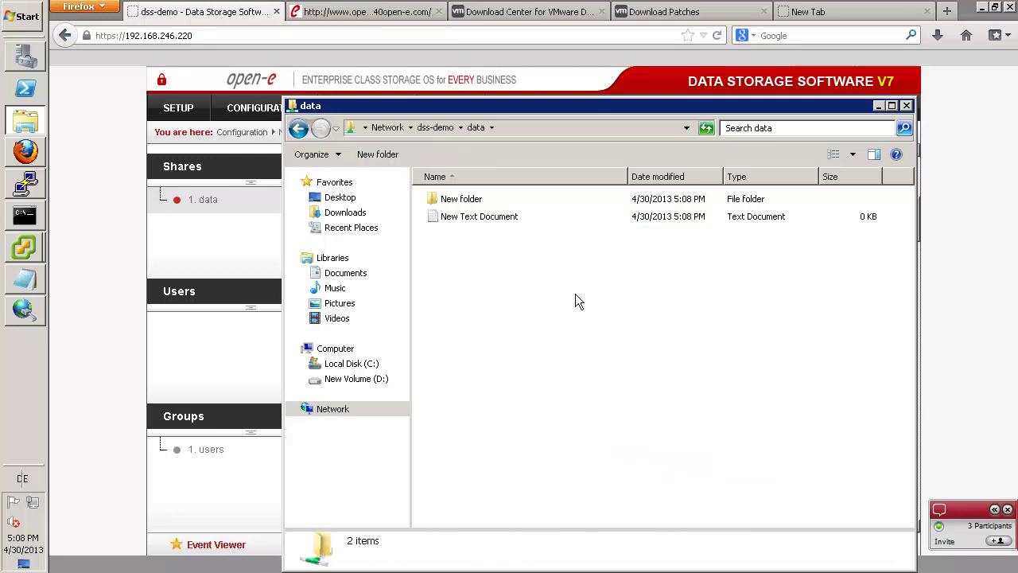
pyautogui.click(93, 225)
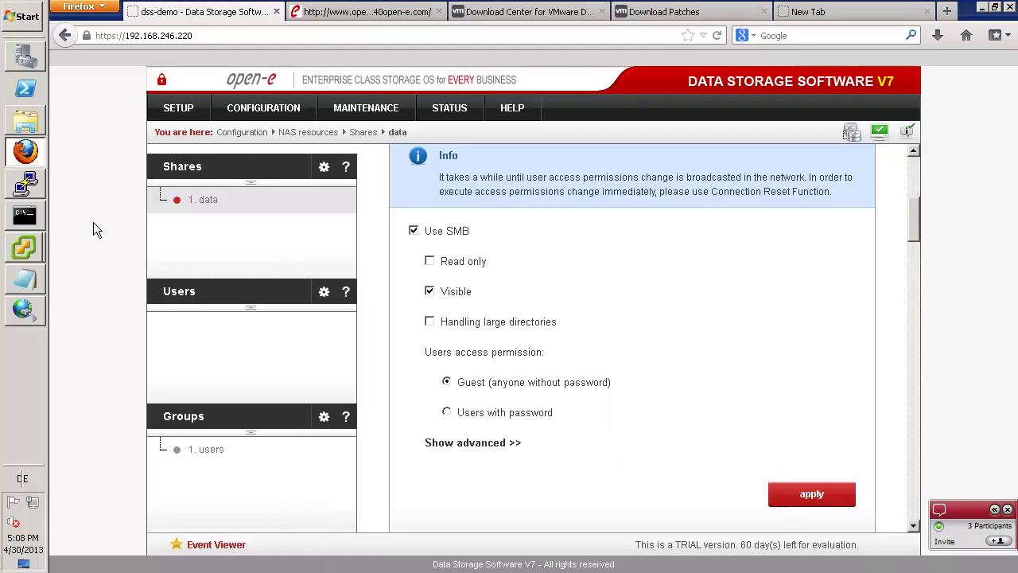
# Select Windows (ADS) authentication on the CONFIGURATION > NAS settings page
pyautogui.click(270, 106)
pyautogui.click(276, 163)
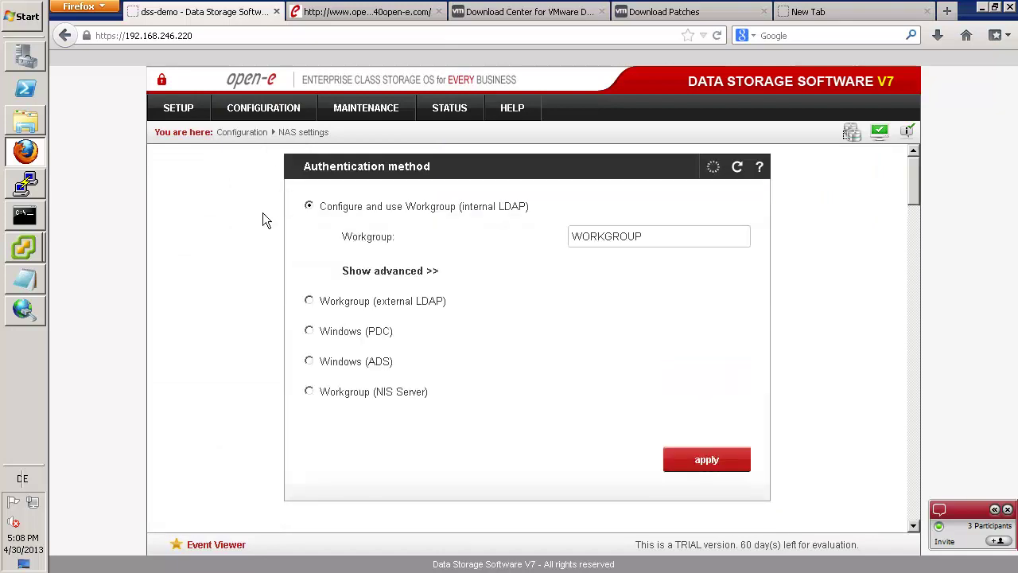
pyautogui.click(307, 362)
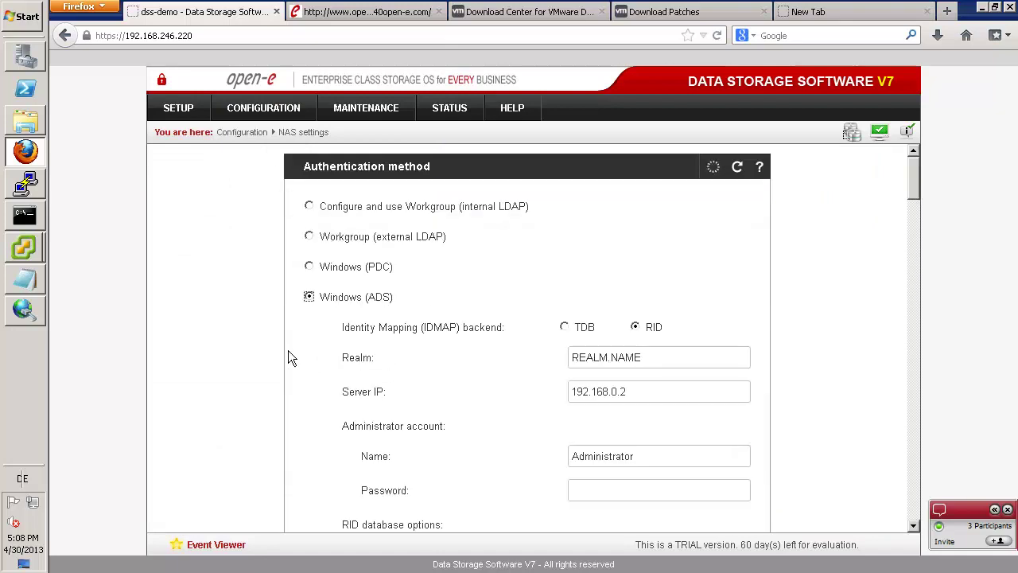
pyautogui.scroll(-2, 288, 357)
pyautogui.scroll(-2, 290, 354)
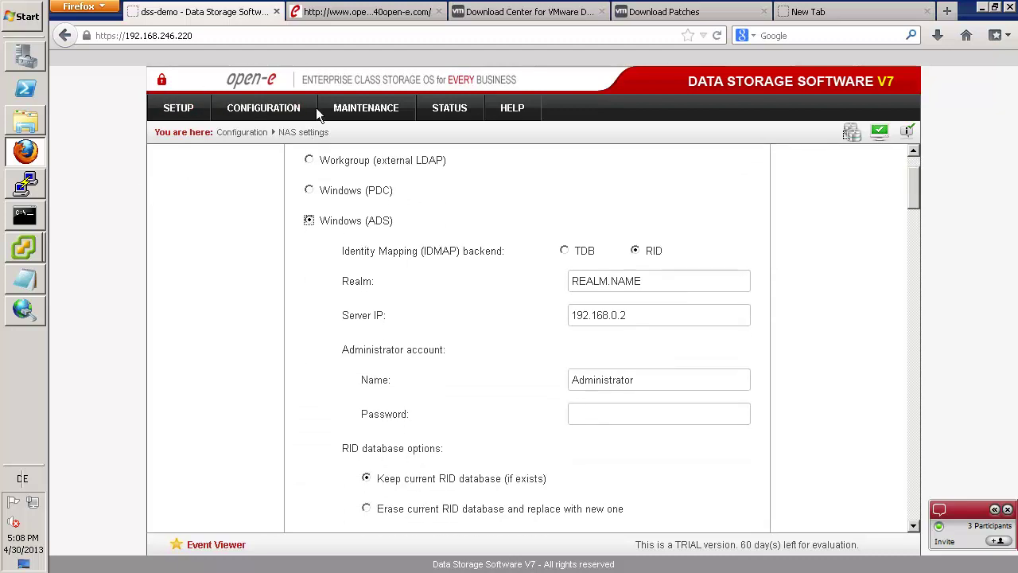
# Enter realm DEMO.LOCAL, server IP 192.168.246.144 and the administrator password
pyautogui.moveTo(689, 283); pyautogui.dragTo(406, 273)
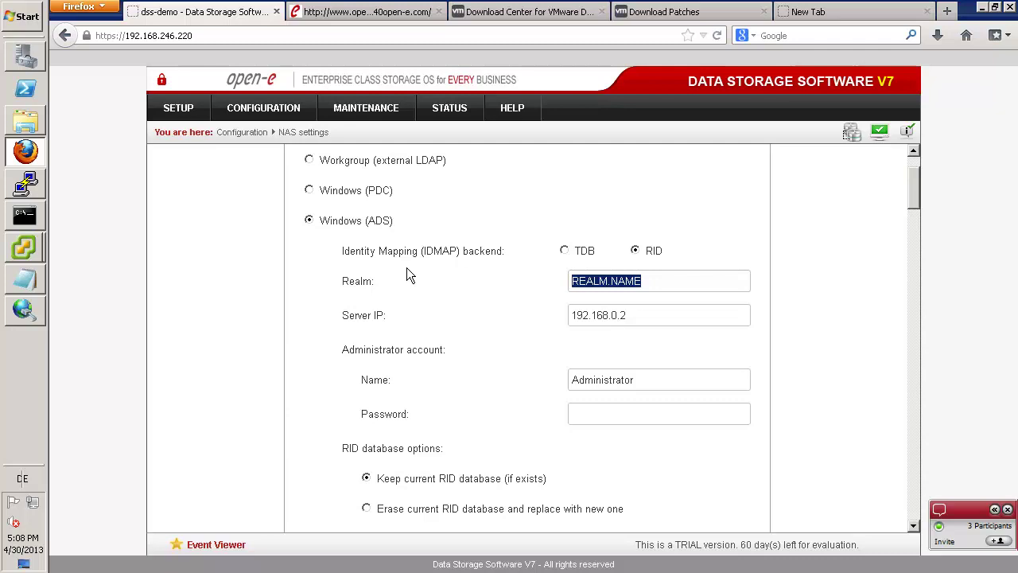
pyautogui.write('de')
pyautogui.press('Down')
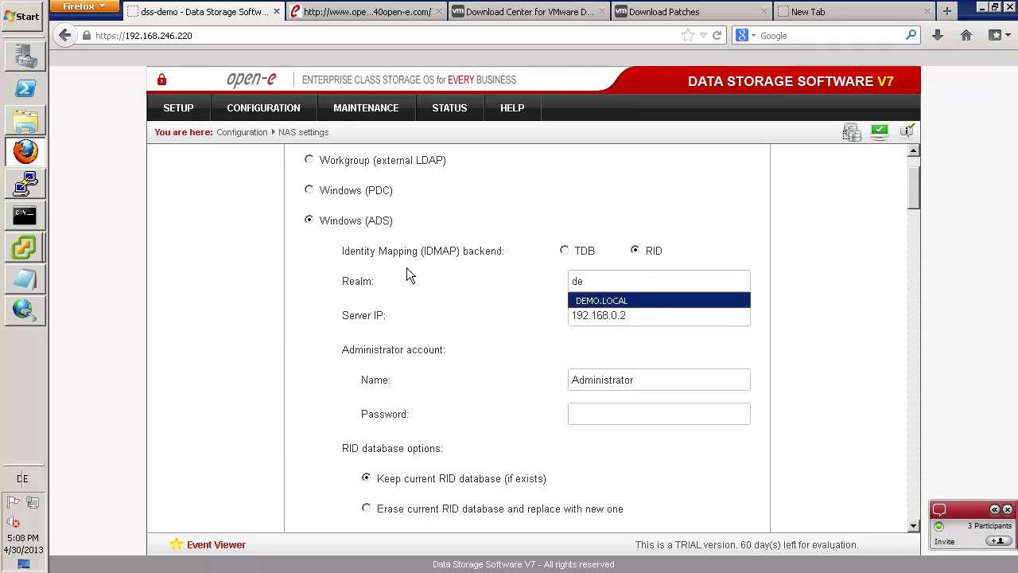
pyautogui.press('Tab')
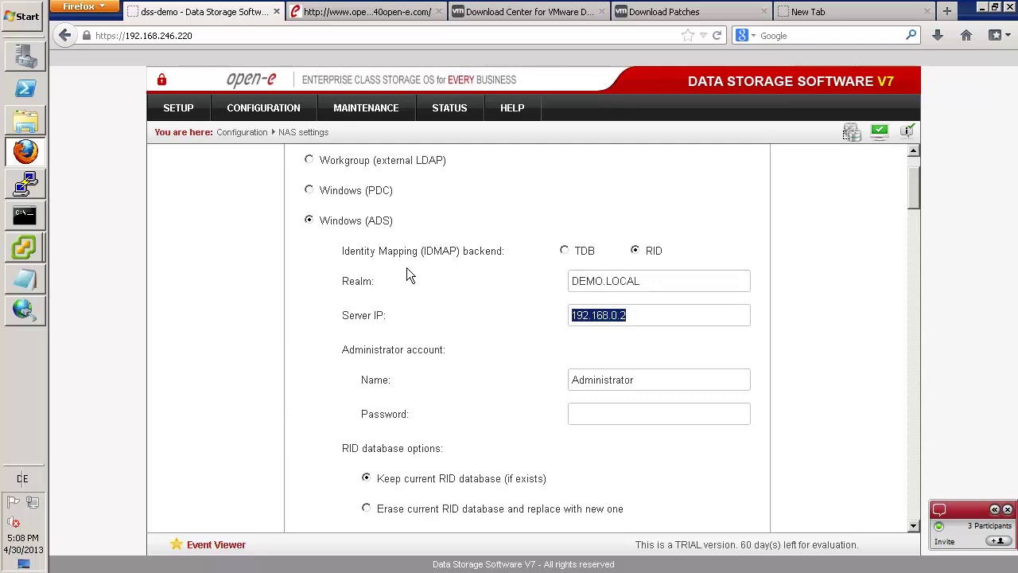
pyautogui.click(660, 310)
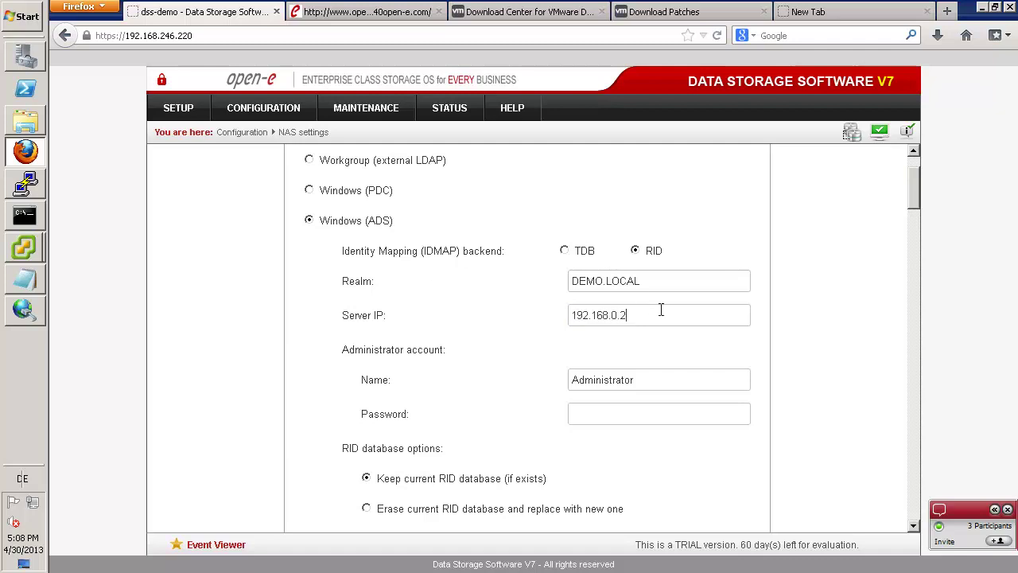
pyautogui.press('BackSpace')
pyautogui.press('BackSpace')
pyautogui.press('BackSpace')
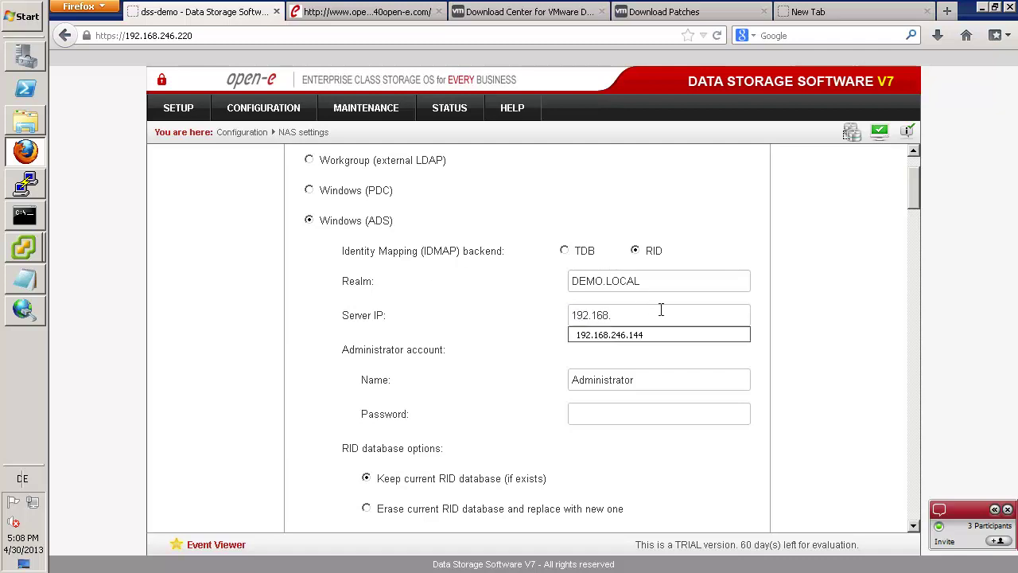
pyautogui.press('Down')
pyautogui.press('Tab')
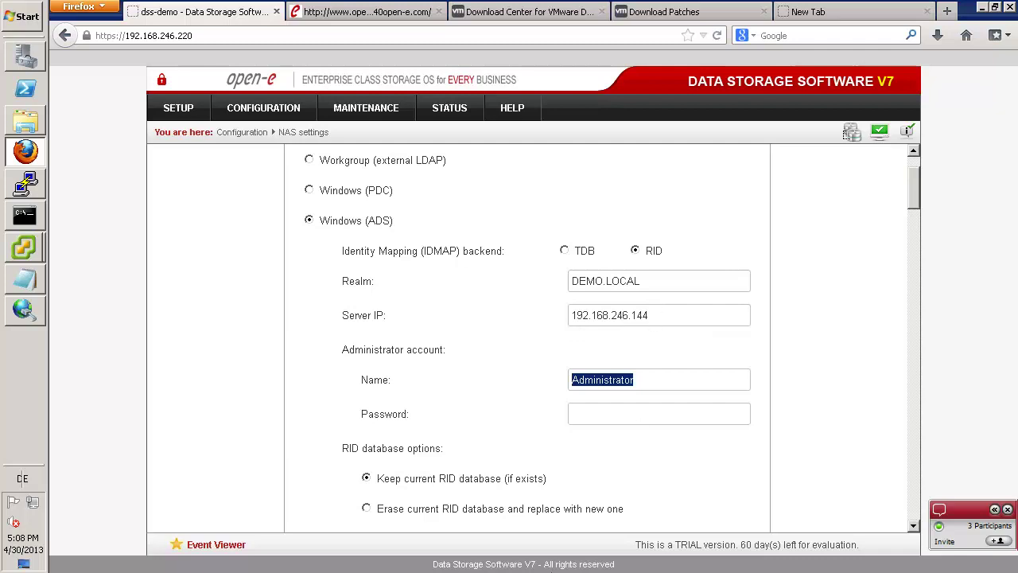
pyautogui.click(637, 417)
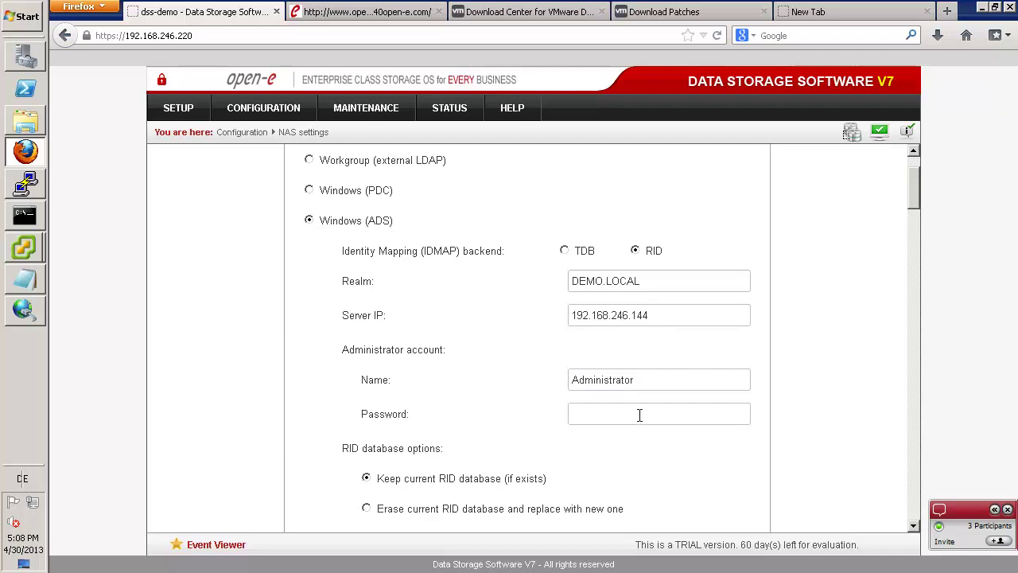
pyautogui.write('*********')
pyautogui.scroll(-3, 523, 402)
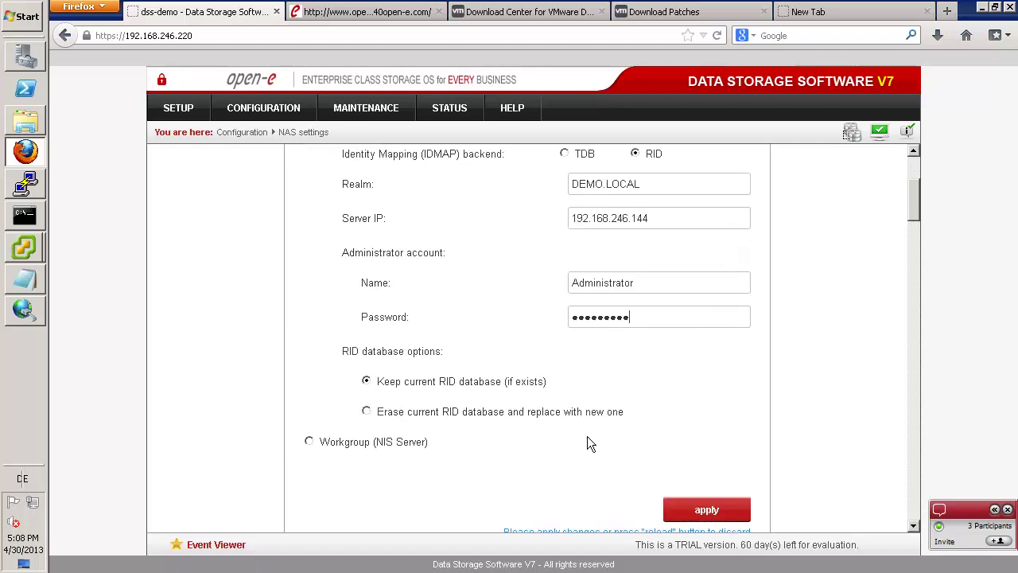
# Apply the ADS settings and accept the 'Are you sure?' warning about deleting internal LDAP users
pyautogui.click(696, 493)
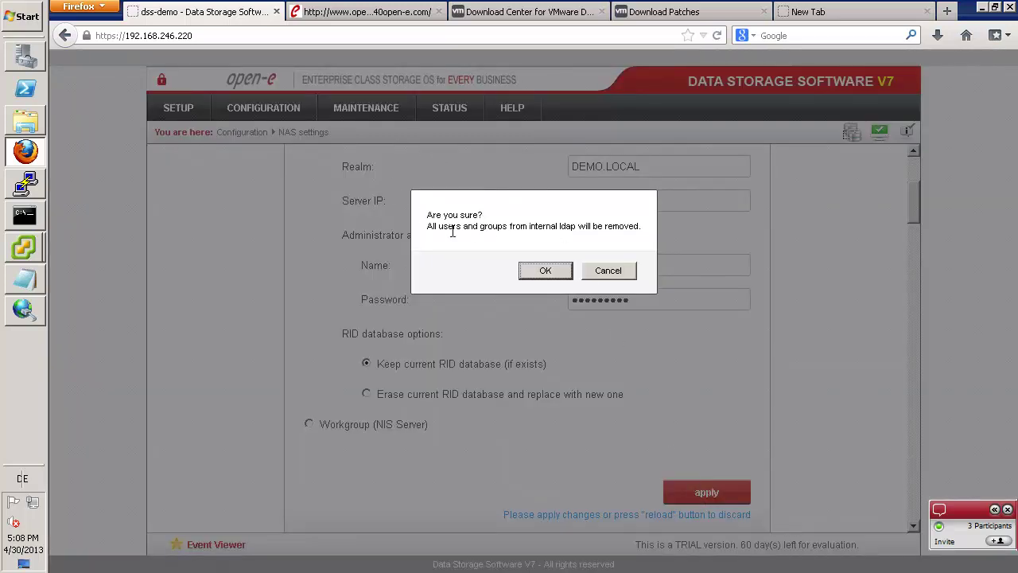
pyautogui.click(536, 267)
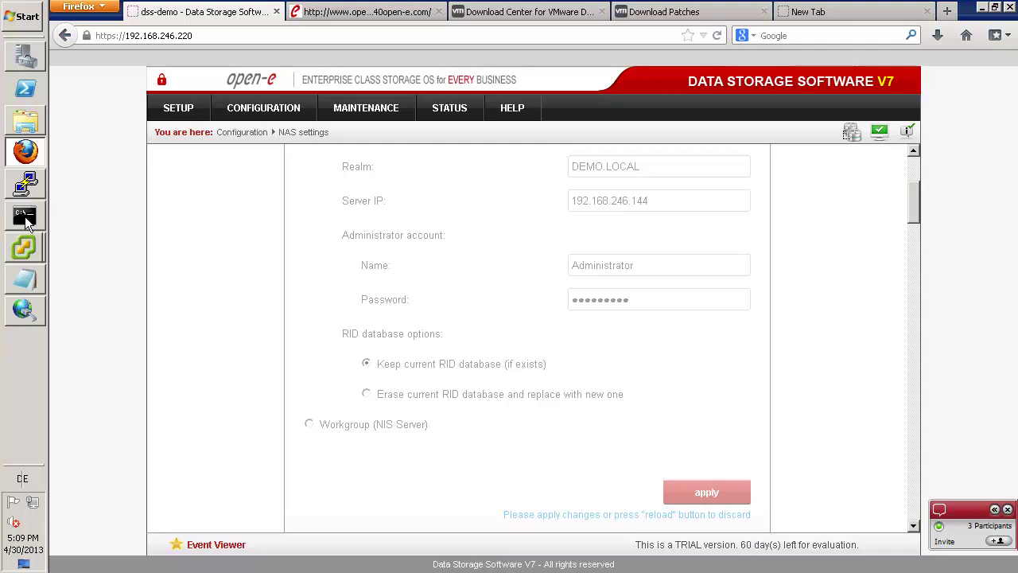
# Start nslookup and query dss-demo several times until it returns two addresses
pyautogui.click(24, 215)
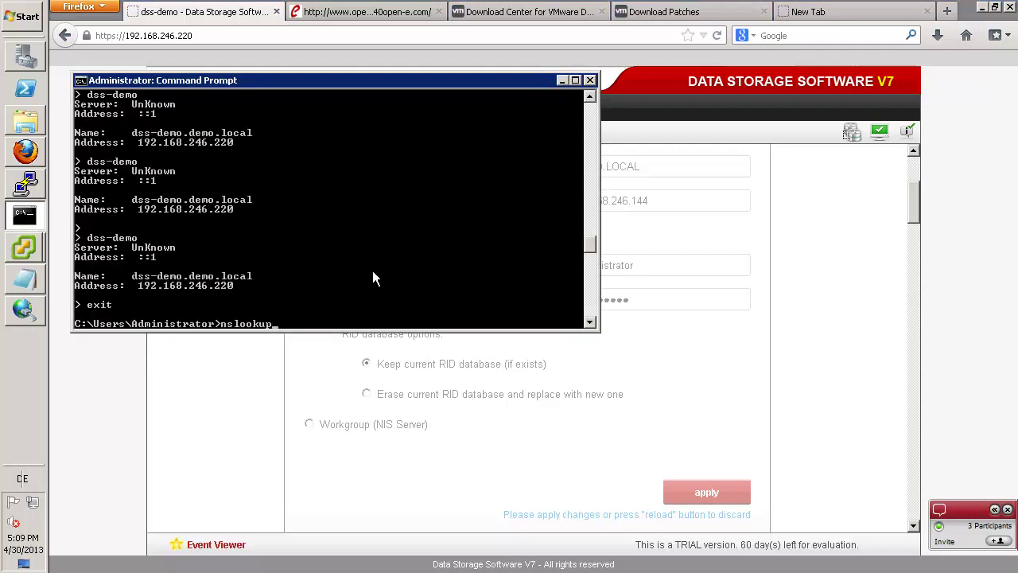
pyautogui.write('nslookup')
pyautogui.press('Return')
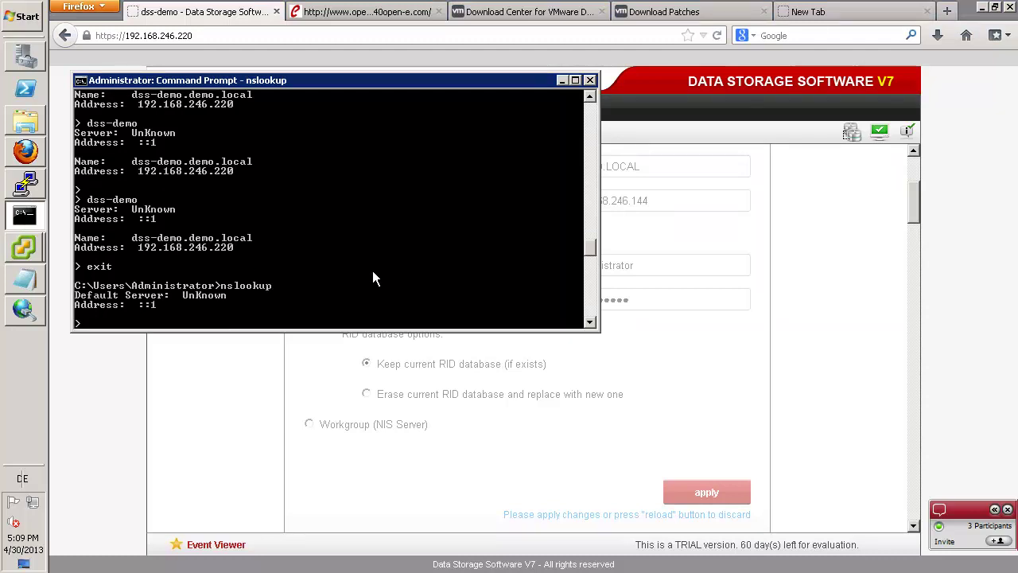
pyautogui.press('Return')
pyautogui.write('dss')
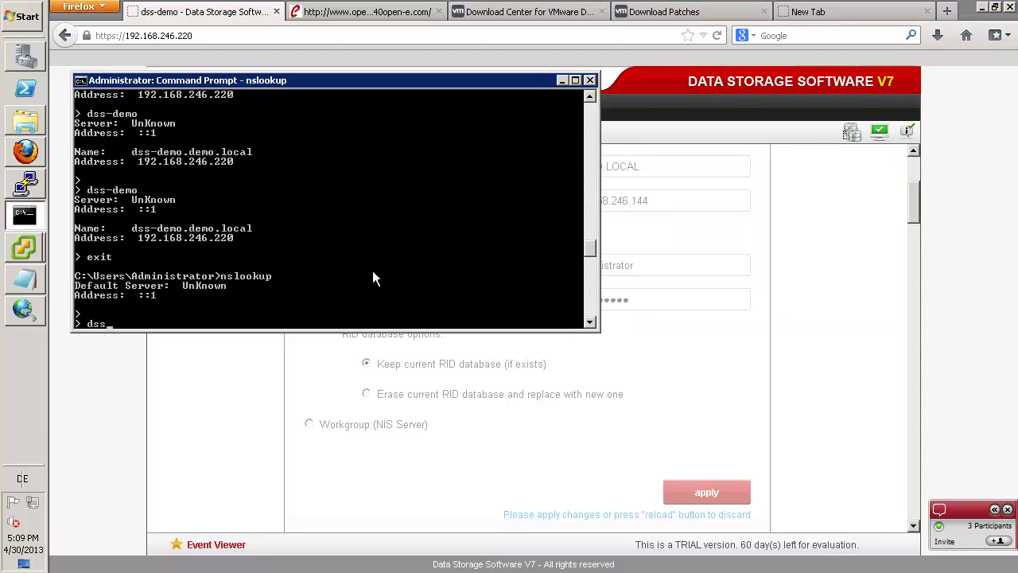
pyautogui.write('-demo')
pyautogui.press('Return')
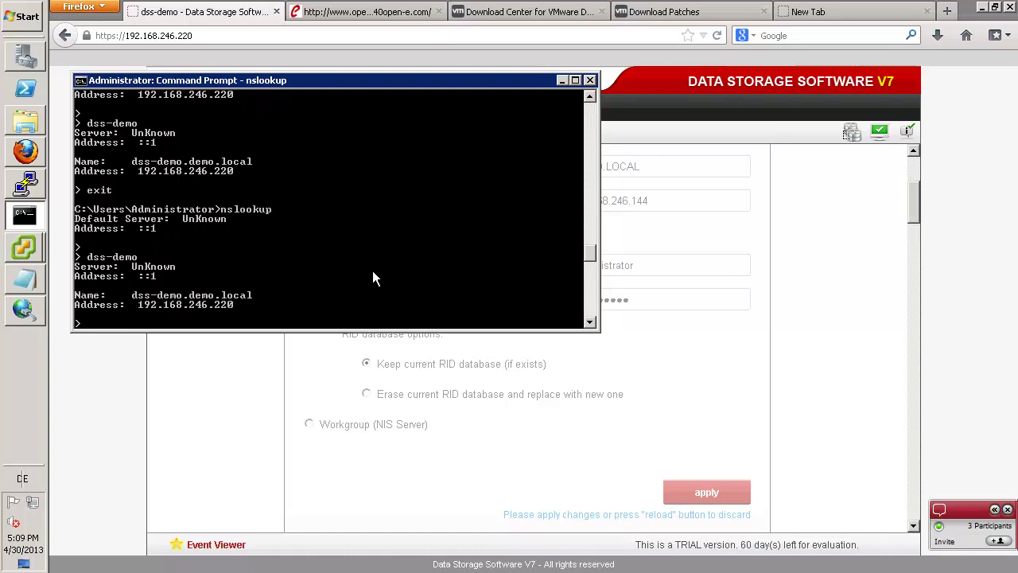
pyautogui.press('Up')
pyautogui.press('Return')
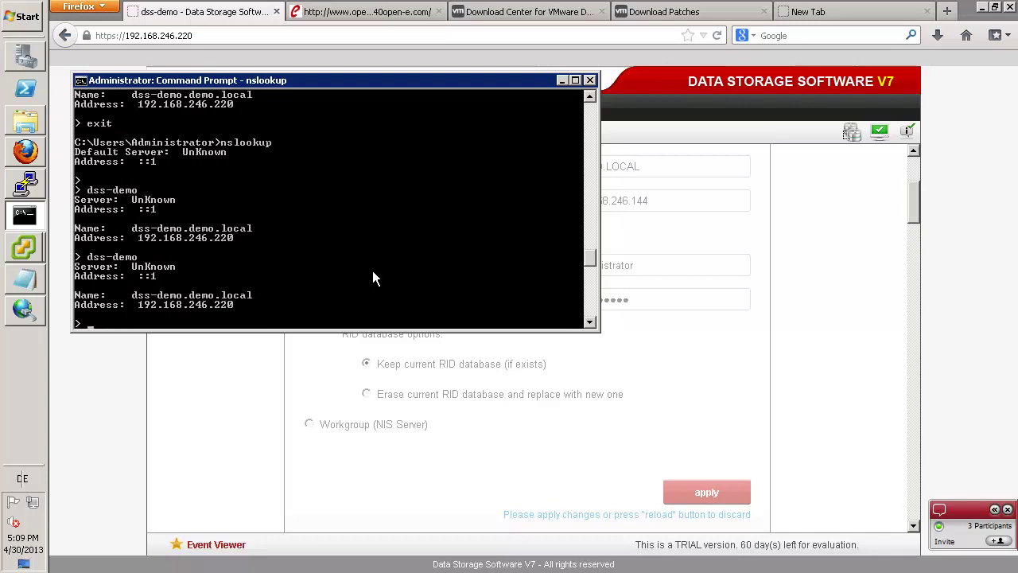
pyautogui.press('Up')
pyautogui.press('Return')
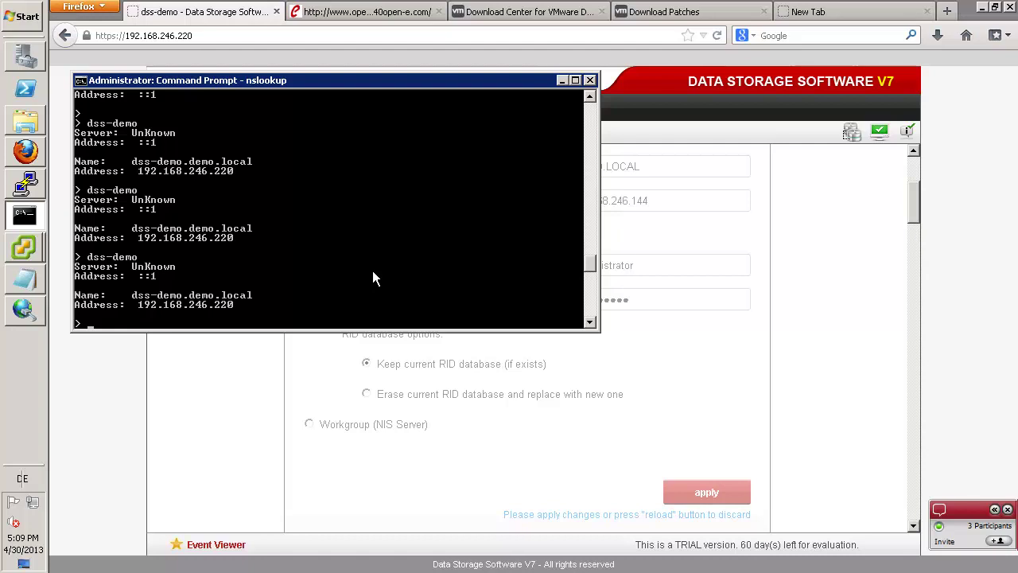
pyautogui.press('Up')
pyautogui.press('Return')
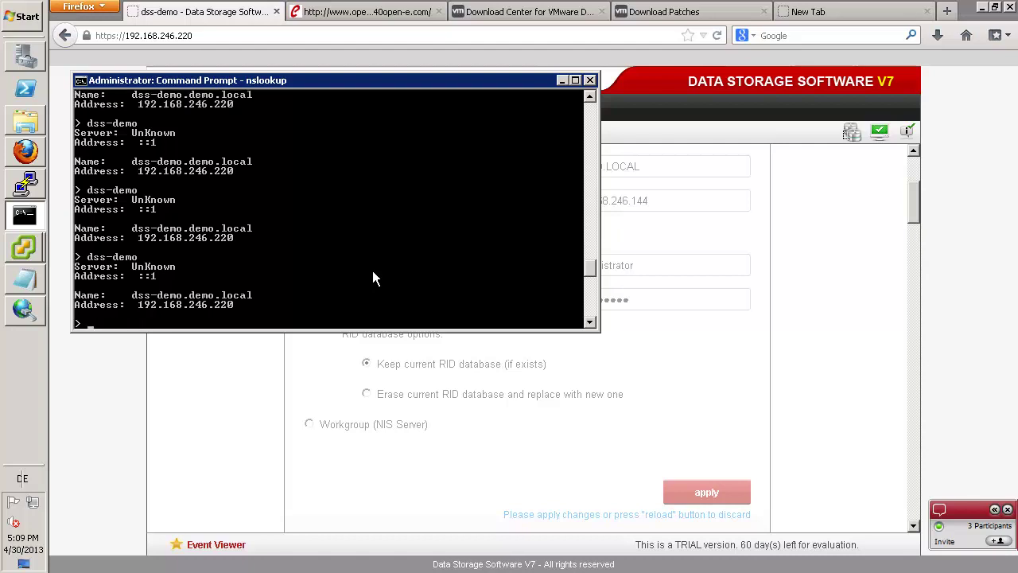
pyautogui.press('Return')
pyautogui.press('Return')
pyautogui.press('Return')
pyautogui.press('Return')
pyautogui.press('Return')
pyautogui.press('Return')
pyautogui.press('Return')
pyautogui.press('Up')
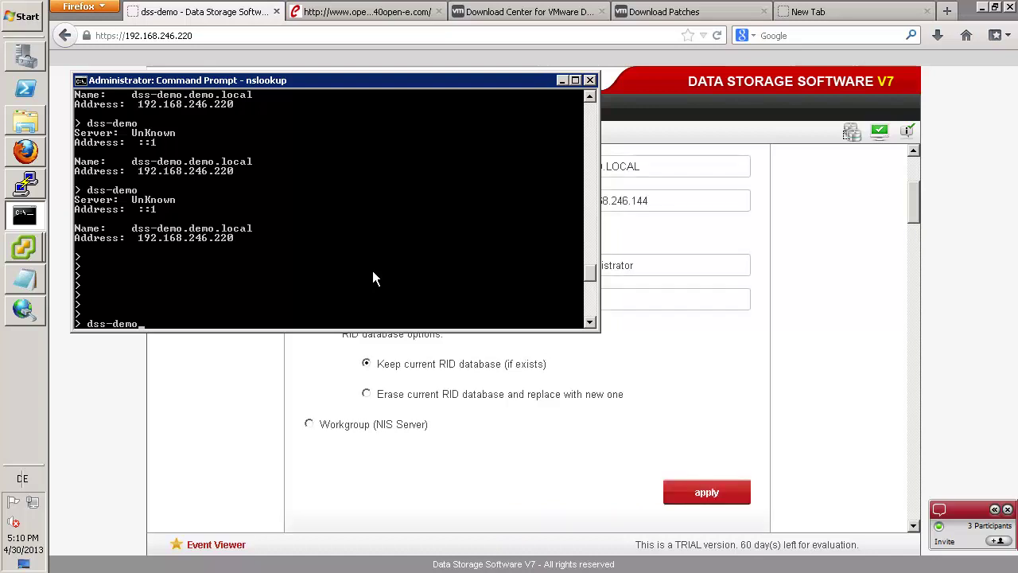
pyautogui.press('Return')
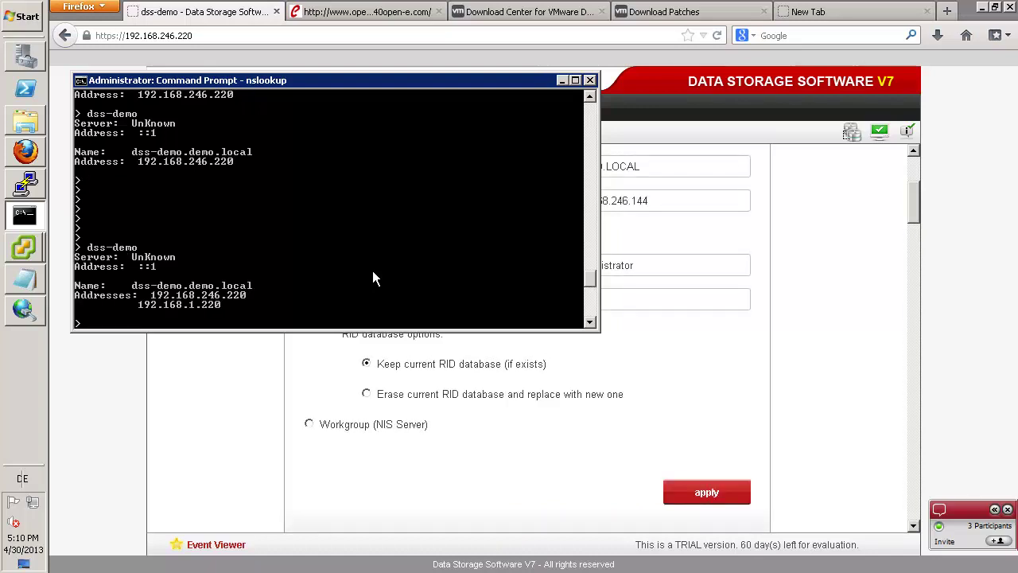
pyautogui.press('Return')
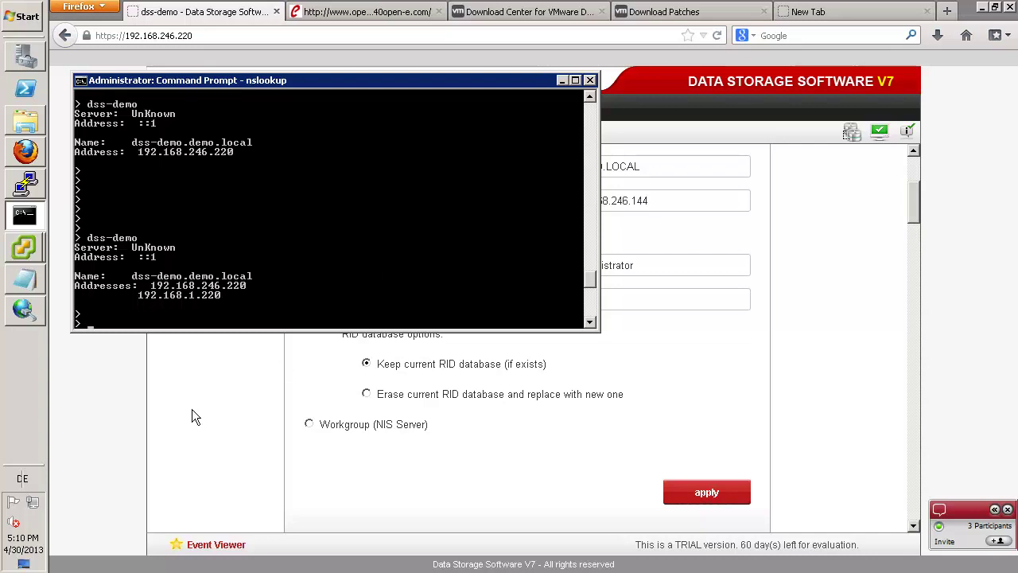
# Exit nslookup, start a fresh session and look up dss-demo again
pyautogui.click(123, 445)
pyautogui.hotkey('alt', 'Tab')
pyautogui.write('exit')
pyautogui.press('Return')
pyautogui.write('nslookup')
pyautogui.press('Return')
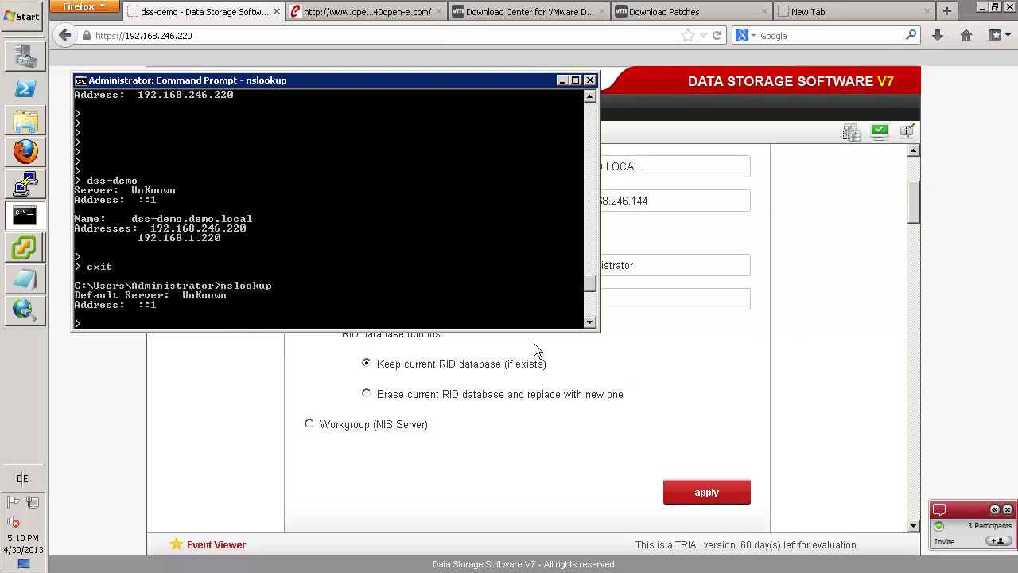
pyautogui.press('Return')
pyautogui.press('Return')
pyautogui.write('dss-demo')
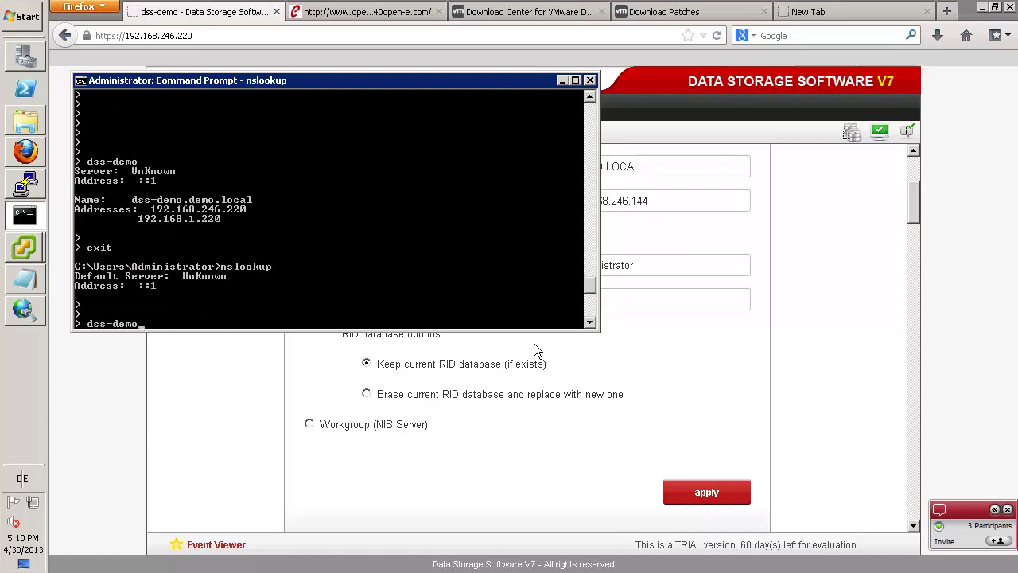
pyautogui.press('Return')
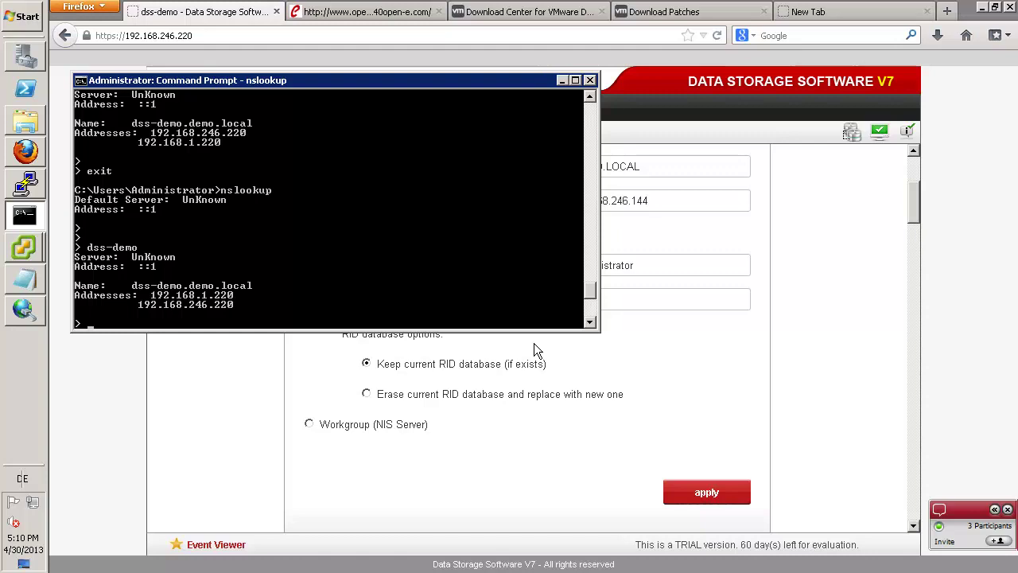
# Rerun the dss-demo lookup repeatedly, comparing the order of 192.168.246.220 and 192.168.1.220
pyautogui.press('Up')
pyautogui.press('Return')
pyautogui.press('Up')
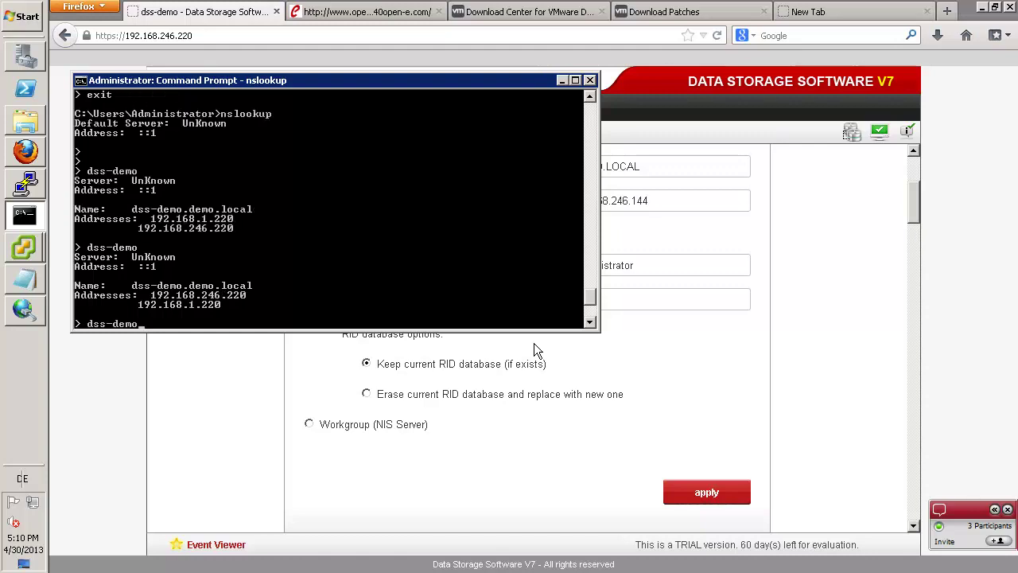
pyautogui.press('Return')
pyautogui.press('Up')
pyautogui.press('Return')
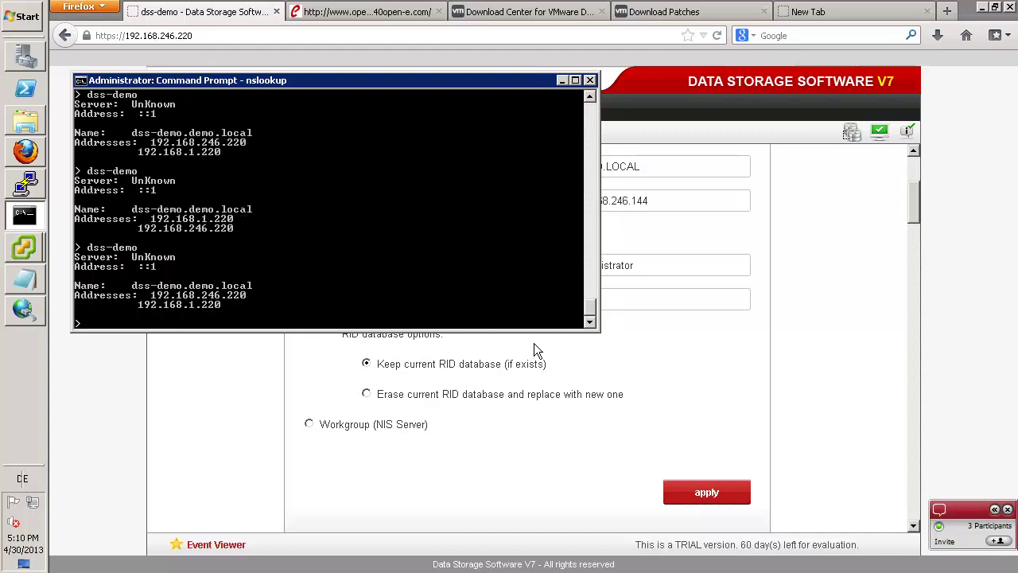
pyautogui.press('Up')
pyautogui.press('Return')
pyautogui.press('Up')
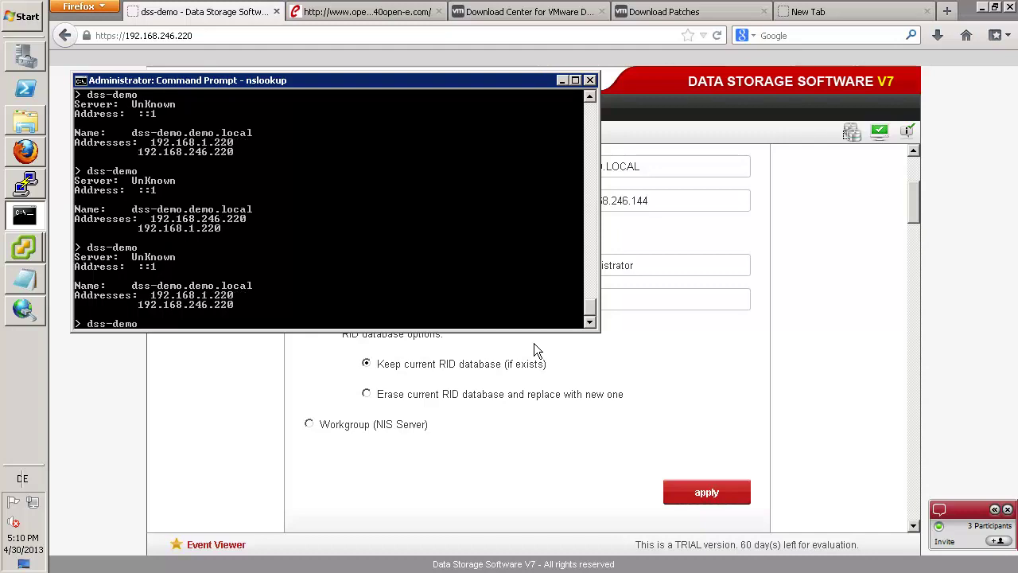
pyautogui.press('Return')
pyautogui.press('Up')
pyautogui.press('Return')
pyautogui.press('Up')
pyautogui.press('Return')
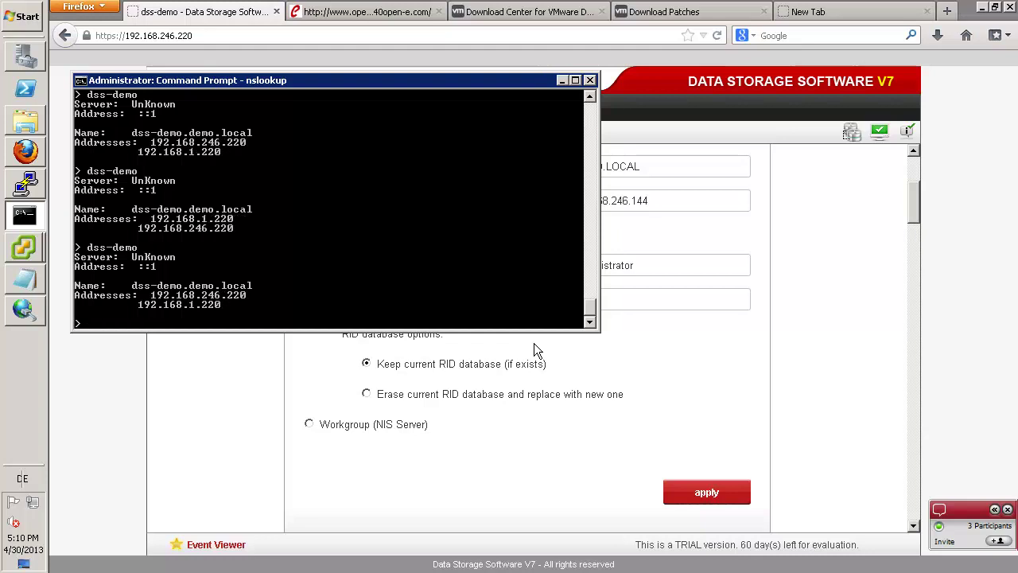
pyautogui.press('Up')
pyautogui.press('Return')
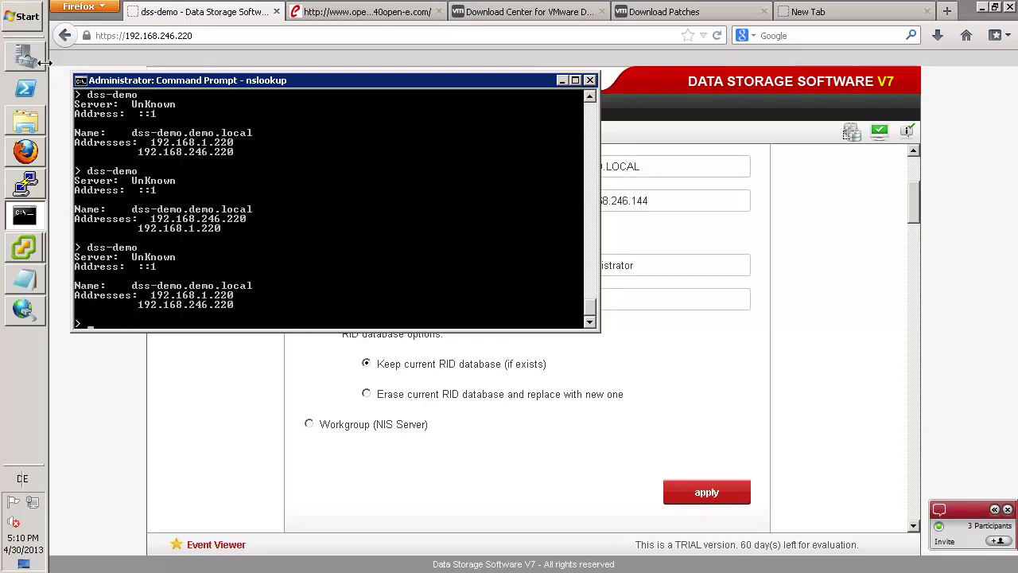
# In DNS Manager's demo.local zone, inspect the dss-demo records 192.168.246.220 and 192.168.1.220
pyautogui.click(22, 17)
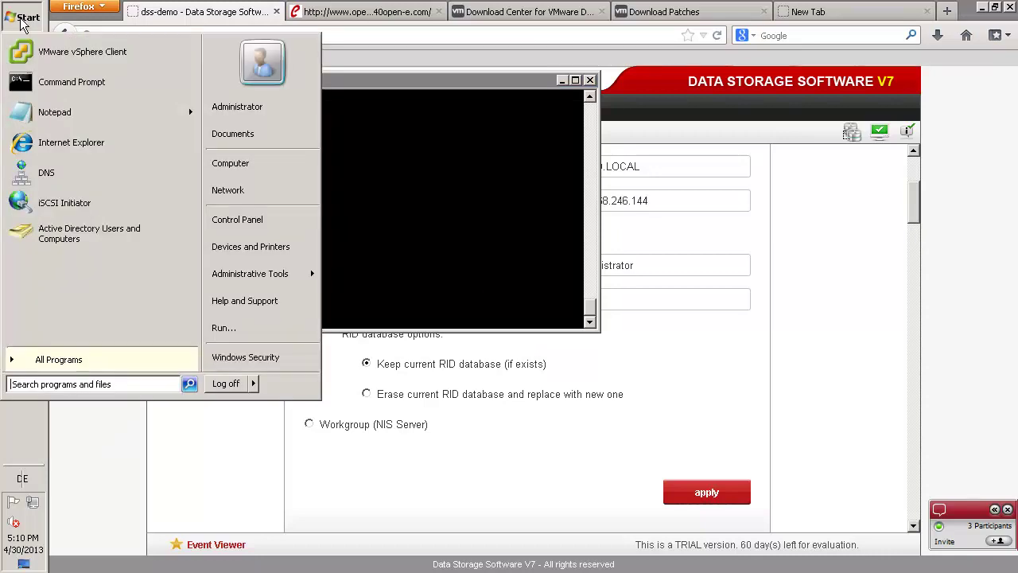
pyautogui.click(45, 175)
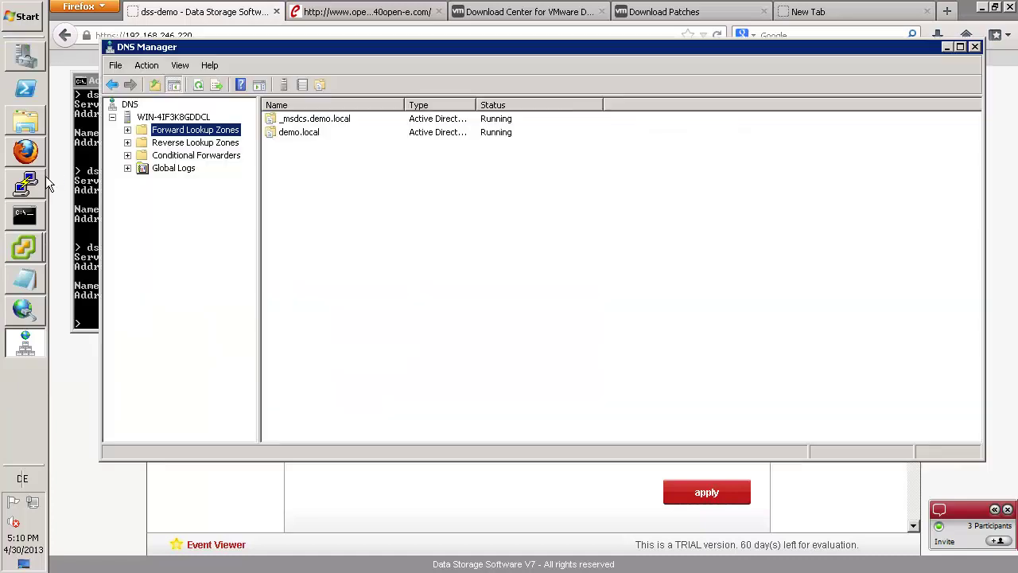
pyautogui.click(127, 130)
pyautogui.click(189, 155)
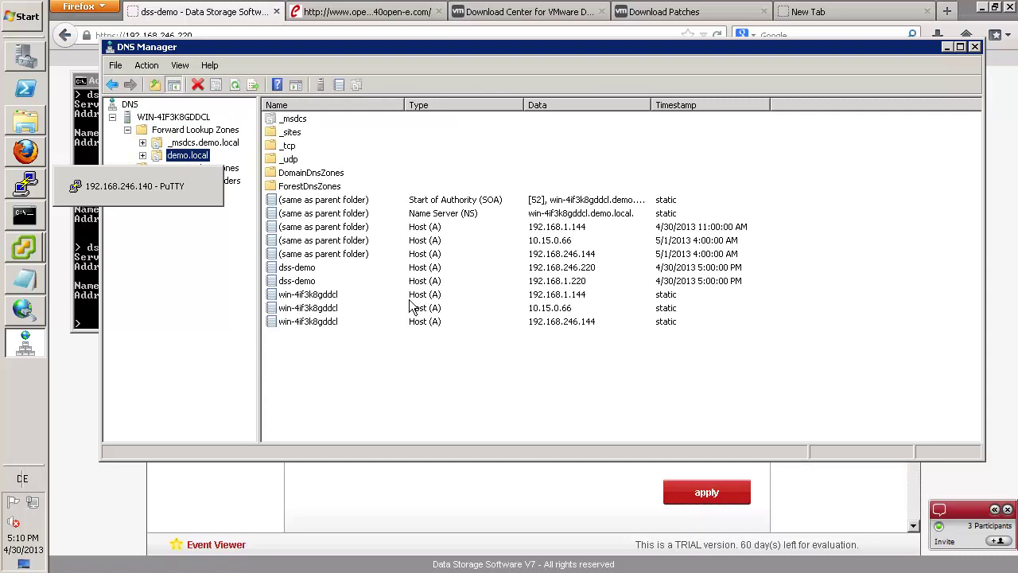
pyautogui.click(503, 270)
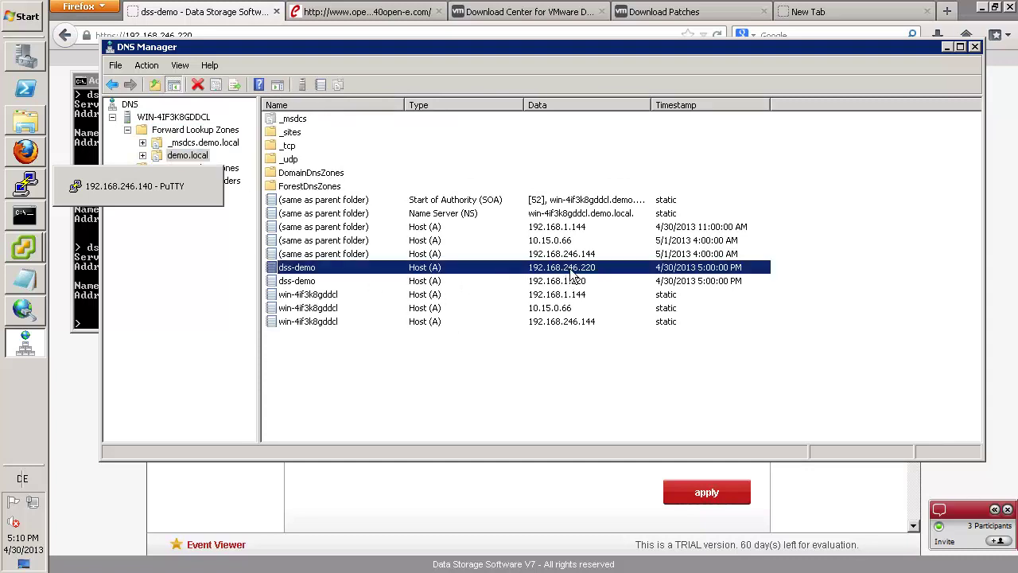
pyautogui.click(428, 282)
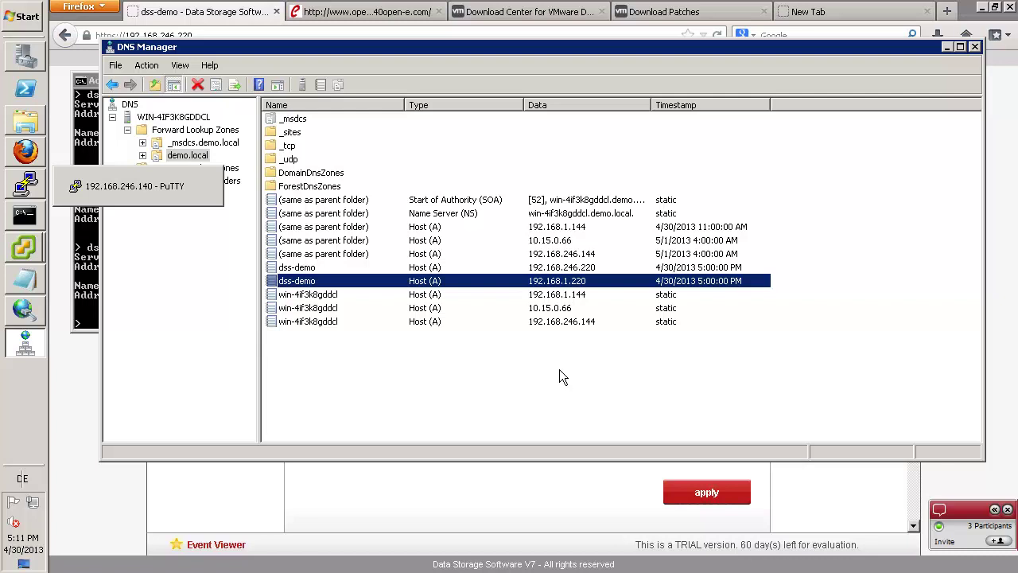
pyautogui.click(107, 476)
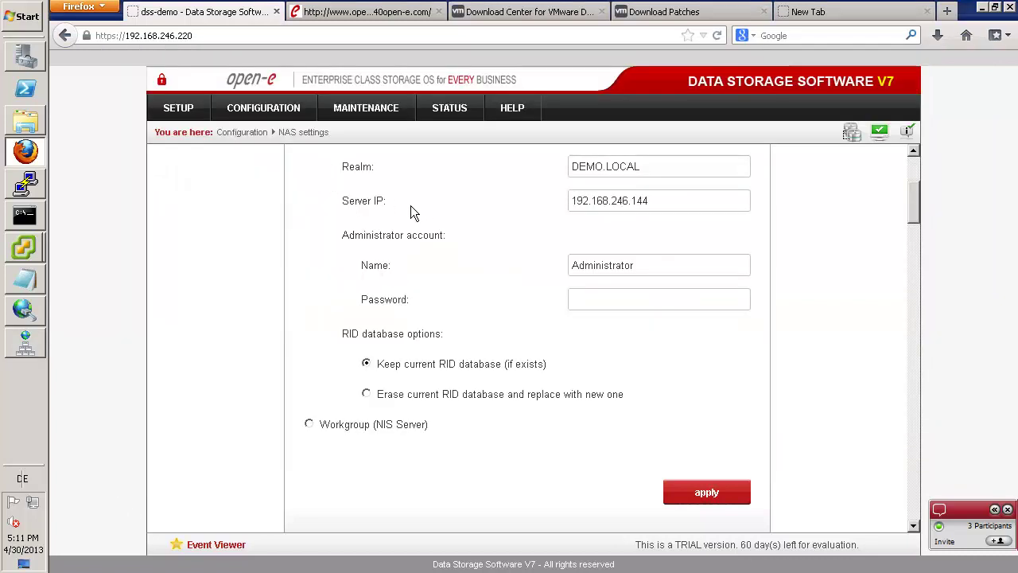
# Set the data share's SMB access to Users with password and apply it
pyautogui.scroll(5, 390, 203)
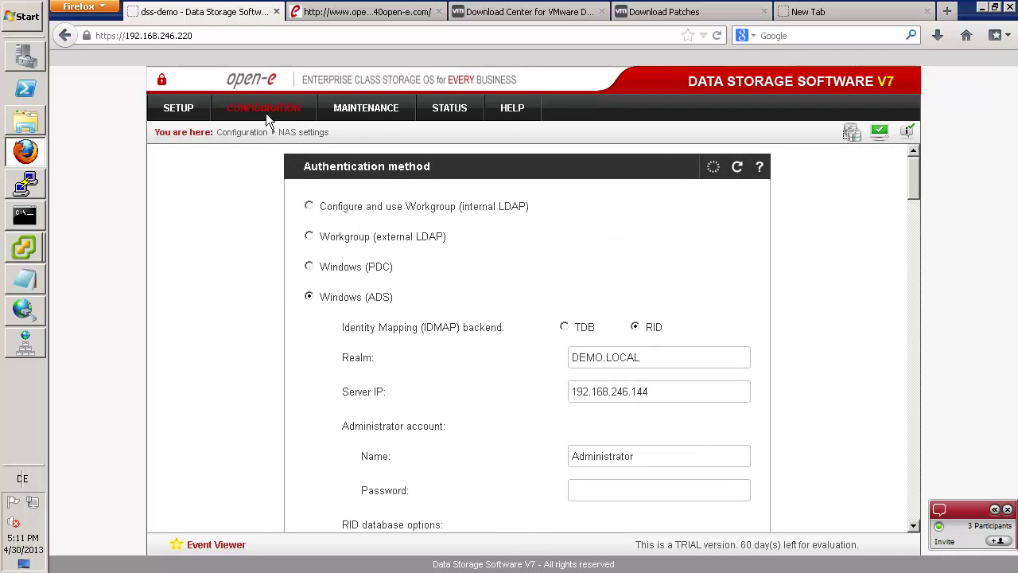
pyautogui.moveTo(265, 113)
pyautogui.moveTo(276, 189)
pyautogui.click(385, 193)
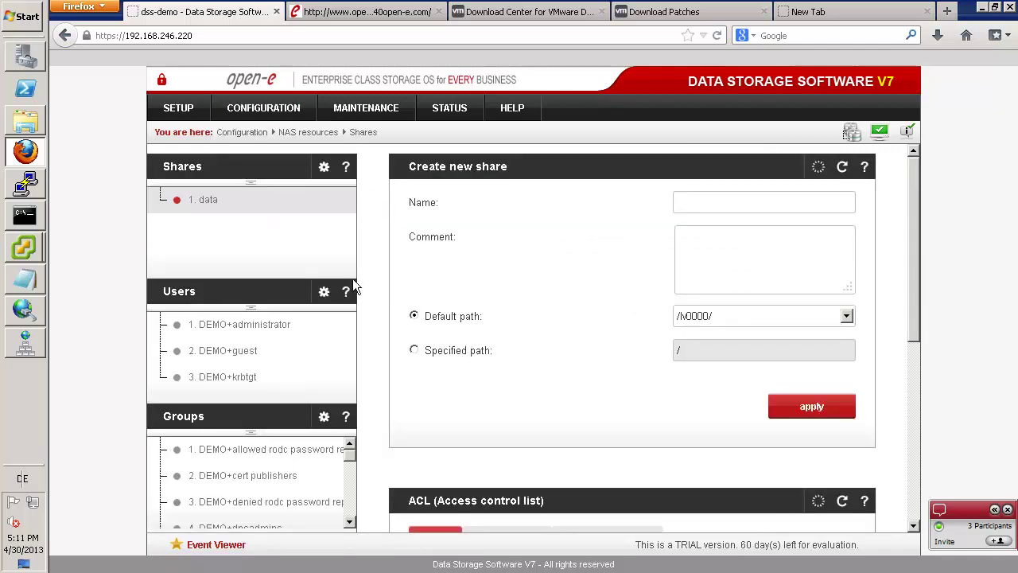
pyautogui.click(216, 203)
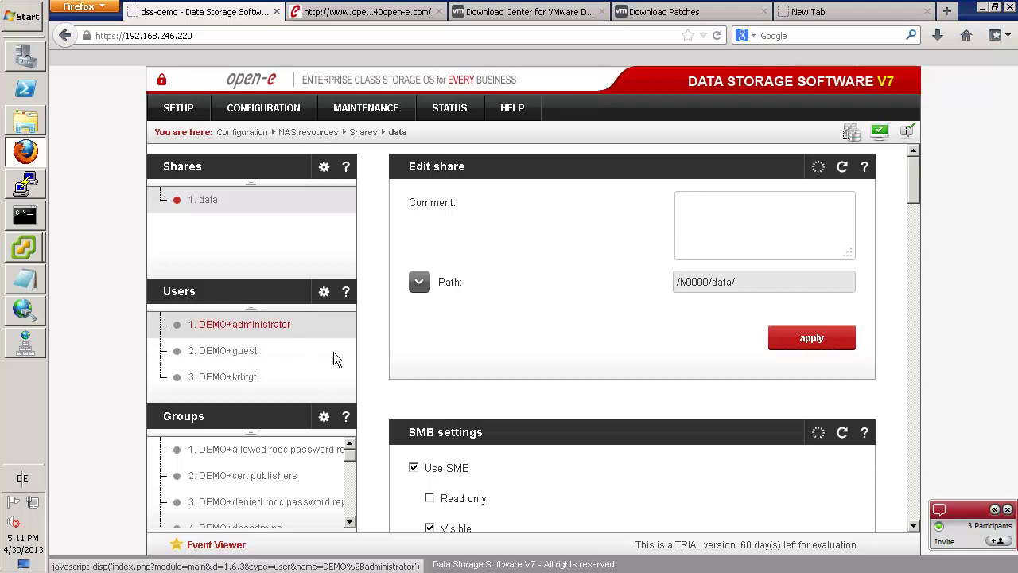
pyautogui.scroll(-3, 368, 368)
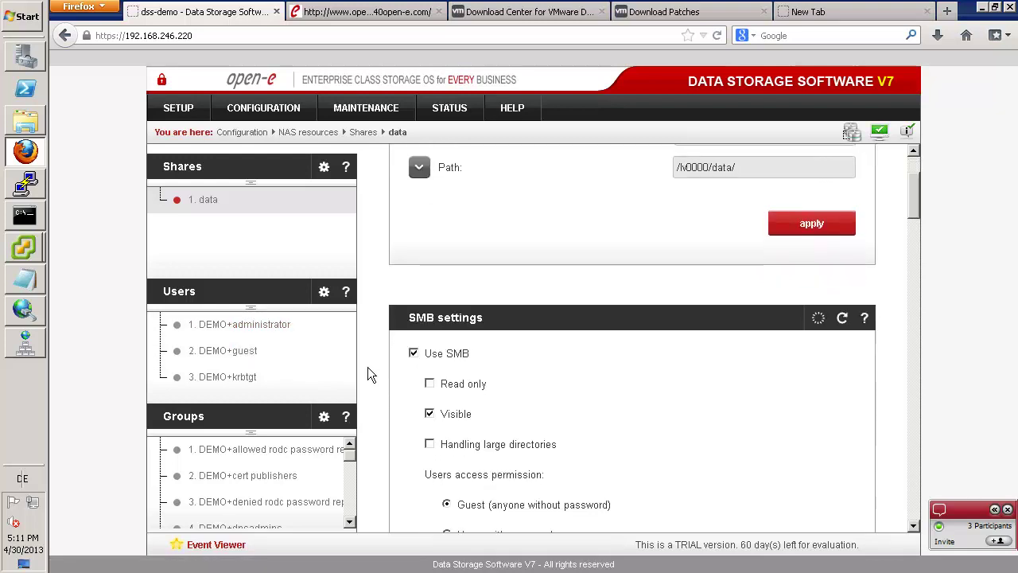
pyautogui.scroll(-5, 367, 375)
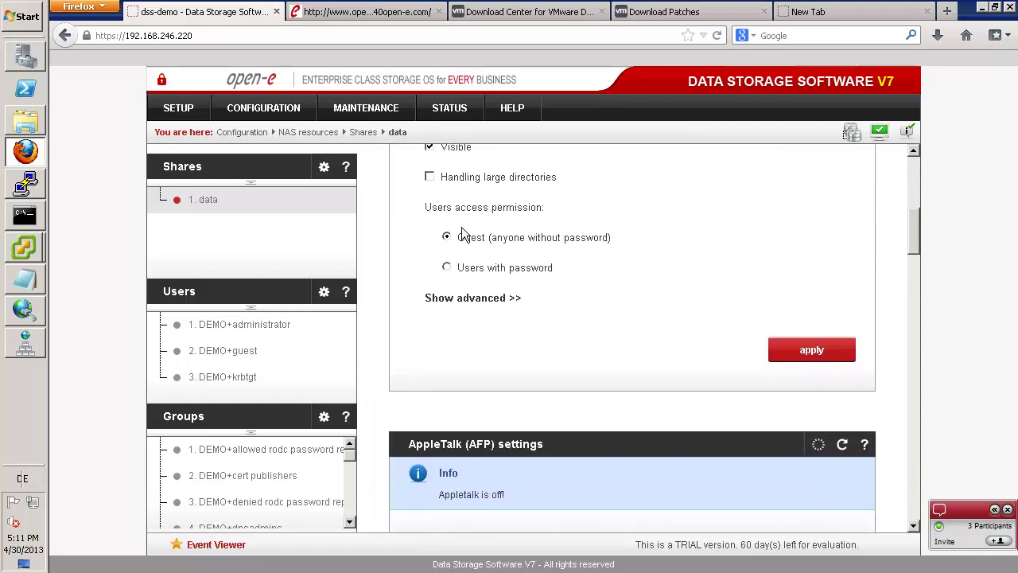
pyautogui.click(447, 268)
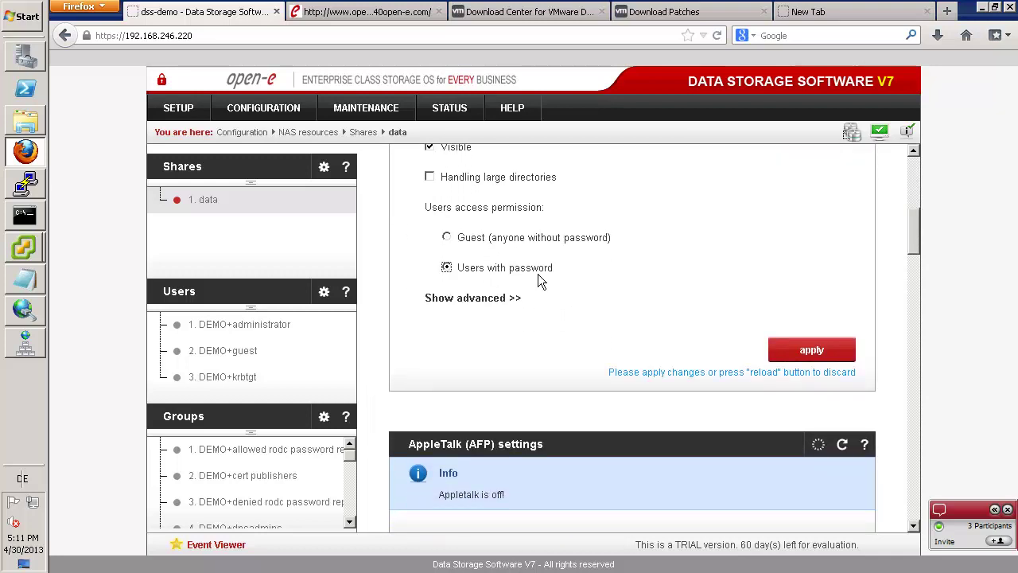
pyautogui.click(771, 348)
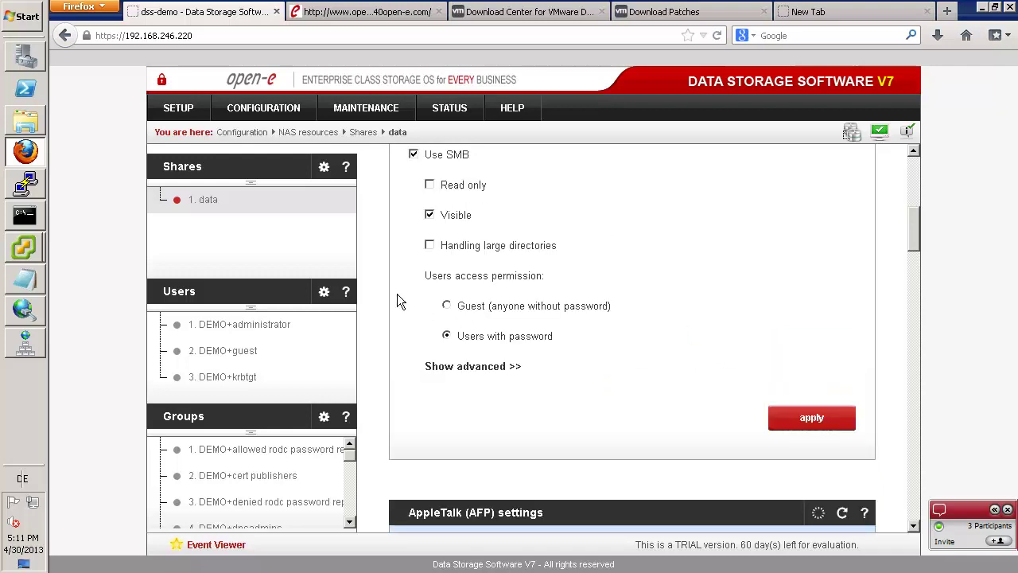
# Try reconnecting to \\dss-demo\data in Explorer, which refuses logon without credentials
pyautogui.scroll(-4, 387, 301)
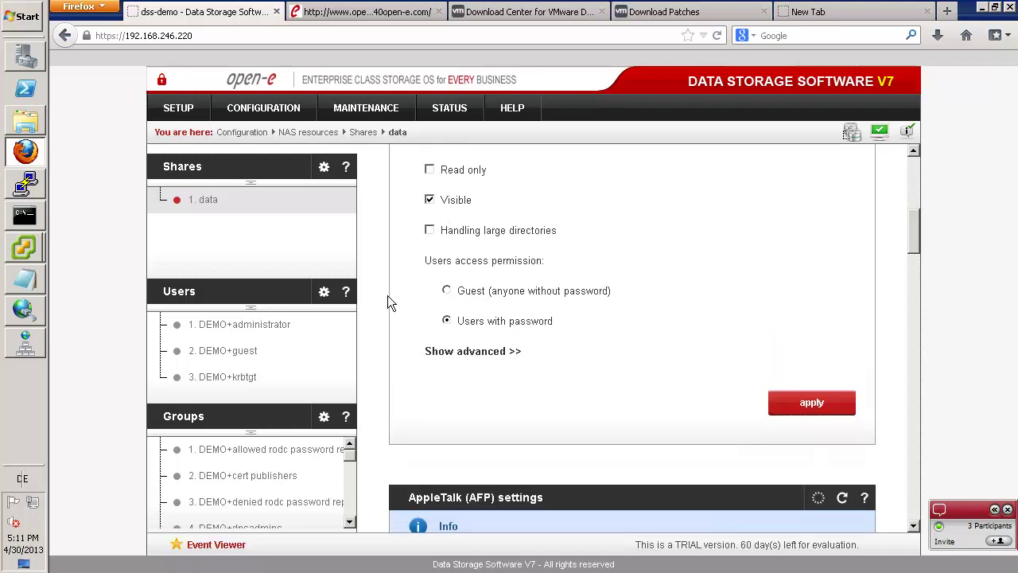
pyautogui.scroll(-6, 388, 300)
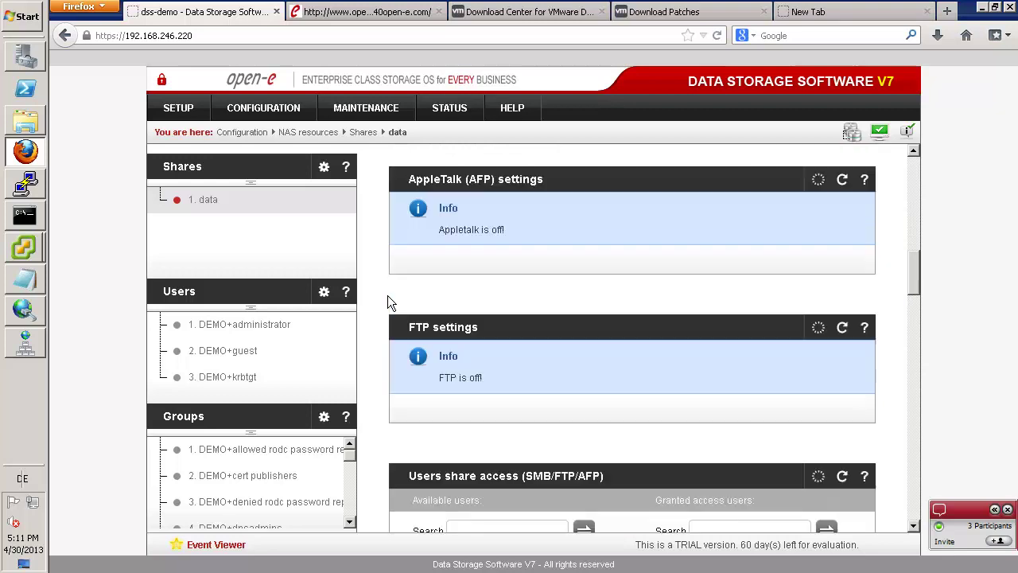
pyautogui.scroll(-6, 387, 301)
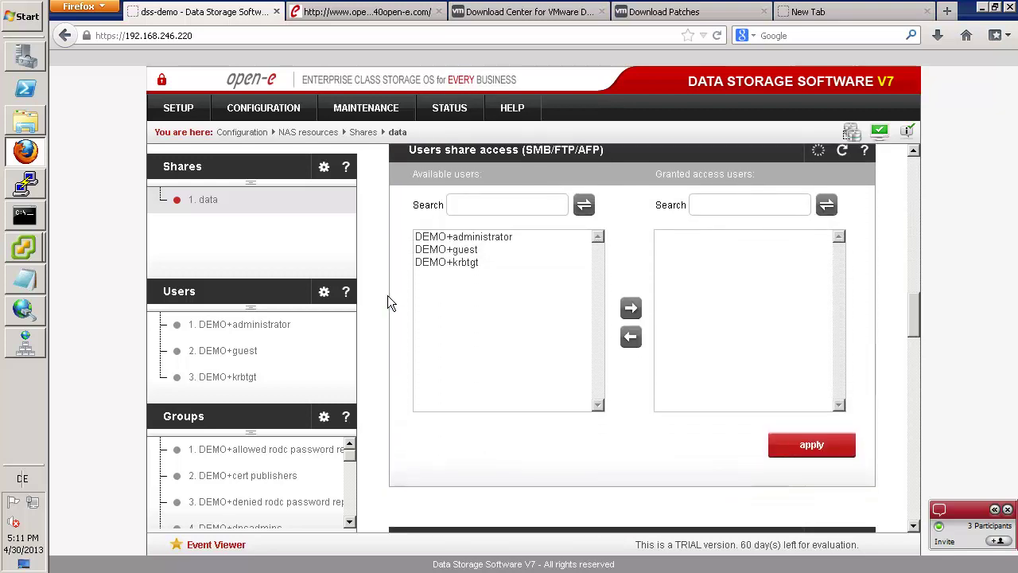
pyautogui.scroll(-2, 387, 302)
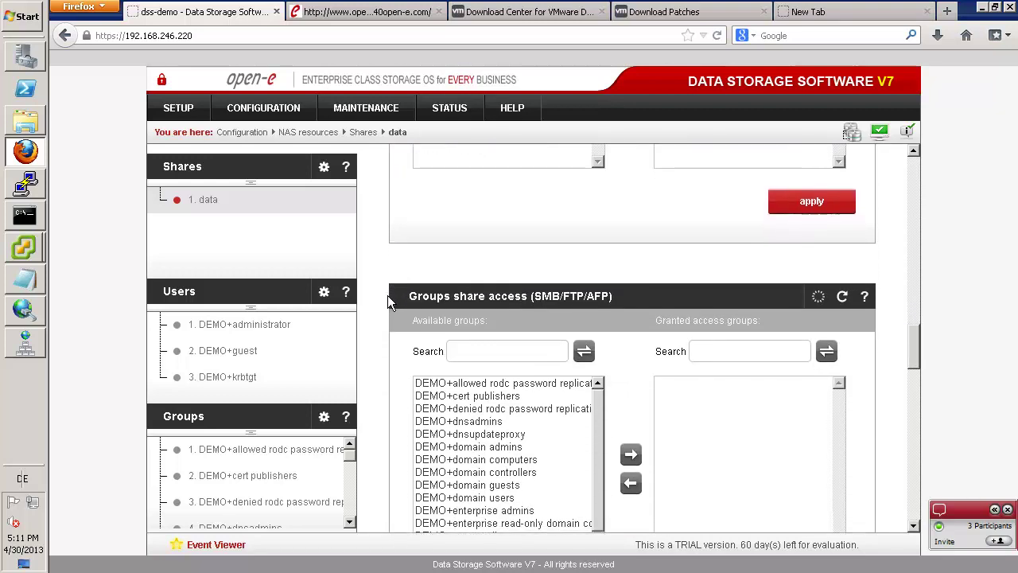
pyautogui.scroll(3, 388, 300)
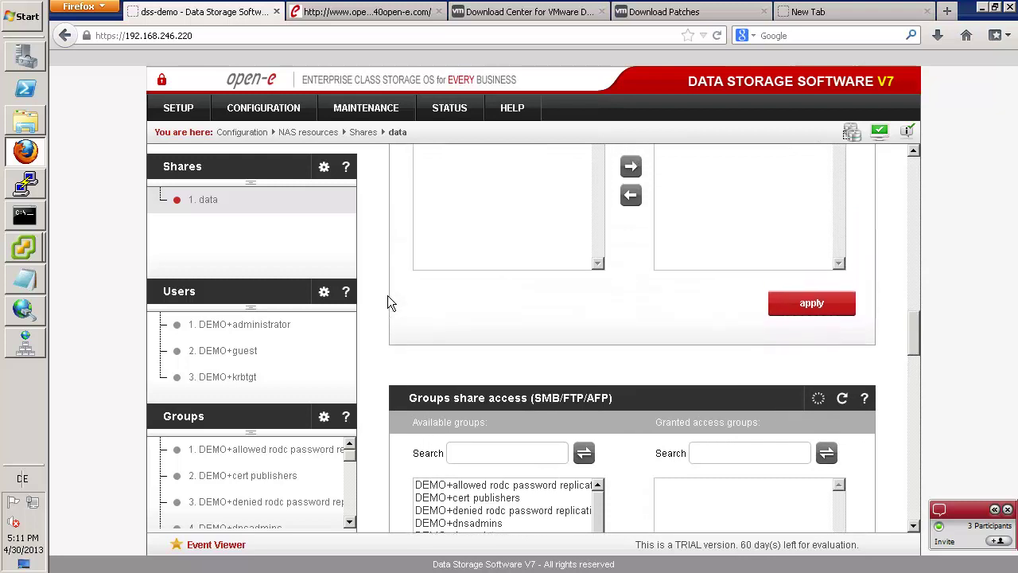
pyautogui.scroll(3, 388, 300)
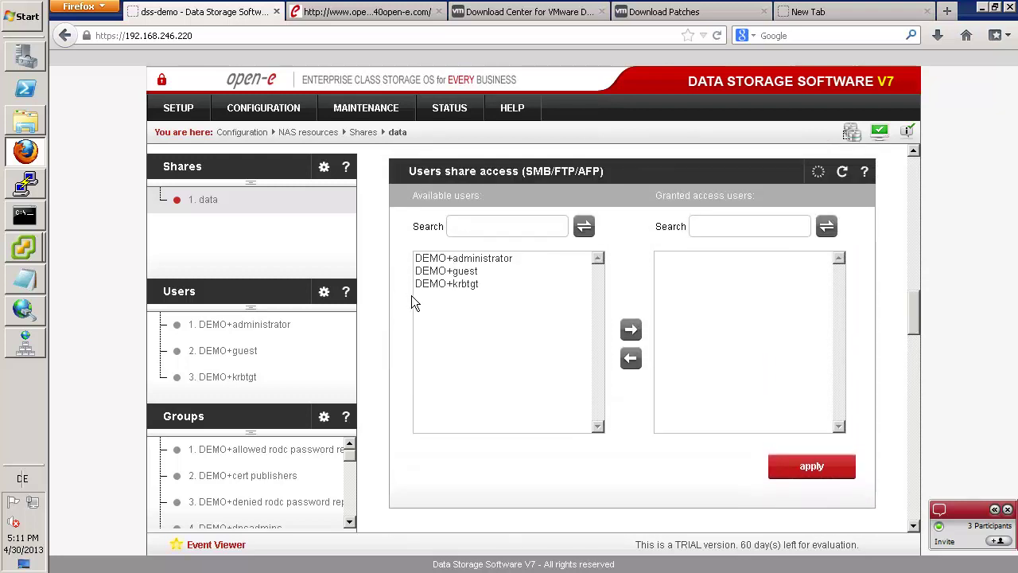
pyautogui.hotkey('alt', 'Tab')
pyautogui.hotkey('alt', 'Tab')
pyautogui.hotkey('alt', 'Tab')
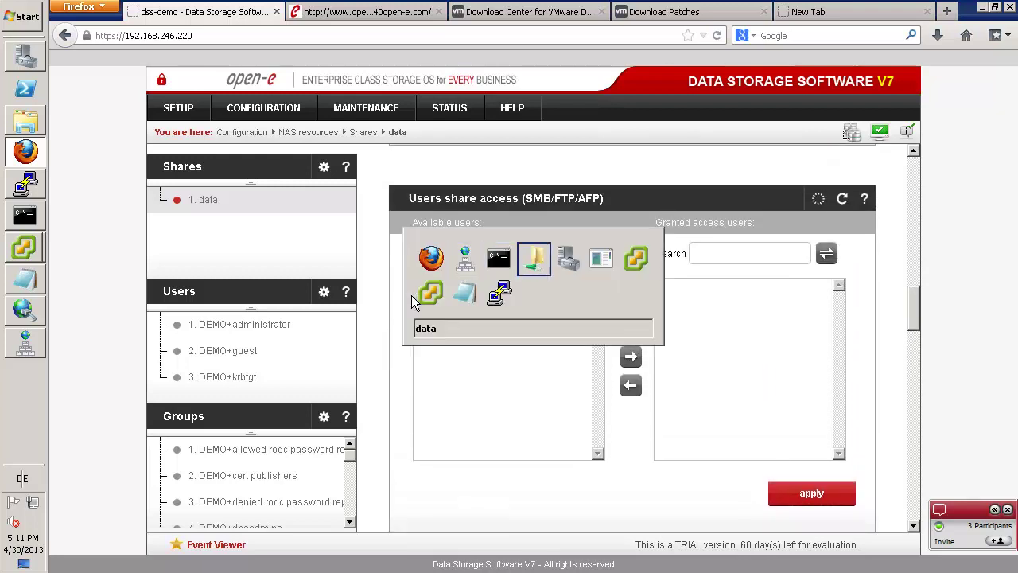
pyautogui.click(526, 129)
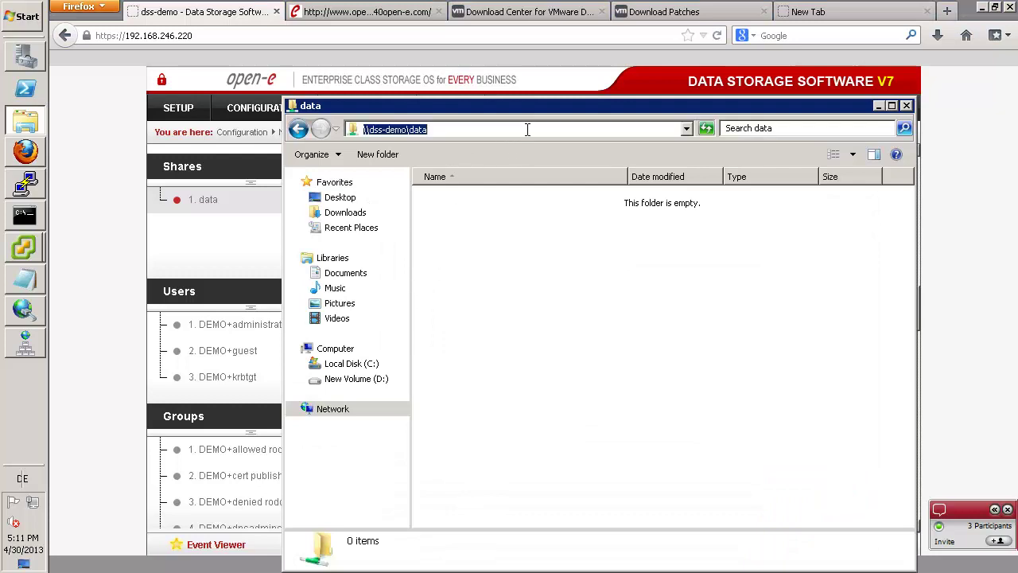
pyautogui.press('Return')
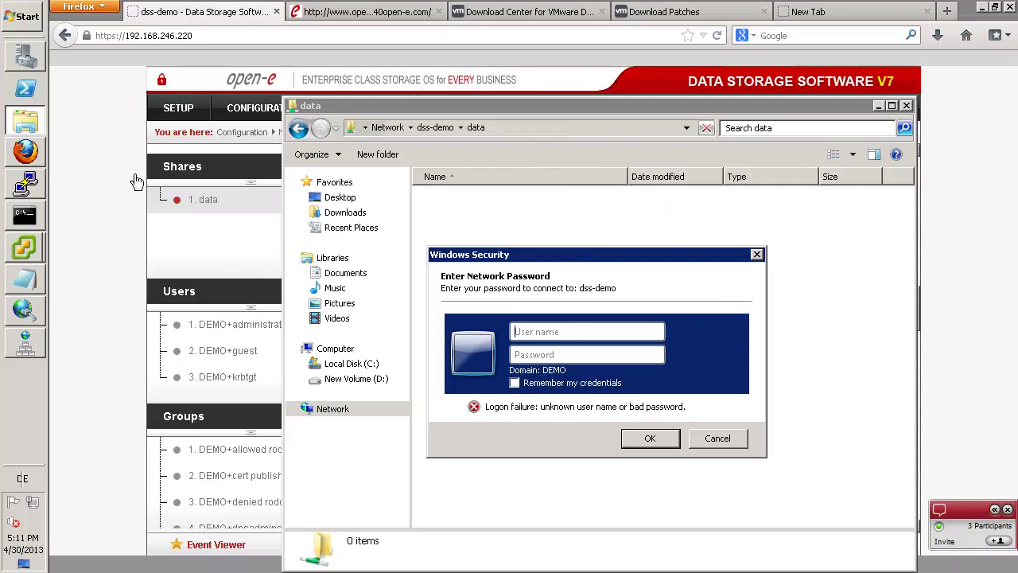
# Grant DEMO+administrator access to the data share and apply
pyautogui.click(101, 212)
pyautogui.click(469, 286)
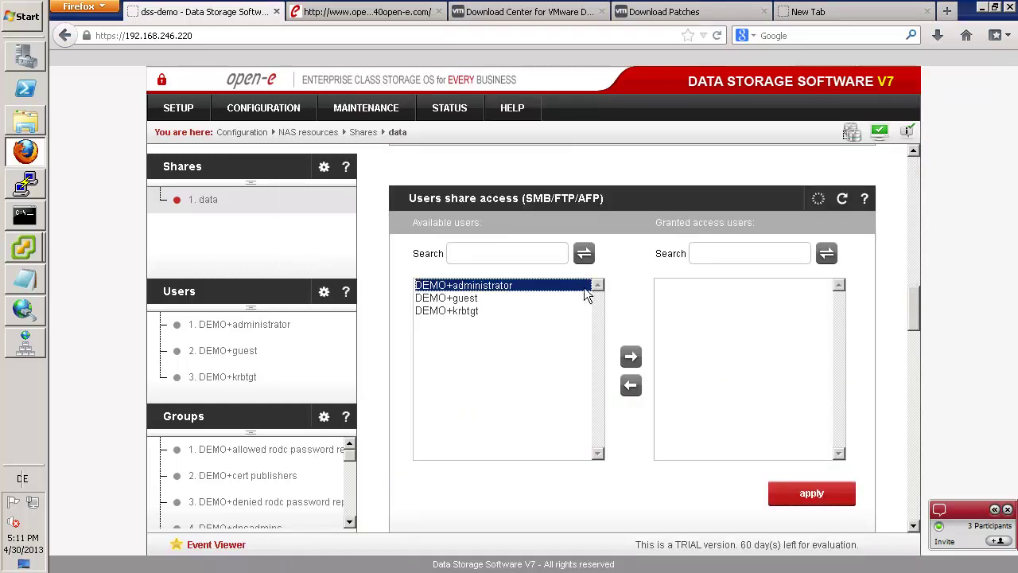
pyautogui.click(630, 356)
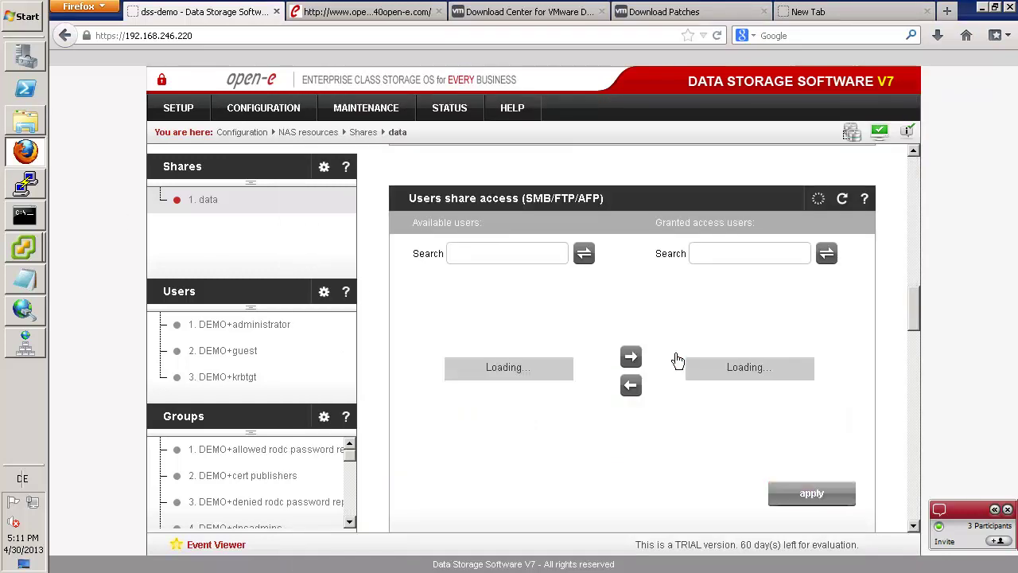
pyautogui.click(815, 493)
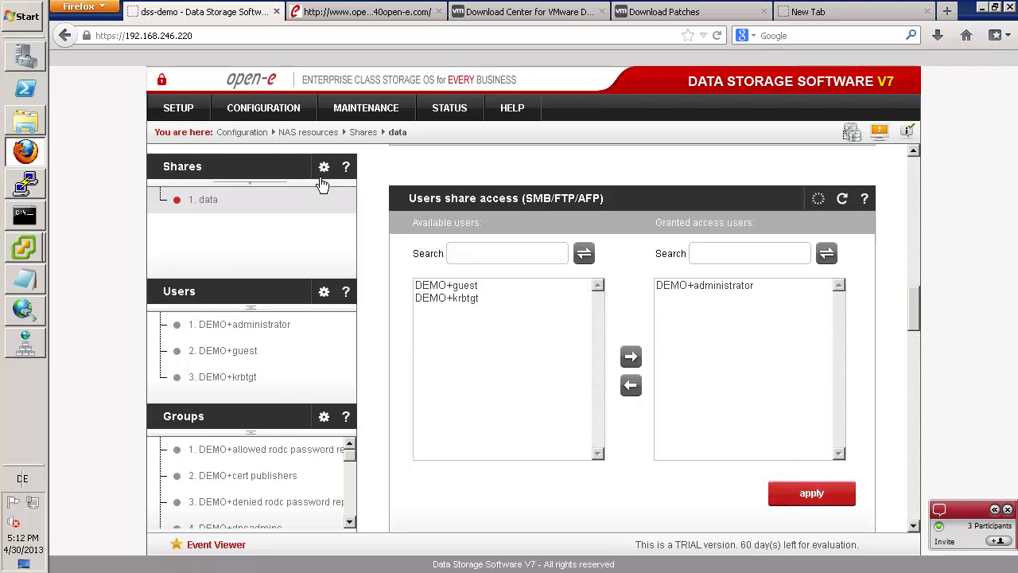
# Reopen \\dss-demo\data in Explorer, logging in as administrator with the account password
pyautogui.hotkey('alt', 'Tab')
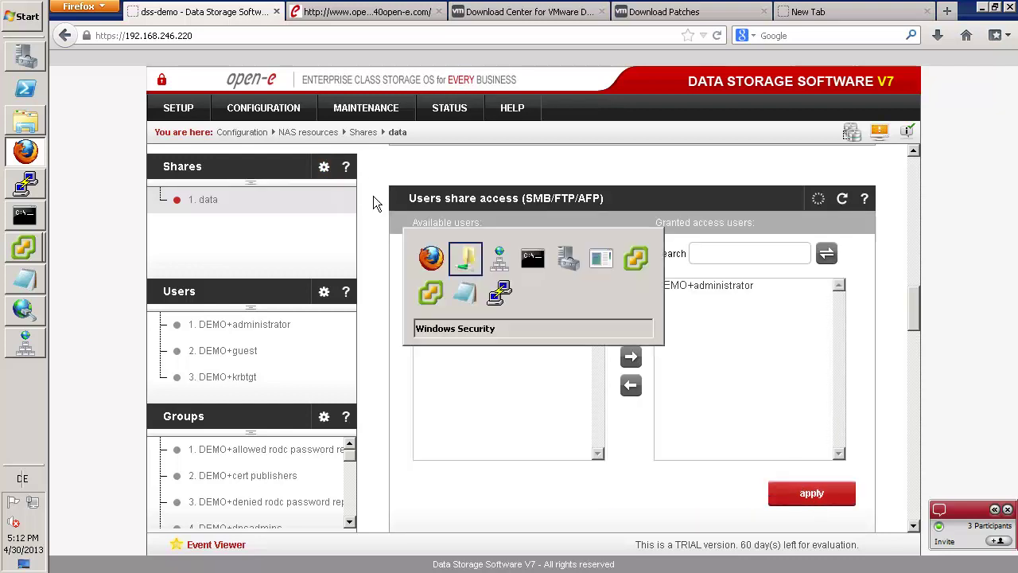
pyautogui.hotkey('alt', 'Tab')
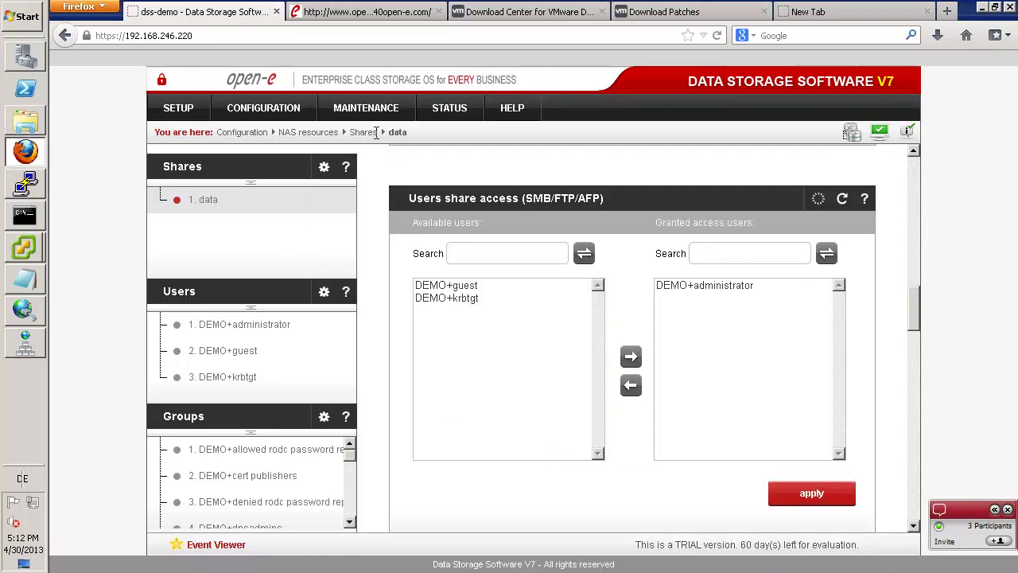
pyautogui.hotkey('alt', 'Tab')
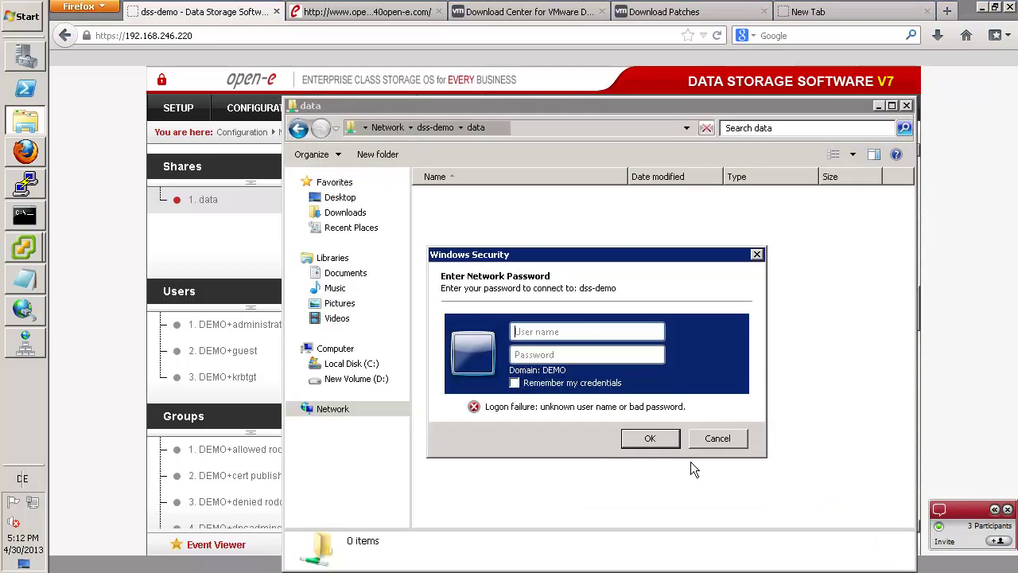
pyautogui.click(716, 438)
pyautogui.click(533, 130)
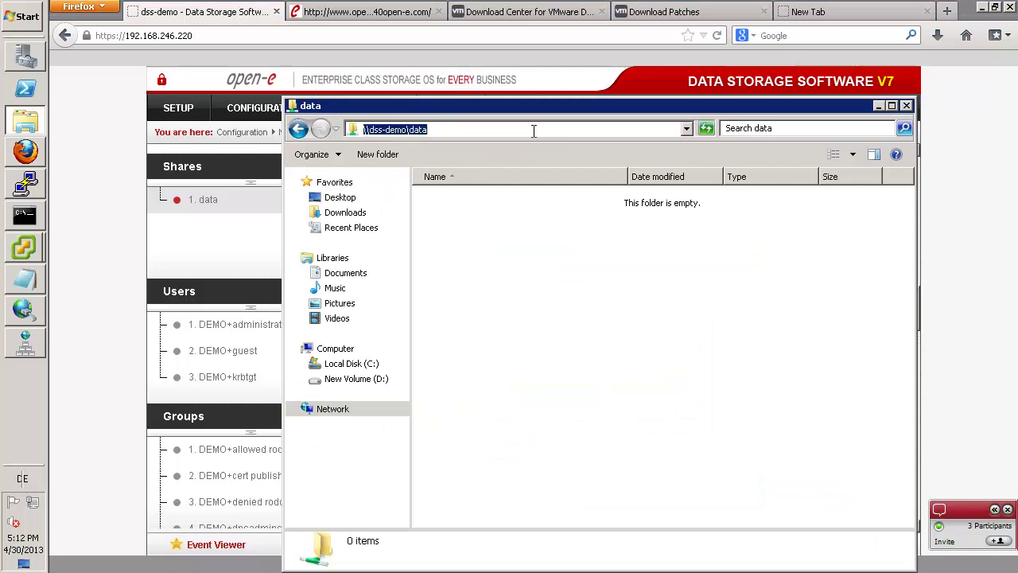
pyautogui.press('Return')
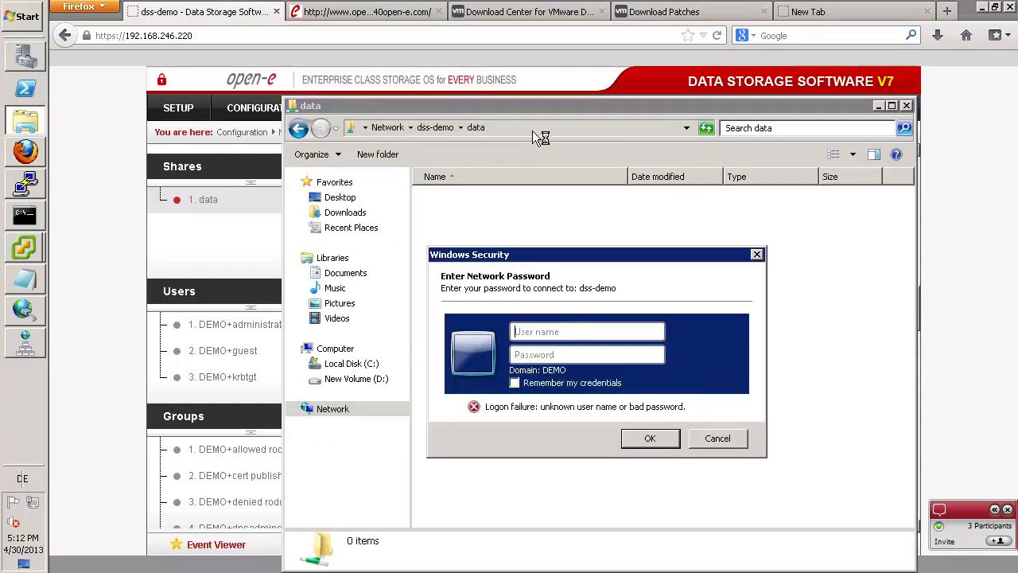
pyautogui.write('ad')
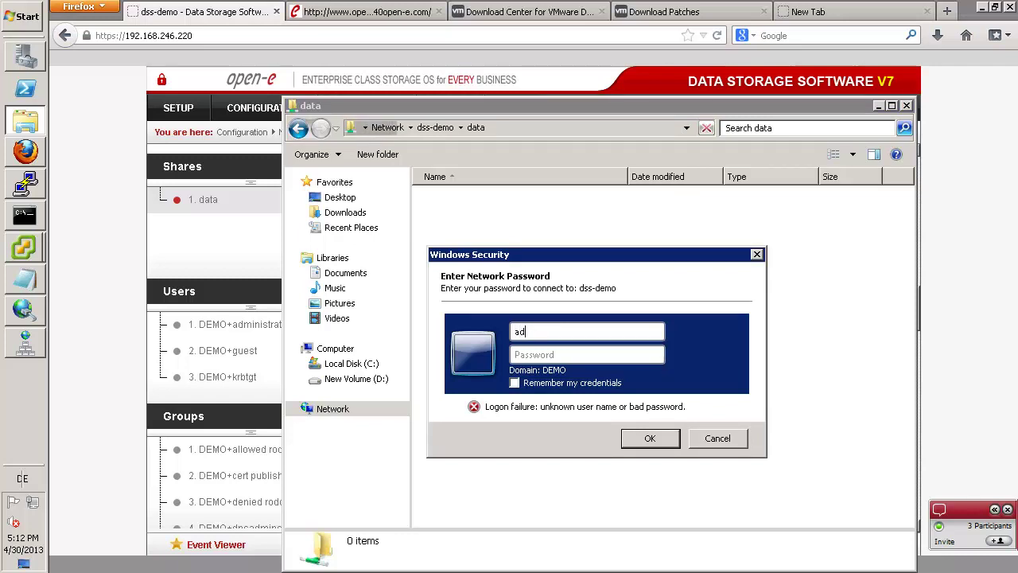
pyautogui.write('ministrator')
pyautogui.press('Tab')
pyautogui.write('p')
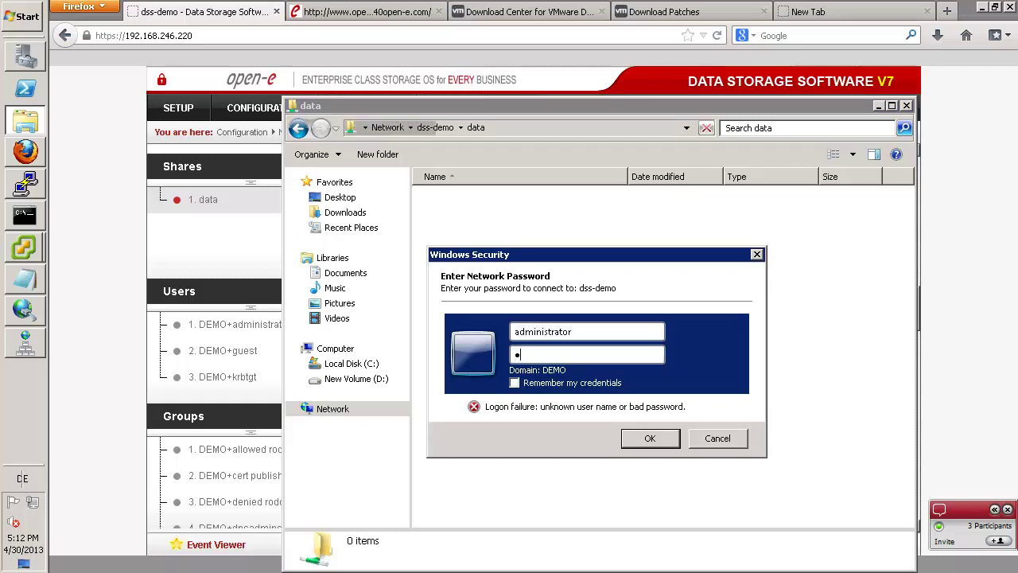
pyautogui.write('********')
pyautogui.press('Return')
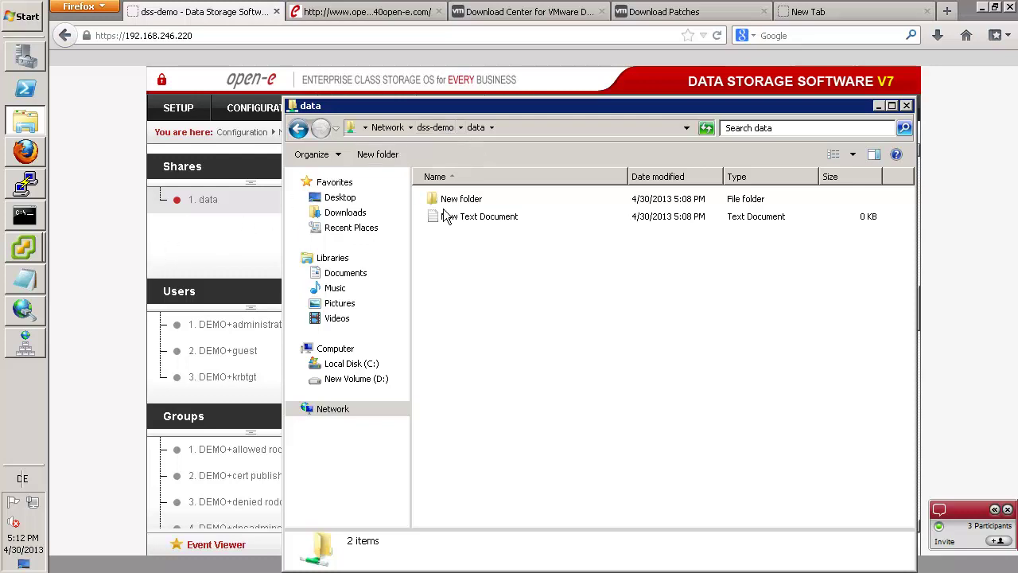
pyautogui.click(111, 193)
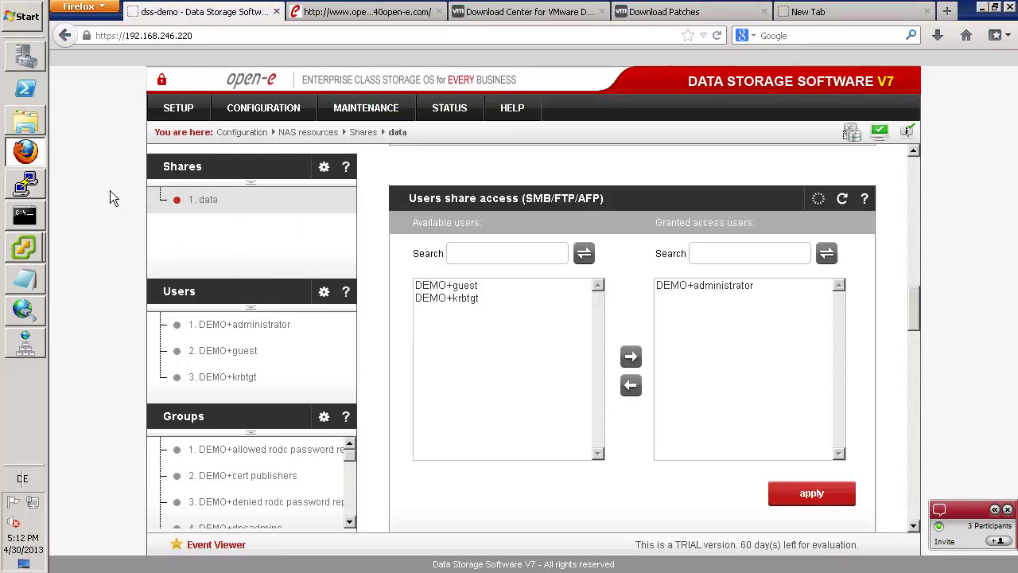
# Open the data share by IP address at \\192.168.246.220\data
pyautogui.click(290, 110)
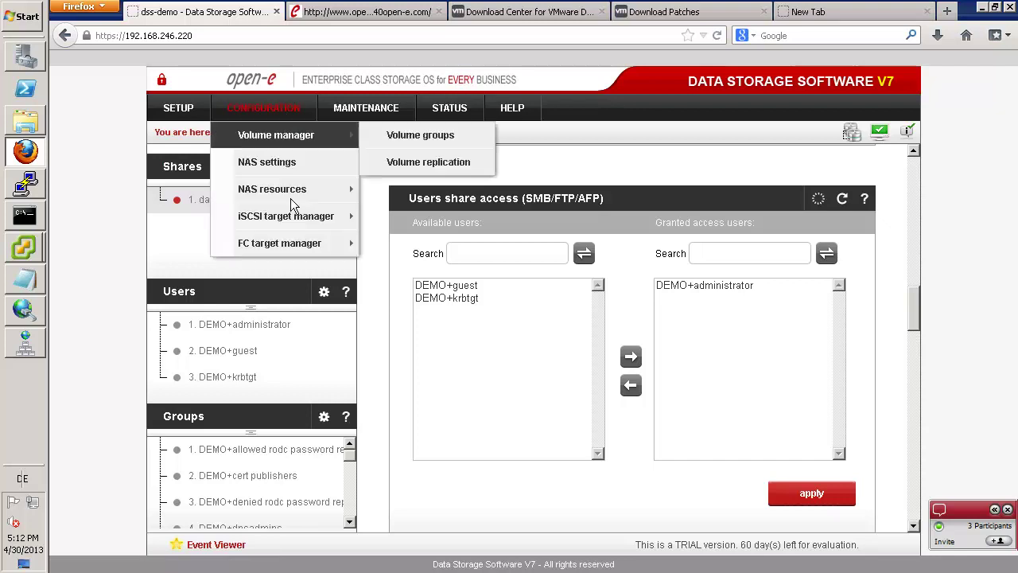
pyautogui.click(271, 163)
pyautogui.hotkey('alt', 'Tab')
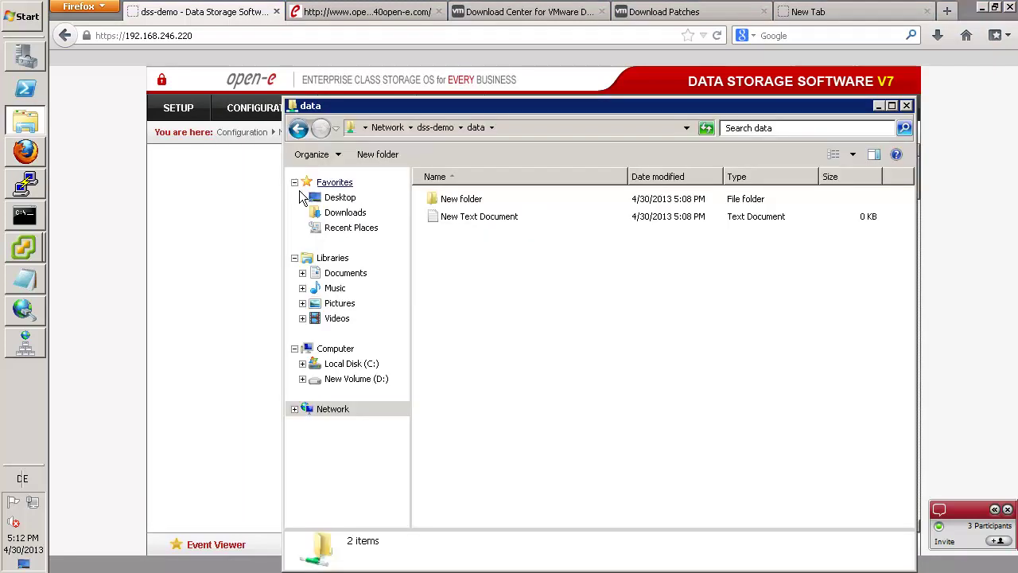
pyautogui.click(537, 129)
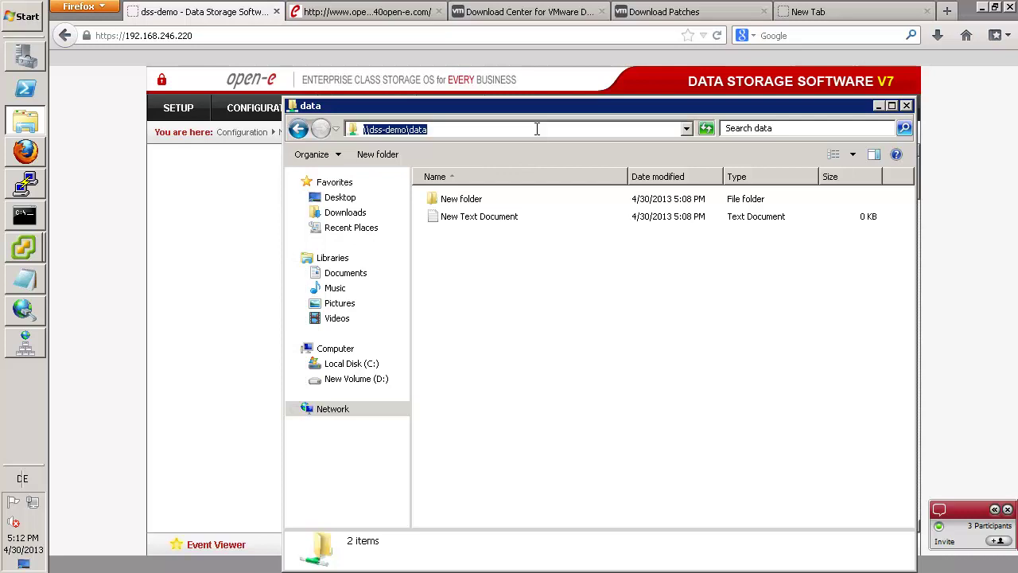
pyautogui.click(536, 129)
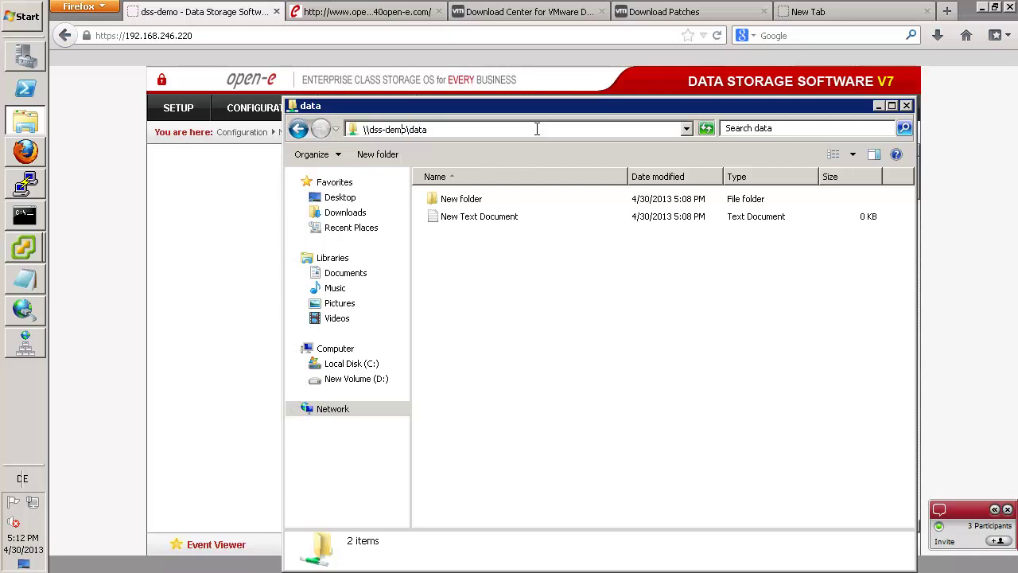
pyautogui.press('BackSpace')
pyautogui.press('BackSpace')
pyautogui.press('BackSpace')
pyautogui.press('BackSpace')
pyautogui.press('BackSpace')
pyautogui.press('BackSpace')
pyautogui.press('BackSpace')
pyautogui.press('BackSpace')
pyautogui.write('192.168.246.220')
pyautogui.press('Return')
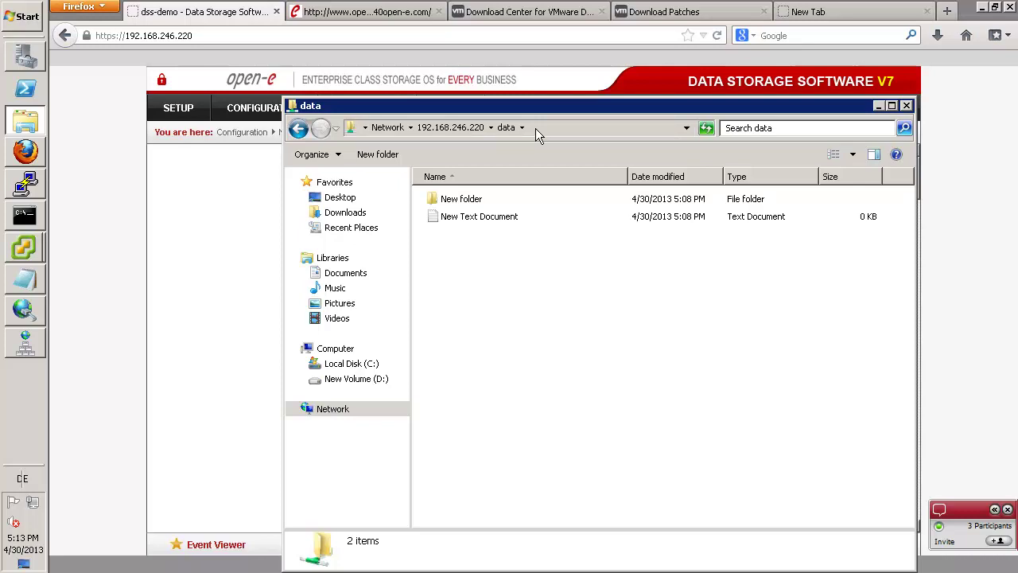
# From the address history, visit \\dss\data, then return to \\dss-demo\data
pyautogui.click(687, 128)
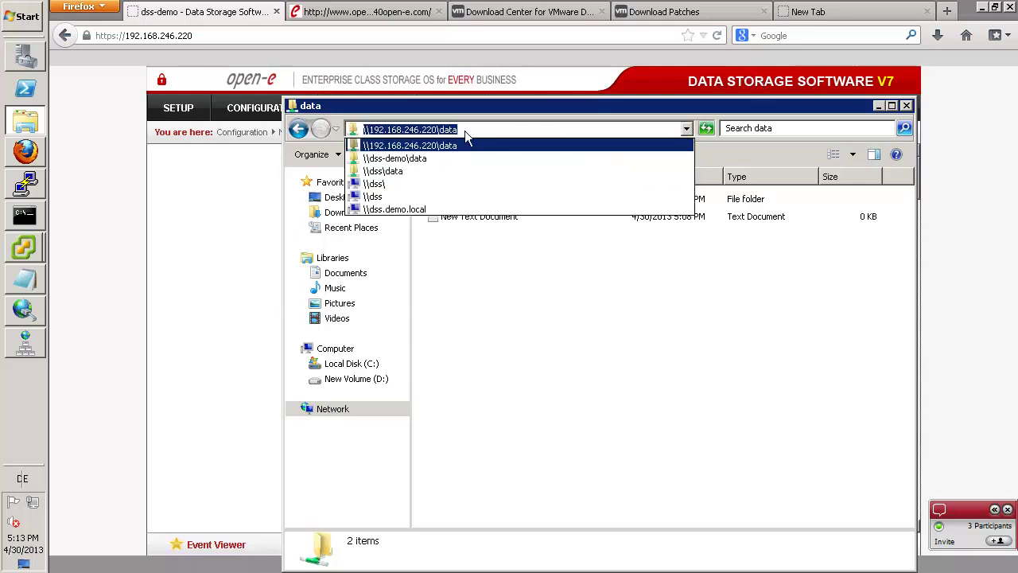
pyautogui.click(418, 171)
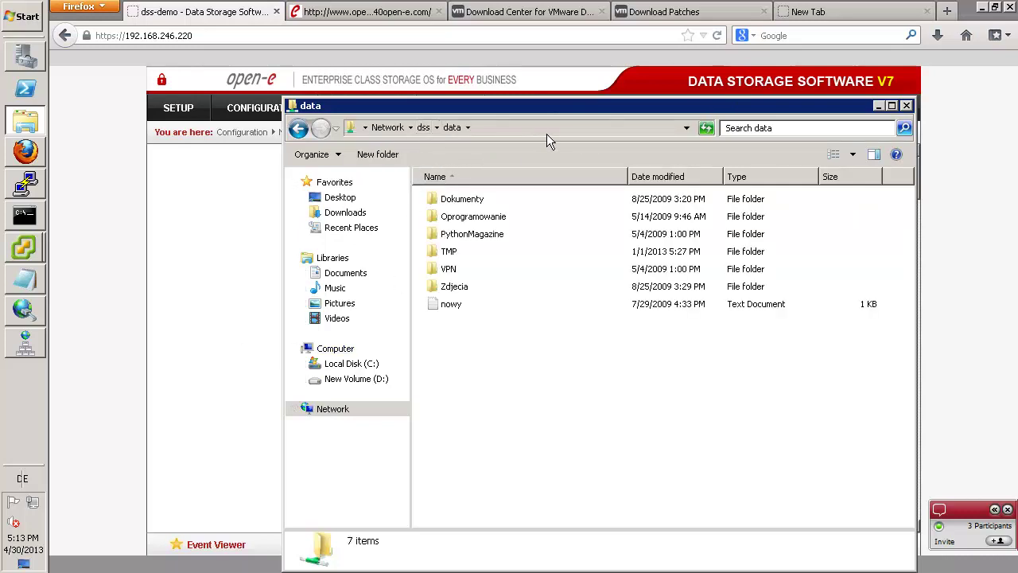
pyautogui.click(687, 128)
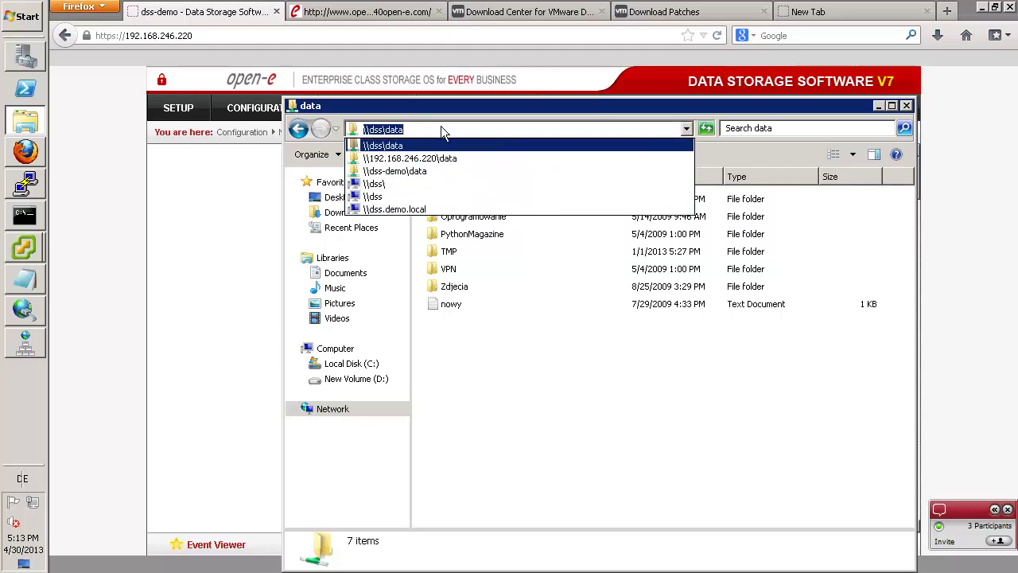
pyautogui.click(397, 171)
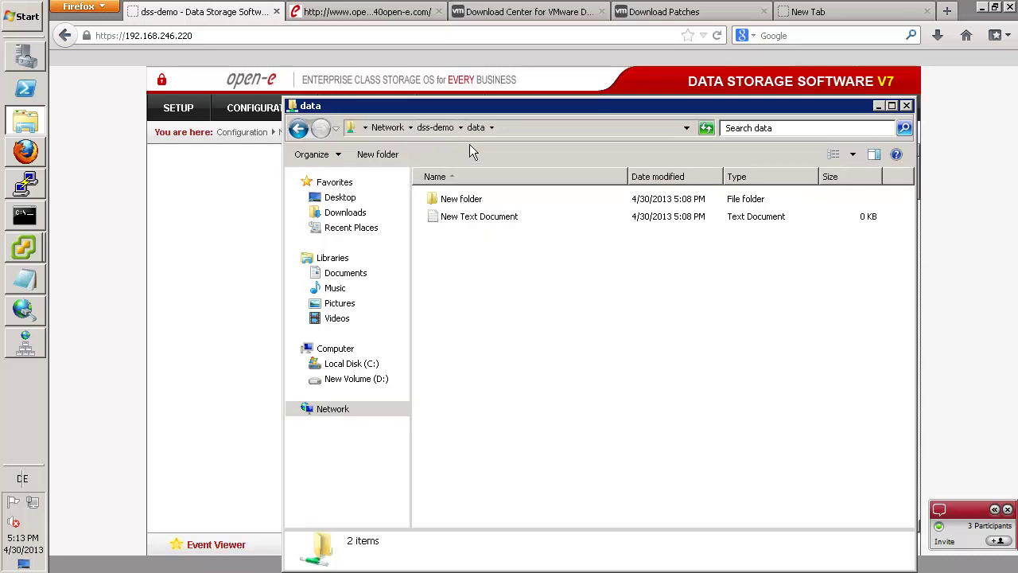
# In NAS settings, enter the Windows (ADS) administrator password and accept the DNS warning
pyautogui.click(116, 273)
pyautogui.moveTo(260, 112)
pyautogui.moveTo(288, 206)
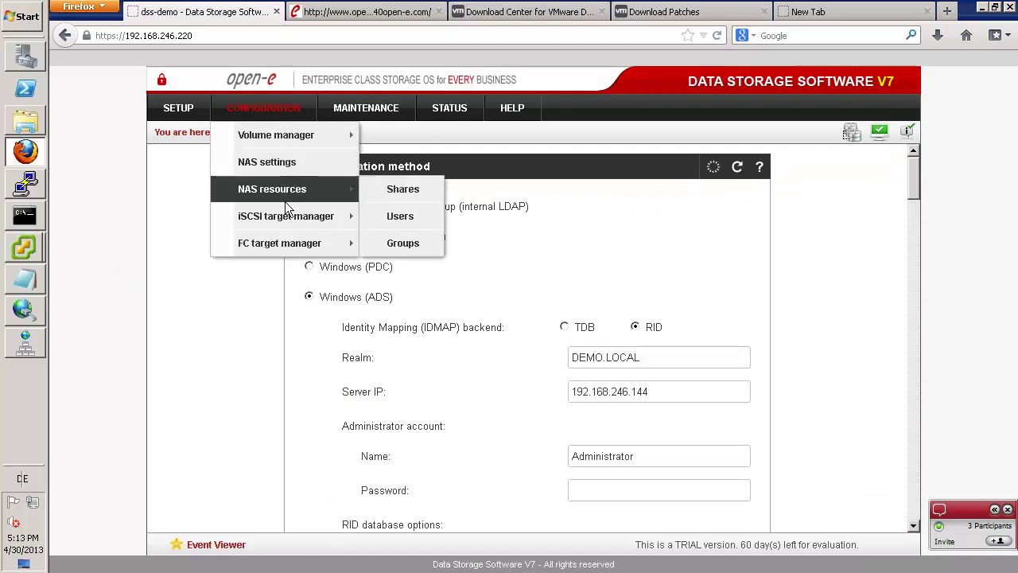
pyautogui.click(299, 165)
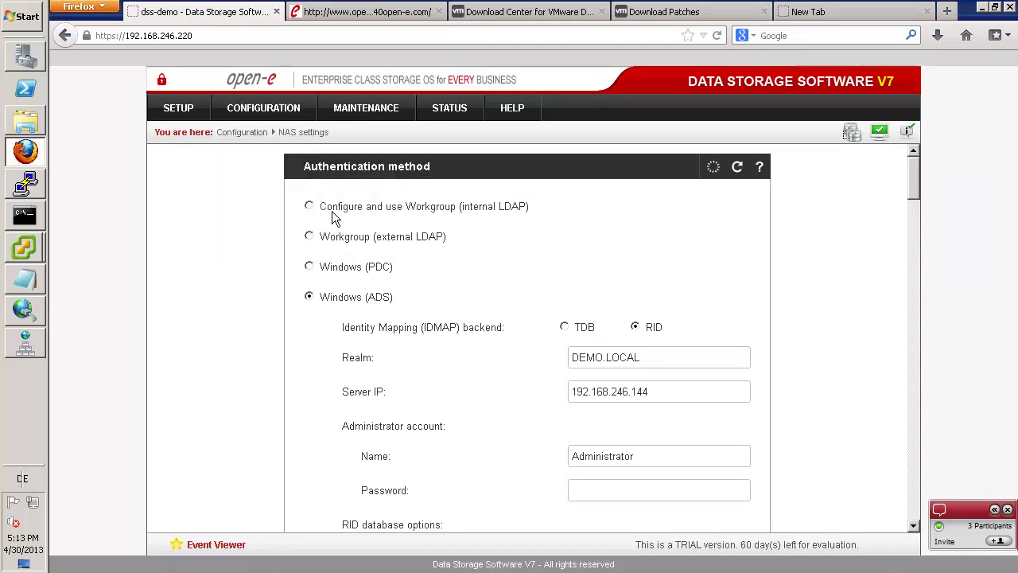
pyautogui.scroll(-2, 521, 294)
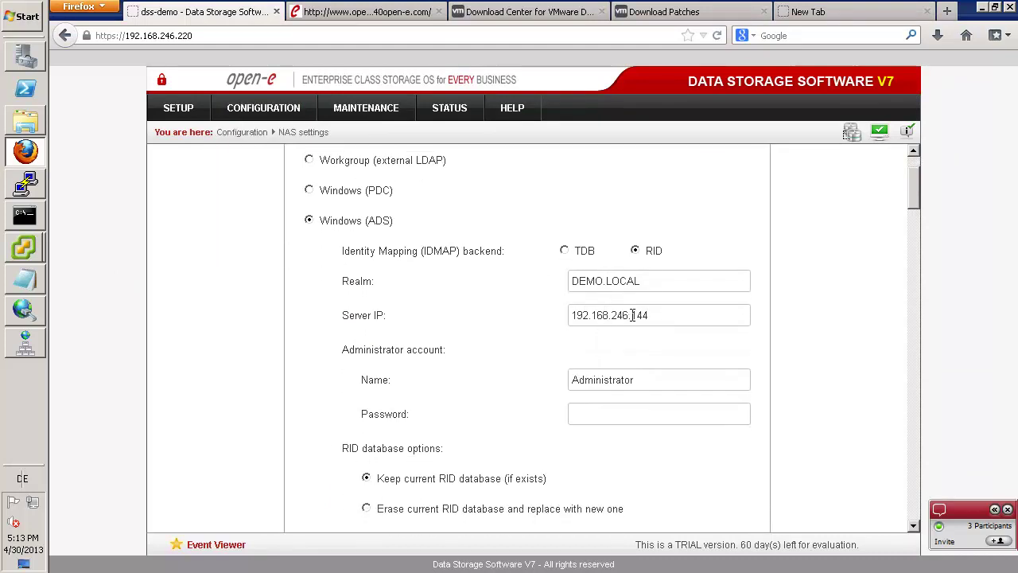
pyautogui.click(647, 411)
pyautogui.scroll(-1, 647, 395)
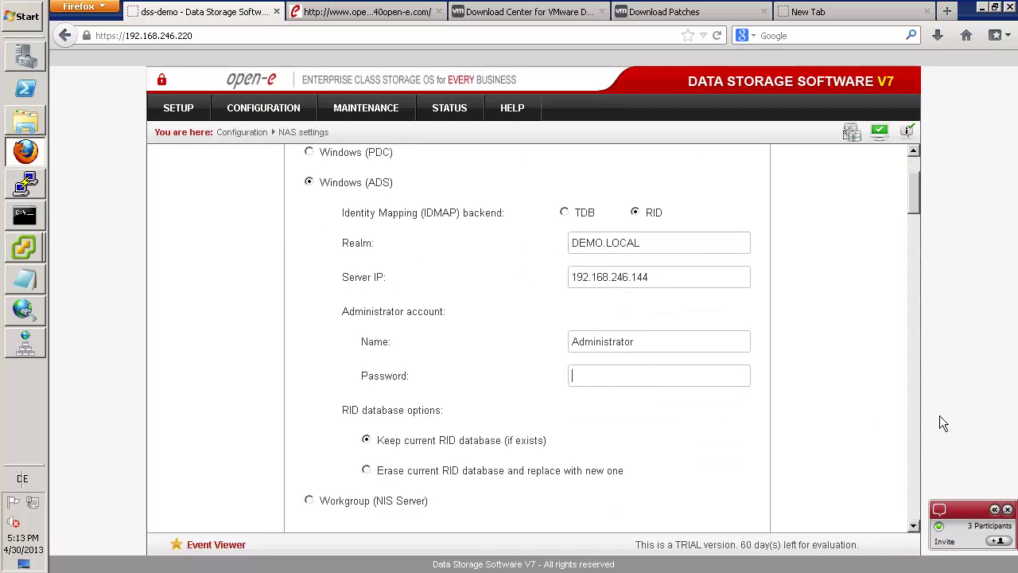
pyautogui.write('*****')
pyautogui.press('BackSpace')
pyautogui.press('BackSpace')
pyautogui.press('BackSpace')
pyautogui.press('BackSpace')
pyautogui.press('BackSpace')
pyautogui.write('*********')
pyautogui.scroll(-3, 789, 377)
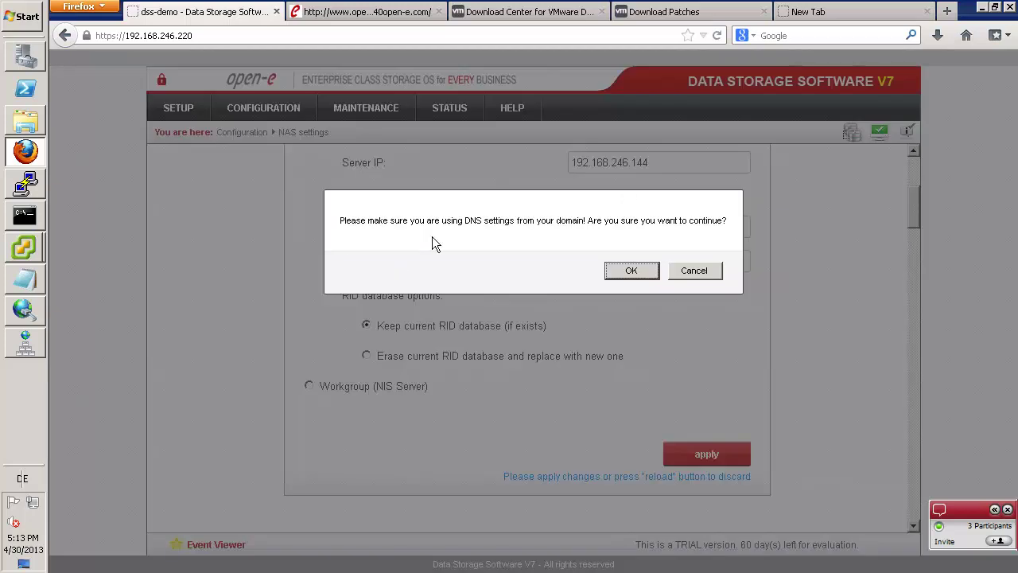
pyautogui.click(630, 270)
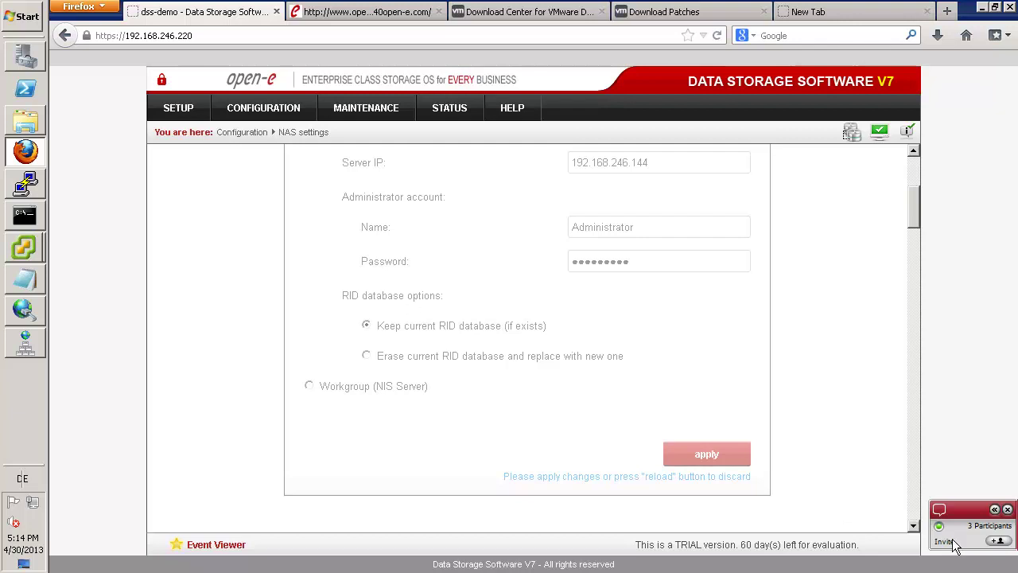
# Open the advanced IPv4 settings of Local Area Connection 2
pyautogui.click(33, 504)
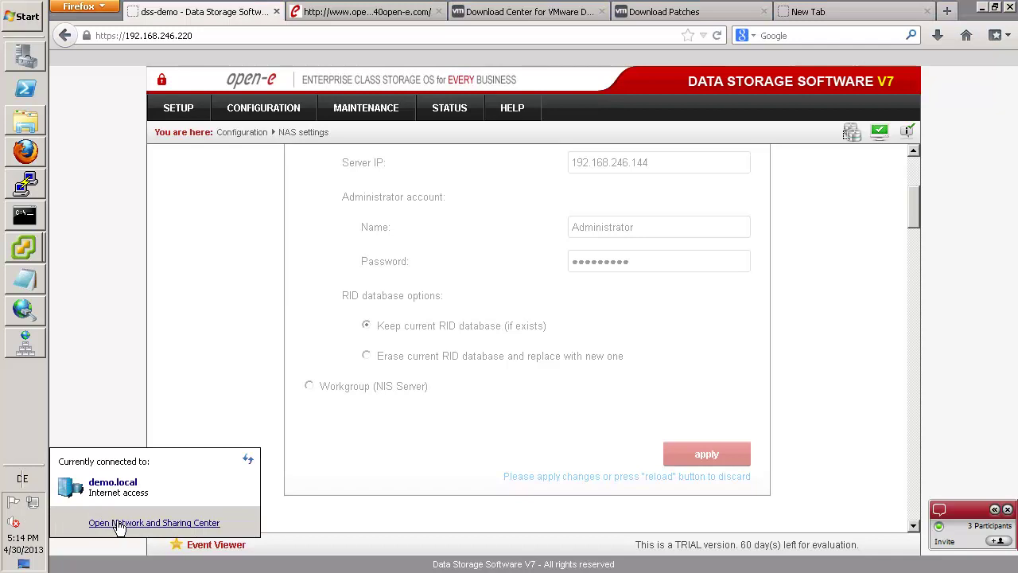
pyautogui.click(118, 524)
pyautogui.click(242, 153)
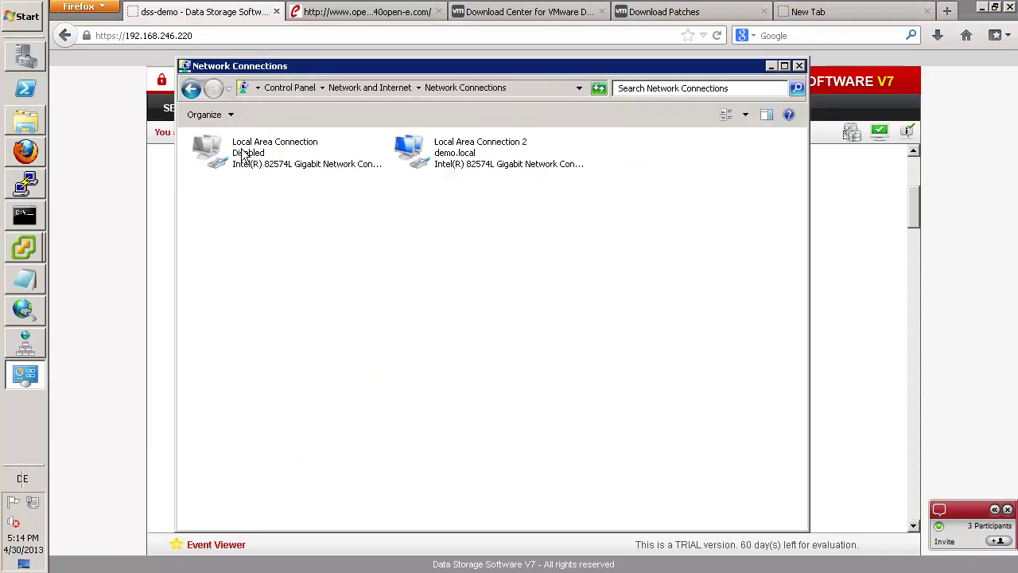
pyautogui.click(269, 153)
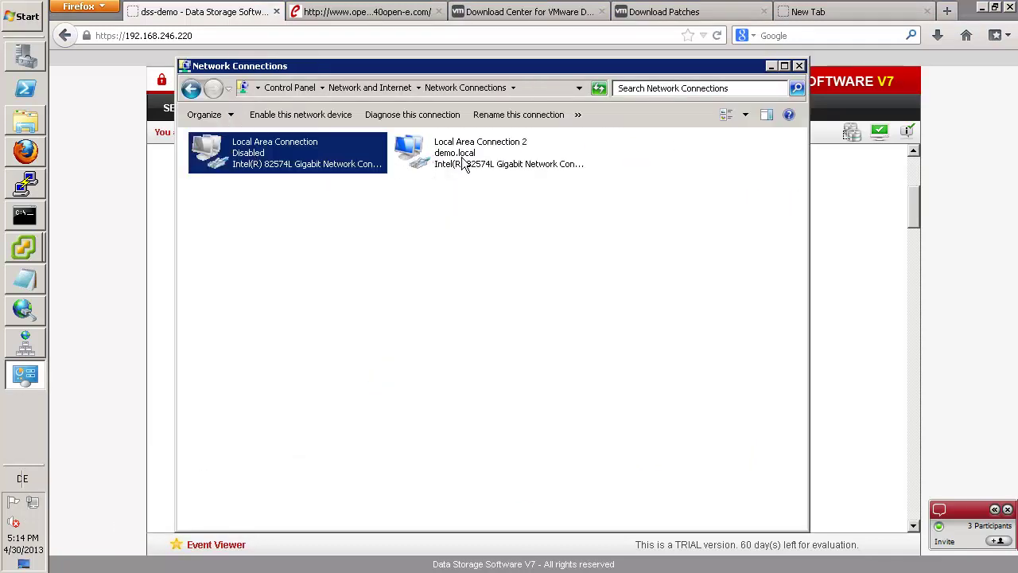
pyautogui.click(464, 159)
pyautogui.rightClick(467, 157)
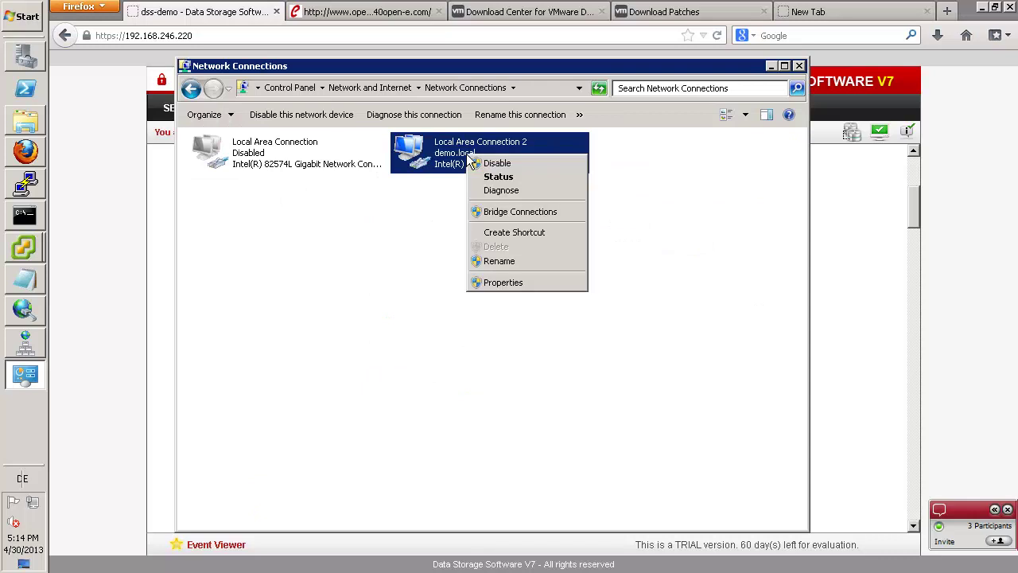
pyautogui.click(495, 282)
pyautogui.doubleClick(339, 304)
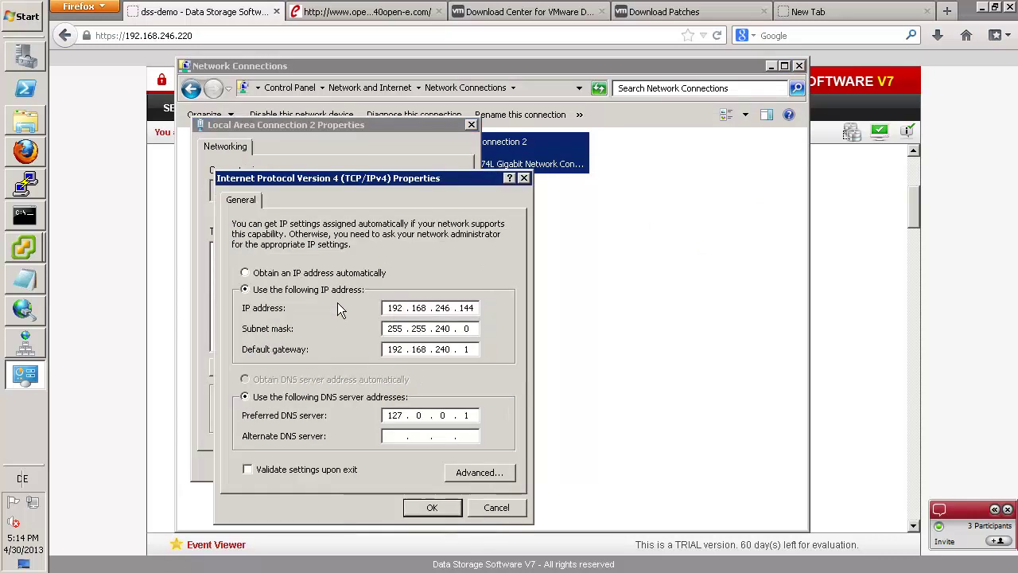
pyautogui.click(480, 474)
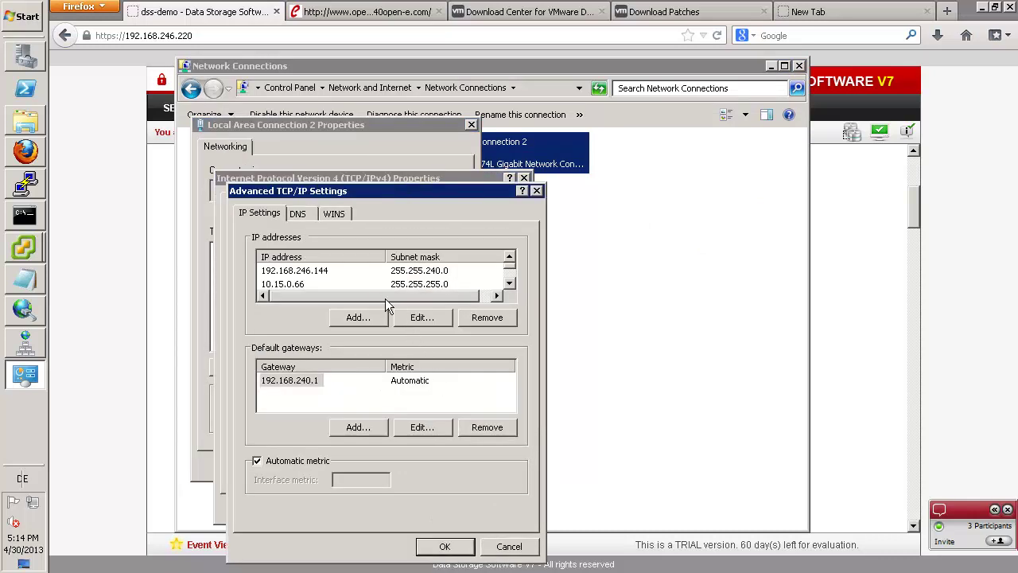
# Remove the 192.168.1.144 address, keeping 192.168.246.144 and 10.15.0.66, and confirm all dialogs
pyautogui.click(509, 283)
pyautogui.click(509, 283)
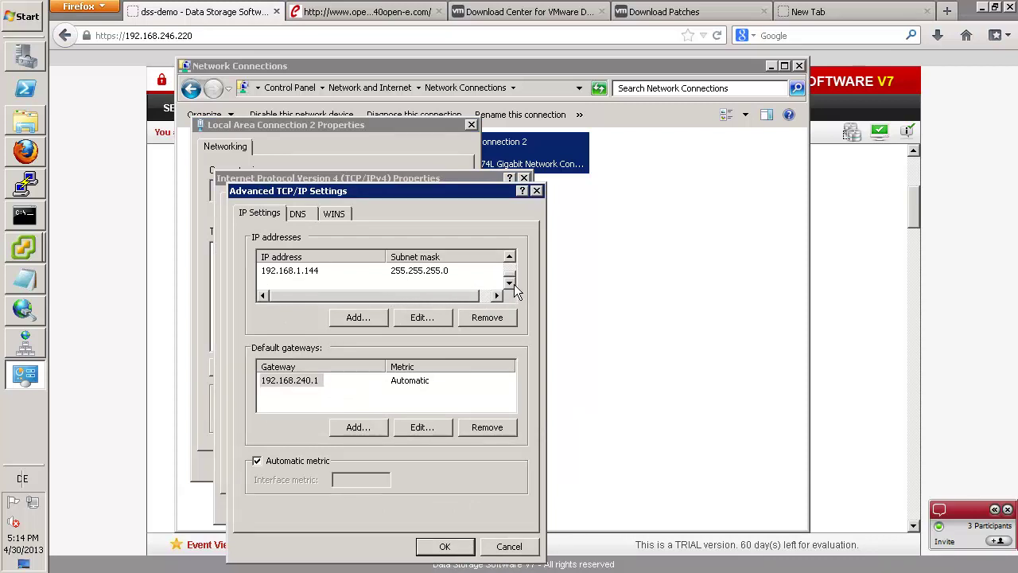
pyautogui.click(295, 270)
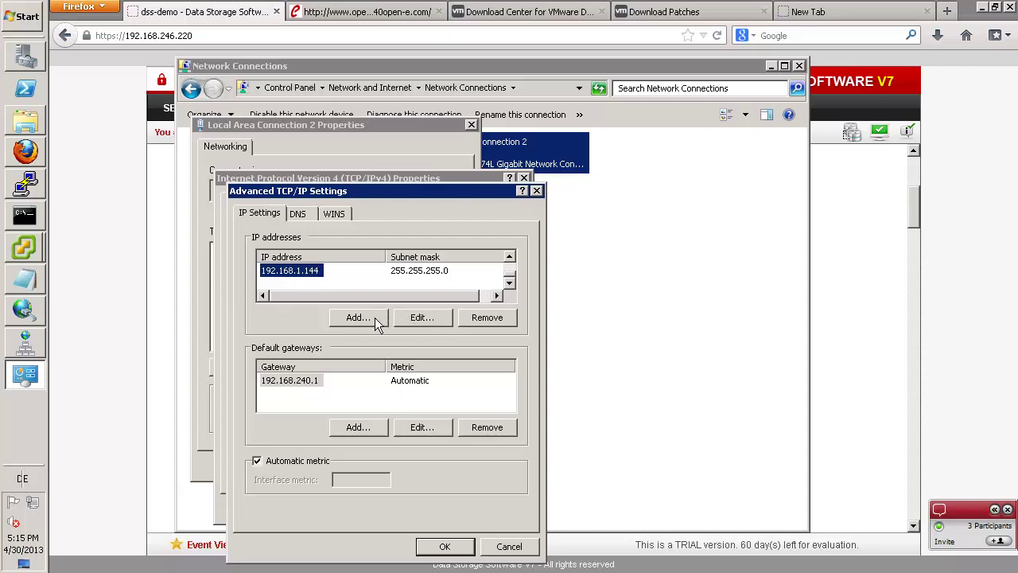
pyautogui.click(491, 319)
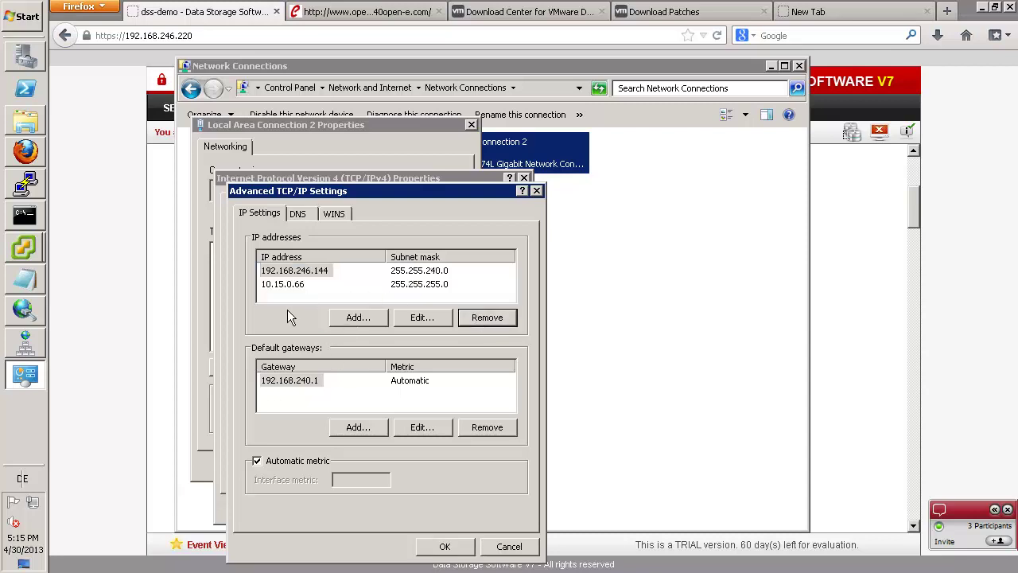
pyautogui.click(298, 272)
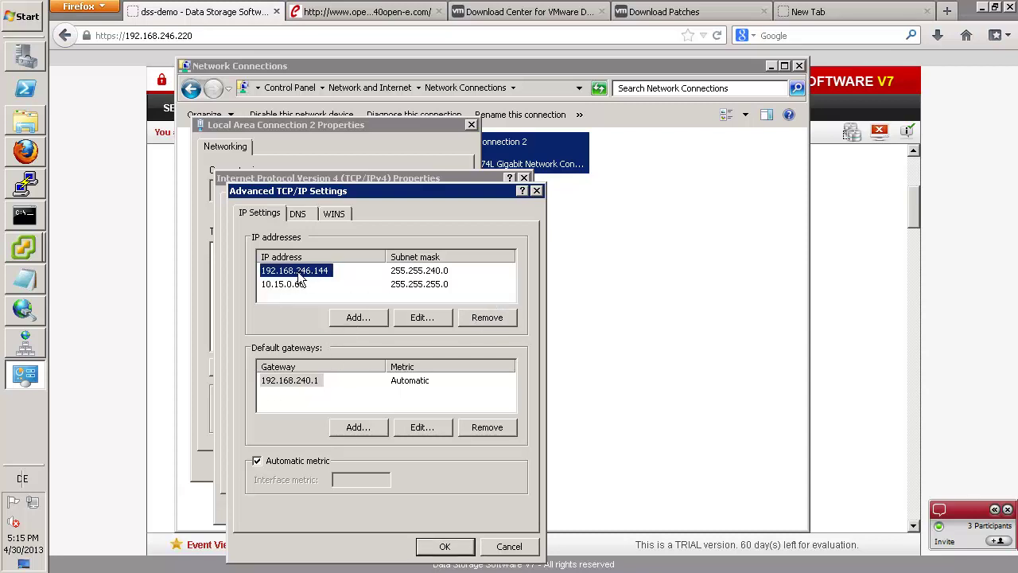
pyautogui.click(293, 286)
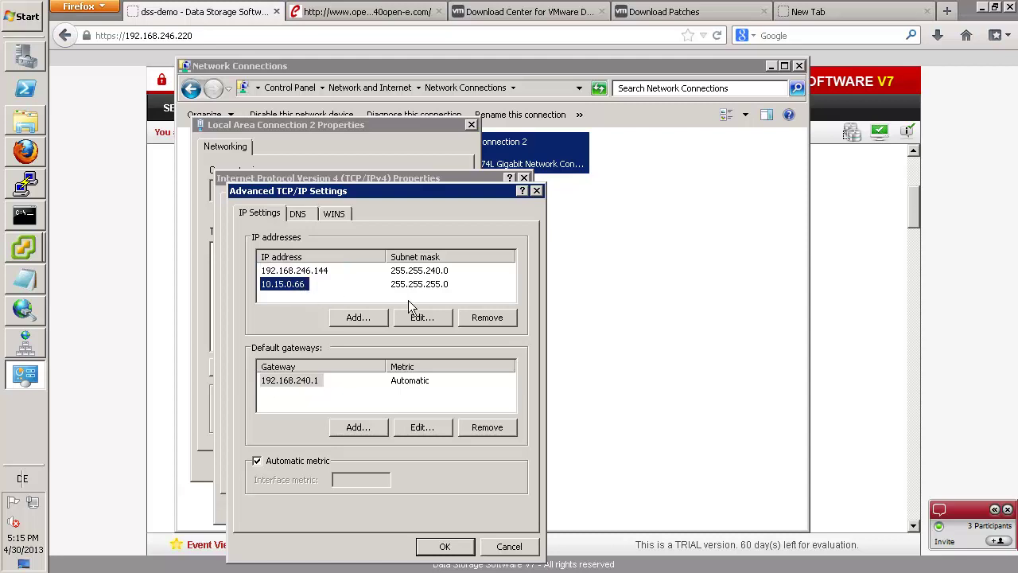
pyautogui.click(450, 547)
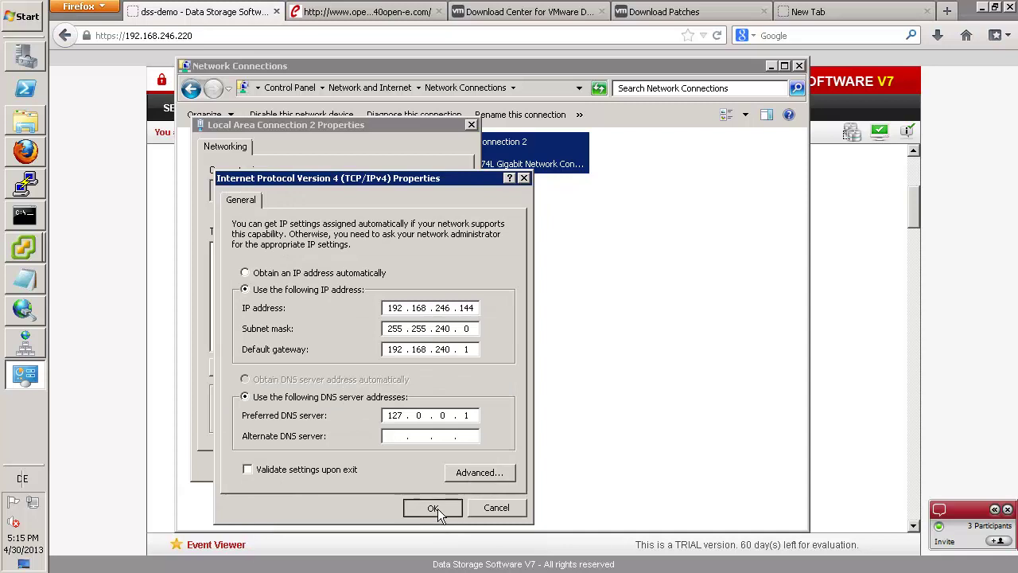
pyautogui.click(436, 508)
pyautogui.click(398, 467)
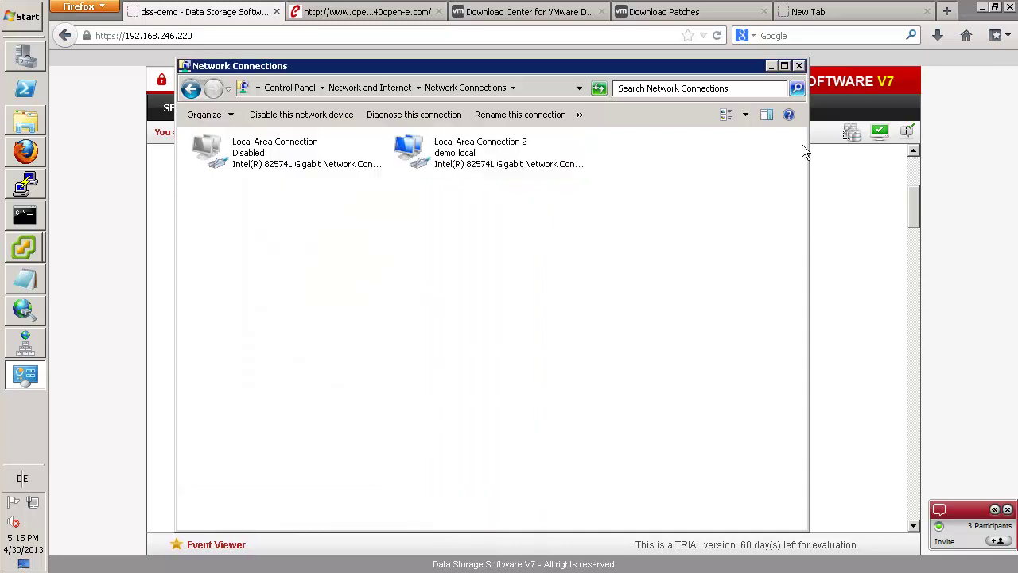
# Reopen the data share via the launcher and check its \\dss-demo\data path
pyautogui.click(798, 65)
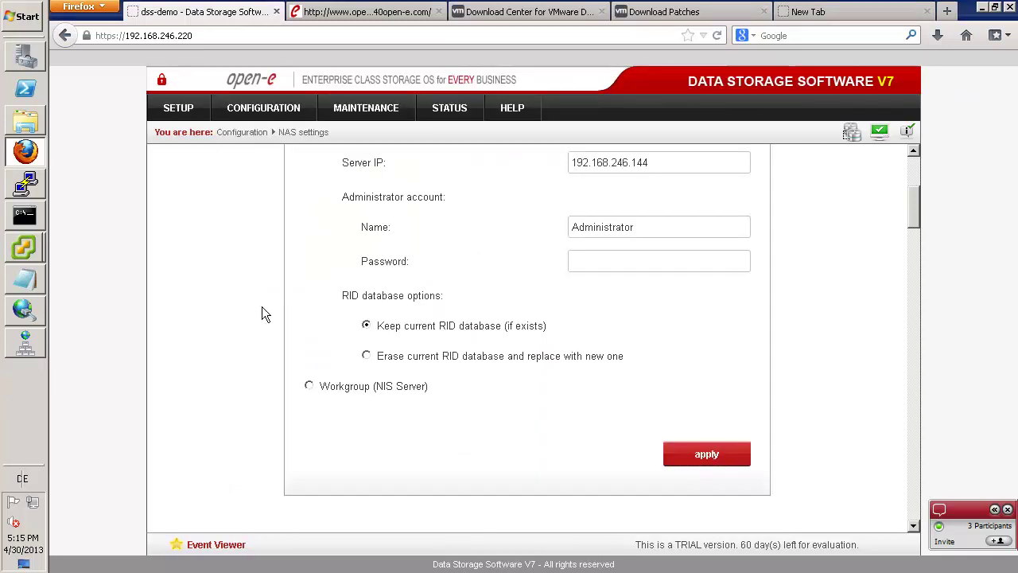
pyautogui.hotkey('alt', 'space')
pyautogui.write('data')
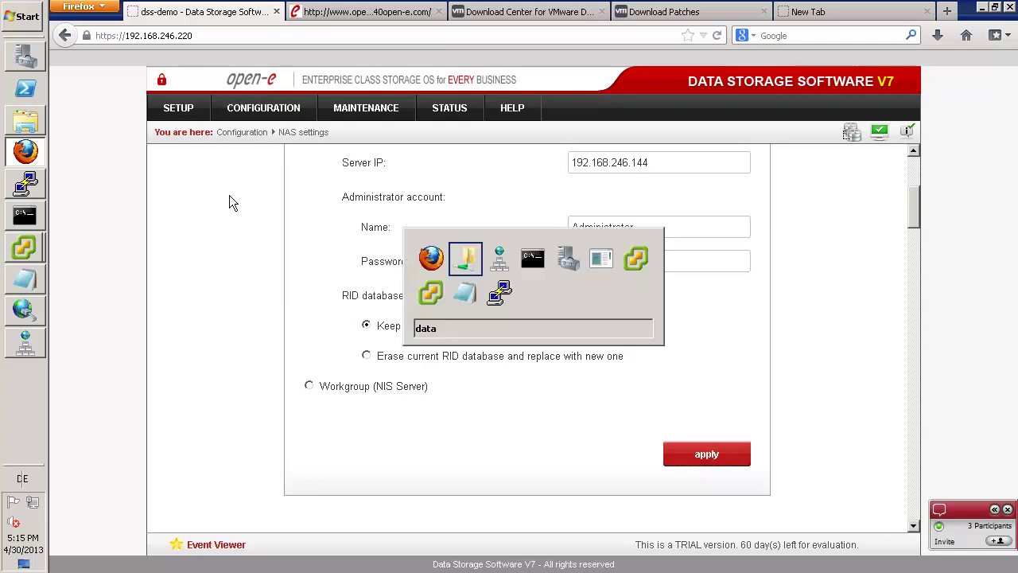
pyautogui.press('Return')
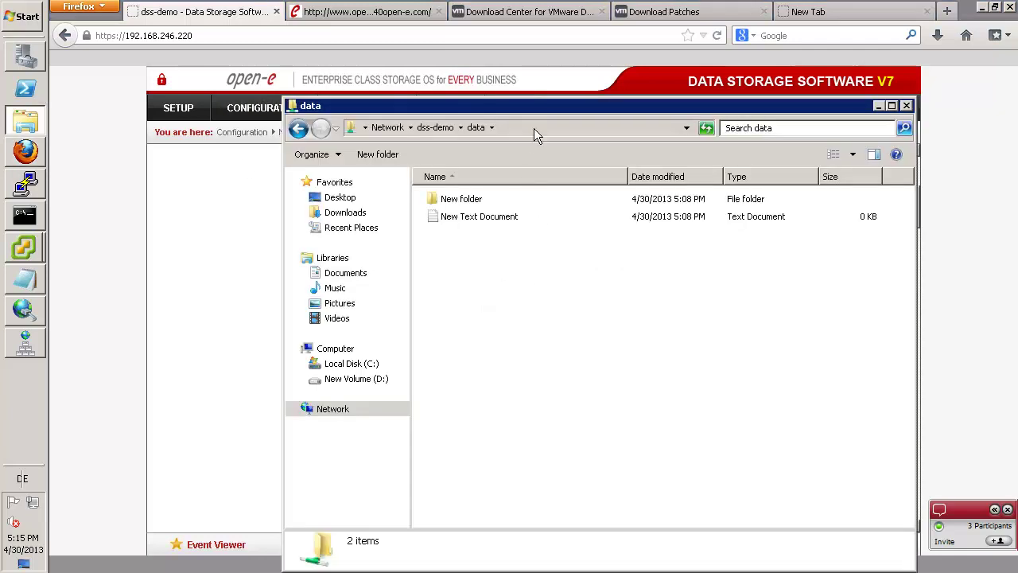
pyautogui.click(534, 128)
pyautogui.press('Escape')
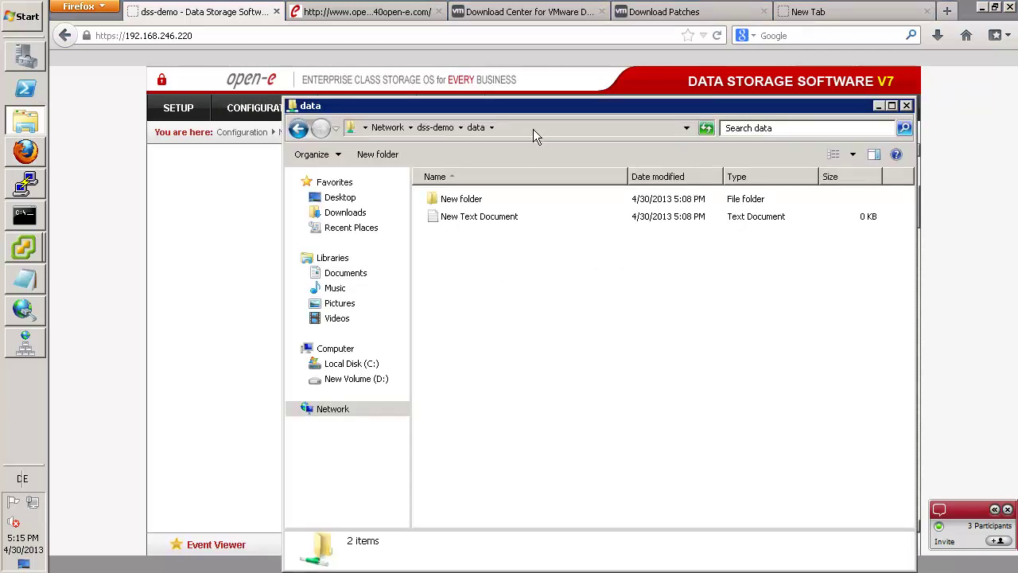
pyautogui.click(532, 129)
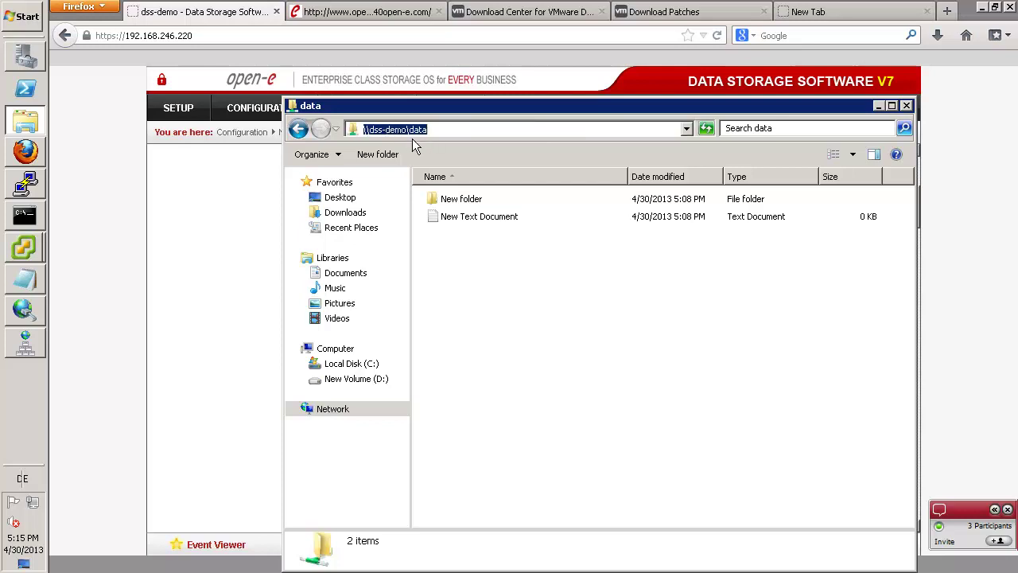
pyautogui.press('Escape')
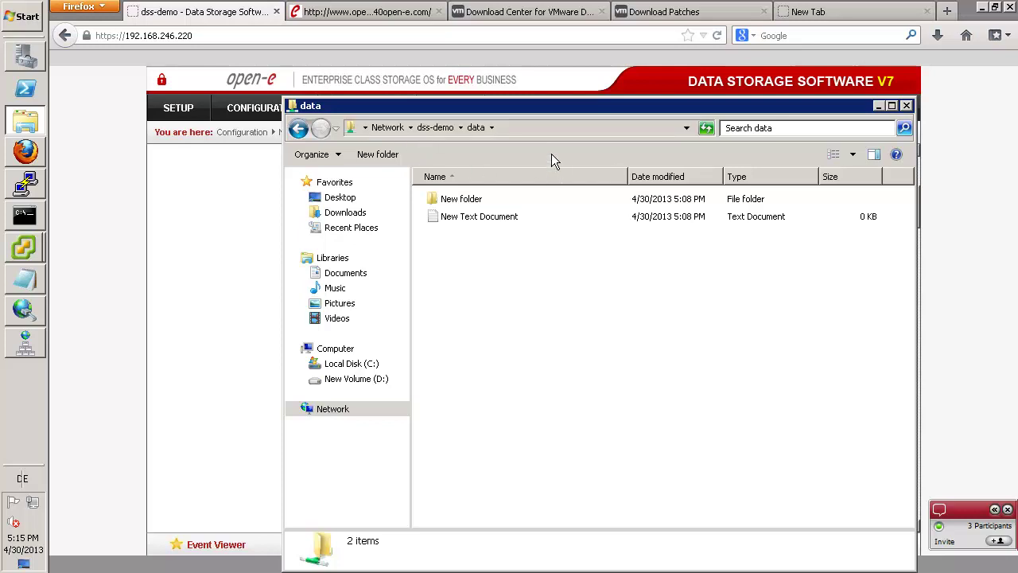
pyautogui.click(121, 216)
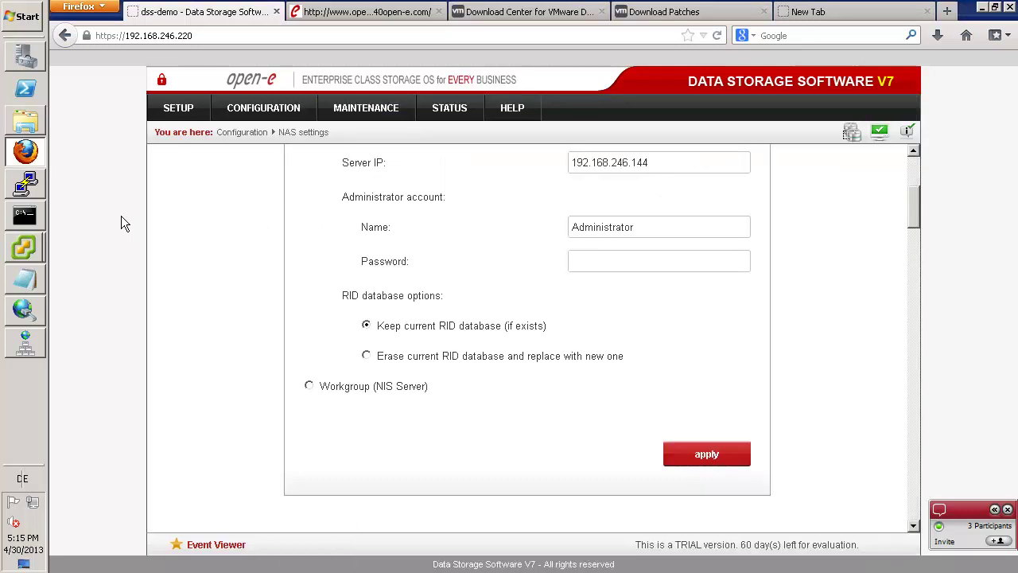
# In NAS settings, enter the Administrator password, apply the DEMO.LOCAL join and accept the DNS warning
pyautogui.click(290, 111)
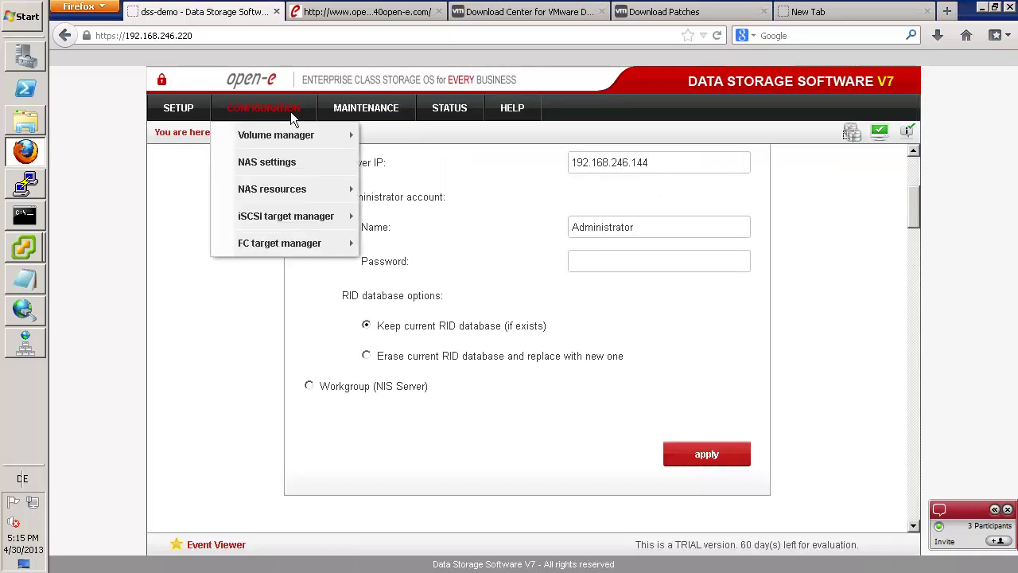
pyautogui.moveTo(291, 189)
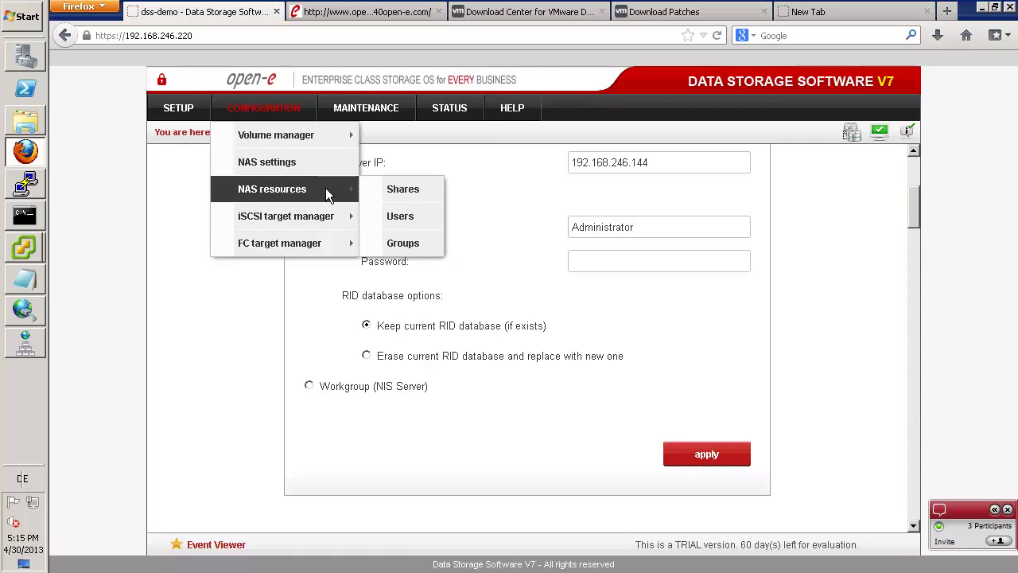
pyautogui.click(291, 163)
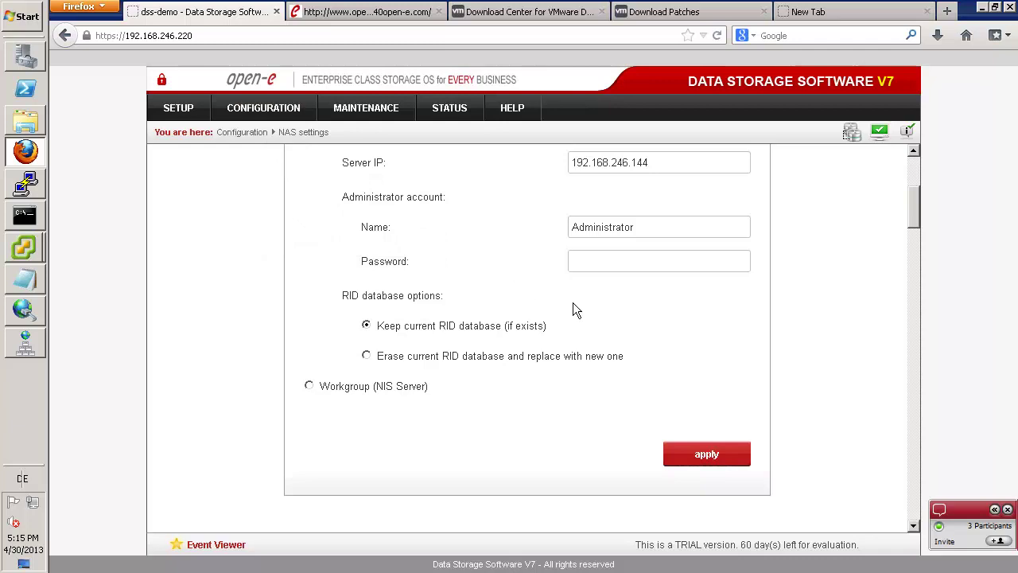
pyautogui.scroll(-1, 578, 300)
pyautogui.scroll(2, 608, 294)
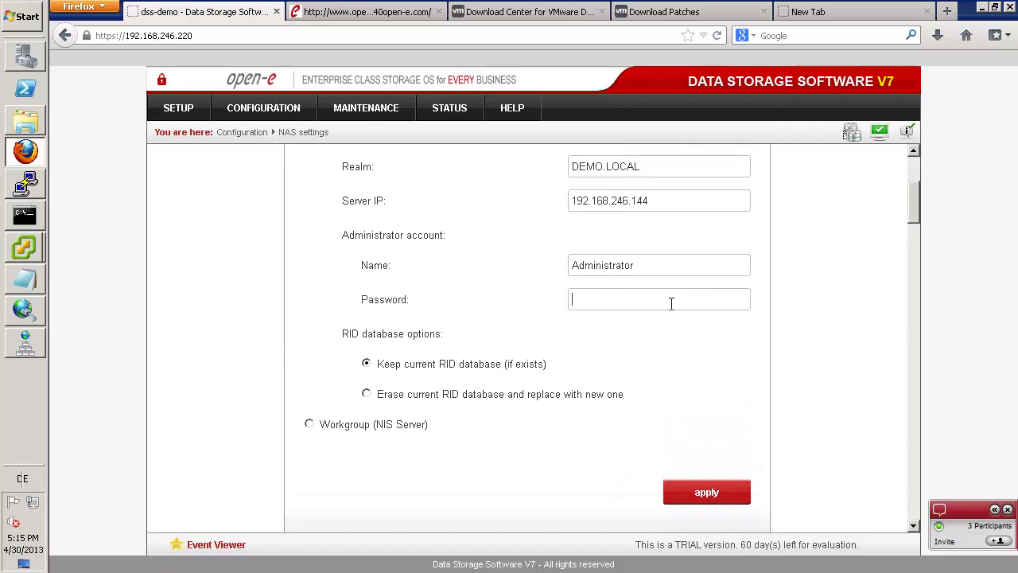
pyautogui.write('******')
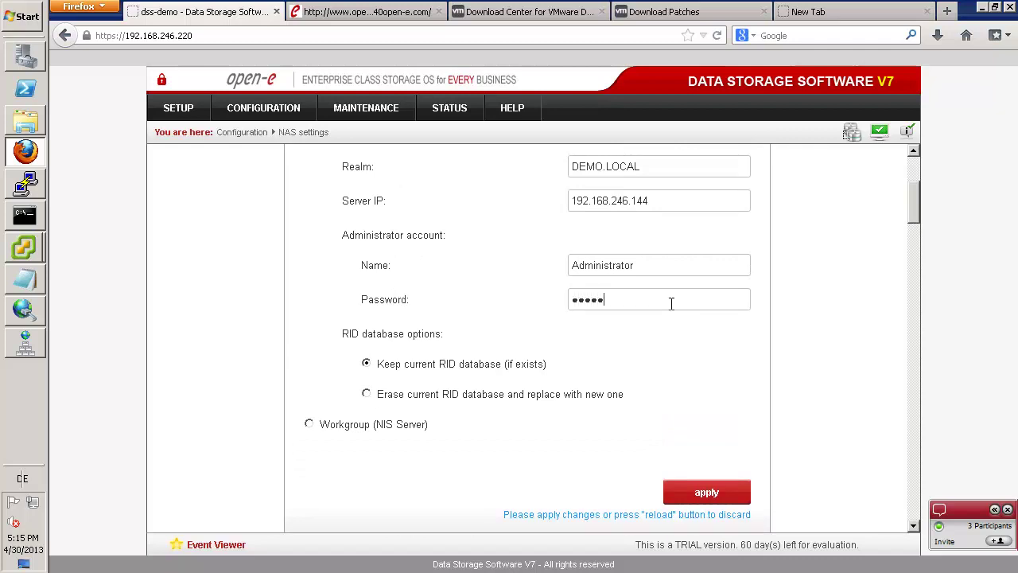
pyautogui.write('***')
pyautogui.click(701, 495)
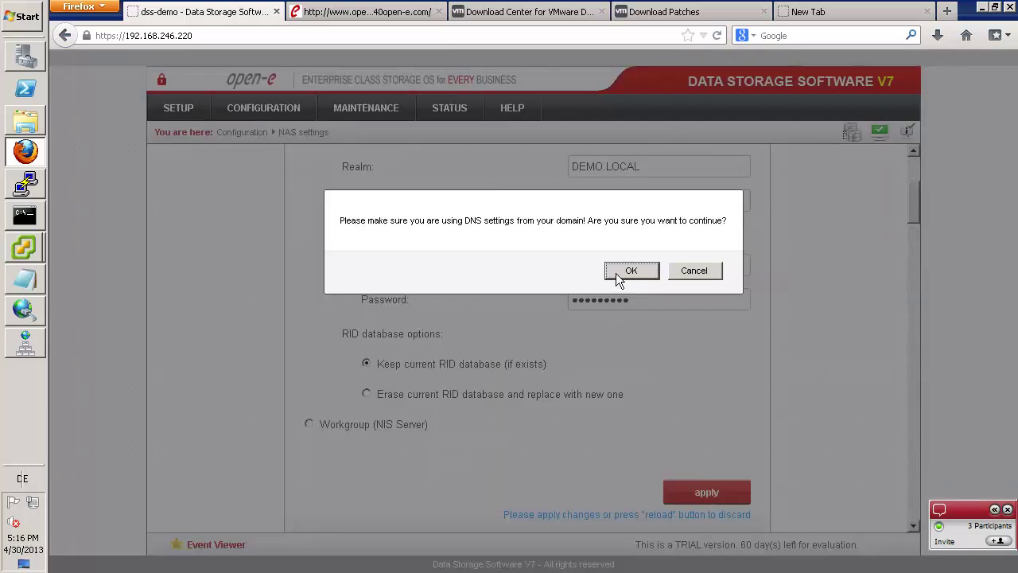
pyautogui.click(630, 270)
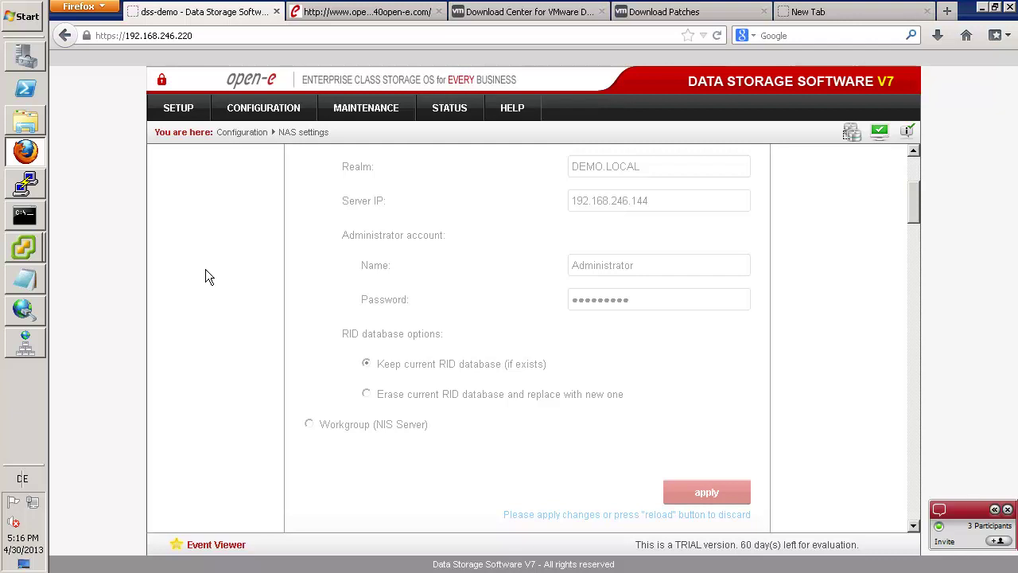
# Re-run nslookup for dss-demo and confirm it resolves to 192.168.246.220 and 192.168.1.220
pyautogui.hotkey('alt', 'Tab')
pyautogui.hotkey('alt', 'Tab')
pyautogui.hotkey('alt', 'Tab')
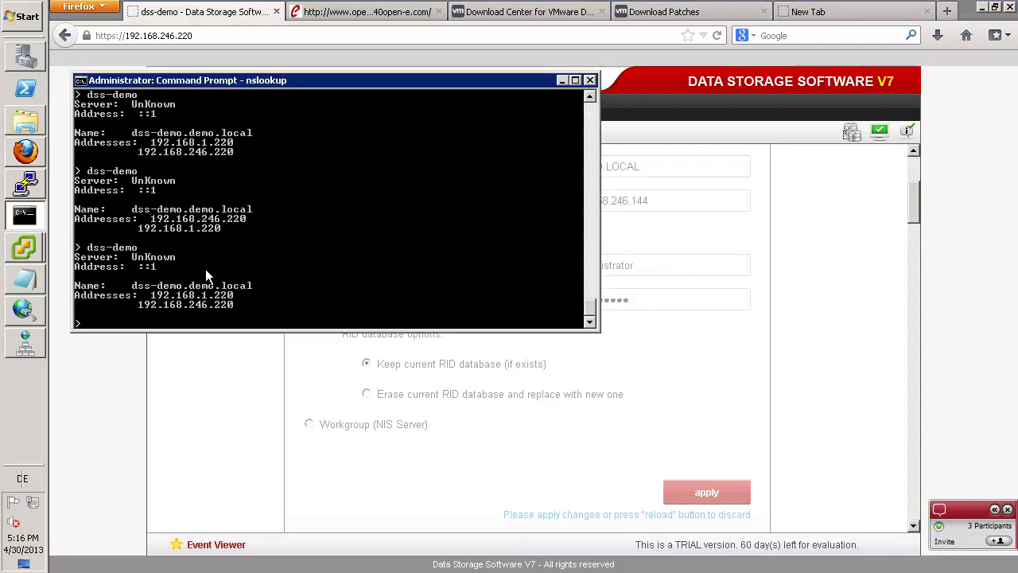
pyautogui.write('dss-demo')
pyautogui.press('Return')
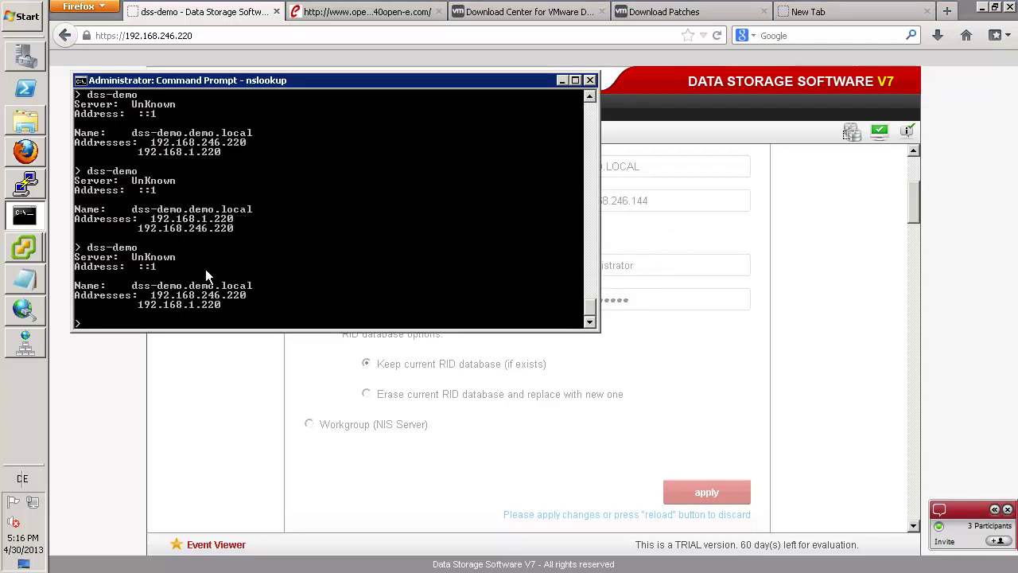
pyautogui.press('Return')
pyautogui.press('Return')
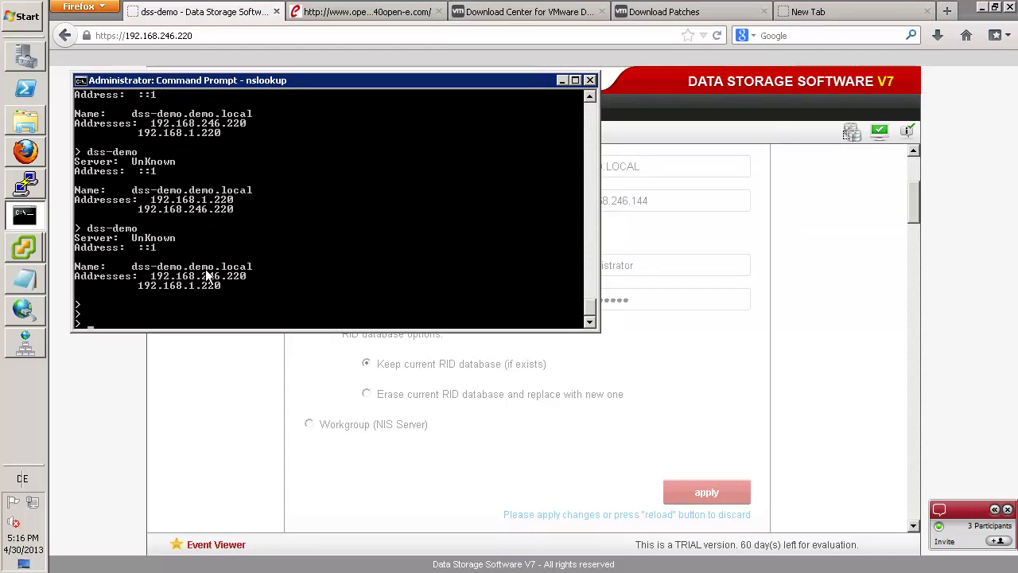
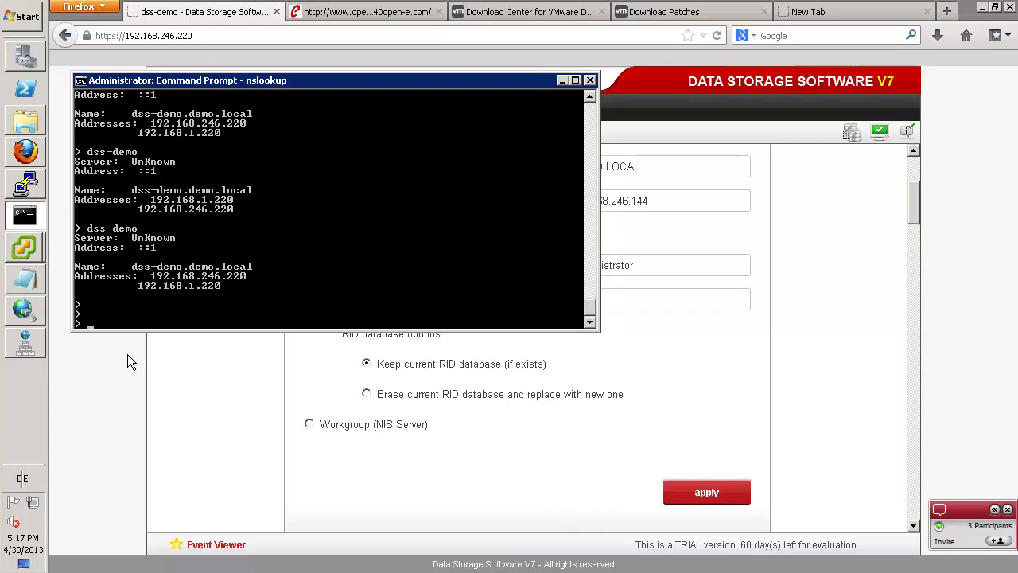
# Re-run the nslookup dss-demo lookup in the Command Prompt window
pyautogui.click(127, 354)
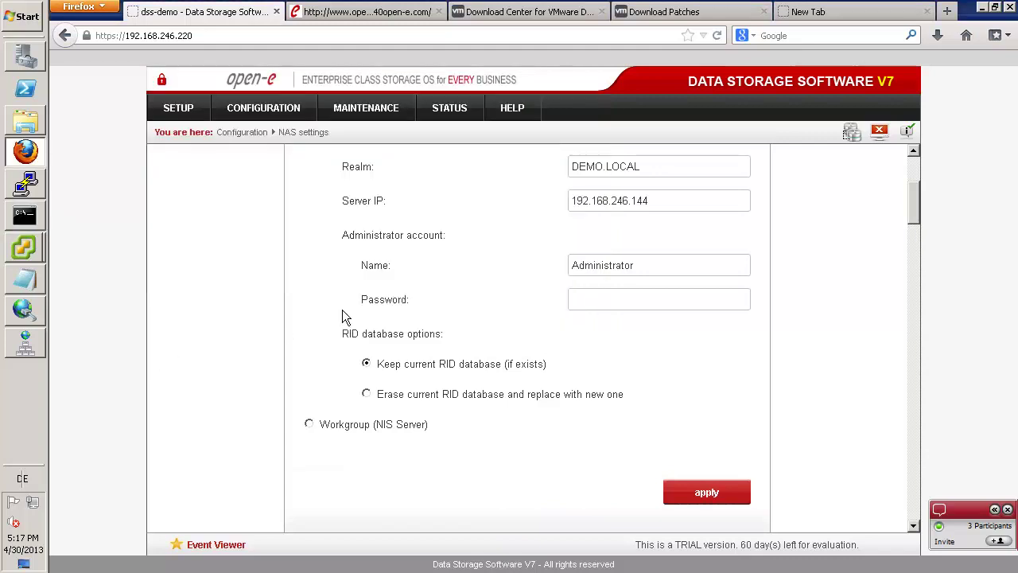
pyautogui.hotkey('alt', 'Tab')
pyautogui.write('data')
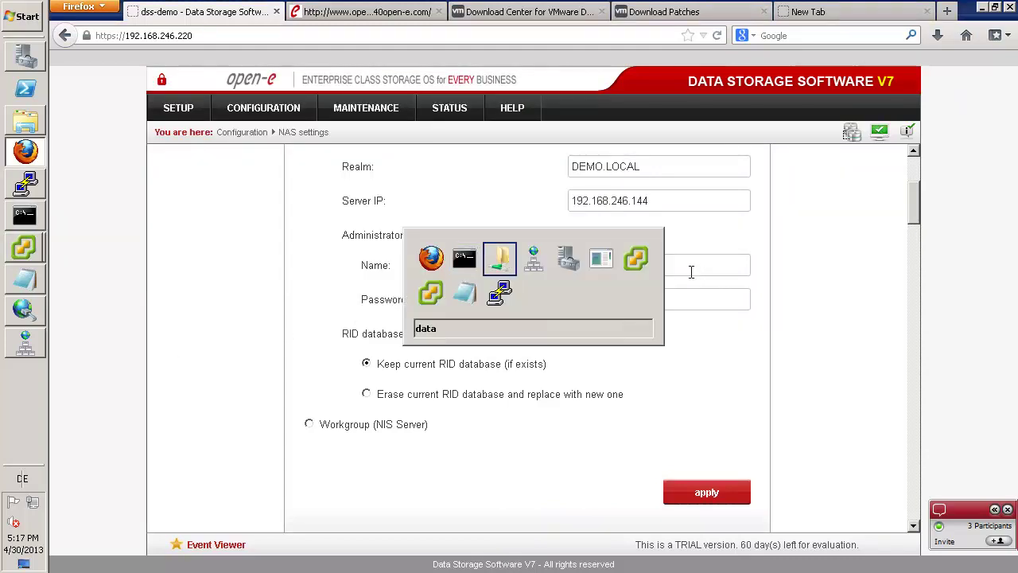
pyautogui.hotkey('alt', 'shift', 'Tab')
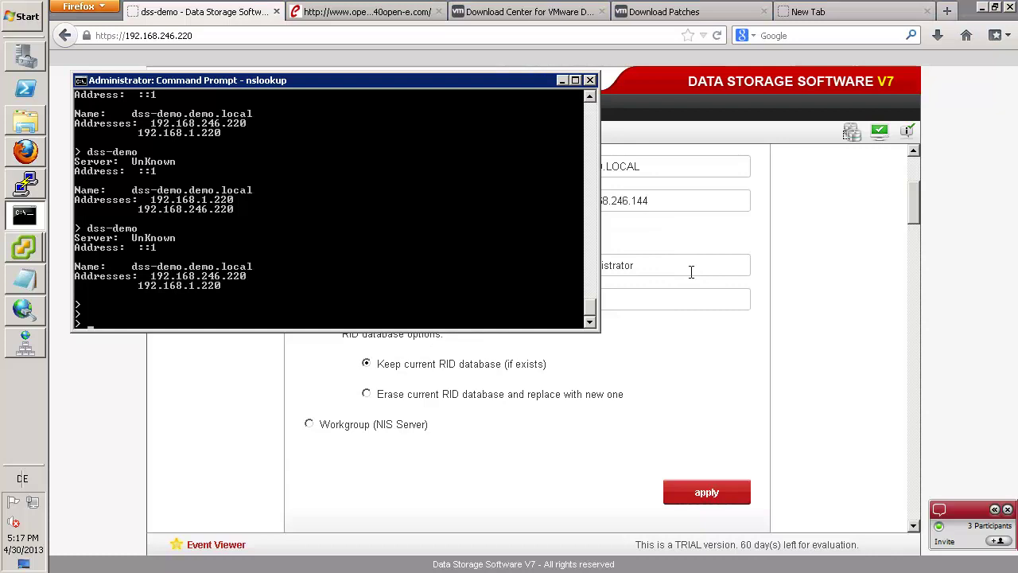
pyautogui.press('Up')
pyautogui.press('Return')
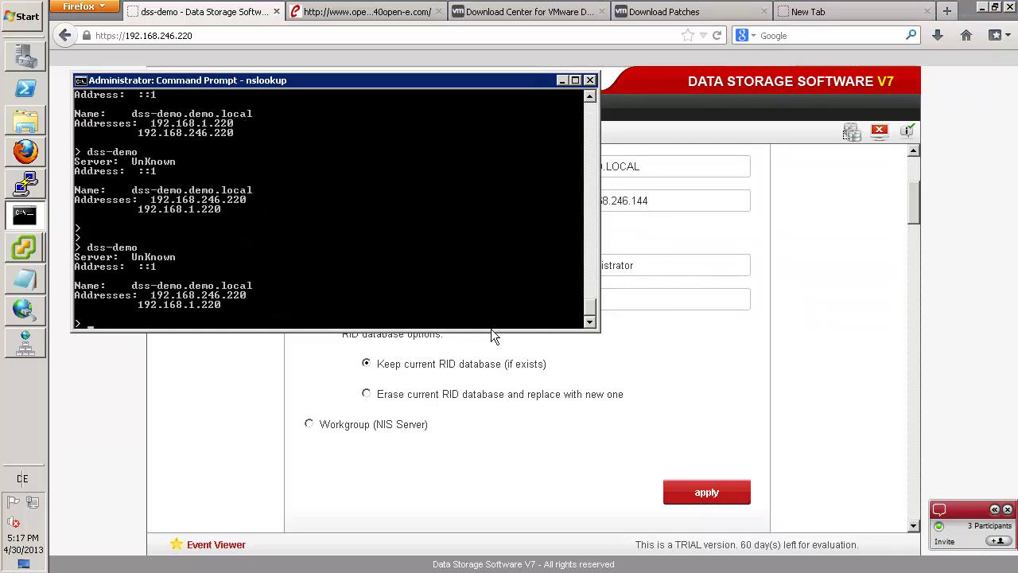
# In DNS Manager's demo.local zone, check the dss-demo host records 192.168.246.220 and 192.168.1.220
pyautogui.hotkey('alt', 'Tab')
pyautogui.hotkey('alt', 'Tab')
pyautogui.hotkey('alt', 'Tab')
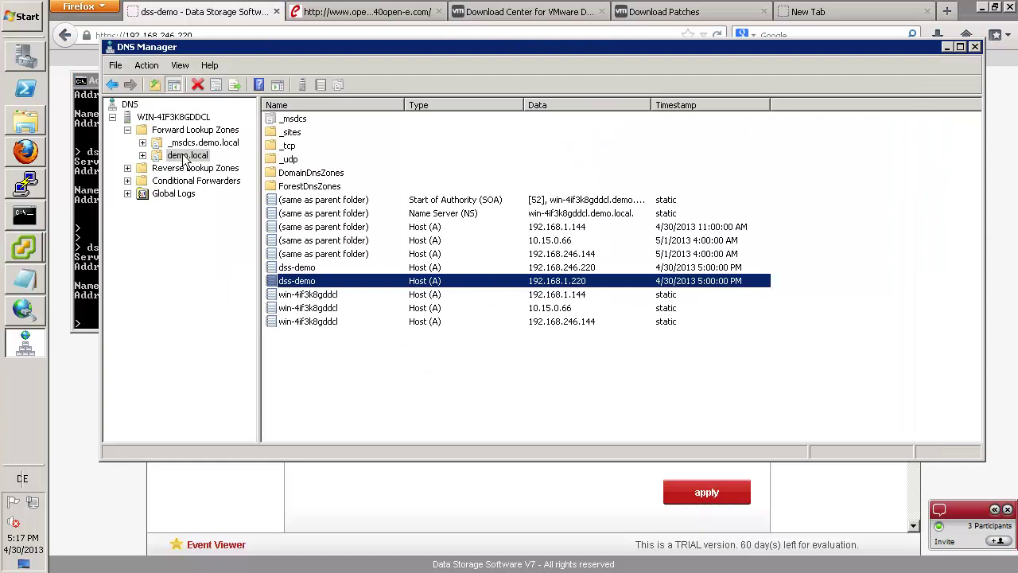
pyautogui.click(187, 155)
pyautogui.click(489, 229)
pyautogui.click(465, 268)
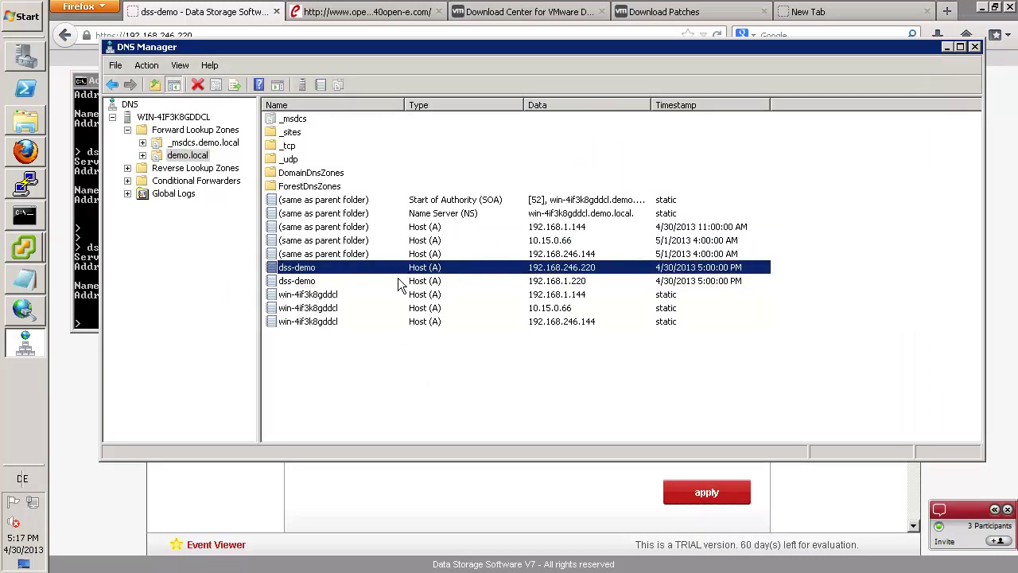
pyautogui.click(398, 280)
pyautogui.hotkey('alt', 'Tab')
pyautogui.hotkey('alt', 'Tab')
pyautogui.hotkey('alt', 'Tab')
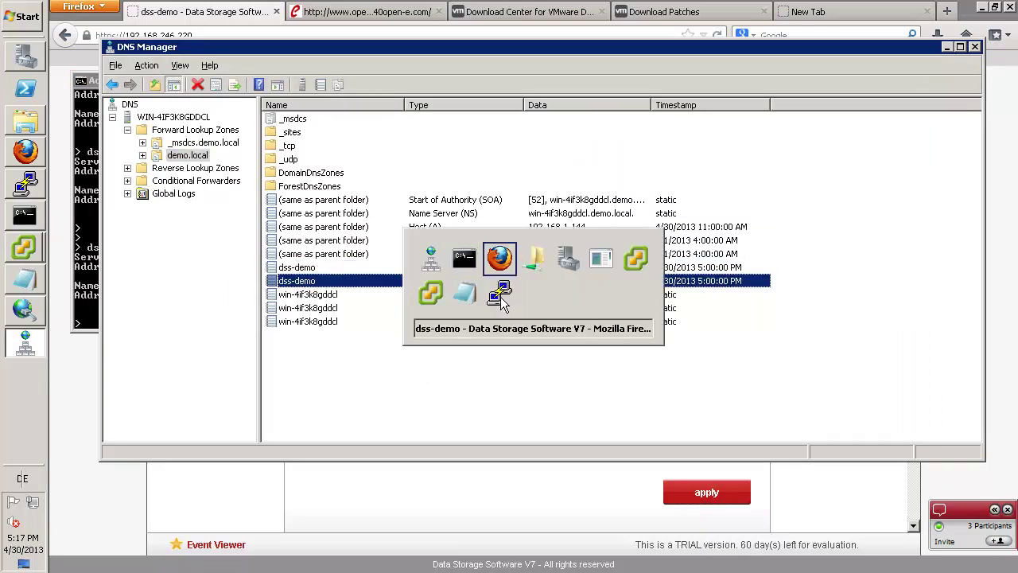
# After \\dss-demo\data fails with a network error, open the share as \\192.168.246.220\data
pyautogui.click(548, 135)
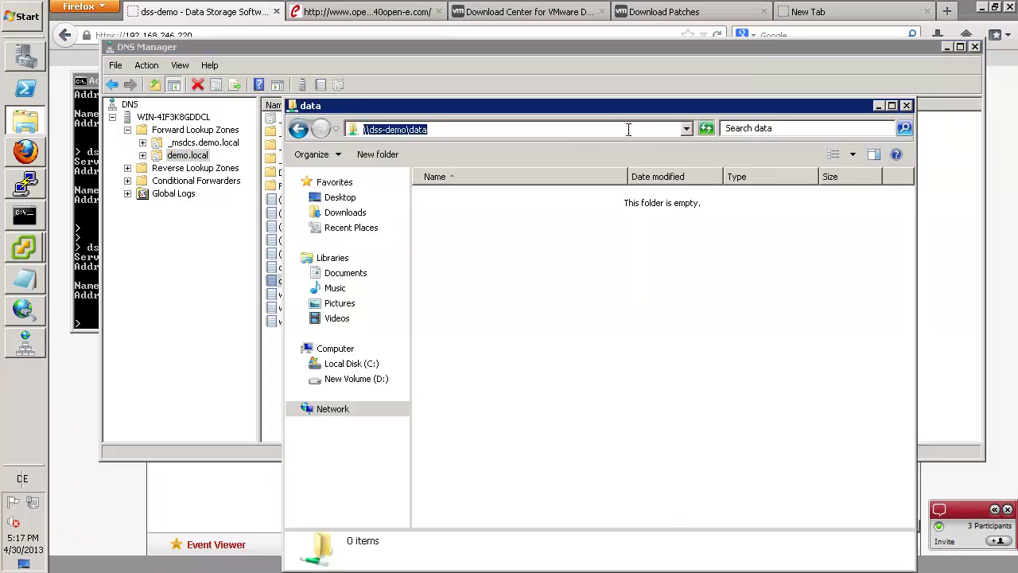
pyautogui.click(706, 128)
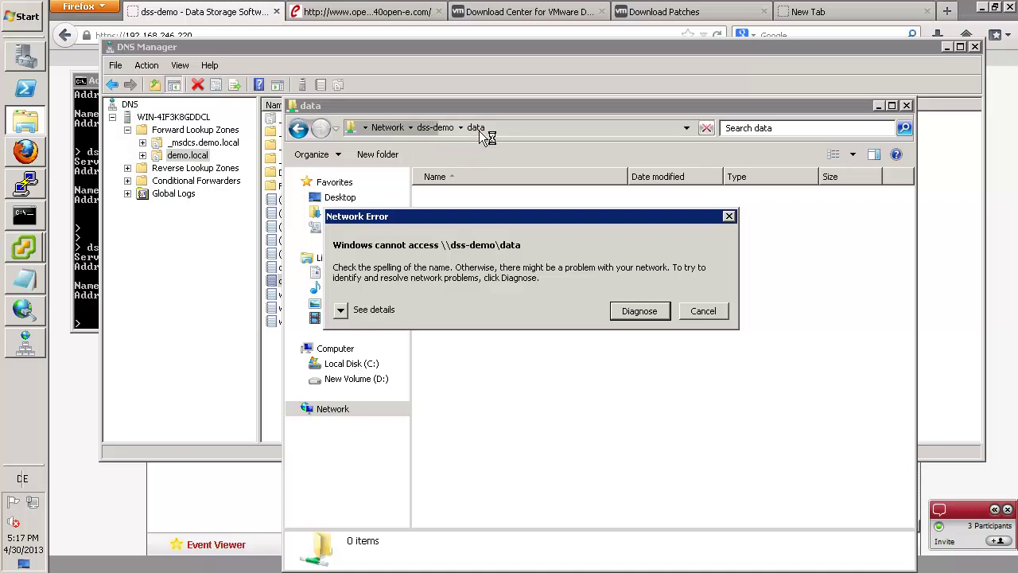
pyautogui.click(703, 310)
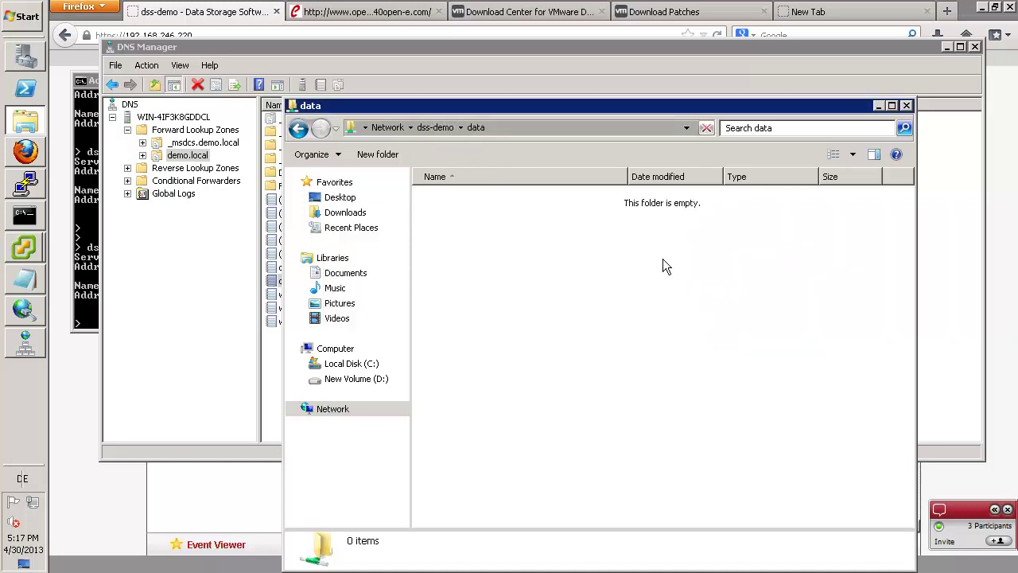
pyautogui.click(556, 125)
pyautogui.click(557, 126)
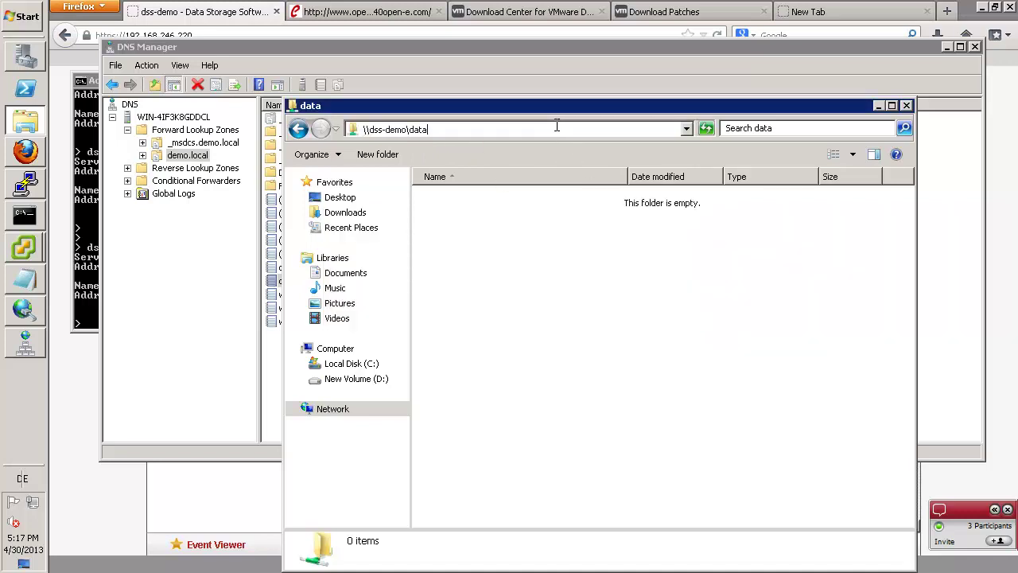
pyautogui.press('BackSpace')
pyautogui.press('BackSpace')
pyautogui.press('BackSpace')
pyautogui.press('BackSpace')
pyautogui.press('BackSpace')
pyautogui.press('BackSpace')
pyautogui.press('BackSpace')
pyautogui.press('BackSpace')
pyautogui.press('BackSpace')
pyautogui.write('1')
pyautogui.write('1')
pyautogui.write('92.168.')
pyautogui.write('246.2')
pyautogui.write('20')
pyautogui.press('Return')
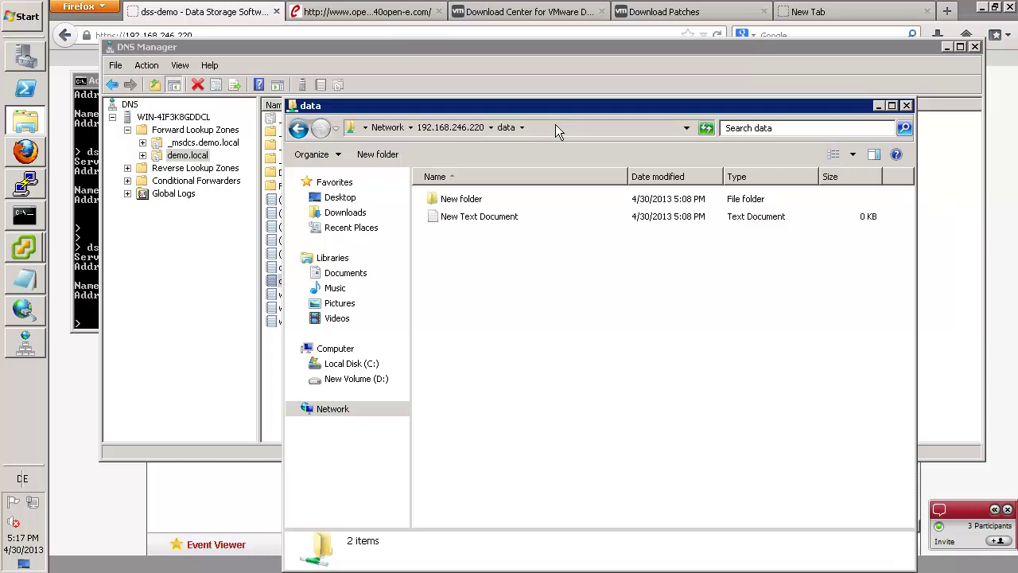
# Reopen the share as \\dss-demo\data from the recent address history
pyautogui.click(555, 125)
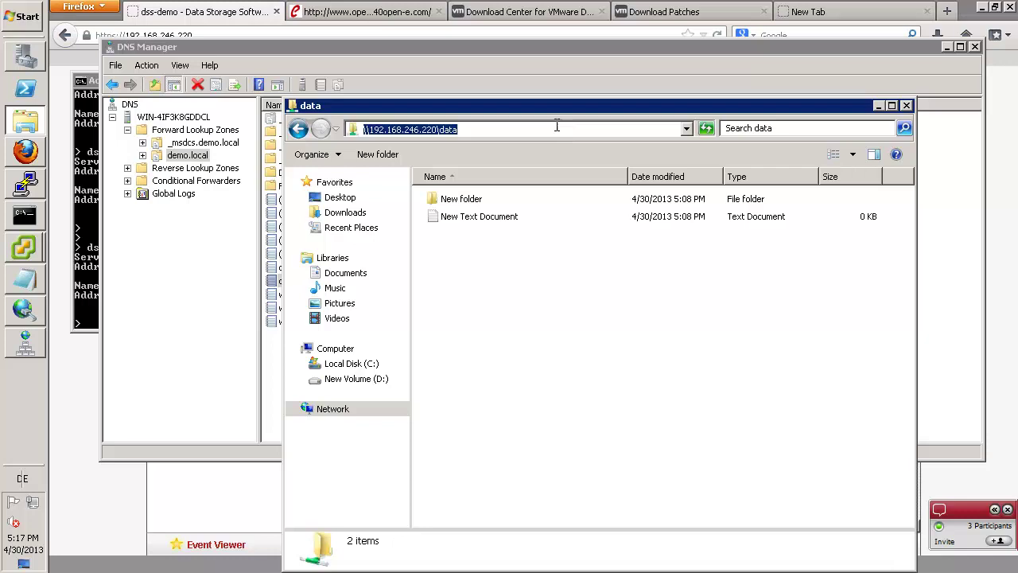
pyautogui.click(686, 128)
pyautogui.click(488, 163)
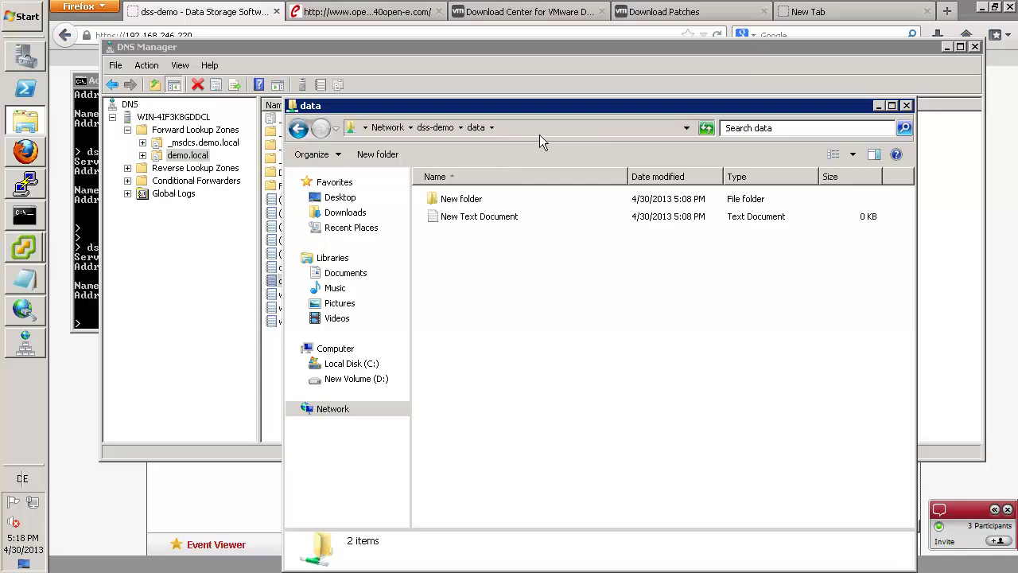
# Refresh the \\dss-demo\data listing and return to the storage server's NAS settings page
pyautogui.click(706, 129)
pyautogui.hotkey('alt', 'Tab')
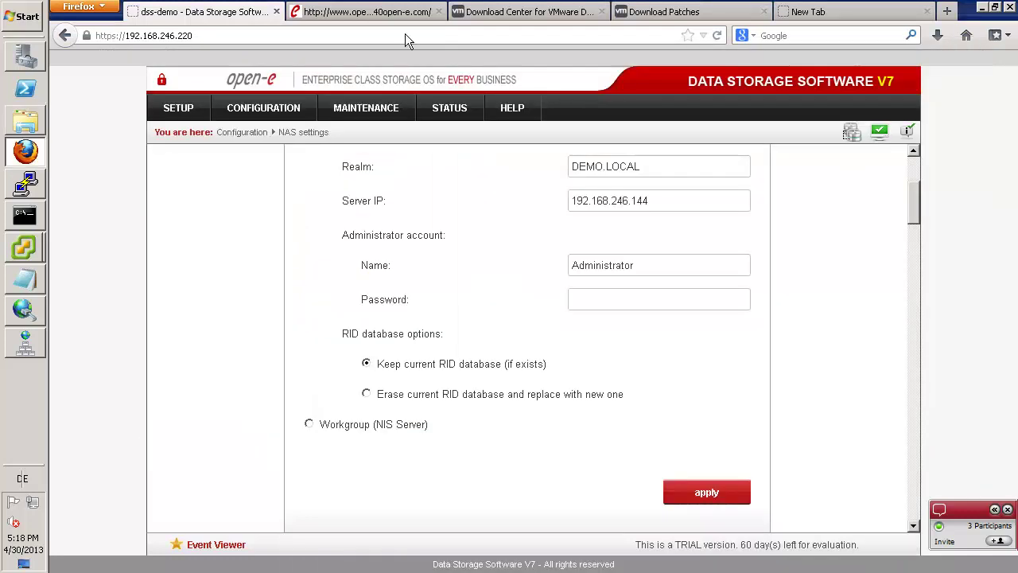
# Minimise the remote desktop session and show the Open-E DSS V7 download page in Firefox
pyautogui.moveTo(657, 8)
pyautogui.hotkey('alt', 'Tab')
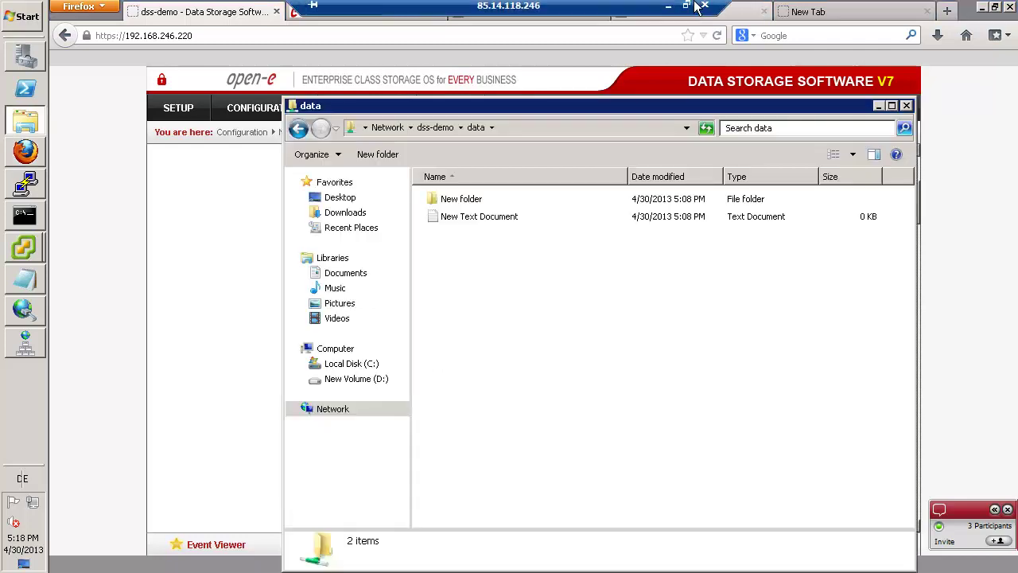
pyautogui.click(668, 6)
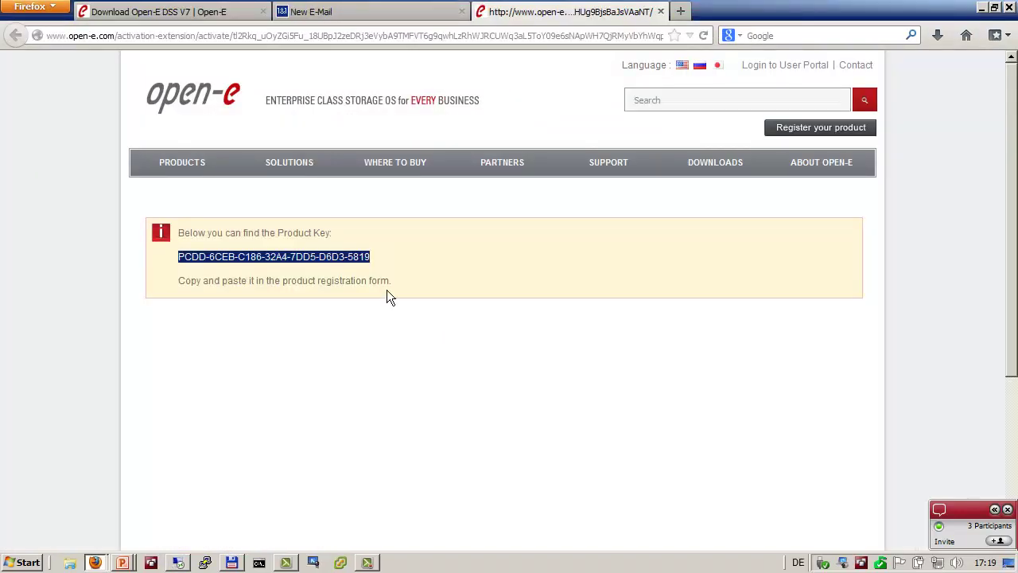
pyautogui.click(224, 11)
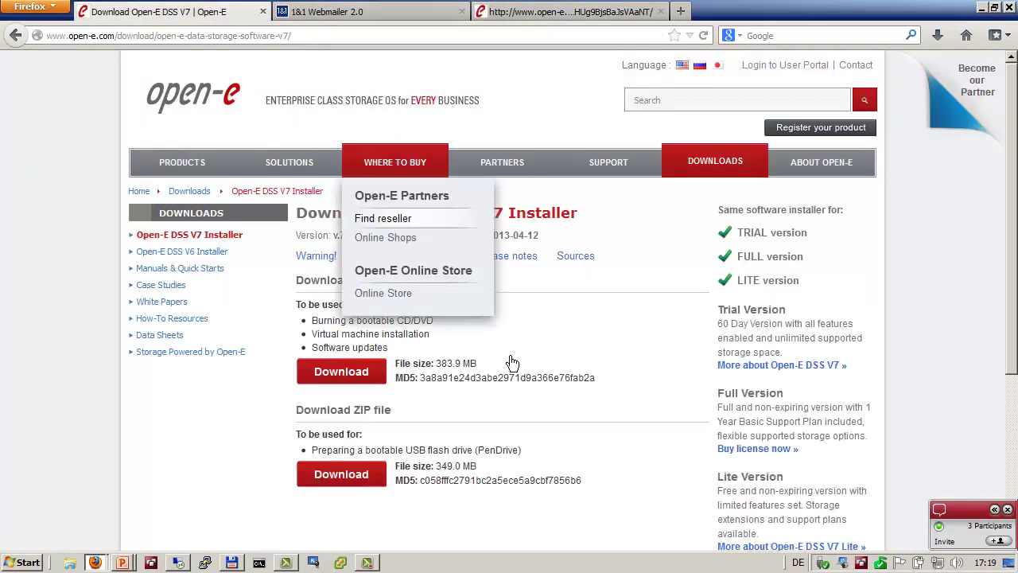
pyautogui.hotkey('alt', 'Tab')
pyautogui.hotkey('alt', 'Tab')
pyautogui.hotkey('alt', 'Tab')
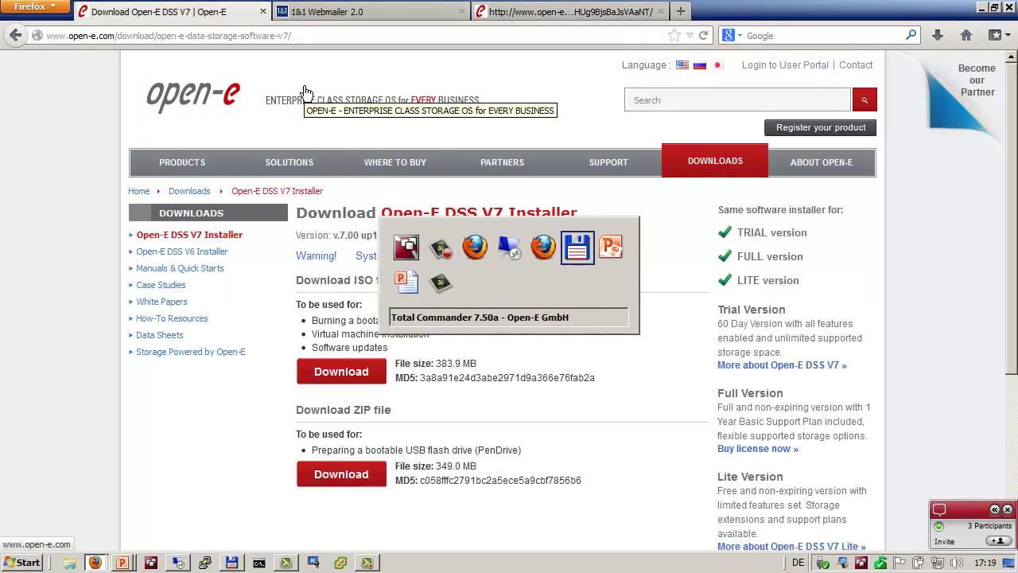
pyautogui.hotkey('alt', 'Tab')
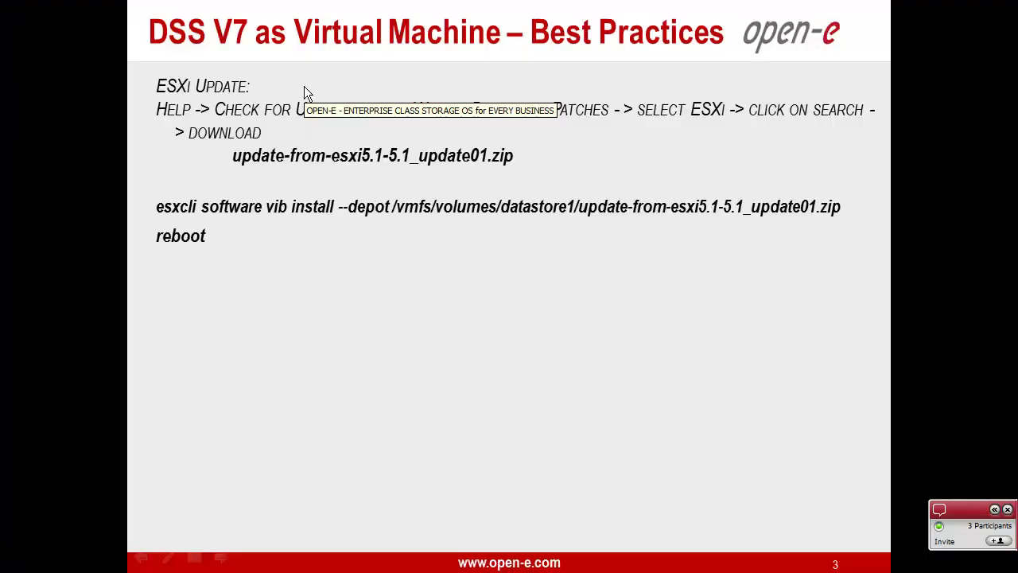
# Return the slideshow to agenda slide 2, expanding then collapsing the meeting panel
pyautogui.press('Left')
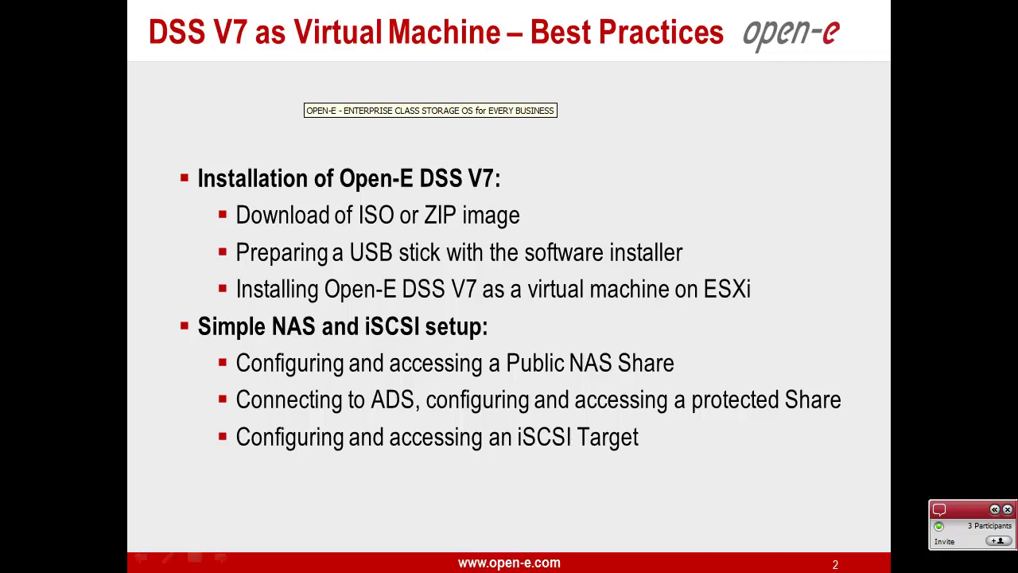
pyautogui.click(994, 509)
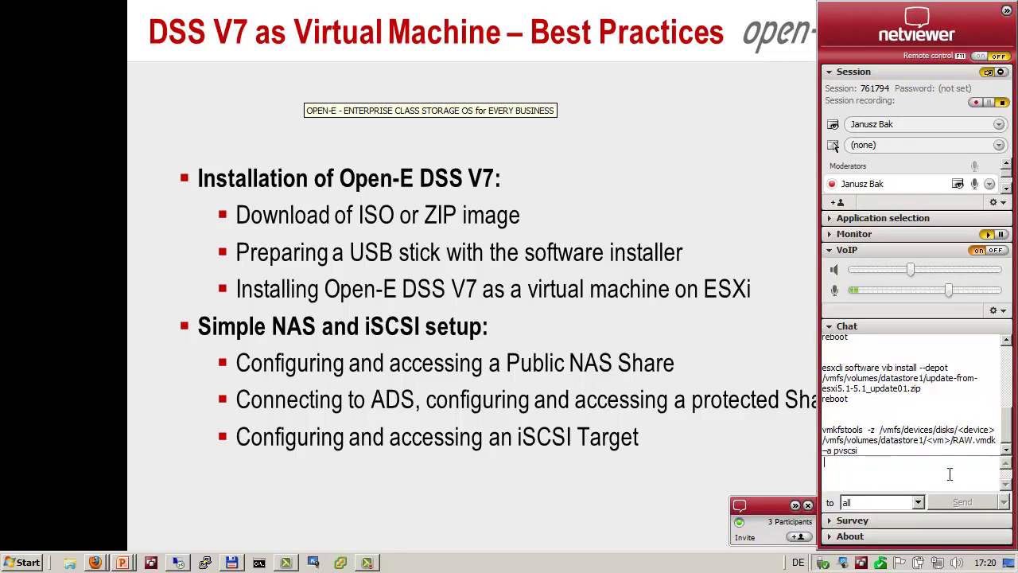
pyautogui.click(794, 506)
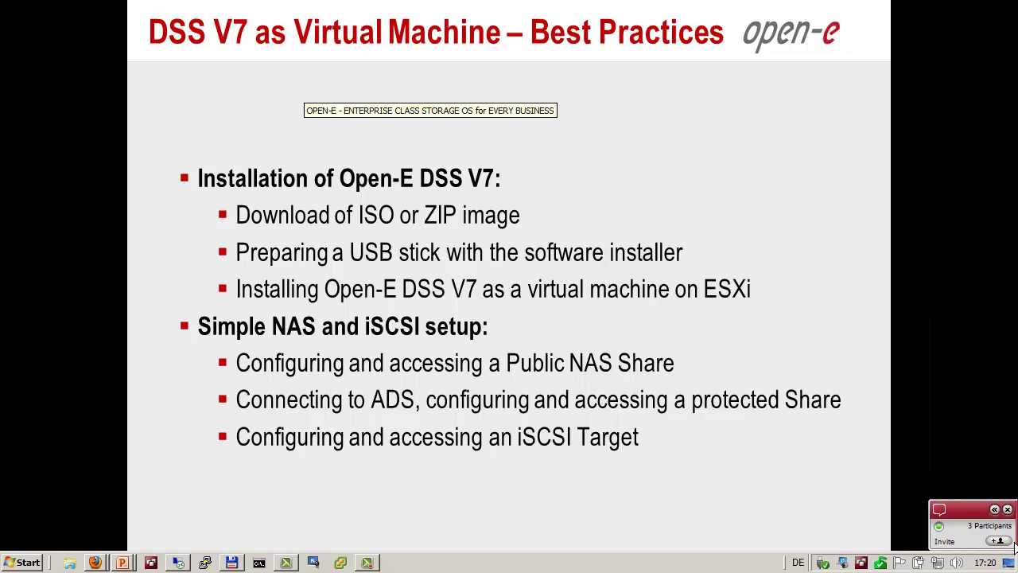
pyautogui.hotkey('alt', 'Tab')
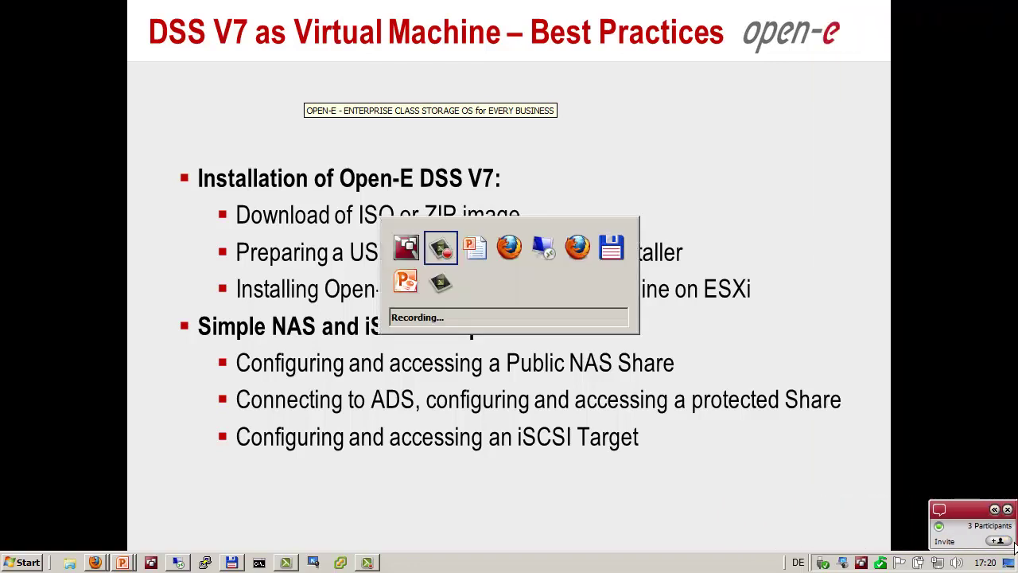
pyautogui.hotkey('alt', 'Tab')
pyautogui.hotkey('alt', 'Tab')
pyautogui.hotkey('alt', 'Tab')
pyautogui.hotkey('alt', 'Tab')
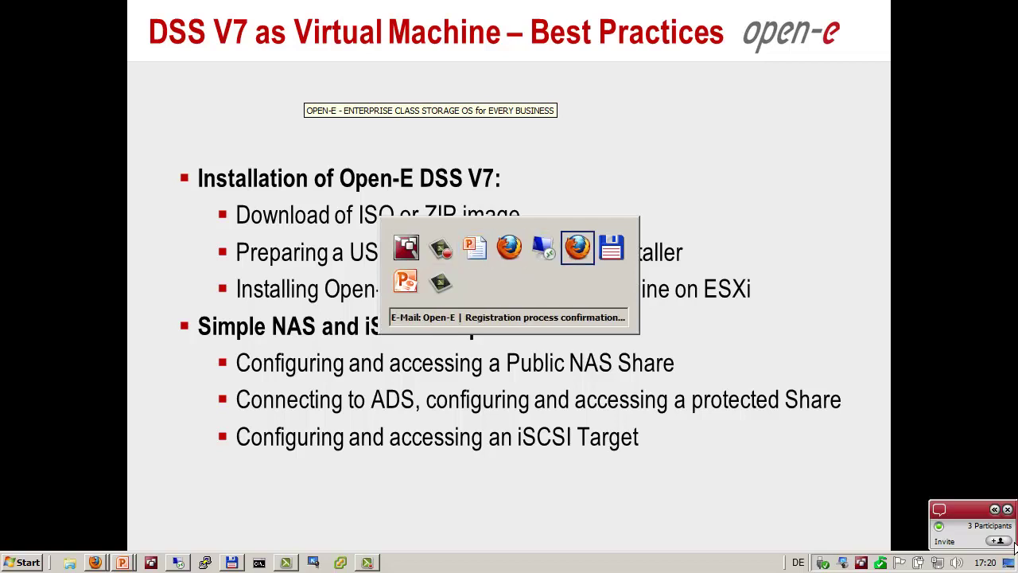
pyautogui.hotkey('alt', 'Tab')
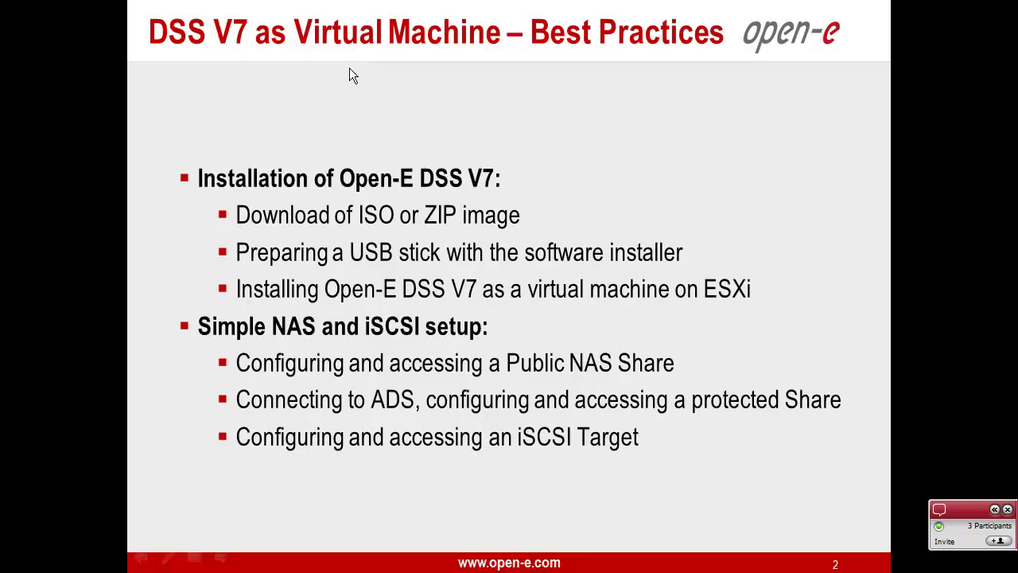
pyautogui.hotkey('alt', 'Tab')
pyautogui.hotkey('alt', 'Tab')
pyautogui.hotkey('alt', 'Tab')
pyautogui.hotkey('alt', 'Tab')
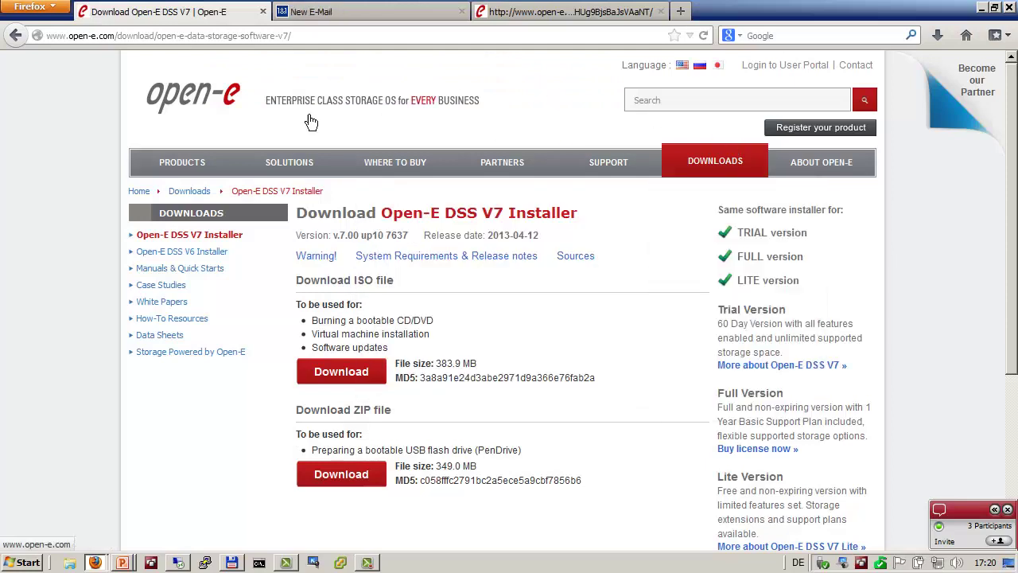
# Open News from the ABOUT OPEN-E menu and scroll to Webinars, Products Updates and Newsletters
pyautogui.moveTo(662, 173)
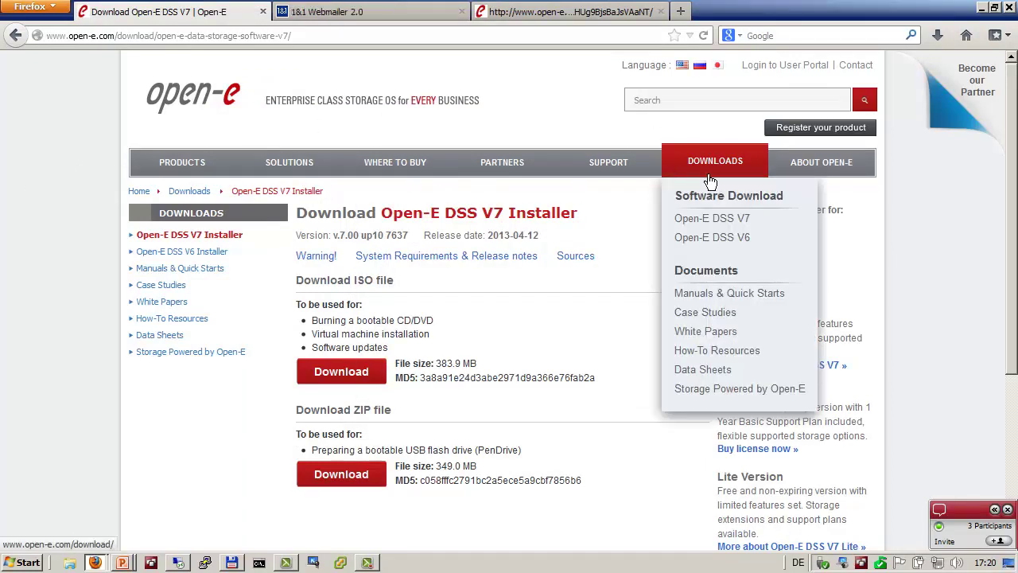
pyautogui.moveTo(811, 173)
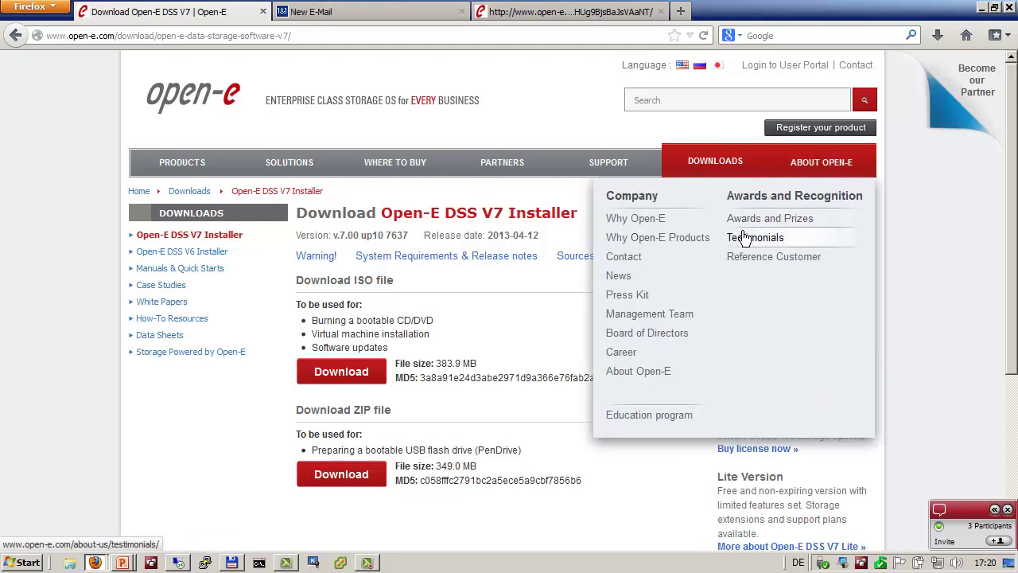
pyautogui.click(628, 276)
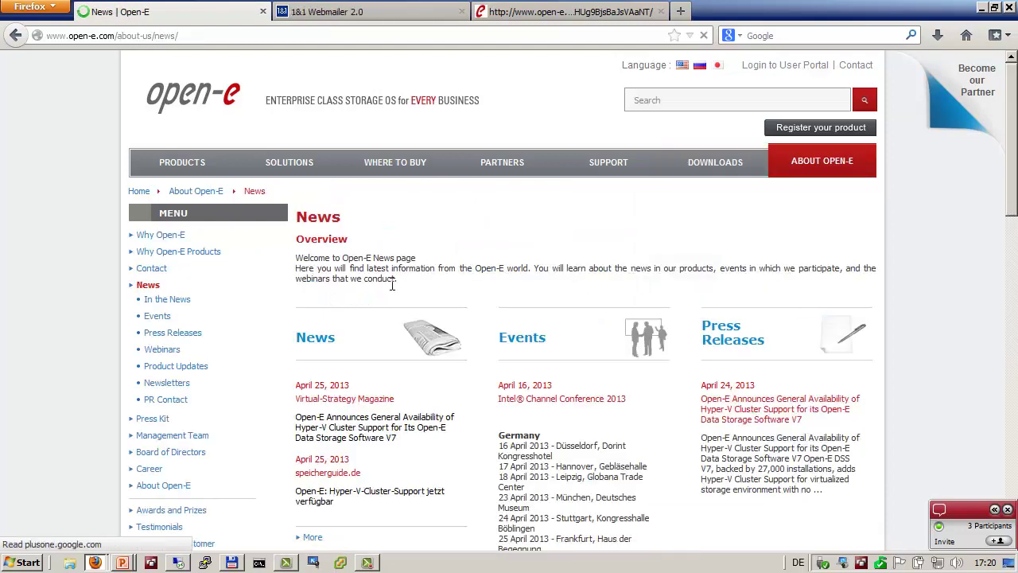
pyautogui.scroll(-4, 368, 368)
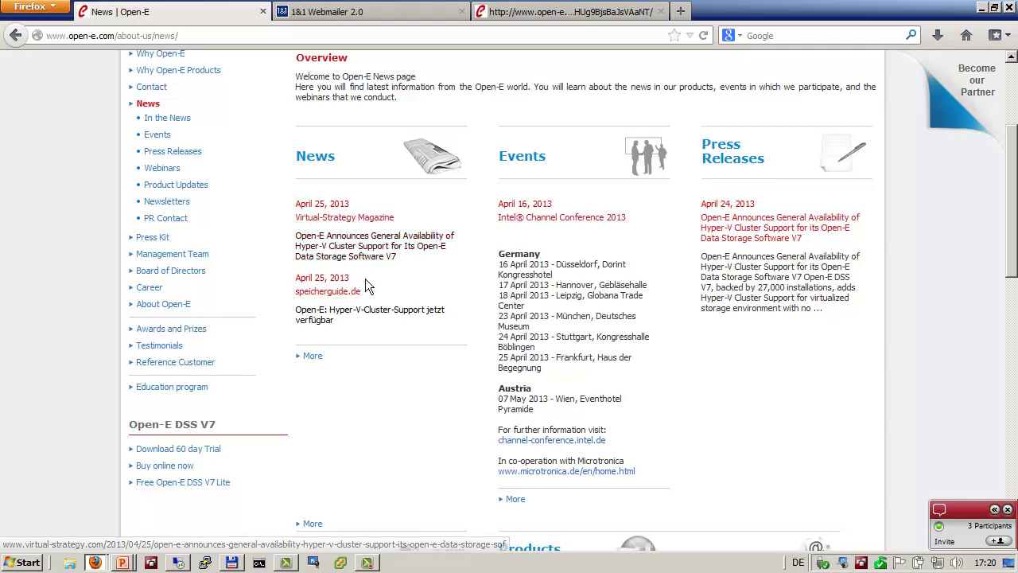
pyautogui.scroll(-4, 413, 317)
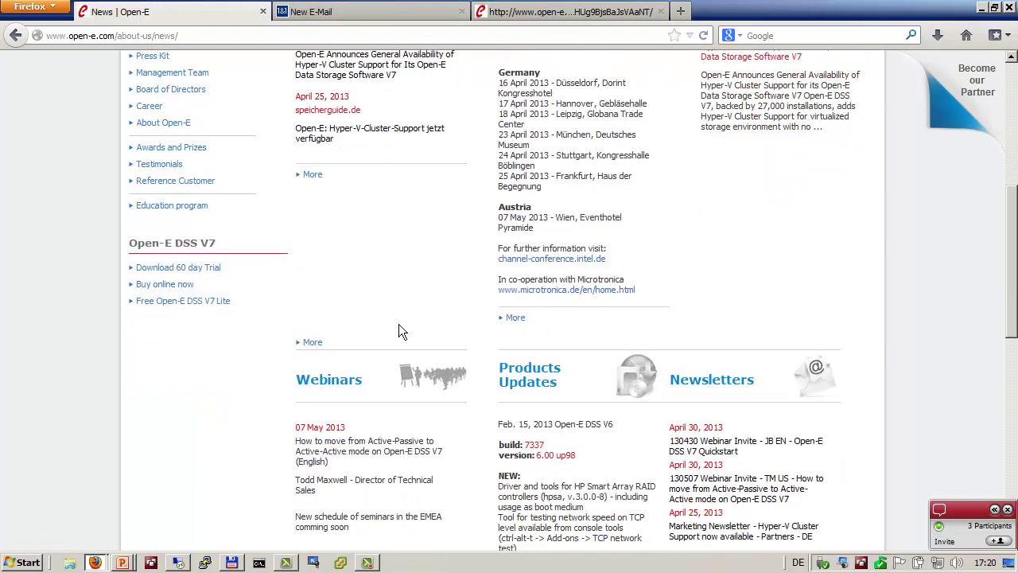
pyautogui.scroll(-2, 358, 350)
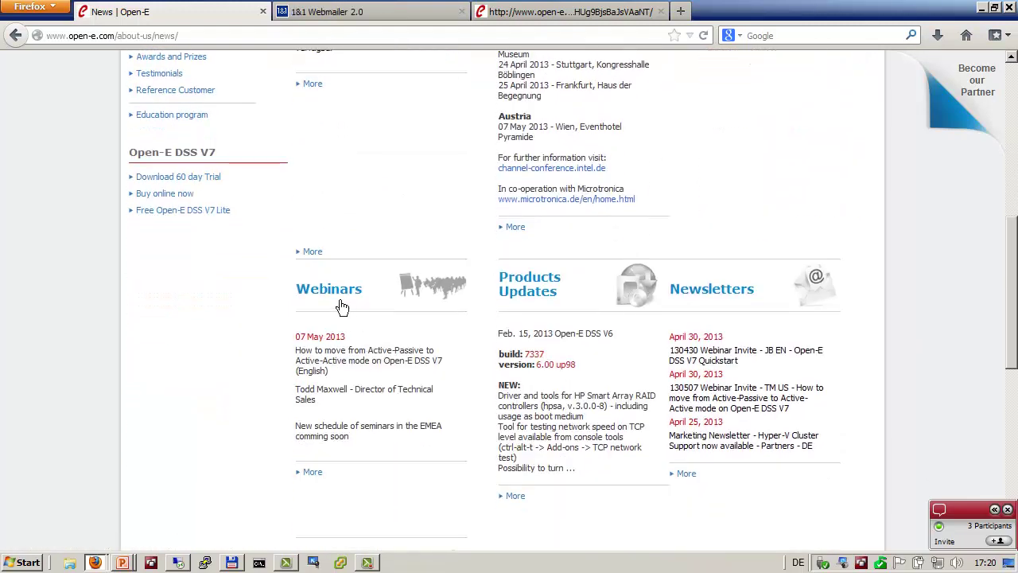